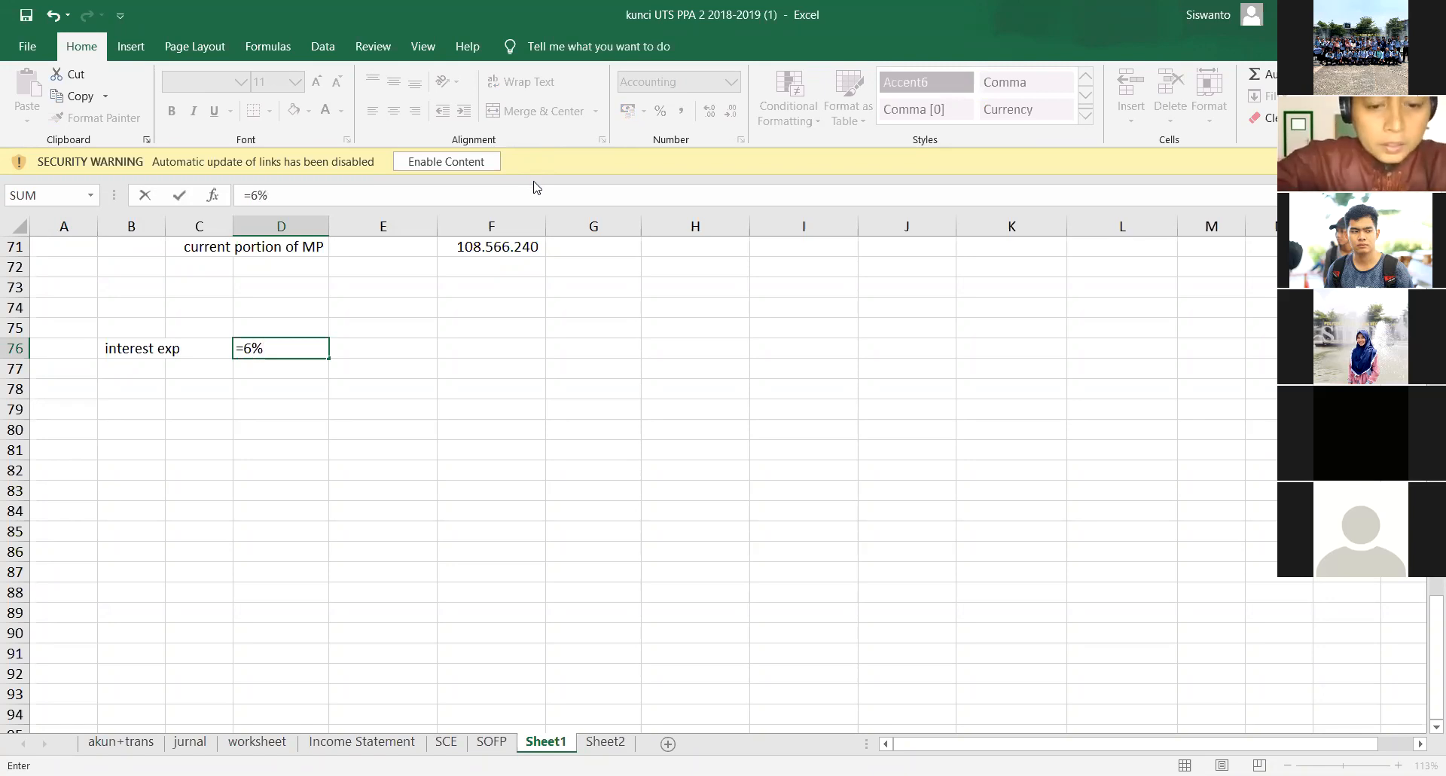
- Complete the interest exp formula in D76 as =6%*63200000
text(*)
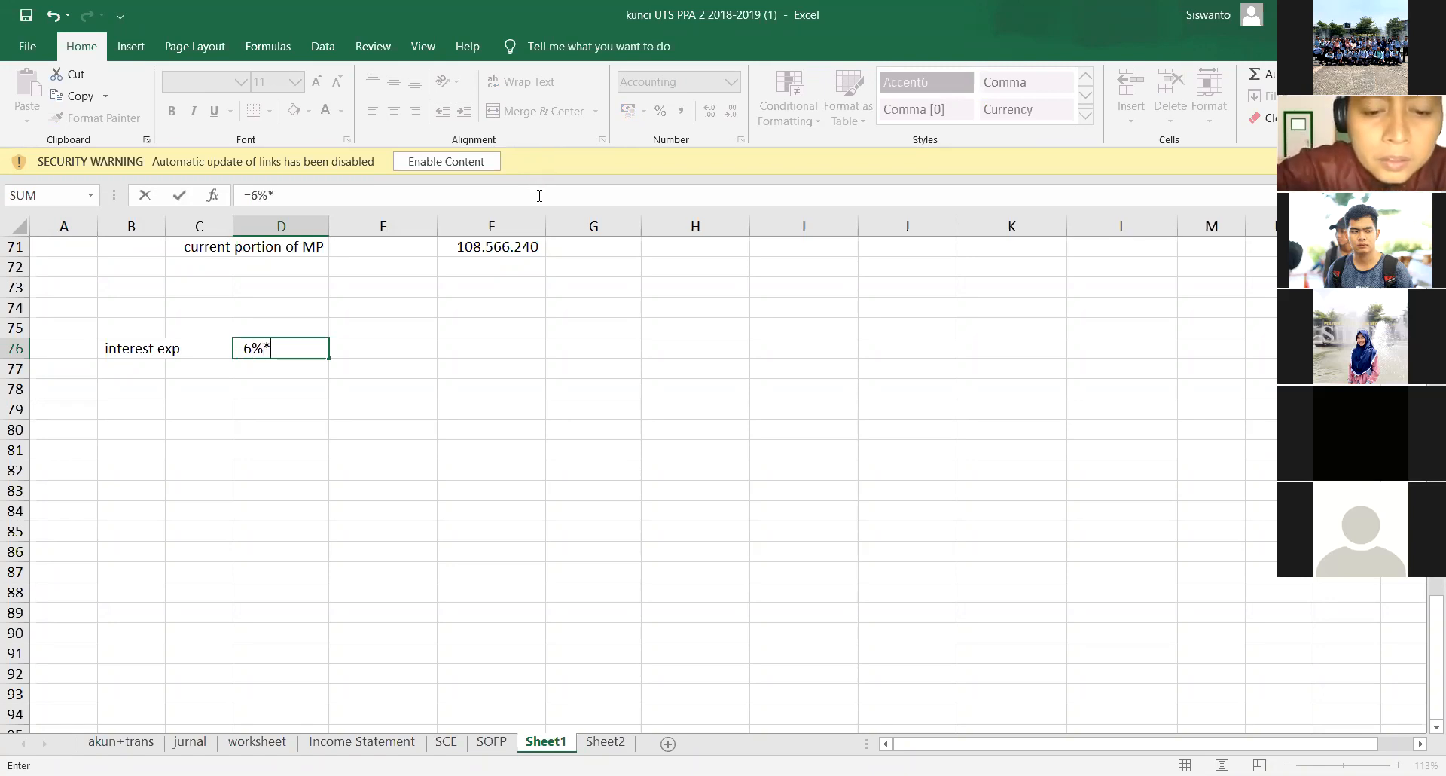
text(632)
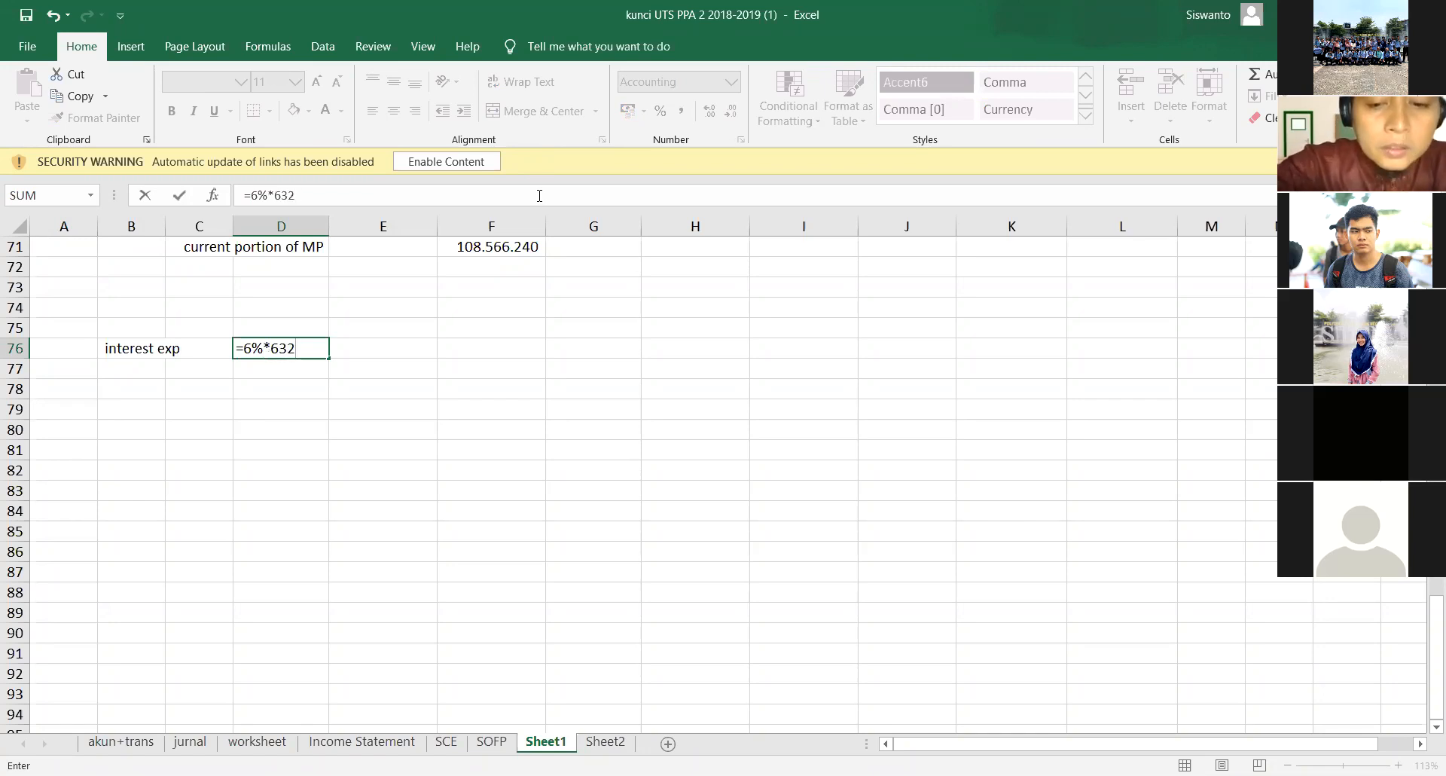
text(00000)
key(Return)
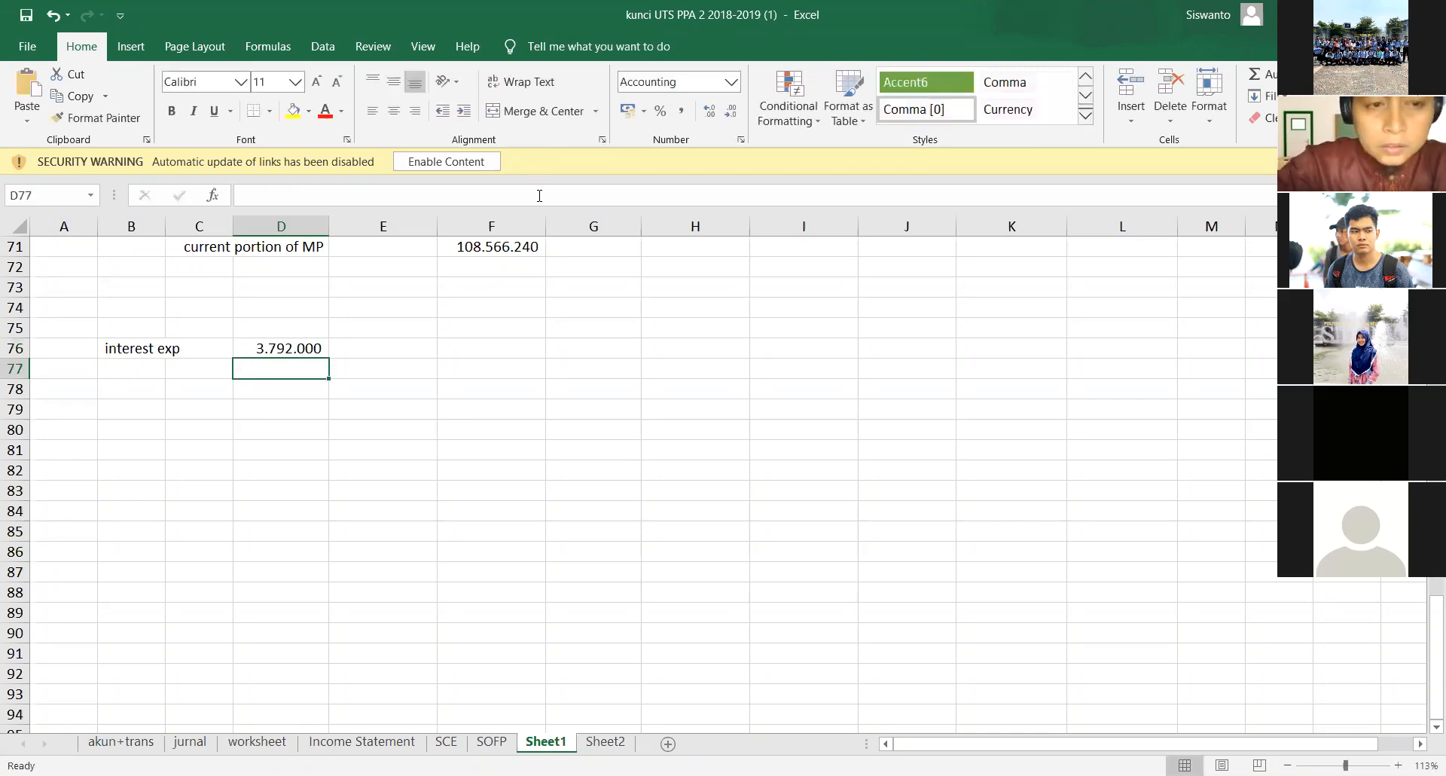
- Add the indented credit account labels "BP" in B77 and "Int payab" in B78 under interest exp
key(Left)
key(Left)
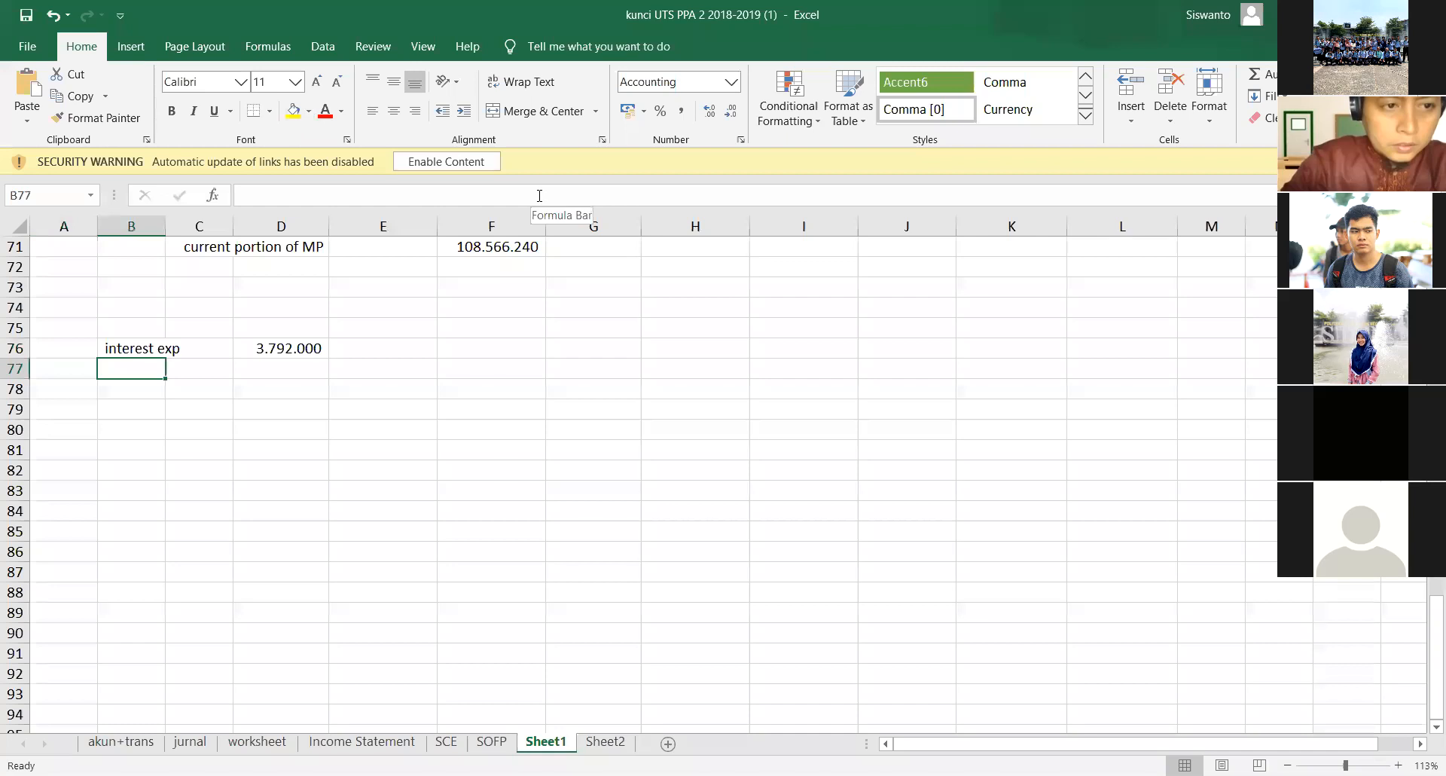
text(BP)
key(Return)
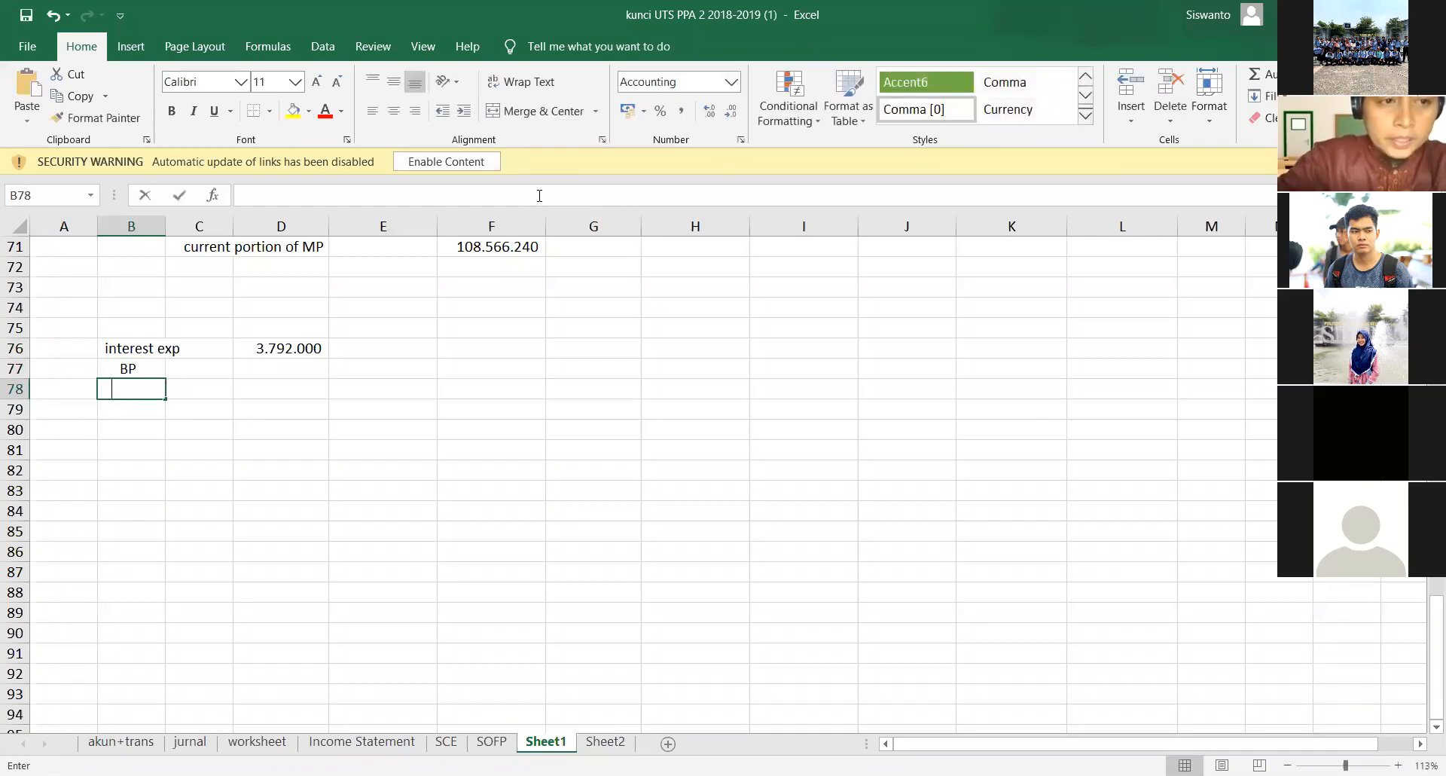
text(Int payab)
- Calculate the Int payab credit amount in E78 with the formula =5%*500000000
key(Right)
key(Right)
key(Right)
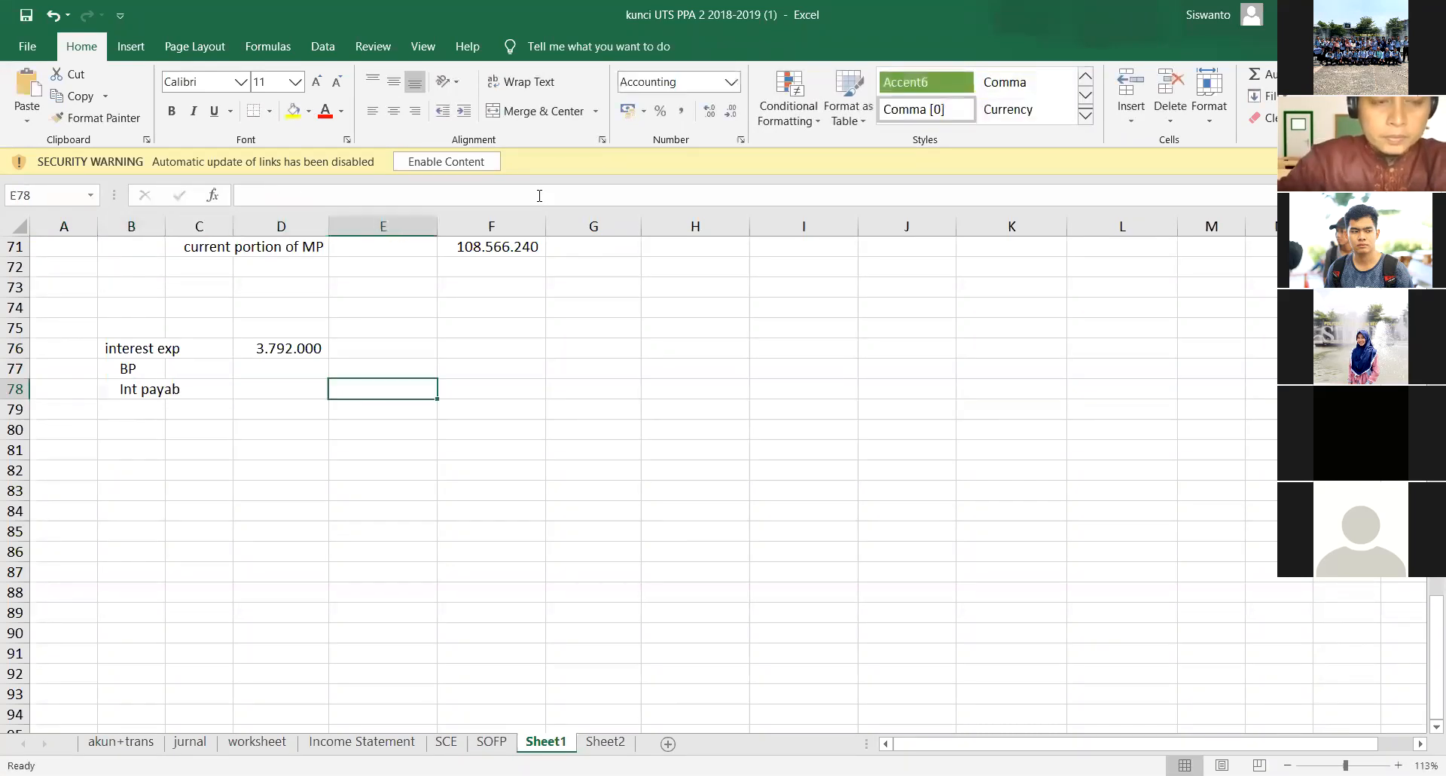
text(=5%)
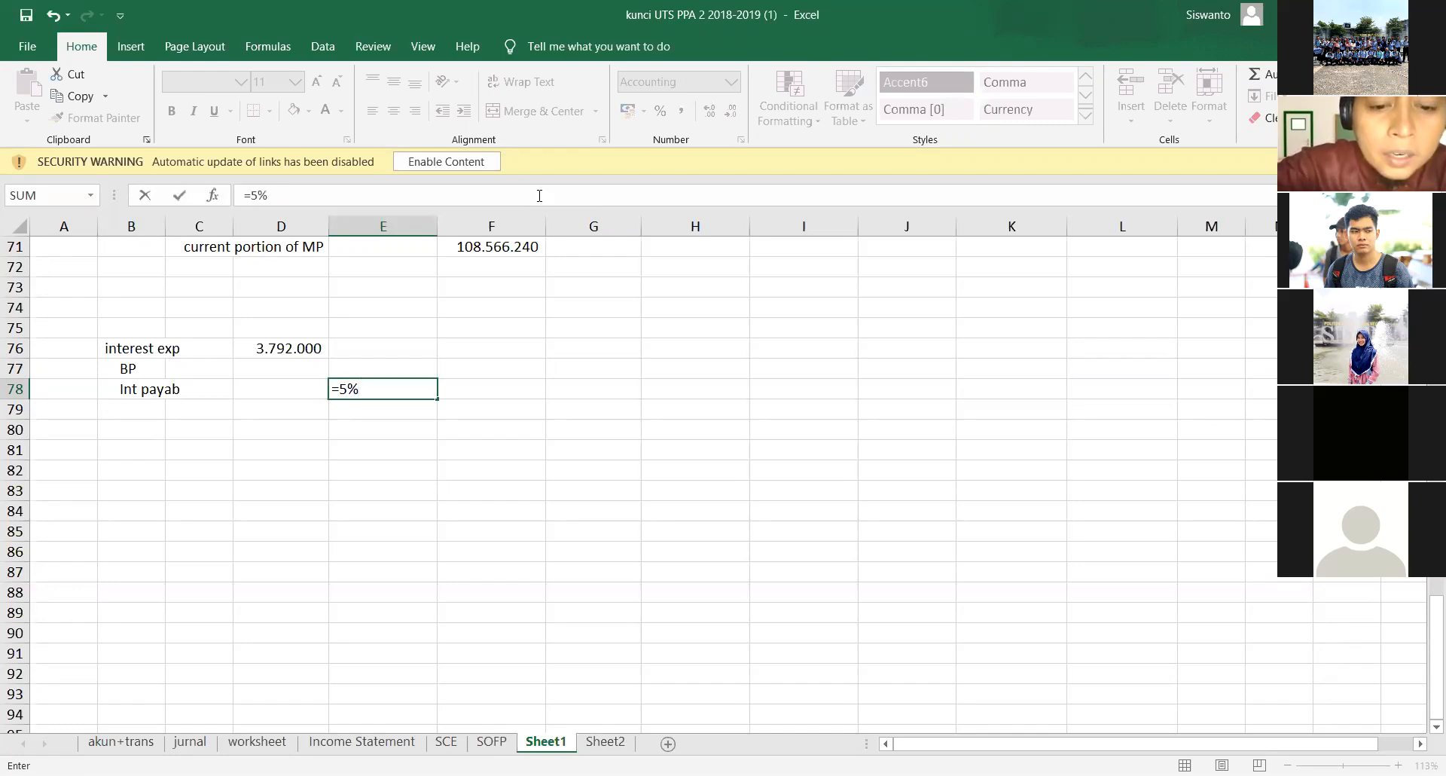
text(*500000000)
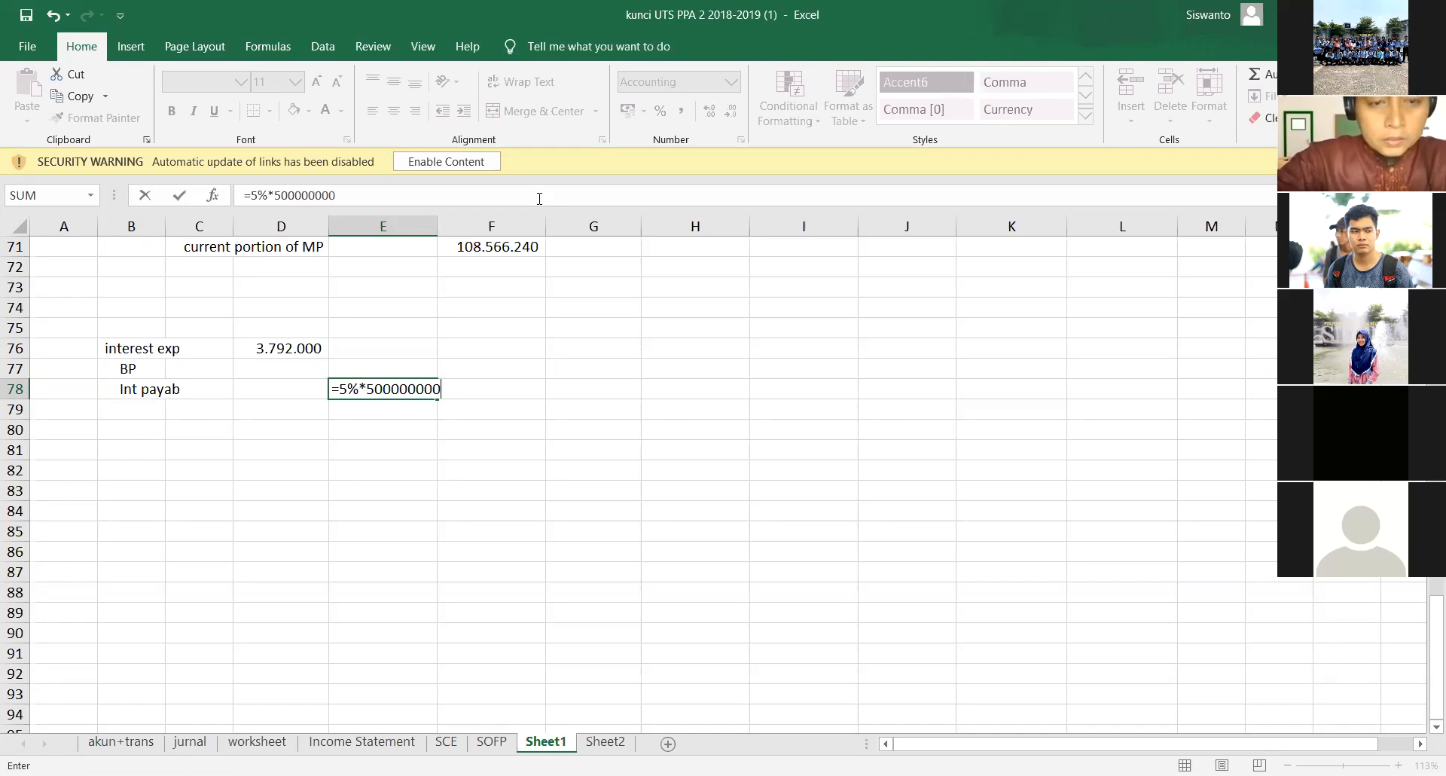
key(Return)
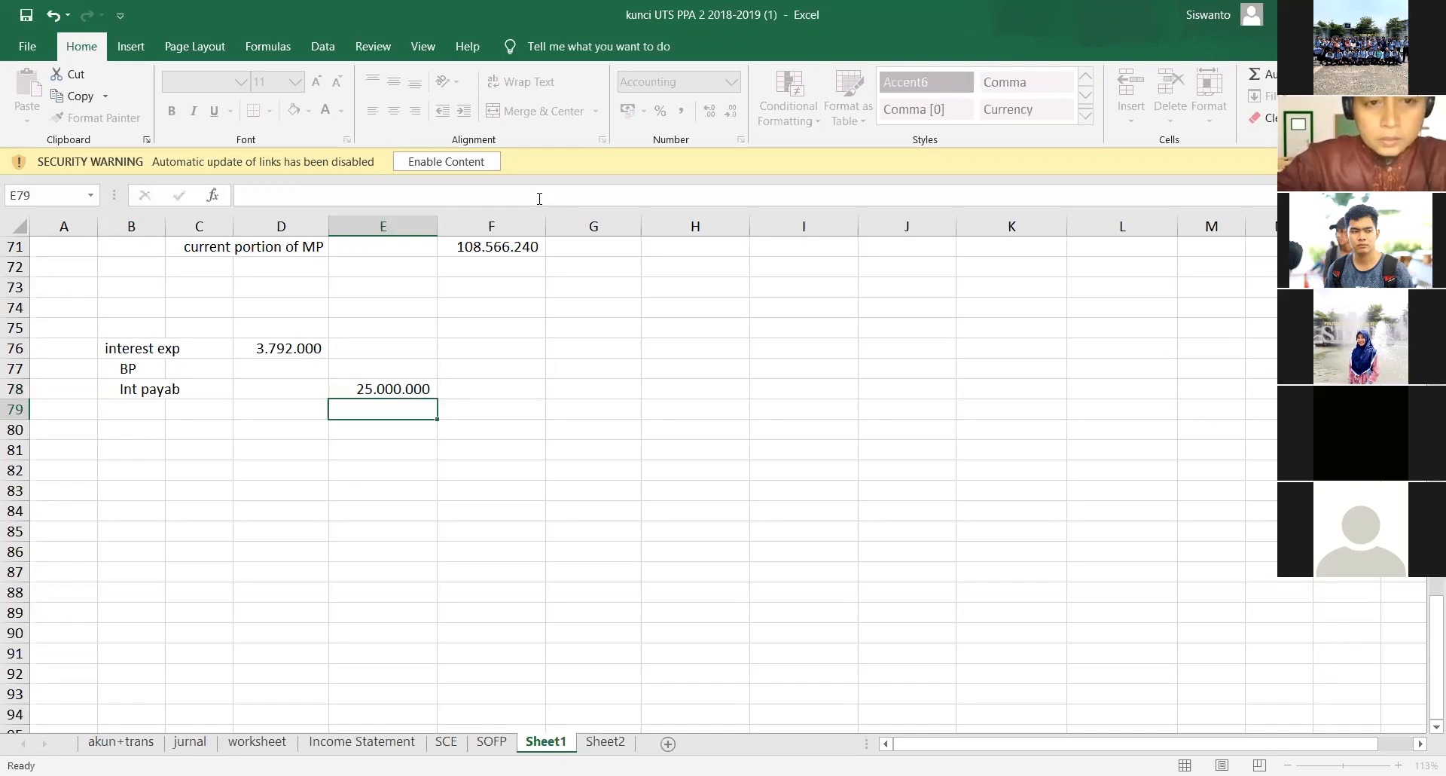
- Correct the interest exp formula in D76 to =6%*463200000
key(Up)
key(Up)
key(Up)
key(Left)
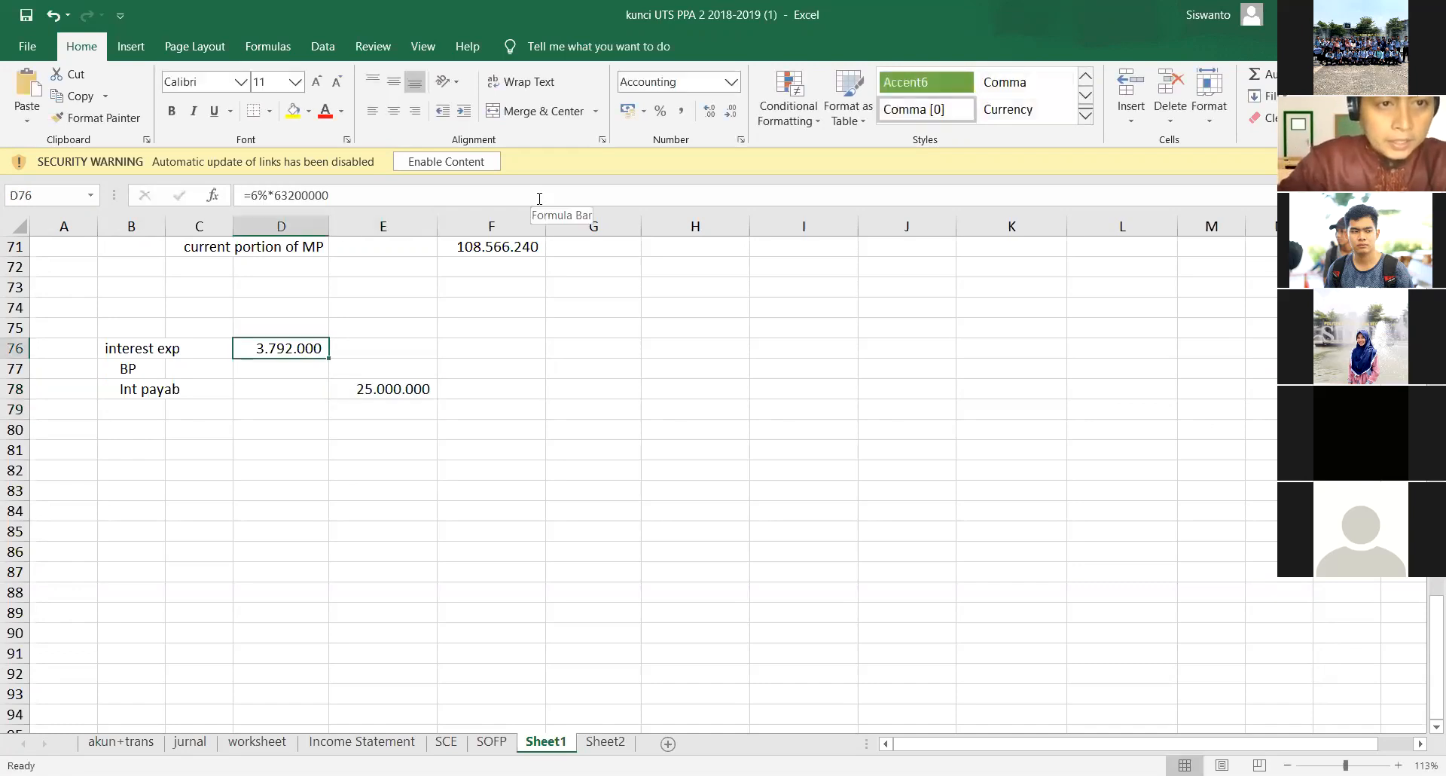
click(539, 198)
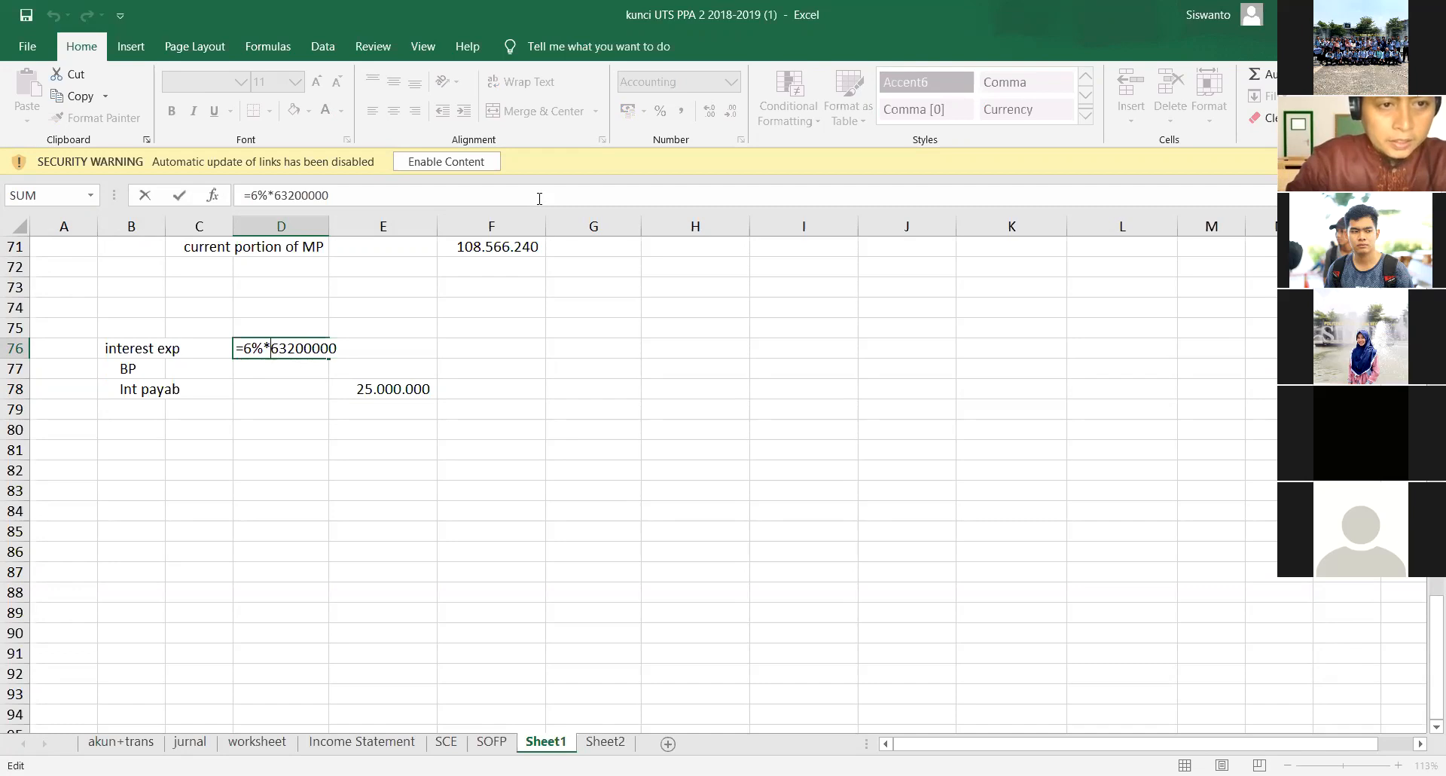
text(4)
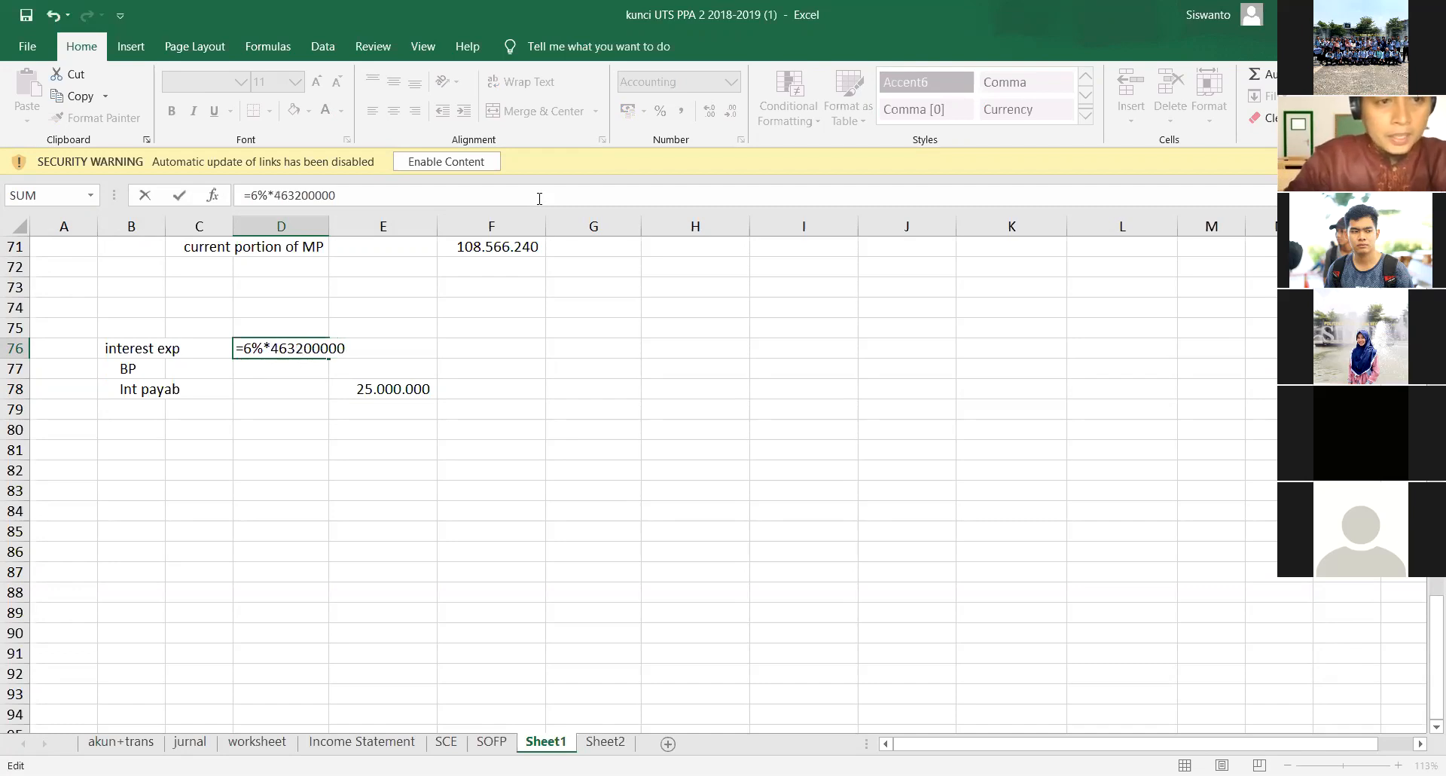
key(Return)
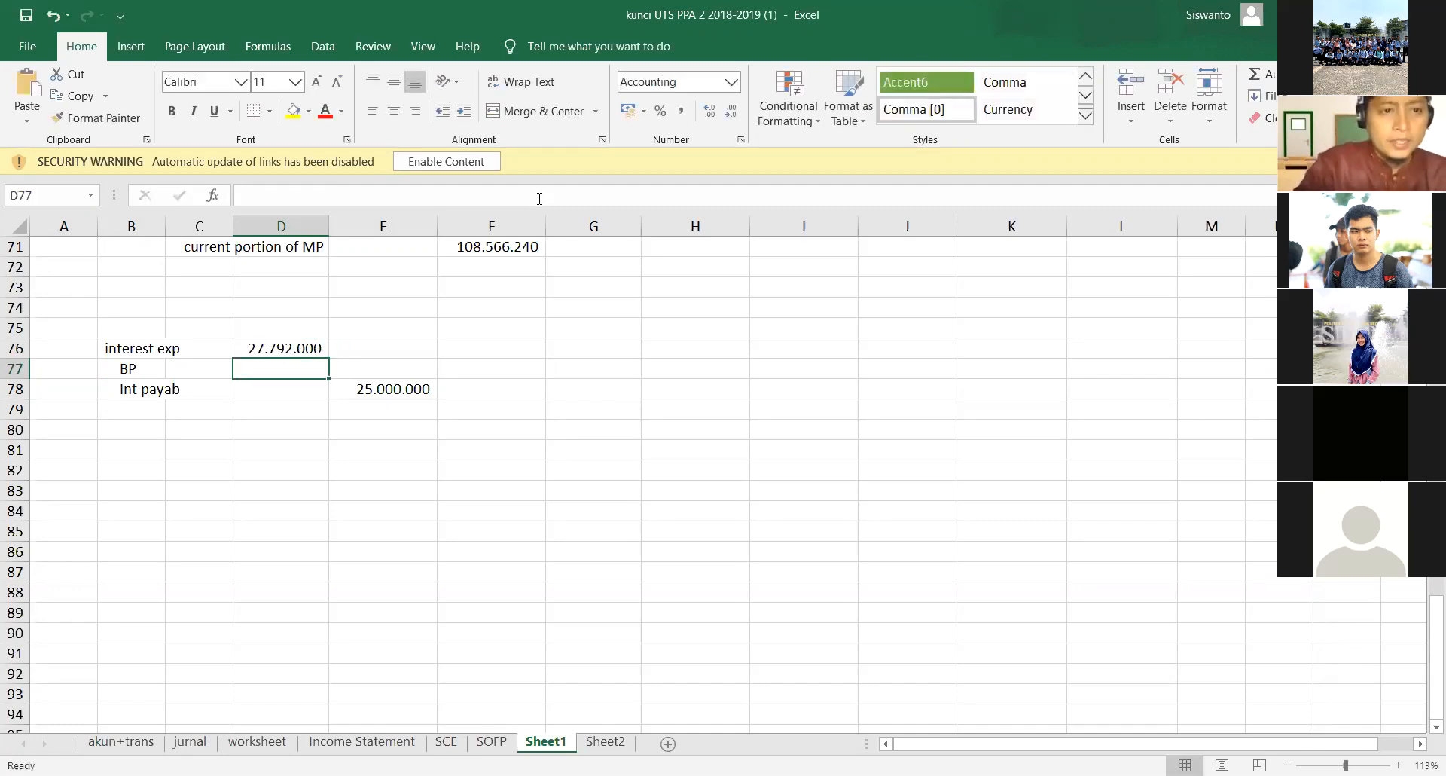
- Calculate the BP credit in E77 as the interest exp in D76 minus the Int payab amount in E78
key(Right)
text(=)
key(Up)
key(Left)
text(-)
key(Down)
key(Return)
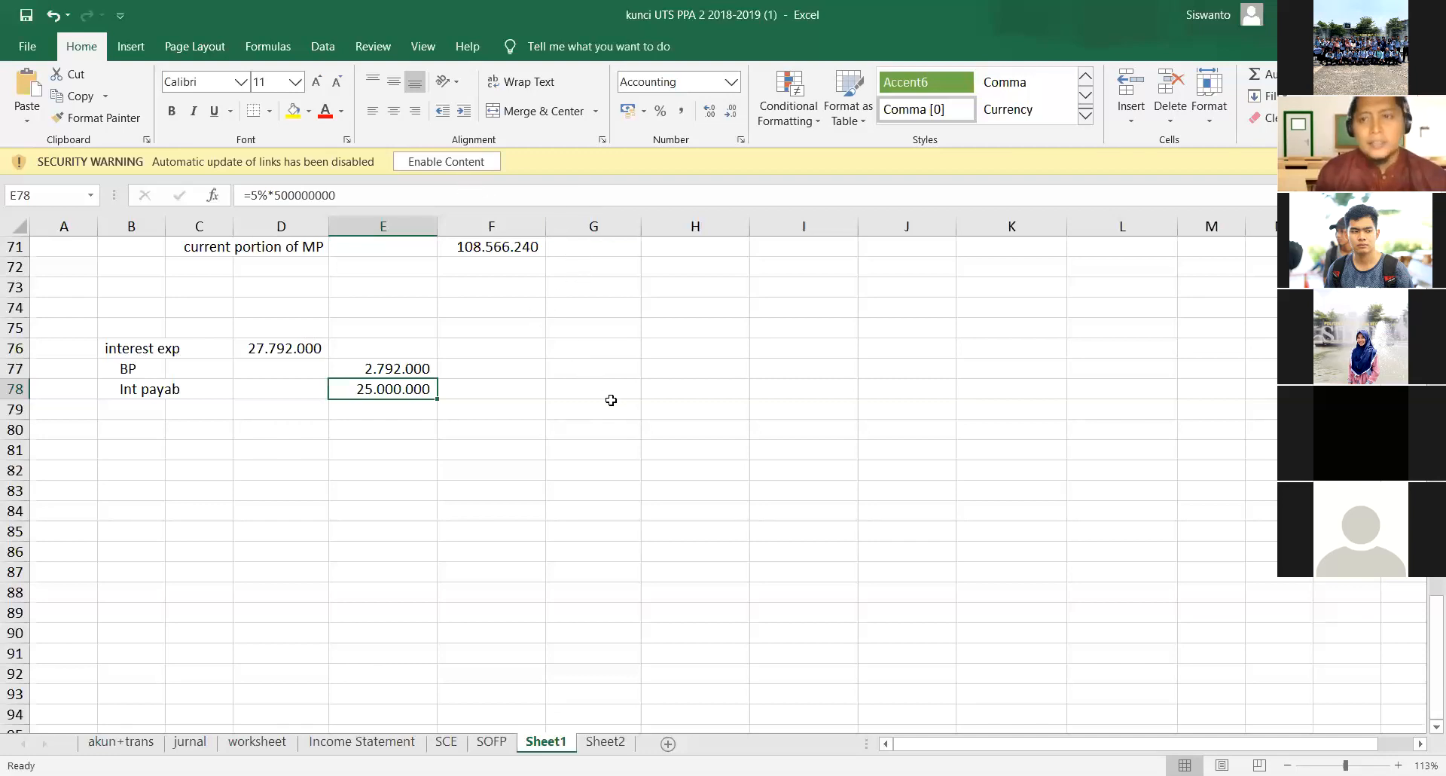
- Consult the adjustment notes in the exam PDF in Nitro Pro and return to cell B81 of the Excel workbook
key(alt+Tab)
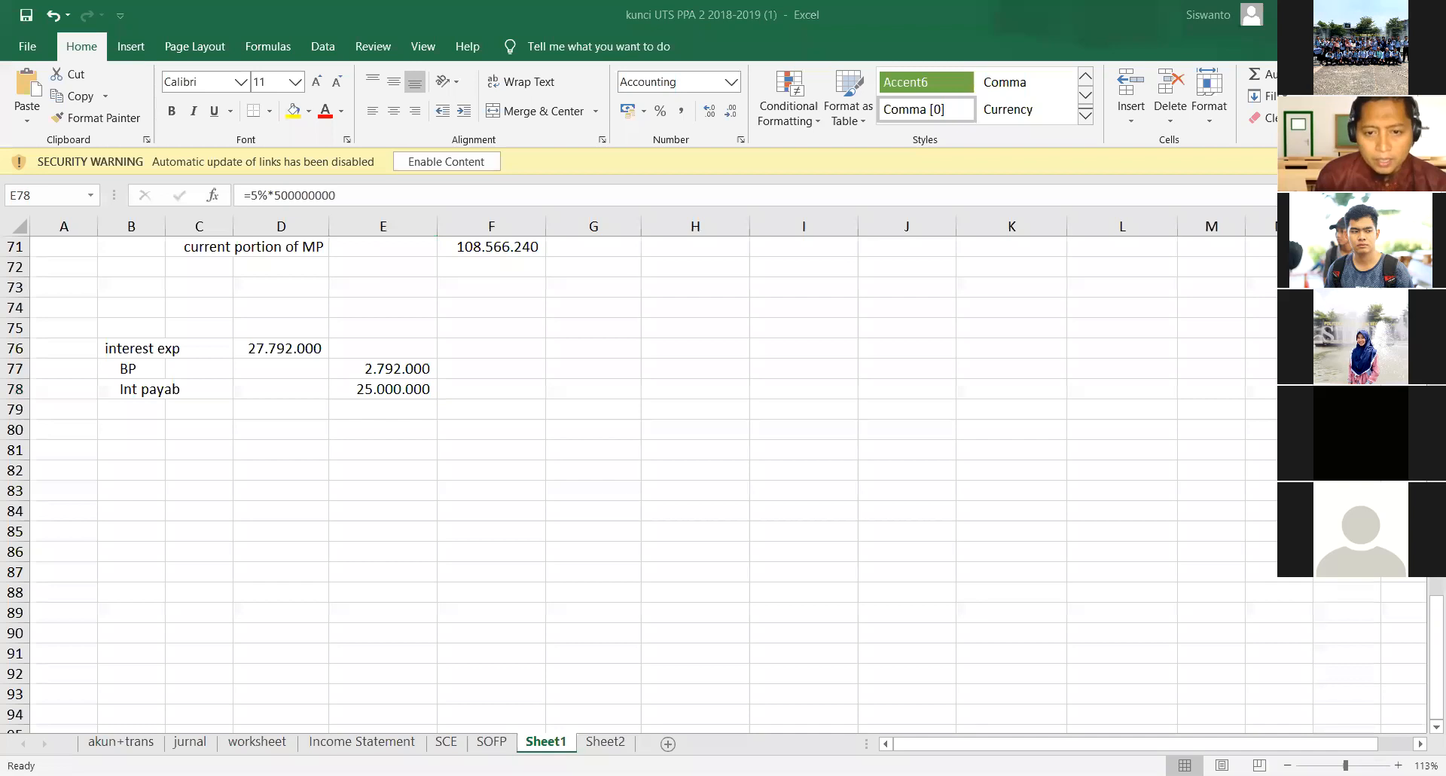
key(alt+Tab)
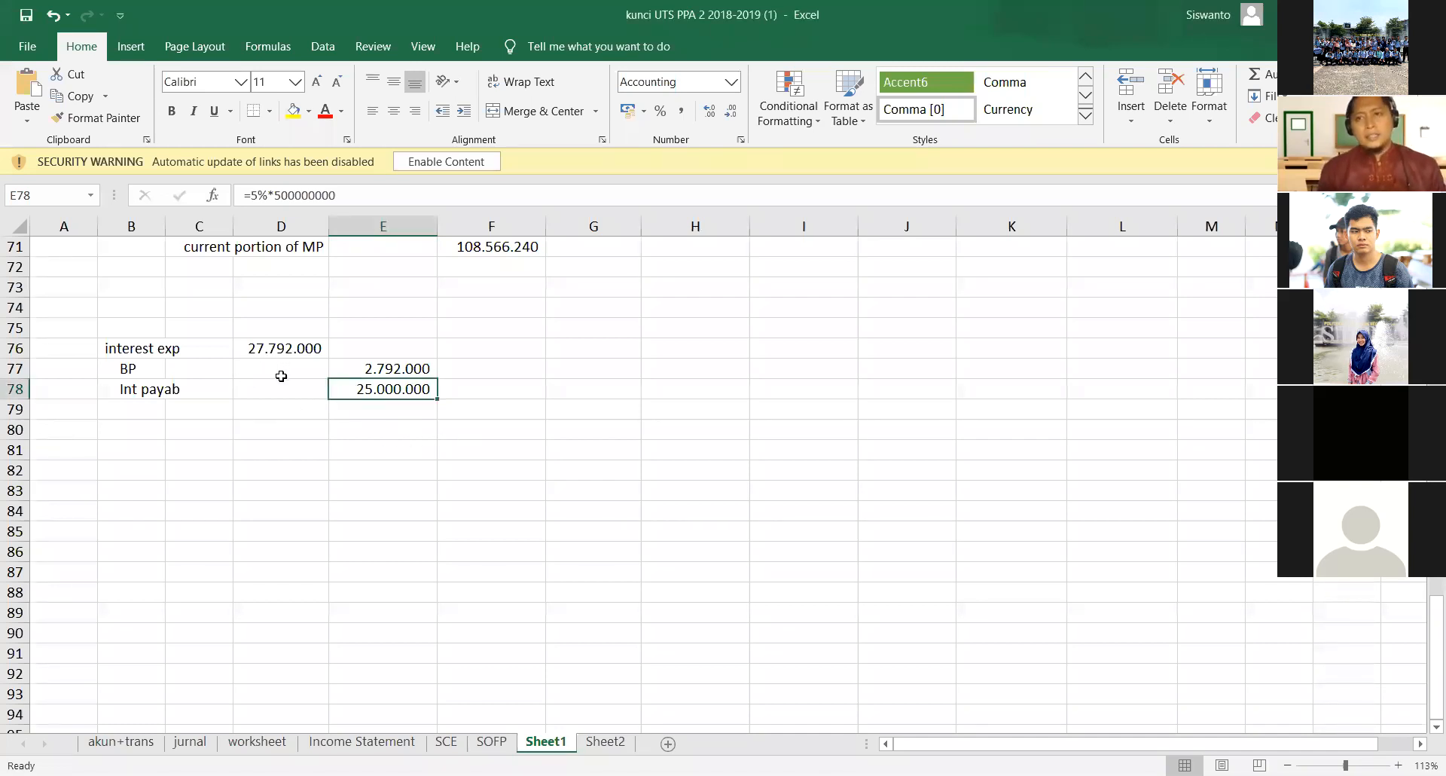
click(127, 455)
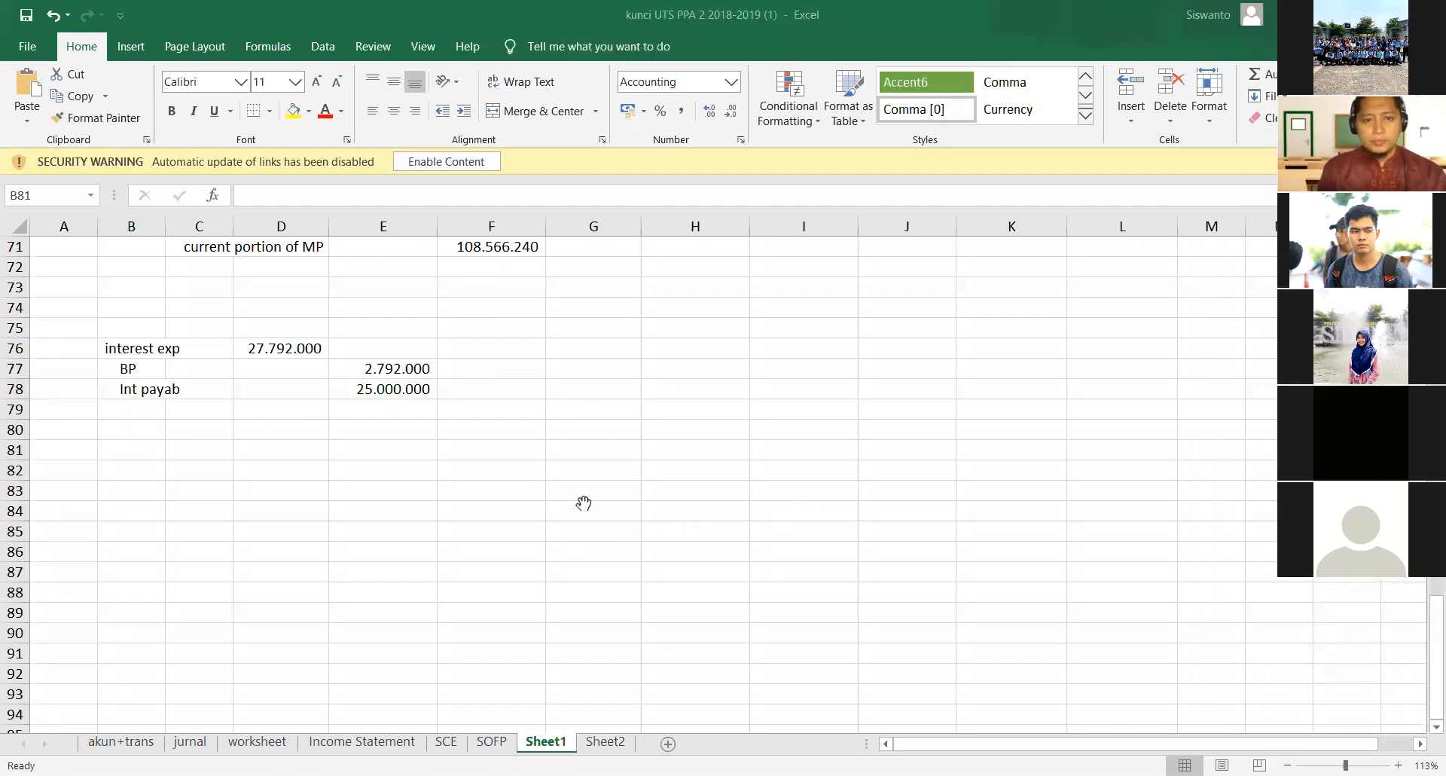
key(alt+Tab)
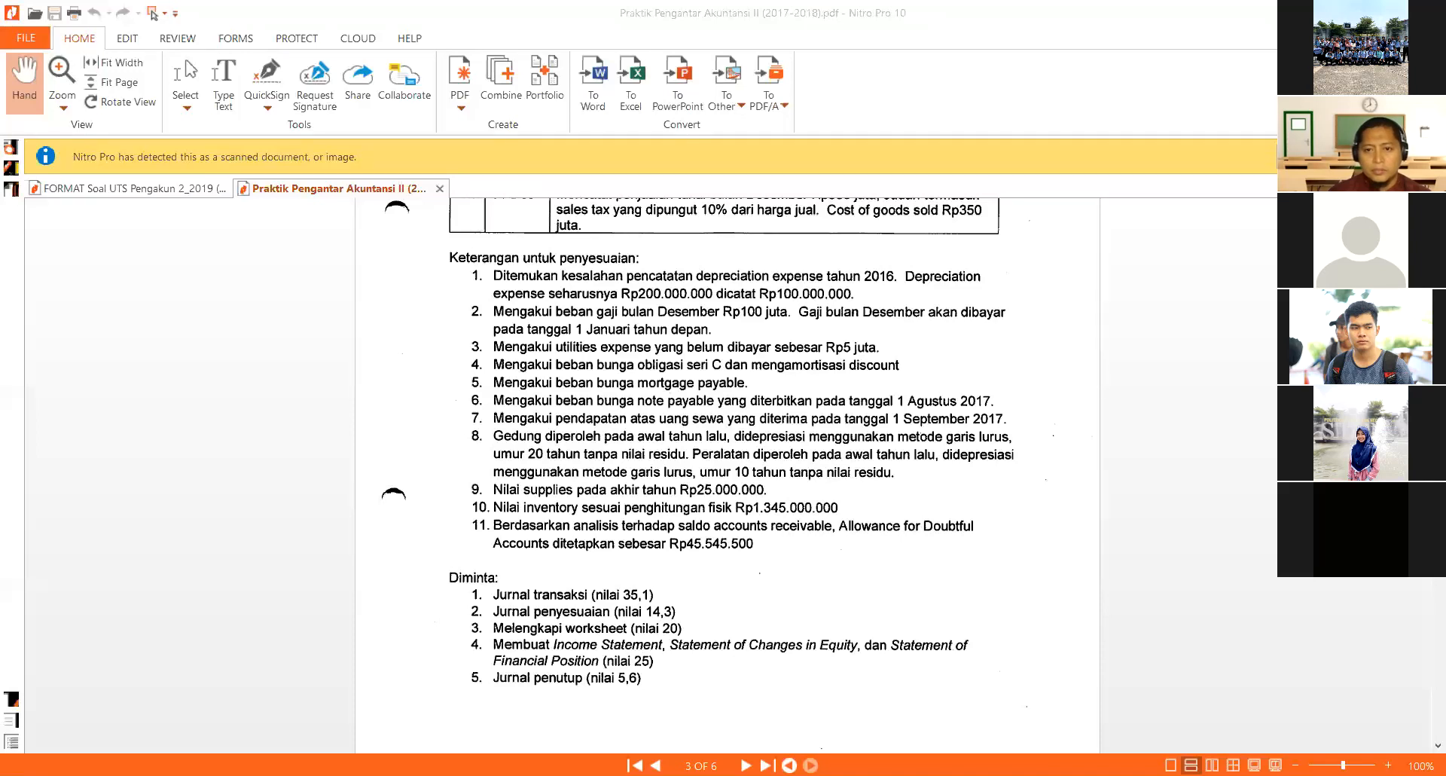
key(alt+Tab)
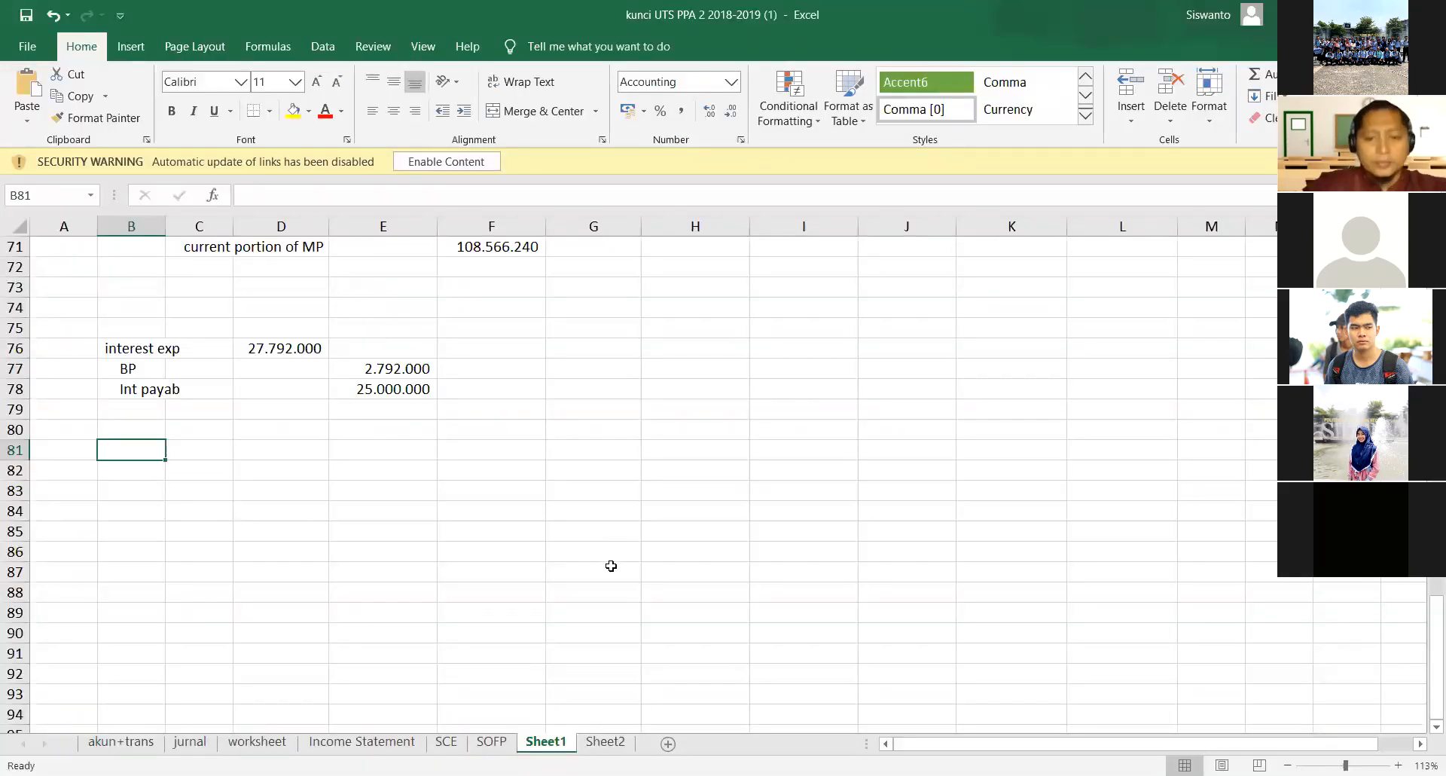
- Label a second interest entry with "interest exp" in B81 and the indented credit account "int paya" in B82
text(interest exp)
key(Return)
text(int pauable)
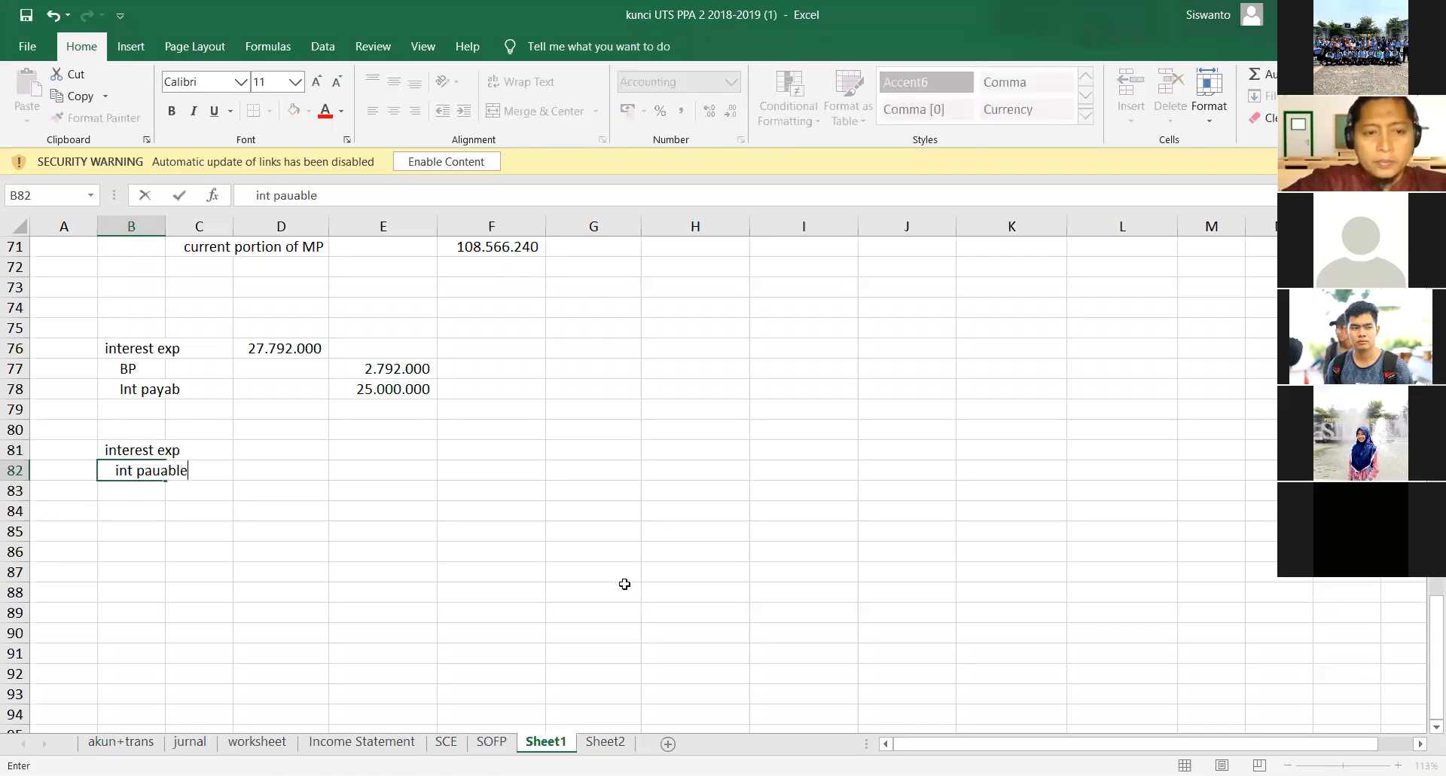
key(BackSpace)
key(BackSpace)
key(BackSpace)
key(BackSpace)
key(BackSpace)
text(ya)
key(Return)
- Enter 60000000 as the debit amount of the second interest exp entry in D81
key(Right)
key(Up)
key(Up)
key(Right)
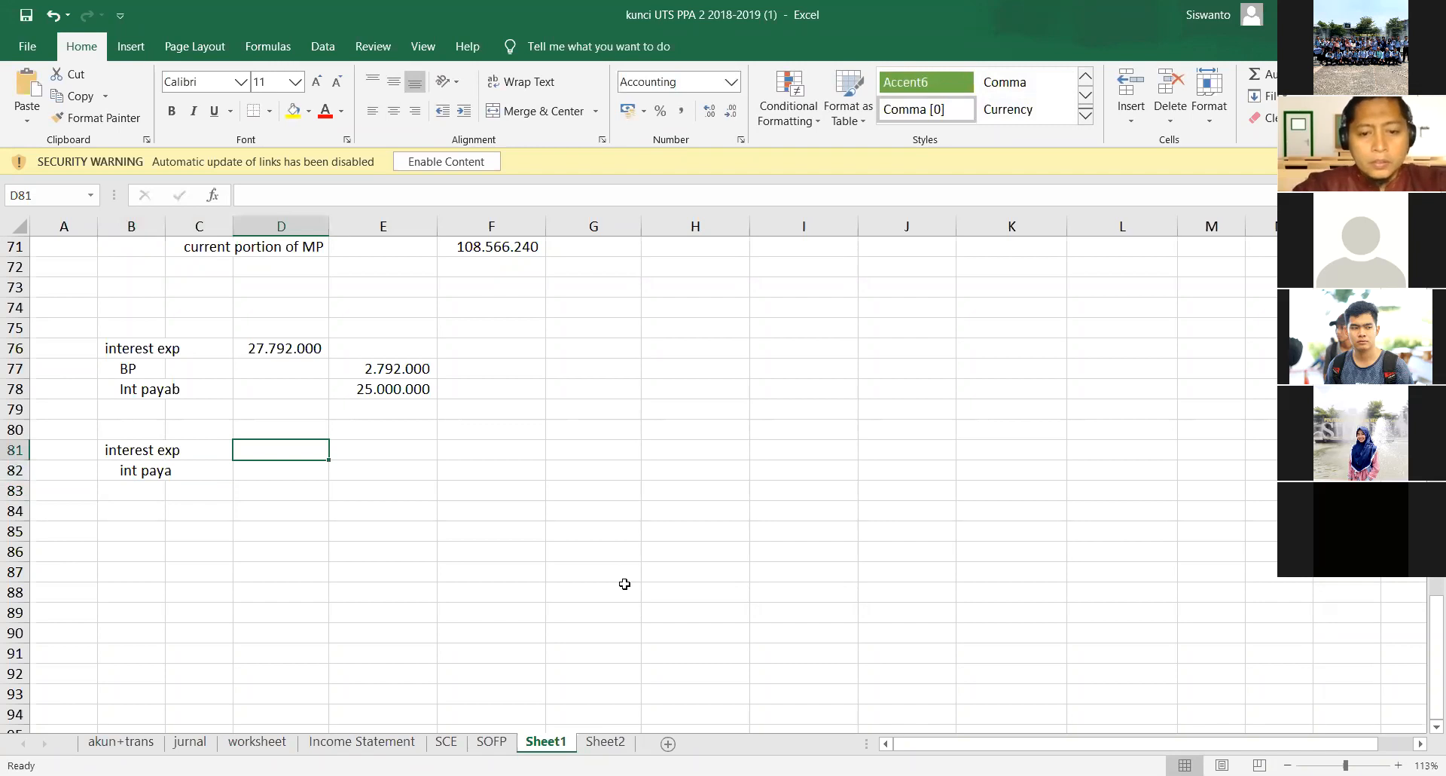
text(60000000)
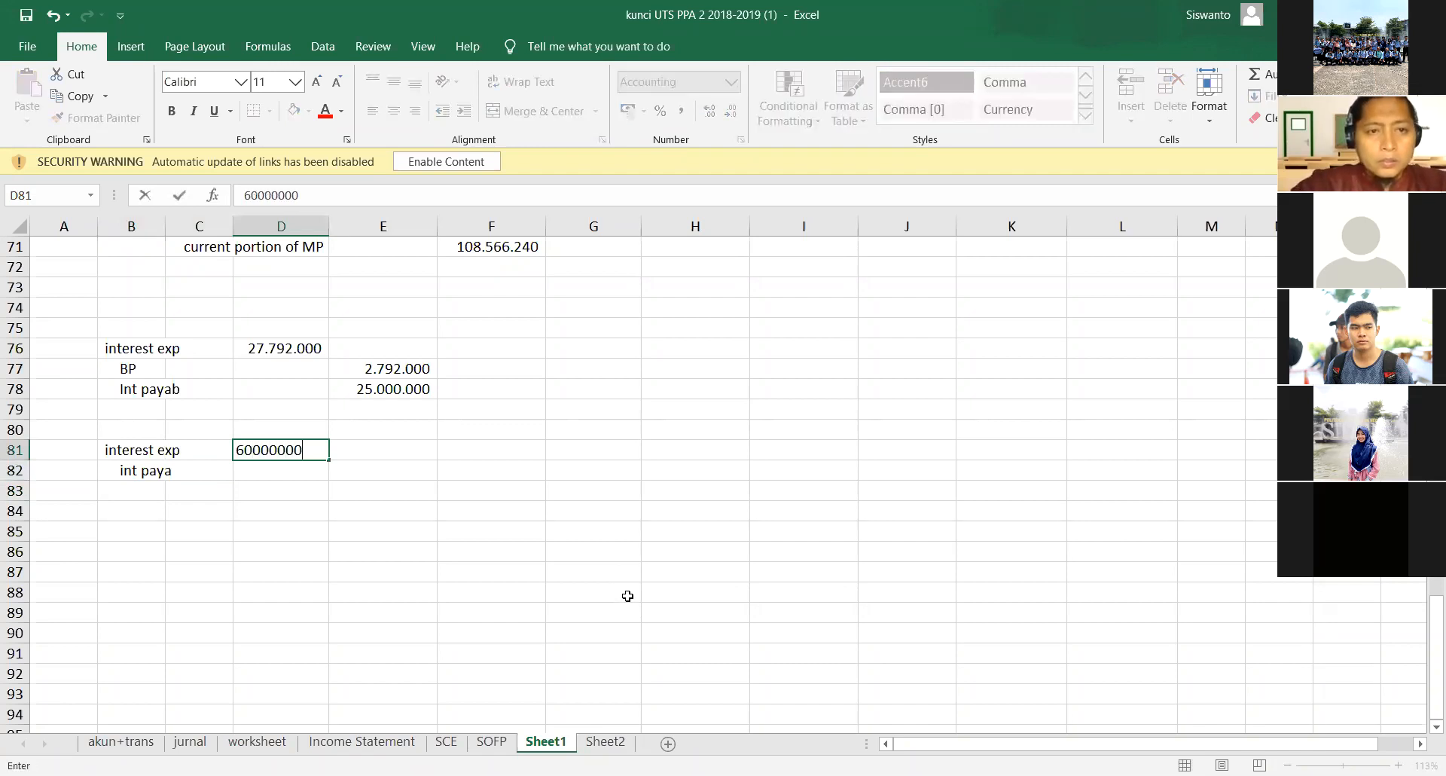
key(Return)
- Link the int paya credit in E82 to the interest expense with the formula =D81
key(Right)
text(=)
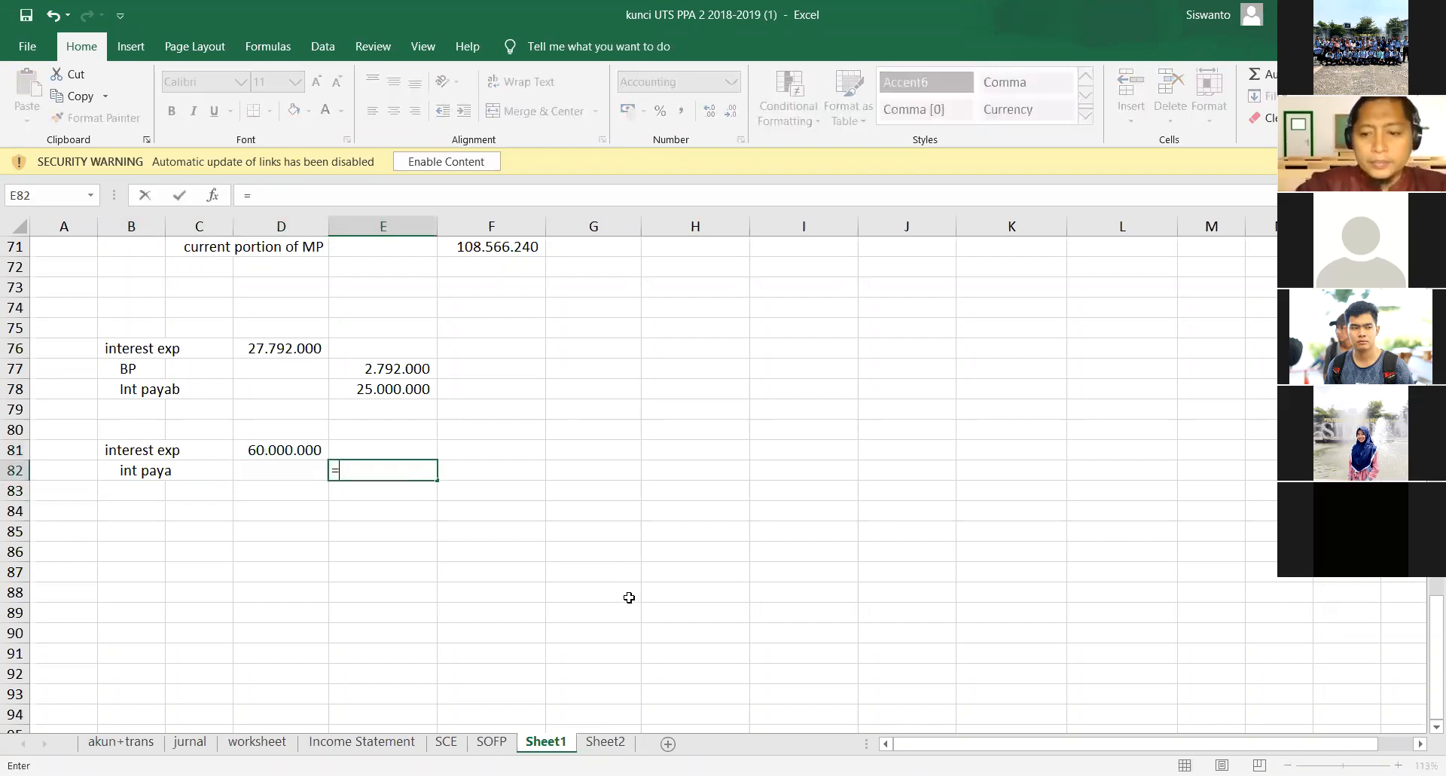
key(Up)
key(Left)
key(Return)
- Calculate the mortgage interest beside the entry in G81 with the formula =12%*500000000
key(Up)
key(Up)
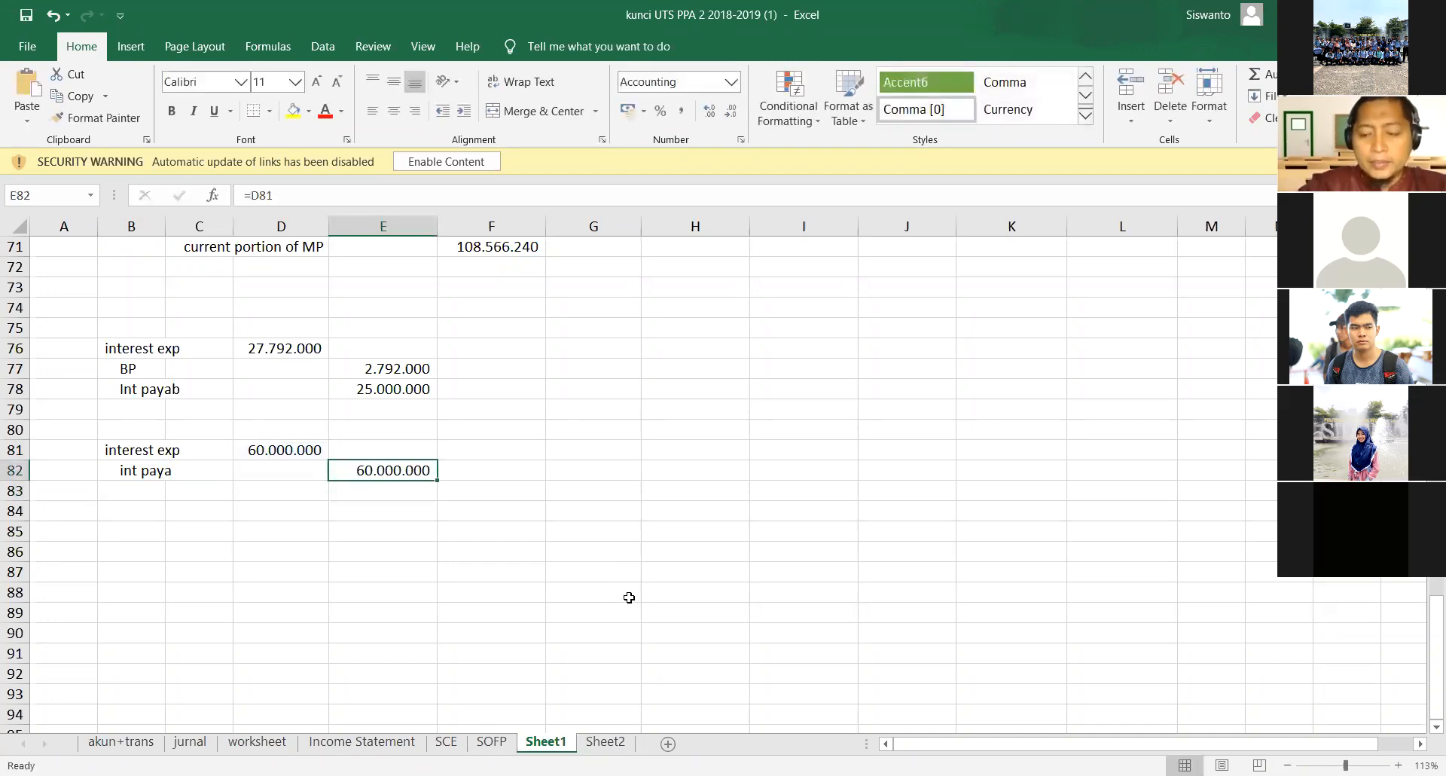
key(Right)
key(Right)
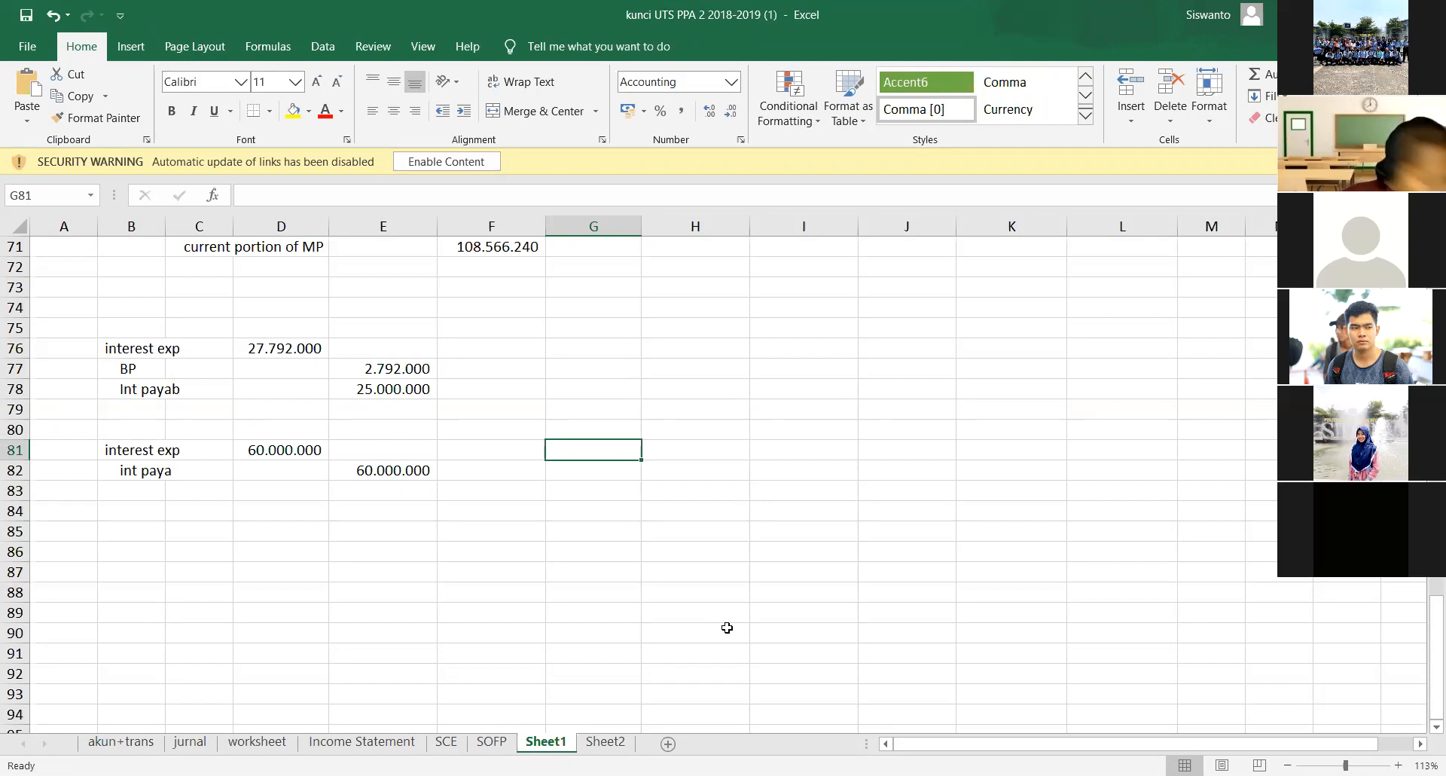
text(=)
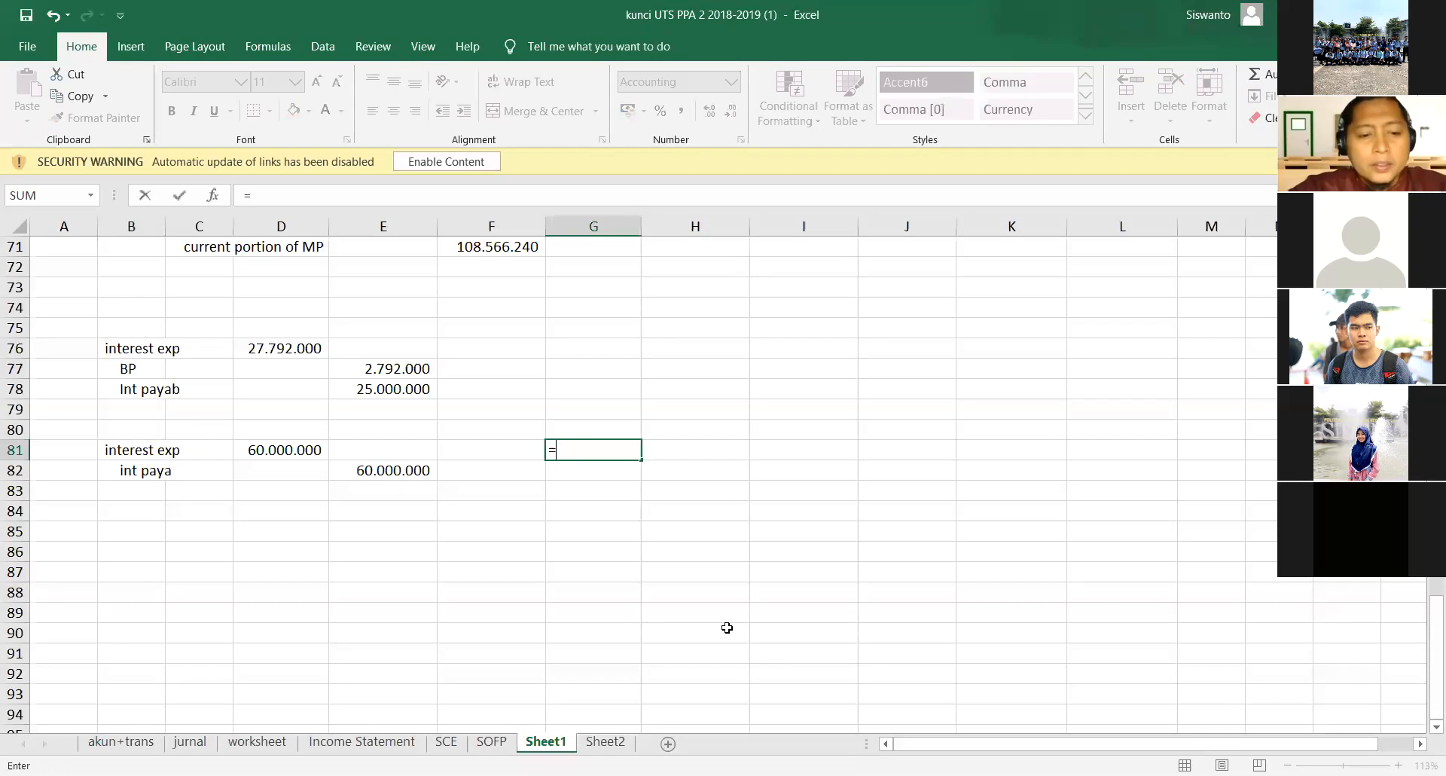
text(12%*)
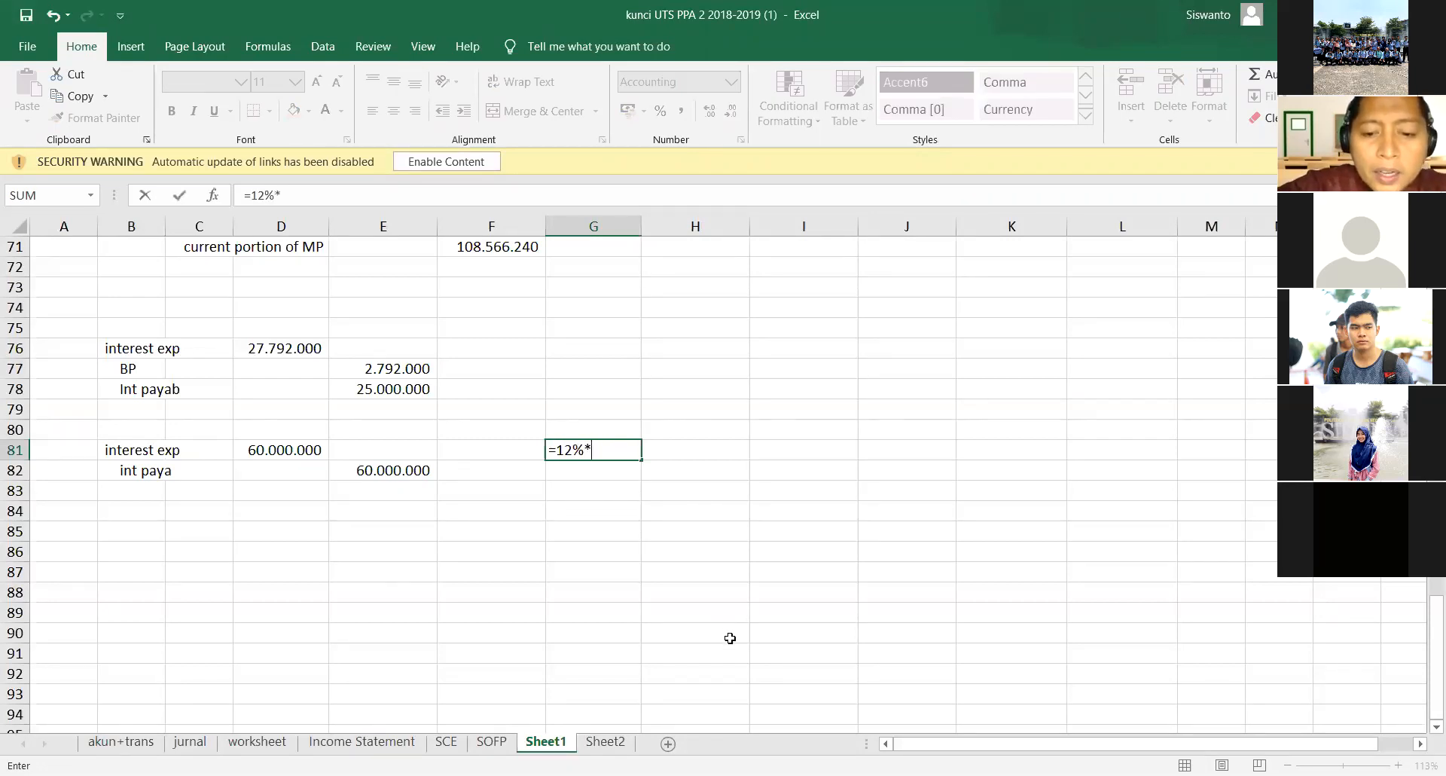
text(500000000)
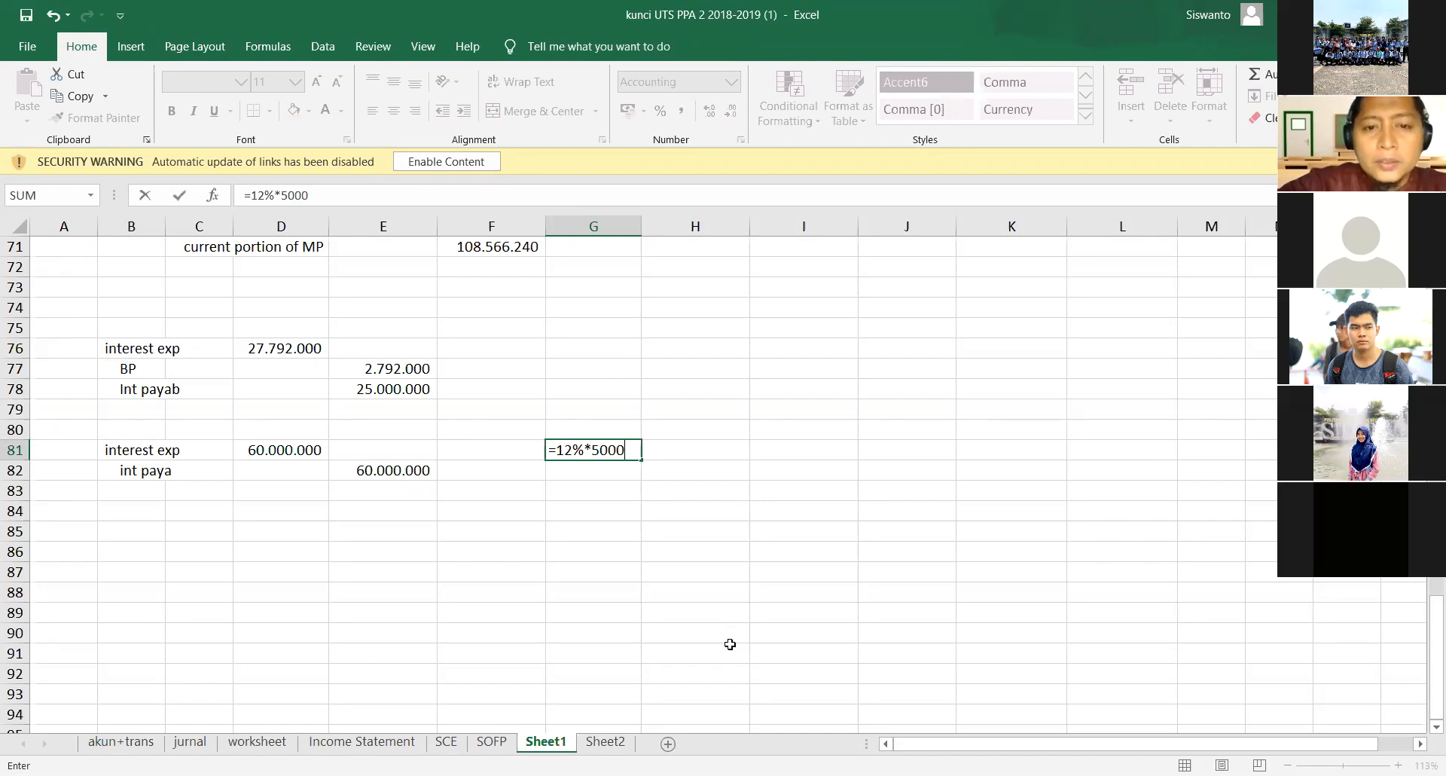
key(Return)
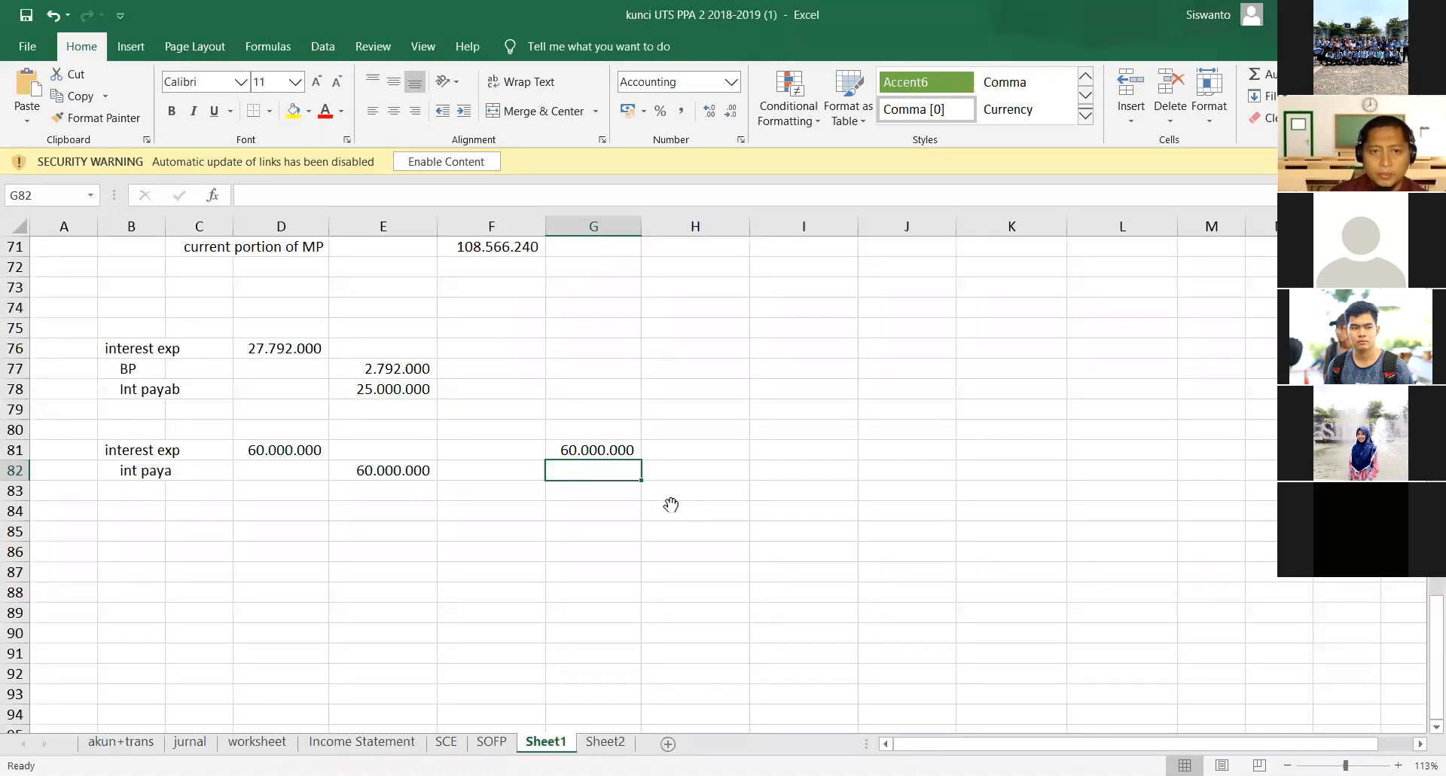
- Review the 2017 transaction list in the Nitro Pro PDF and compare it with the interest entry in rows 81 and 82 of the Excel sheet
key(alt+Tab)
scroll(673, 505, up, 5)
scroll(672, 504, up, 15)
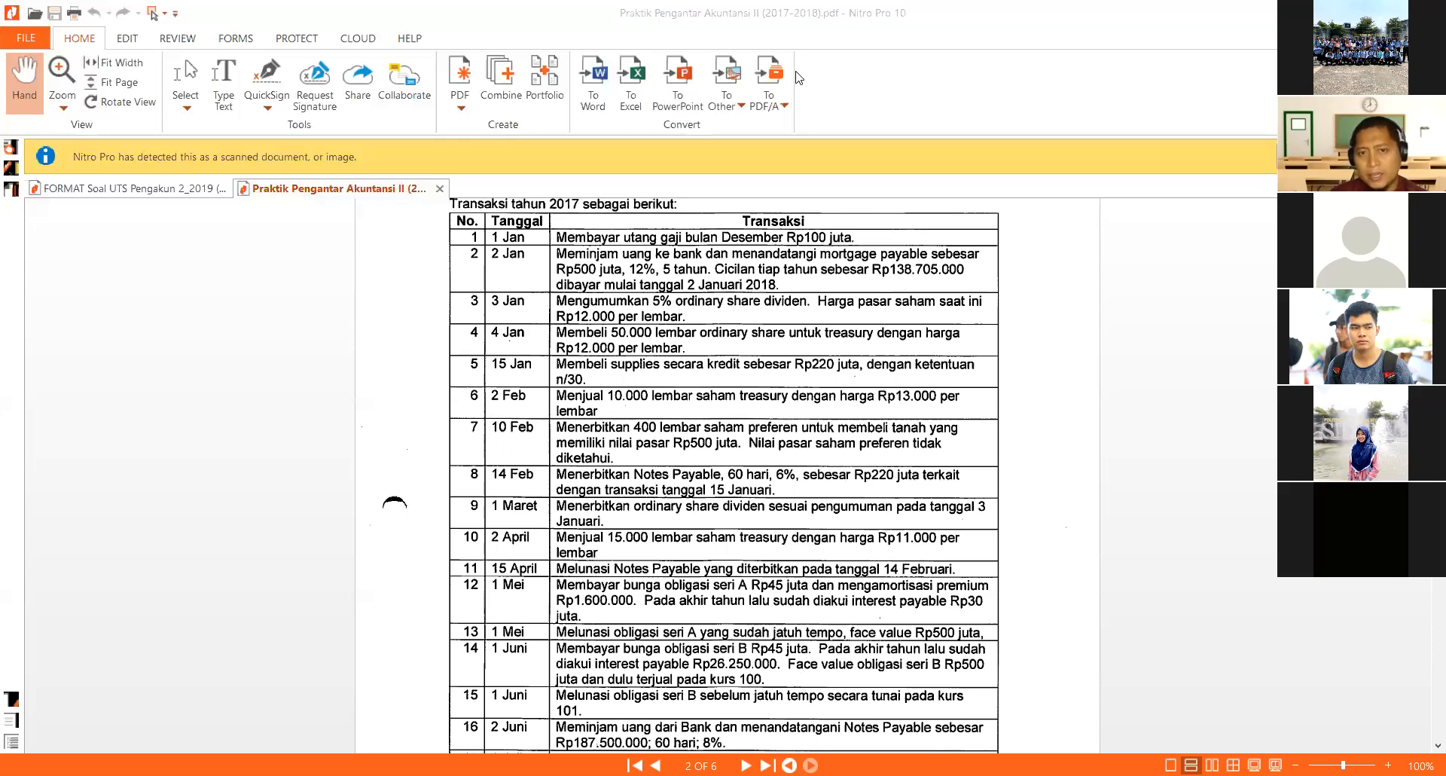
key(alt+Tab)
drag(139, 466, 652, 485)
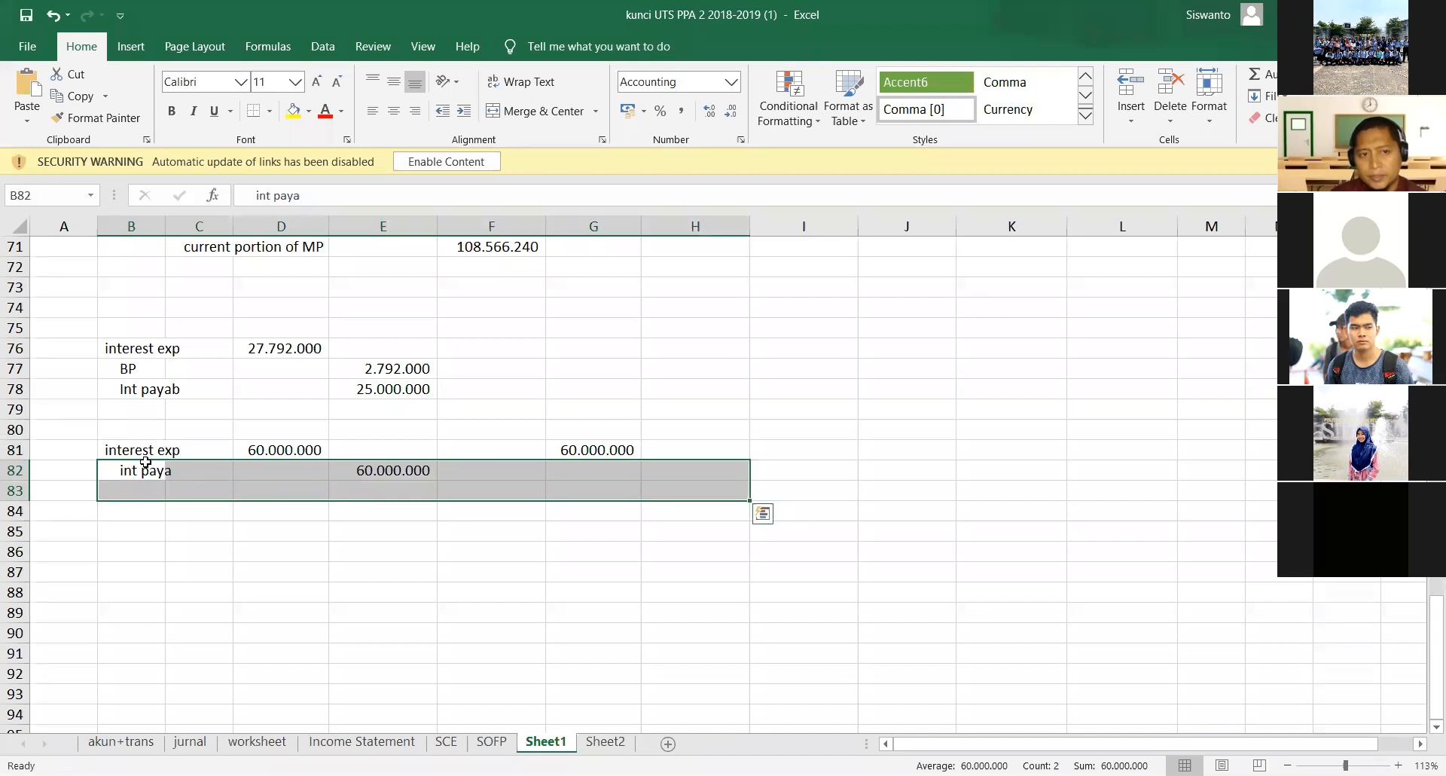
drag(143, 457, 364, 484)
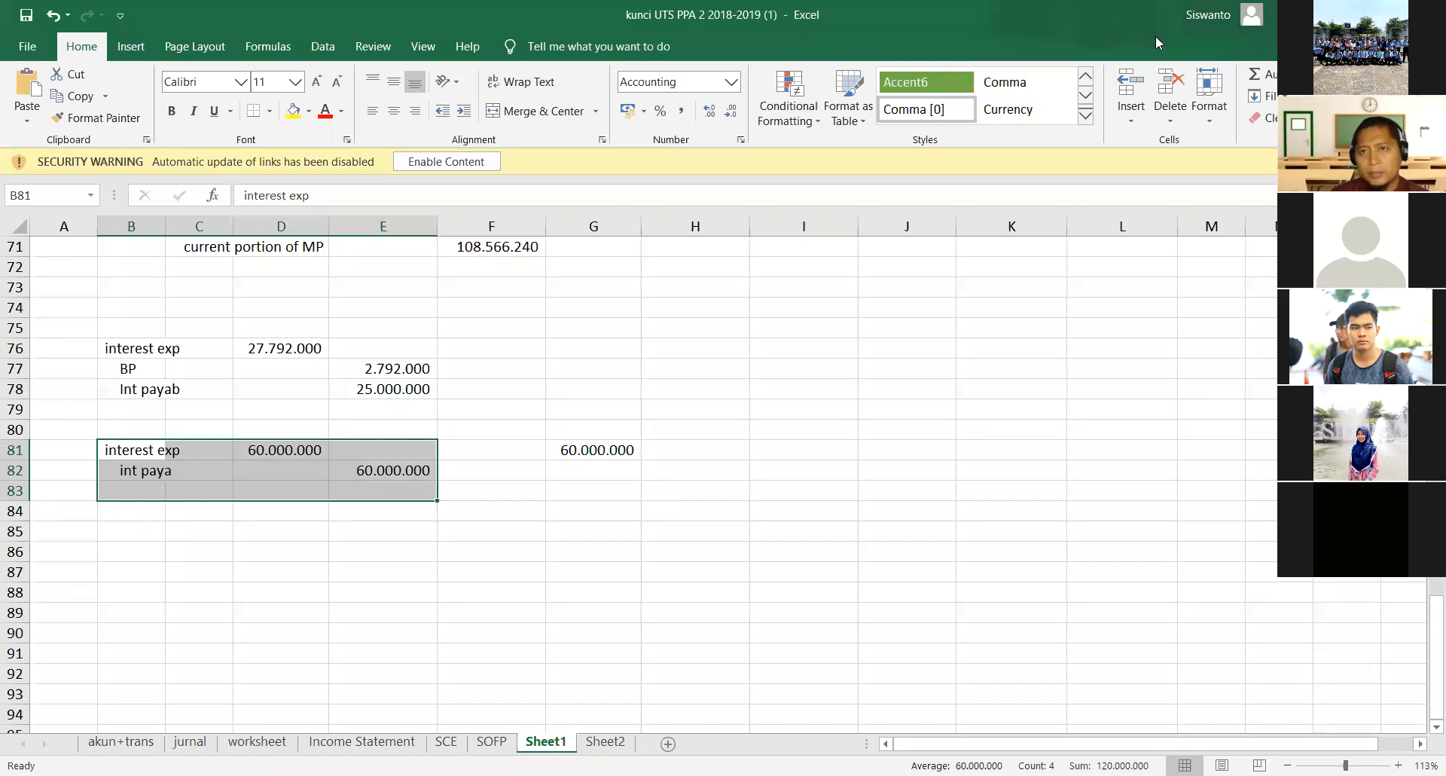
- Label a new entry with MP in B84 and the indented account "current potyion of MP" in B85
click(128, 531)
click(134, 510)
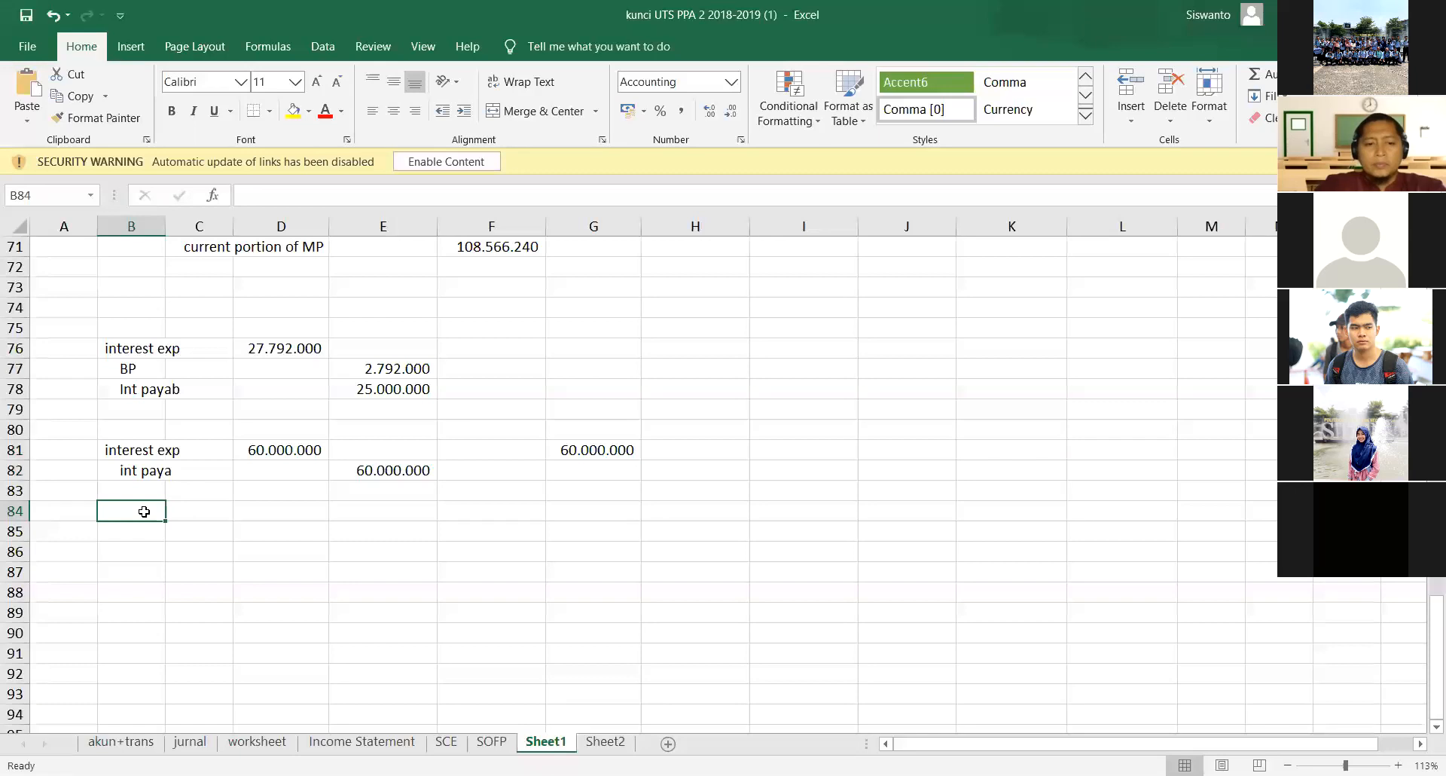
text(MP)
key(Return)
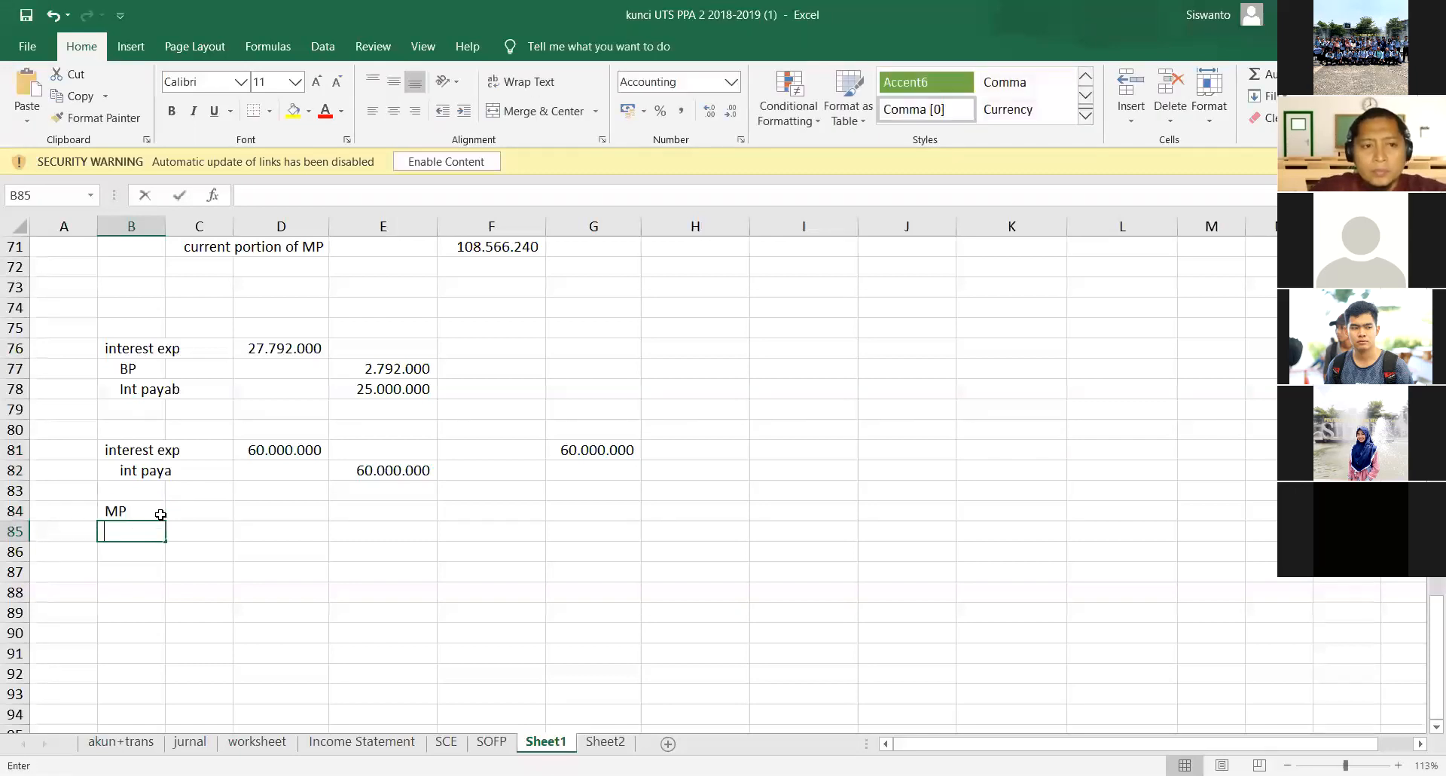
text(current)
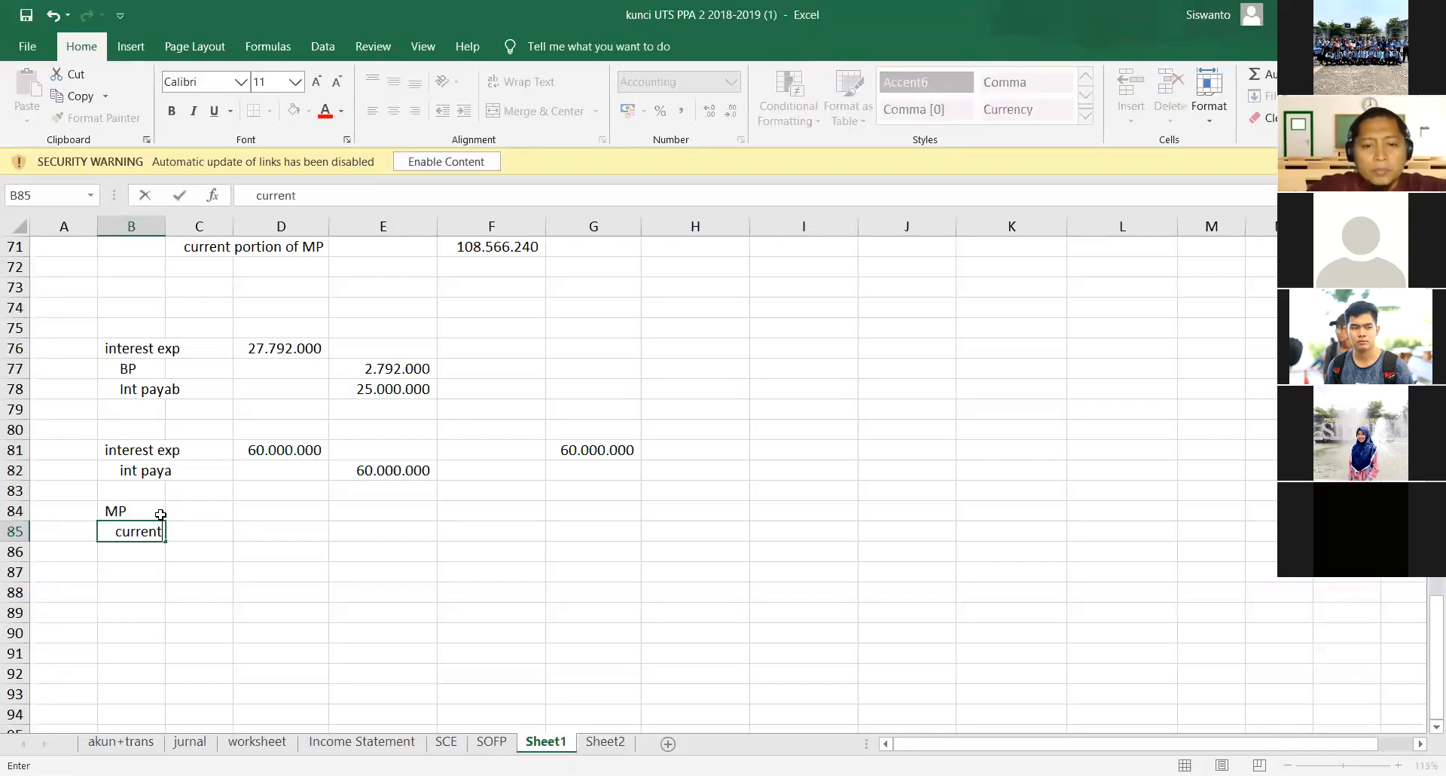
text( potyion )
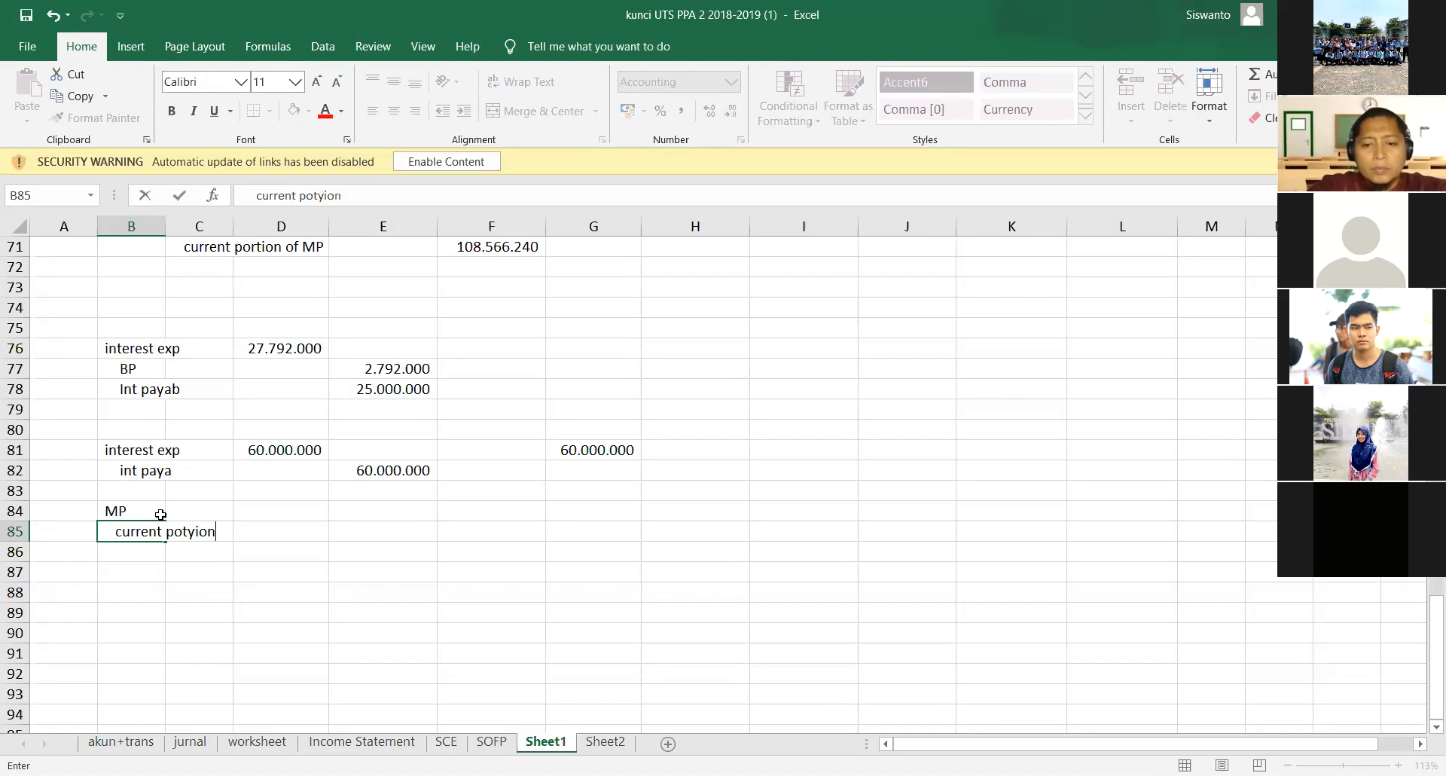
text(of MP)
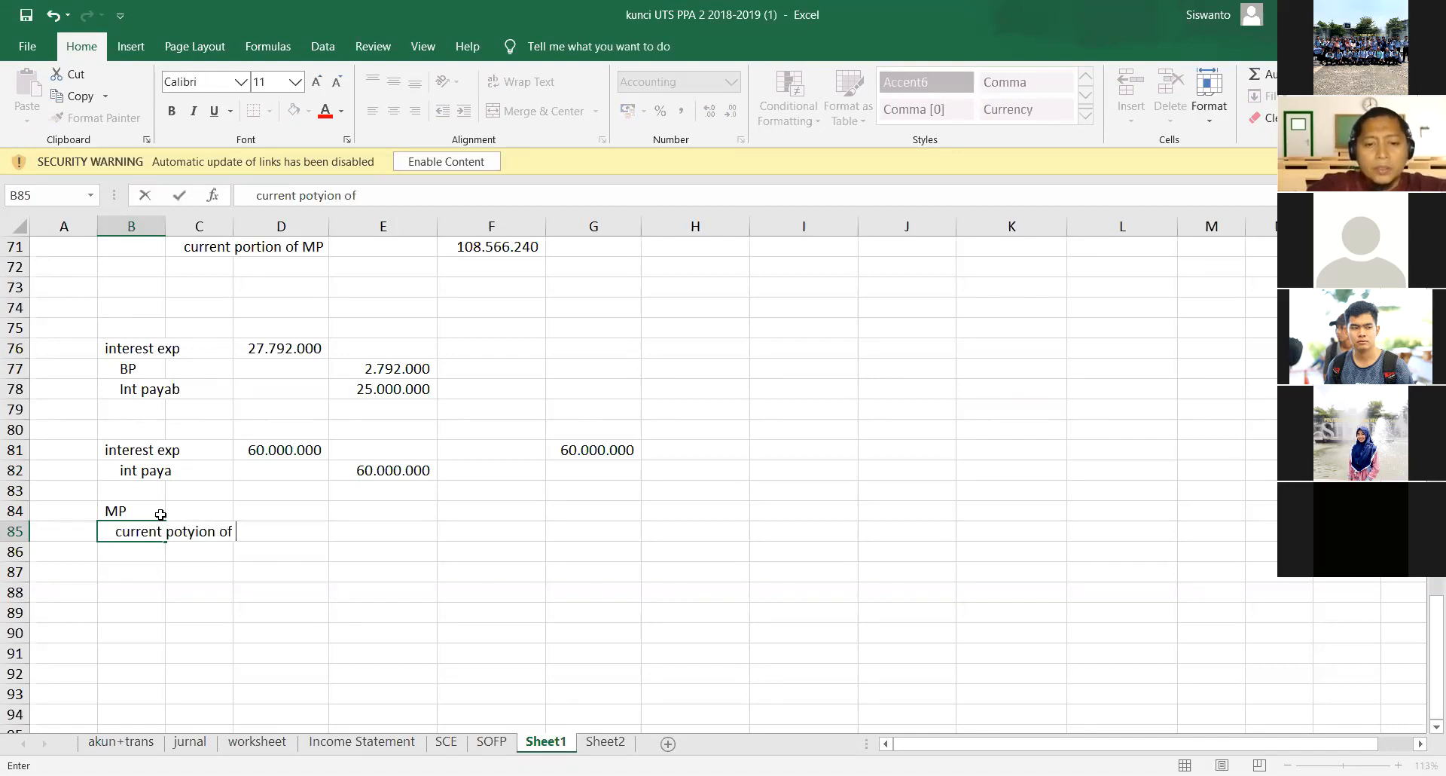
key(Tab)
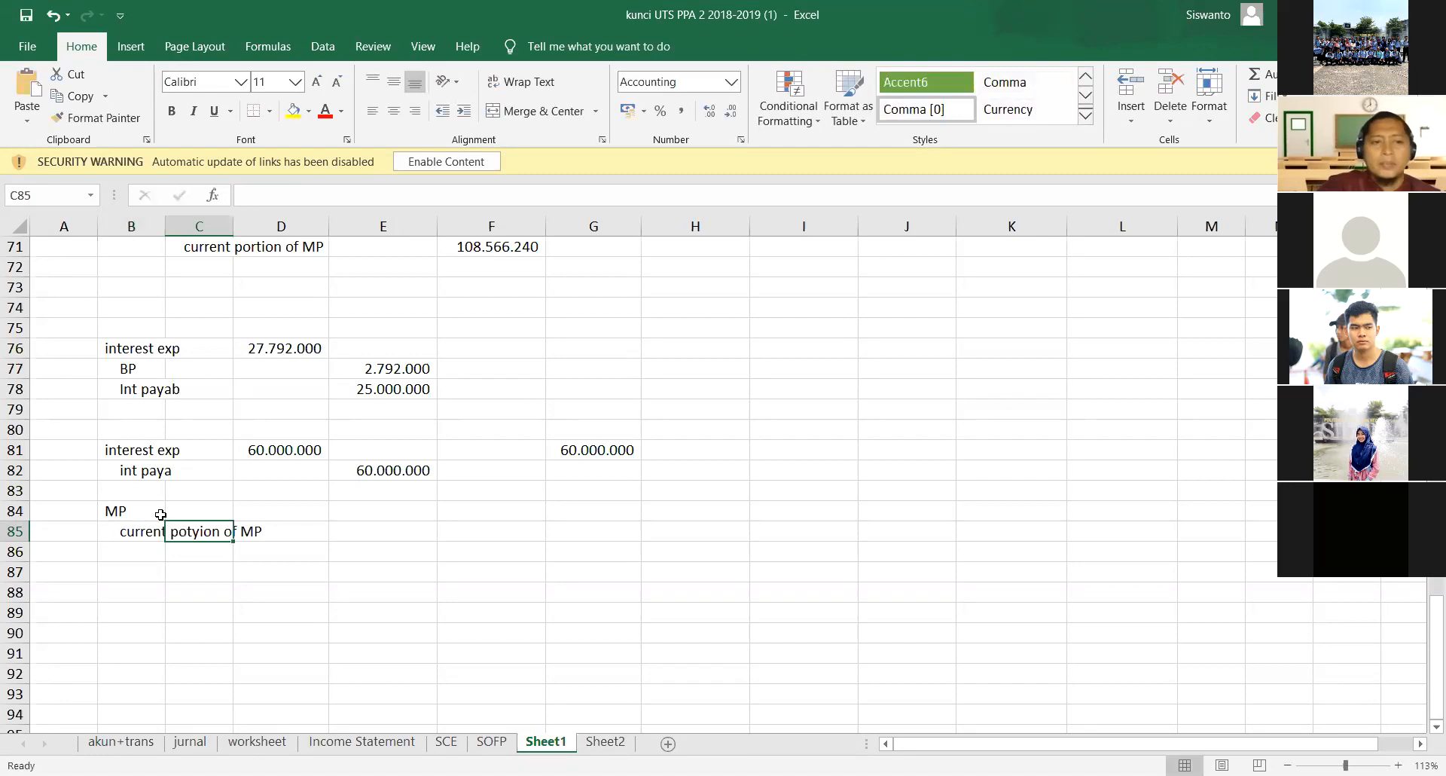
- Edit the account label in B85 to read "current portyion of MP"
key(shift+Tab)
key(F2)
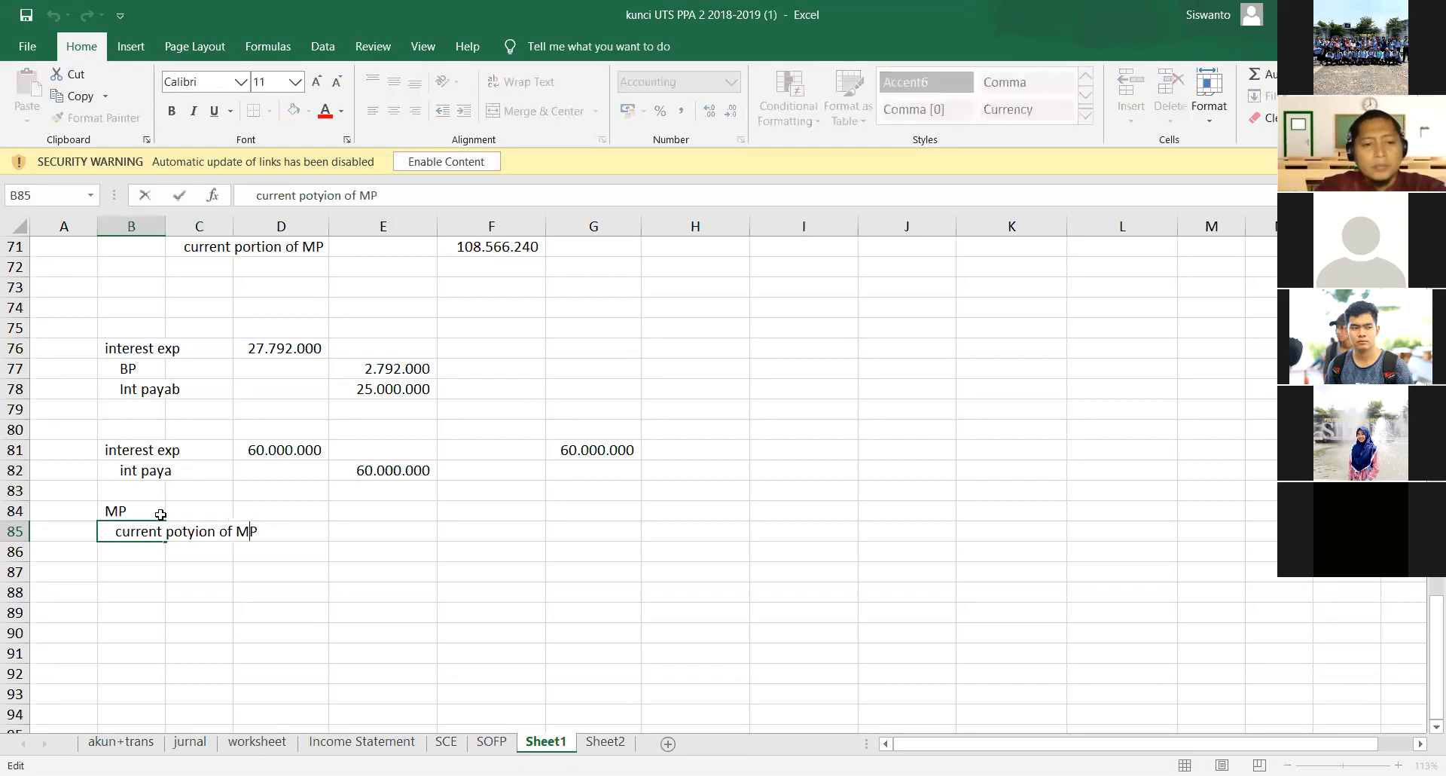
text(r)
key(Return)
- Widen column B to about twice its width to give the account labels more room
key(Up)
key(Up)
key(Up)
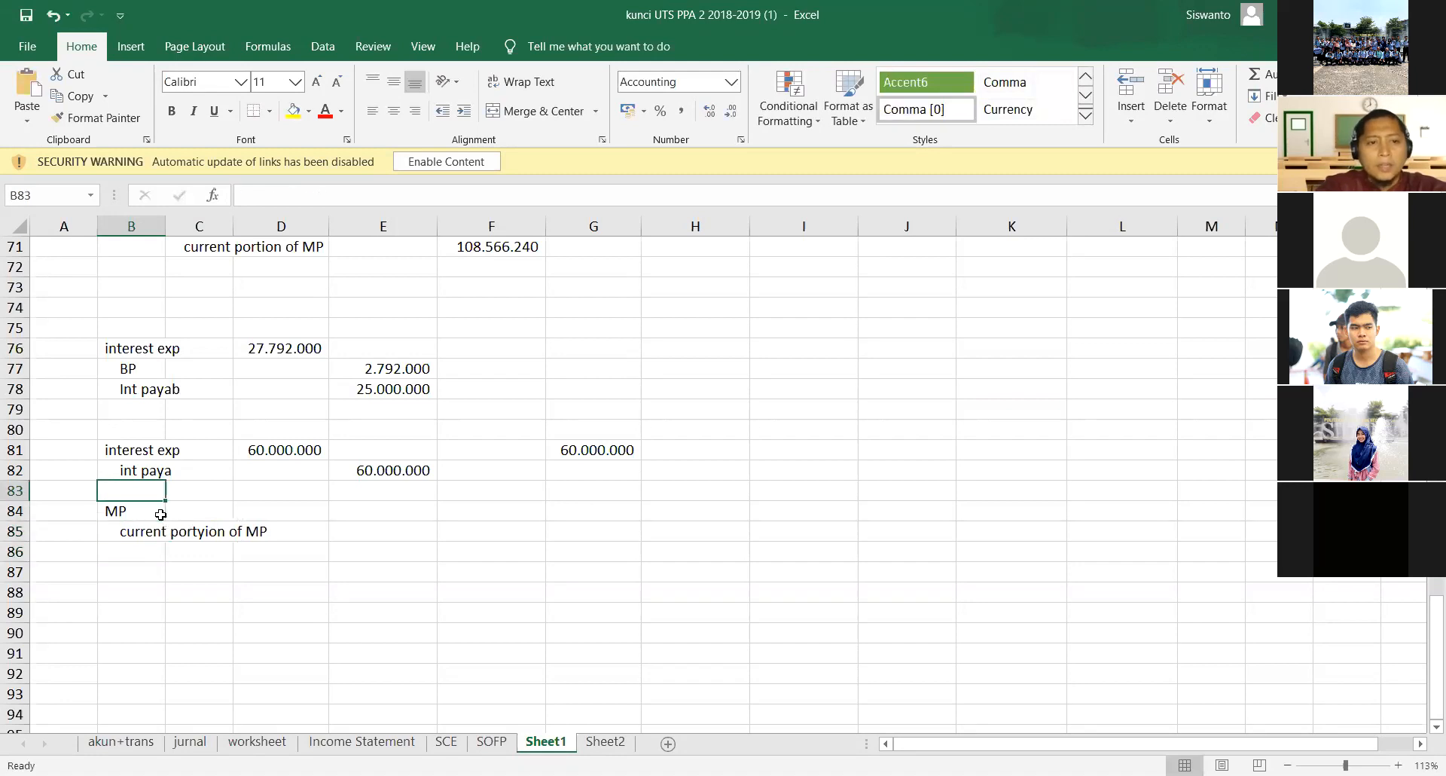
key(Right)
key(Down)
key(Right)
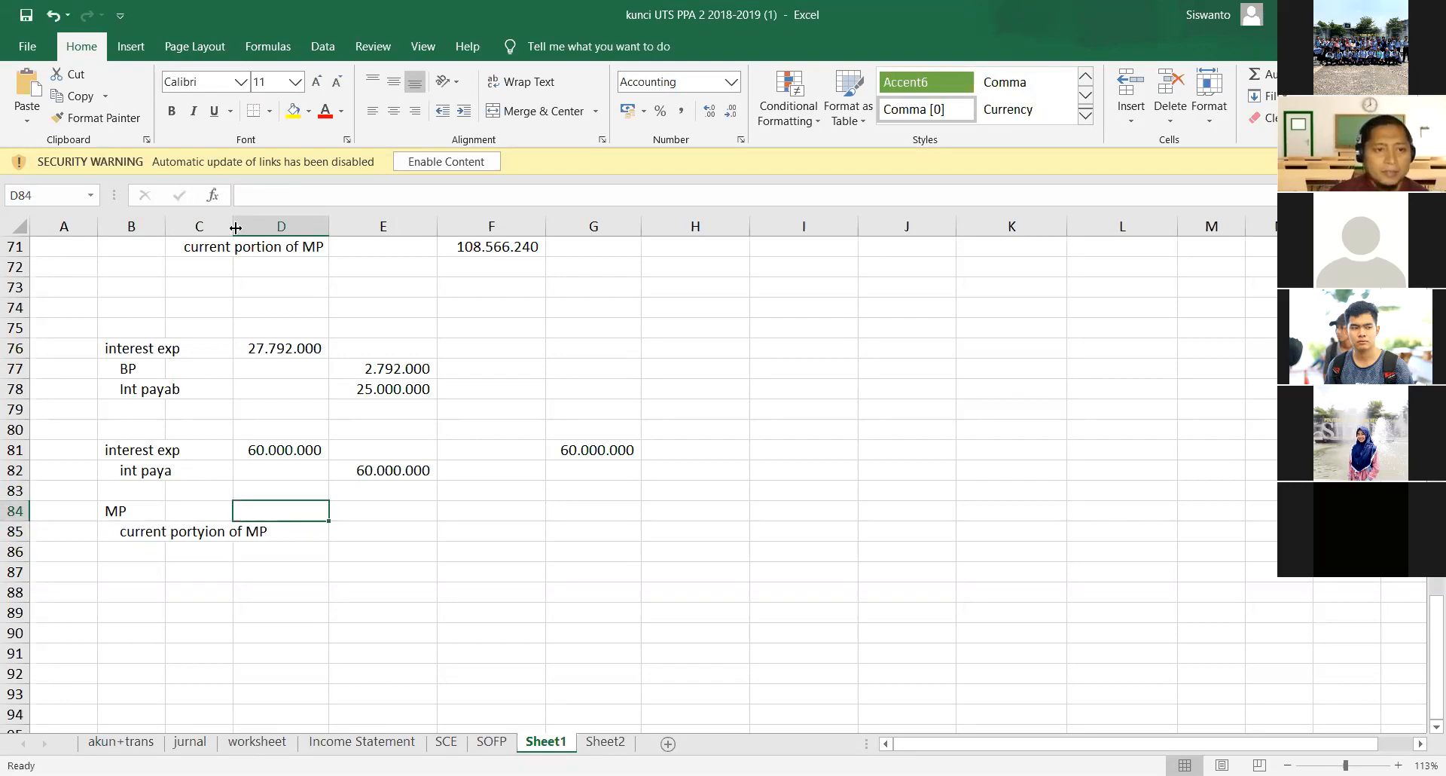
drag(235, 227, 304, 228)
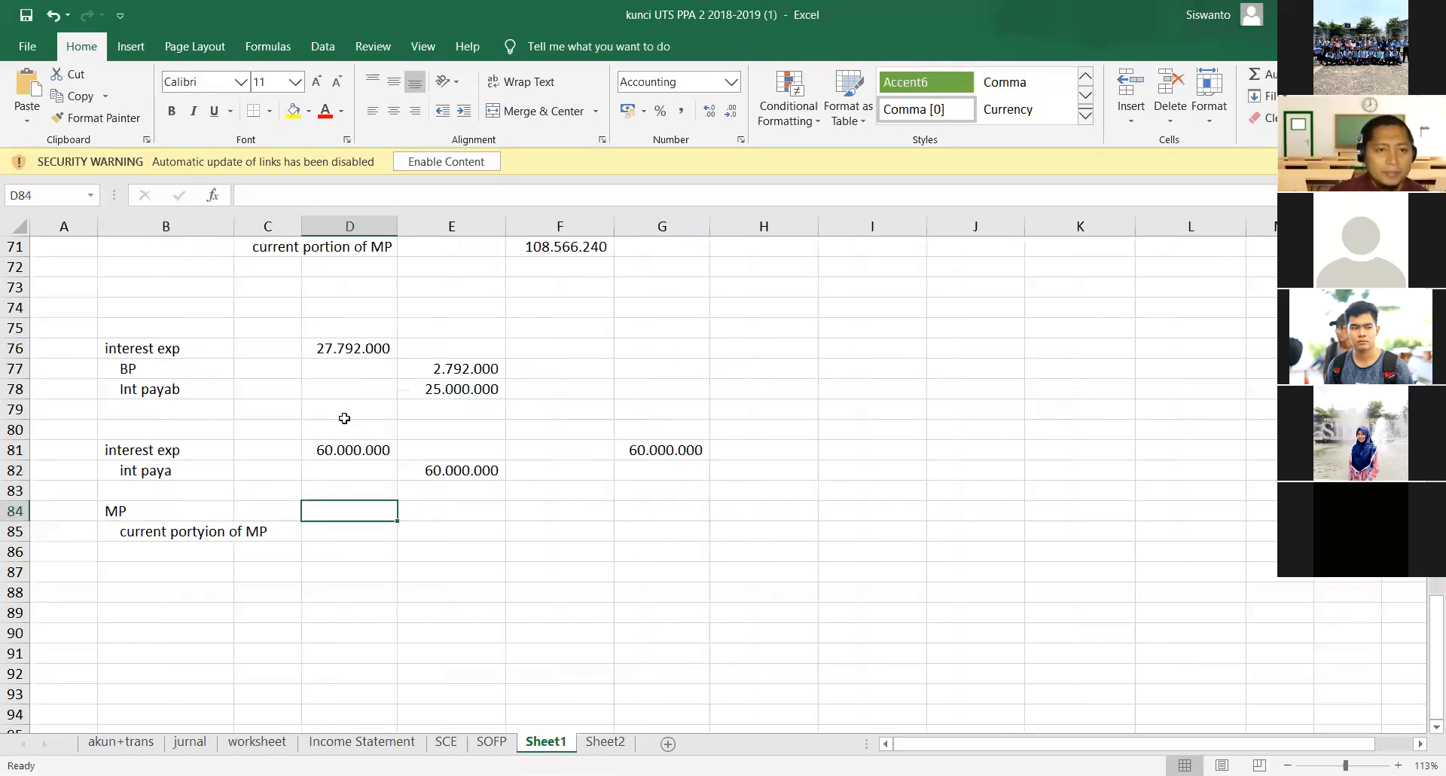
click(764, 536)
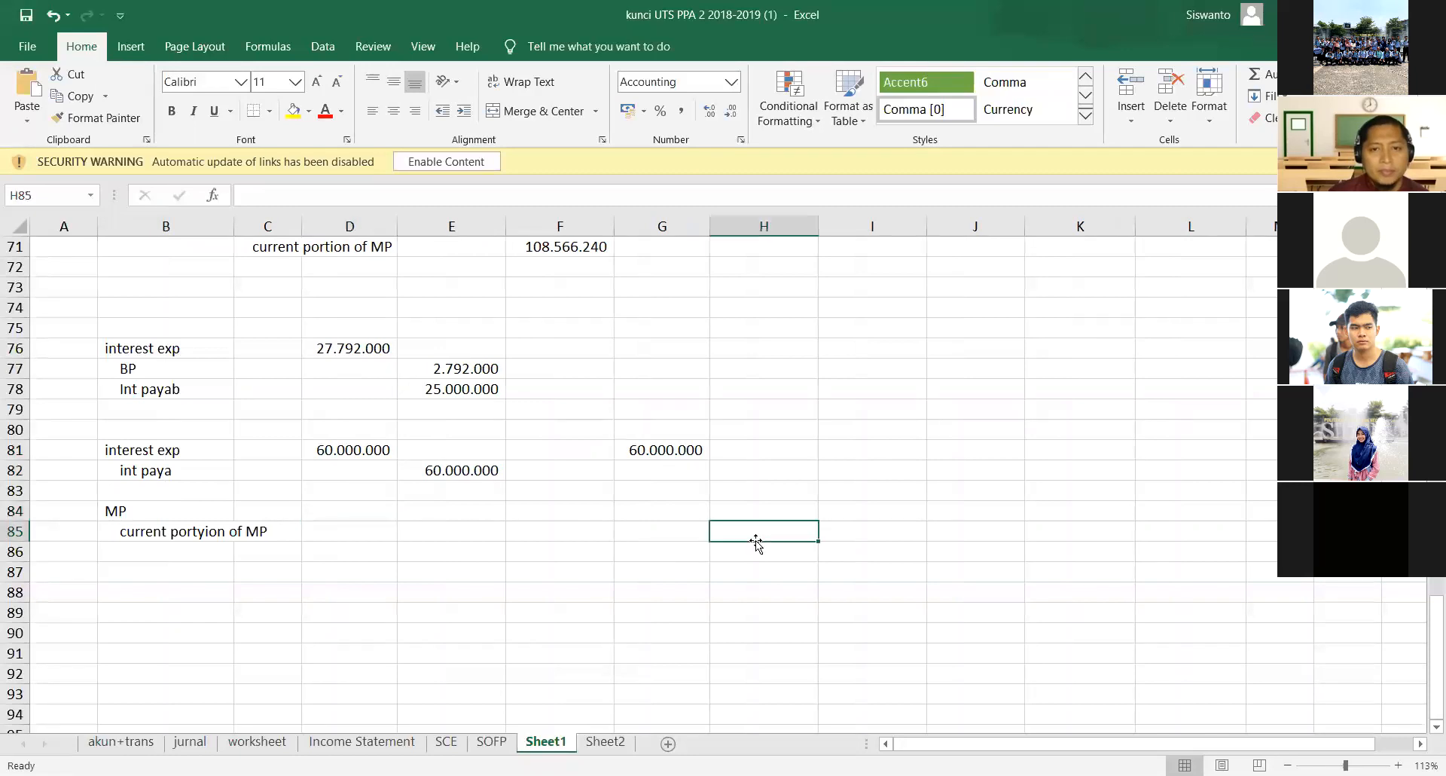
click(355, 515)
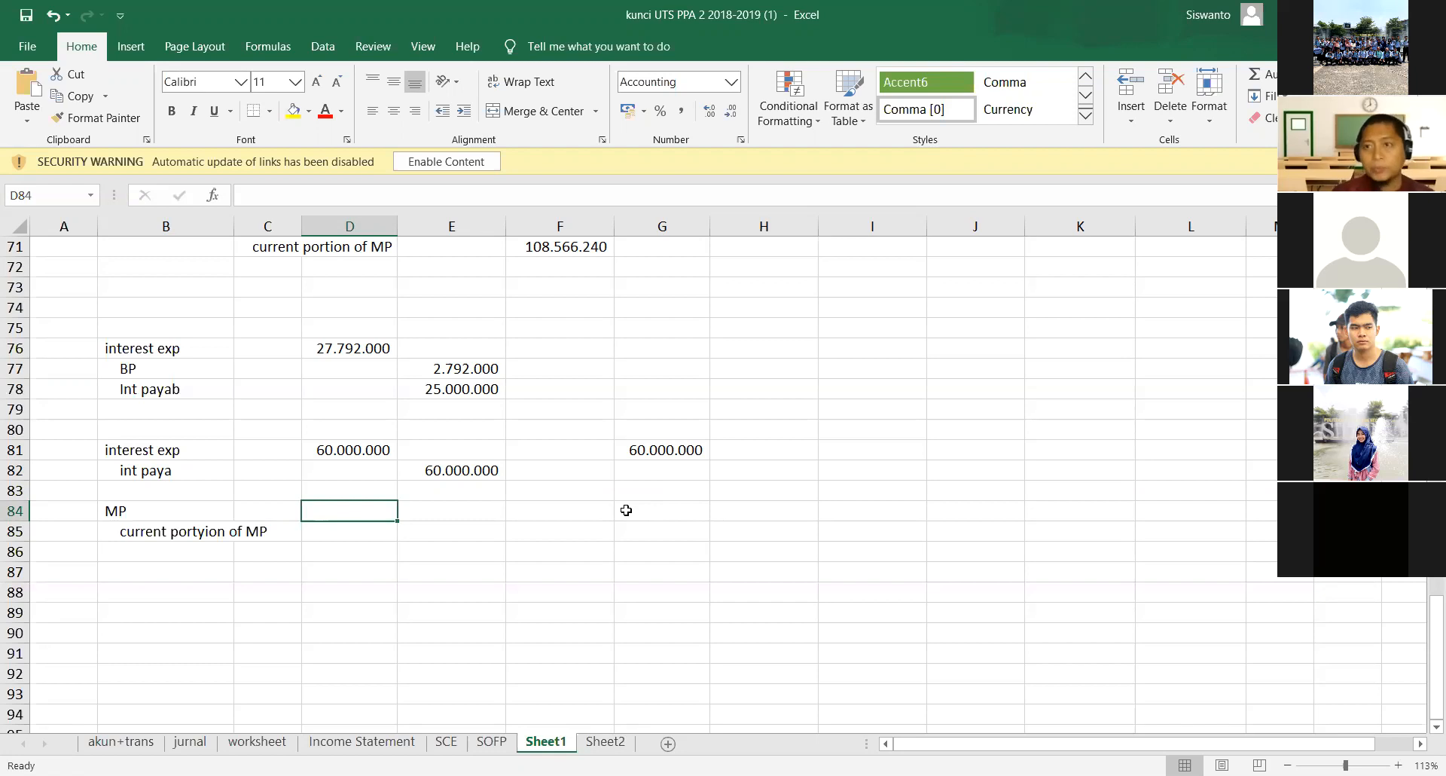
- Enter the date 2 jan 2019 in G84, beside the MP entry
click(575, 504)
click(646, 511)
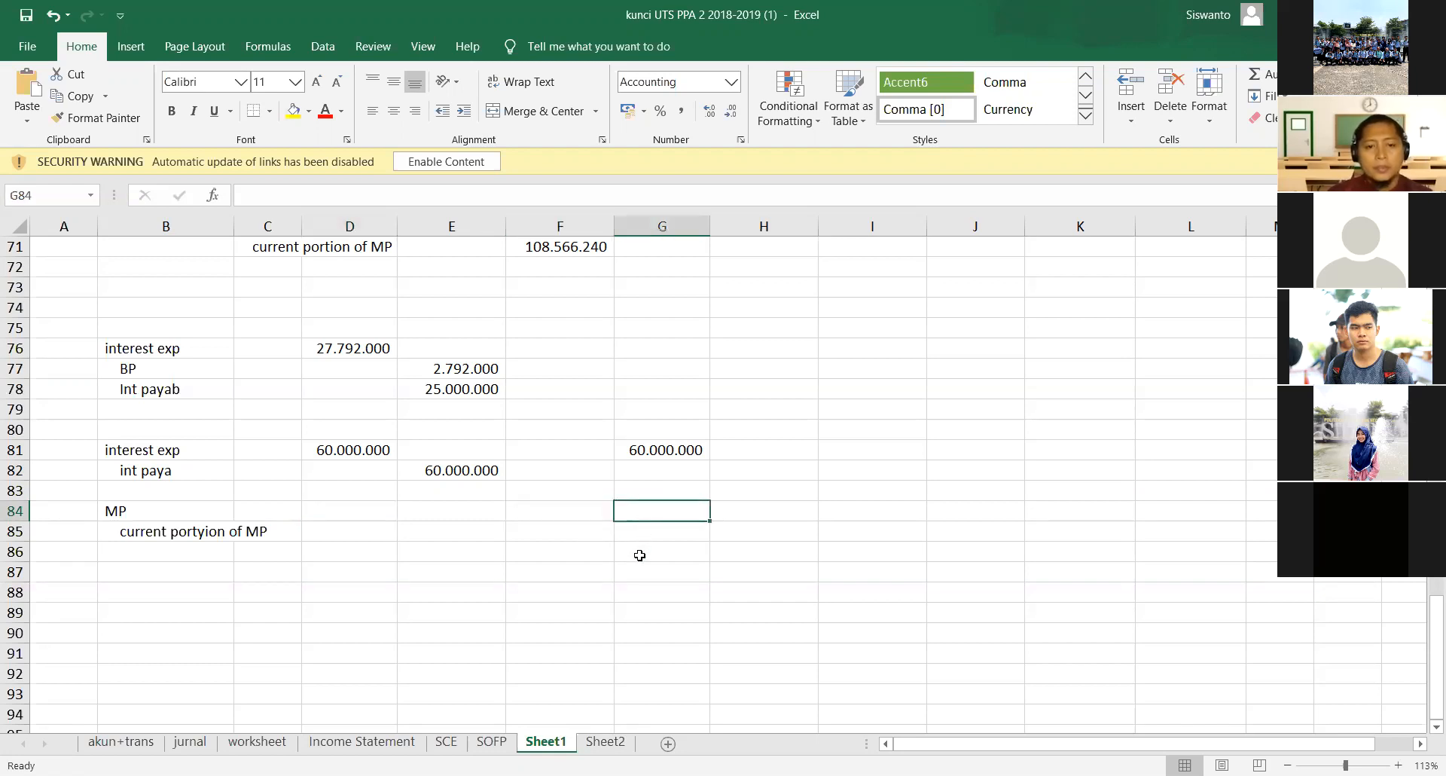
text(2 jan 2019)
key(Tab)
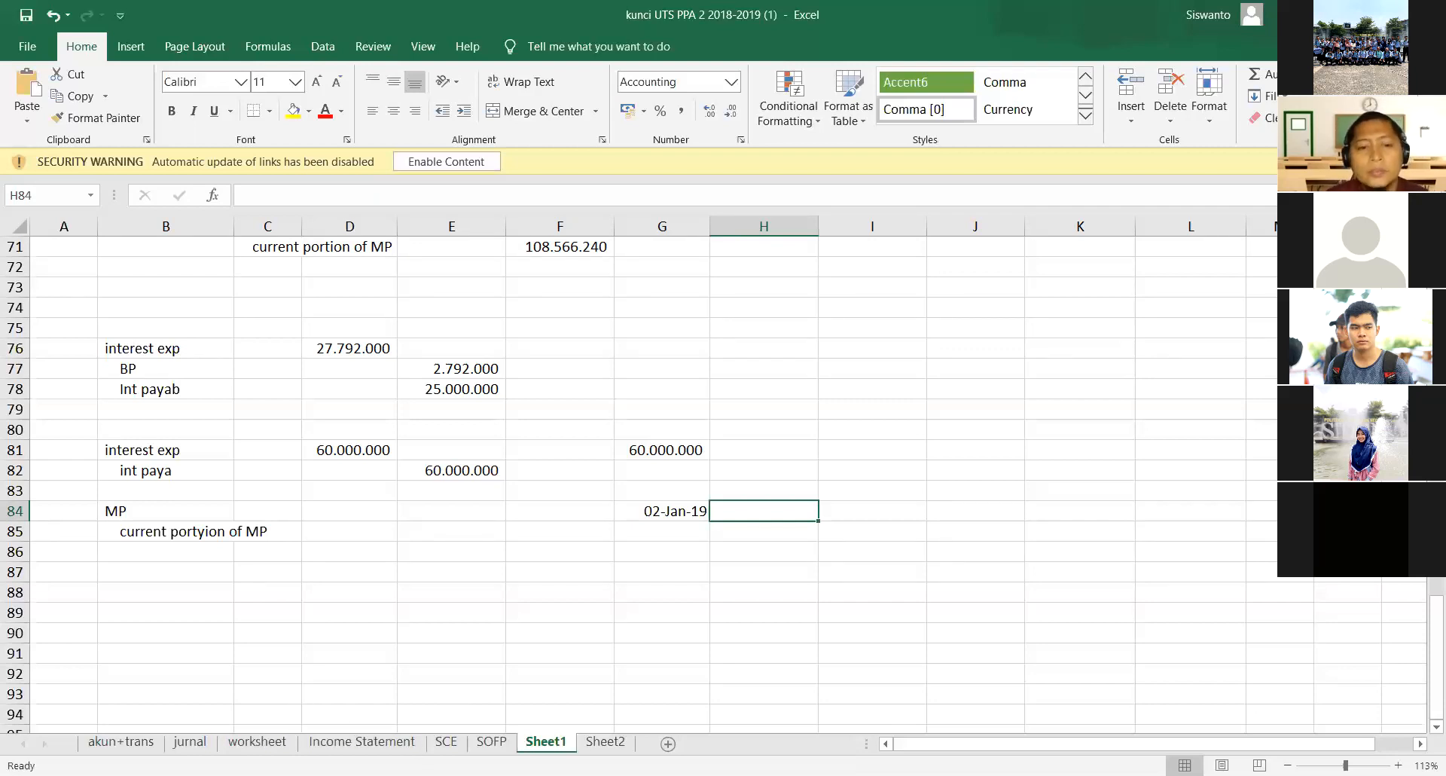
text(13)
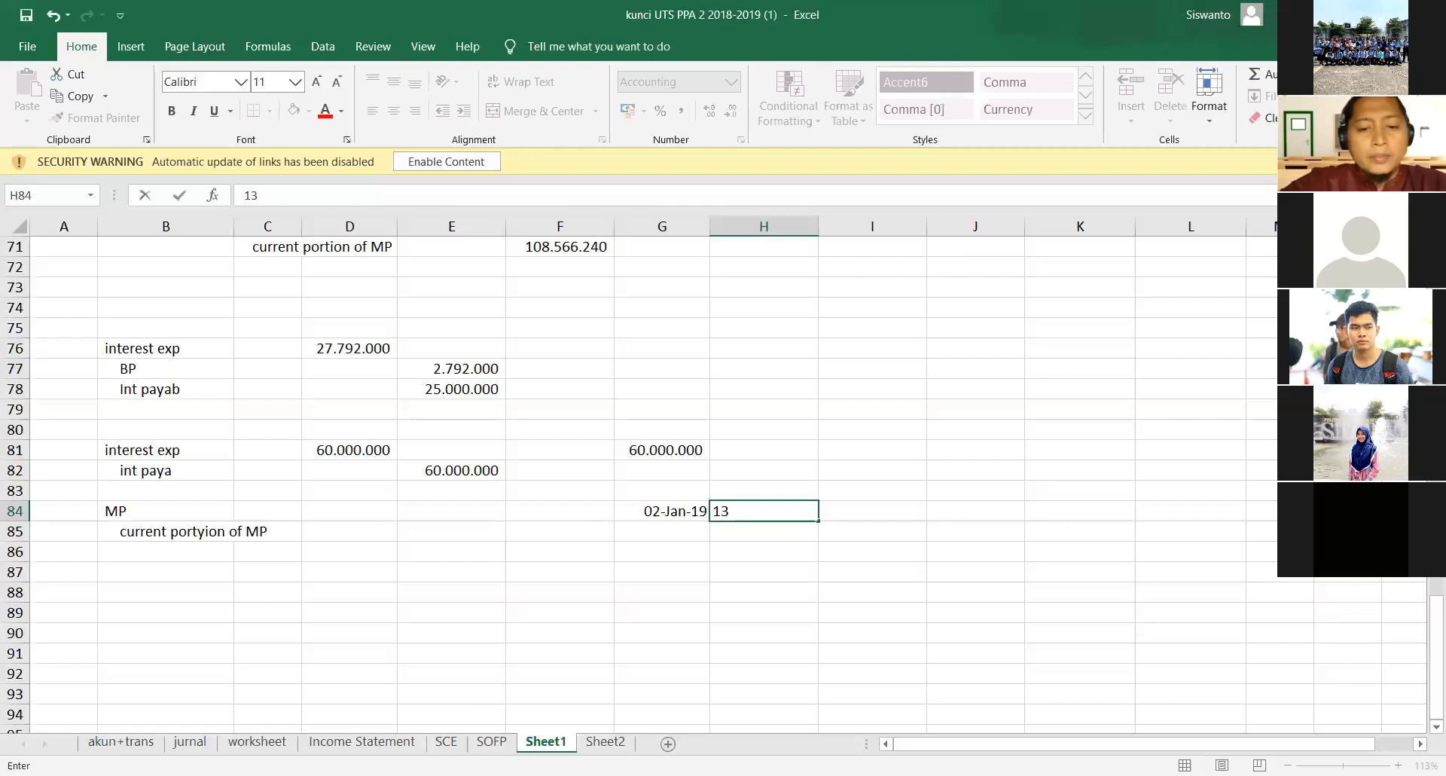
key(BackSpace)
key(BackSpace)
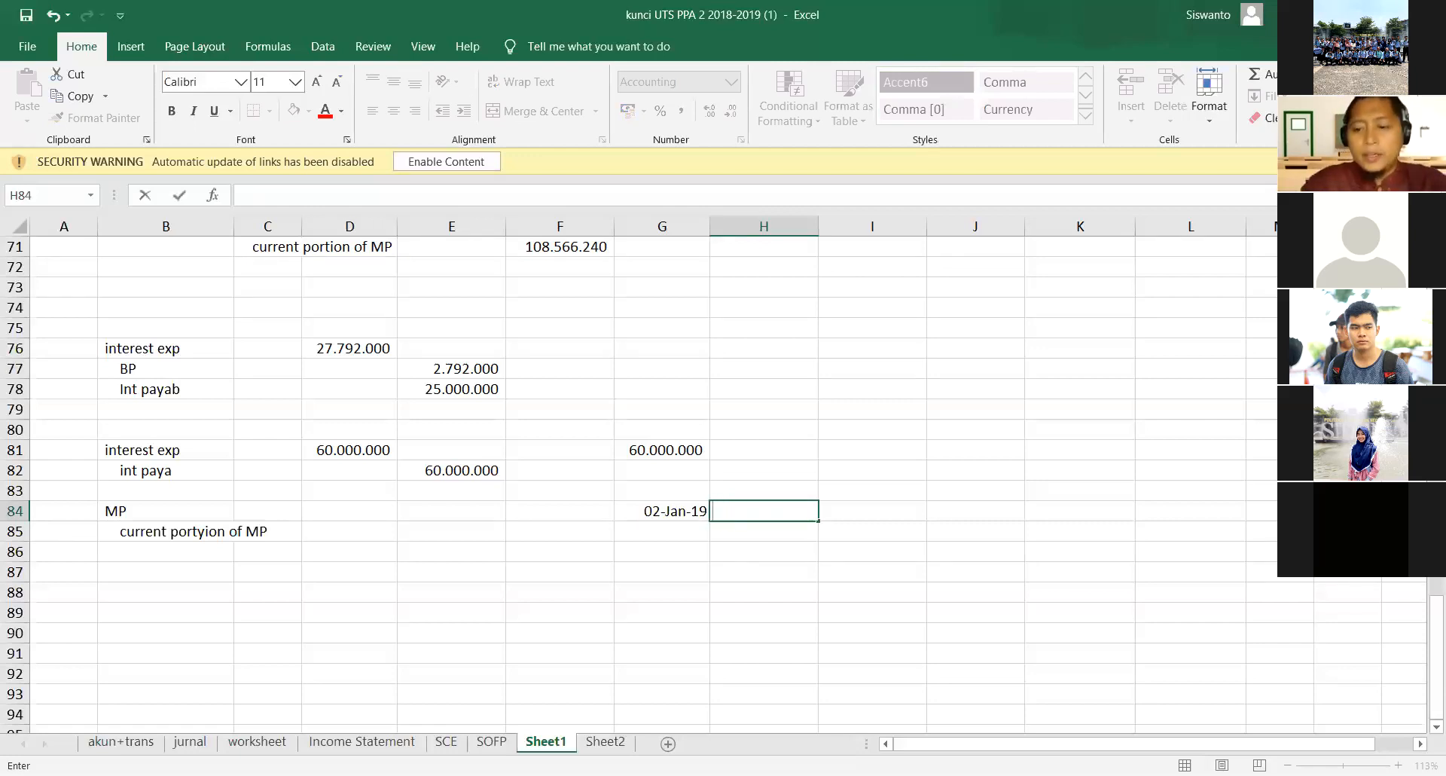
key(Escape)
- Add the heading payment in H83 and enter 138705000 below it in H84
key(Up)
text(payment)
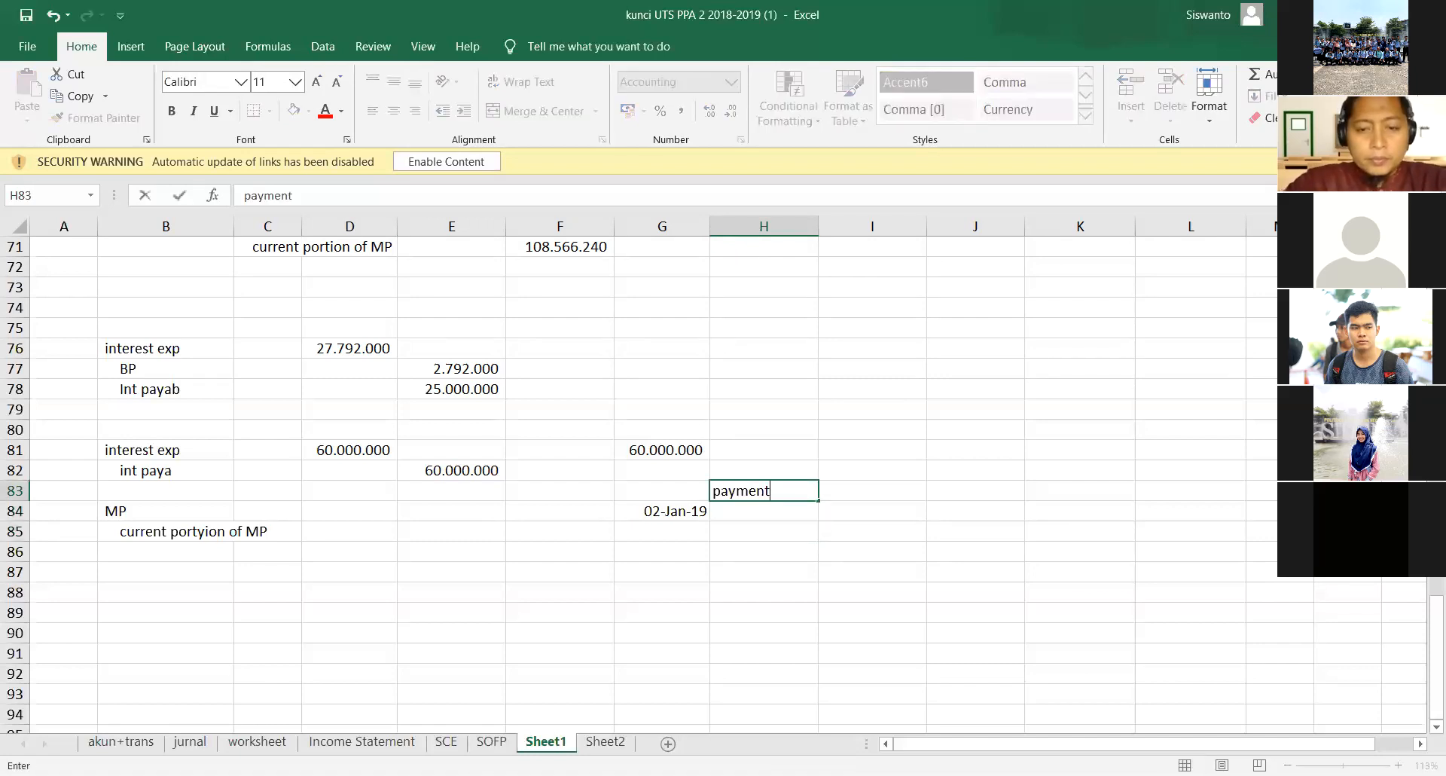
key(Return)
text(1)
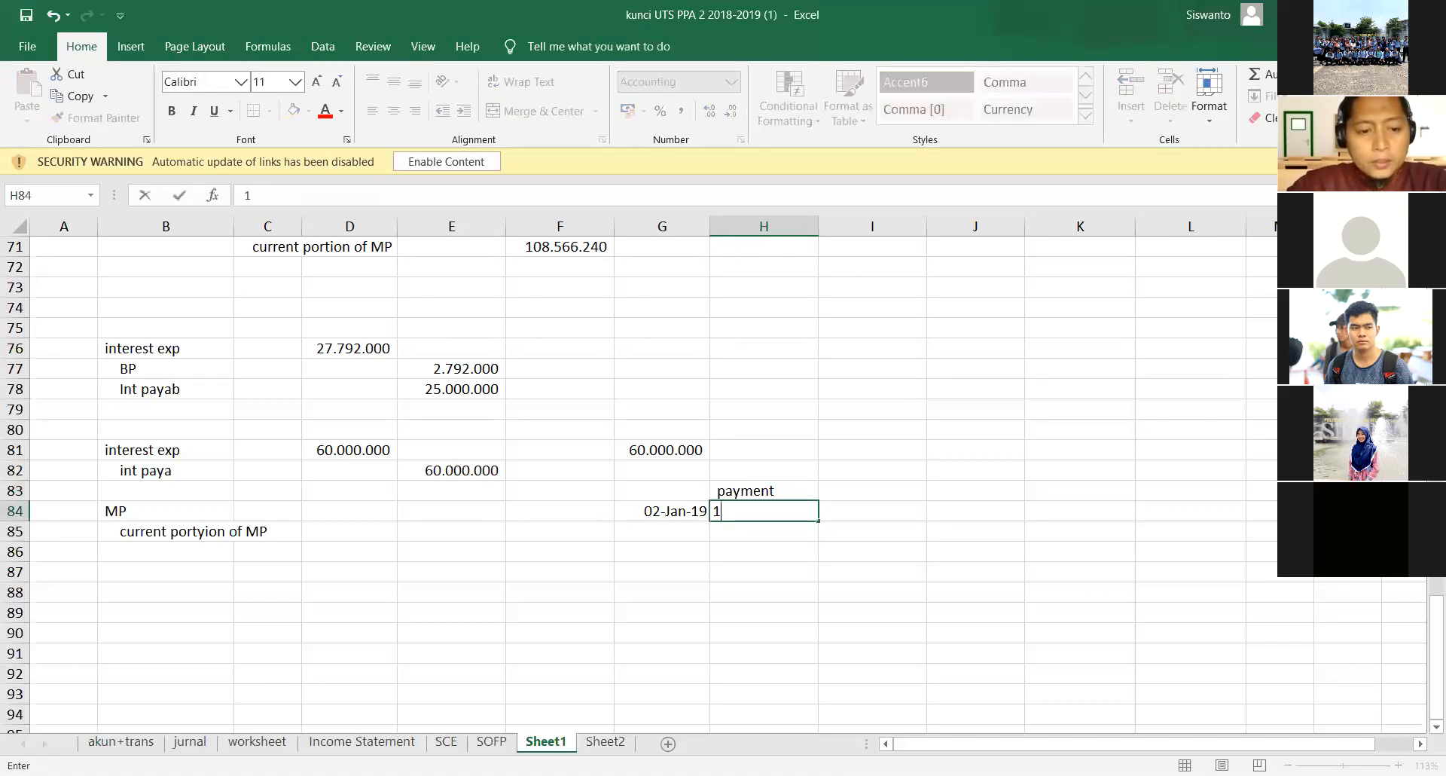
text(38750)
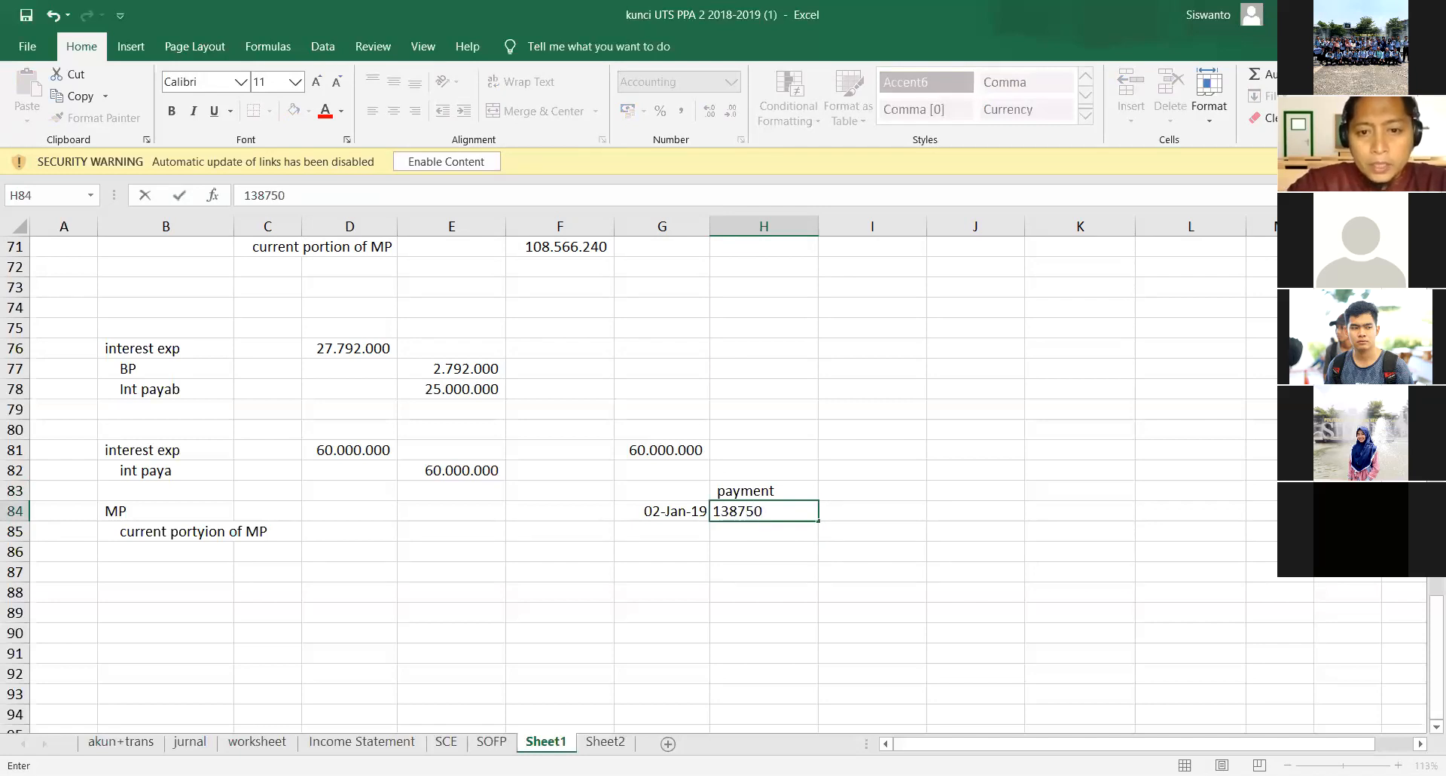
key(BackSpace)
key(BackSpace)
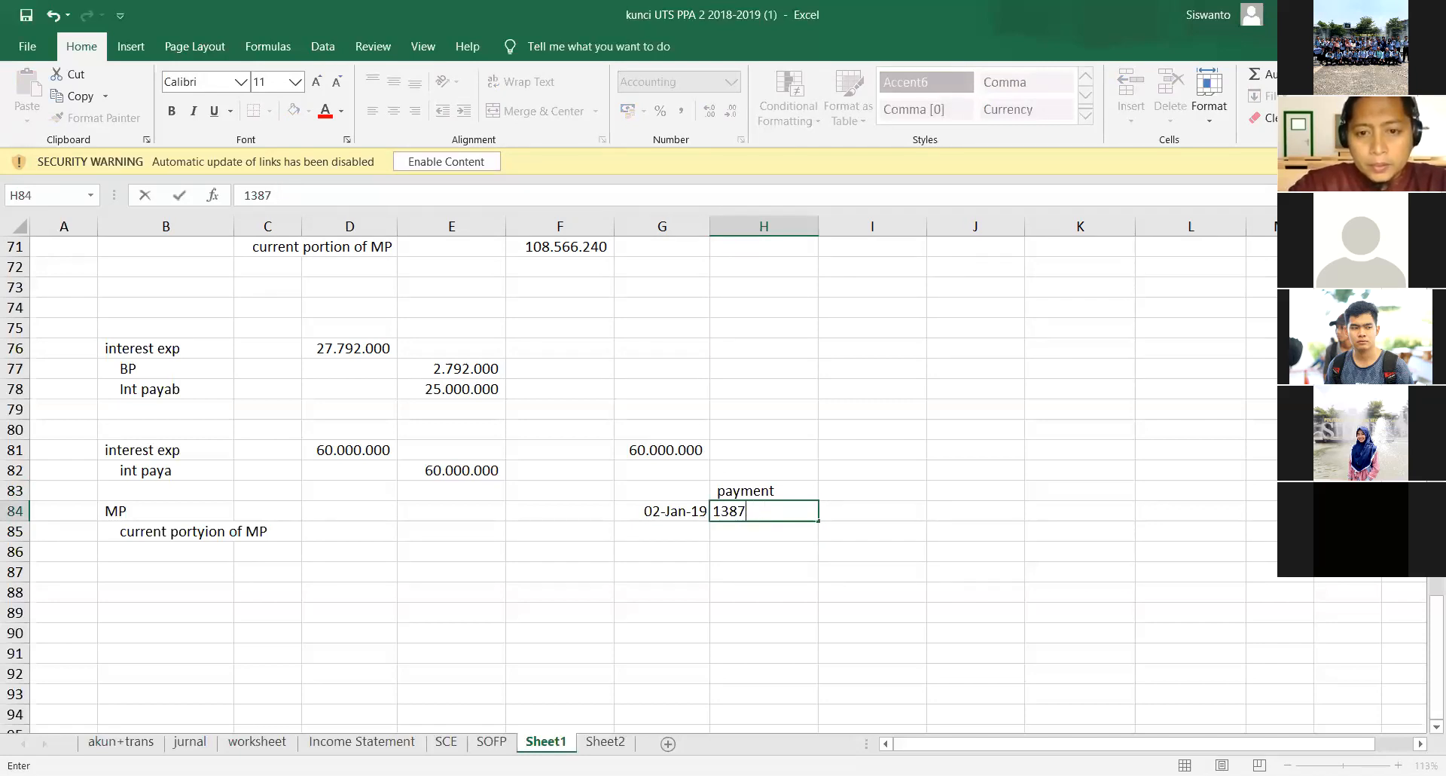
text(05000)
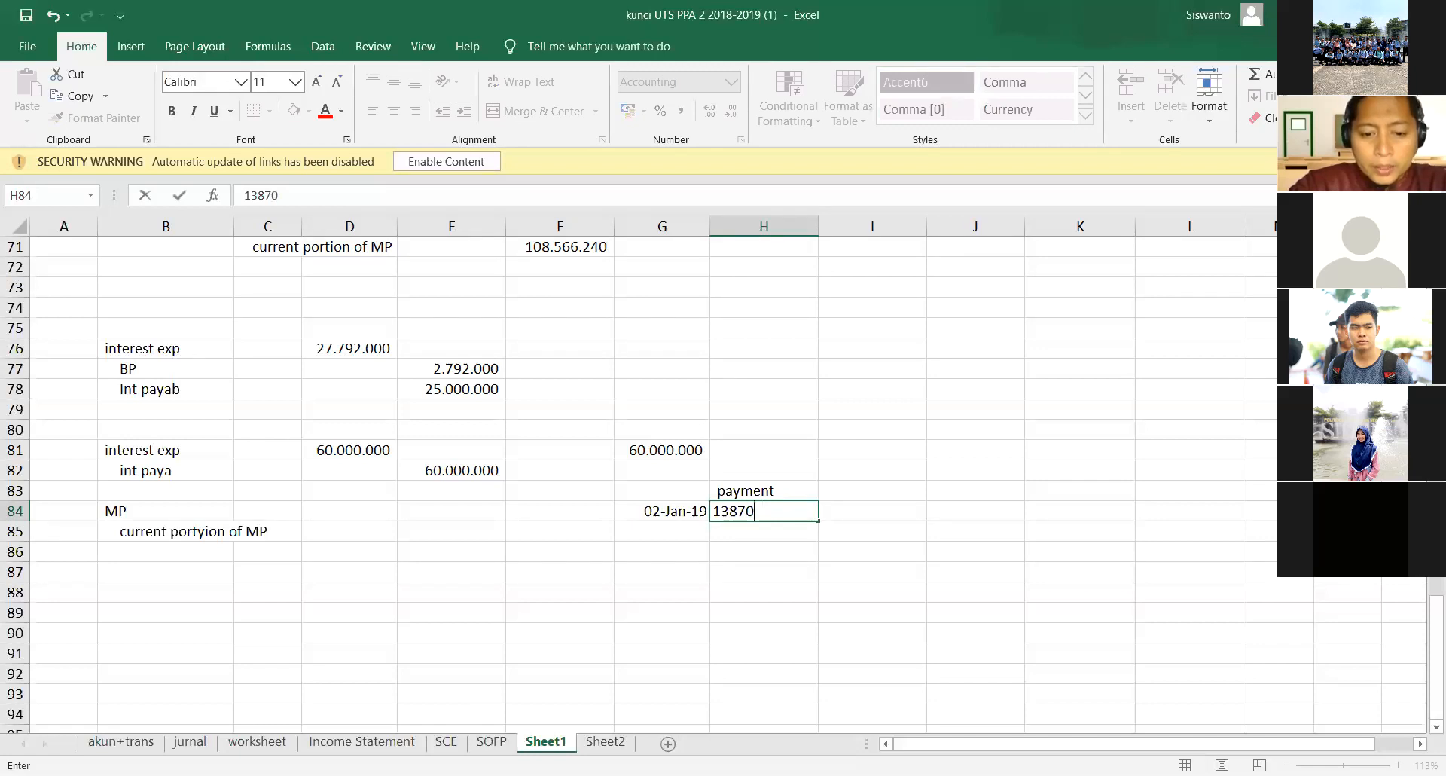
key(Return)
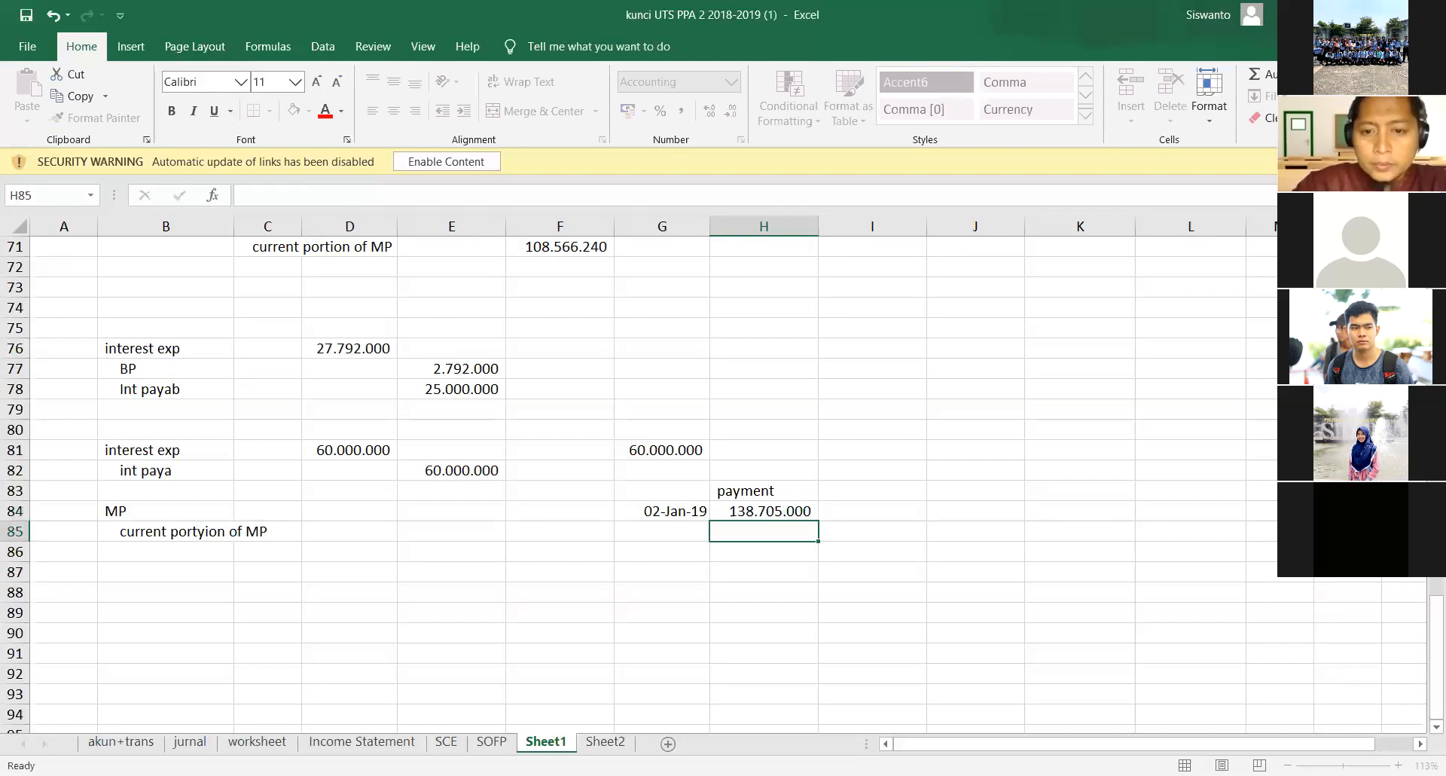
- Change the date in G84 to 02/01/2017
key(Left)
key(Up)
key(F2)
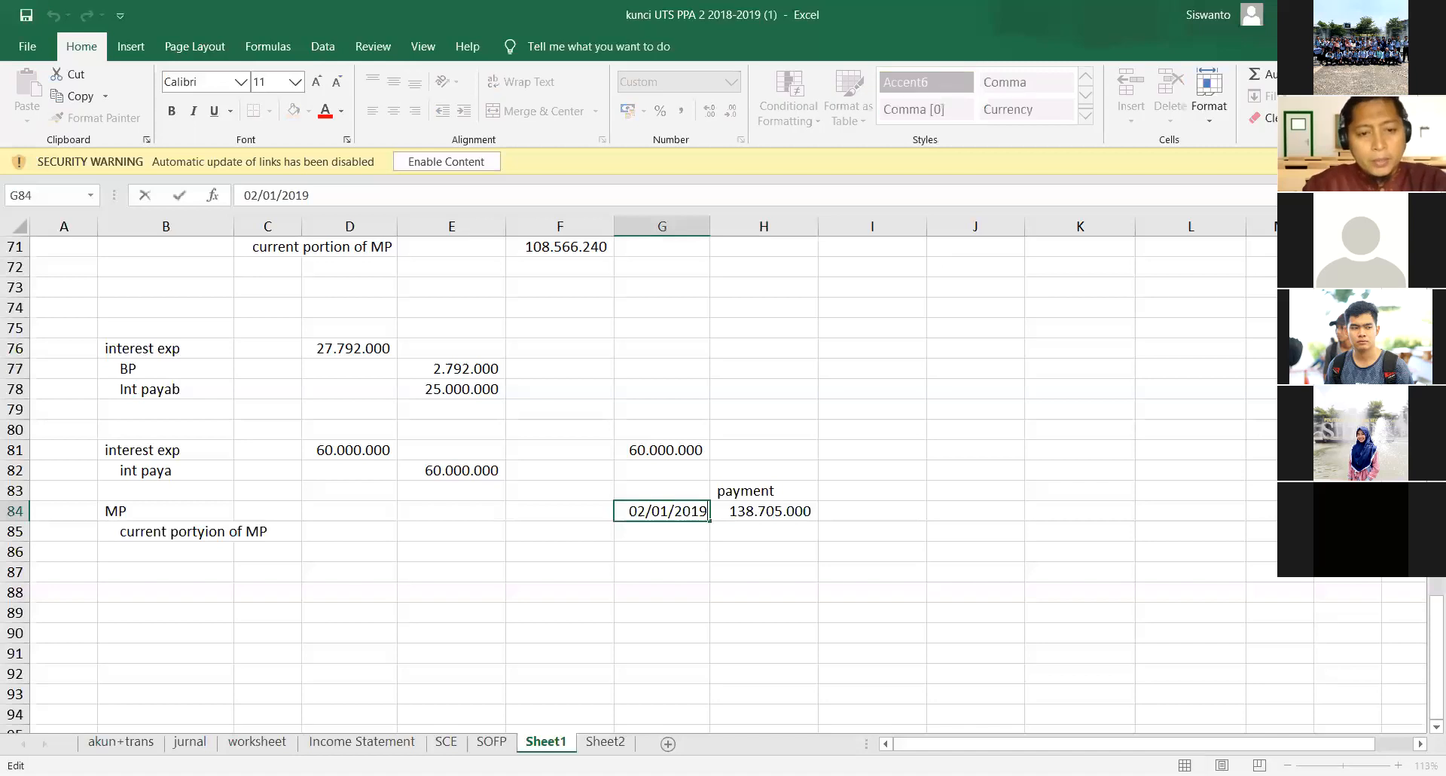
key(BackSpace)
text(7)
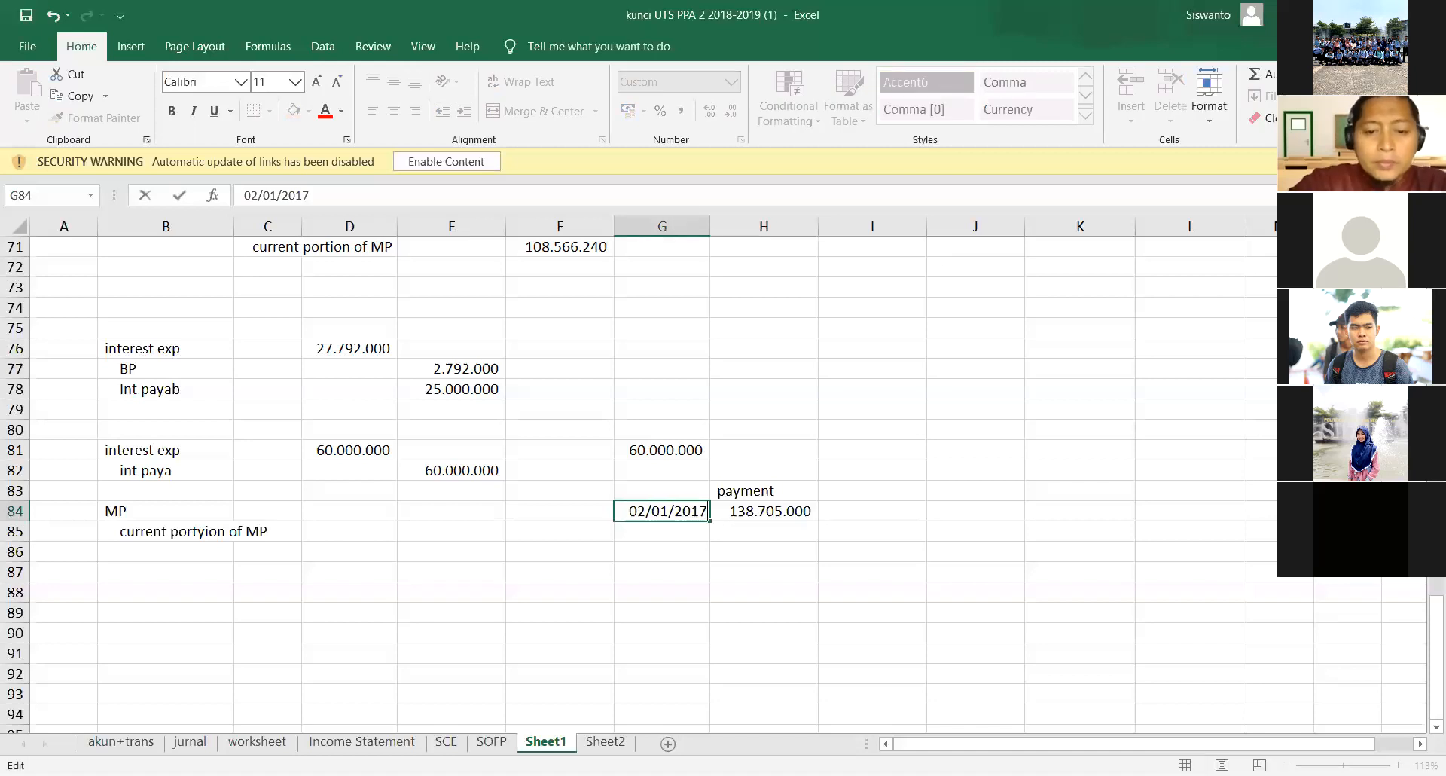
key(Return)
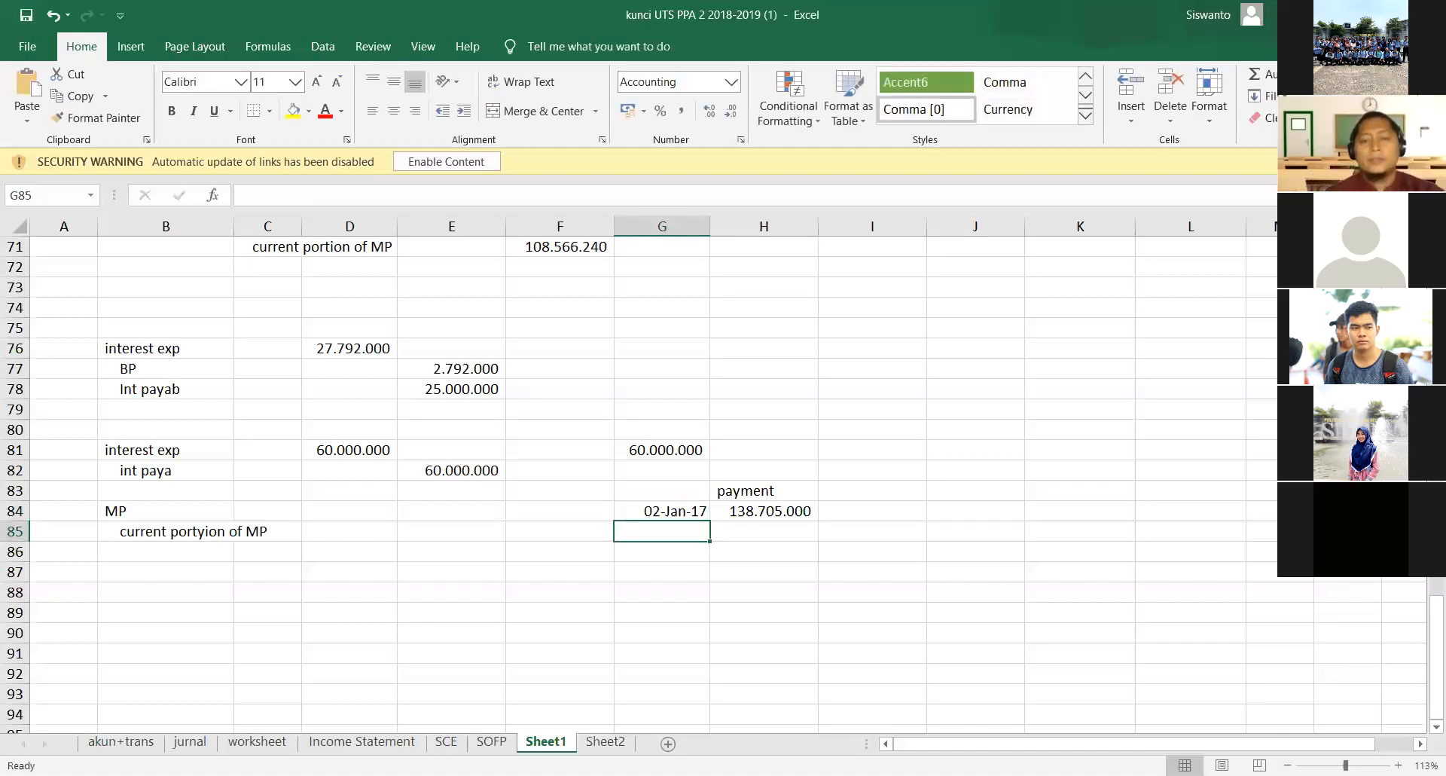
- Add the heading int exp in I83 and link I84 to the mortgage interest expense with the formula =D81
click(891, 491)
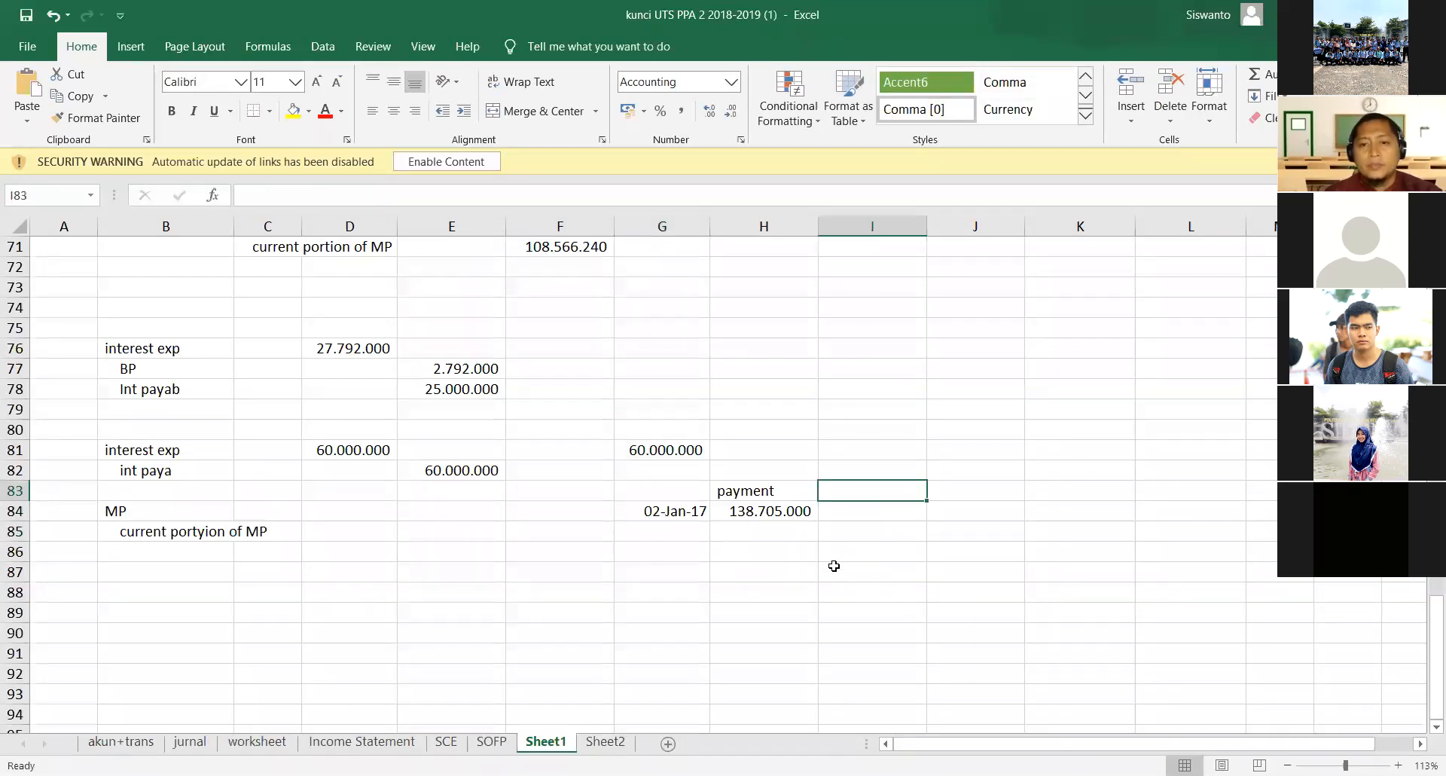
text(int exp)
key(Return)
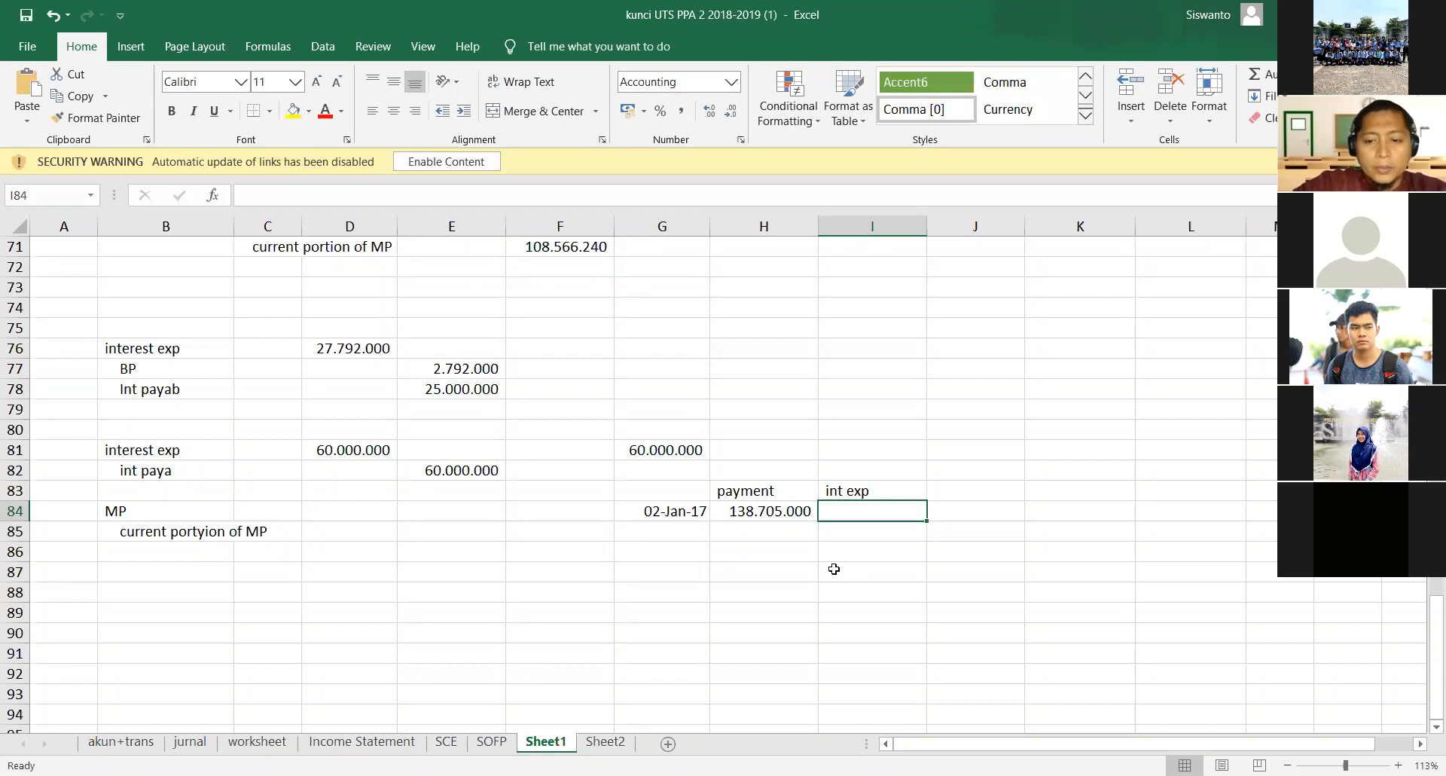
text(=)
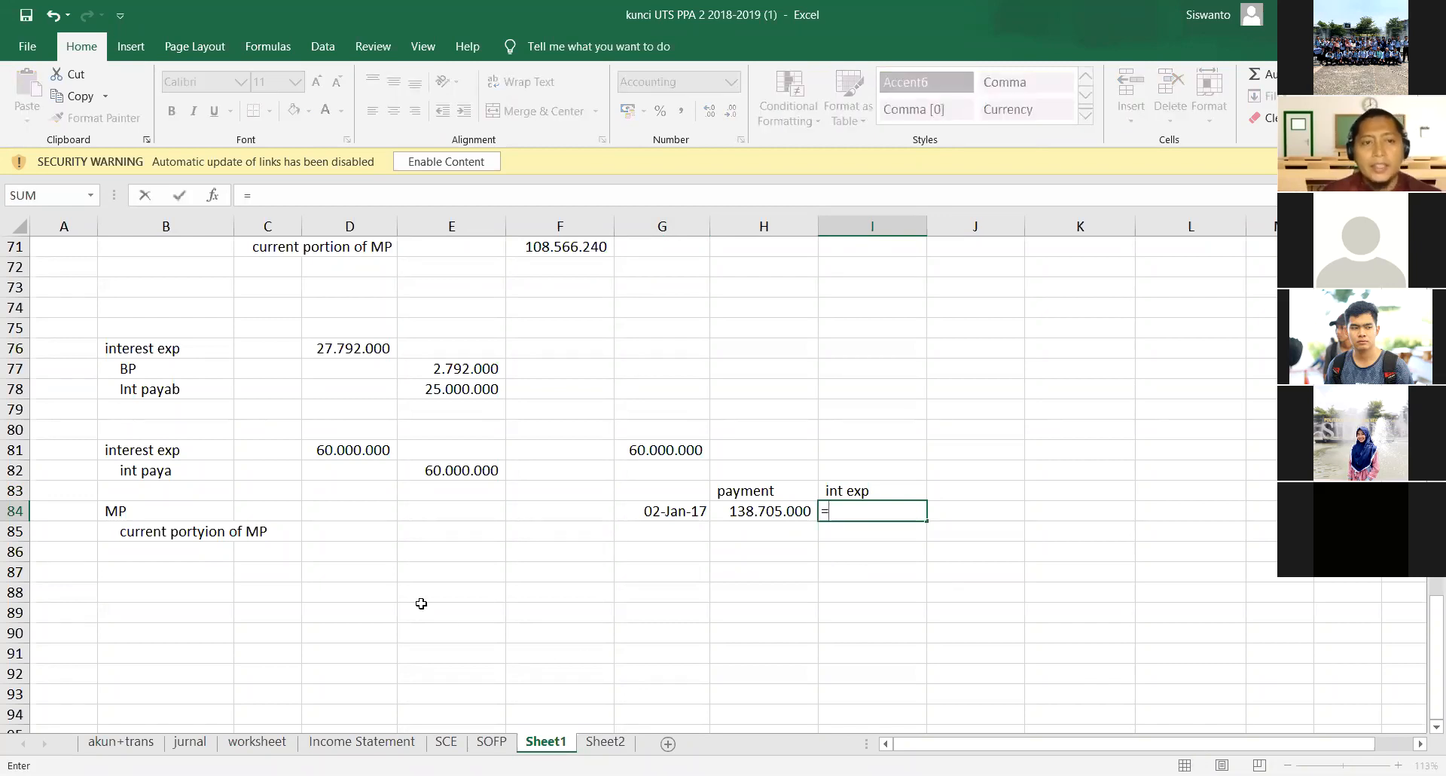
click(376, 457)
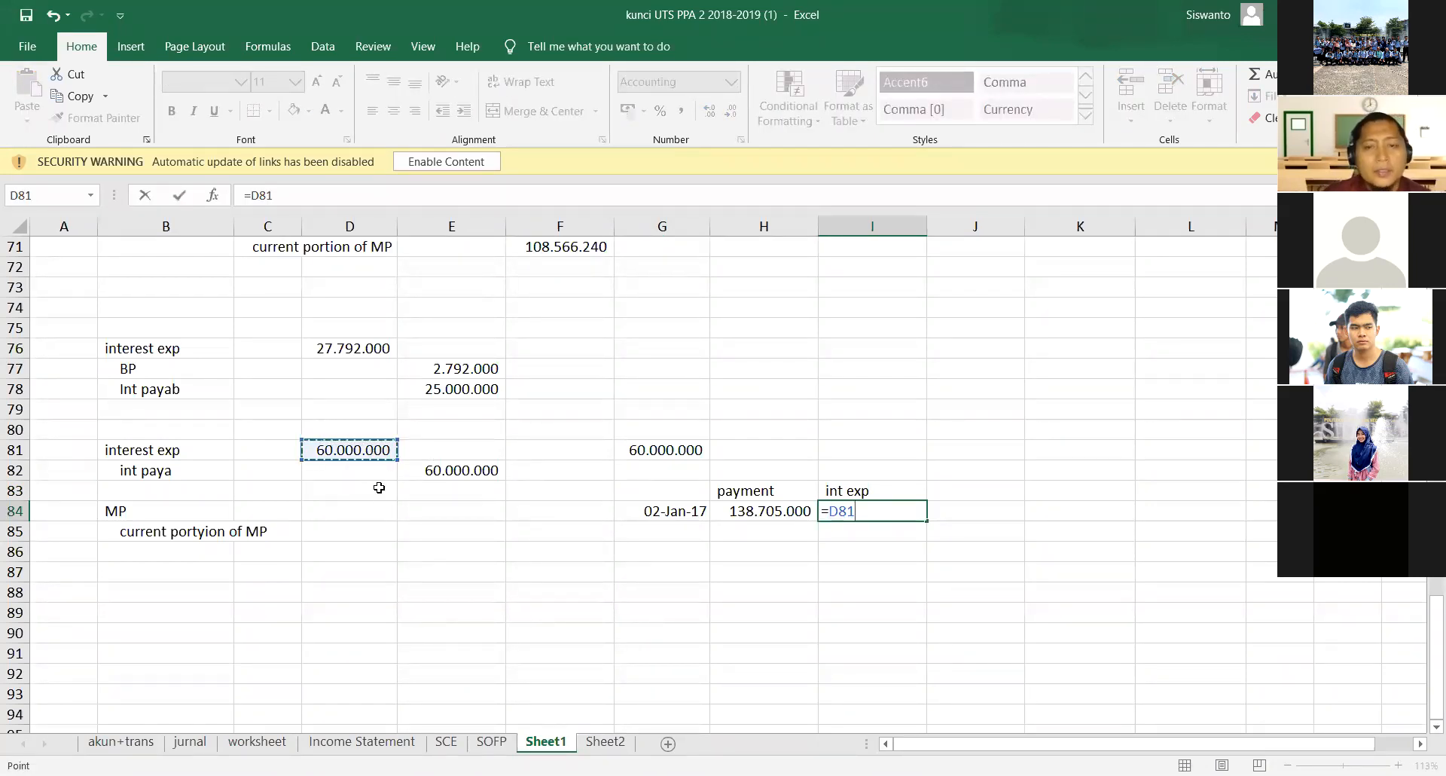
key(Return)
- Check the interest amounts in D81 and G81, and add the heading reduction in J83
click(348, 446)
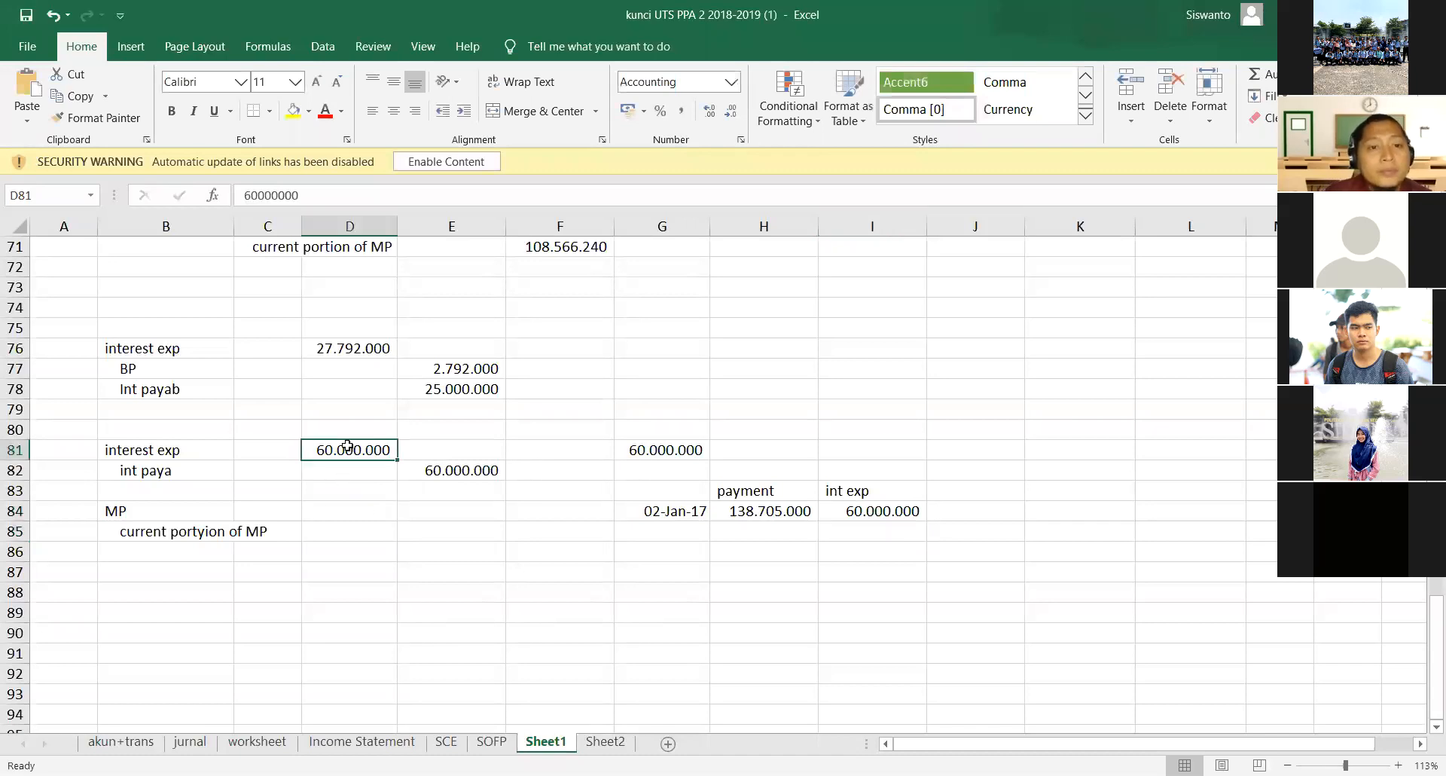
click(647, 454)
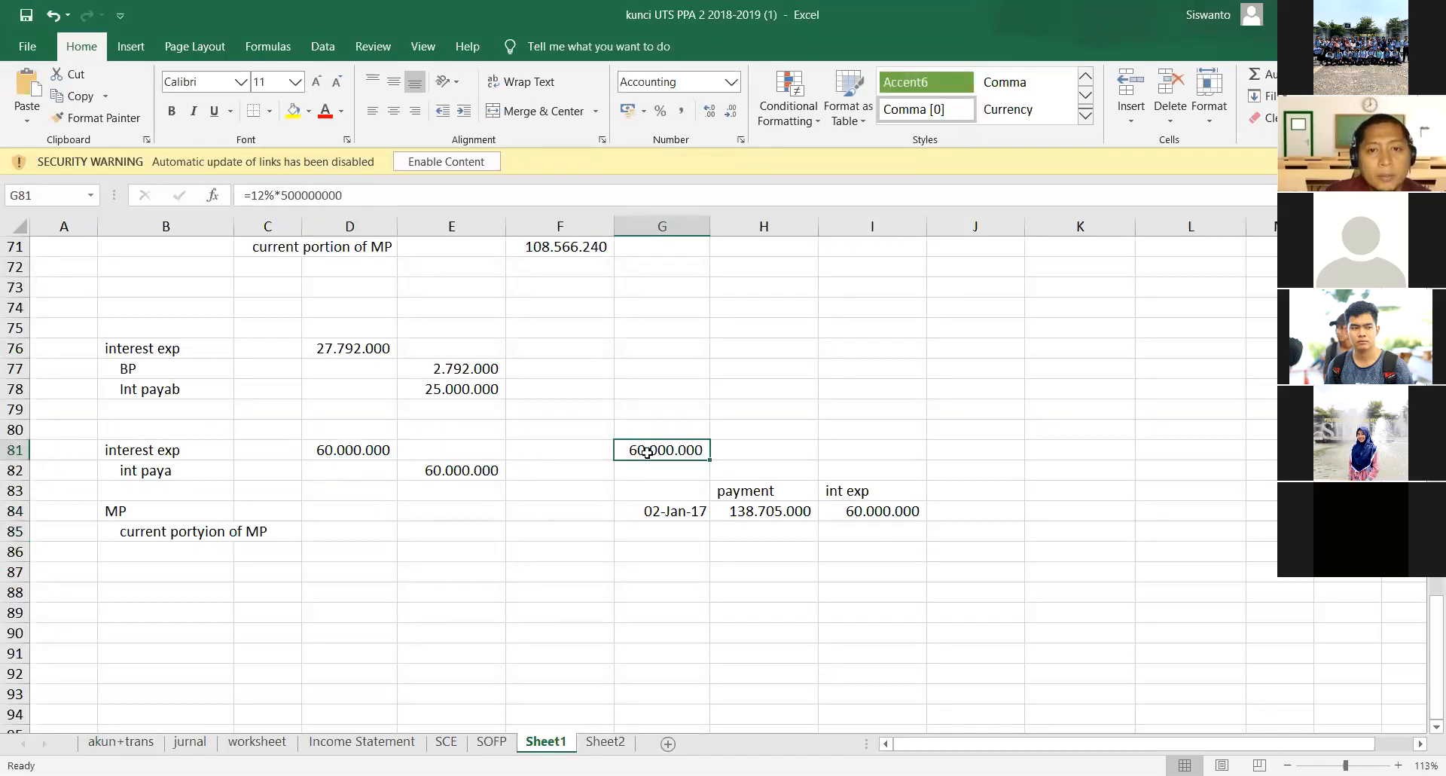
click(954, 495)
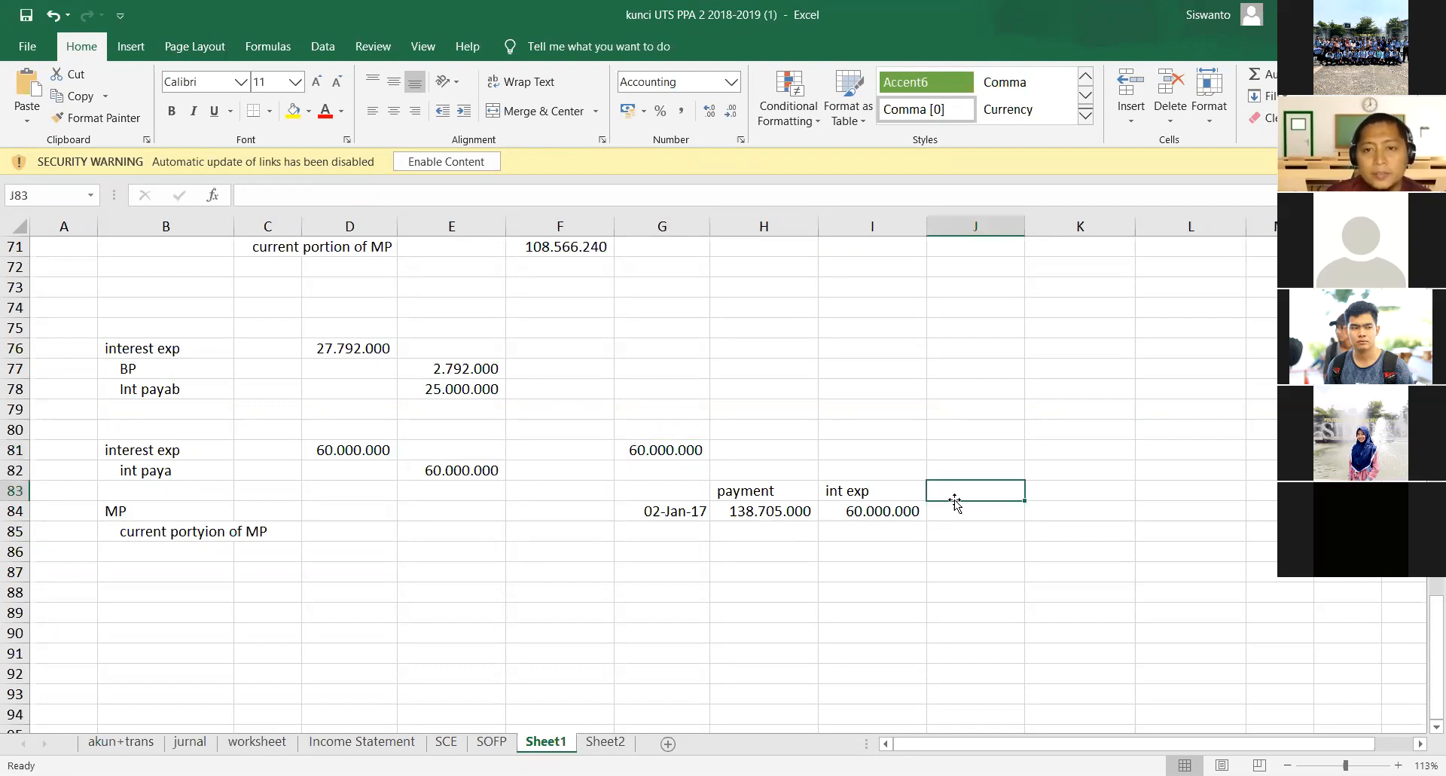
text(red)
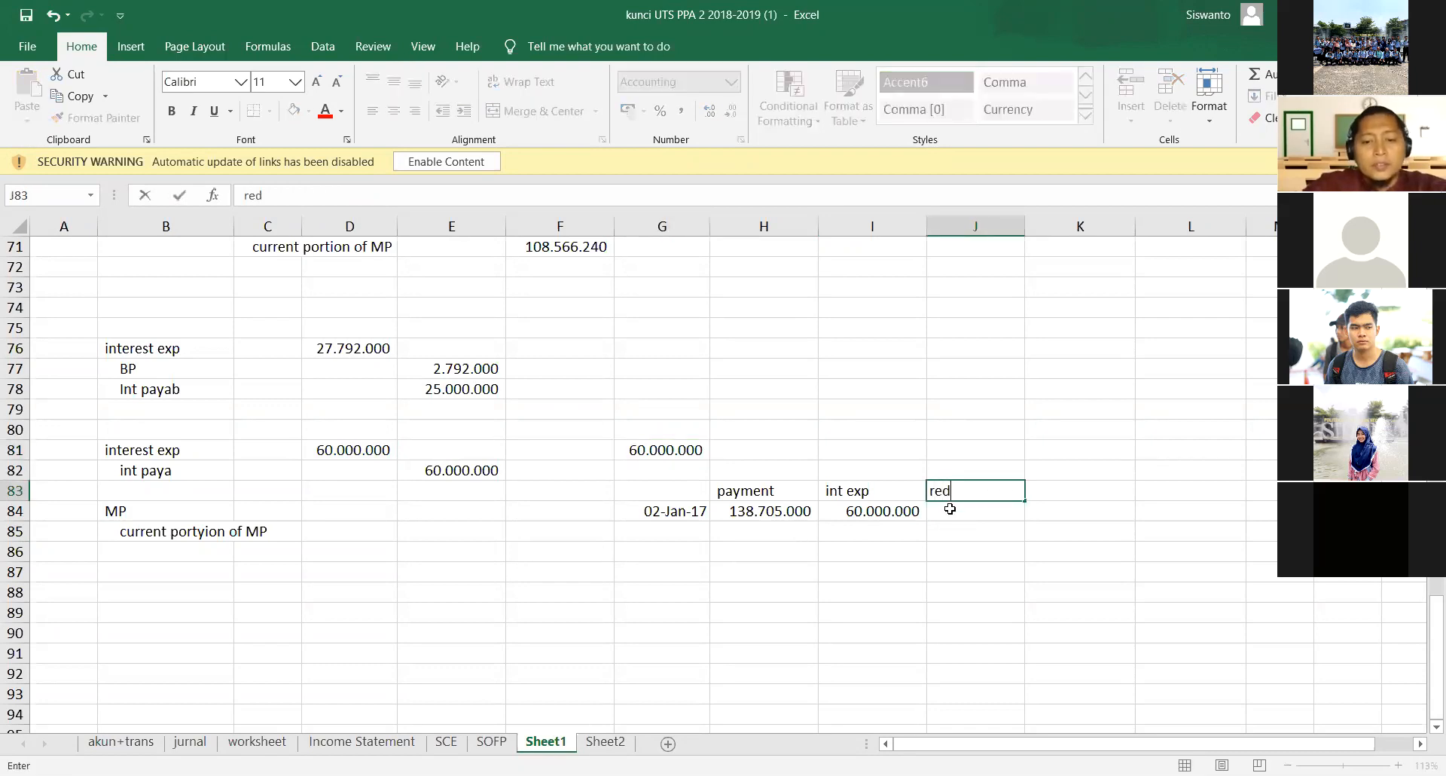
text(uction)
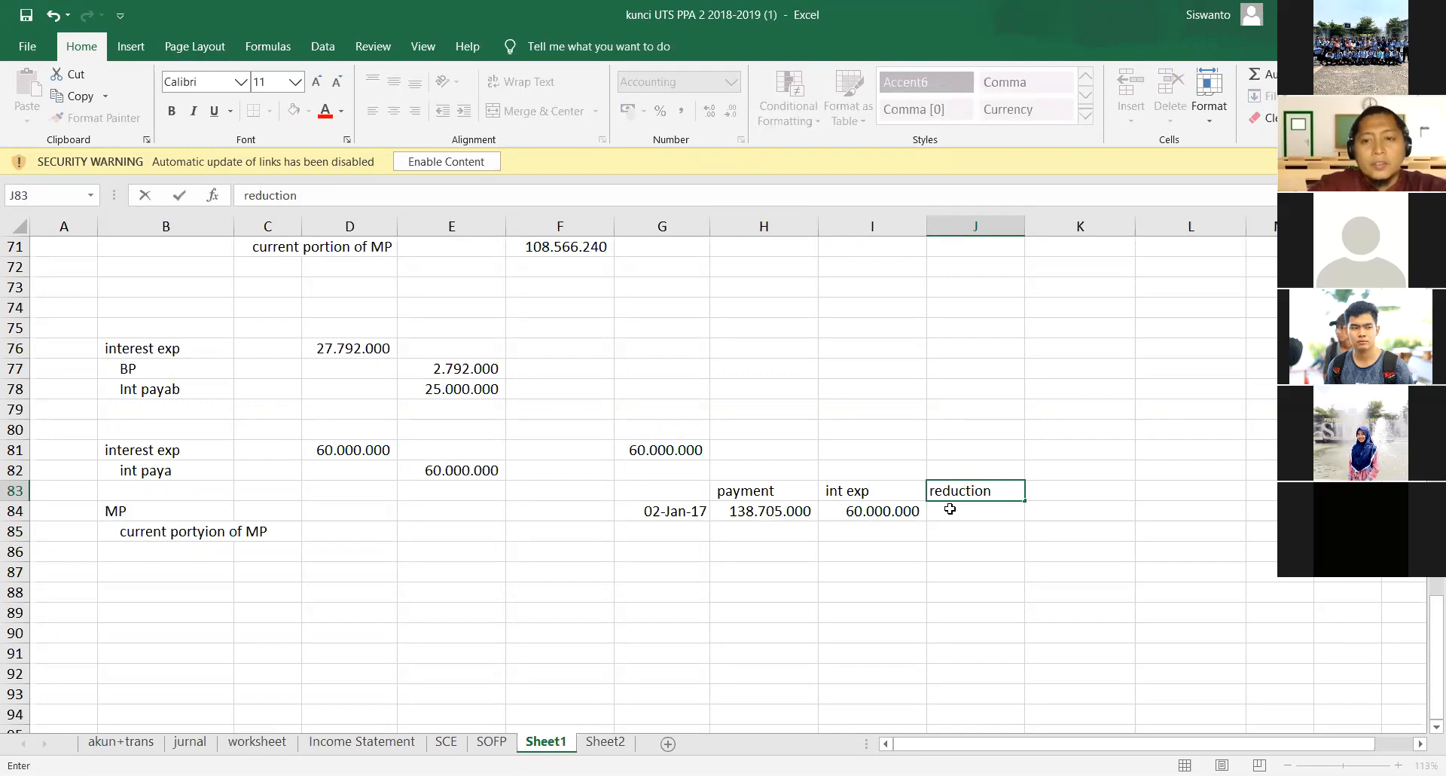
key(Return)
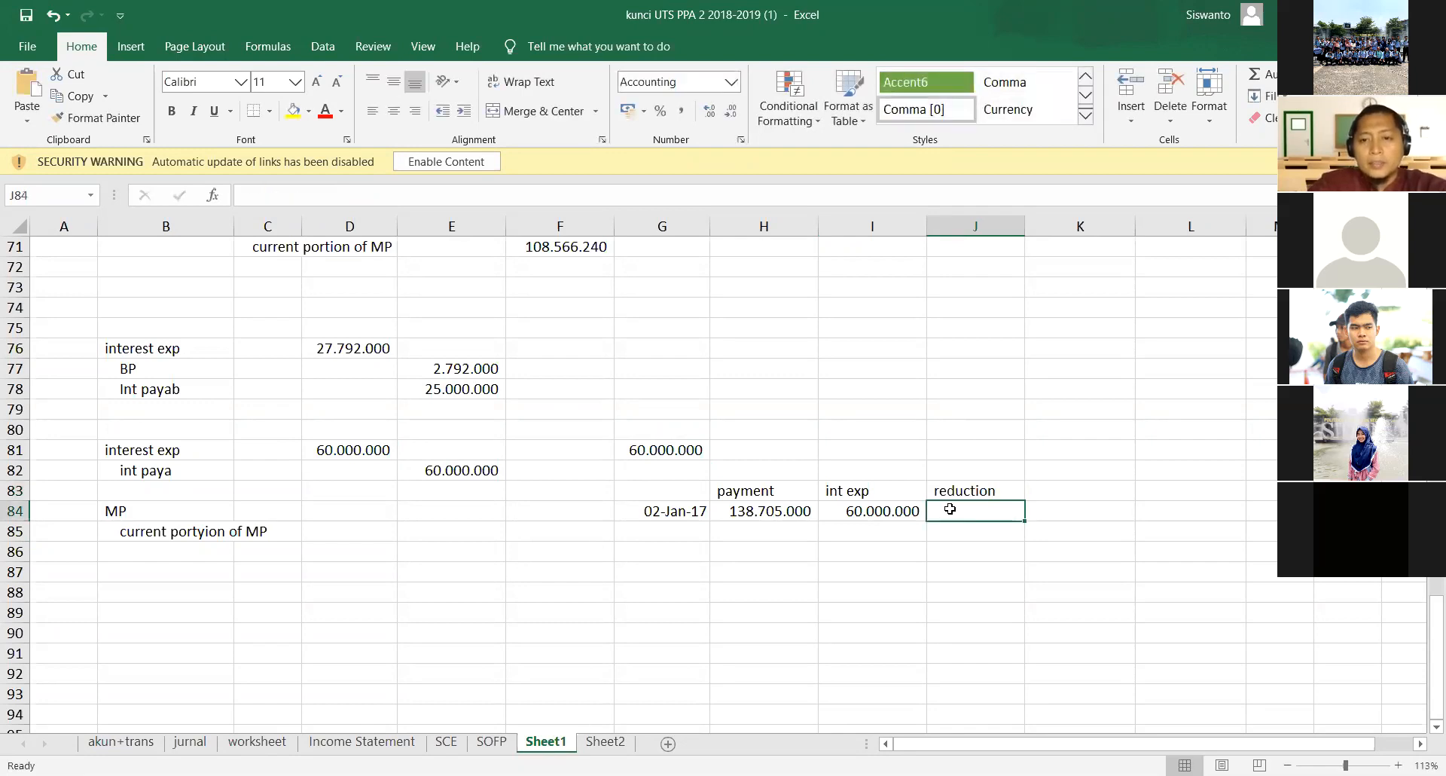
- Calculate the reduction in J84 with the formula =H84-I84, and move the G84:J84 row down to row 85
text(=)
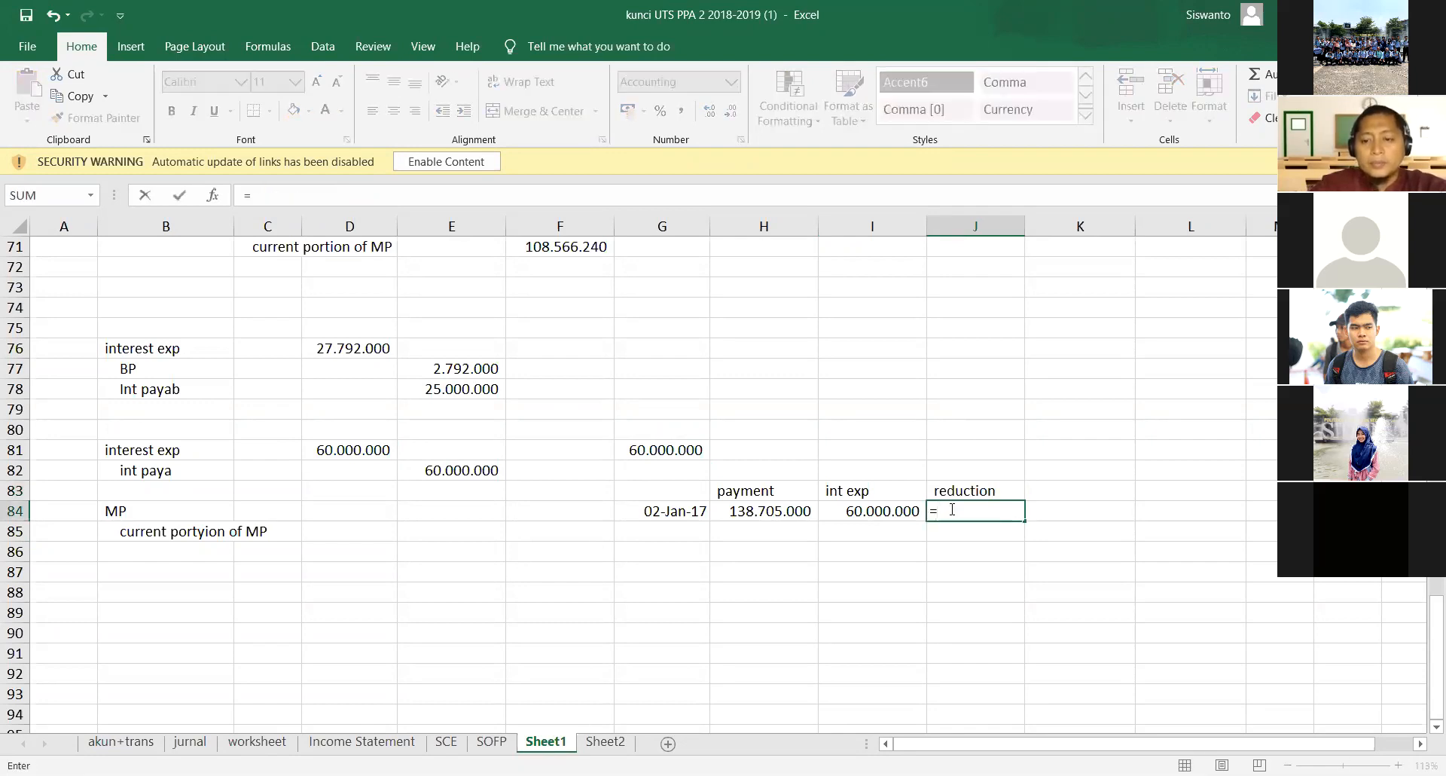
key(Left)
key(Left)
text(-)
key(Left)
key(Return)
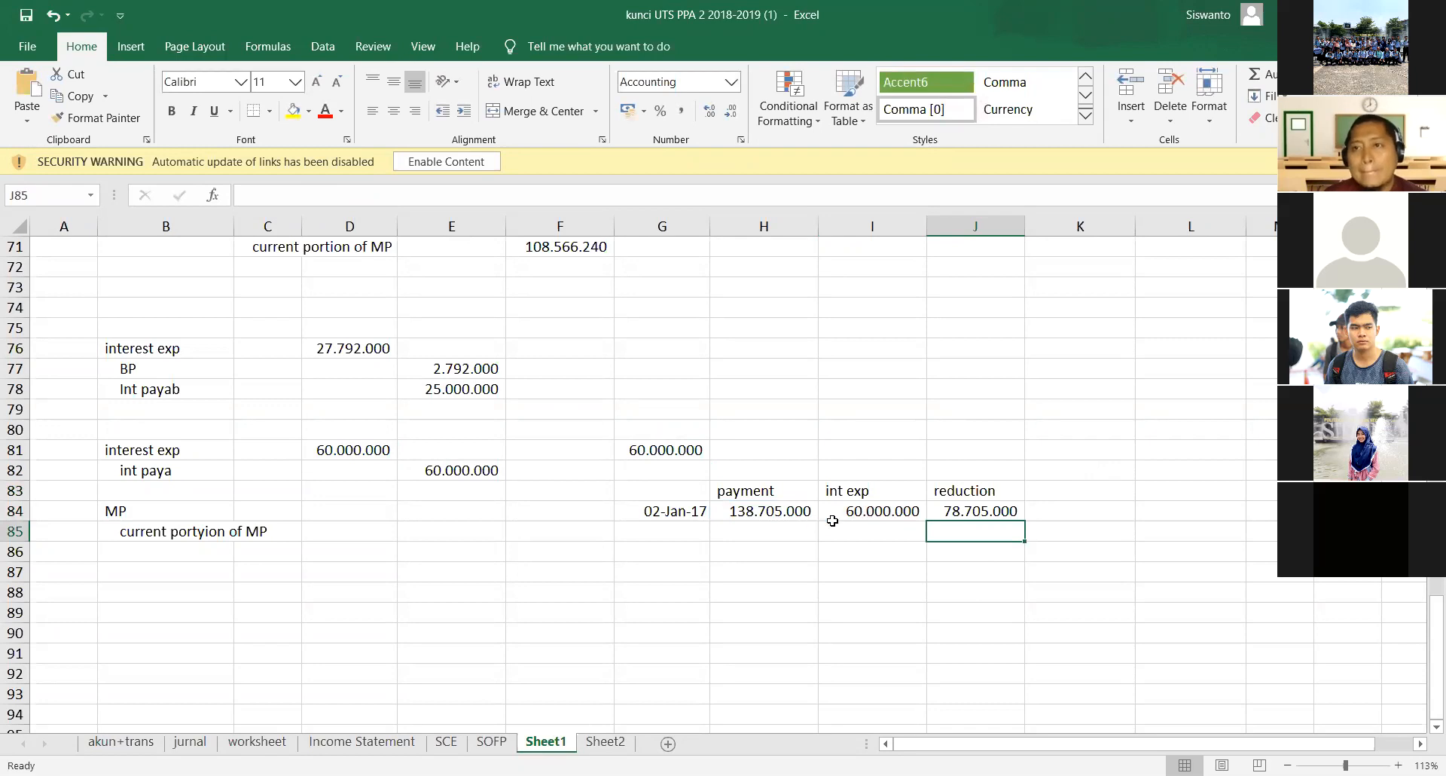
drag(689, 514, 951, 543)
- Enter the opening mortgage balance 500.000.000 in K84
click(1066, 532)
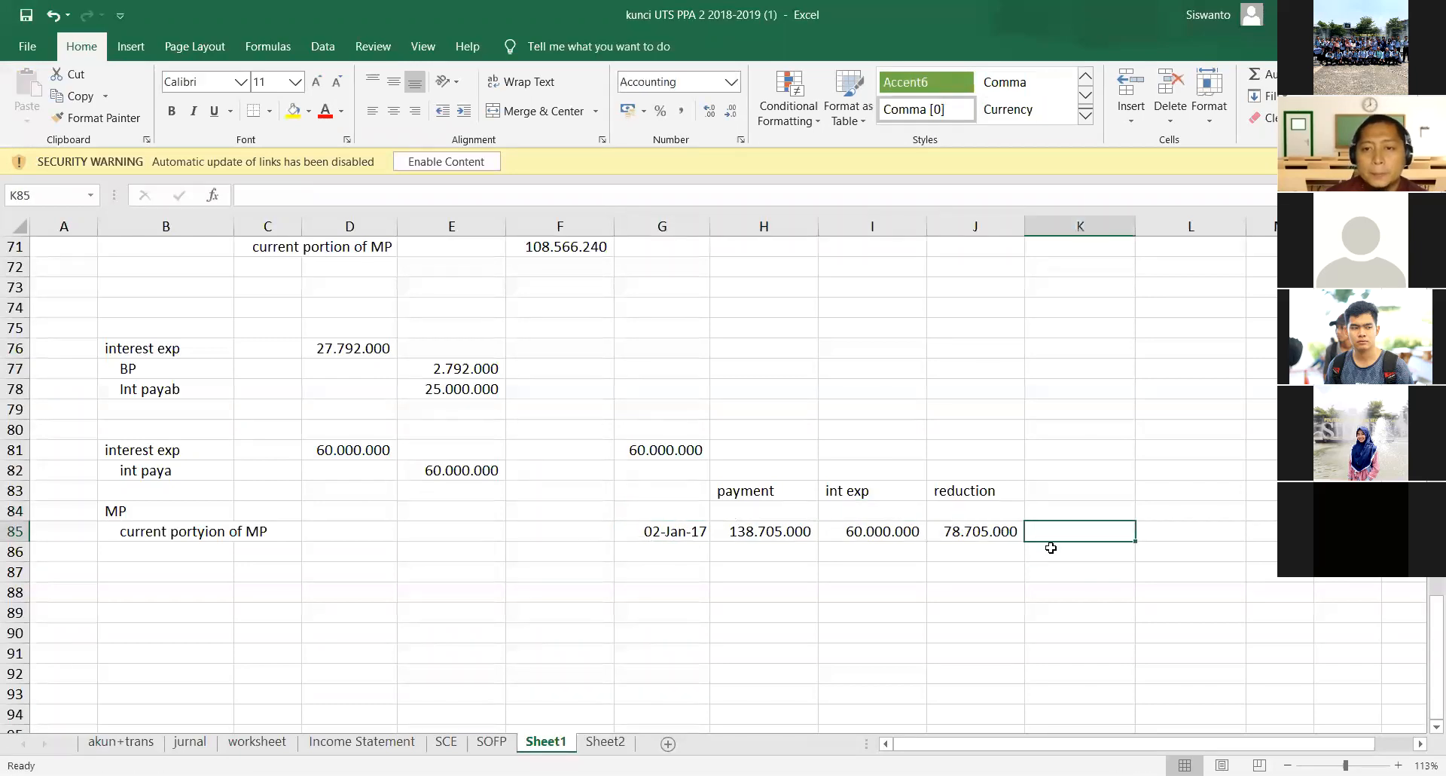
key(Up)
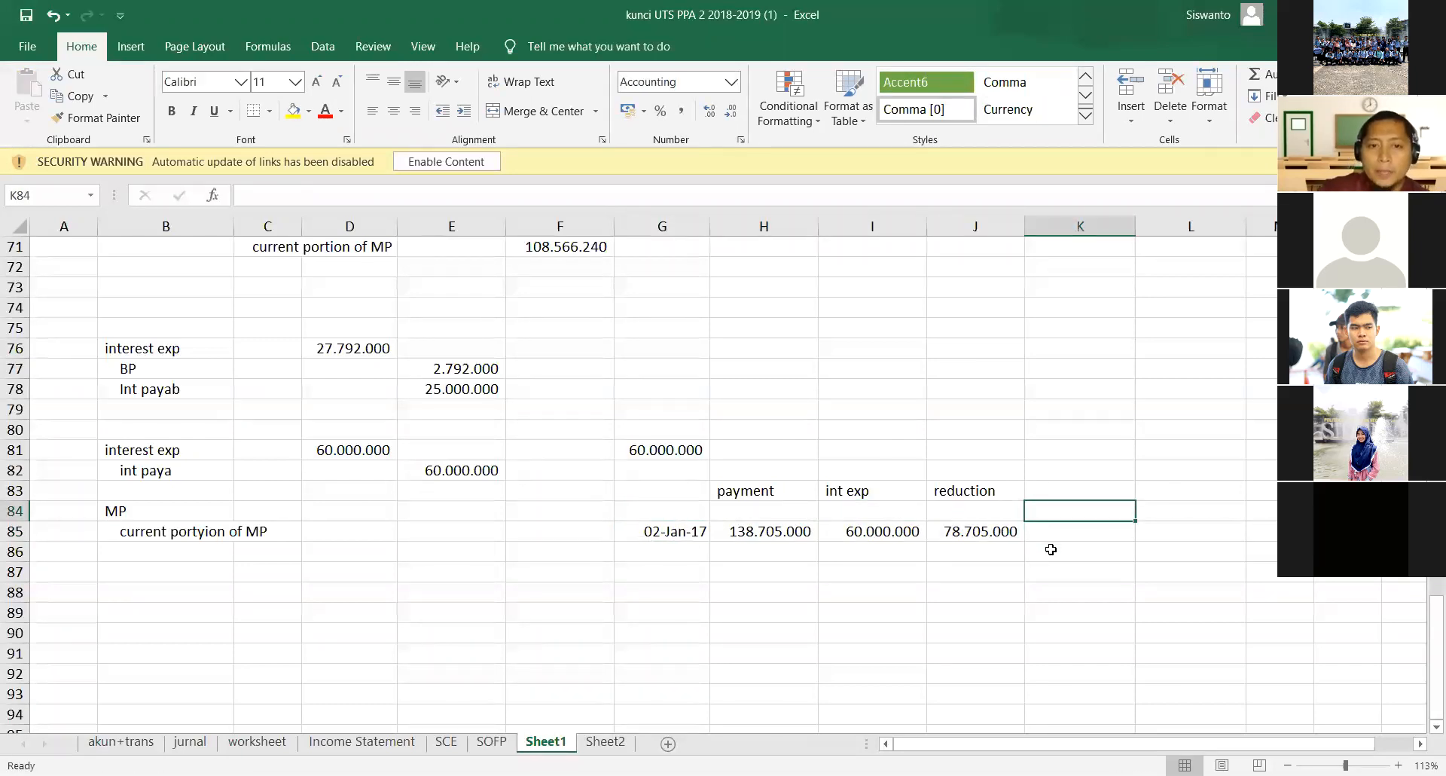
text(60.0)
key(BackSpace)
key(BackSpace)
key(BackSpace)
text(500.000.000)
key(Return)
- Calculate the remaining mortgage balance in K85 with the formula =K84-J85
text(=)
key(Up)
text(-)
key(Left)
key(Return)
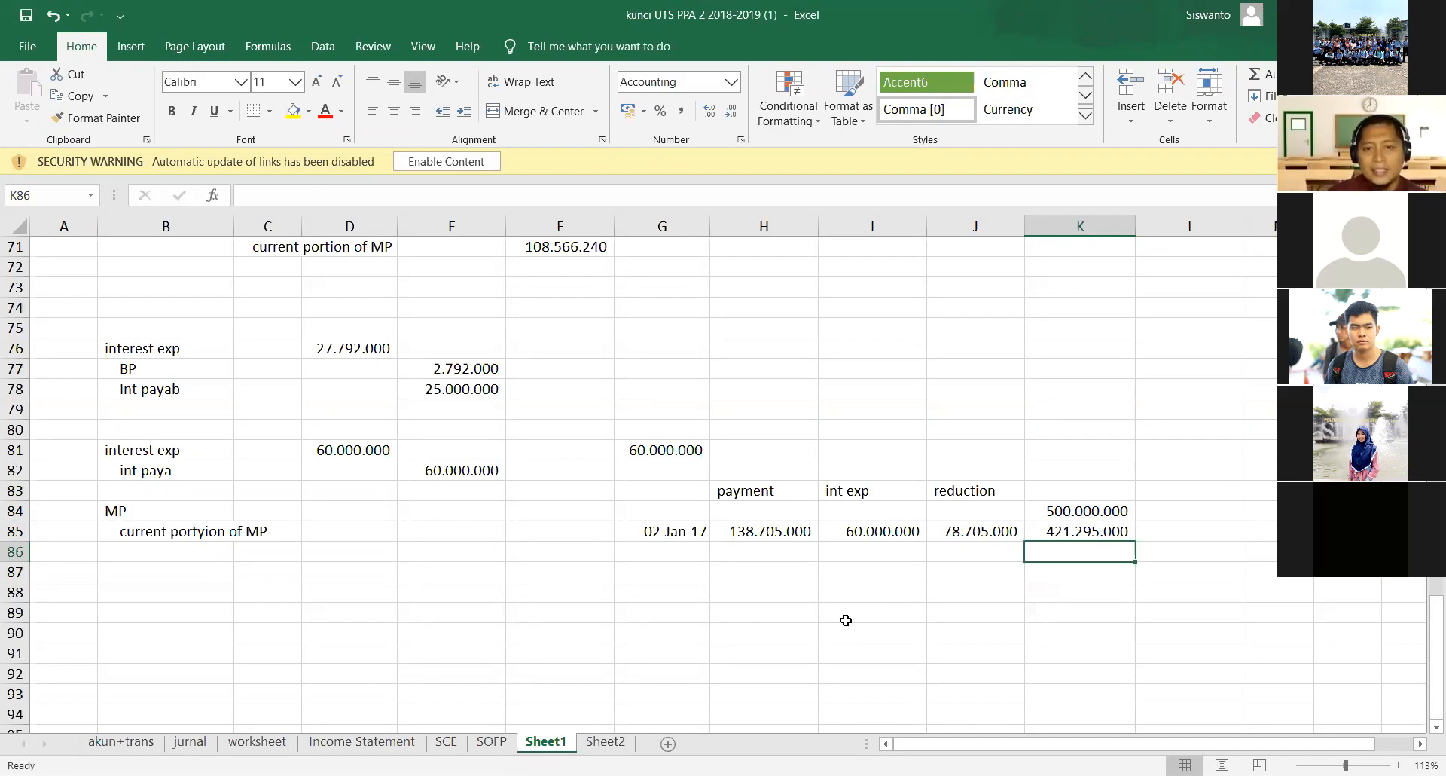
- Link the MP debit in D84 to the reduction amount with the formula =J85
drag(134, 507, 452, 535)
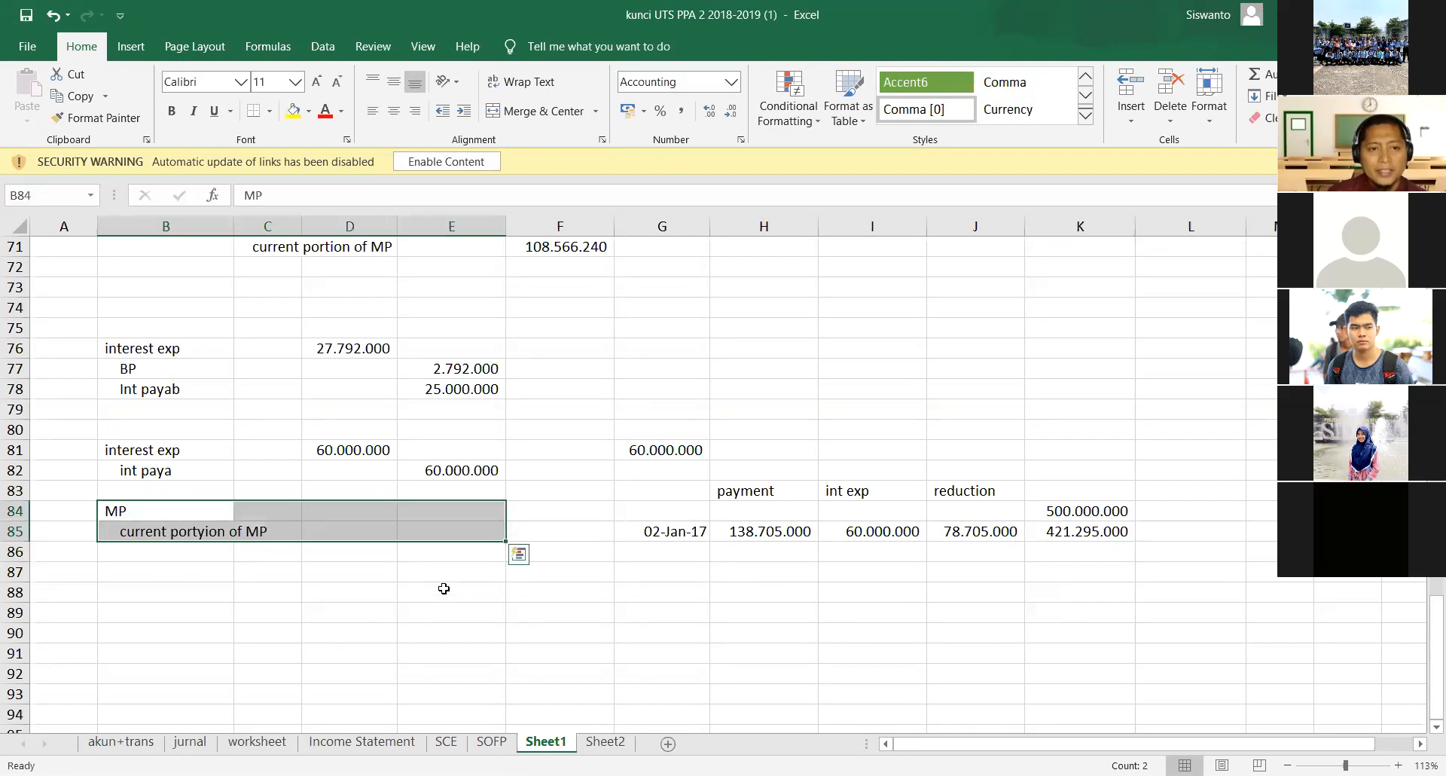
click(355, 515)
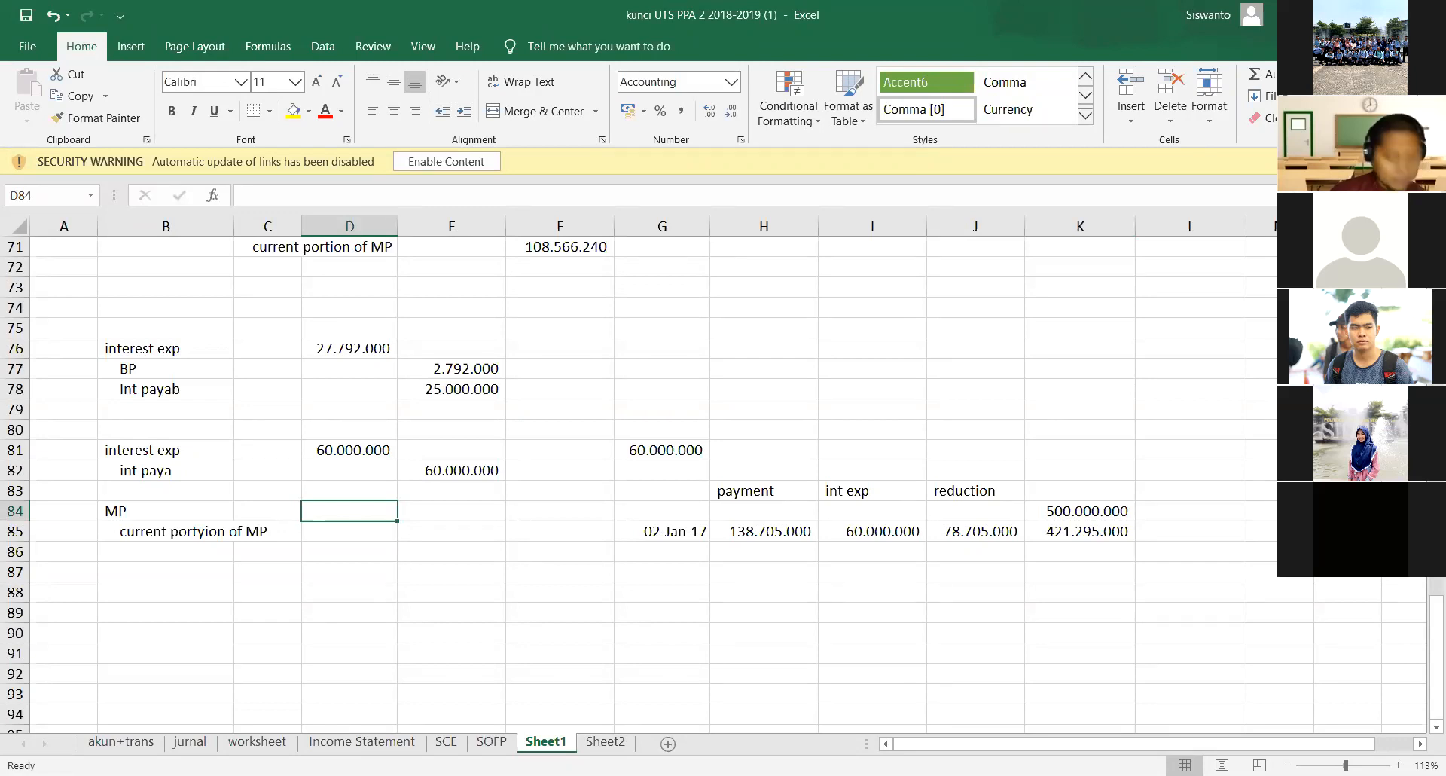
text(=)
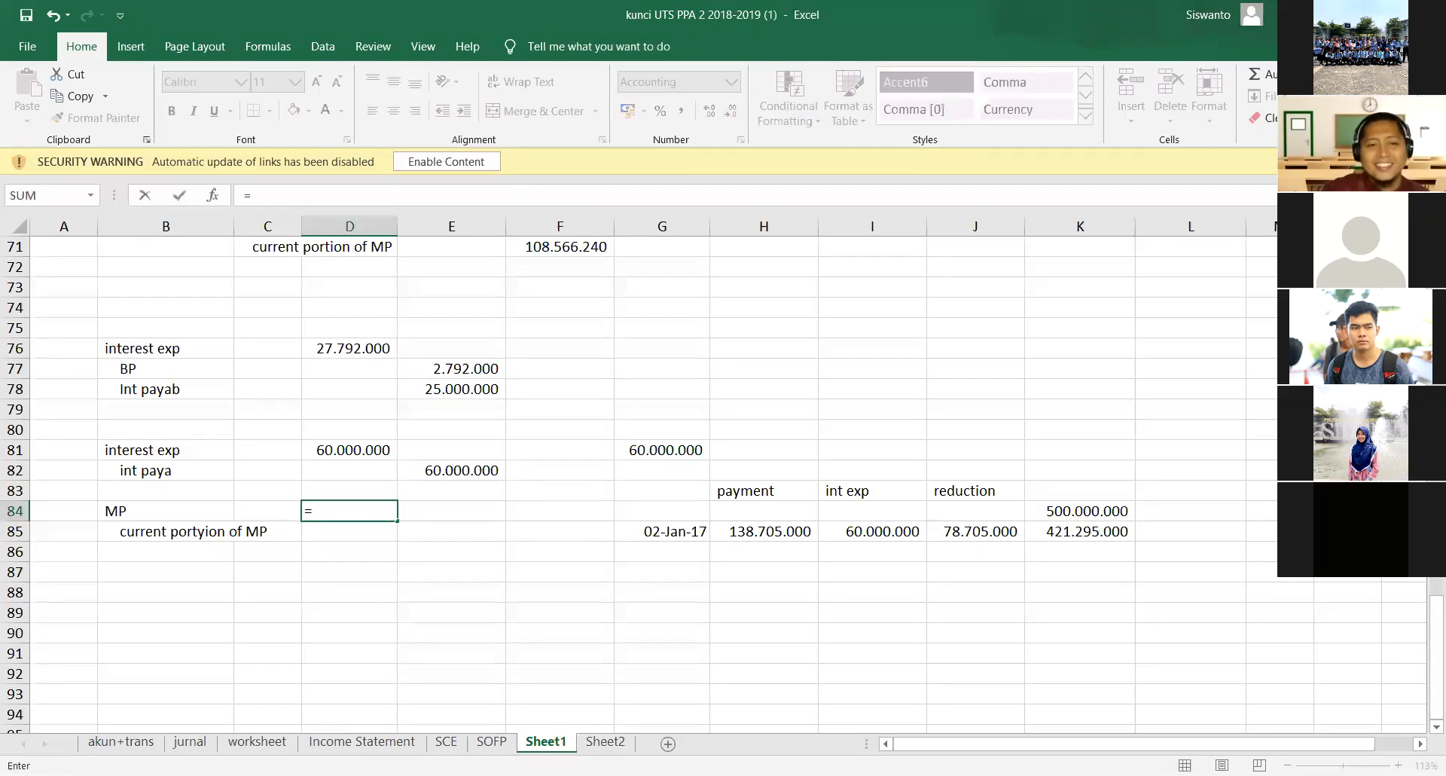
click(990, 533)
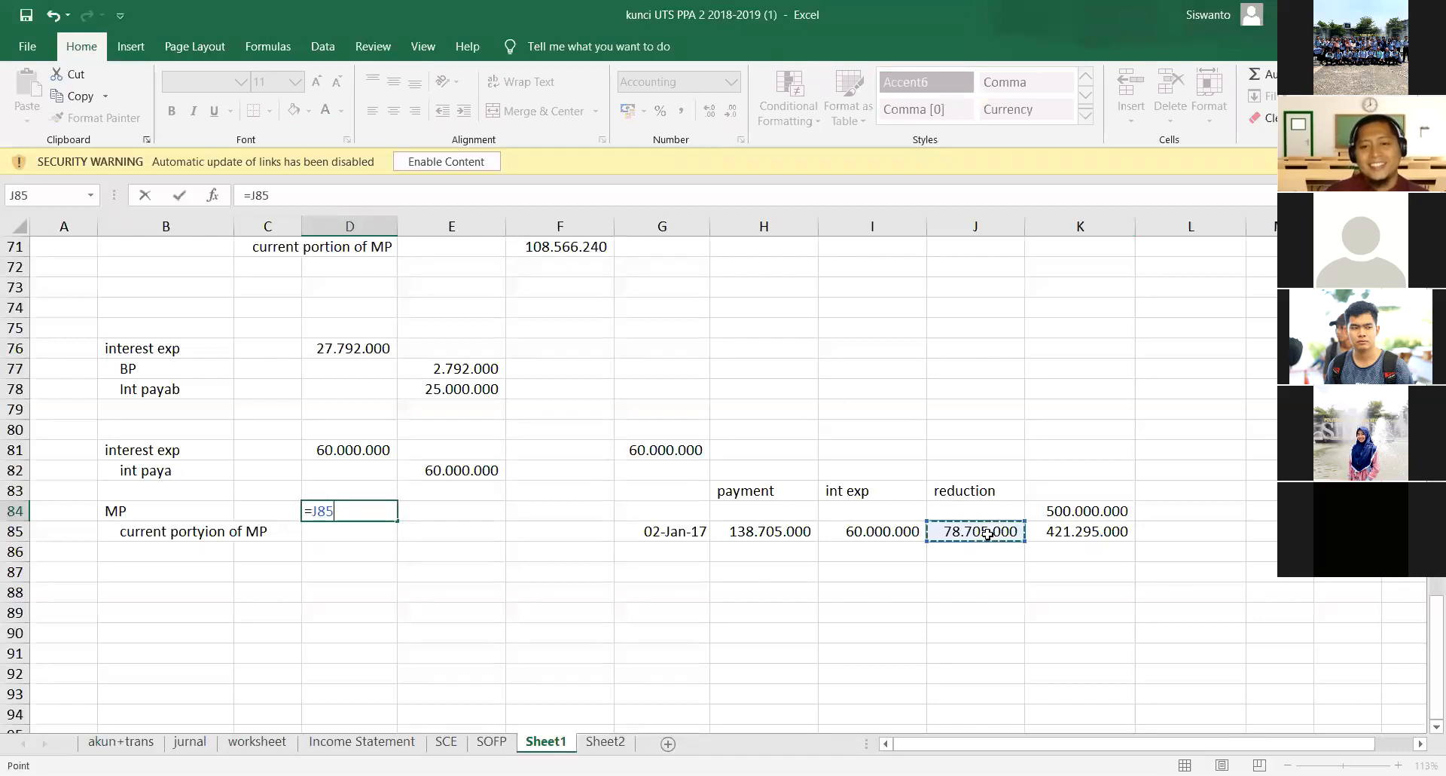
key(Return)
- Link the current portion of MP credit in E85 to the debit with the formula =D84
key(Right)
text(=)
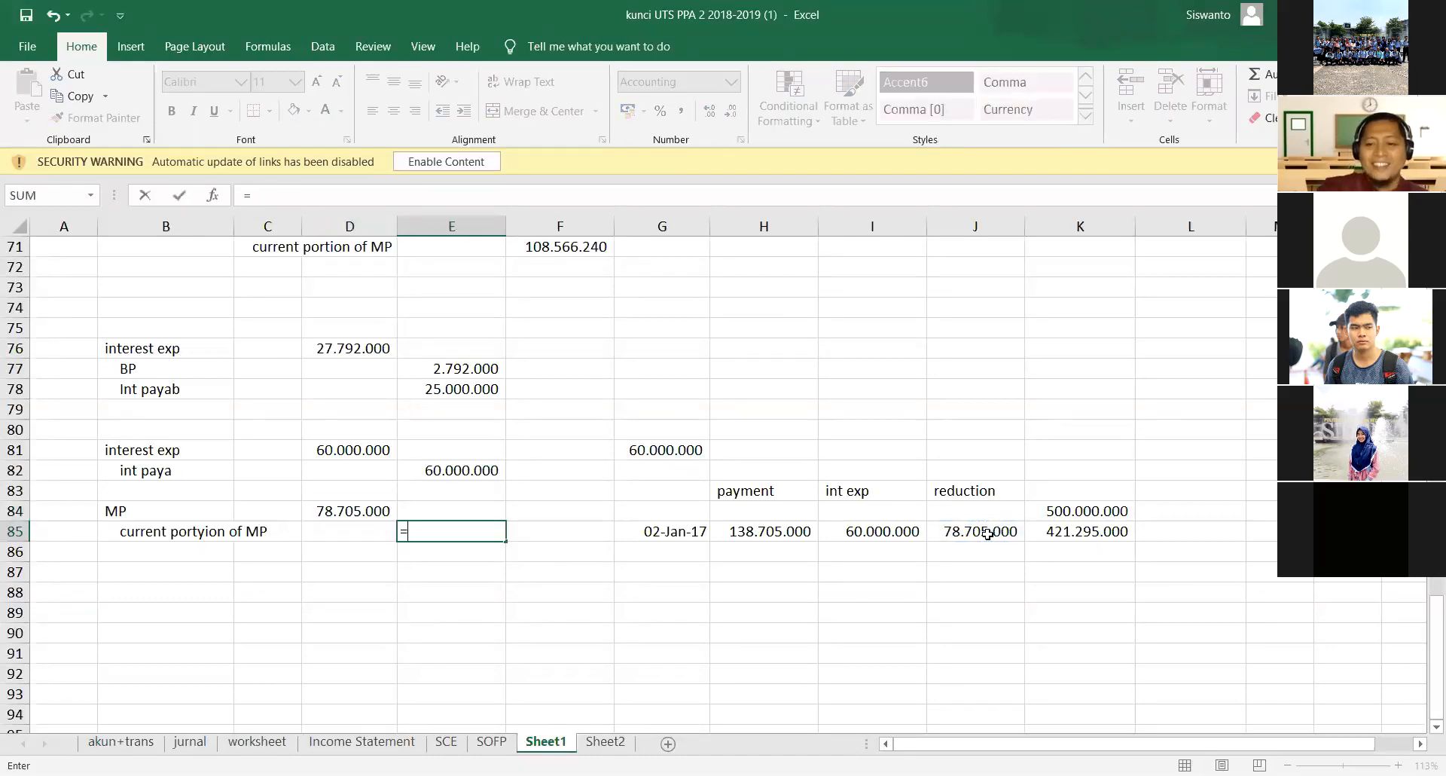
key(Up)
key(Left)
key(Return)
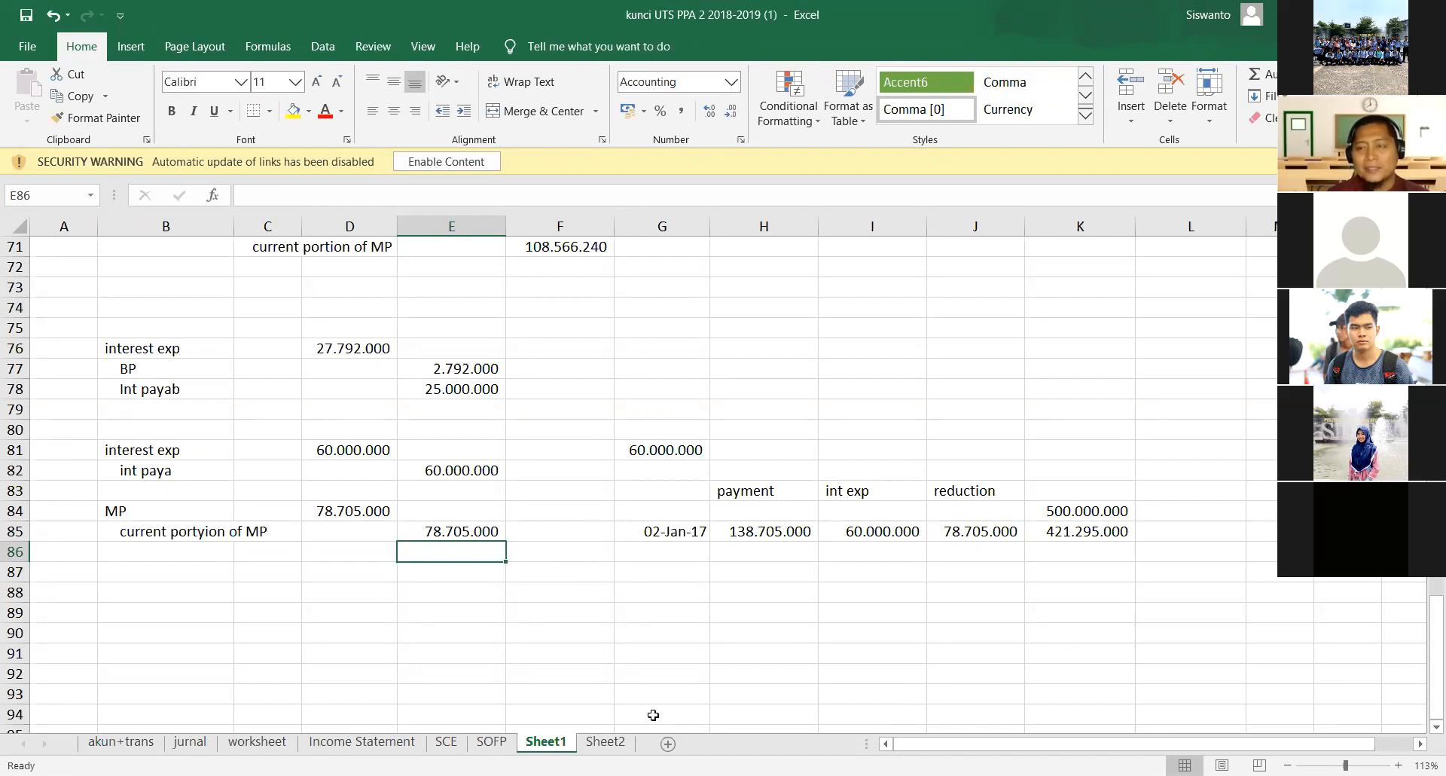
- Review the mortgage interest and reclassification entries in rows 81 to 85 against the payment, interest and reduction amounts in row 85
click(158, 456)
drag(157, 457, 437, 473)
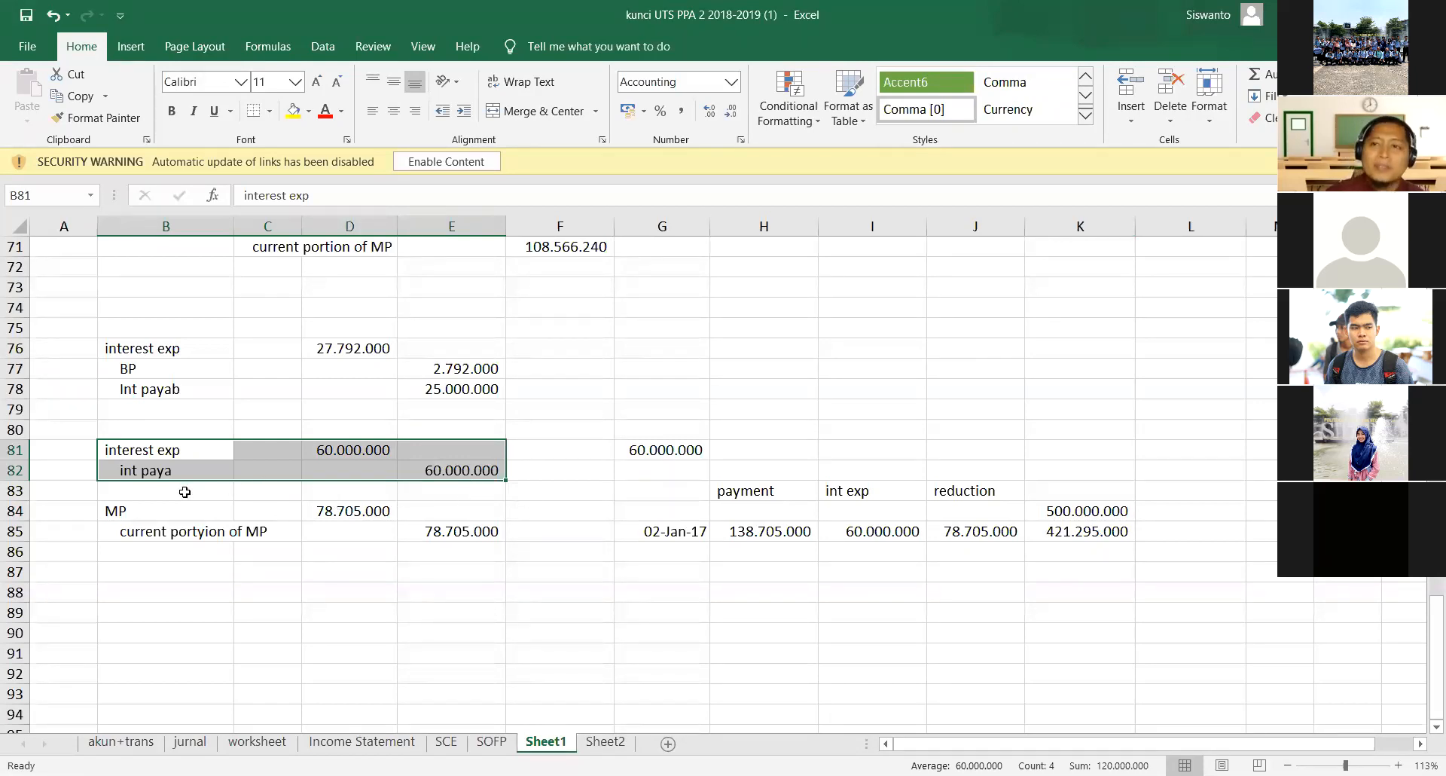
drag(177, 532, 437, 527)
drag(135, 502, 417, 530)
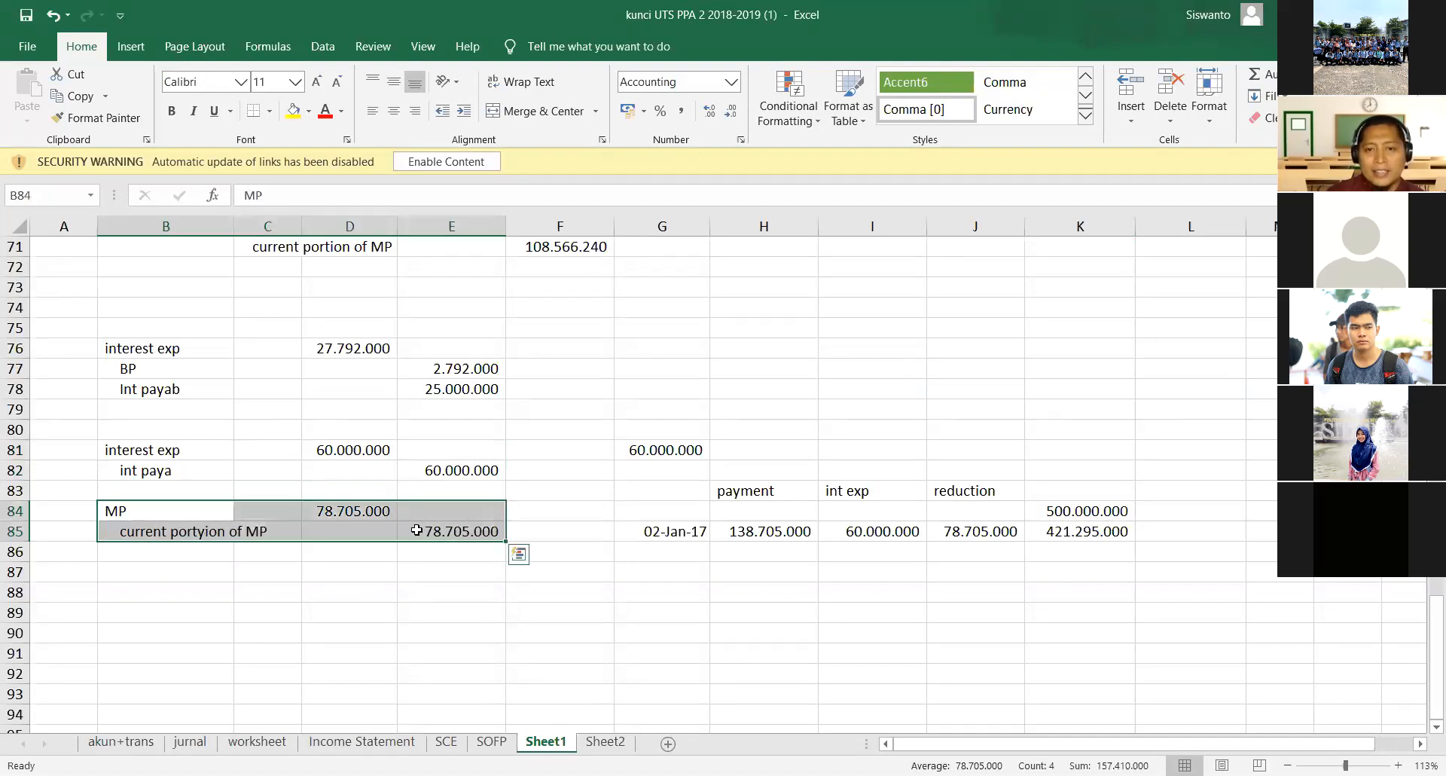
click(1059, 511)
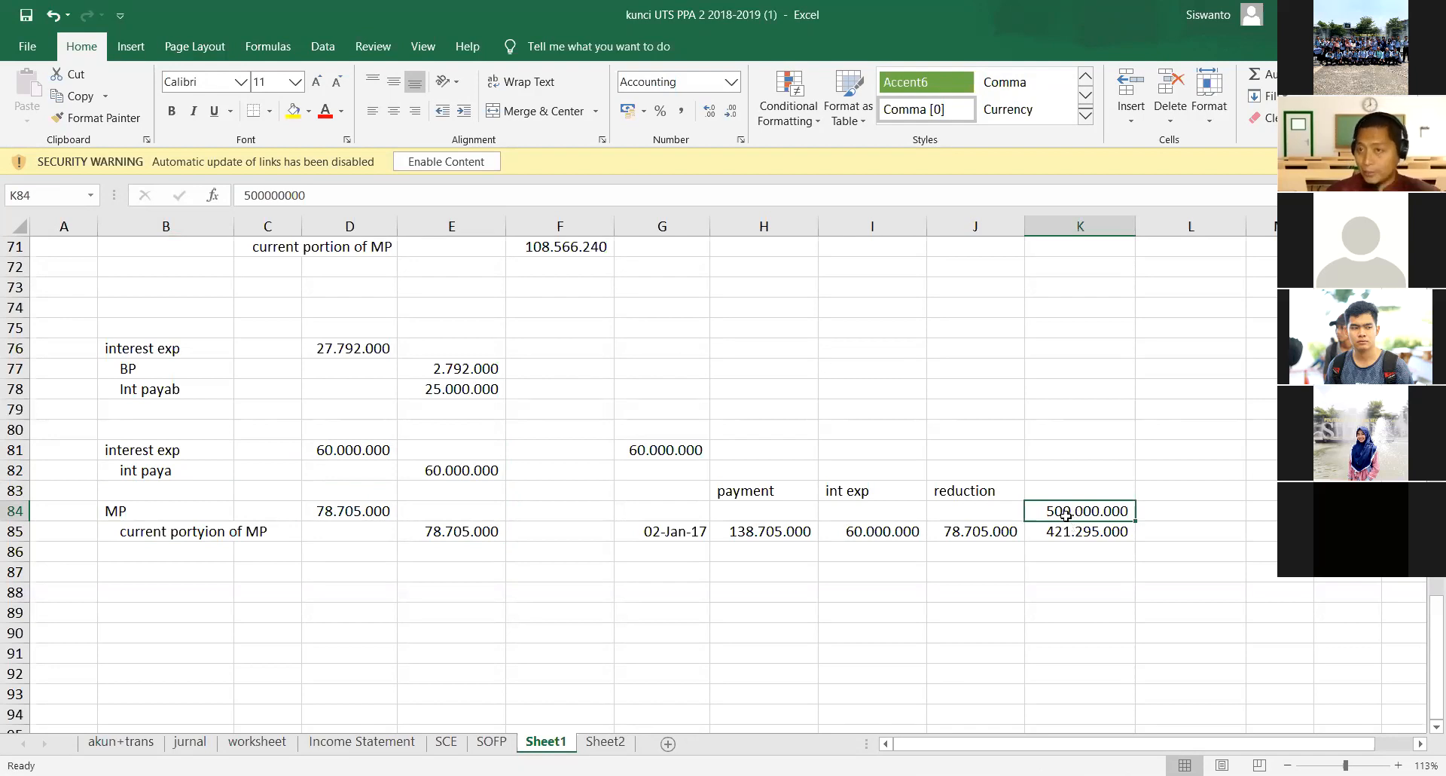
click(980, 541)
click(883, 526)
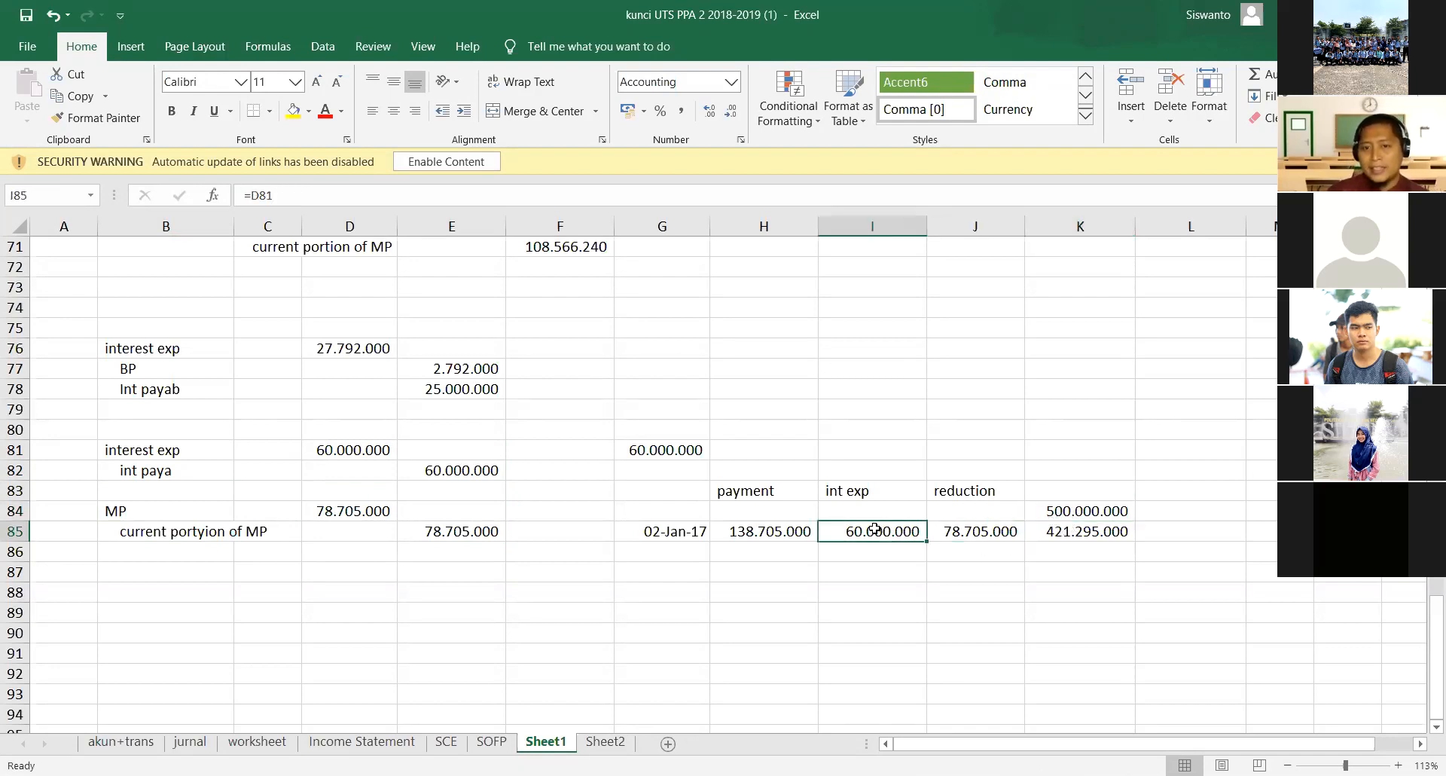
click(305, 451)
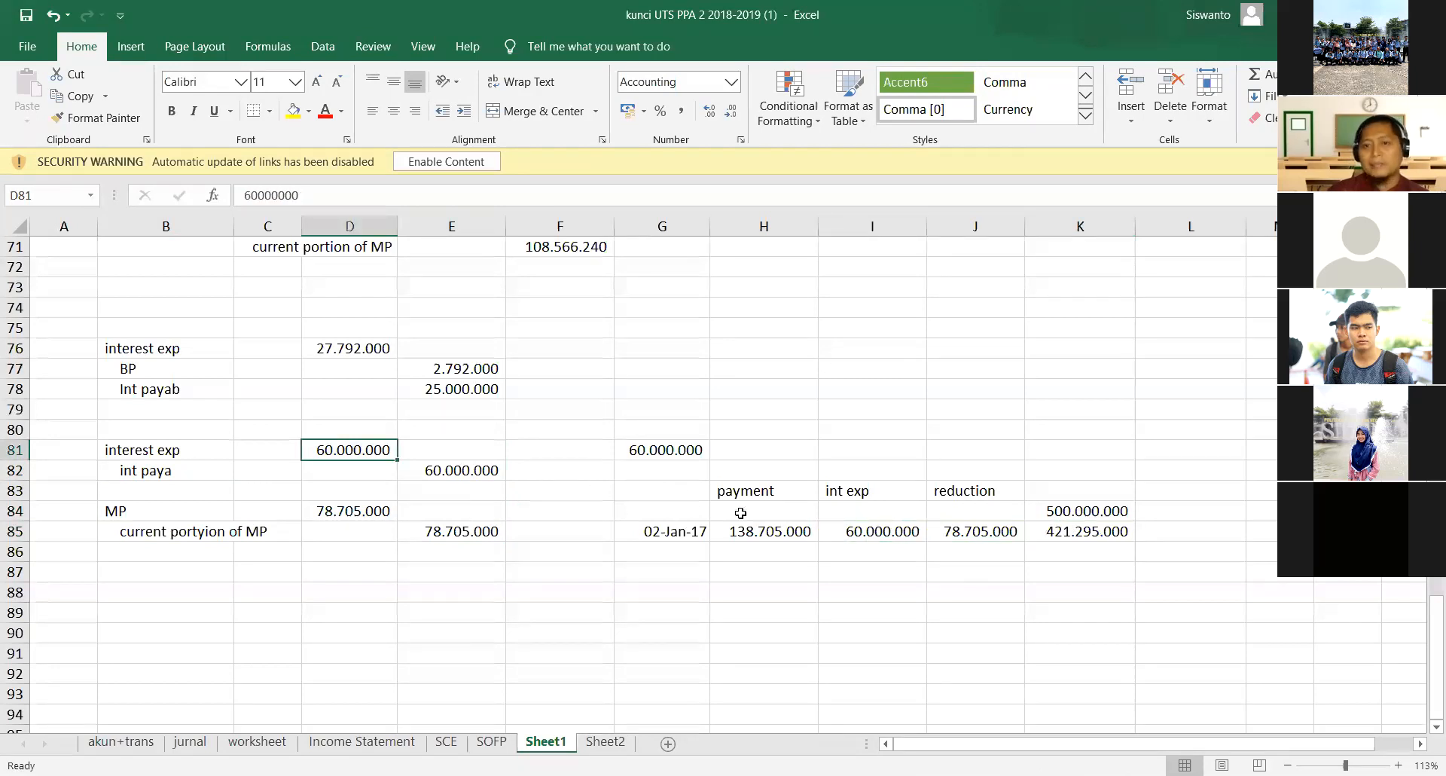
click(769, 529)
click(886, 528)
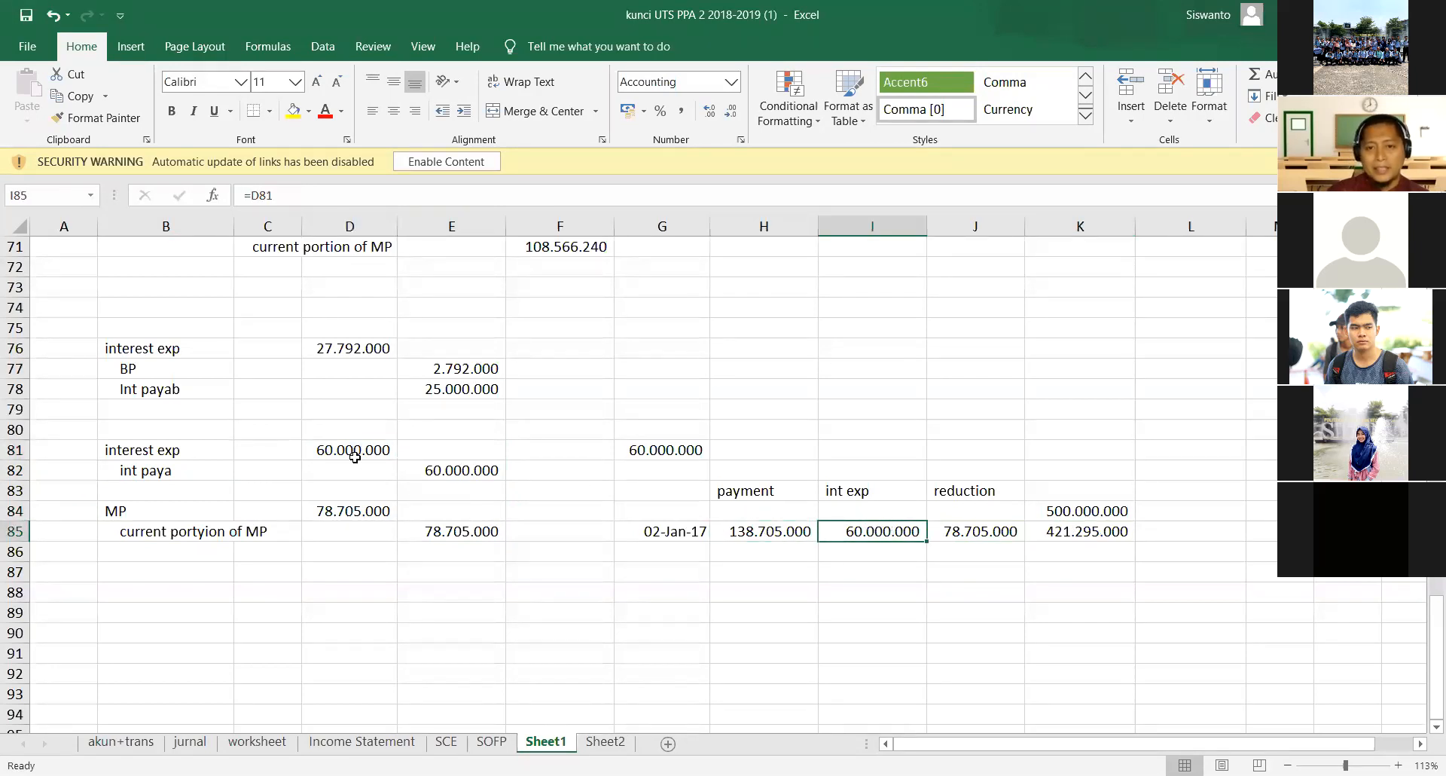
click(341, 452)
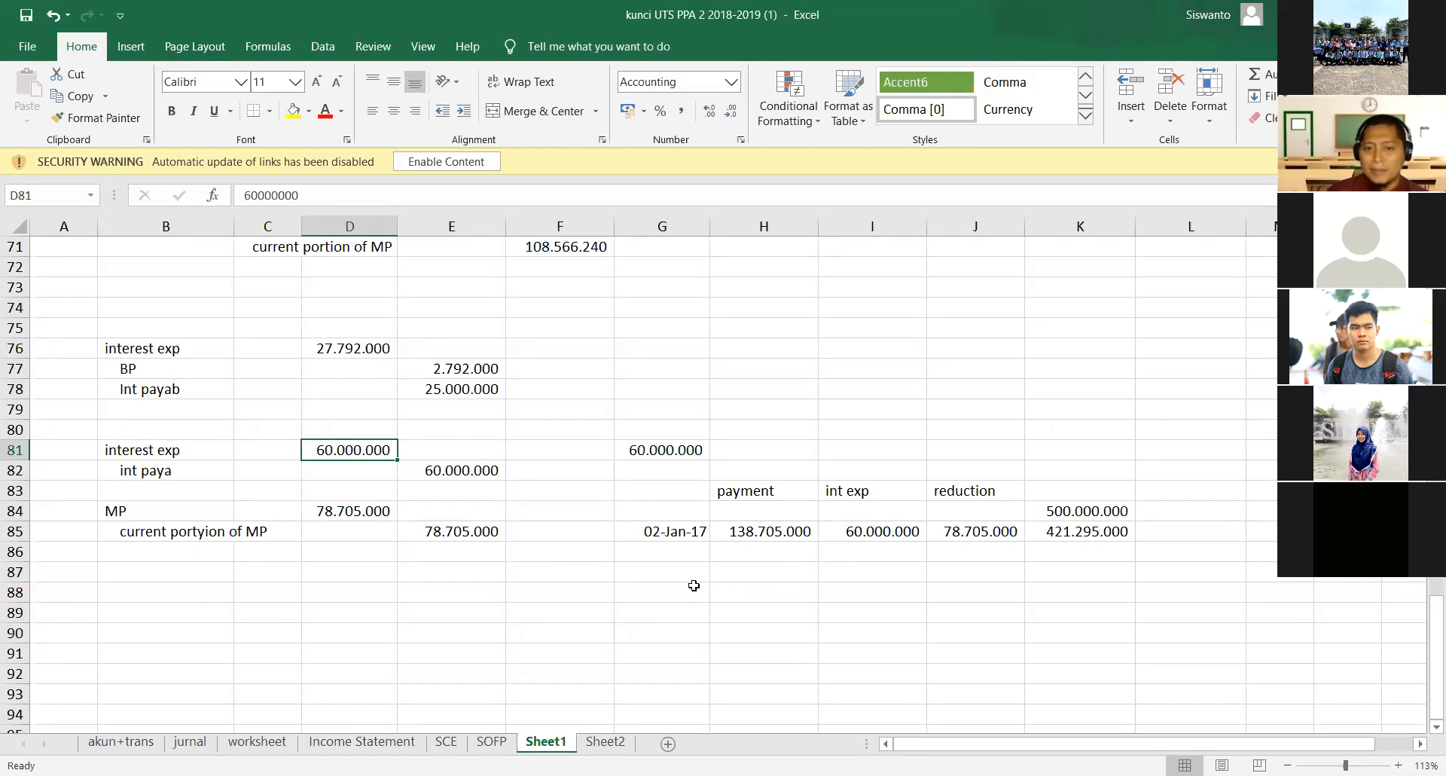
- Enter int exp in H89 and add the heading jurnal pelunasan above it in H88
click(738, 600)
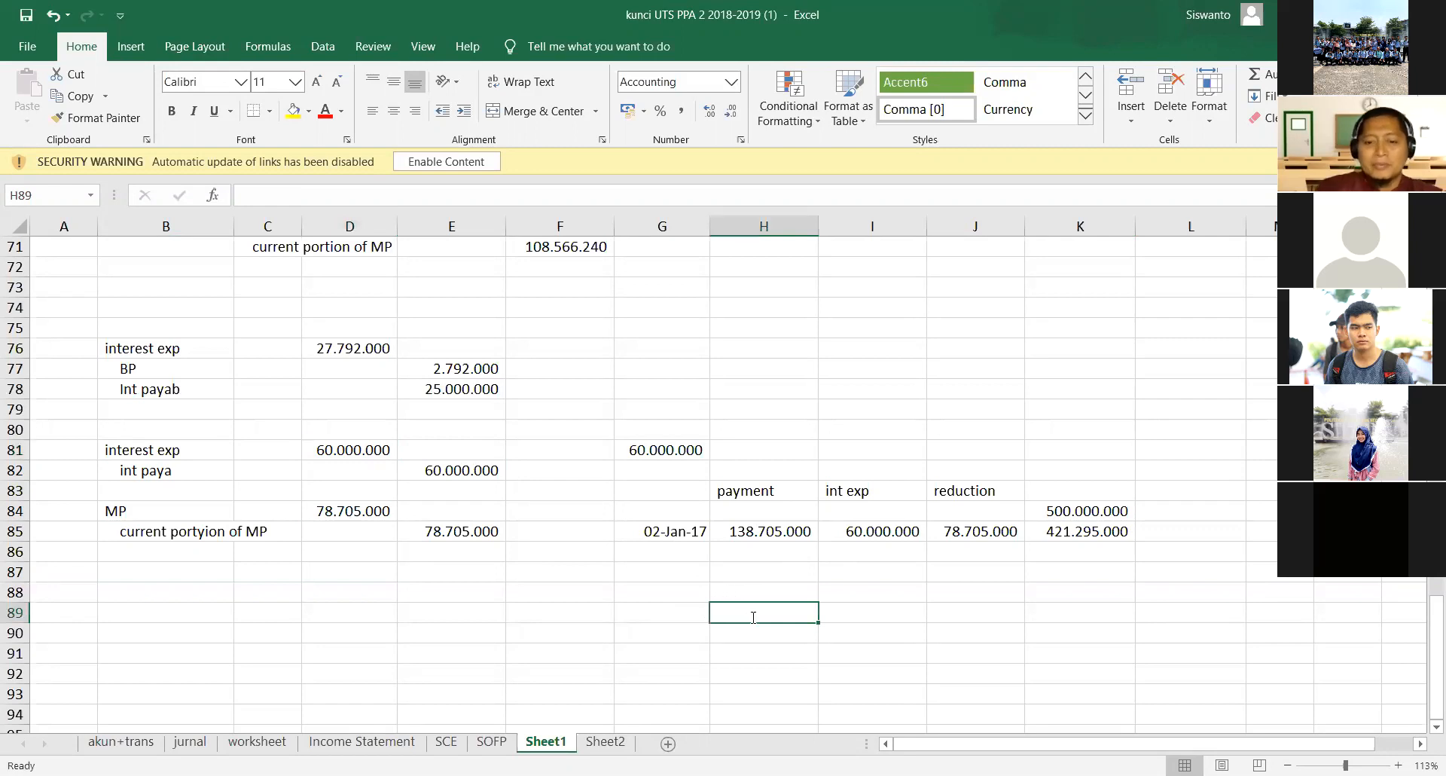
text(int exp)
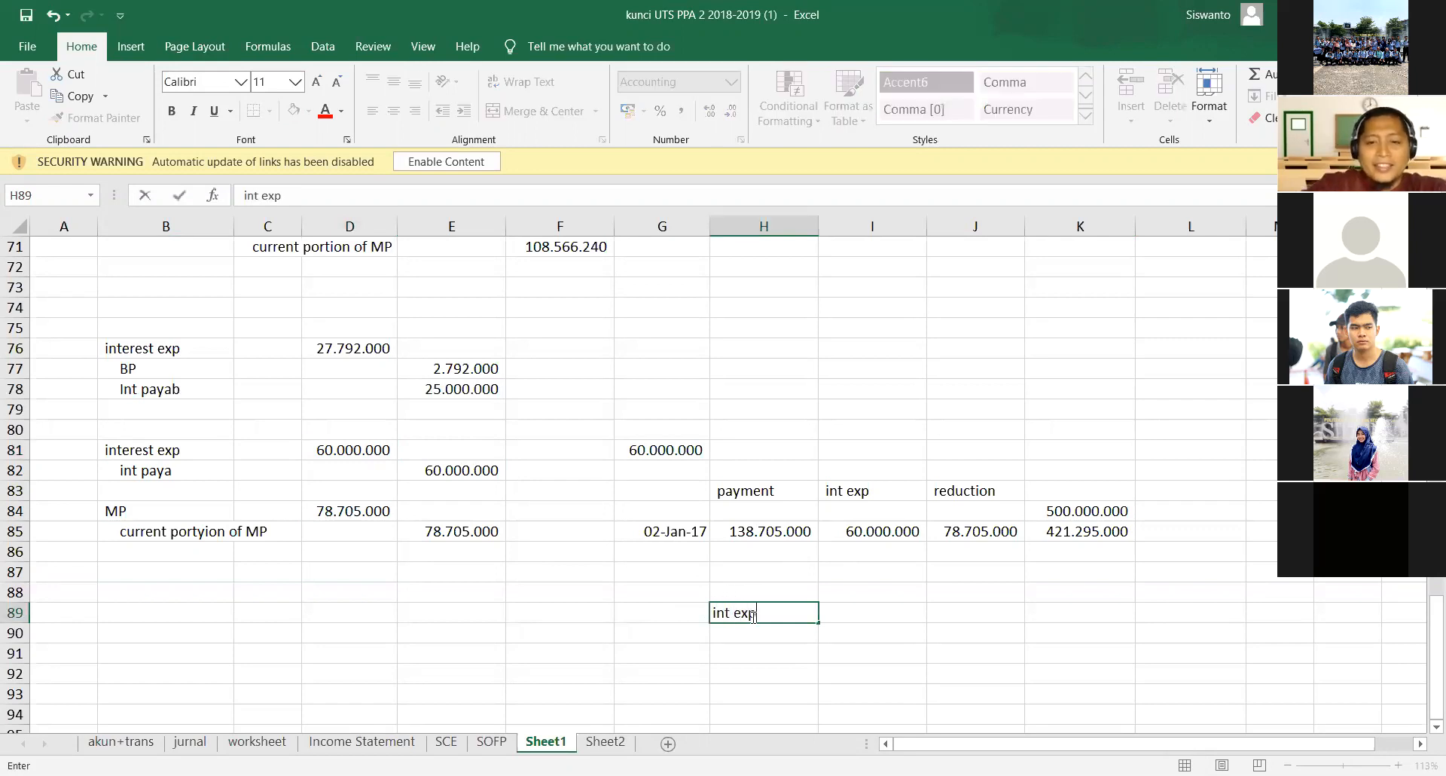
key(Return)
key(Up)
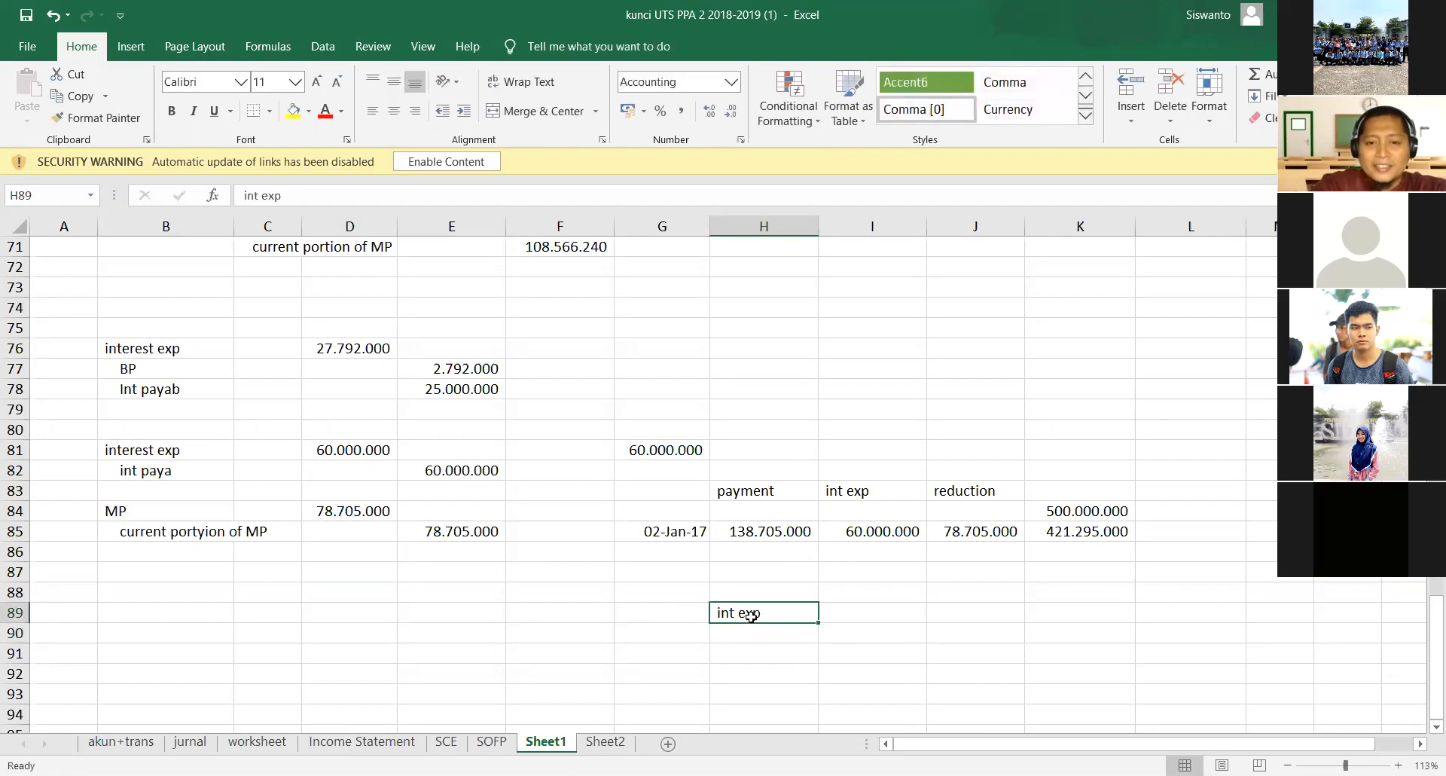
key(Left)
key(Up)
key(Right)
text(jur)
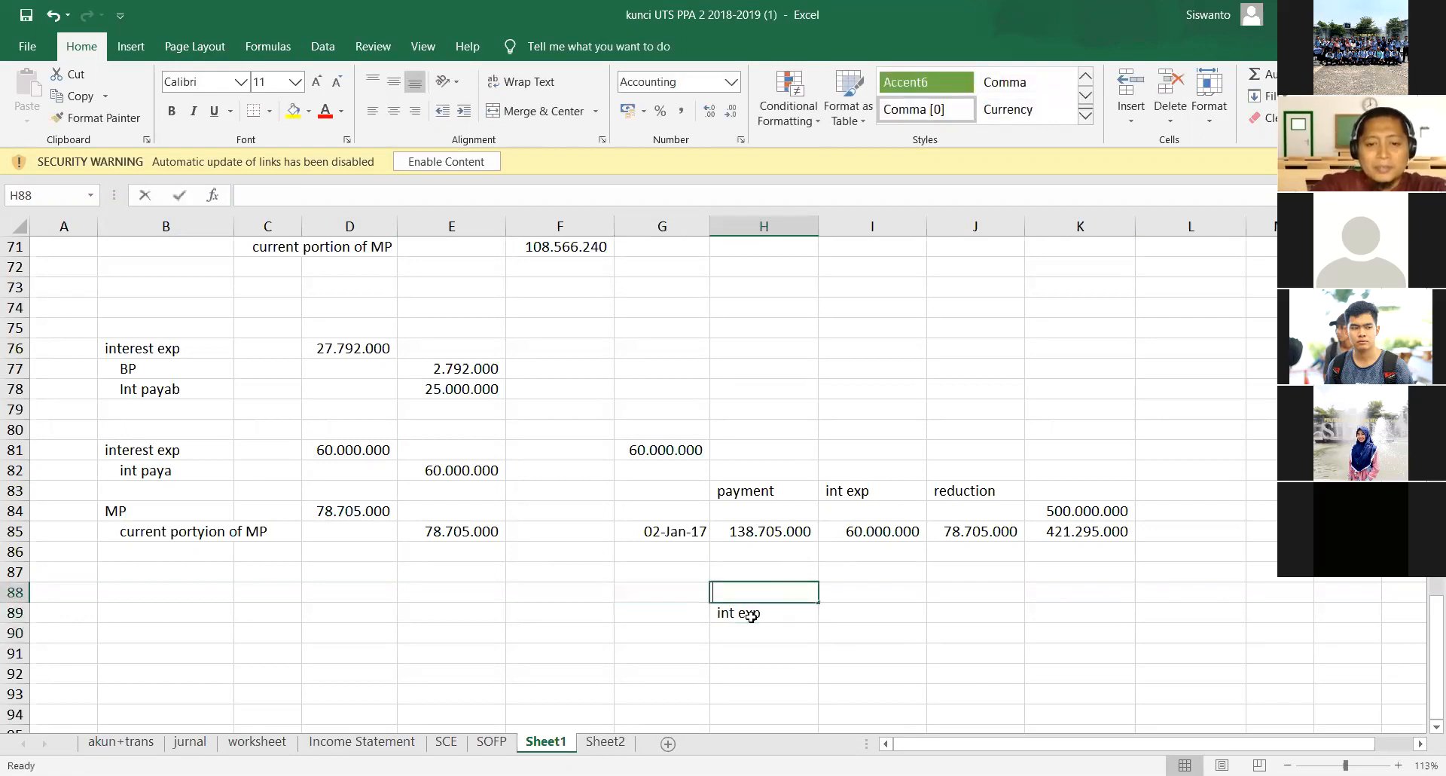
text(nal peluna)
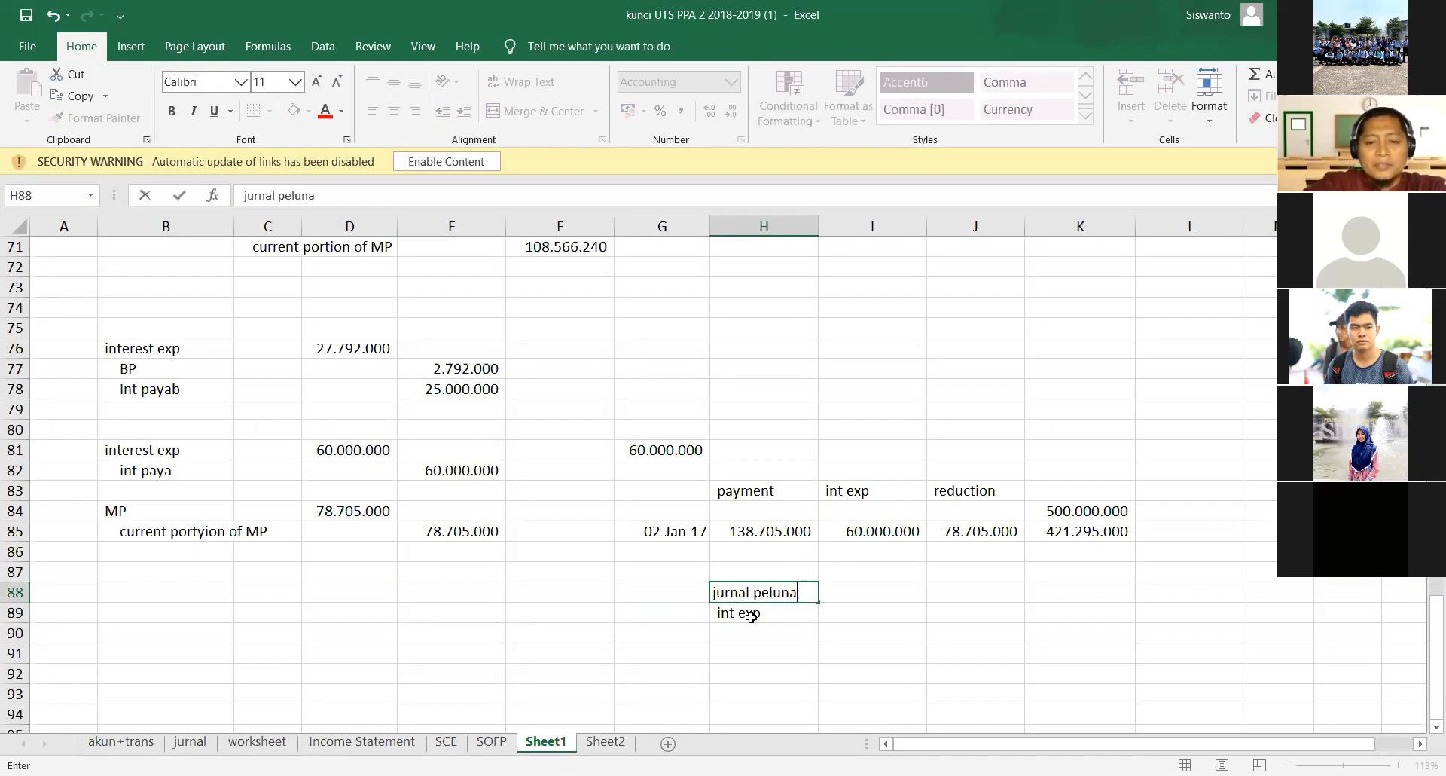
text(san)
key(Return)
- Add the account MP in H90 and an indented cash below it in H91
key(Down)
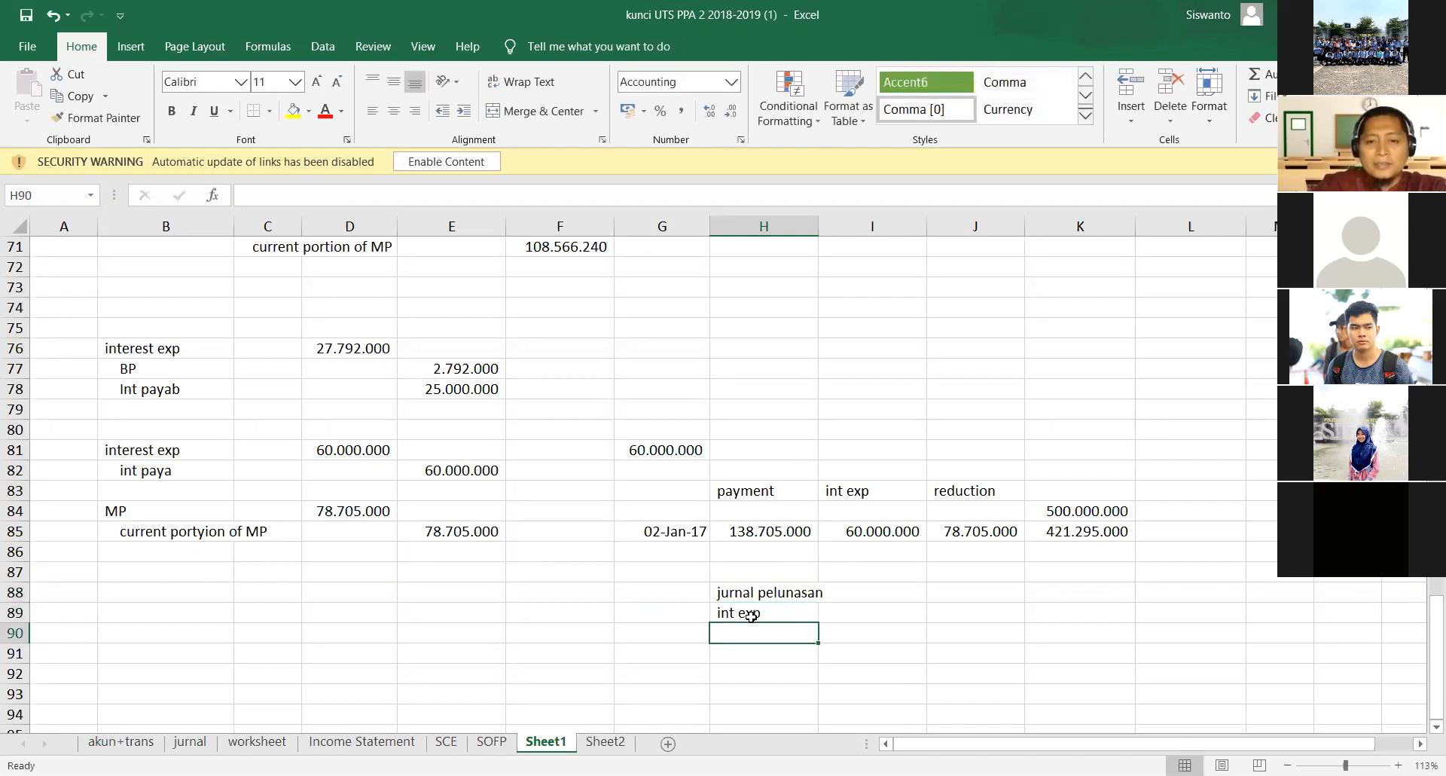
text(MP)
key(Return)
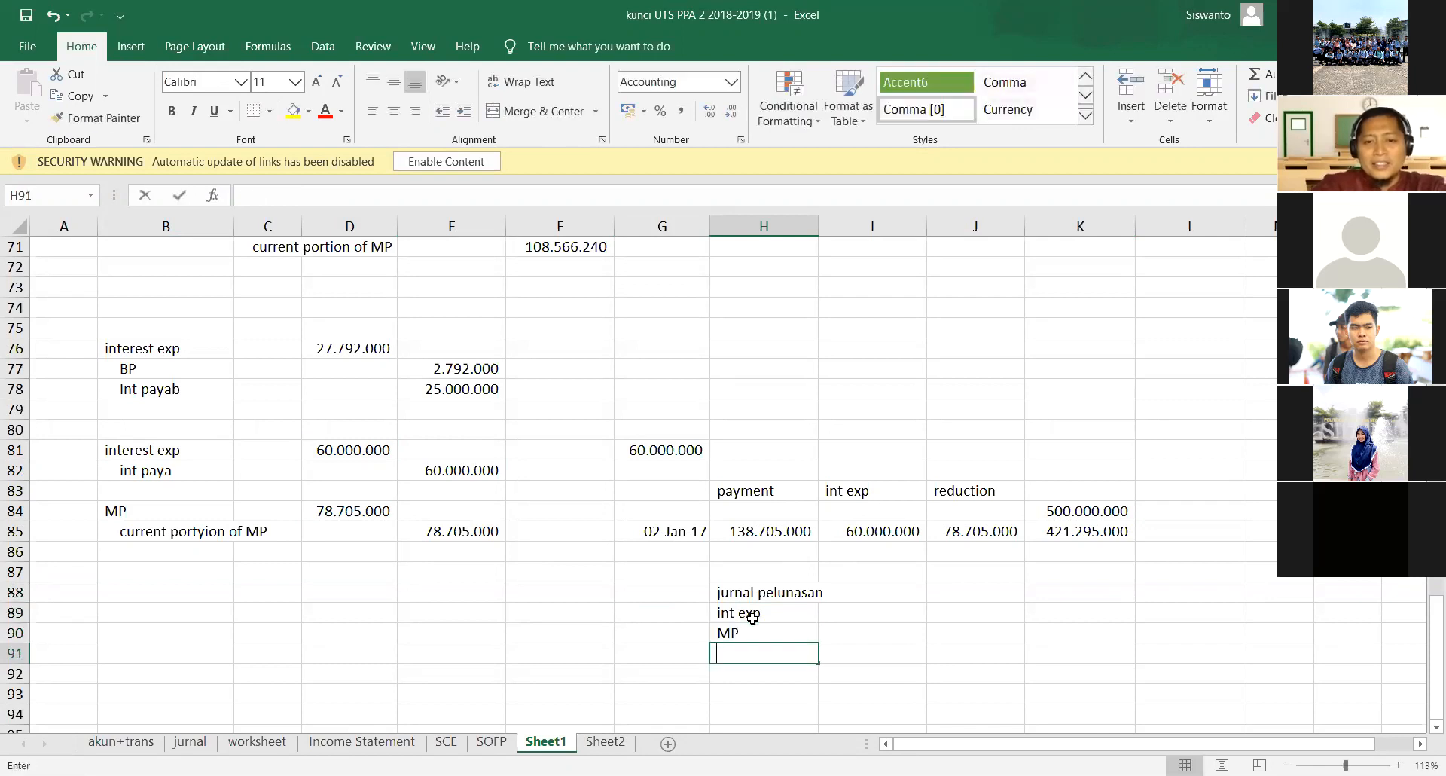
text(cash)
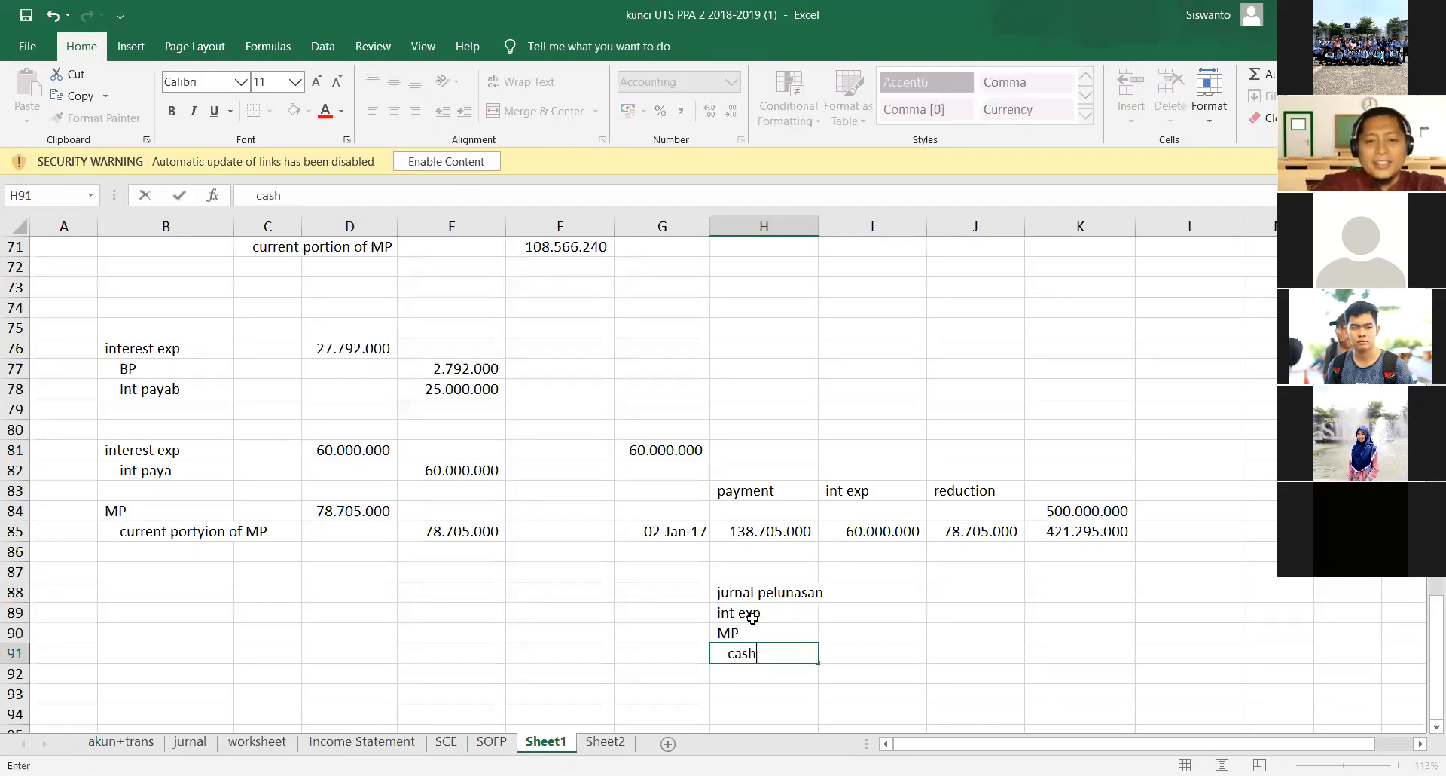
key(Tab)
key(Up)
key(Up)
key(Right)
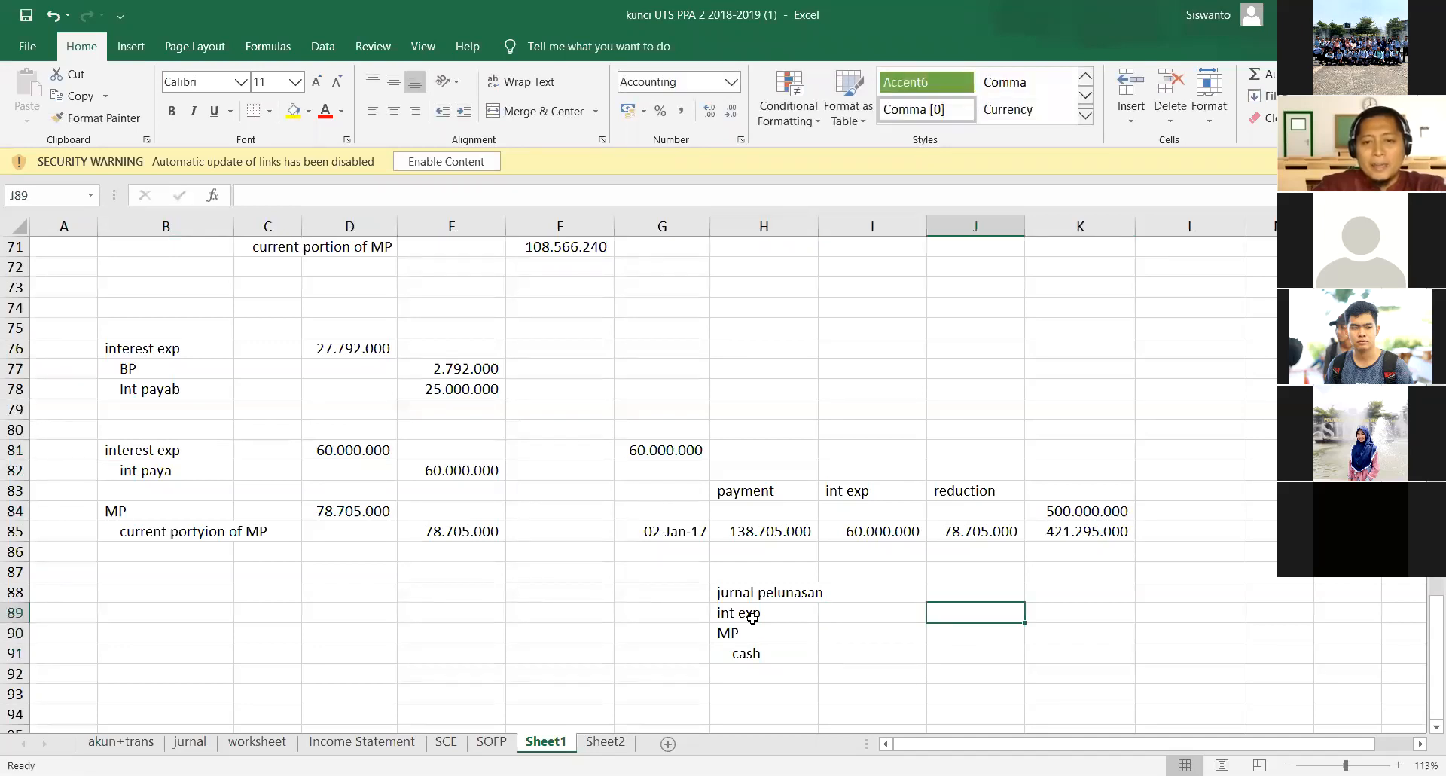
- Change the account name in H89 to int payable
key(Left)
key(Left)
double_click(752, 616)
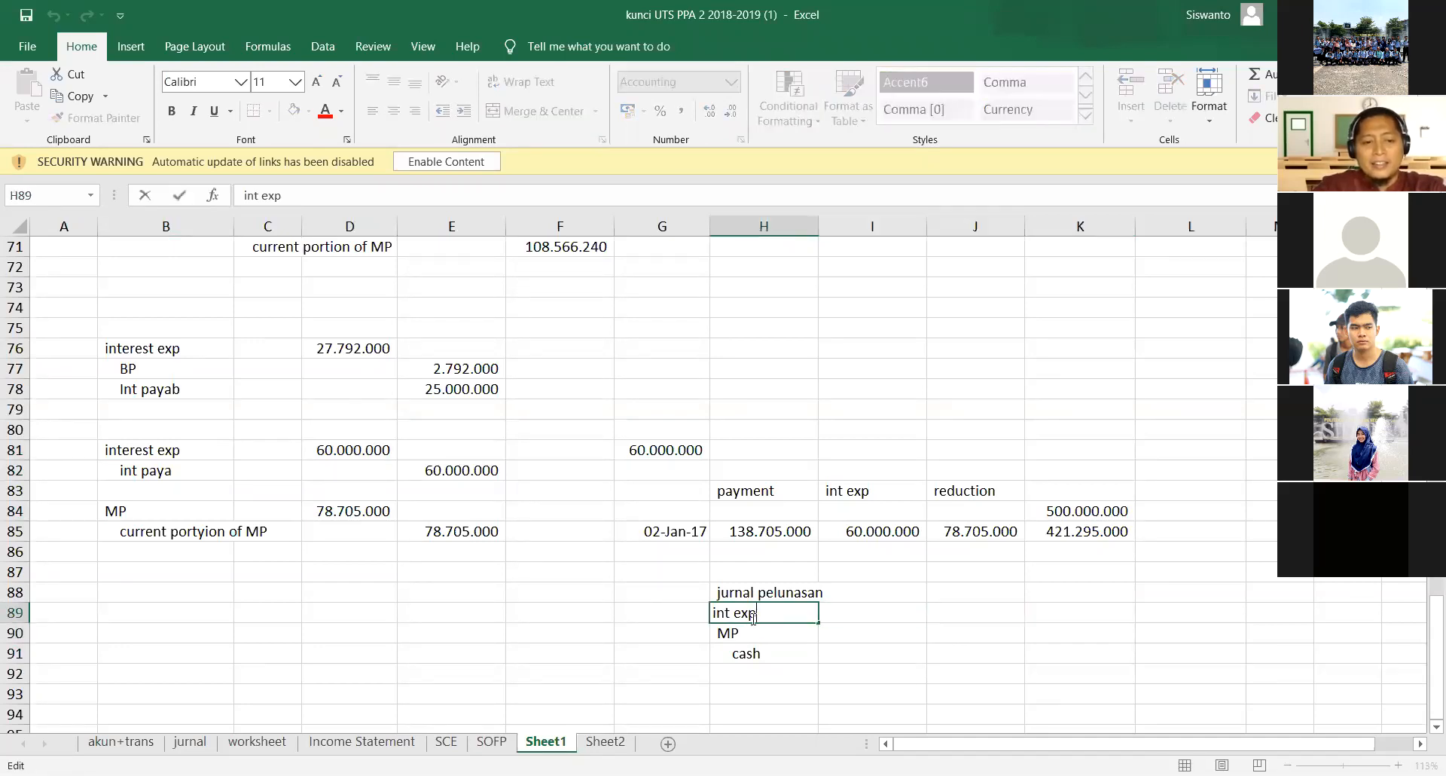
key(BackSpace)
key(BackSpace)
key(BackSpace)
text(payable)
key(Return)
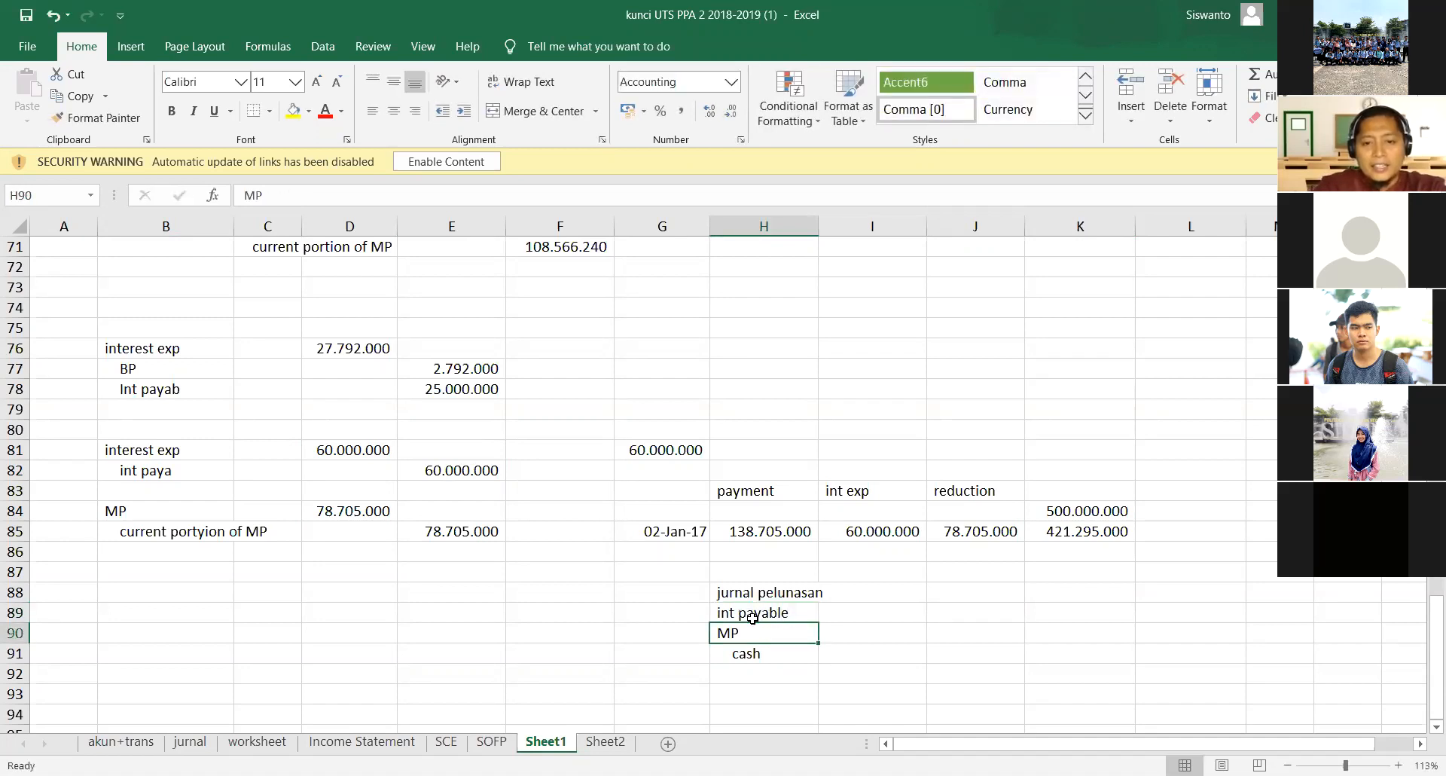
- Replace the account in H90 with an indented cash and clear H91
key(BackSpace)
text(cash)
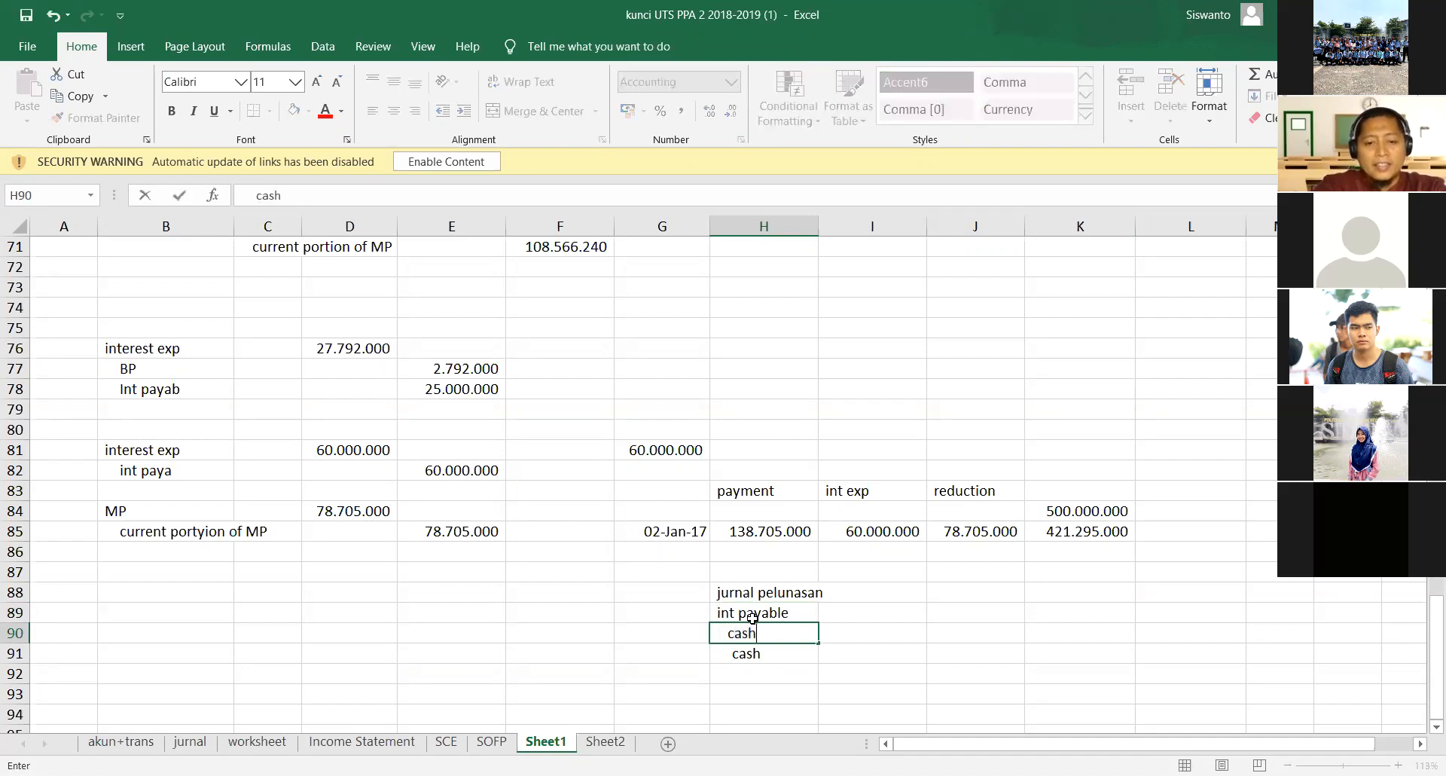
key(Return)
key(Delete)
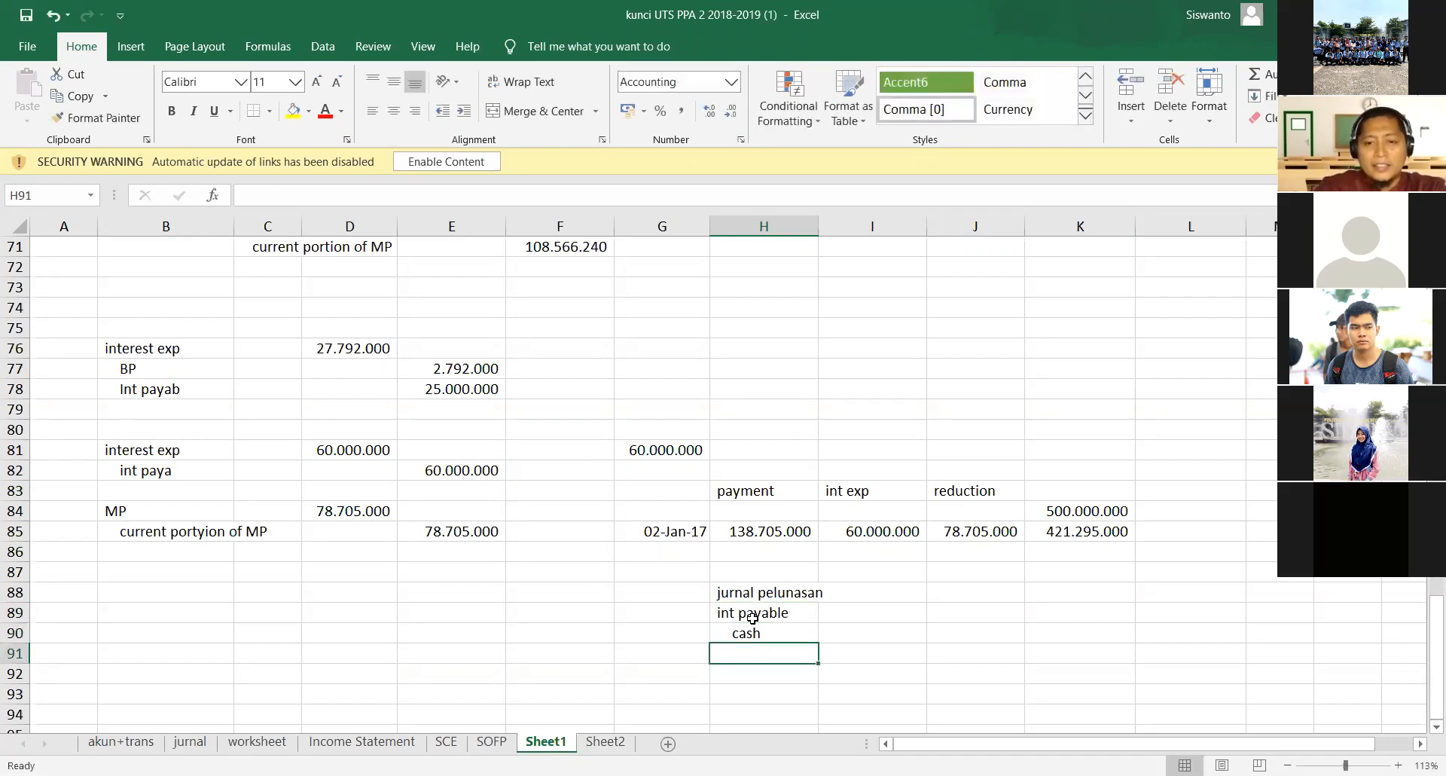
key(Right)
key(Up)
key(Up)
key(Right)
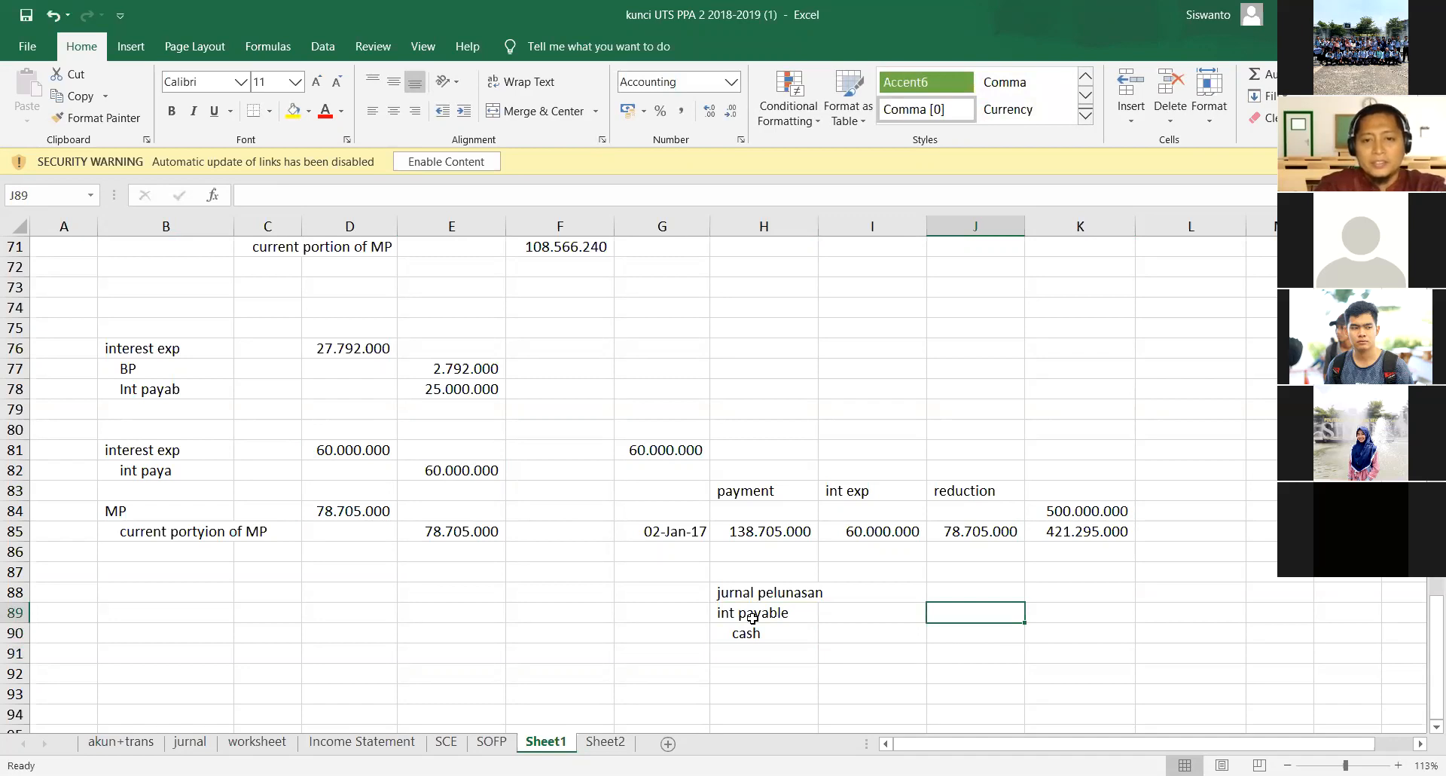
- Replace the account in H90 with MP and enter an indented cash in H91
key(Down)
key(Left)
key(Left)
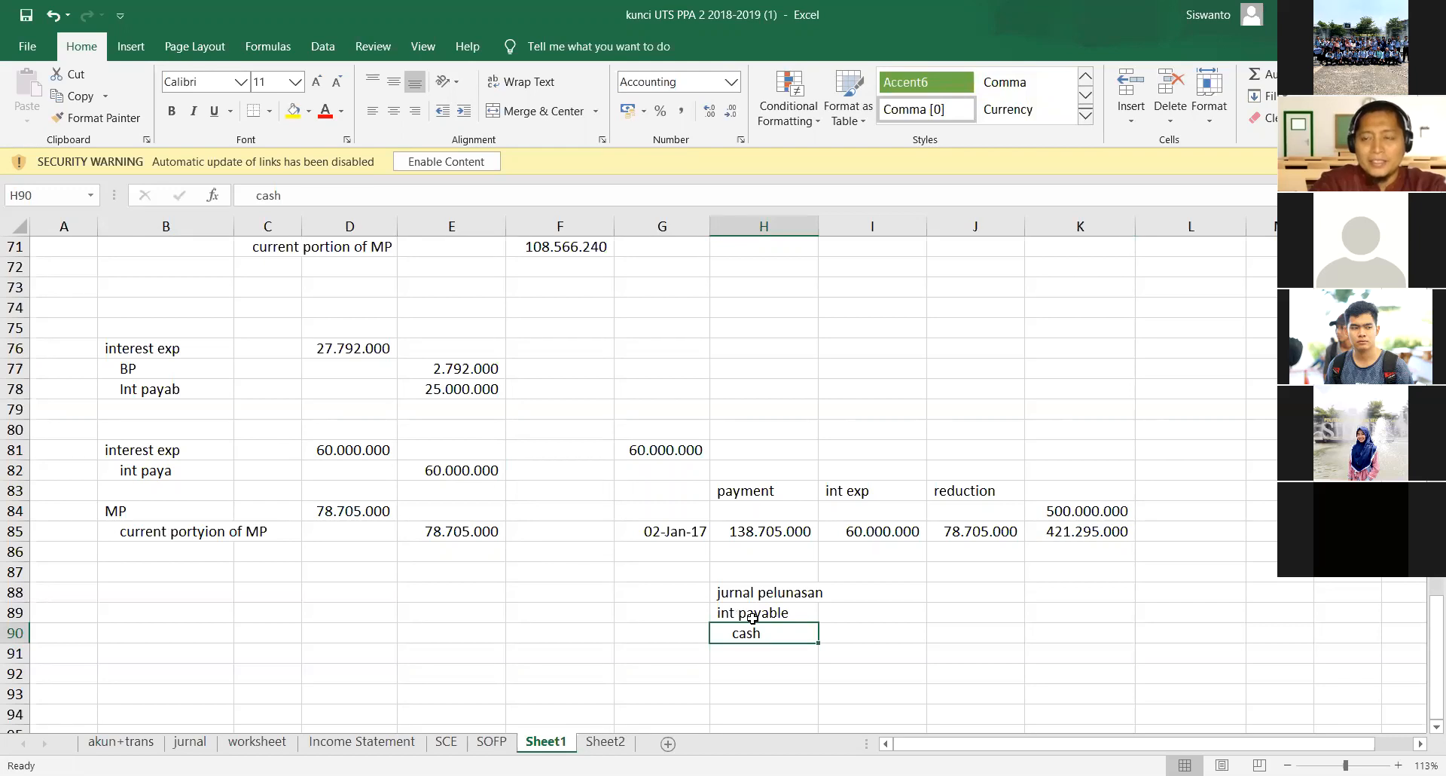
text(MP)
key(Return)
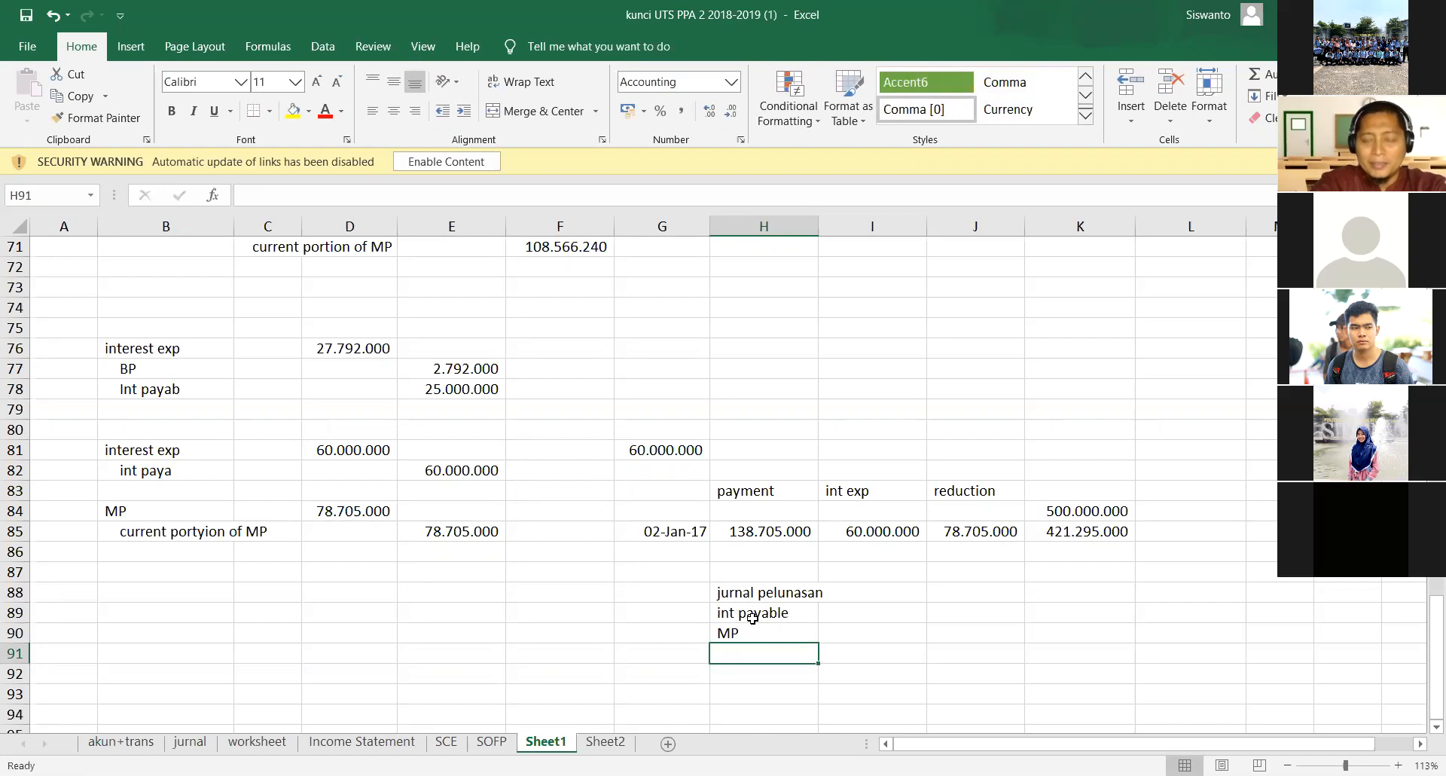
text(cash)
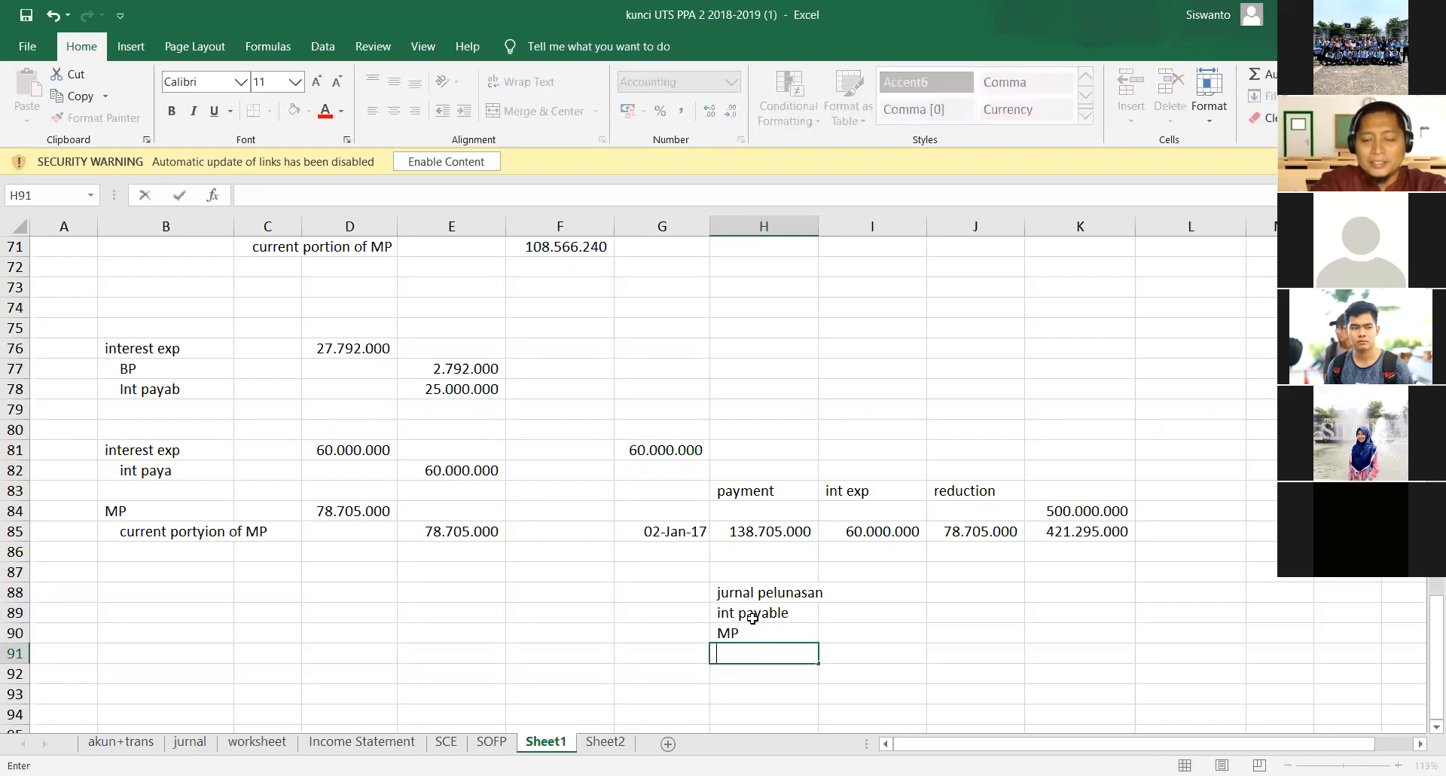
key(Tab)
- Link the int payable amount in I89 to E82 and the MP amount in I90 to E85
key(Up)
key(Up)
text(=)
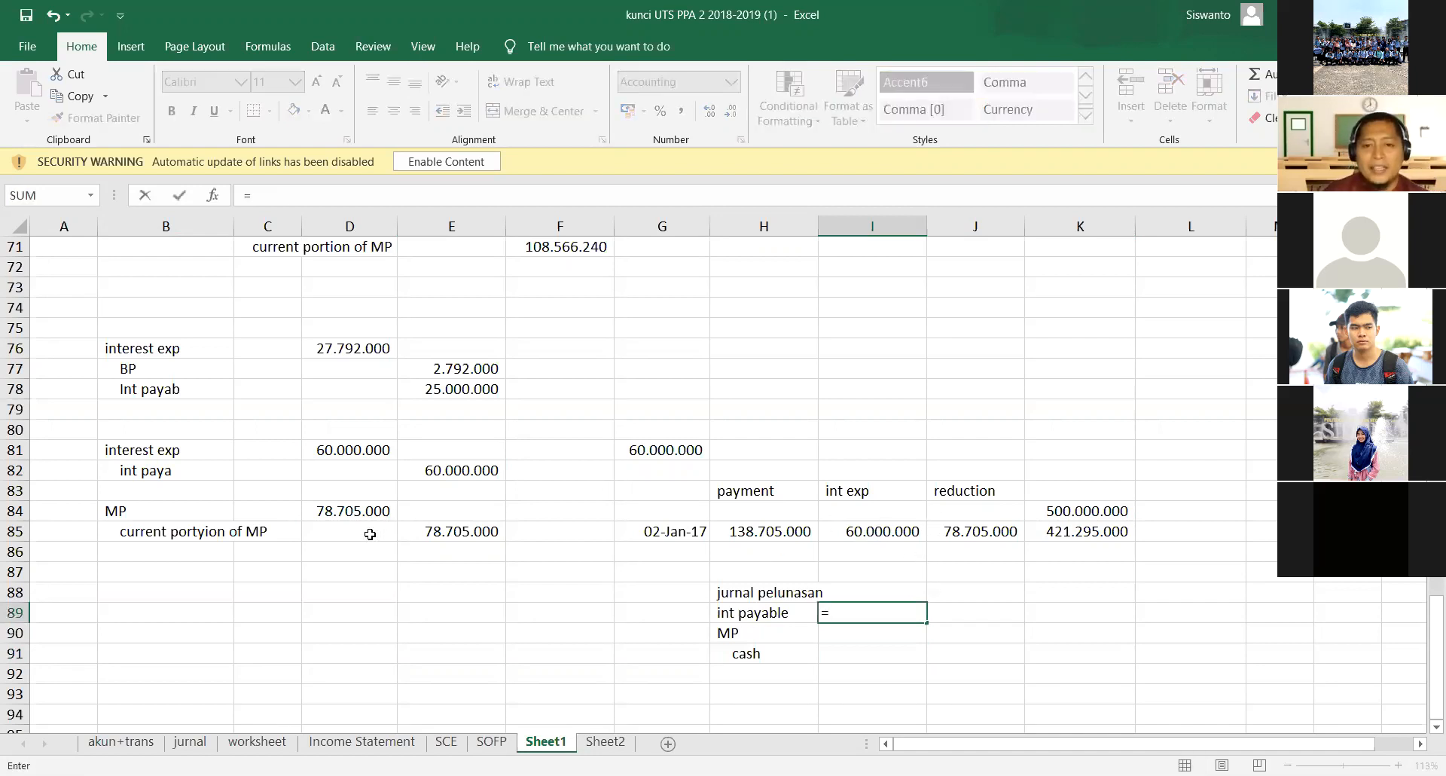
click(443, 467)
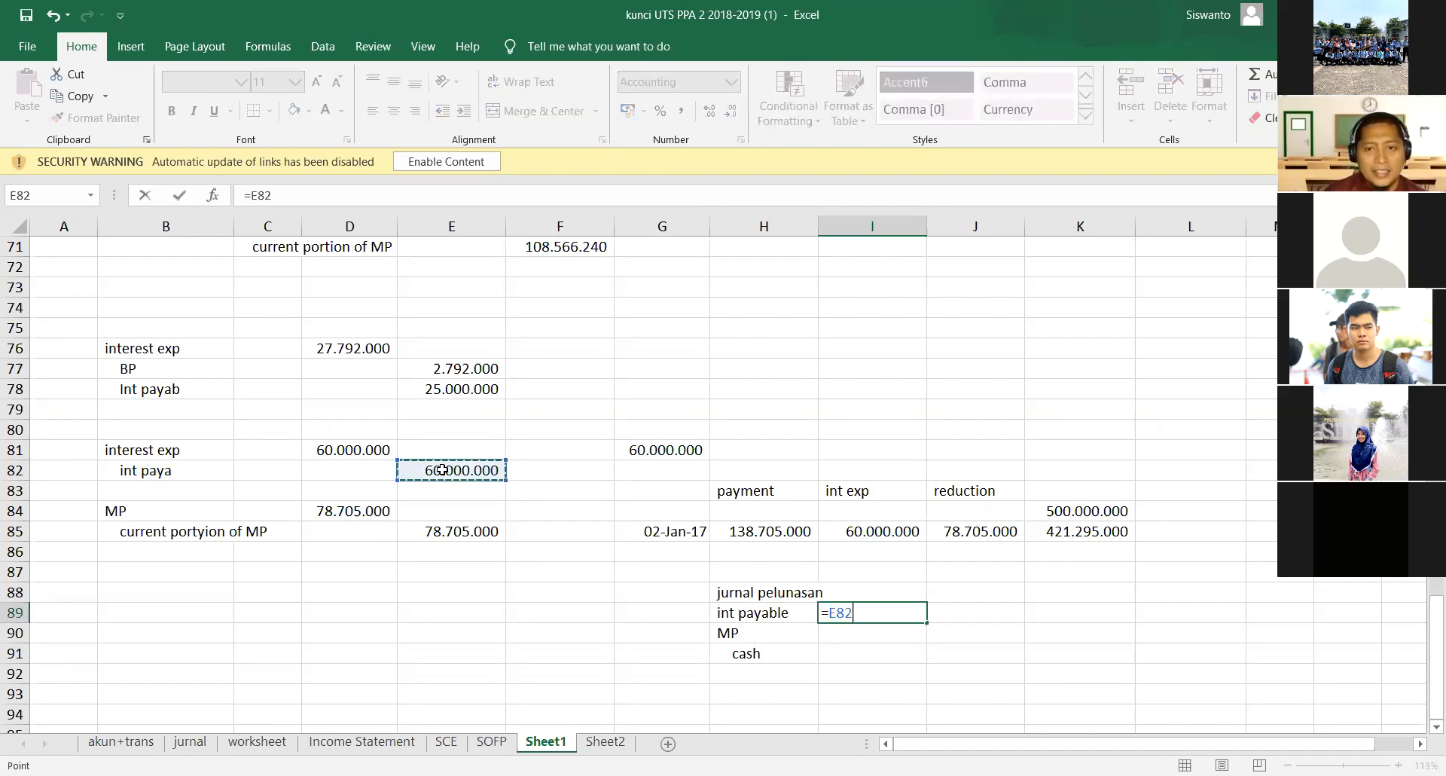
key(Return)
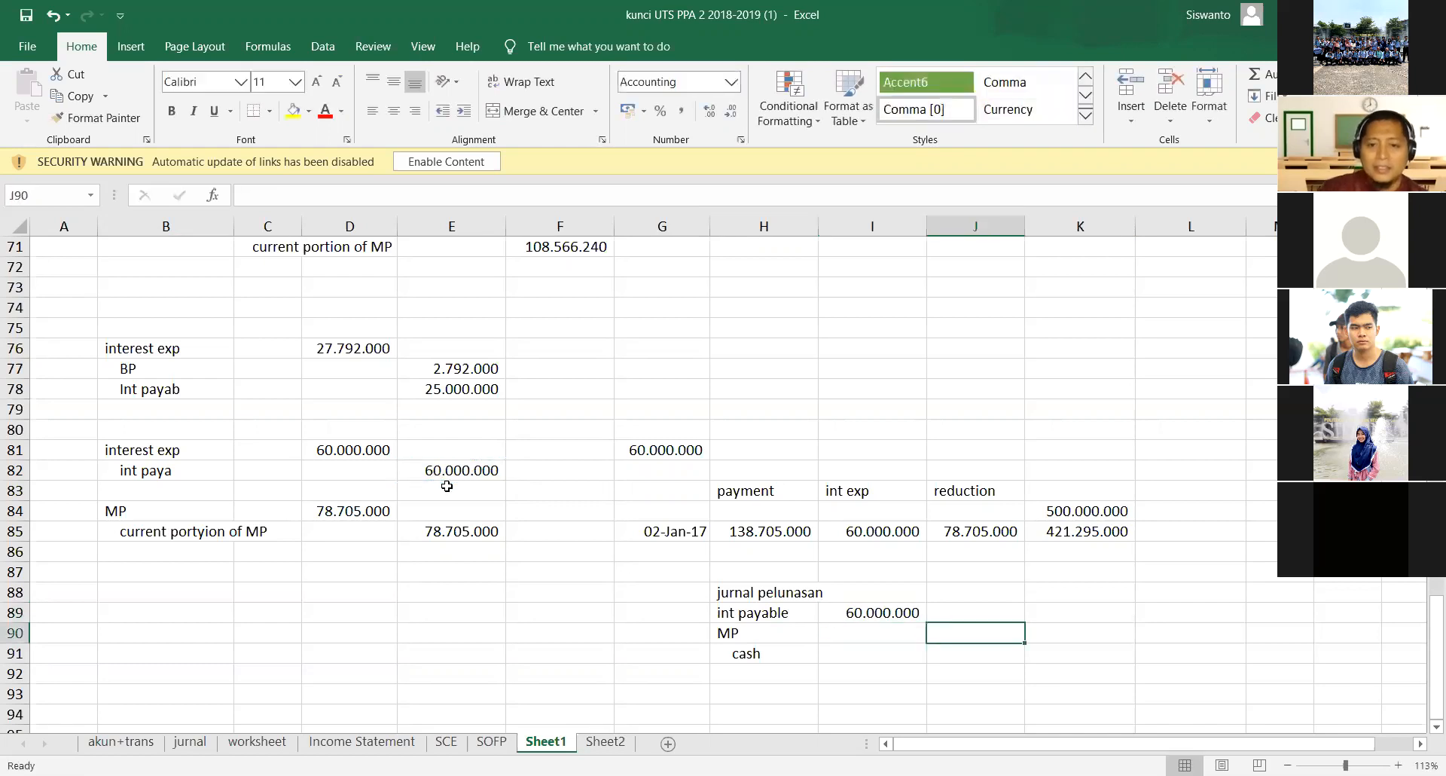
text(=)
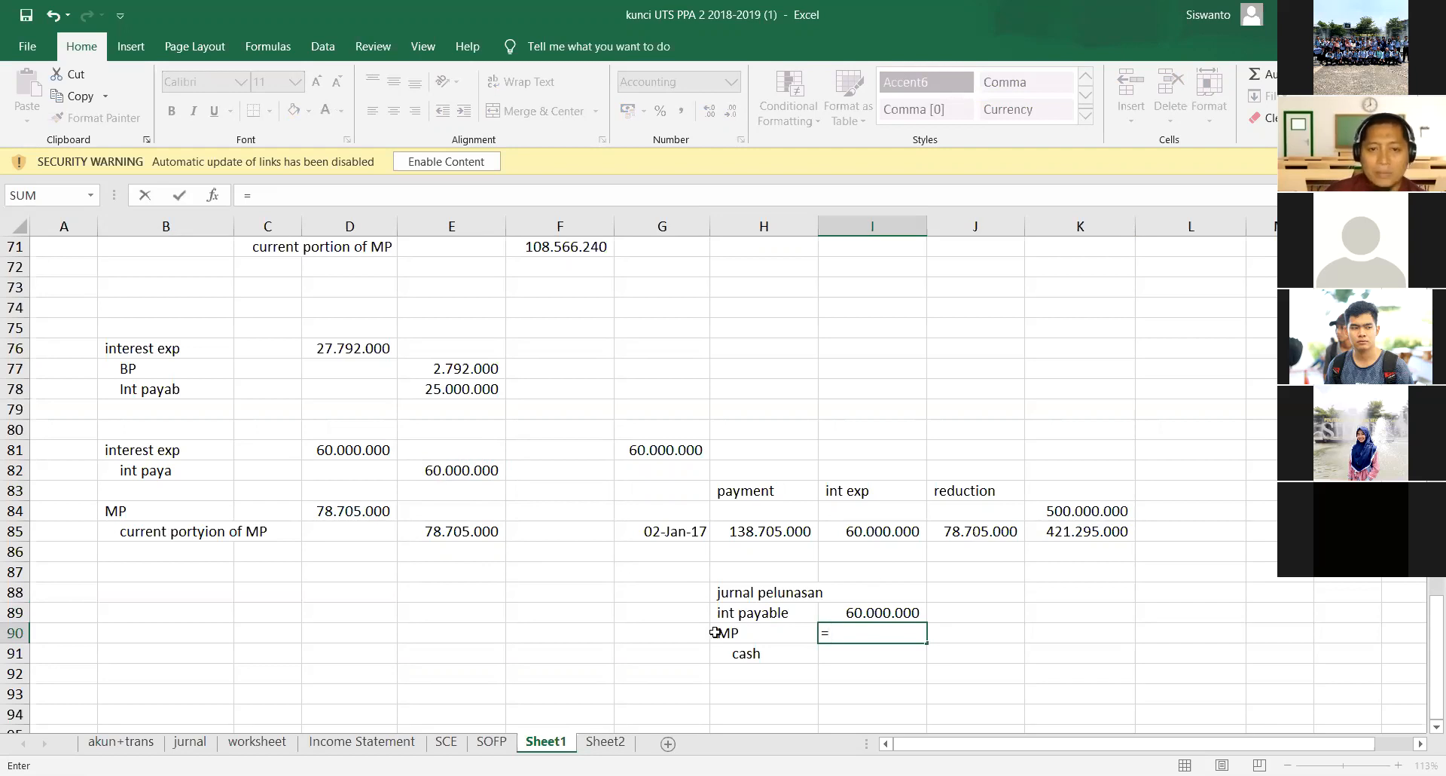
click(461, 534)
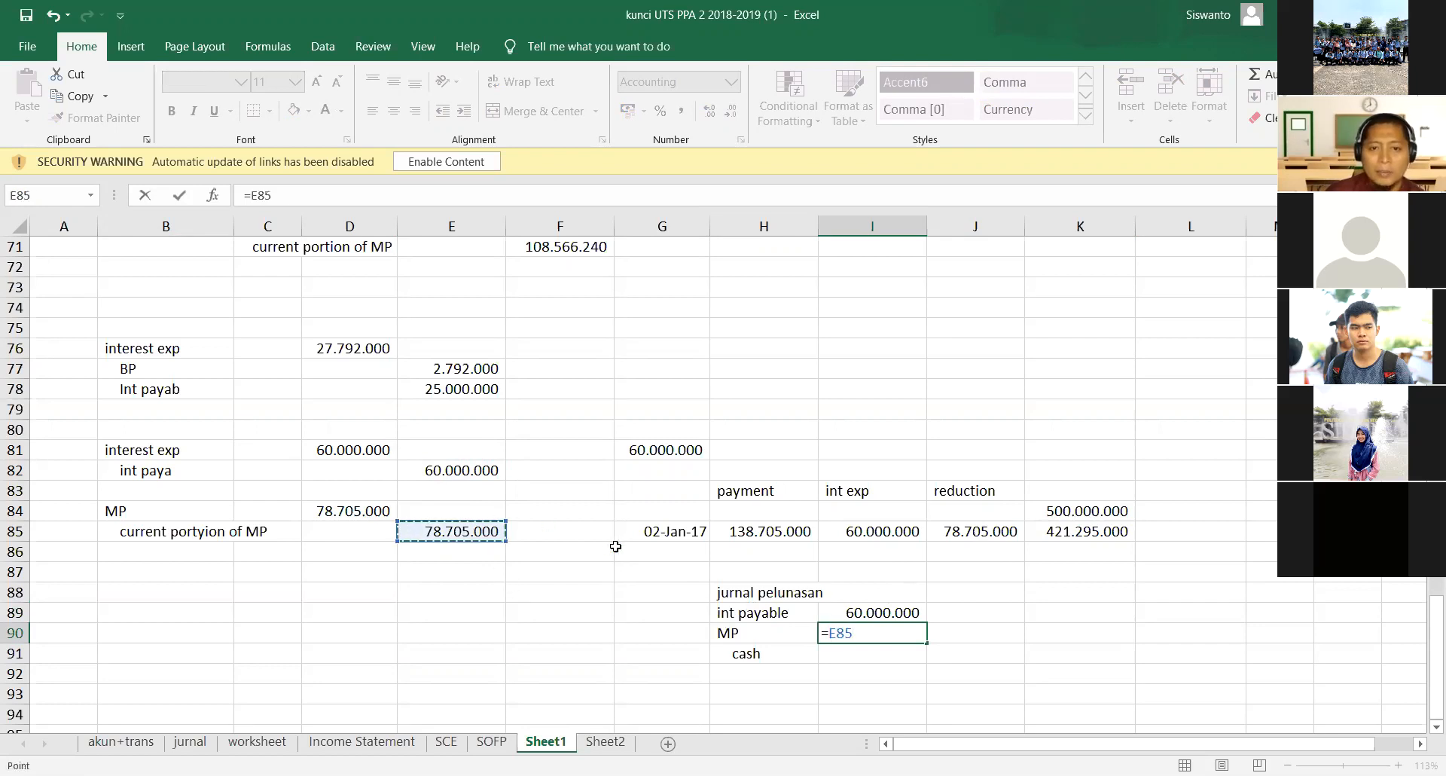
key(ctrl+Return)
- Insert current portion in front of the MP account name in H90
key(Left)
key(F2)
key(Home)
text(current portion)
key(Return)
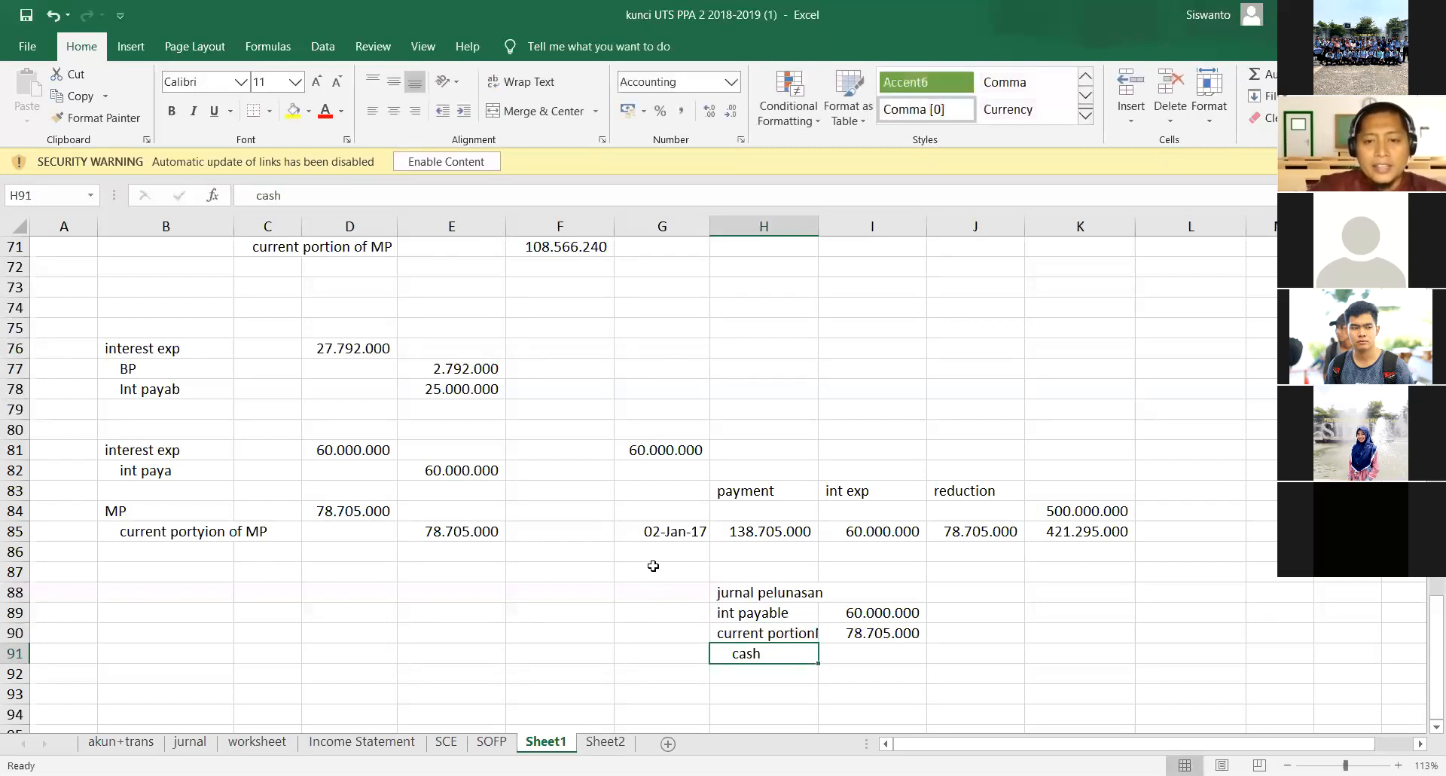
- Link the cash credit amount in J91 to the payment in H85
key(Right)
key(Right)
text(=)
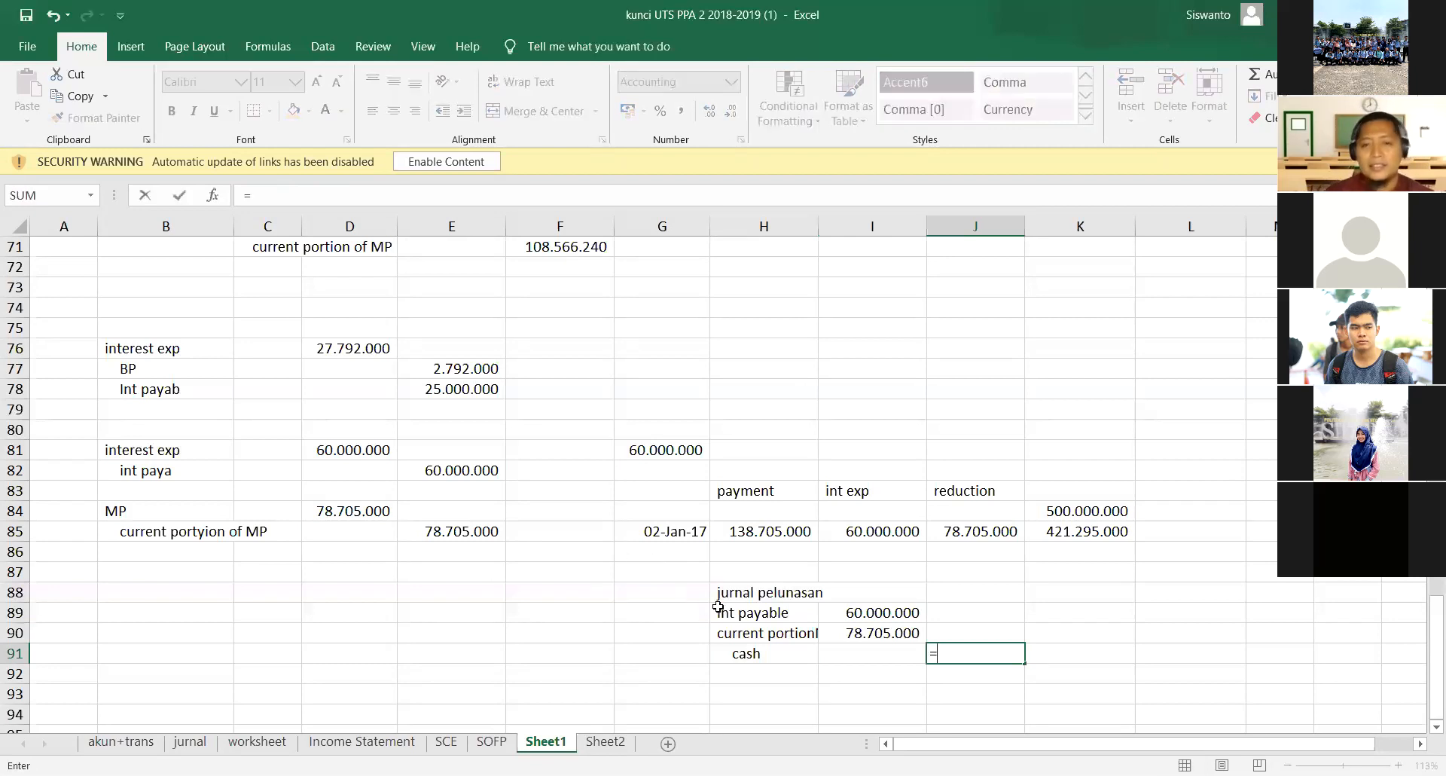
click(746, 525)
key(Return)
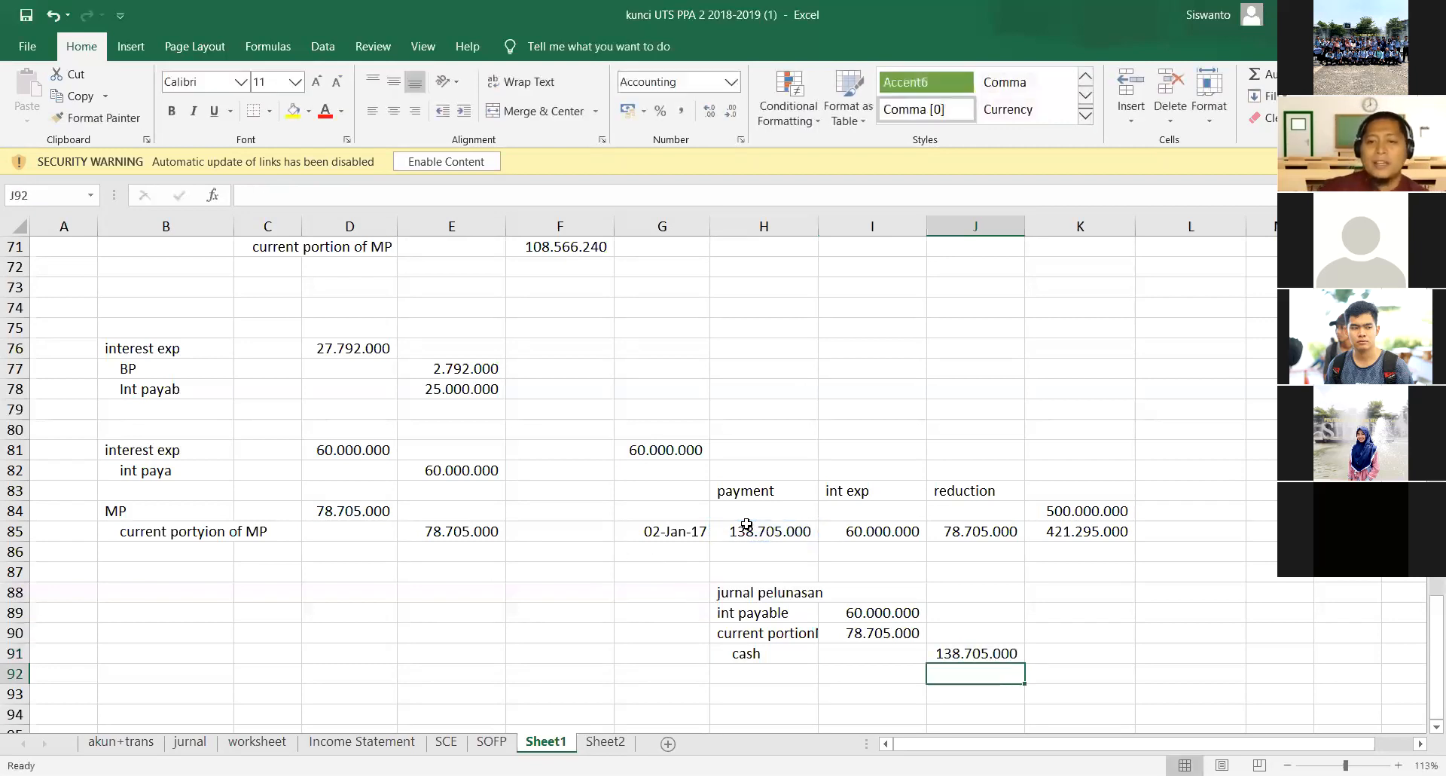
- Fill the jurnal pelunasan block H88:J92 with yellow
drag(753, 592, 958, 673)
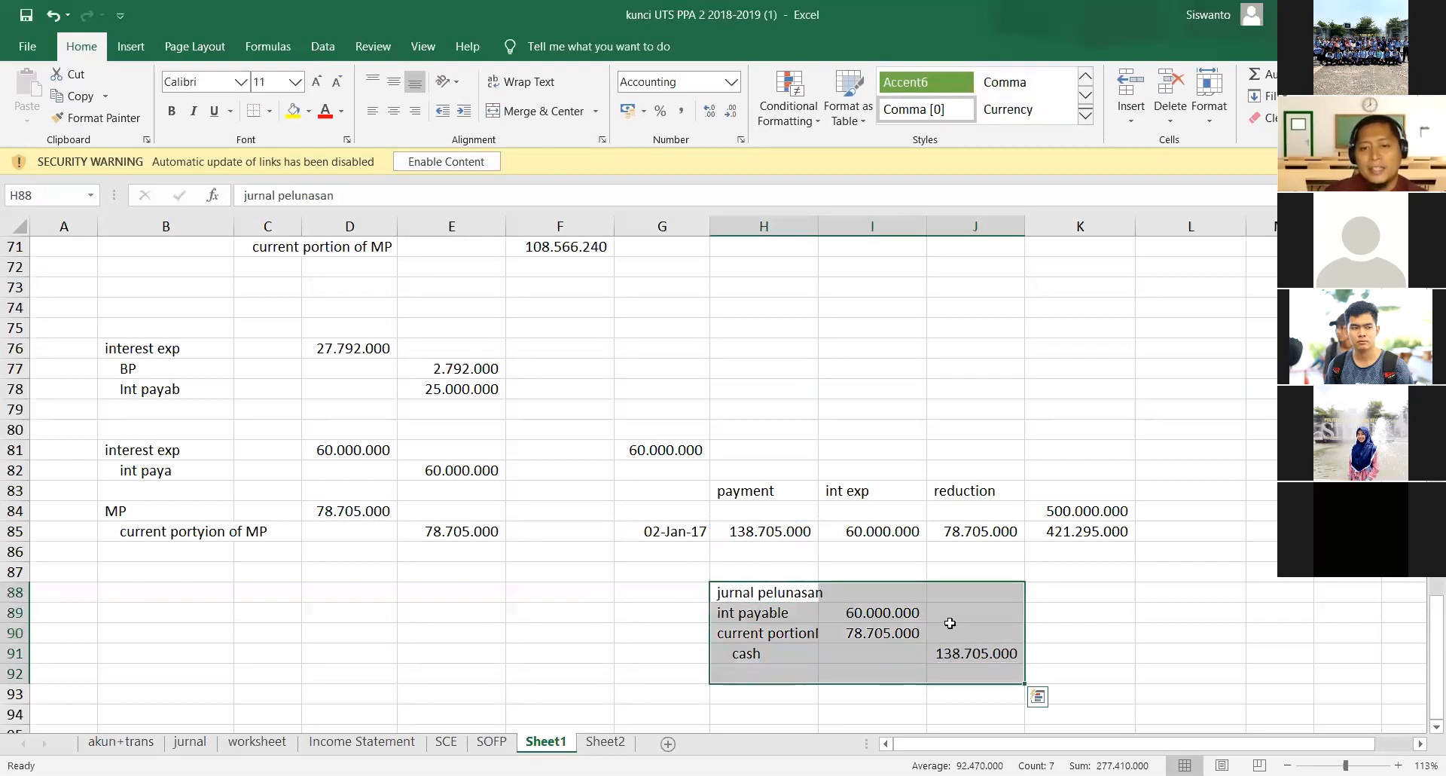
right_click(946, 618)
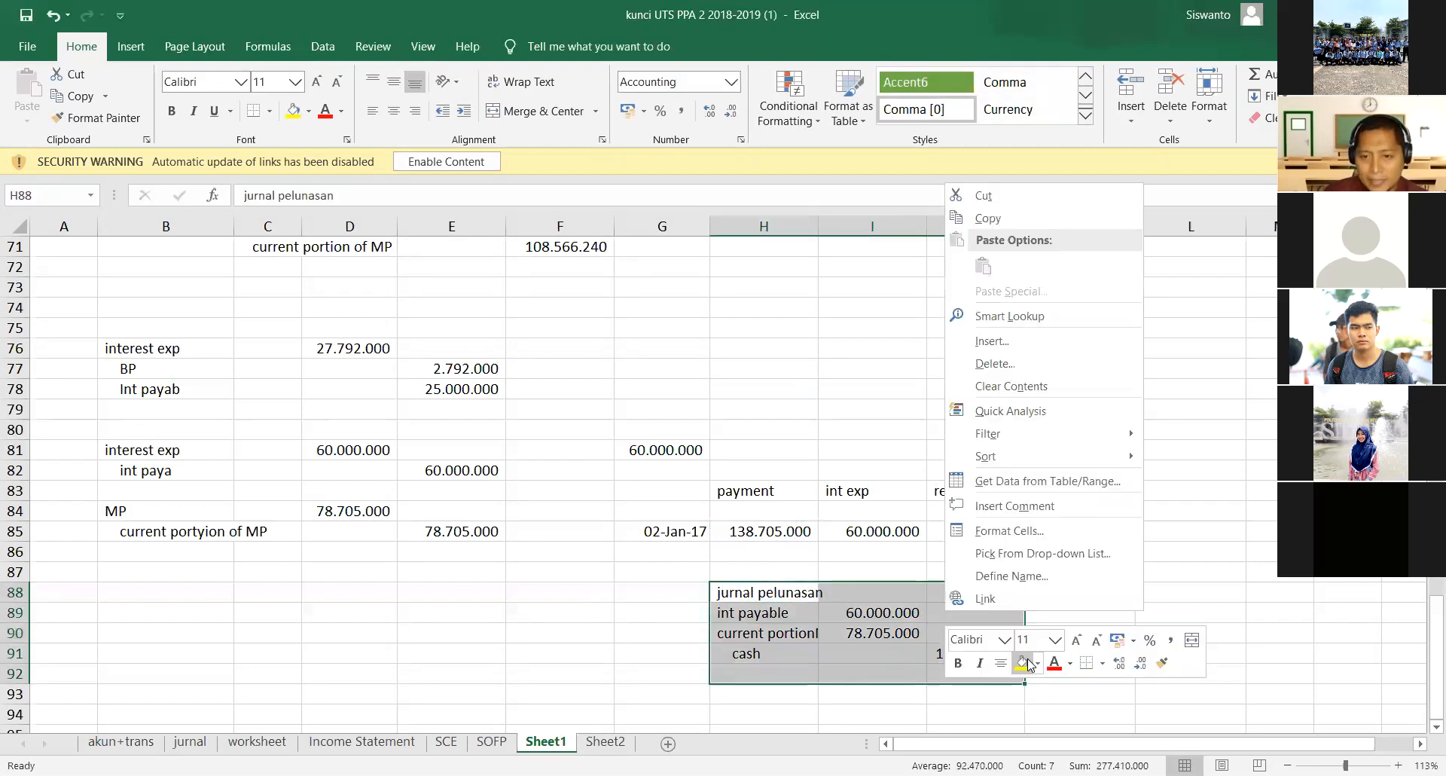
click(1022, 663)
click(1234, 589)
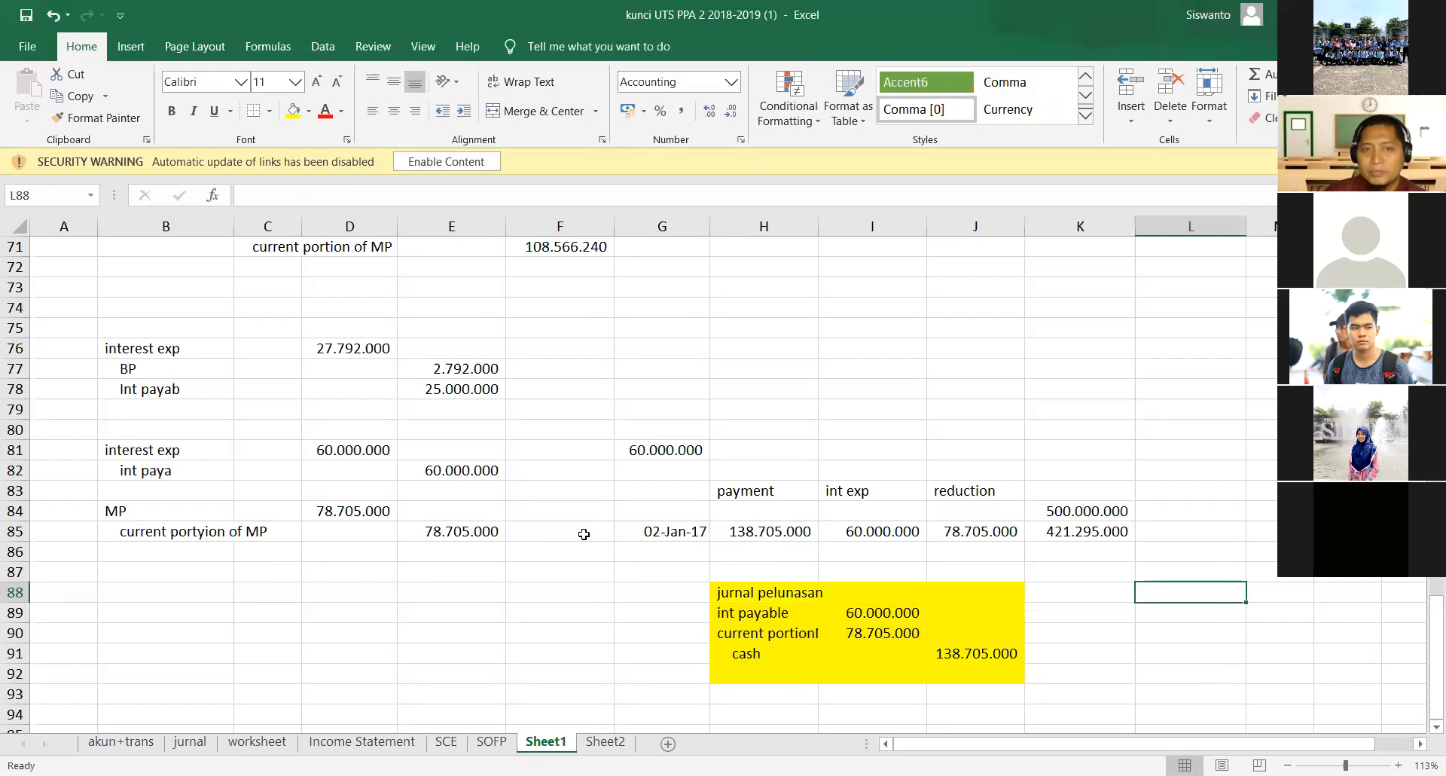
scroll(572, 536, down, 1)
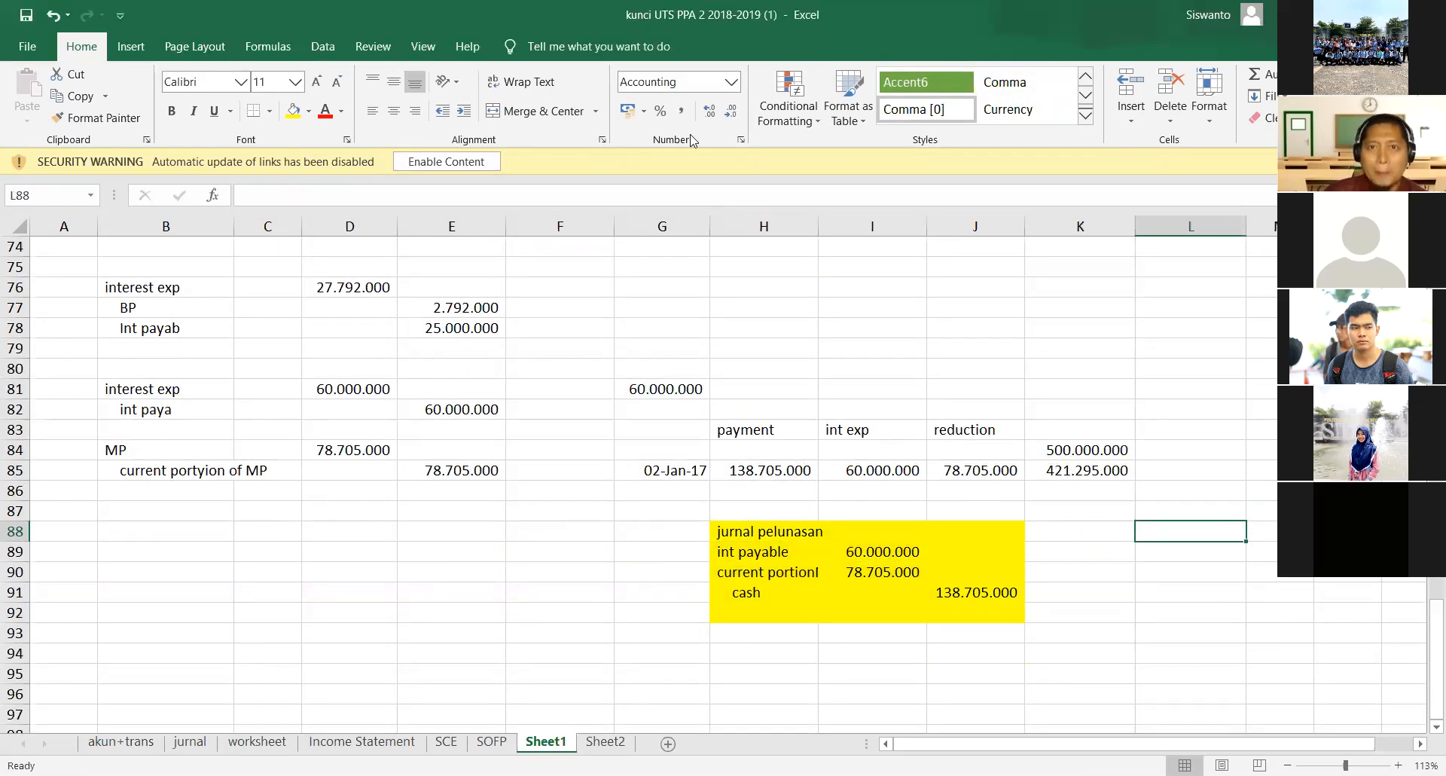
click(1277, 650)
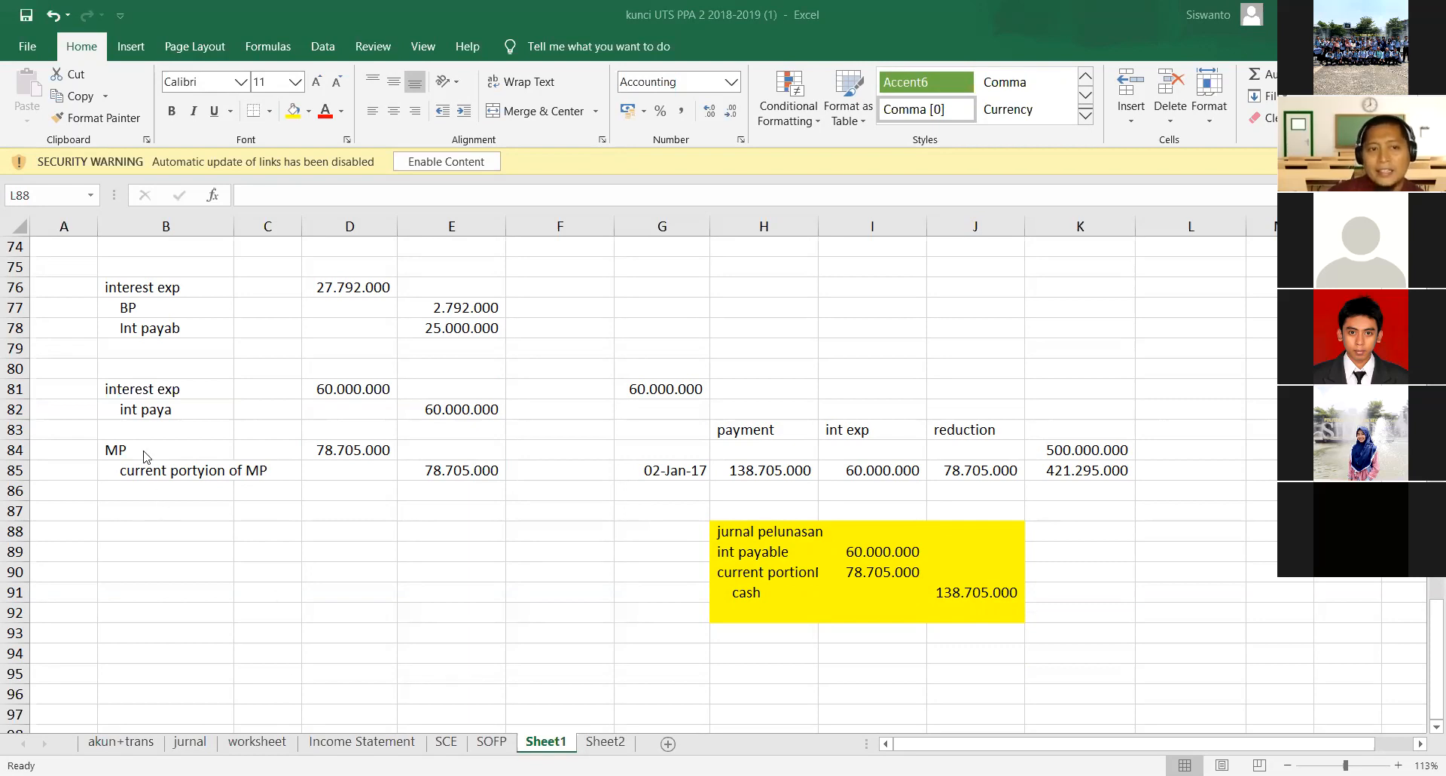
drag(162, 449, 461, 476)
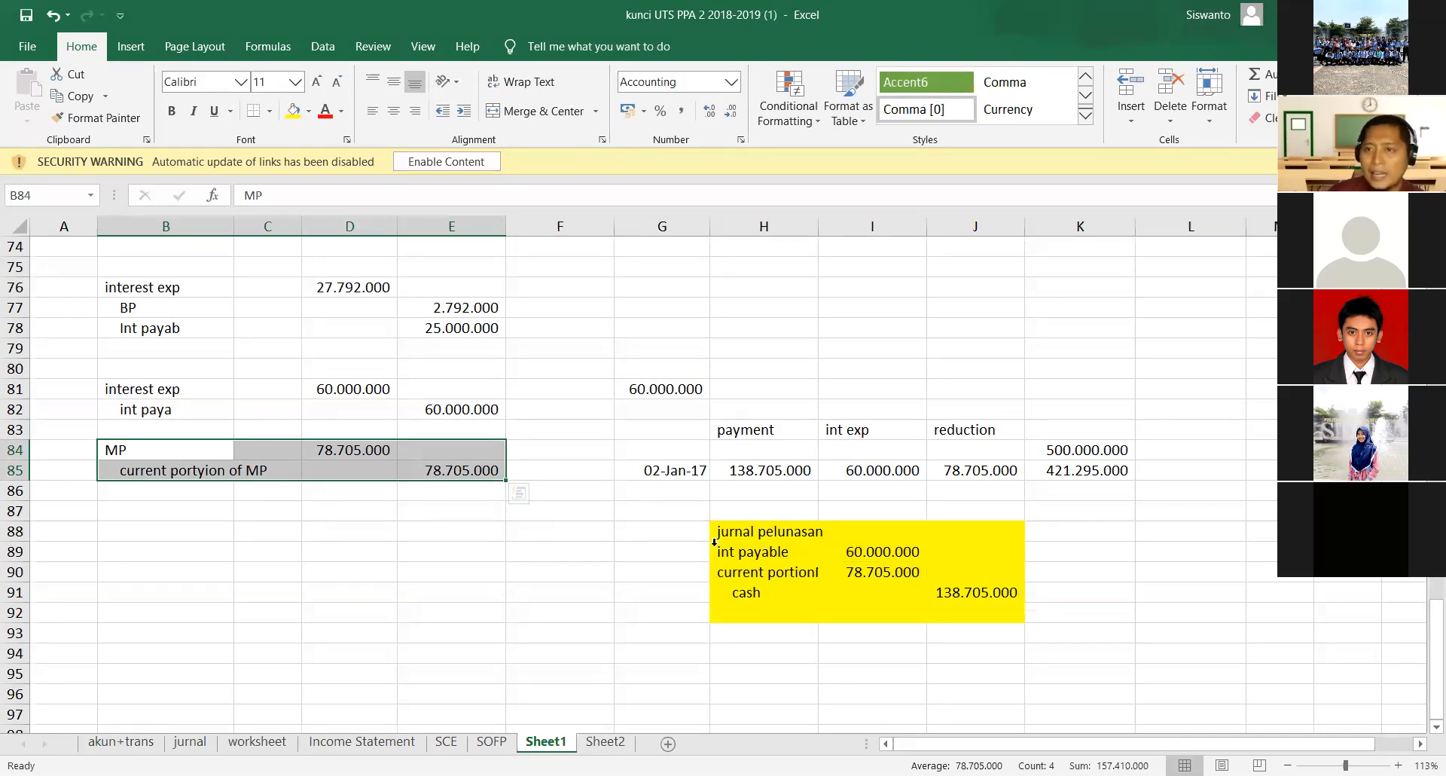
click(716, 143)
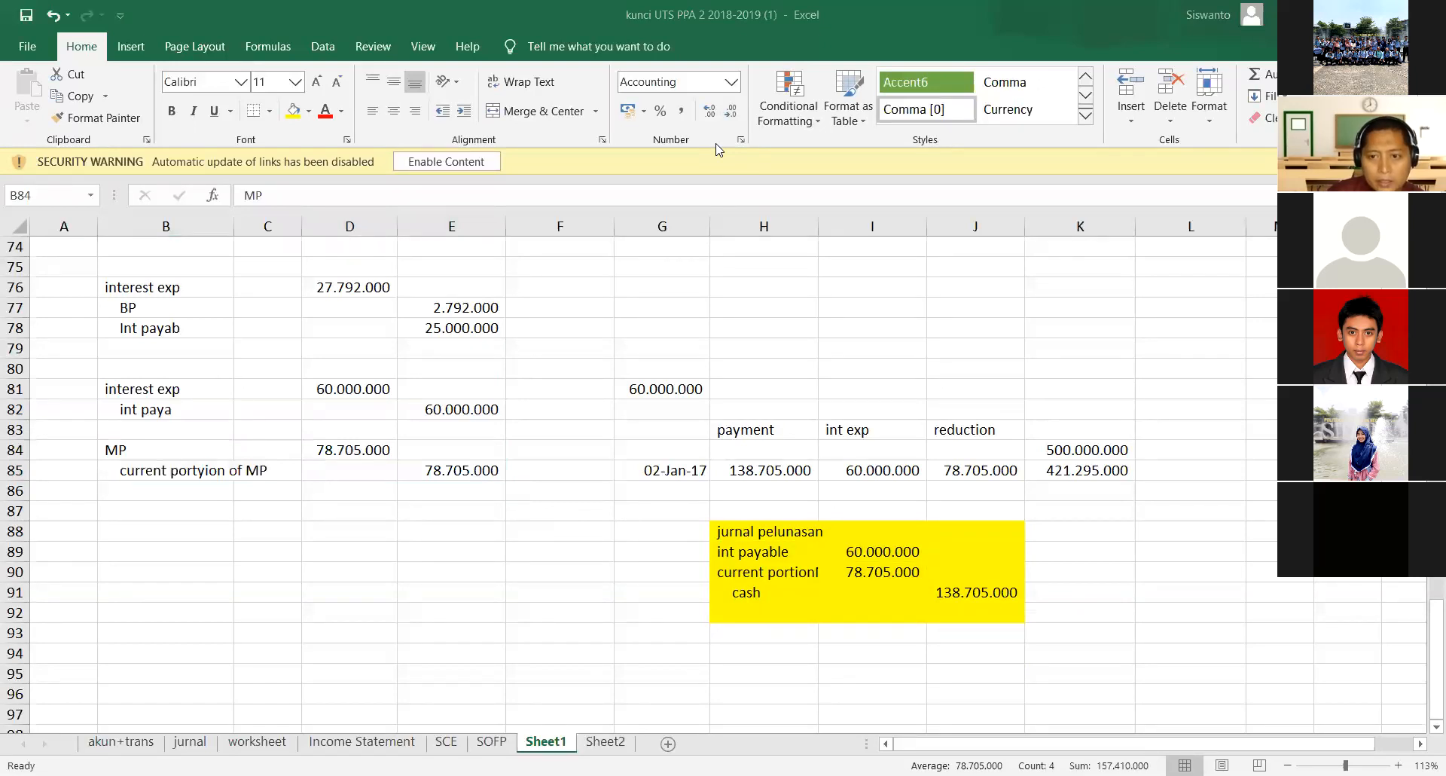
- Switch to Seesaw in the browser and open the unapproved items of the class 4-02 PPA2
key(alt+Tab)
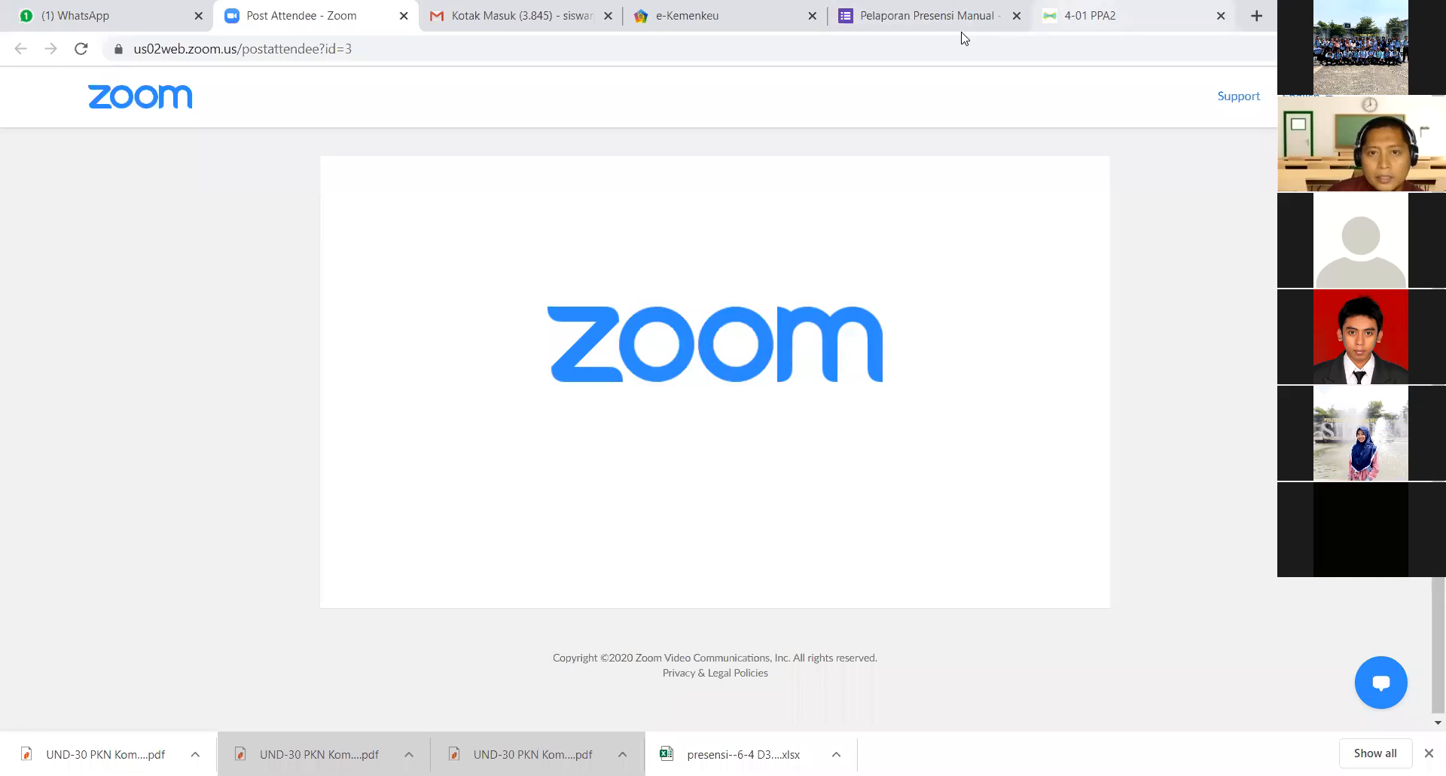
click(1085, 17)
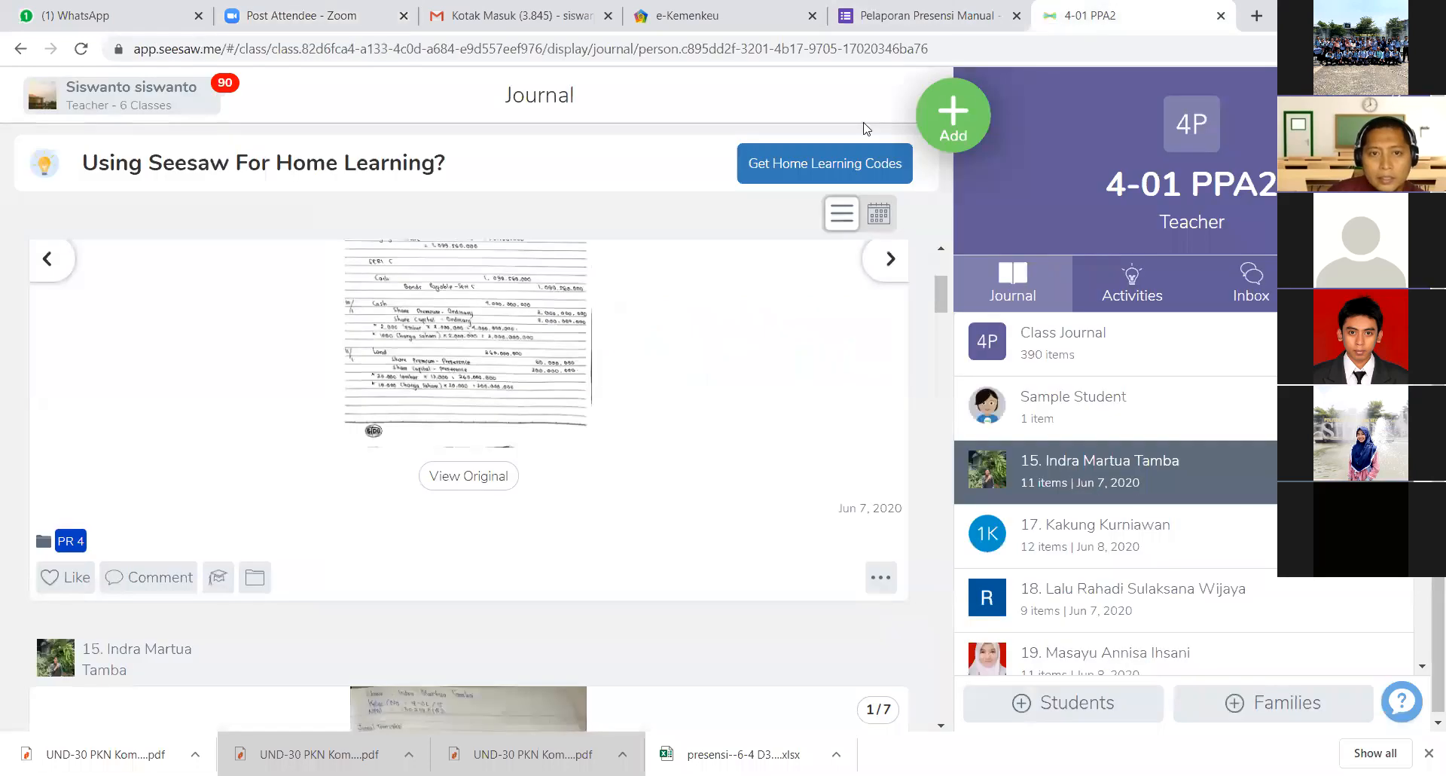
click(119, 102)
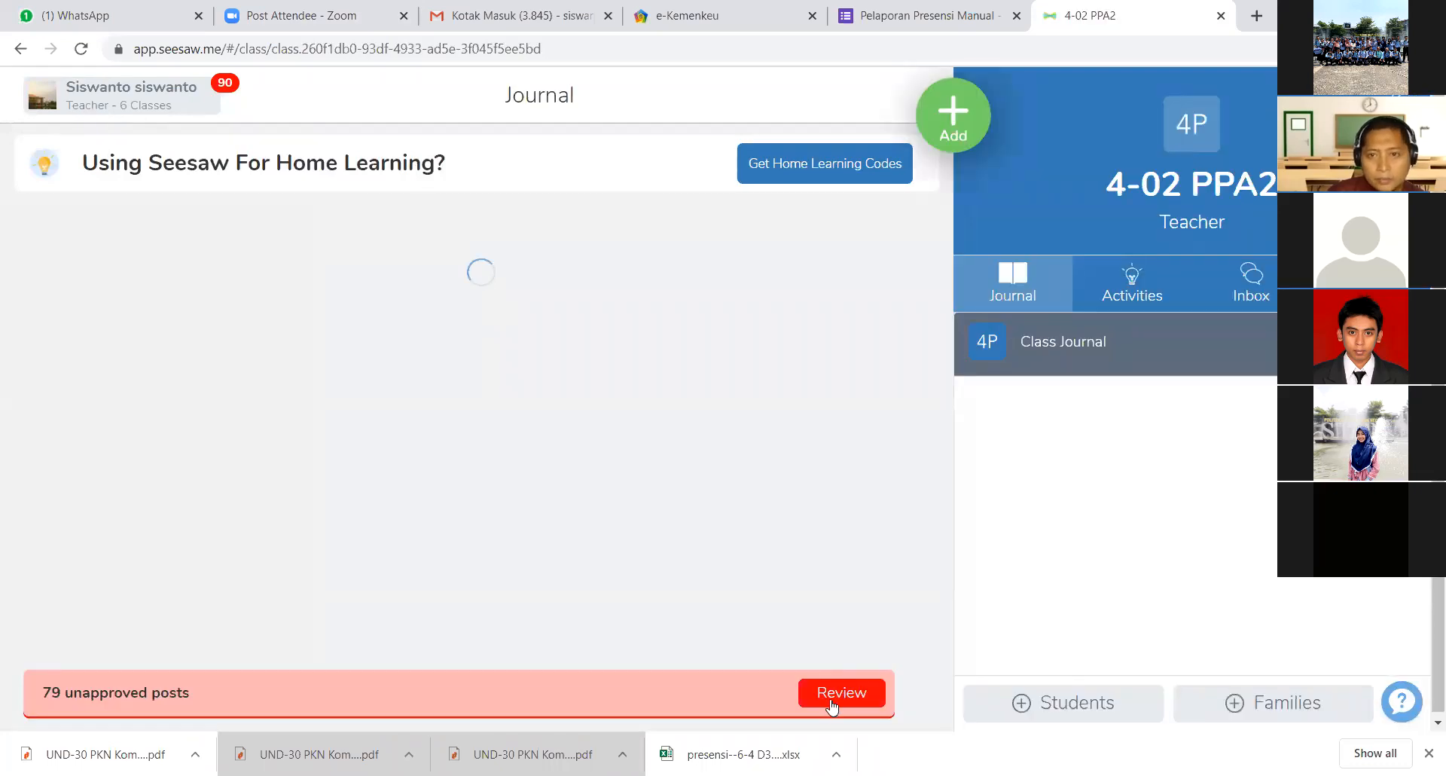
click(841, 686)
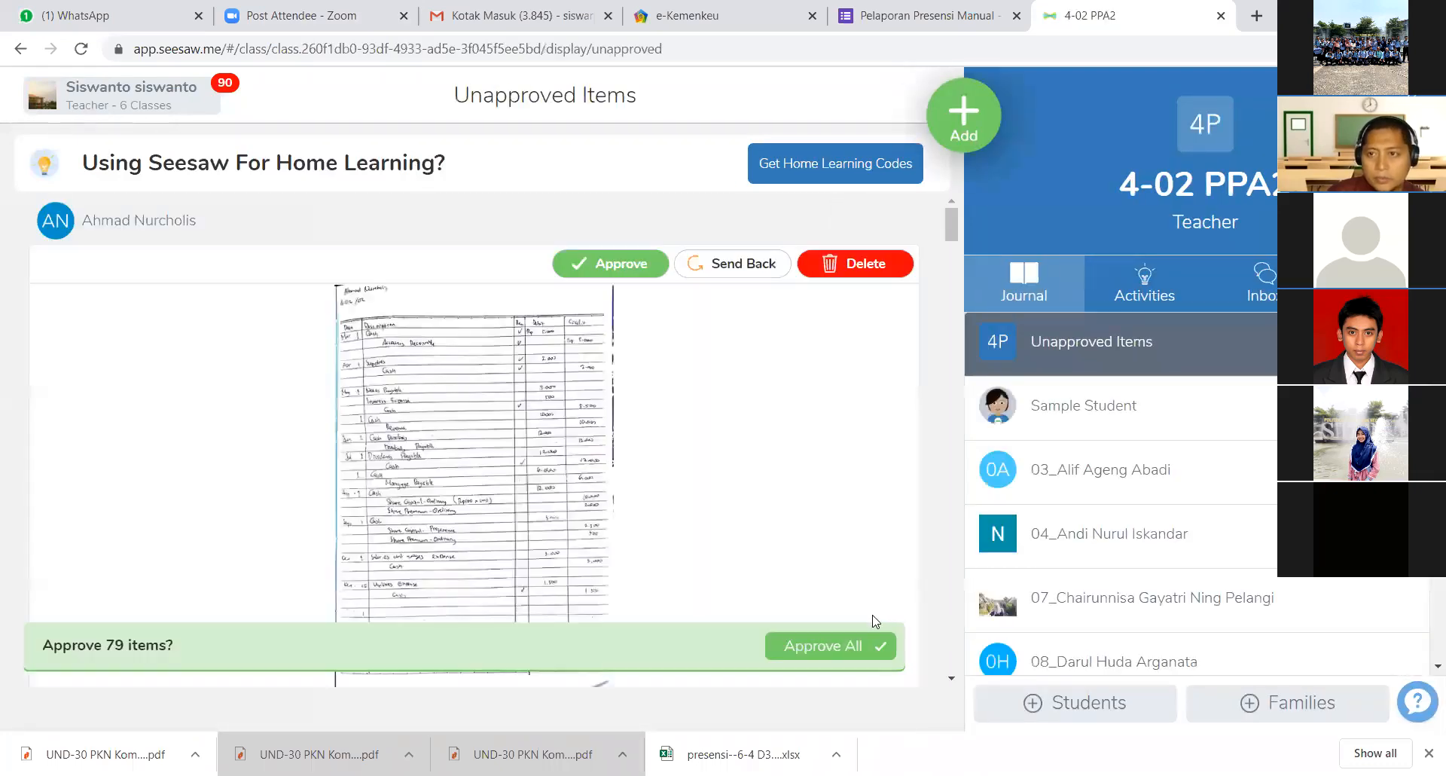
- Approve all unapproved student items in the class 4-02 PPA2 at once
click(833, 650)
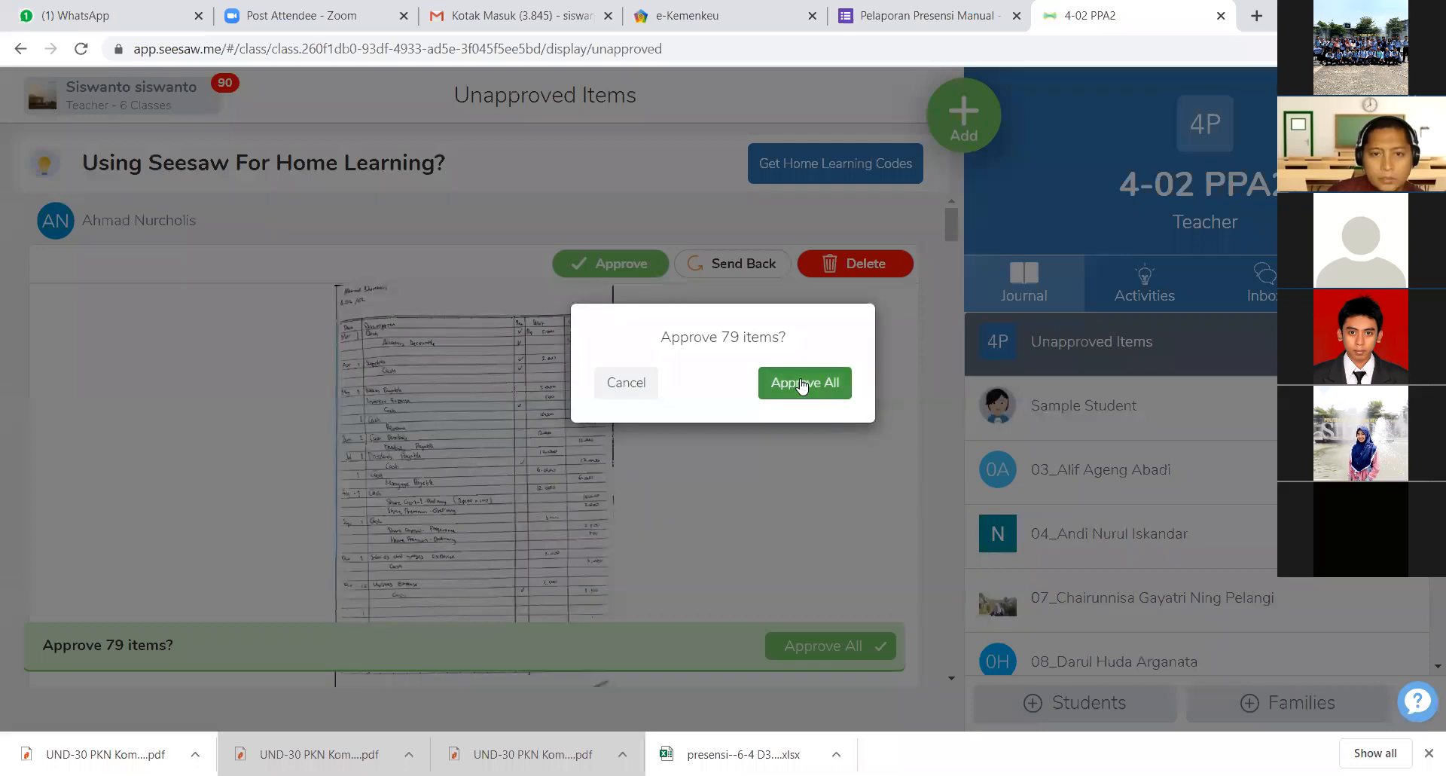
click(796, 387)
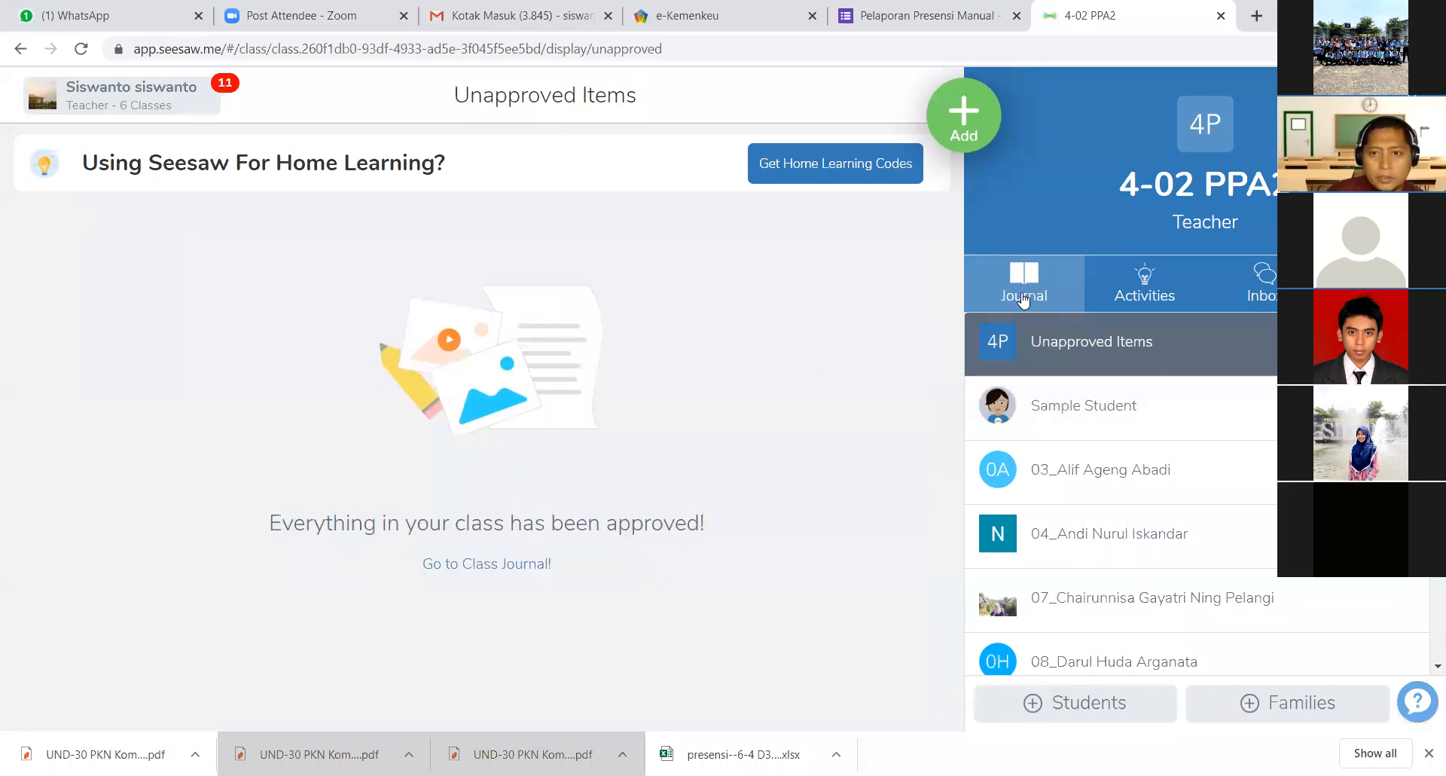
- Open the class journal of 4-02 PPA2 and look through the most recent student submissions
click(1023, 301)
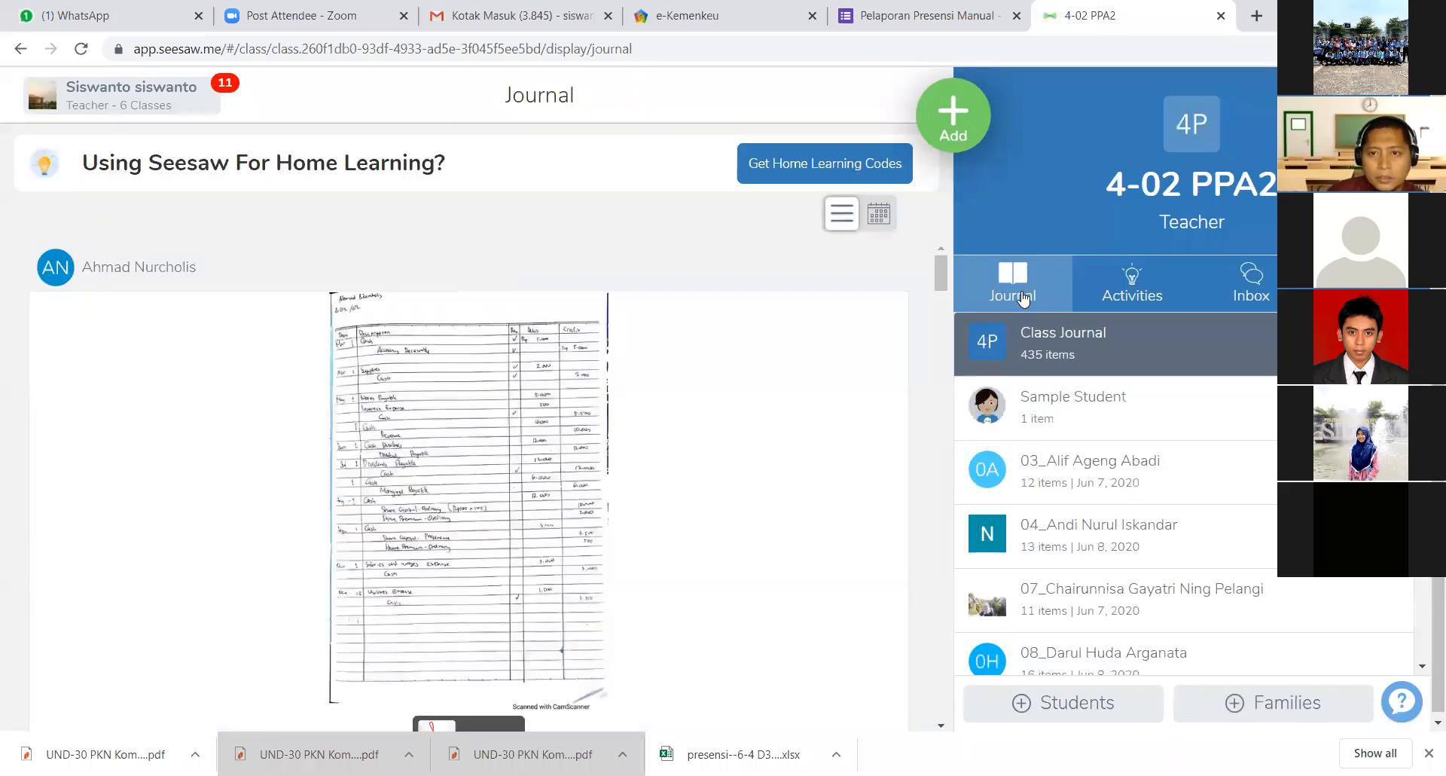
scroll(727, 474, down, 2)
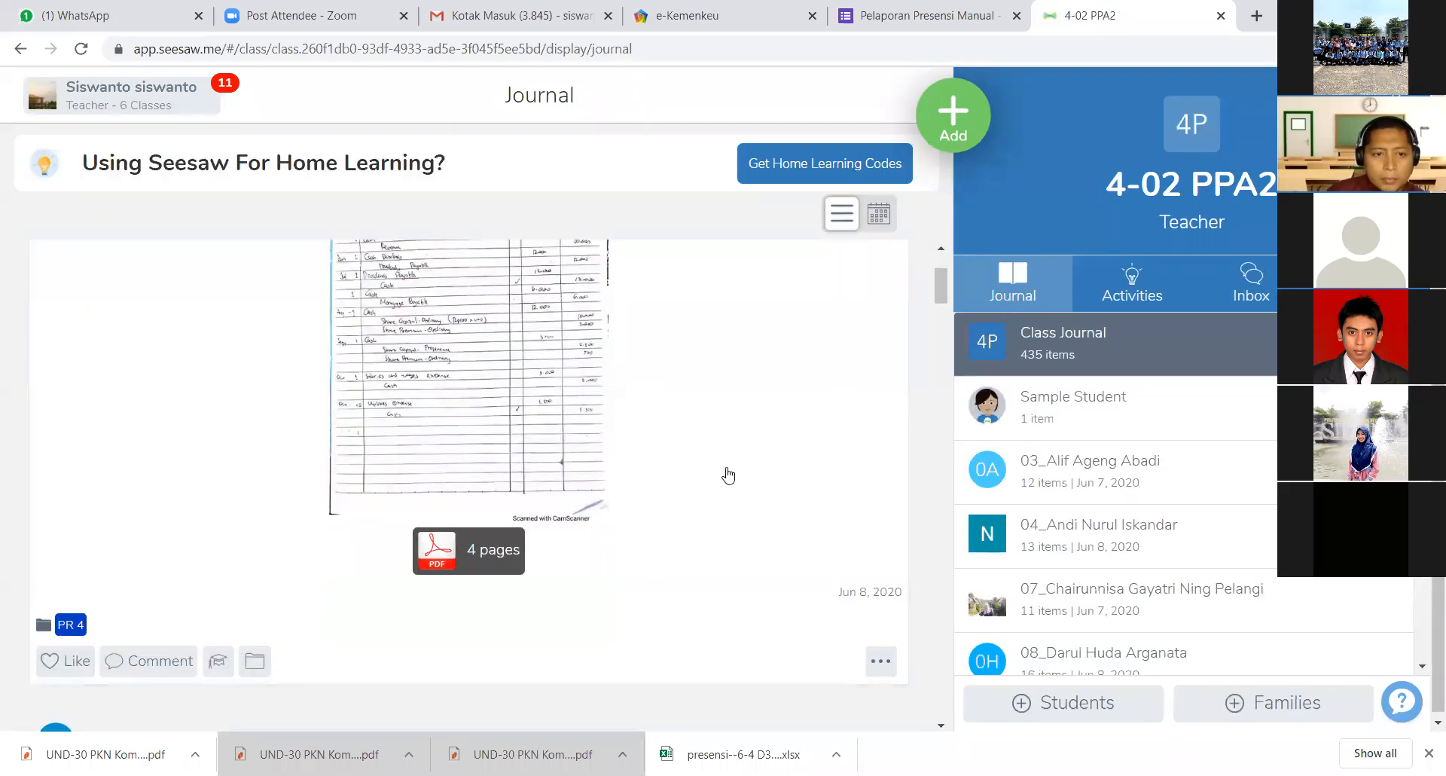
scroll(728, 474, down, 2)
scroll(728, 475, down, 8)
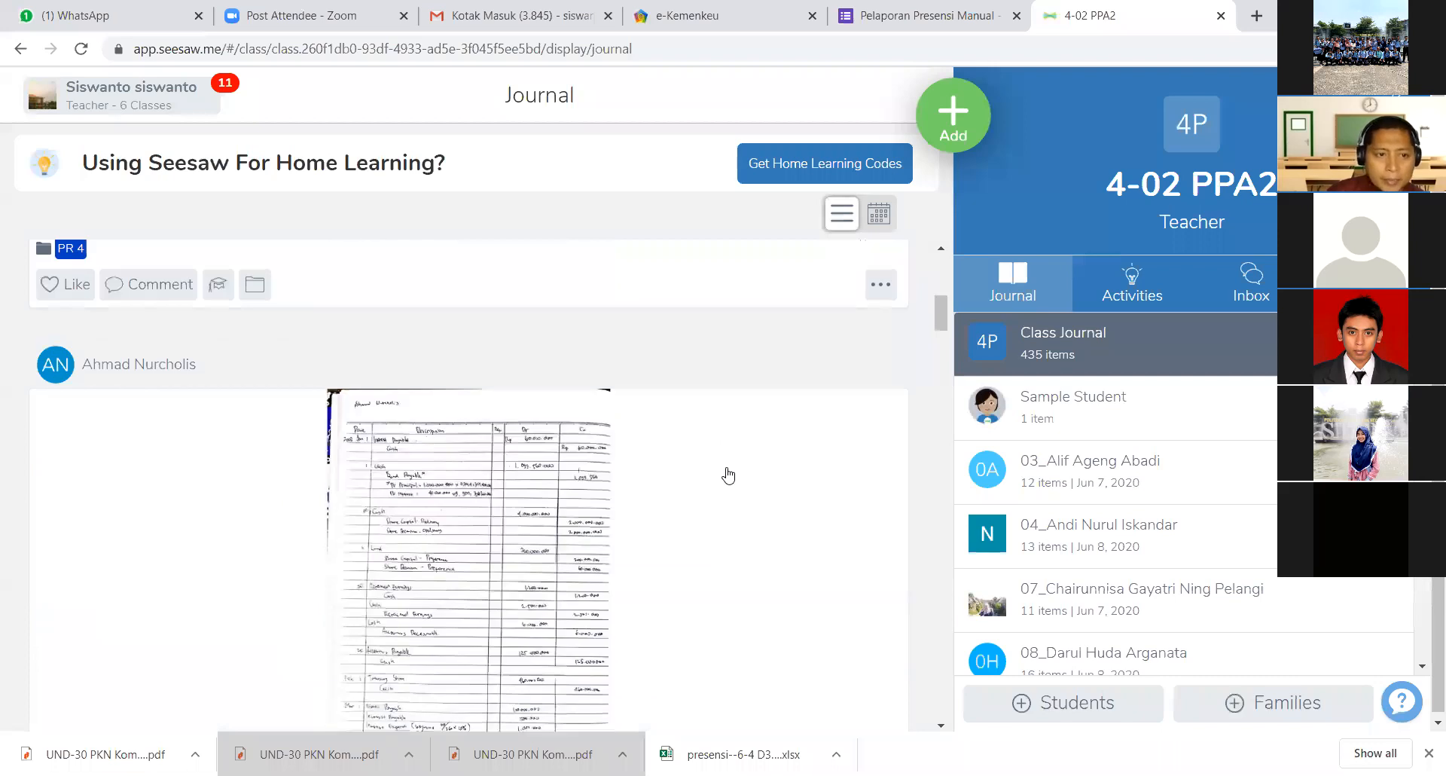
click(1017, 415)
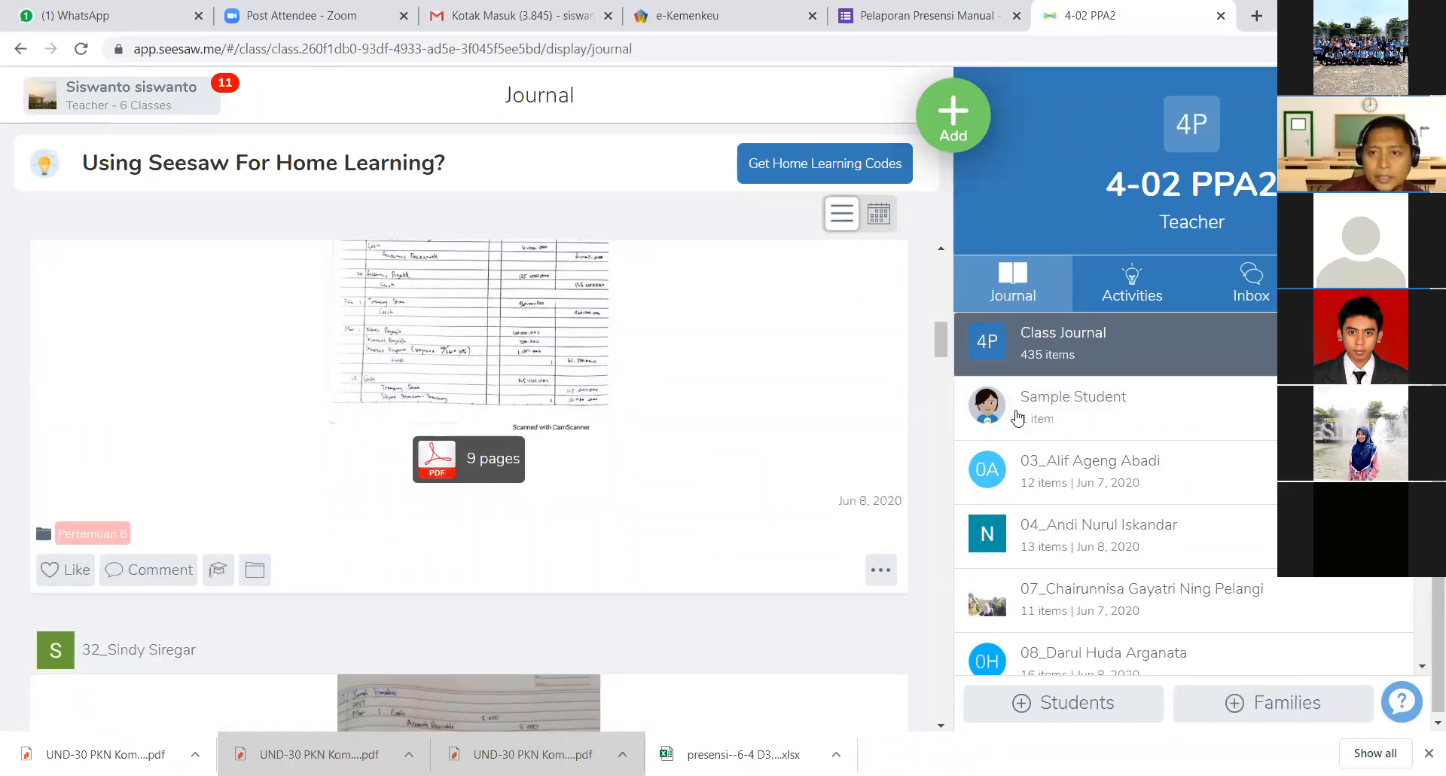
- Filter the class journal by the Pertemuan 3 folder and look through its submissions
click(1388, 345)
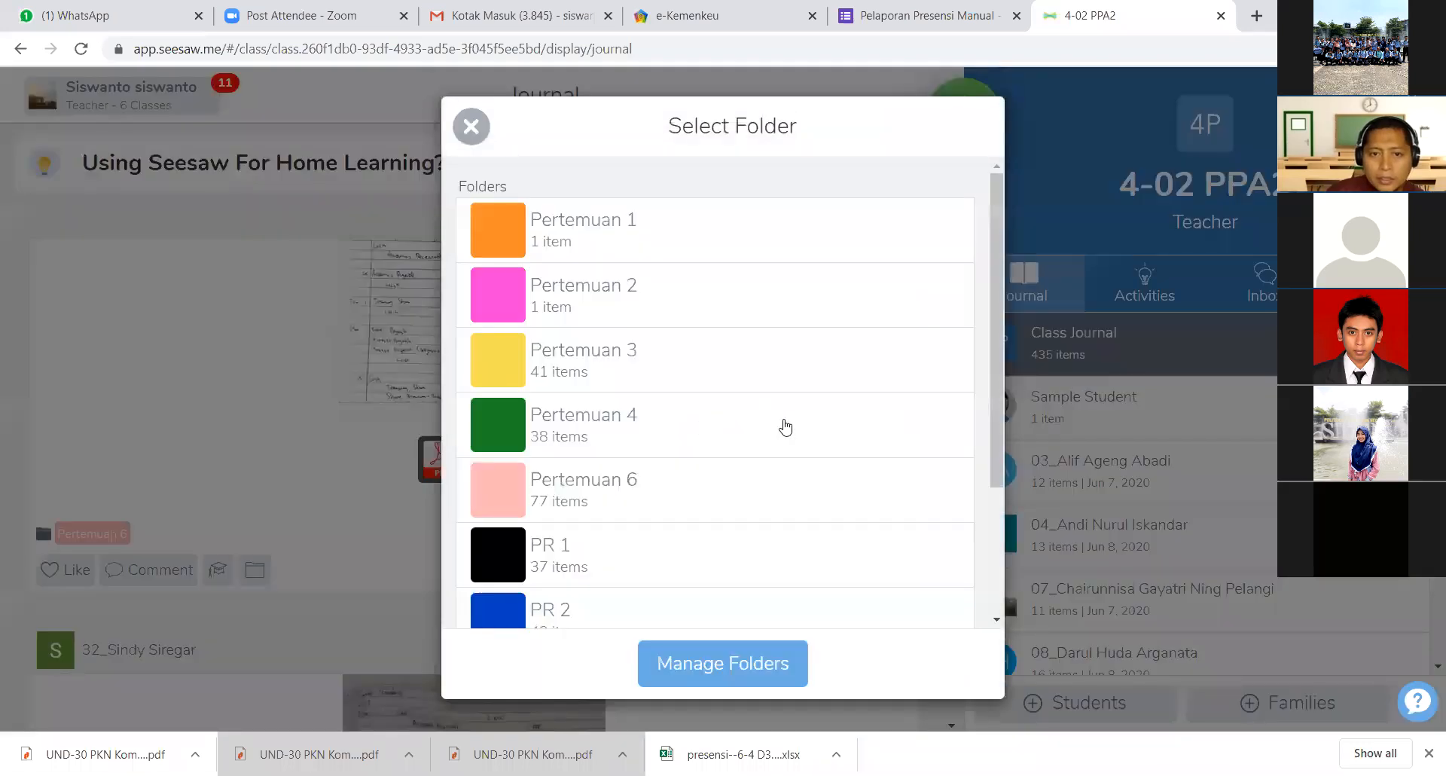
click(727, 374)
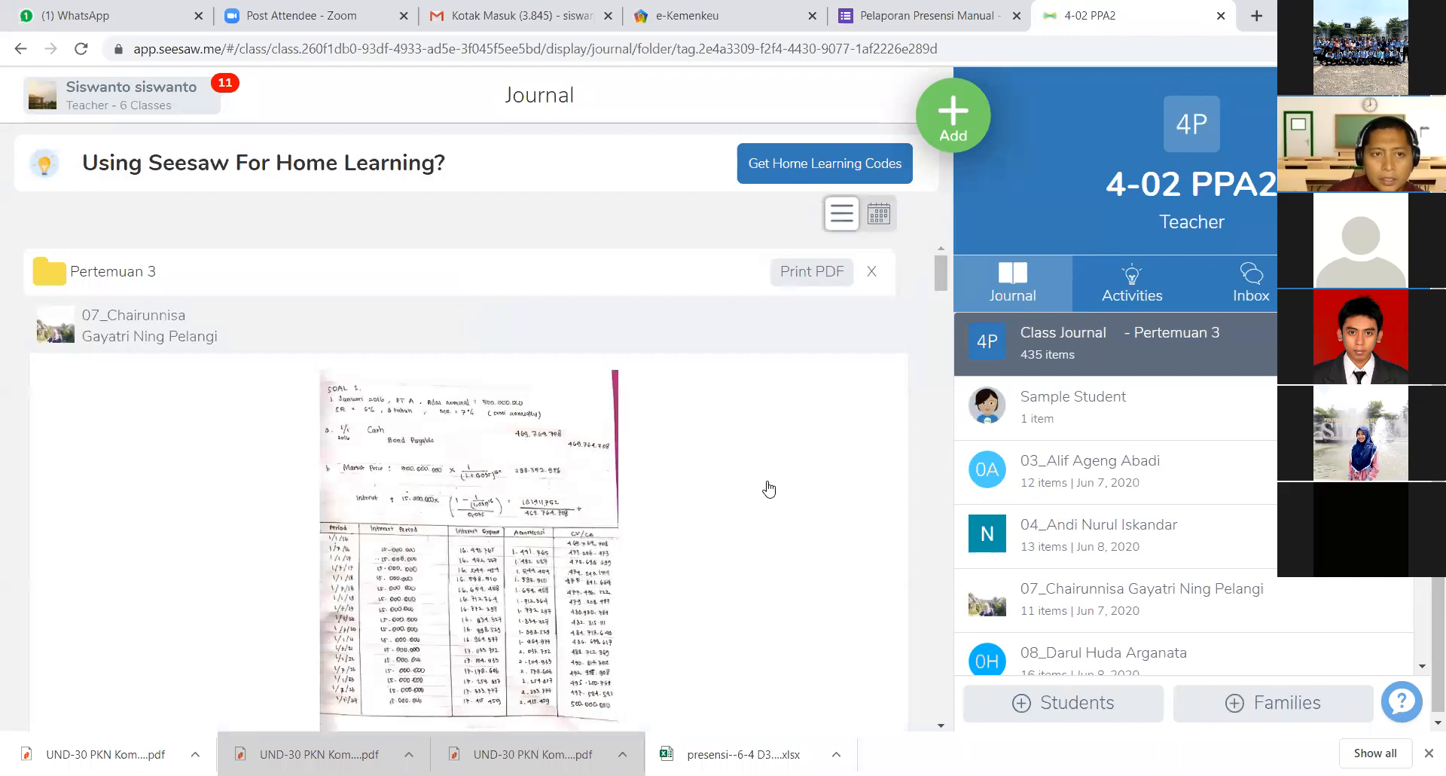
scroll(769, 489, down, 2)
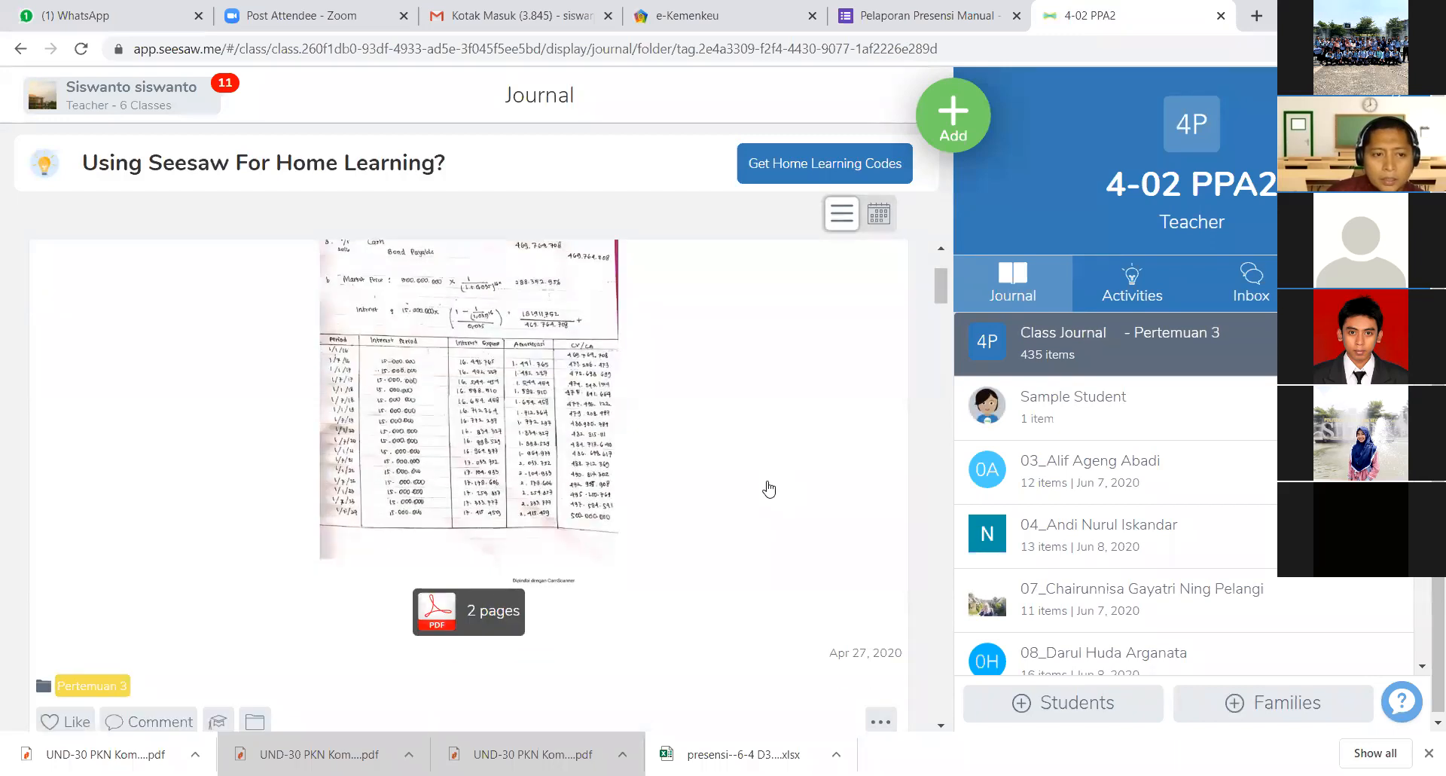
scroll(769, 488, down, 4)
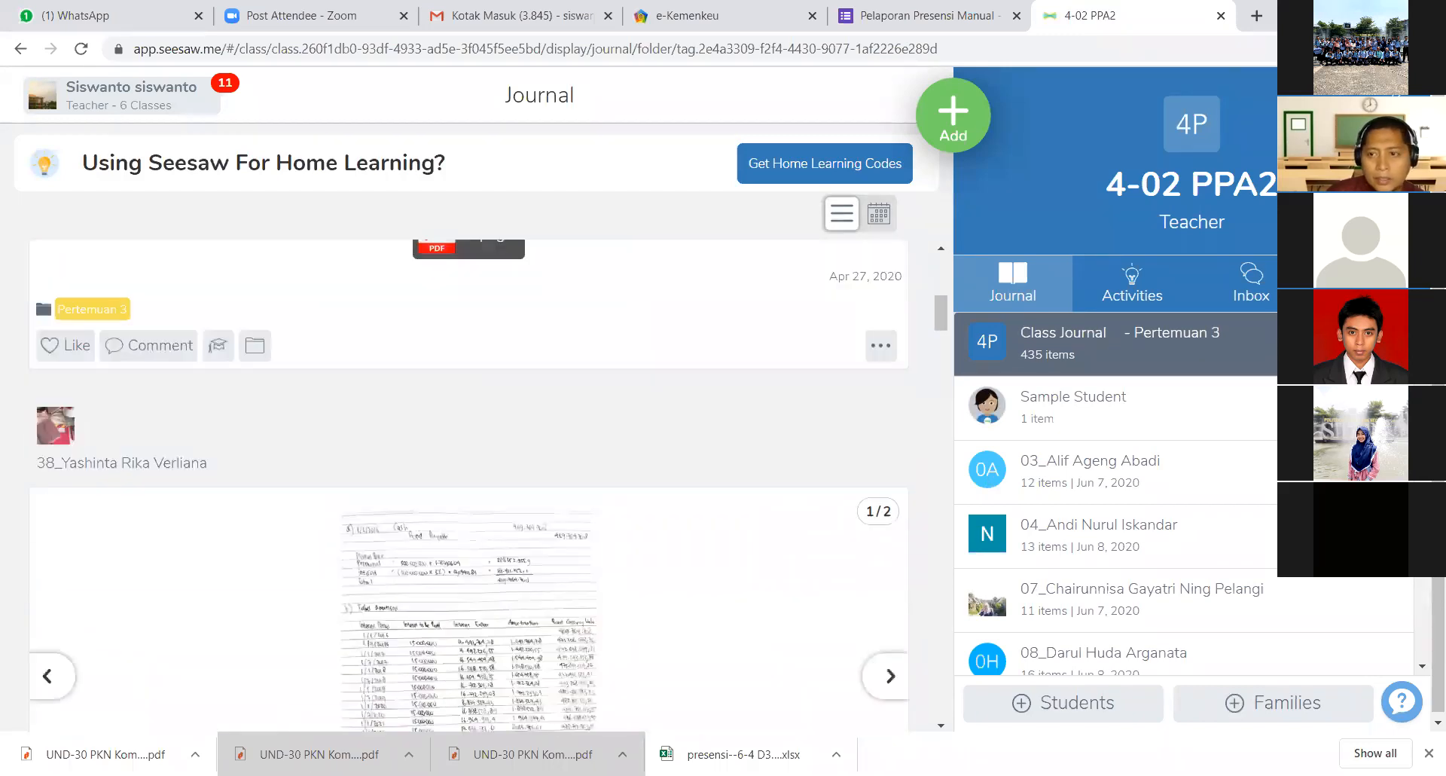
scroll(769, 488, up, 1)
- Change the class journal's folder filter to PR 3
click(1112, 367)
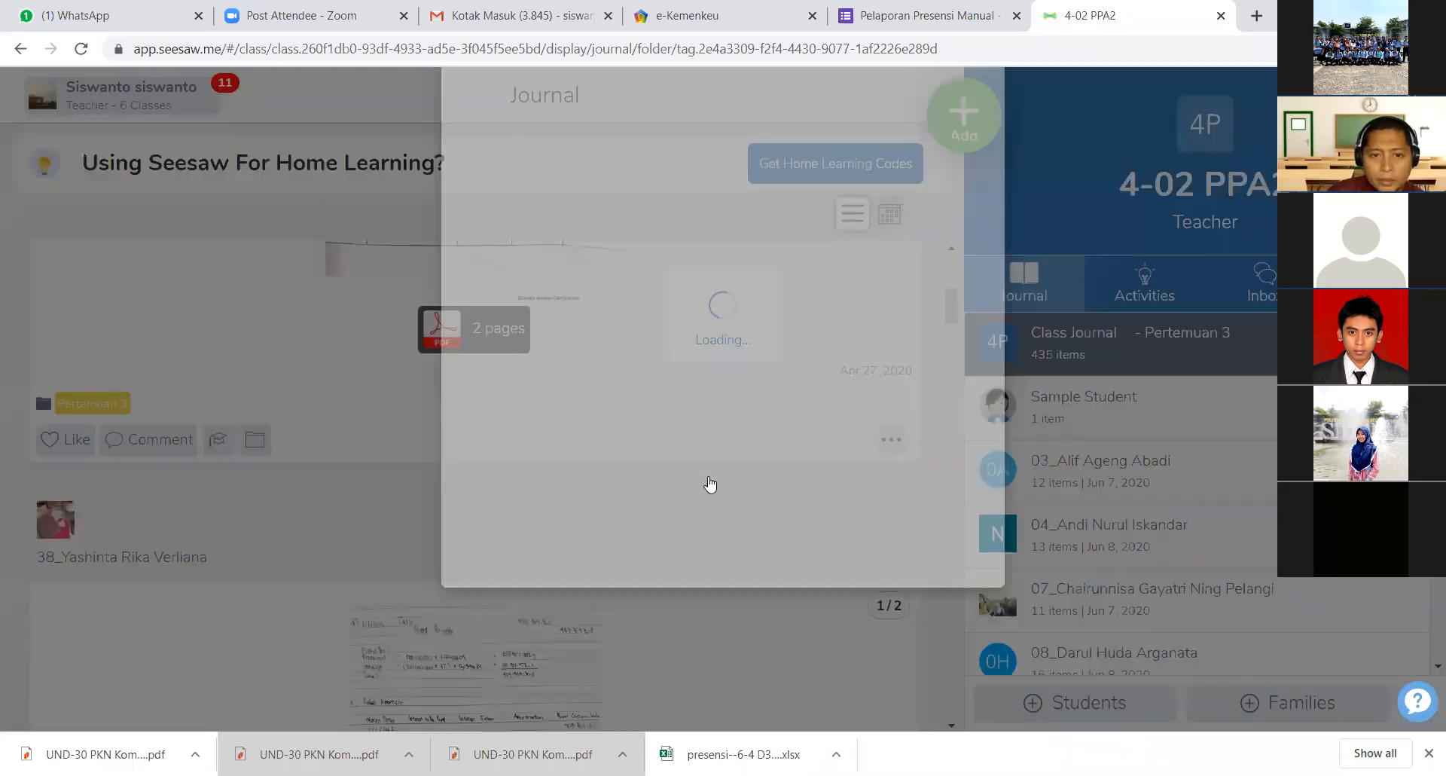
scroll(700, 500, down, 3)
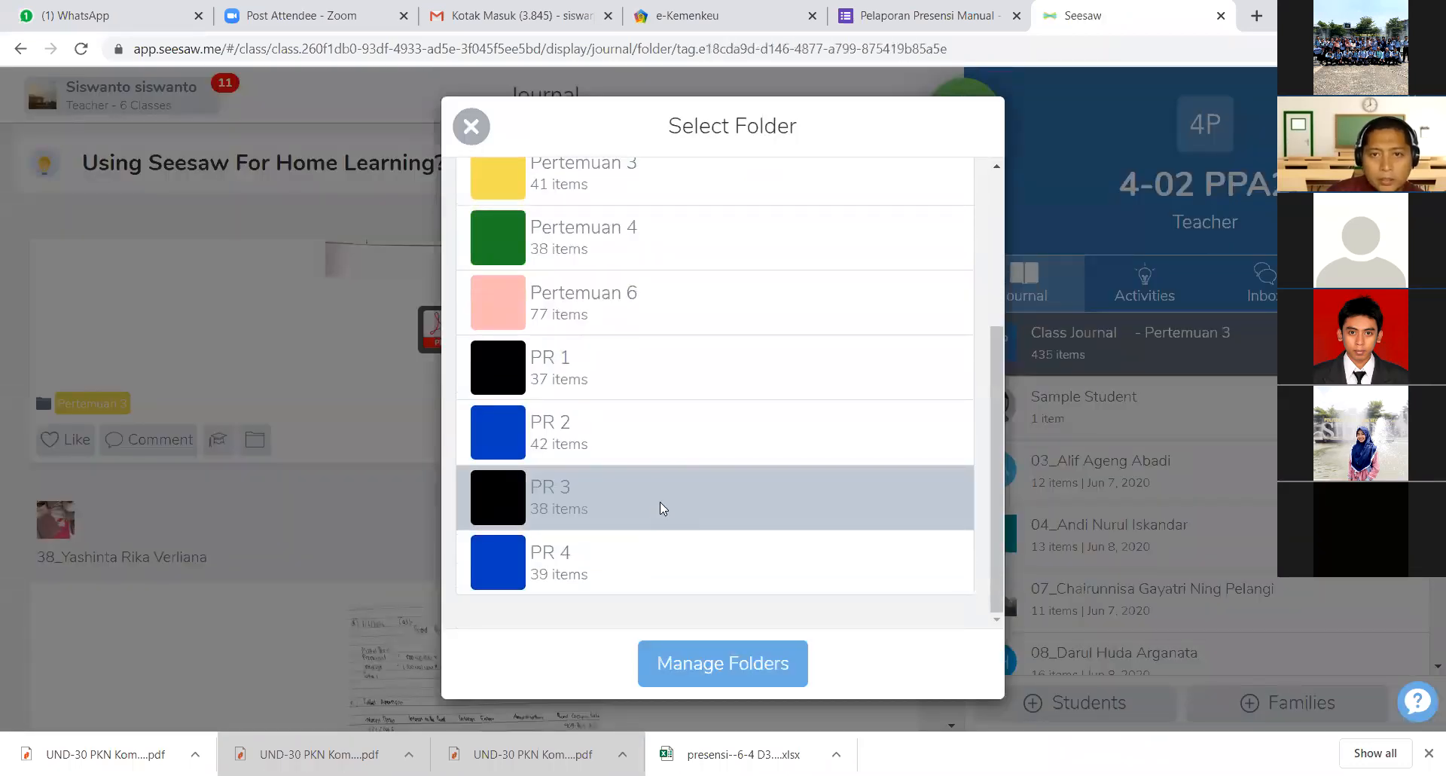
click(660, 502)
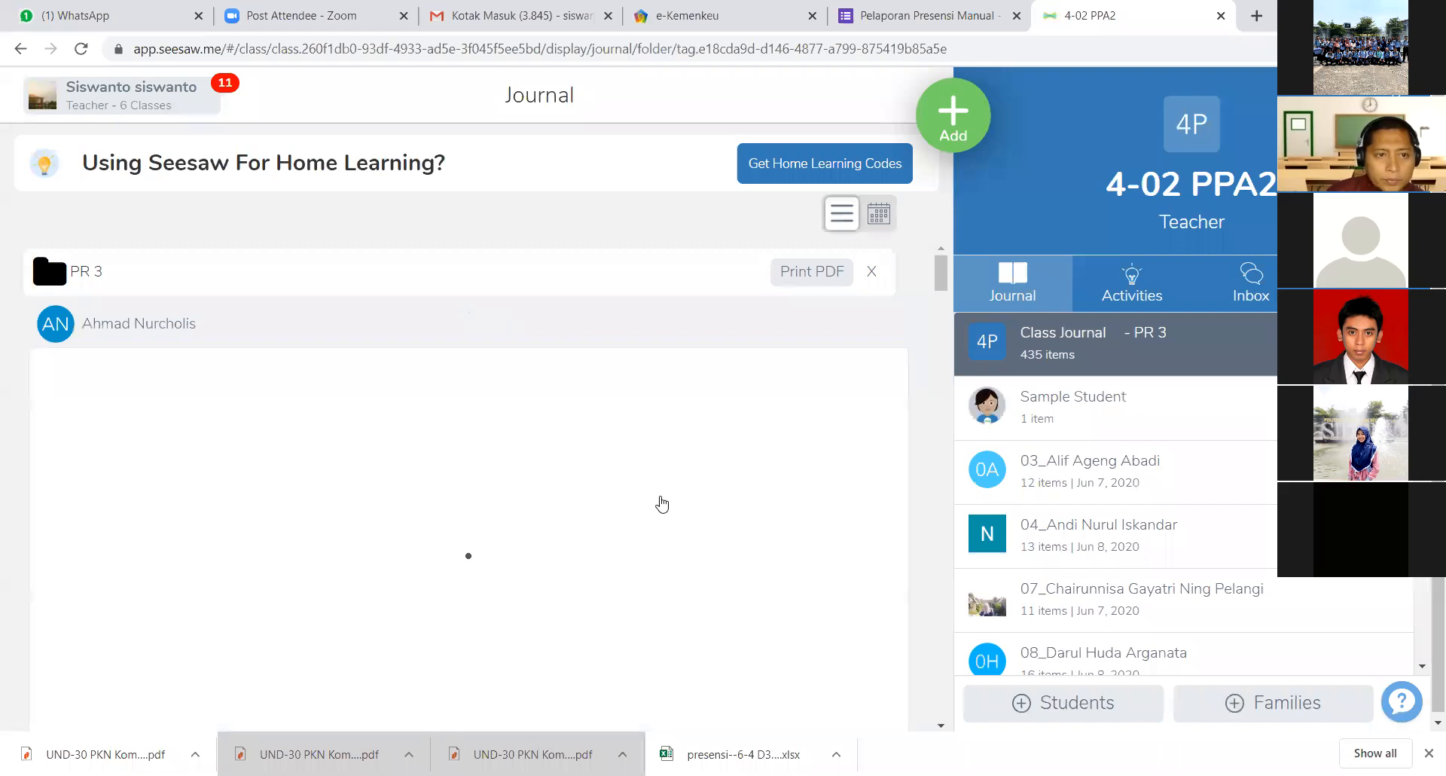
- Open the first student's 12-page PR 3 submission and look through the journal entries up to the worksheet page
scroll(658, 503, down, 2)
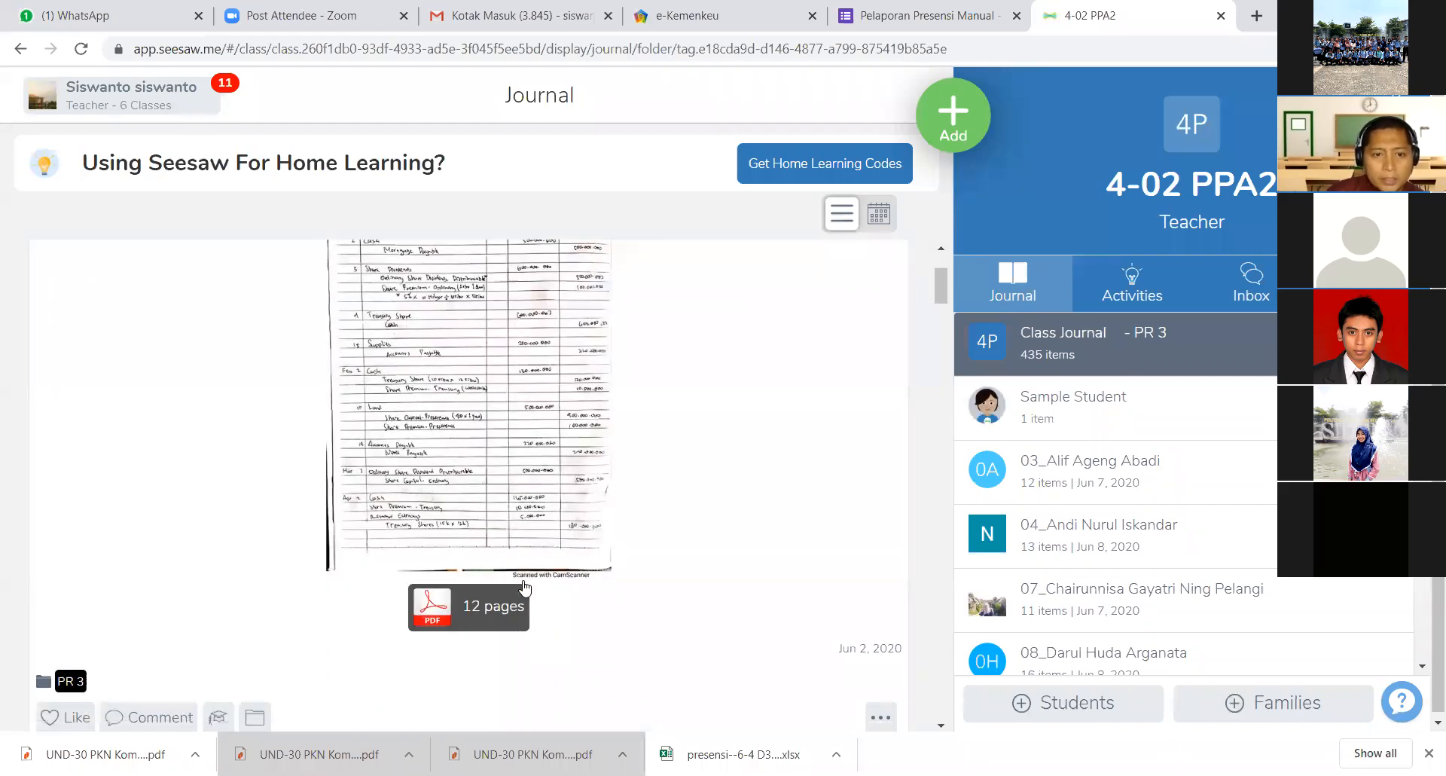
click(493, 612)
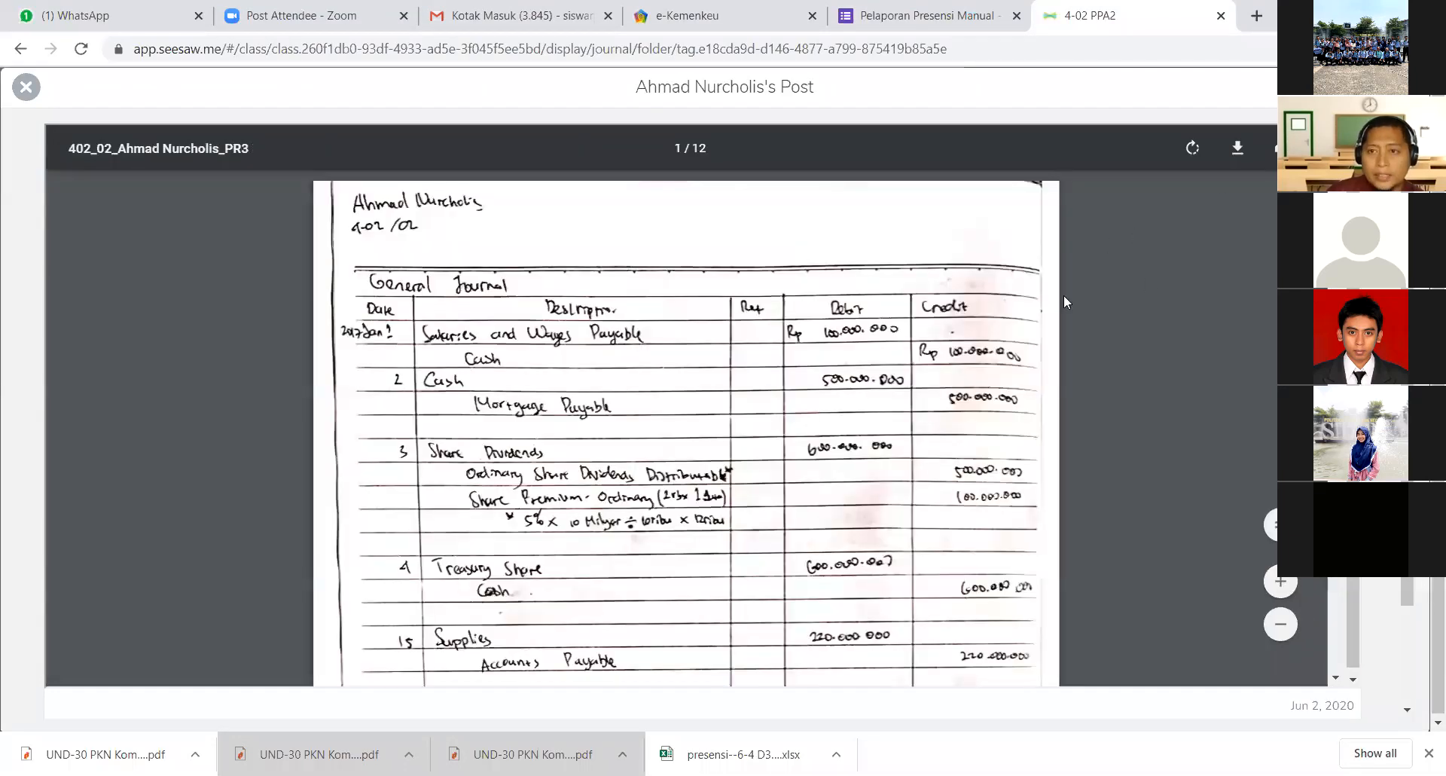
scroll(764, 454, down, 5)
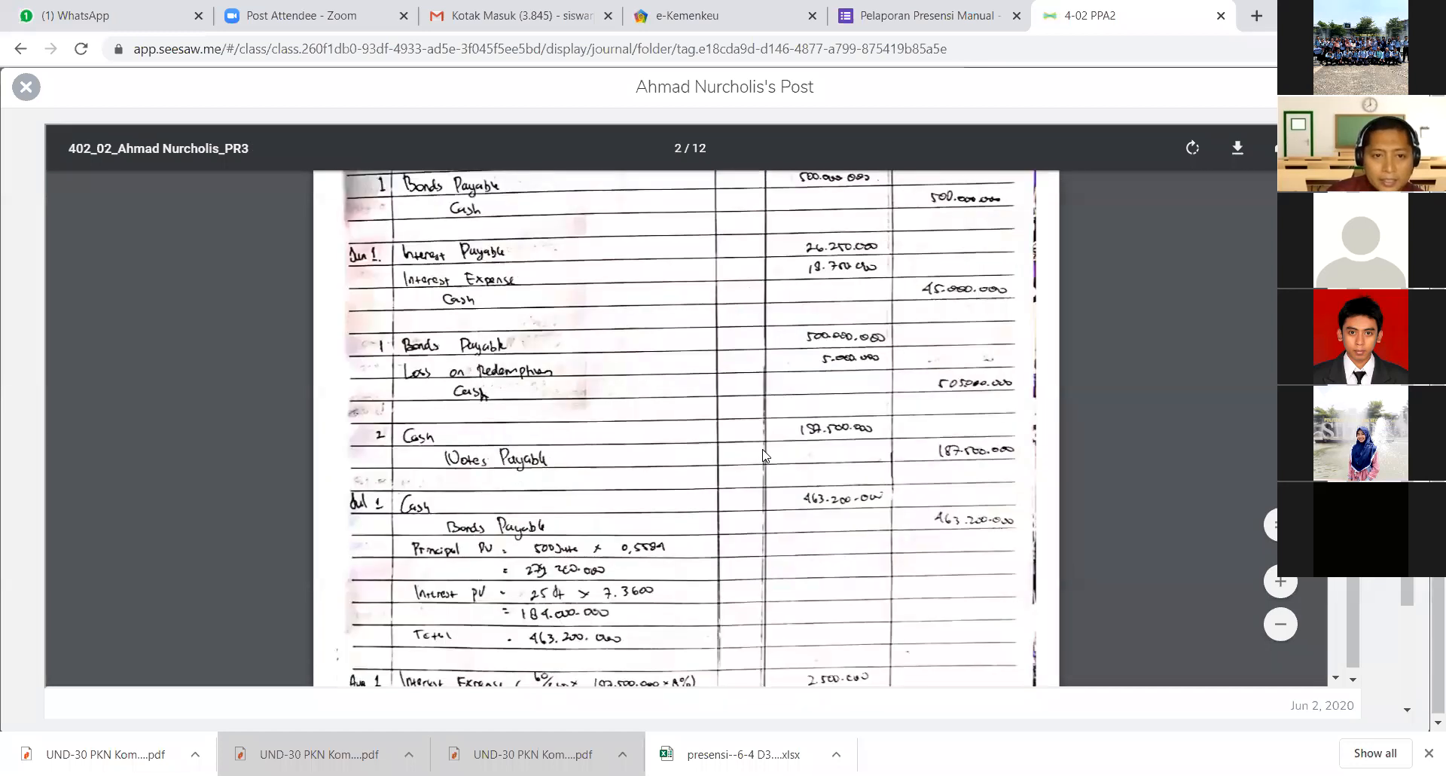
scroll(764, 454, down, 10)
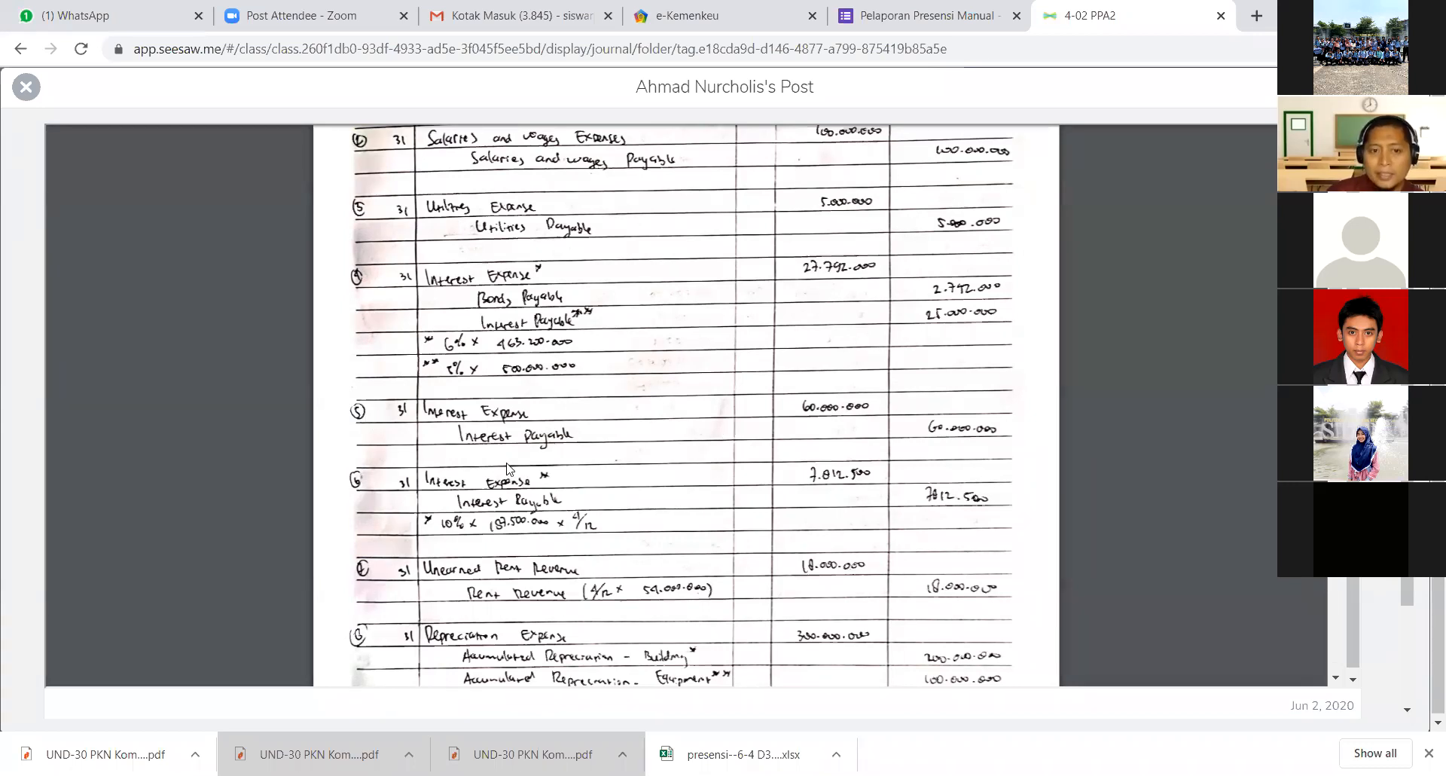
scroll(508, 468, down, 15)
scroll(508, 469, down, 15)
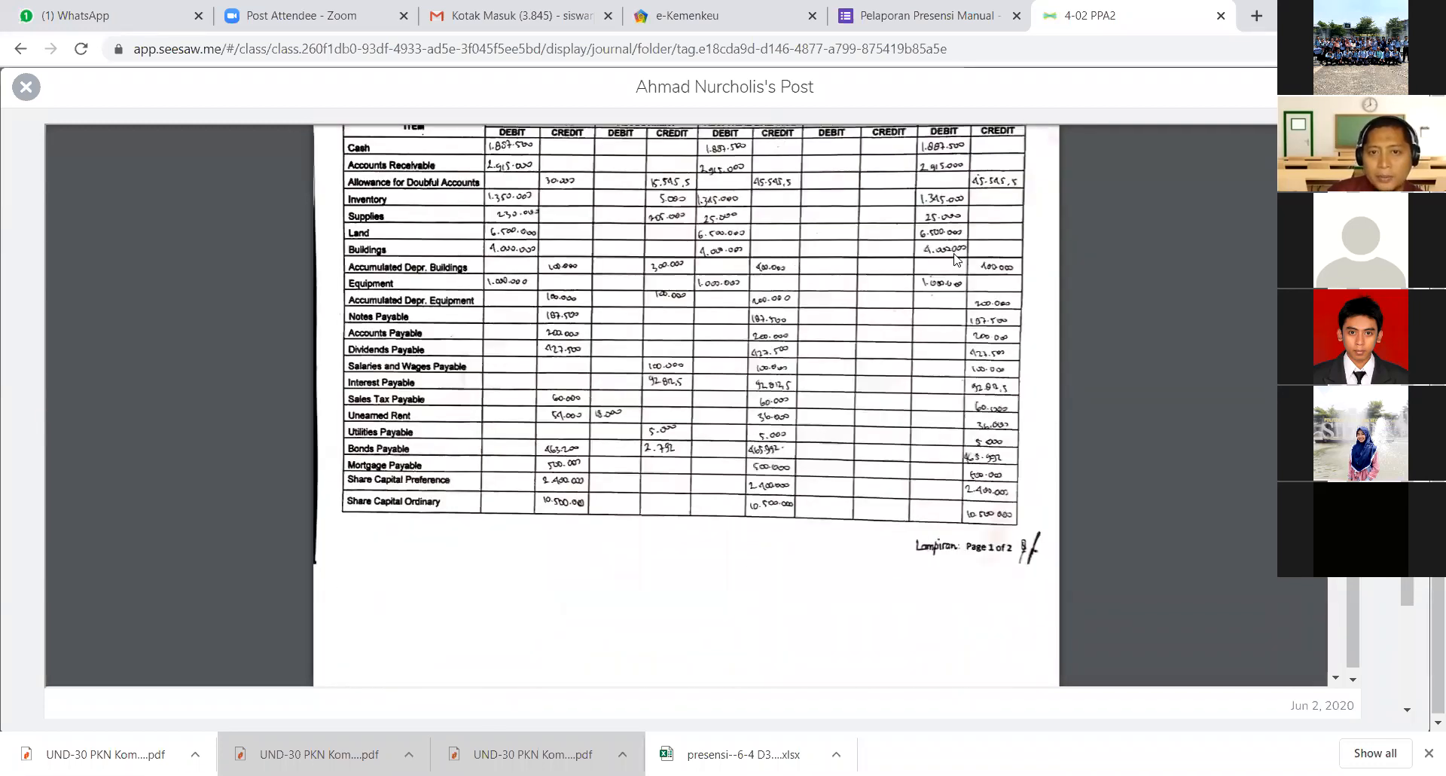
scroll(955, 260, up, 1)
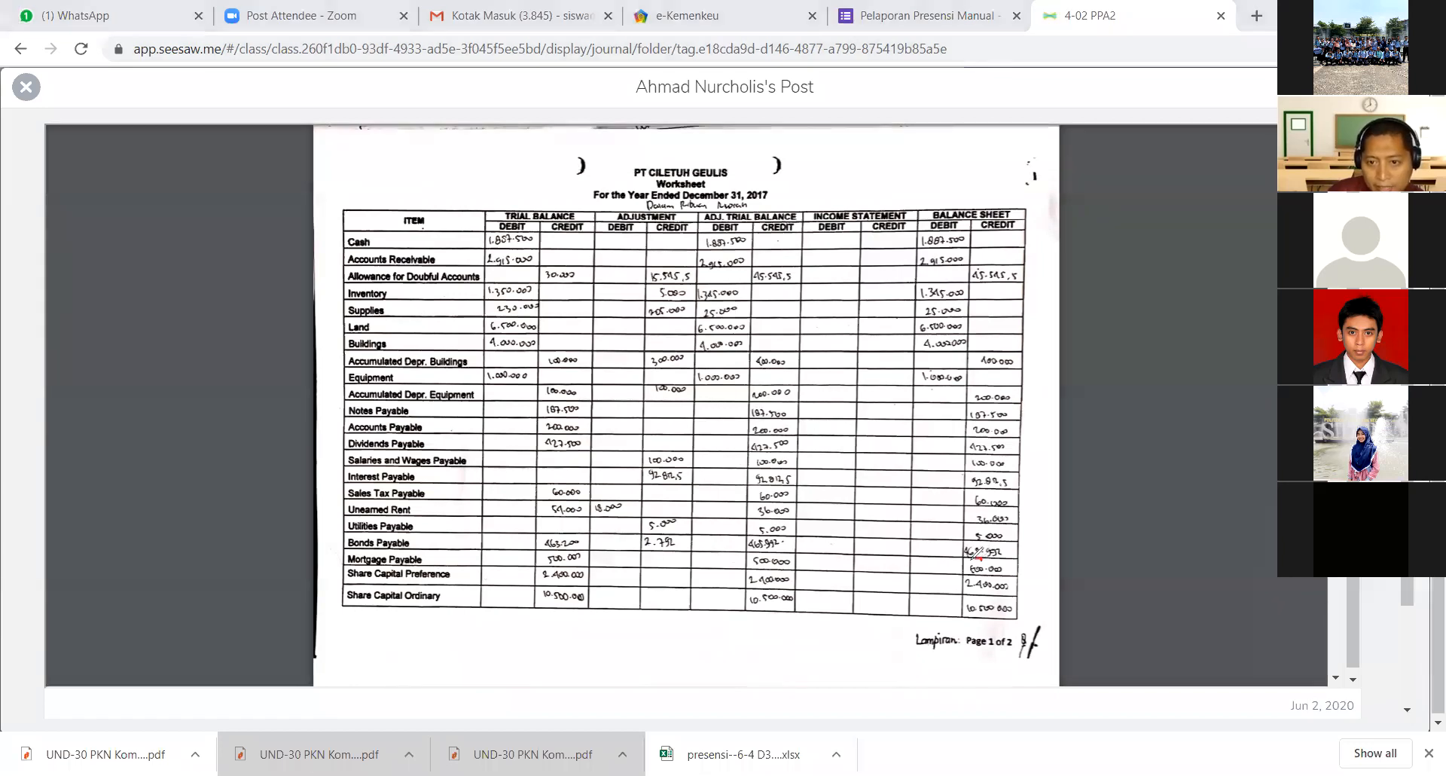
- Circle the Mortgage Payable credit amount in the worksheet's balance sheet column in red, and clear the annotation
mouse_move(973, 563)
mouse_down()
mouse_move(1006, 585)
mouse_move(1018, 562)
mouse_move(982, 553)
mouse_up()
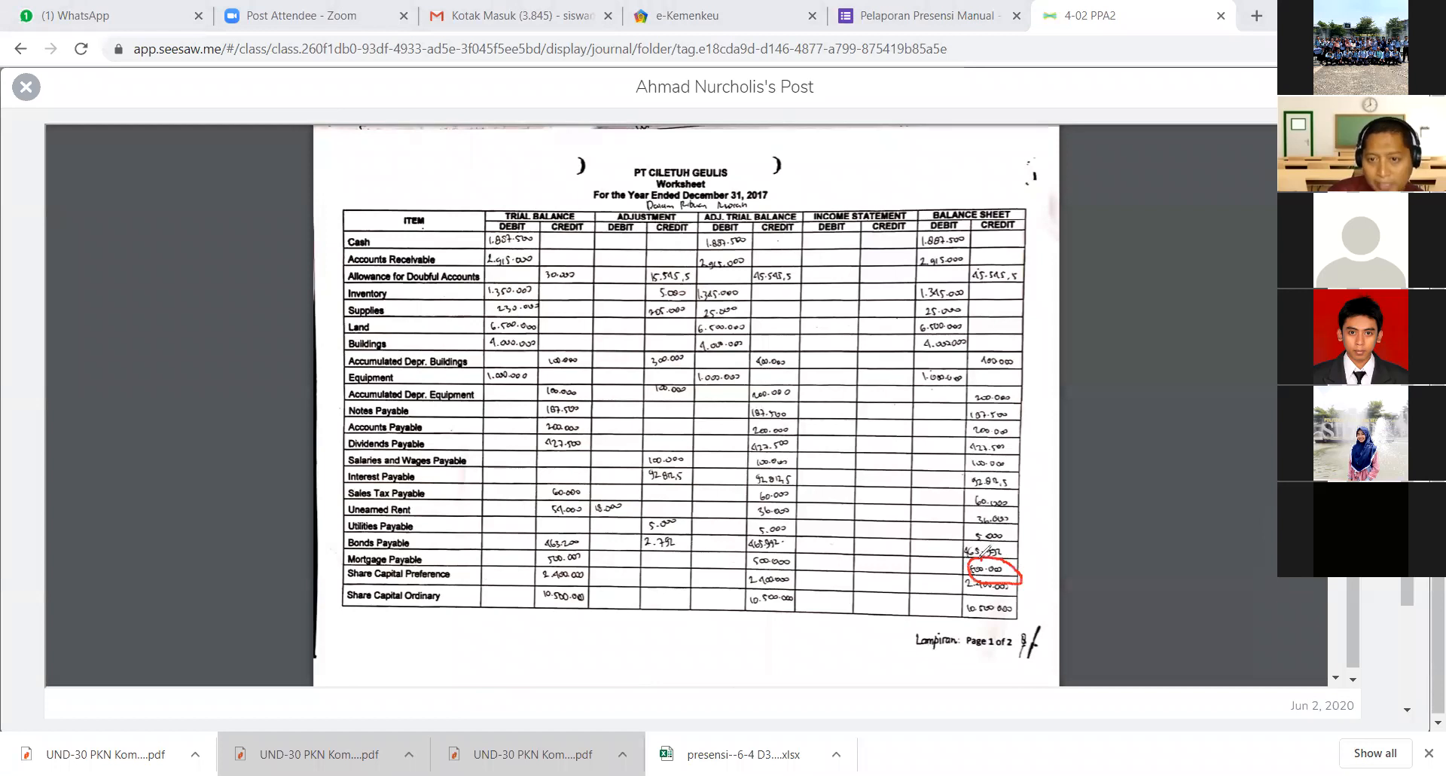
click(1015, 136)
click(984, 587)
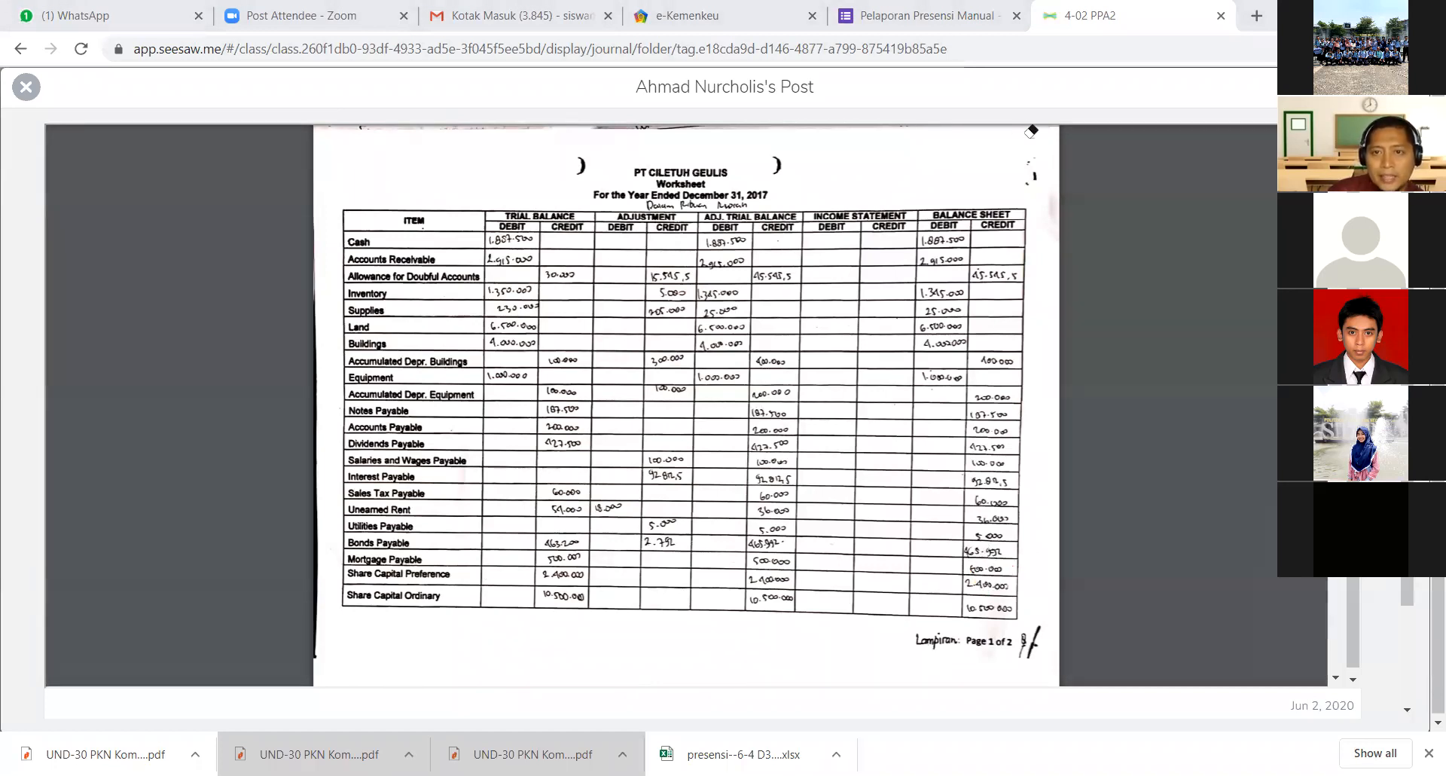
- Look through the submission's income statement and financial position pages down to the current and non-current liabilities
scroll(754, 422, down, 5)
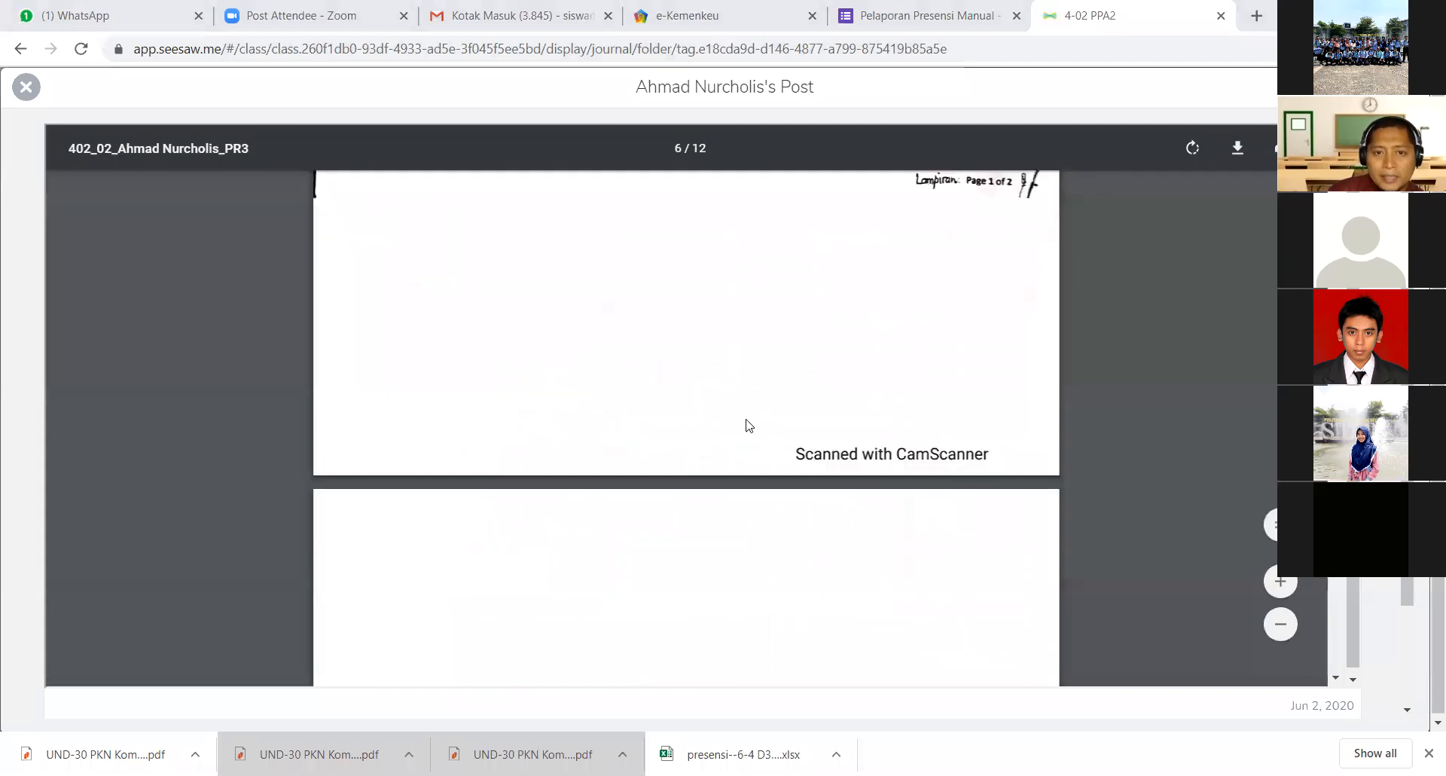
scroll(739, 417, down, 10)
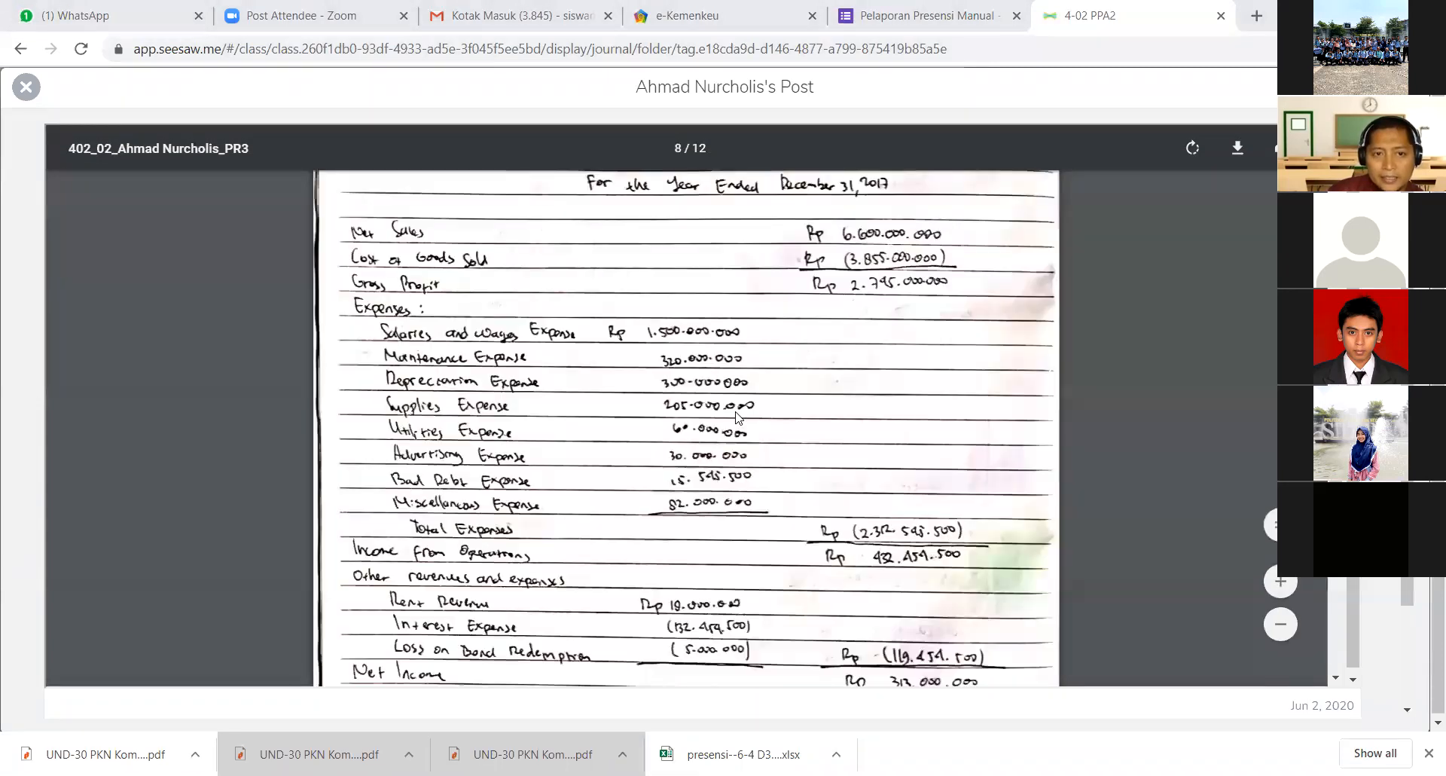
scroll(739, 418, down, 10)
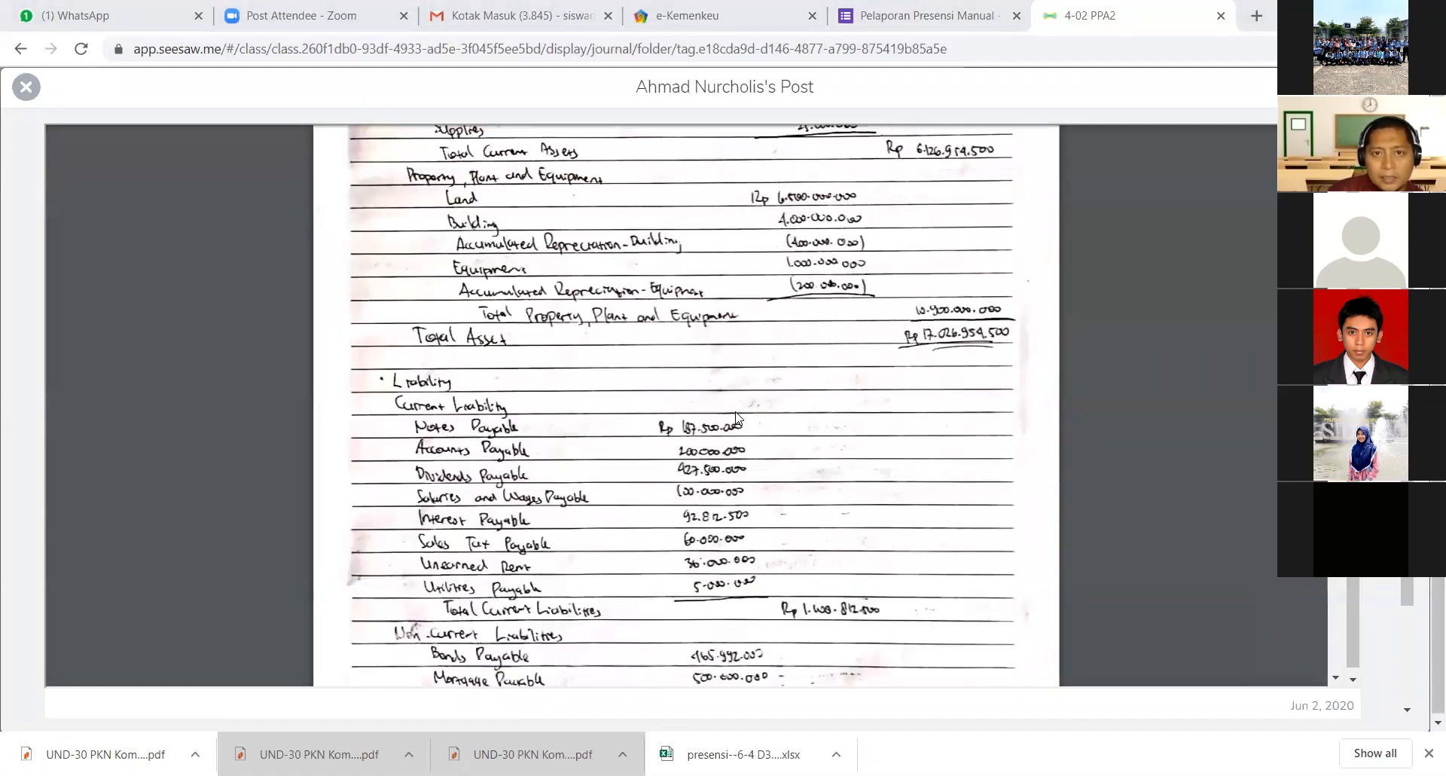
scroll(738, 418, down, 5)
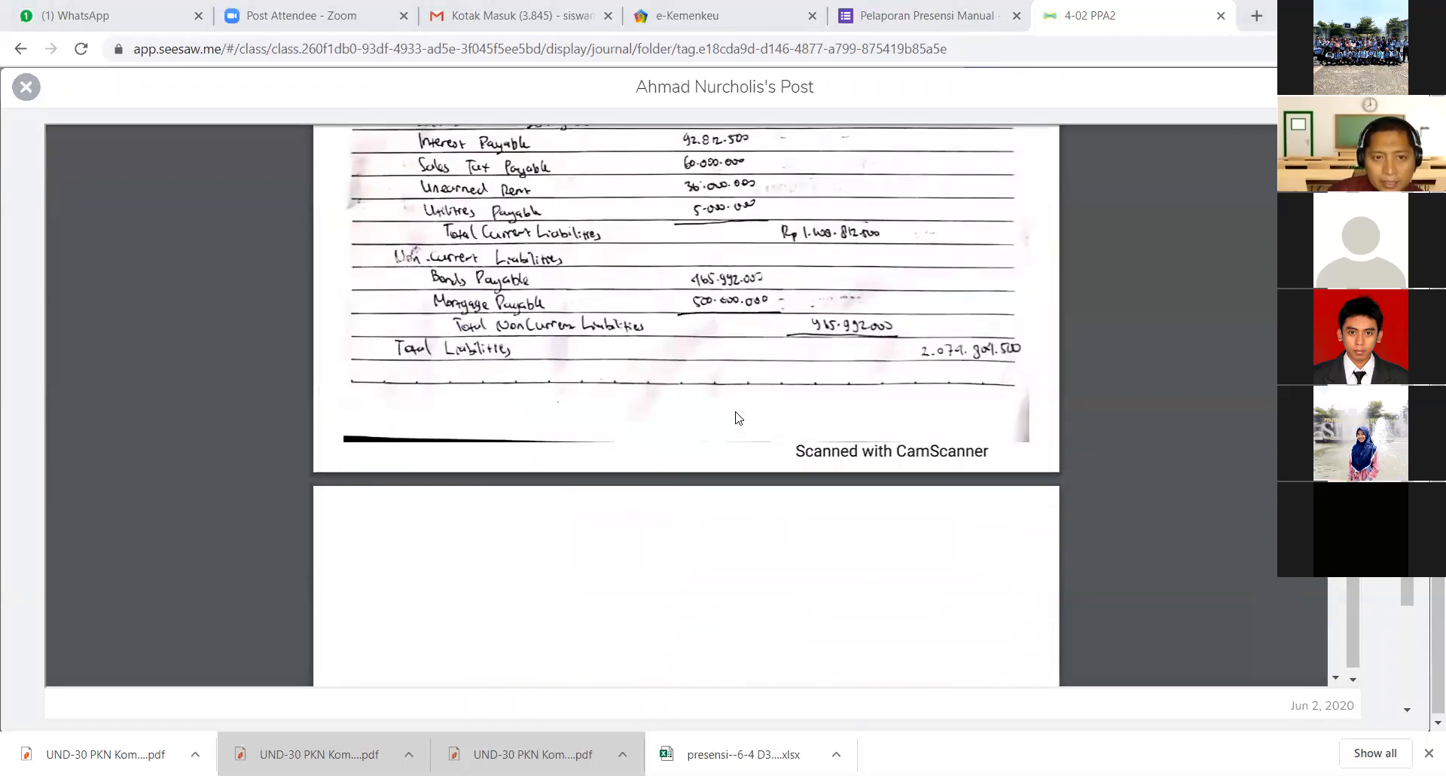
scroll(738, 418, up, 3)
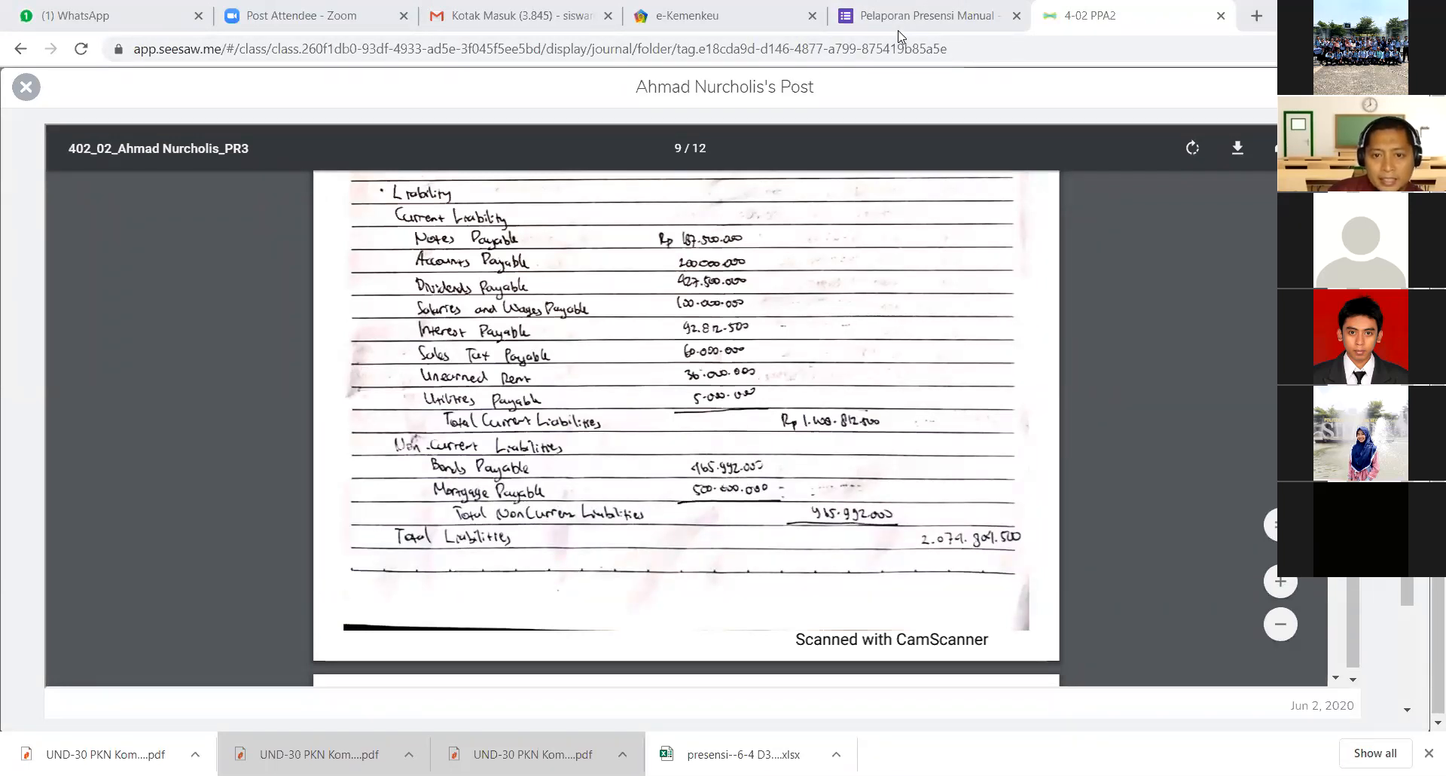
- Mark the Mortgage Payable amount under non-current liabilities with a red circle and cross, plus an arrow up to the current liabilities
mouse_move(724, 478)
mouse_down()
mouse_move(678, 490)
mouse_move(799, 489)
mouse_move(787, 471)
mouse_move(735, 467)
mouse_up()
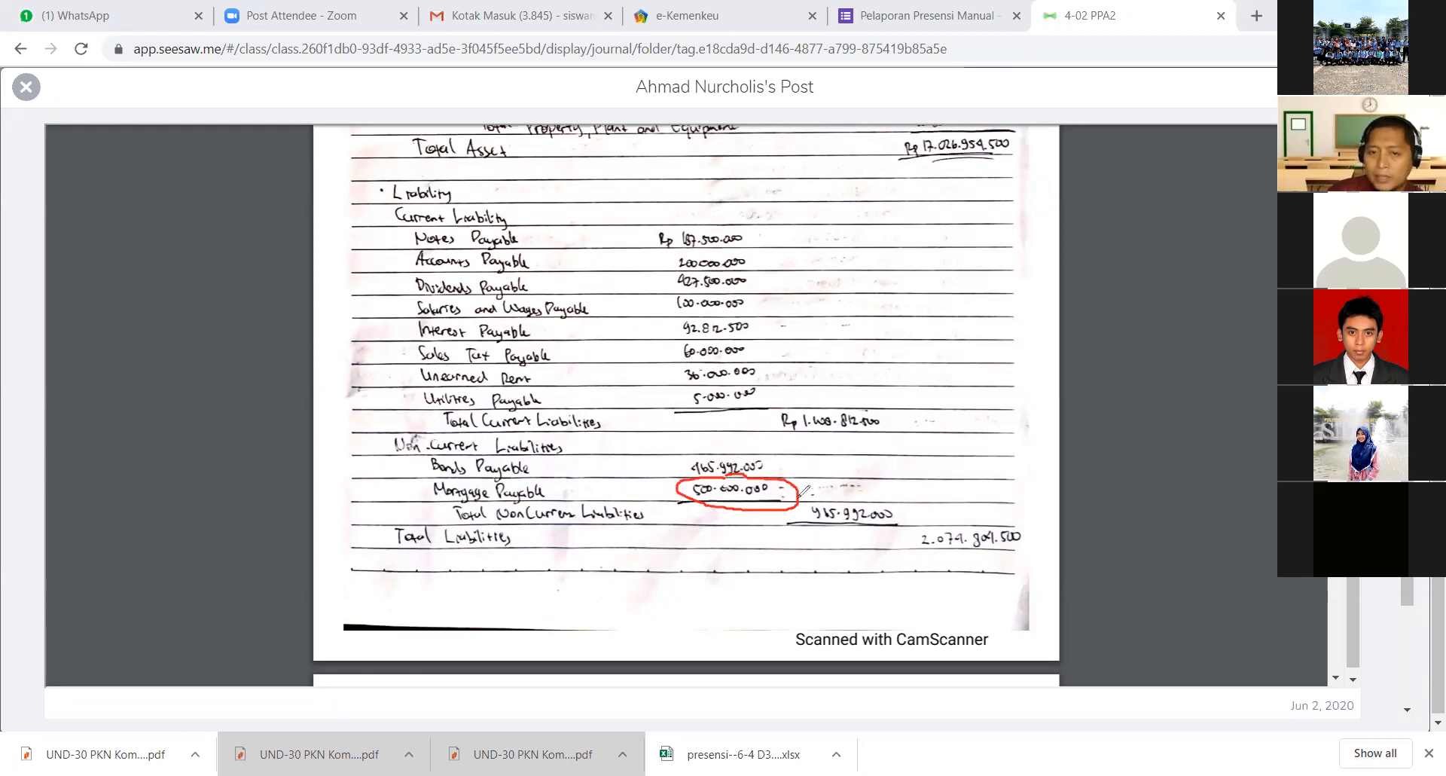
drag(803, 465, 757, 509)
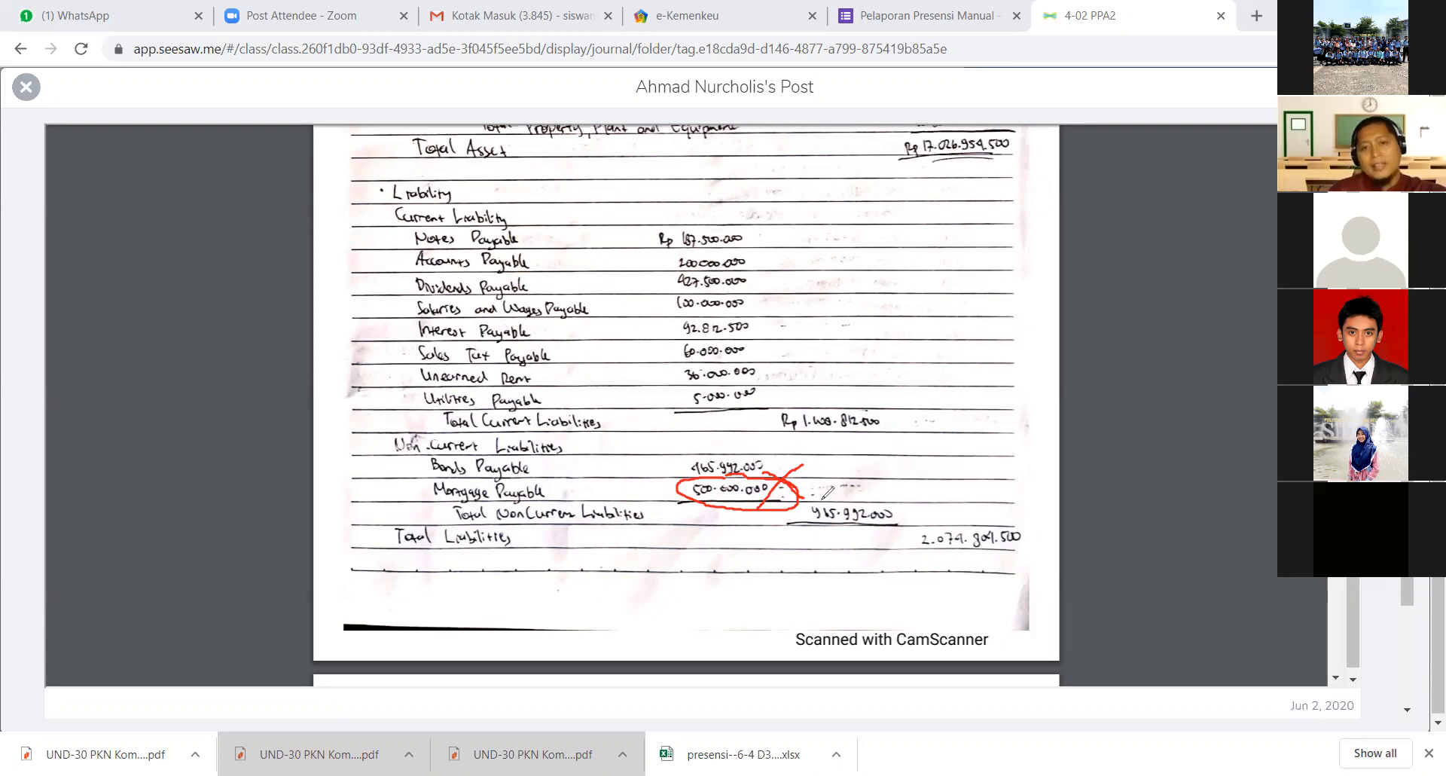
mouse_move(822, 470)
mouse_down()
mouse_move(876, 418)
mouse_move(866, 376)
mouse_move(787, 349)
mouse_move(792, 365)
mouse_up()
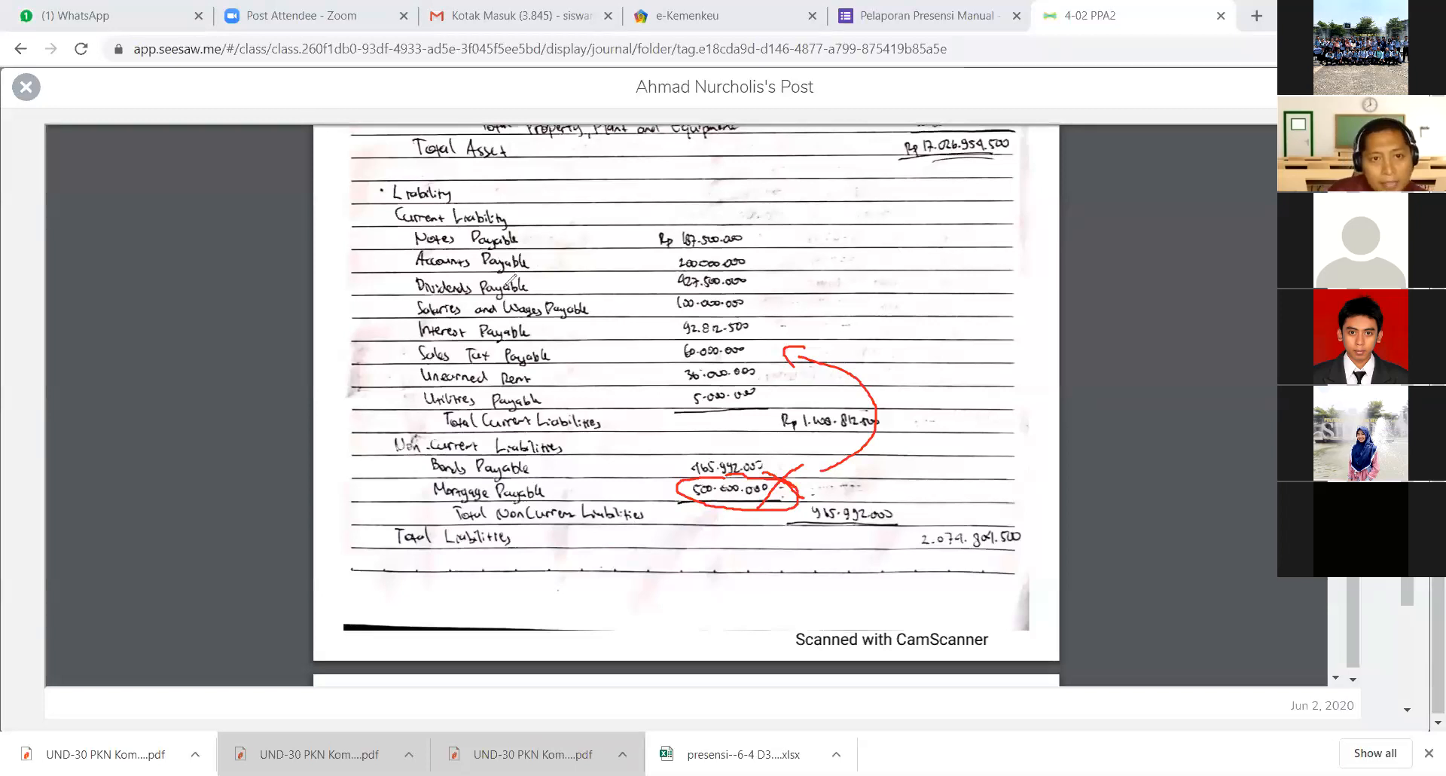
mouse_move(454, 219)
mouse_down()
mouse_move(508, 215)
mouse_move(450, 203)
mouse_up()
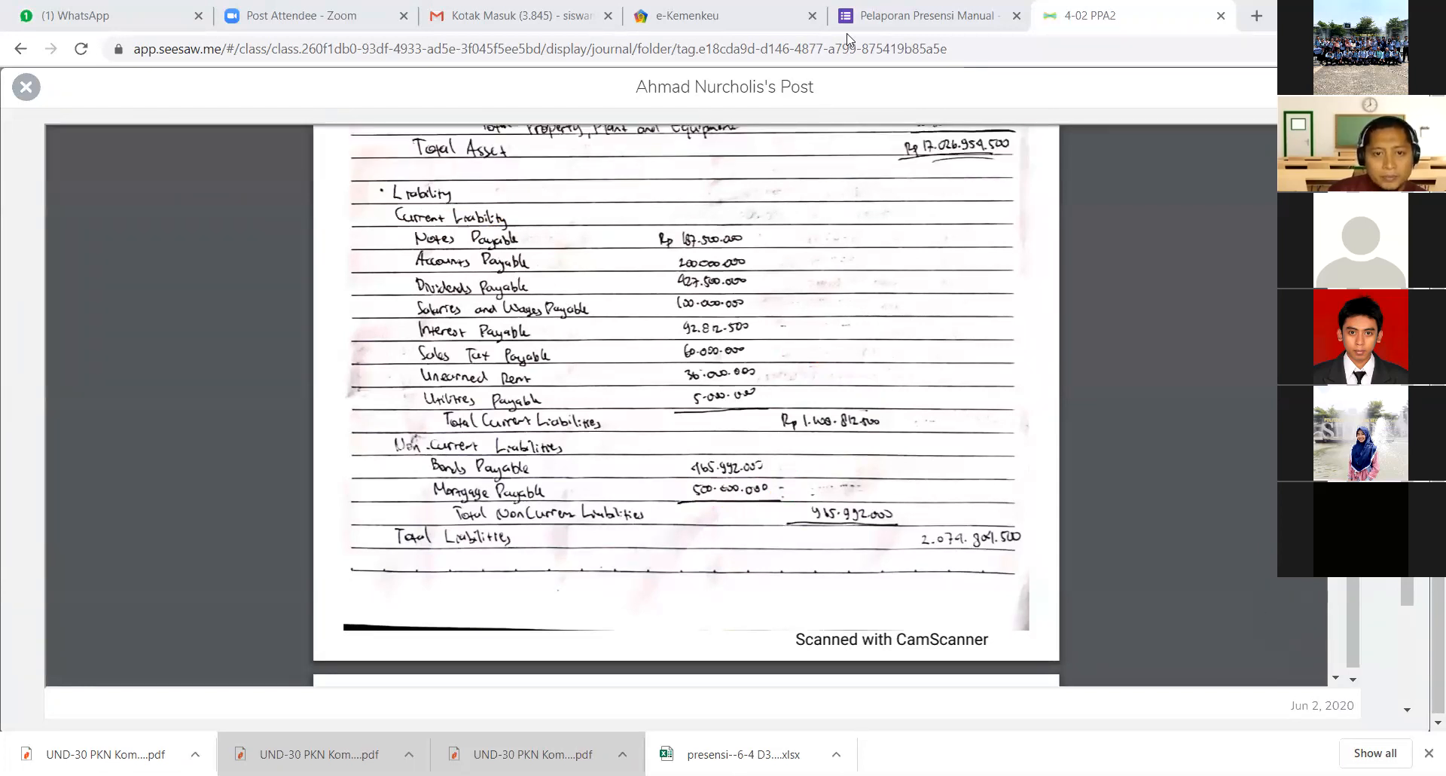
- Switch to the exam question PDF in Nitro Pro and read the adjustment notes and the list of required tasks
key(alt+Tab)
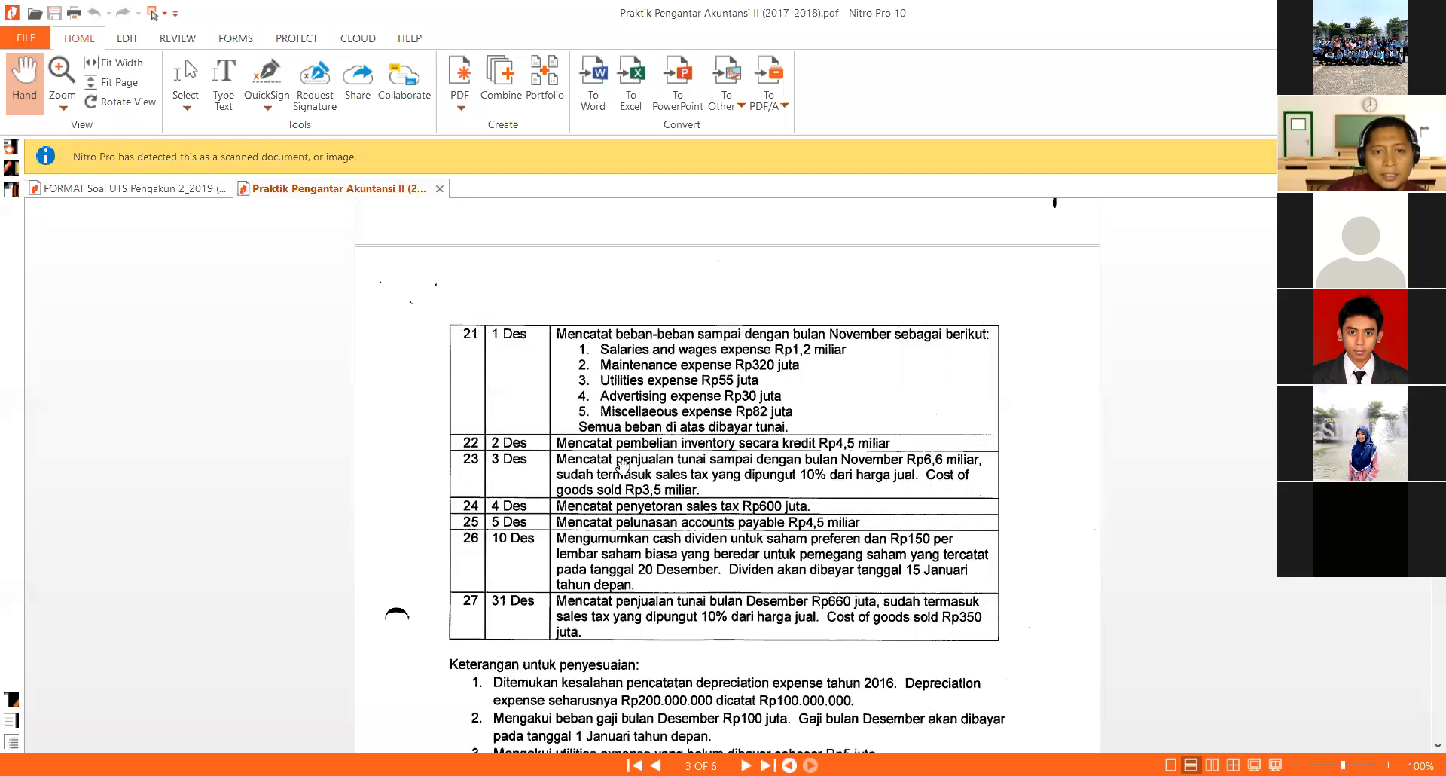
scroll(622, 467, down, 7)
scroll(477, 444, down, 1)
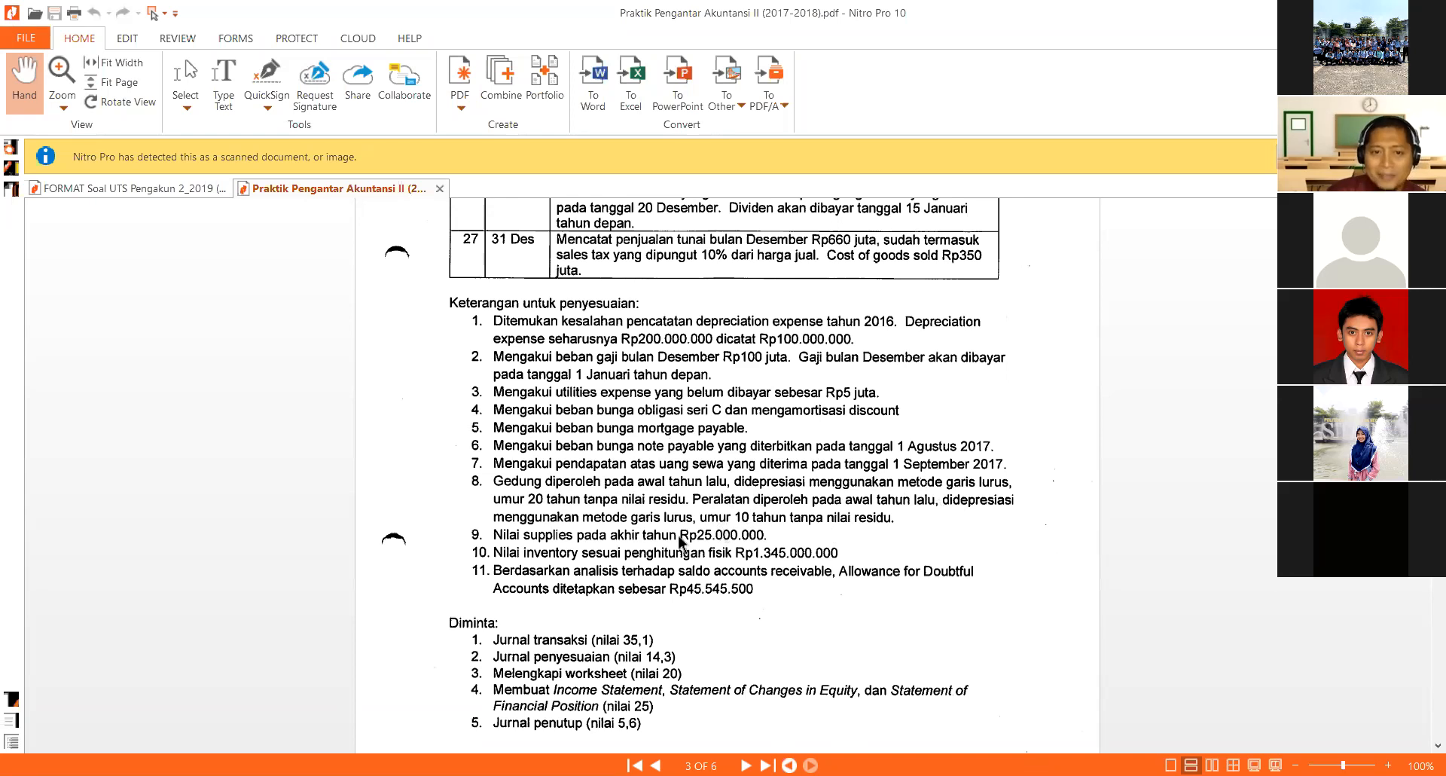
scroll(482, 557, down, 1)
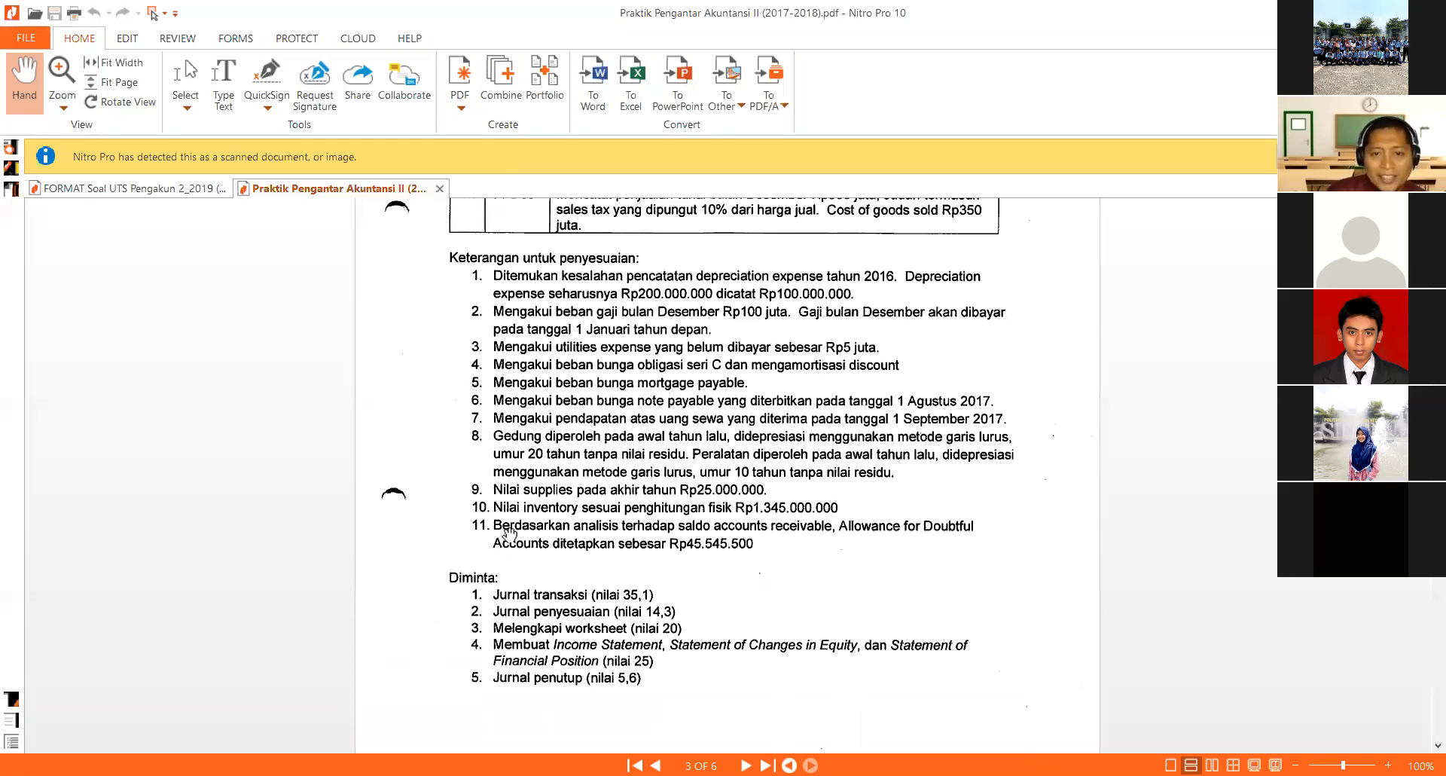
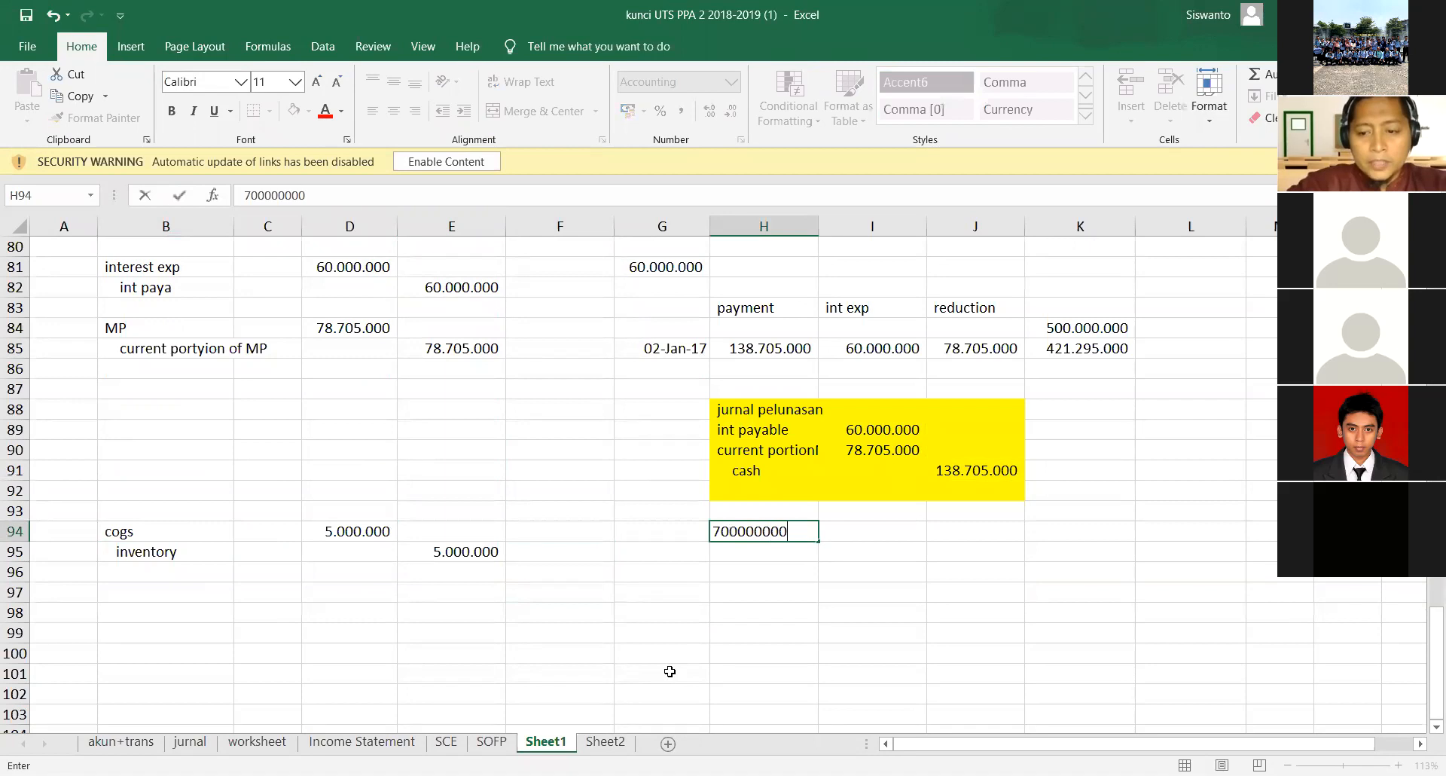
- Enter the label "saldo 1/1 inventory" in G94 for the 700.000.000 balance and move that amount from H94 to I94
key(Up)
key(Left)
key(Left)
key(Right)
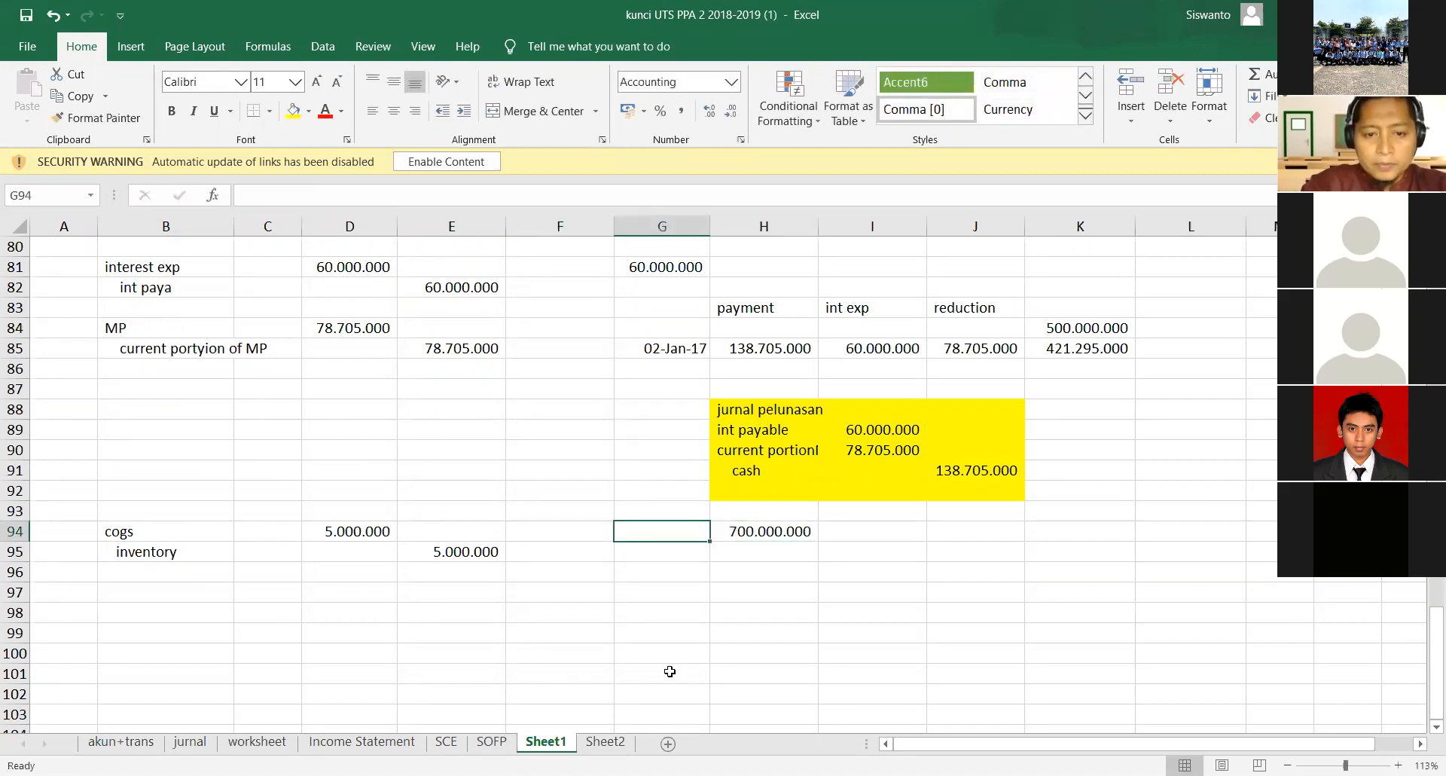
text(saldo 1/1)
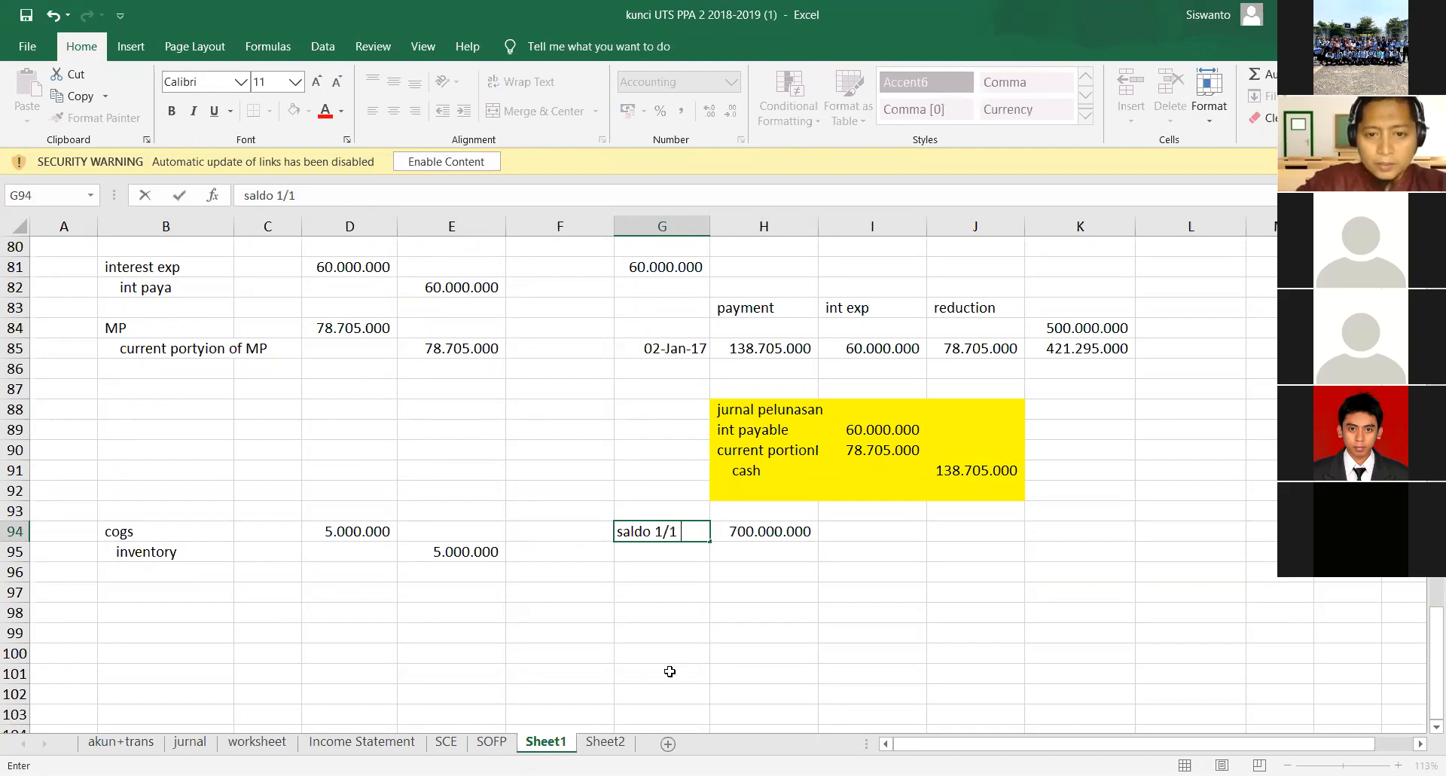
text( inventory)
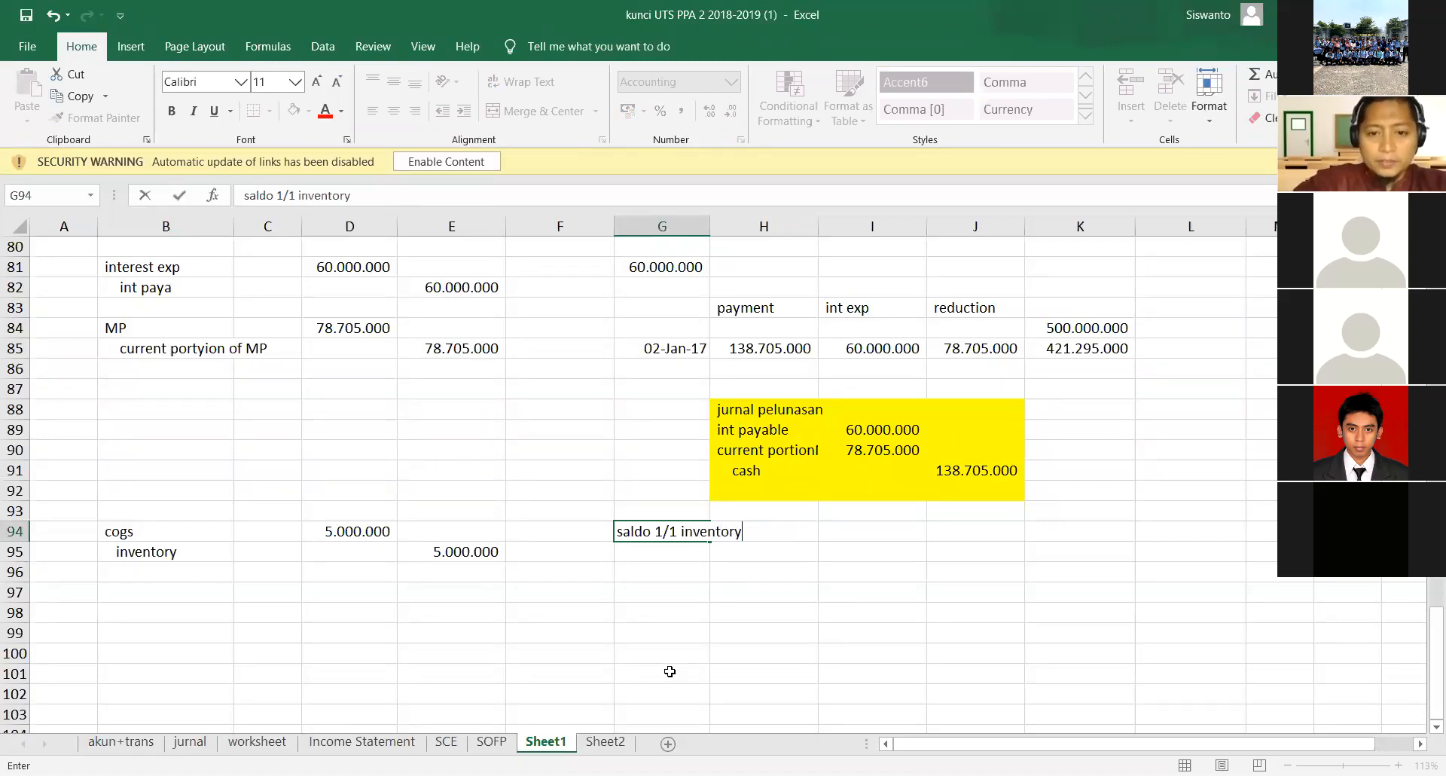
key(Return)
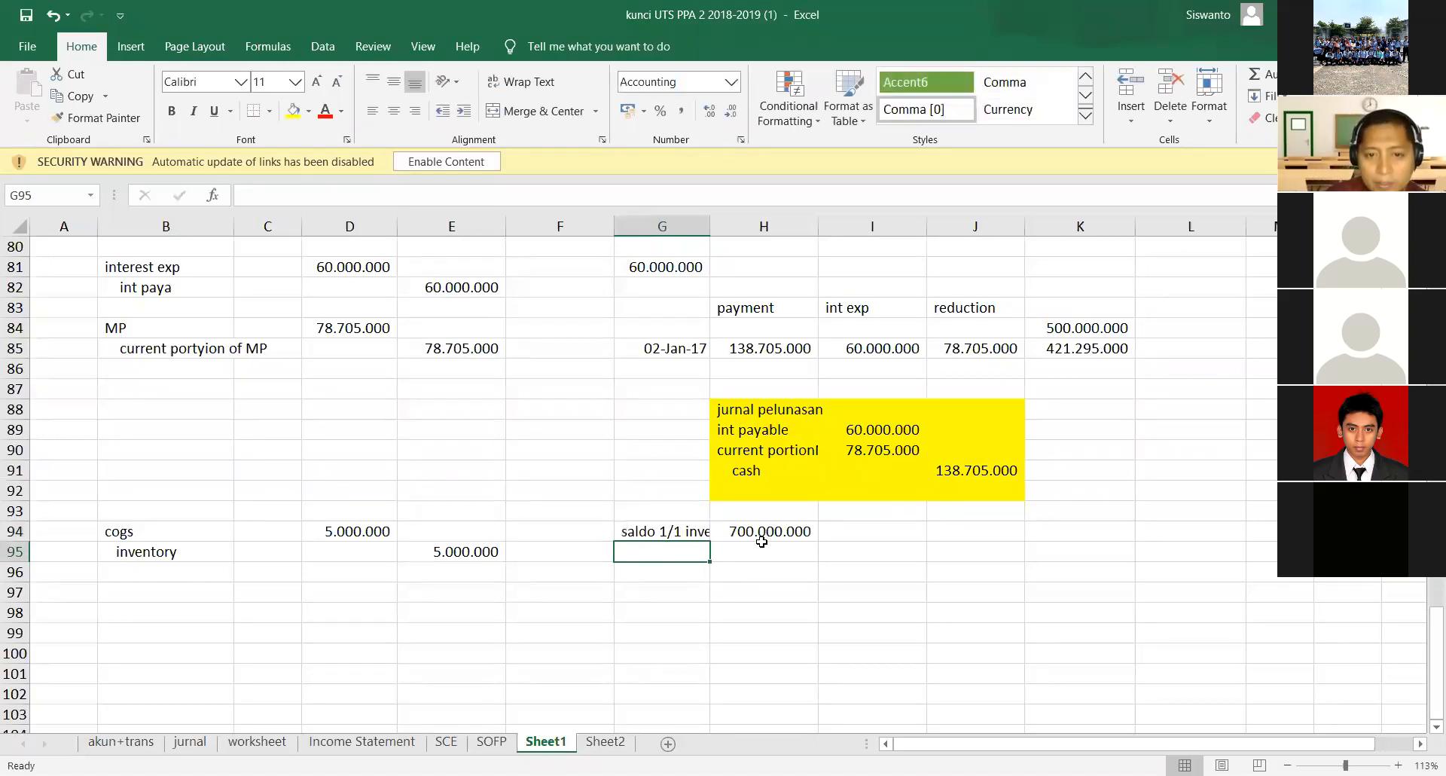
click(762, 540)
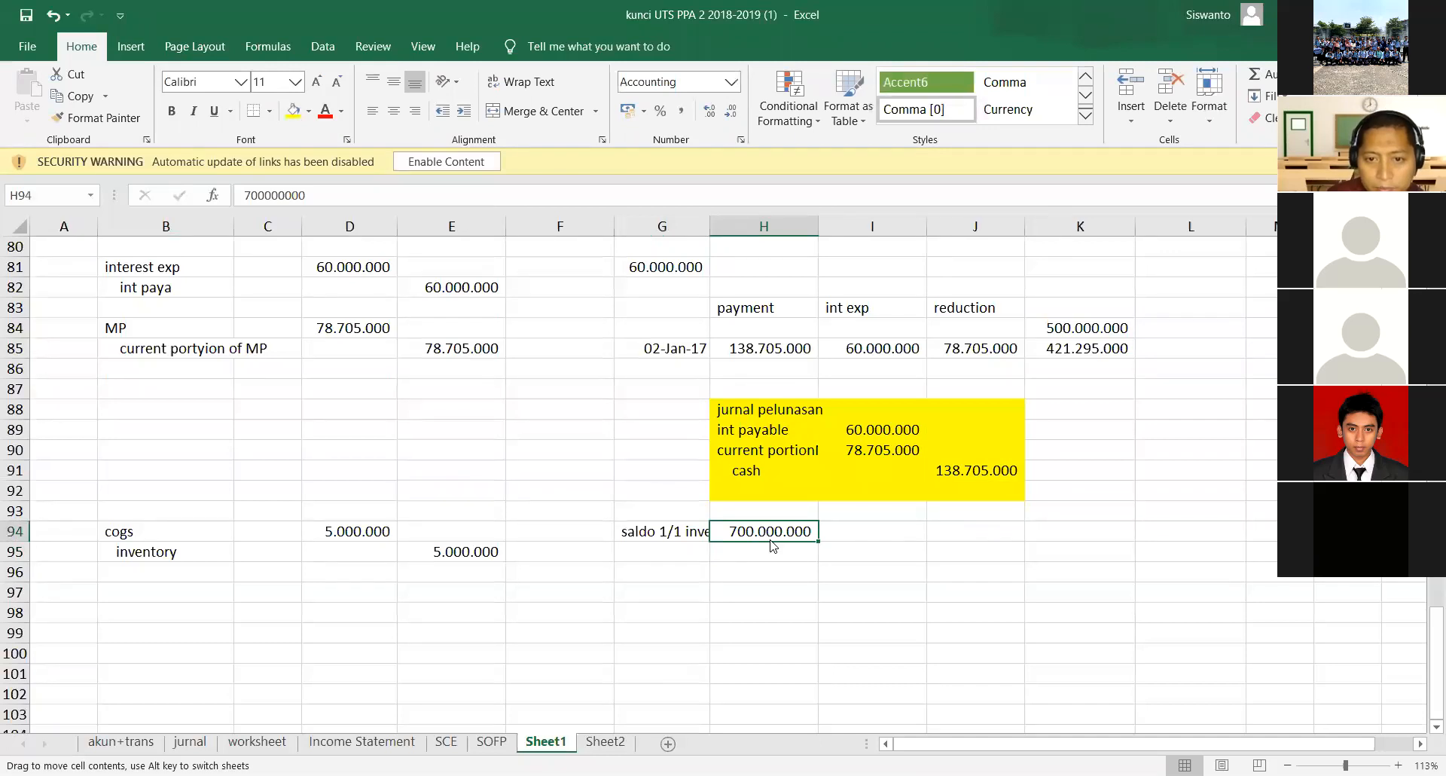
drag(772, 545, 880, 545)
- Enter the label "+ pembelian" in G95 below the opening inventory balance
click(633, 559)
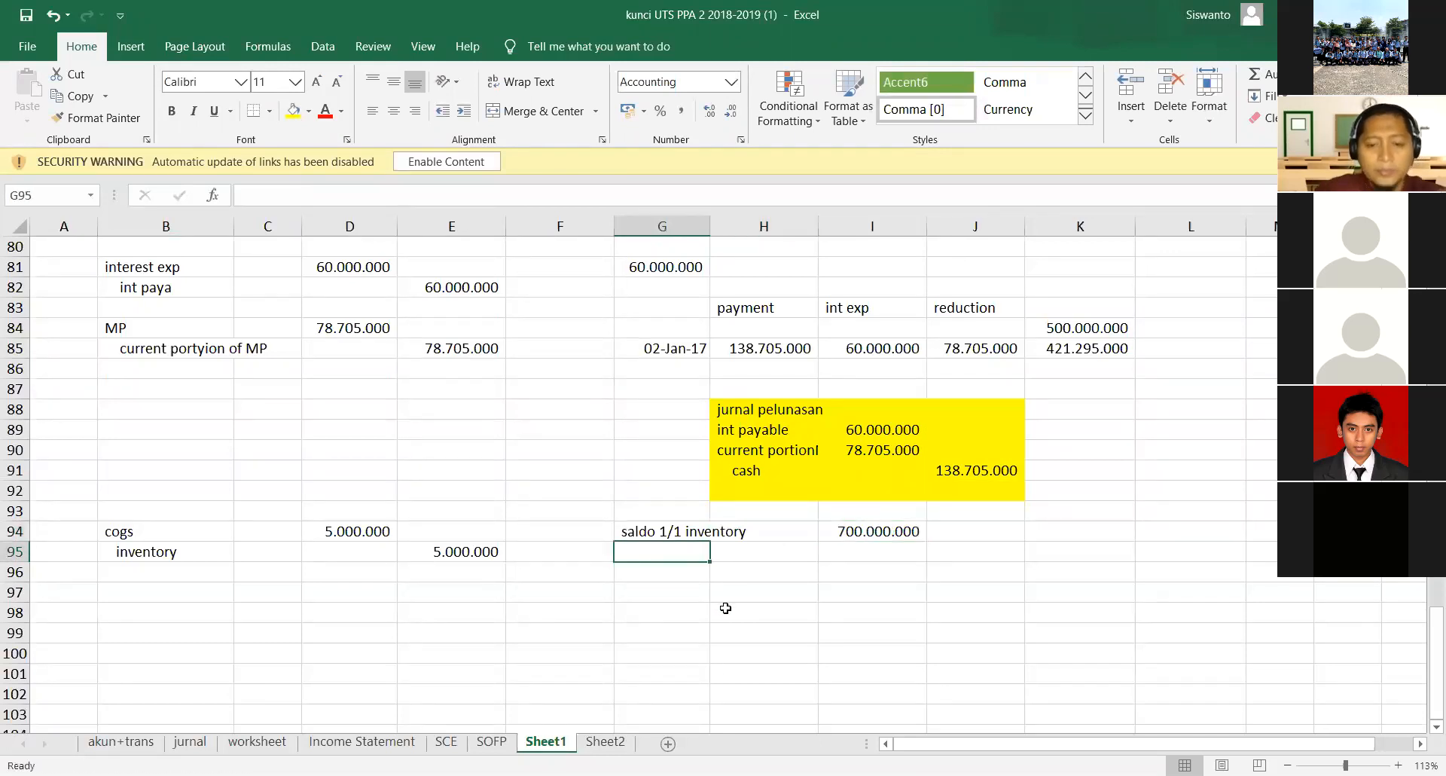
text('+)
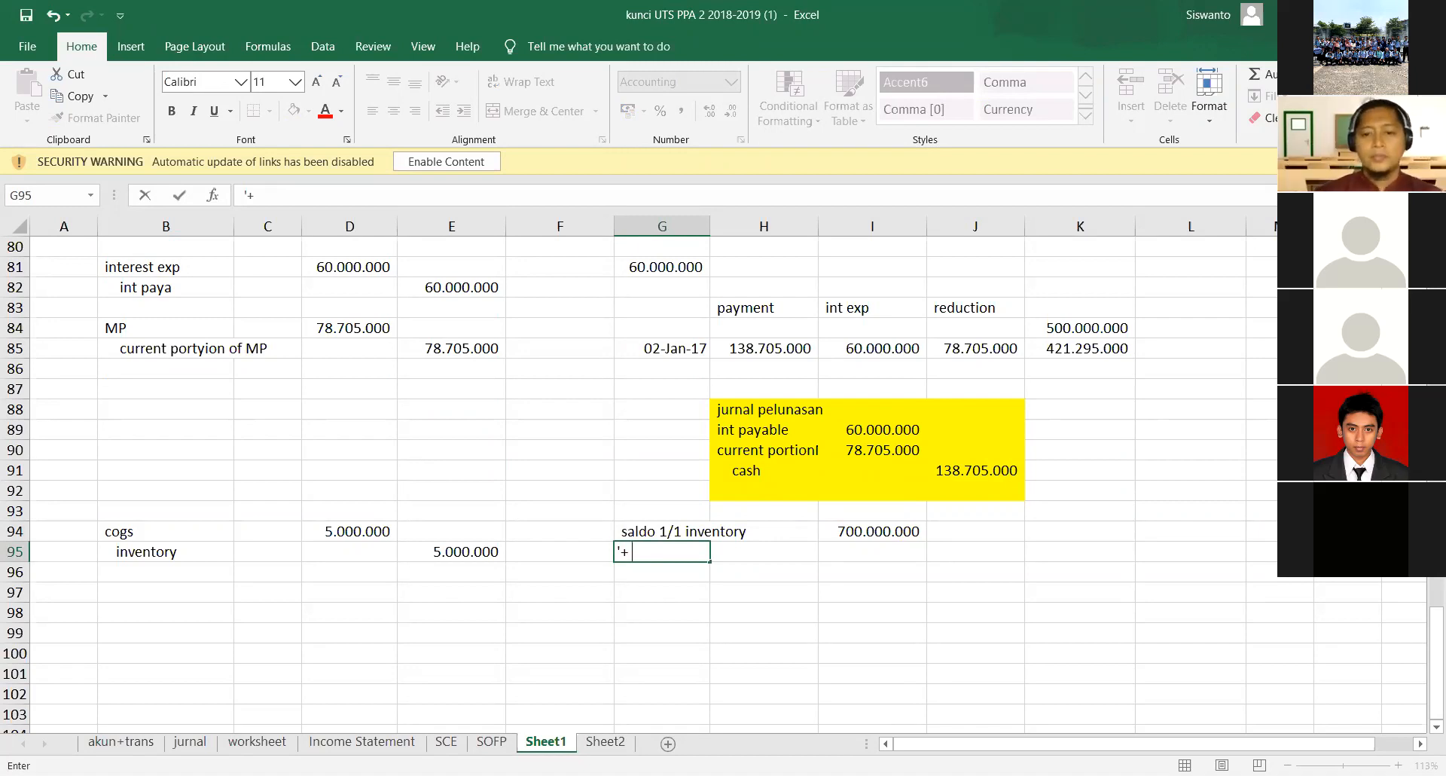
text(pembe)
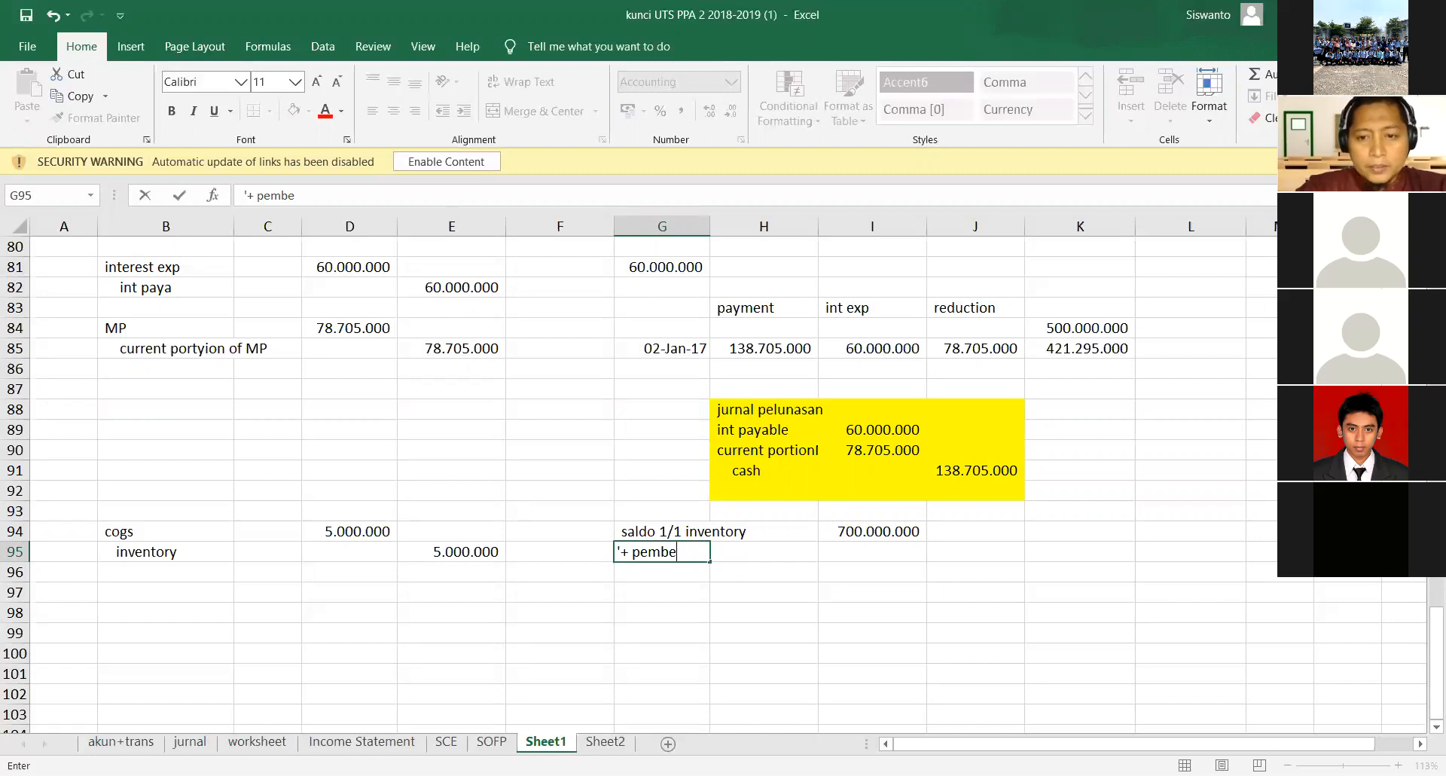
text(lian)
- Enter the purchases amount of 4.500.000.000 in I95
key(Right)
key(Right)
text(45.000.)
text(000)
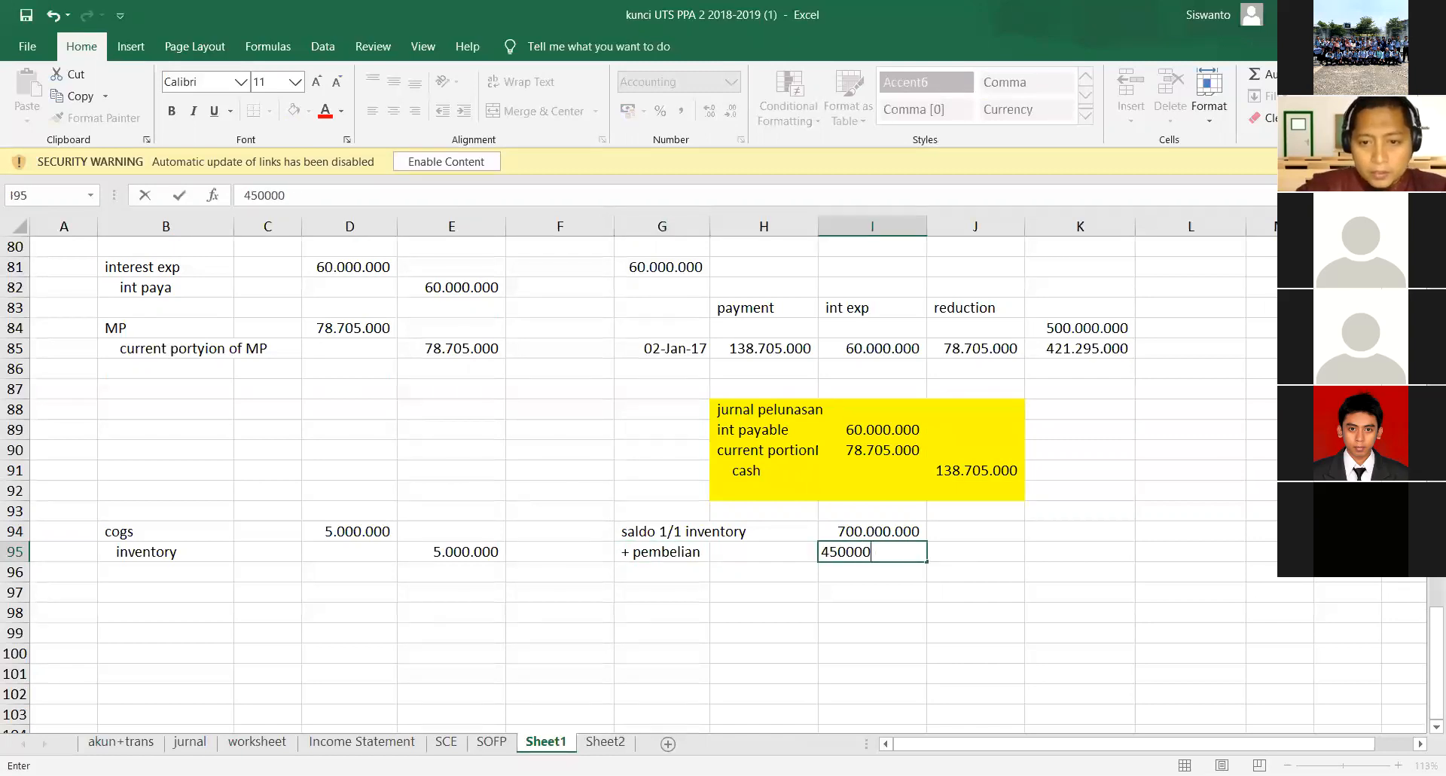
key(Return)
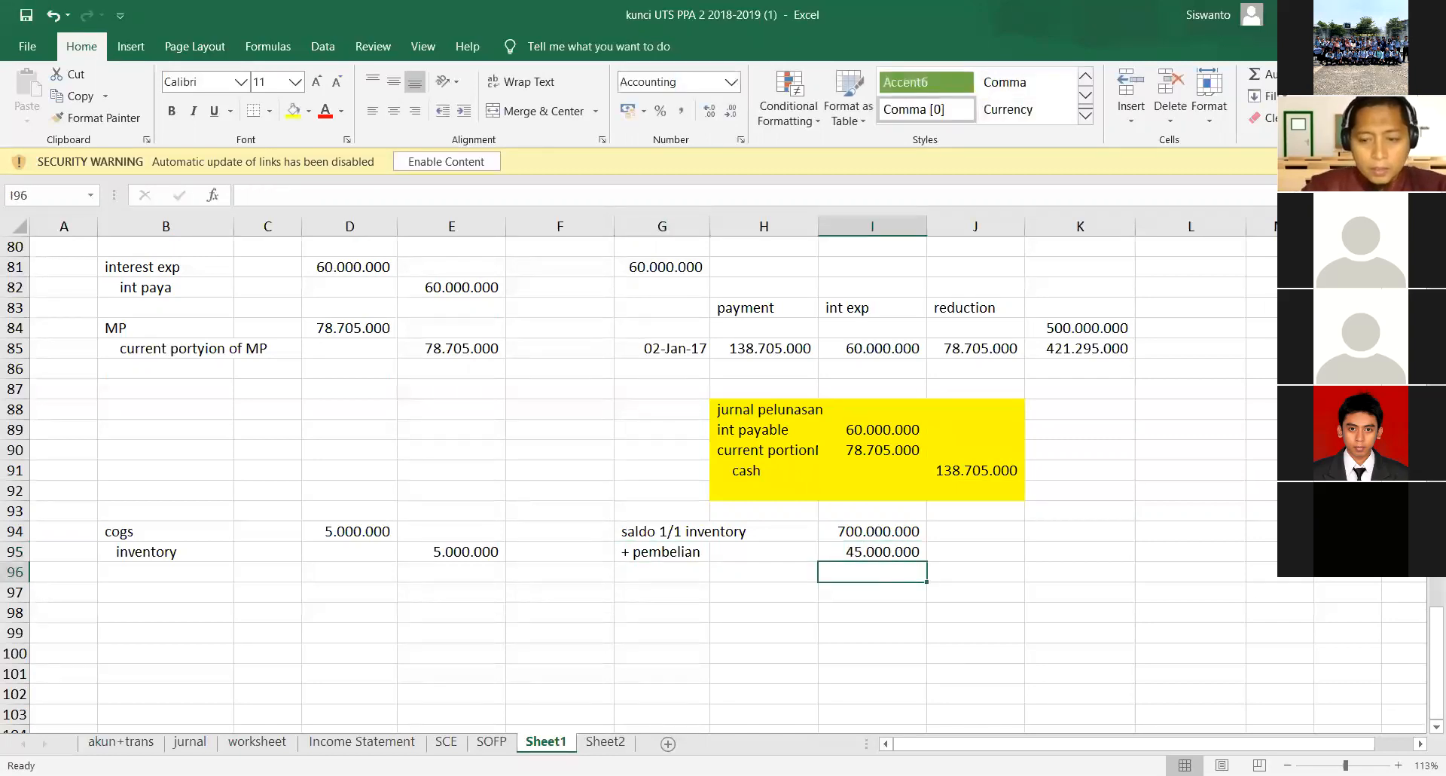
key(Up)
key(F2)
text(00)
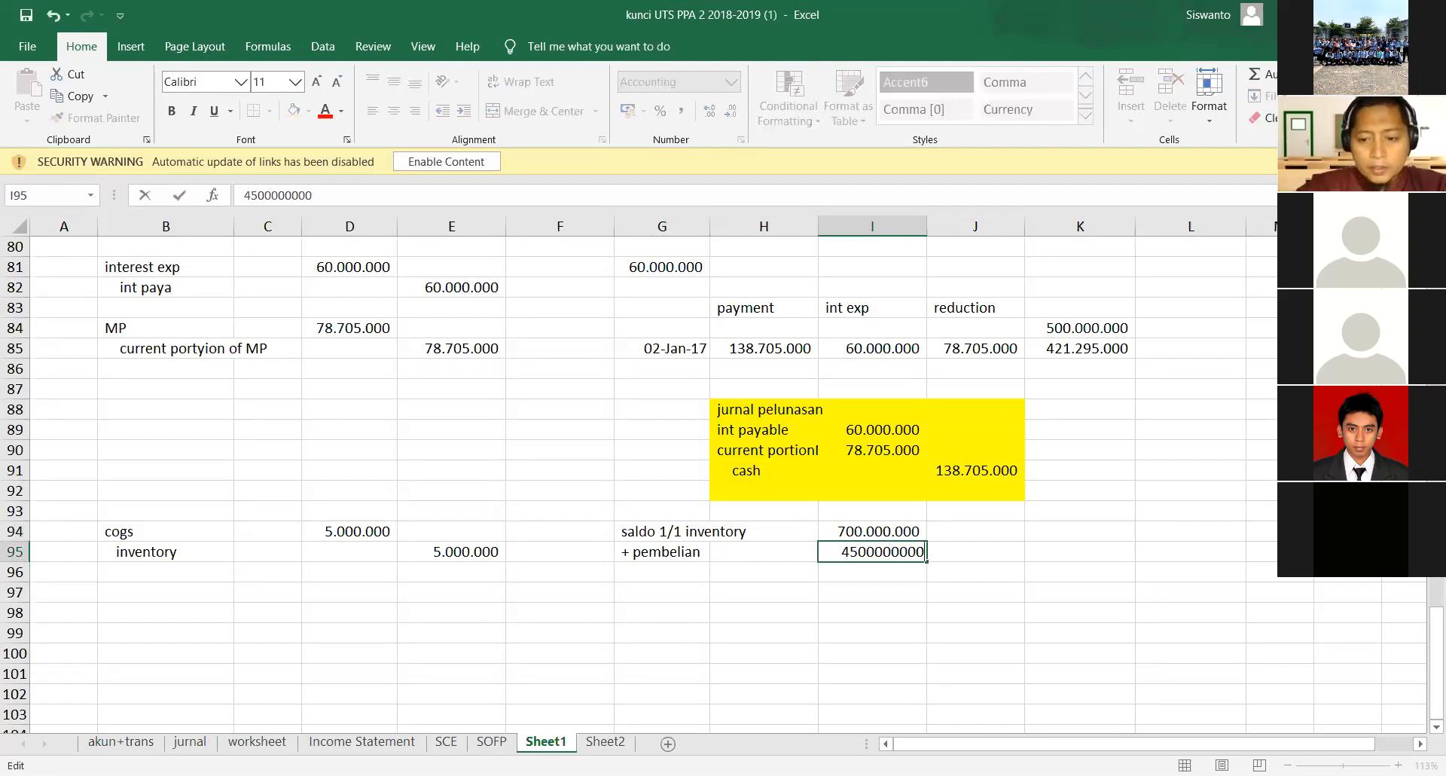
key(Return)
- Add a "- penjualan" line in G96 with the amount 3.500.000.000 in I96
key(Left)
key(Left)
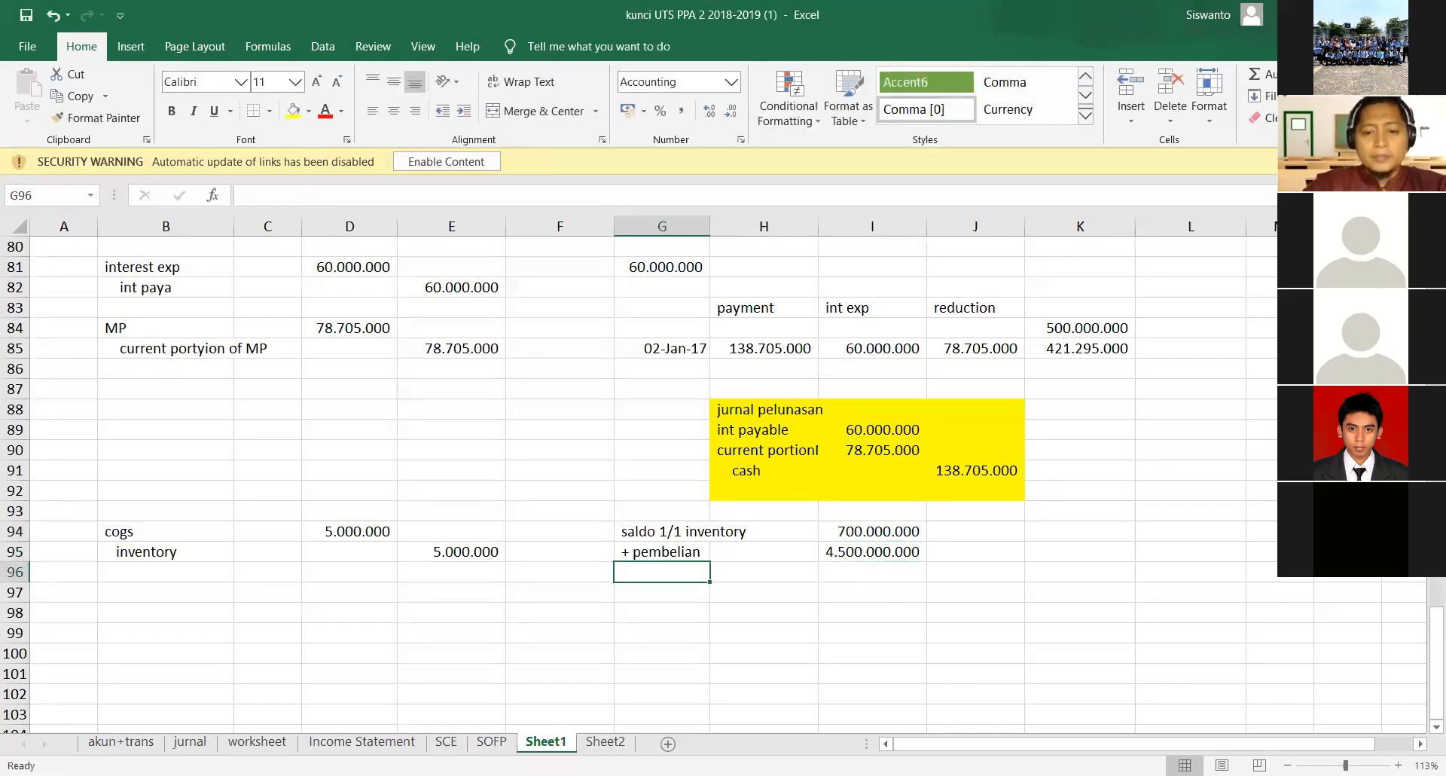
text(')
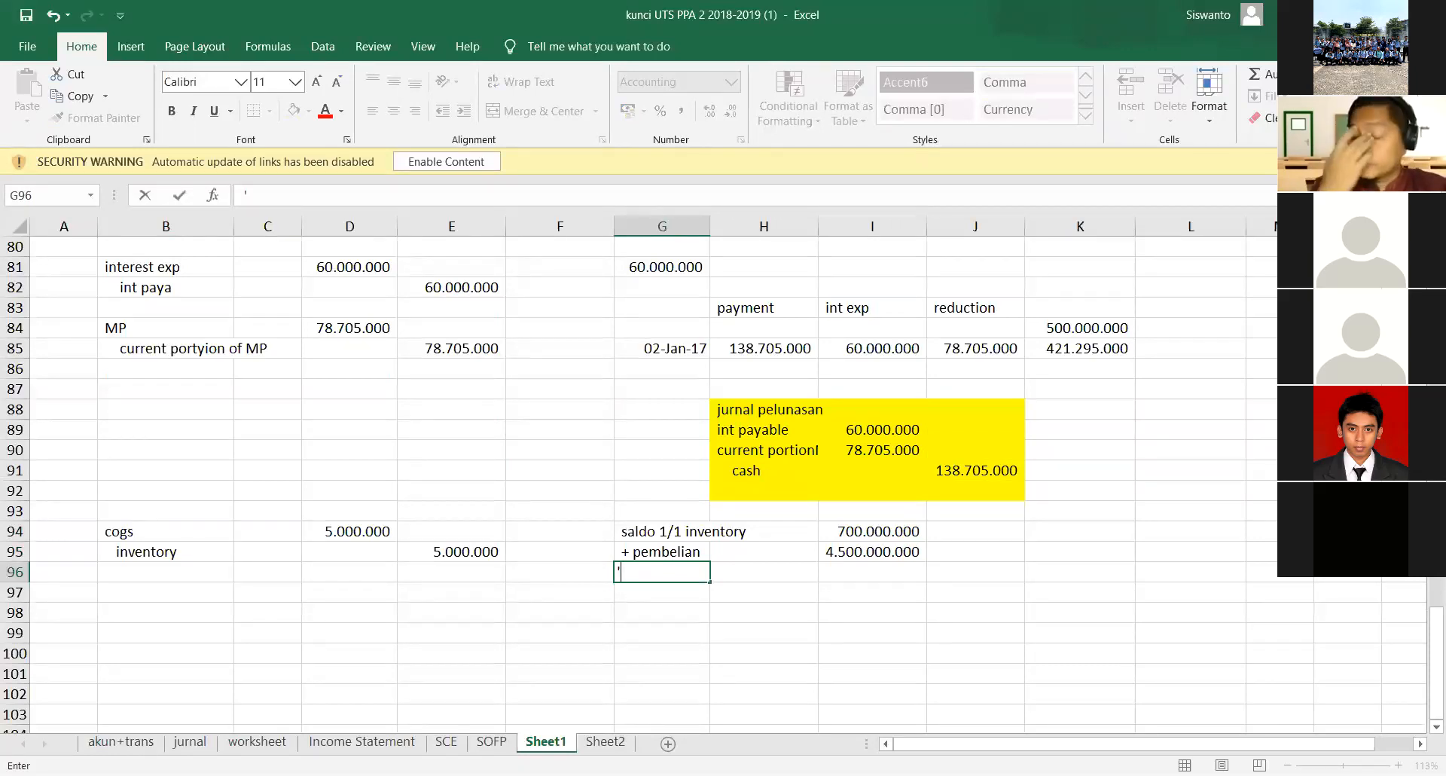
text(-)
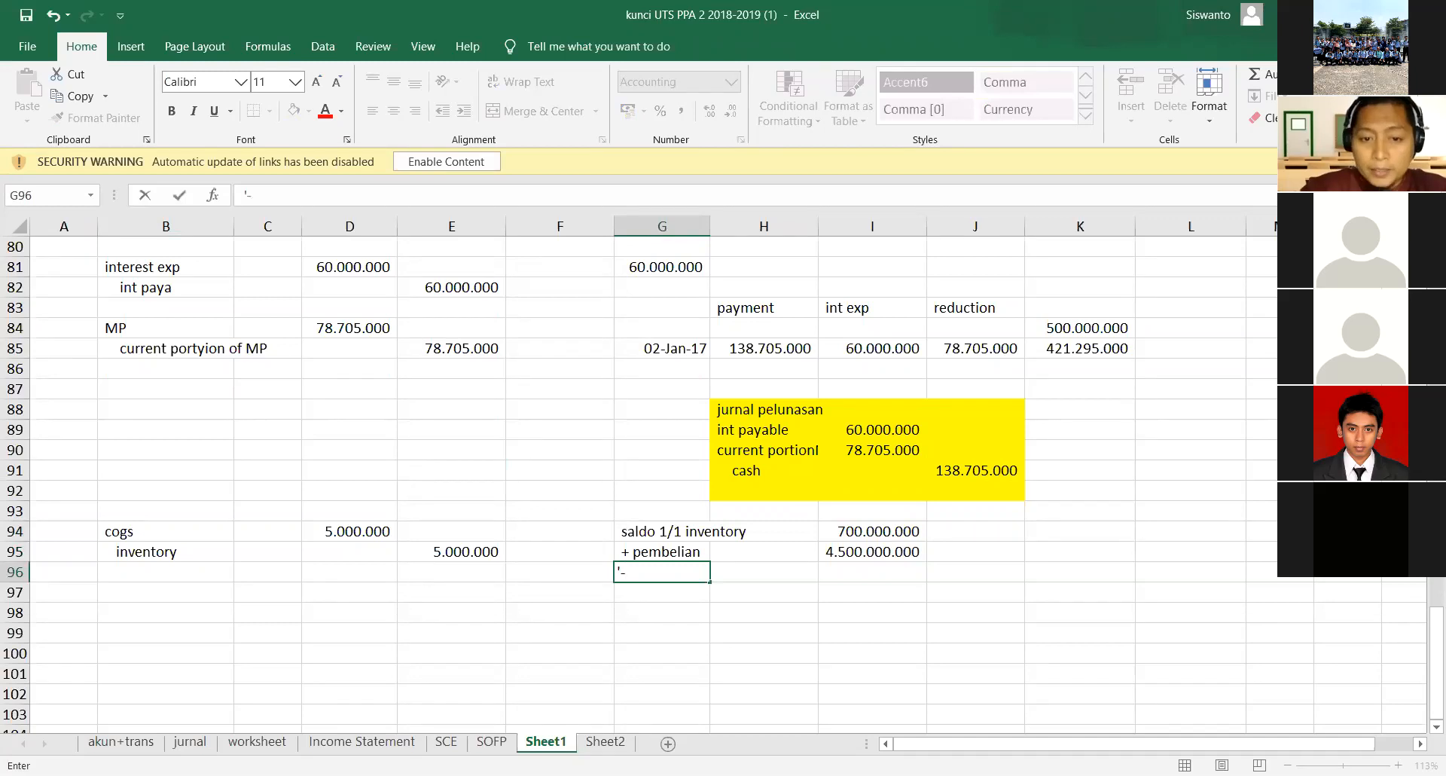
text( penjuala)
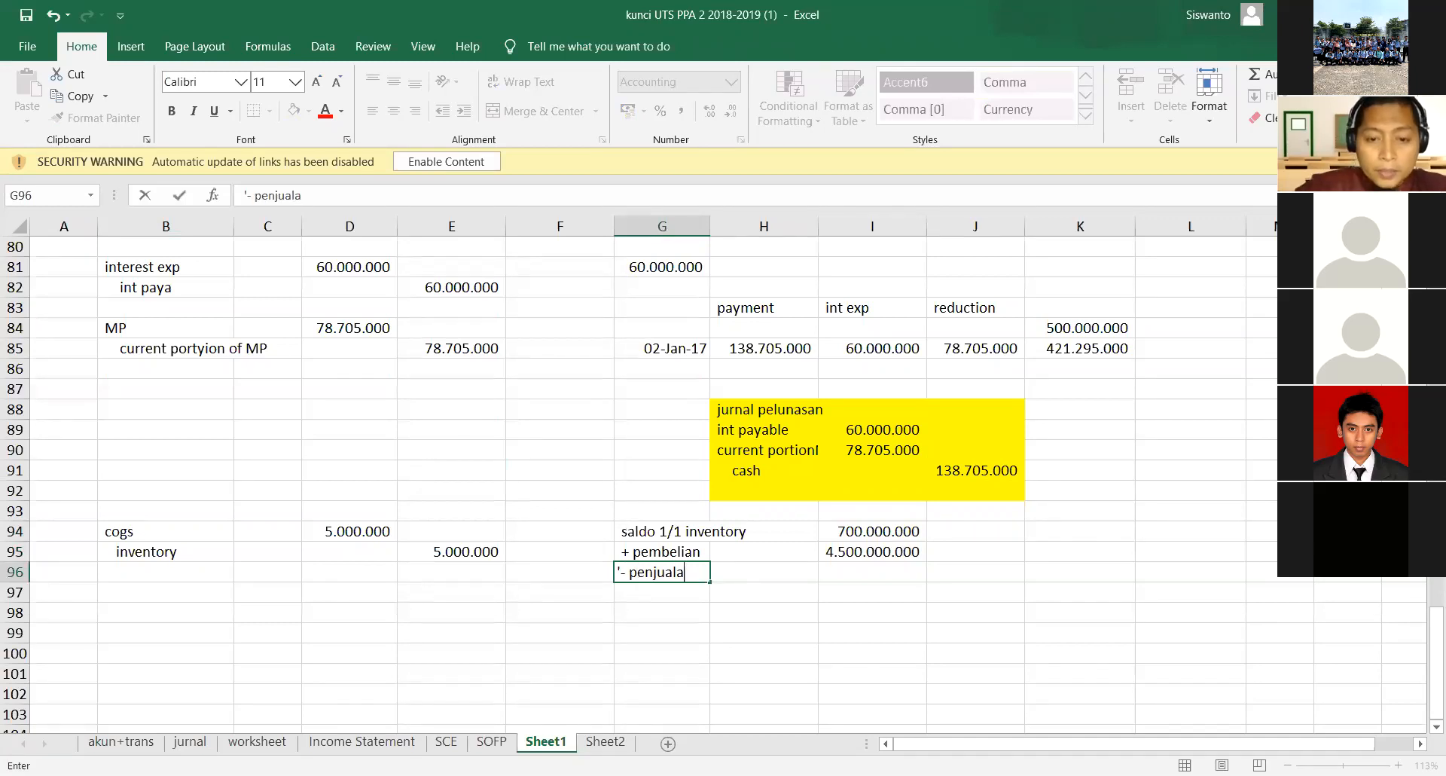
text(n)
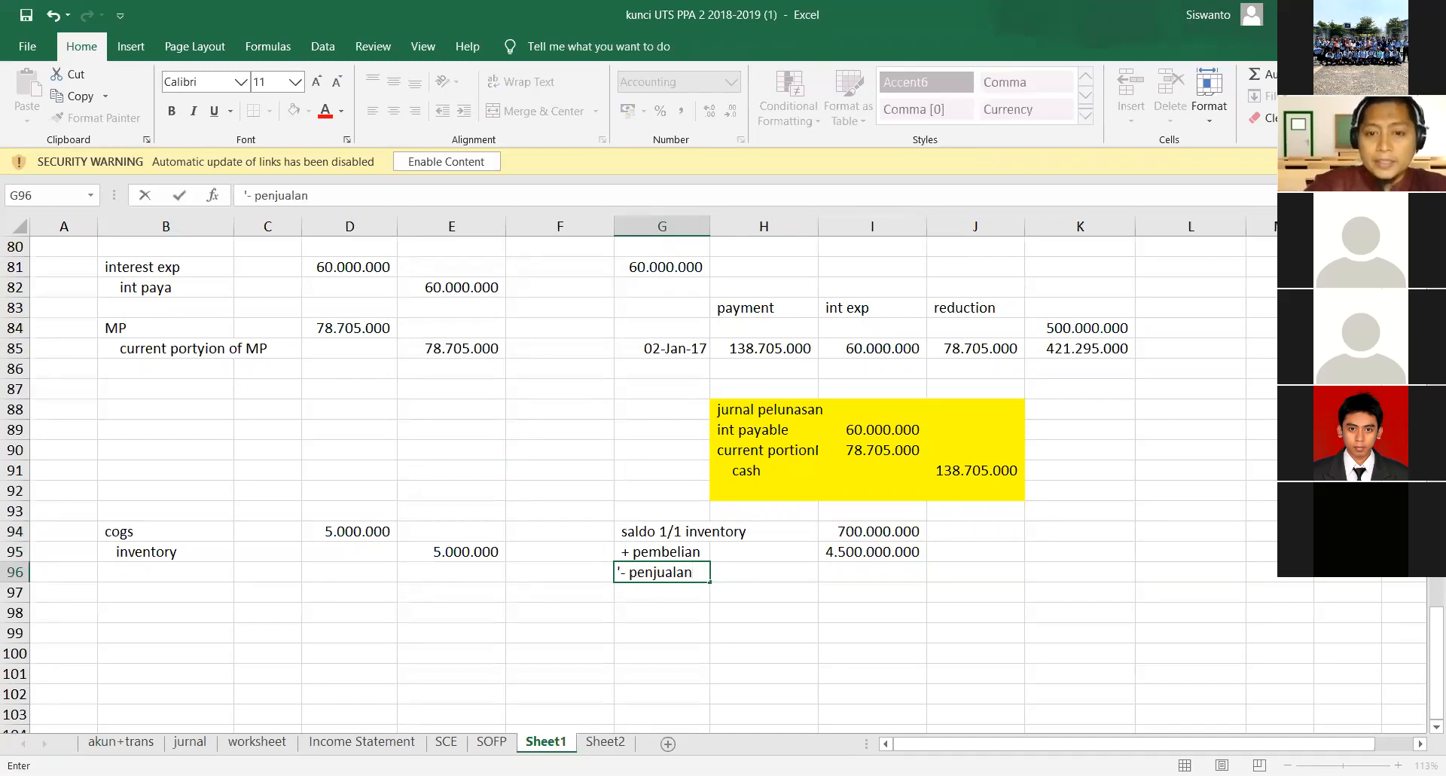
key(Tab)
key(Tab)
text(3500000000)
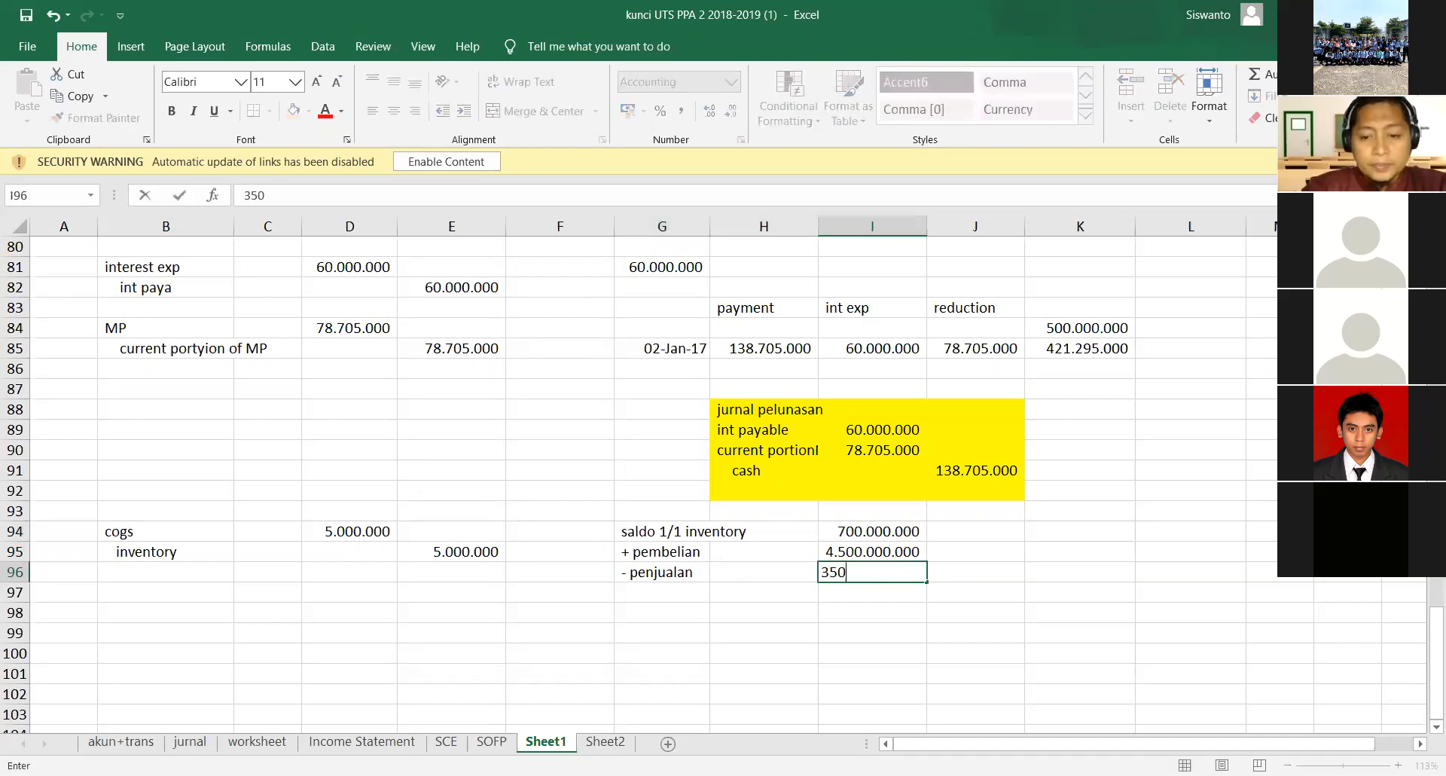
key(Return)
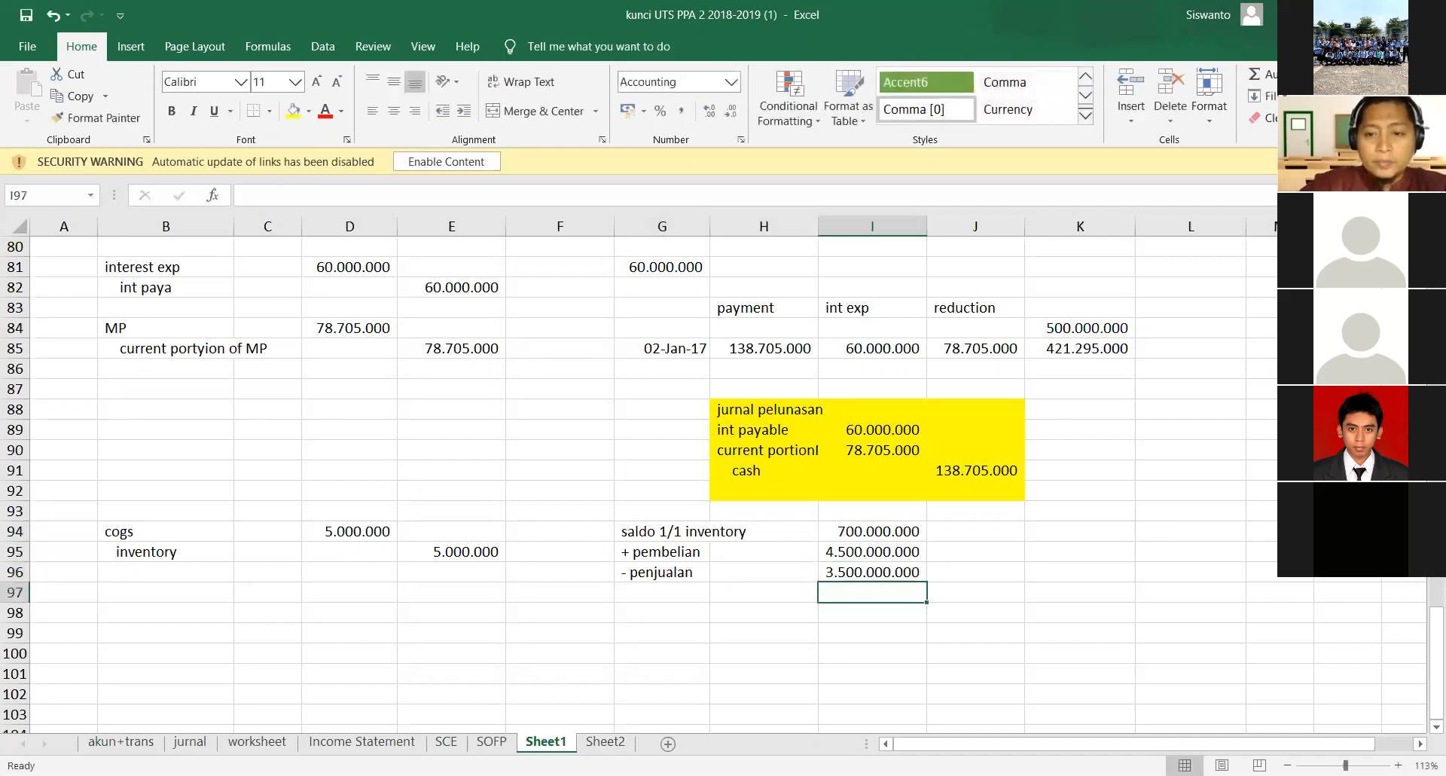
- Add a second "penjualan" line in G97 with the amount 350.000.000 in I97
key(Left)
key(Left)
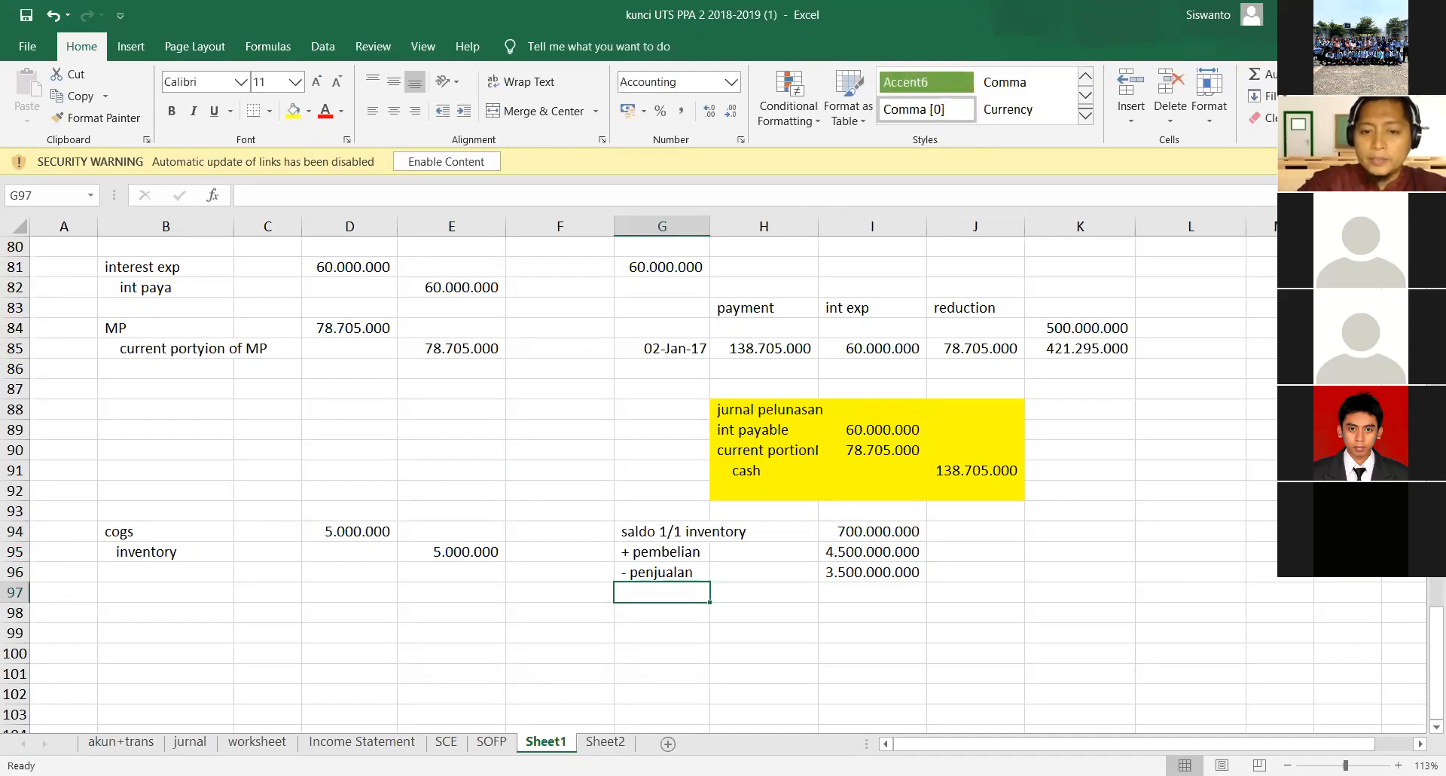
text(' penju)
text(alan)
key(Return)
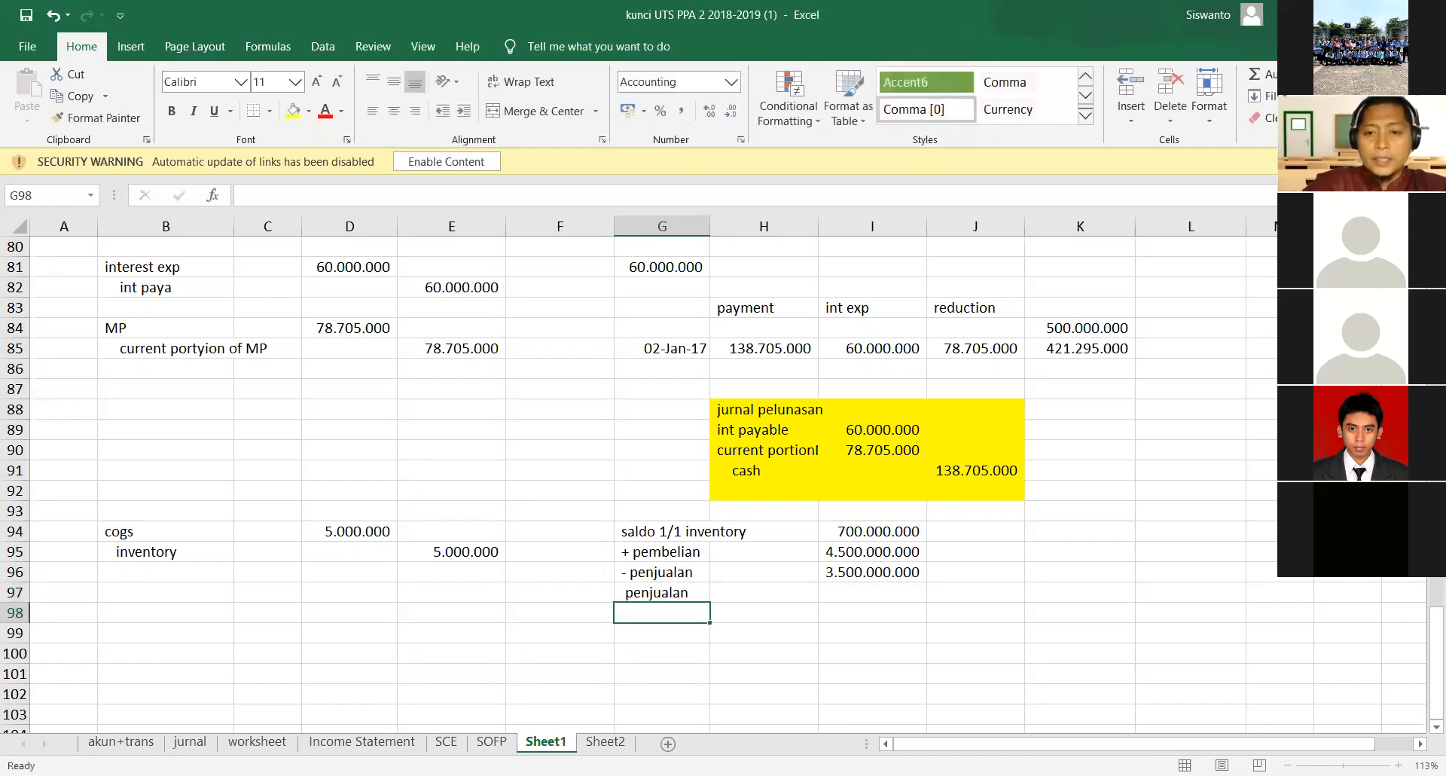
key(Up)
key(Right)
key(Right)
text(350.000.000)
key(Return)
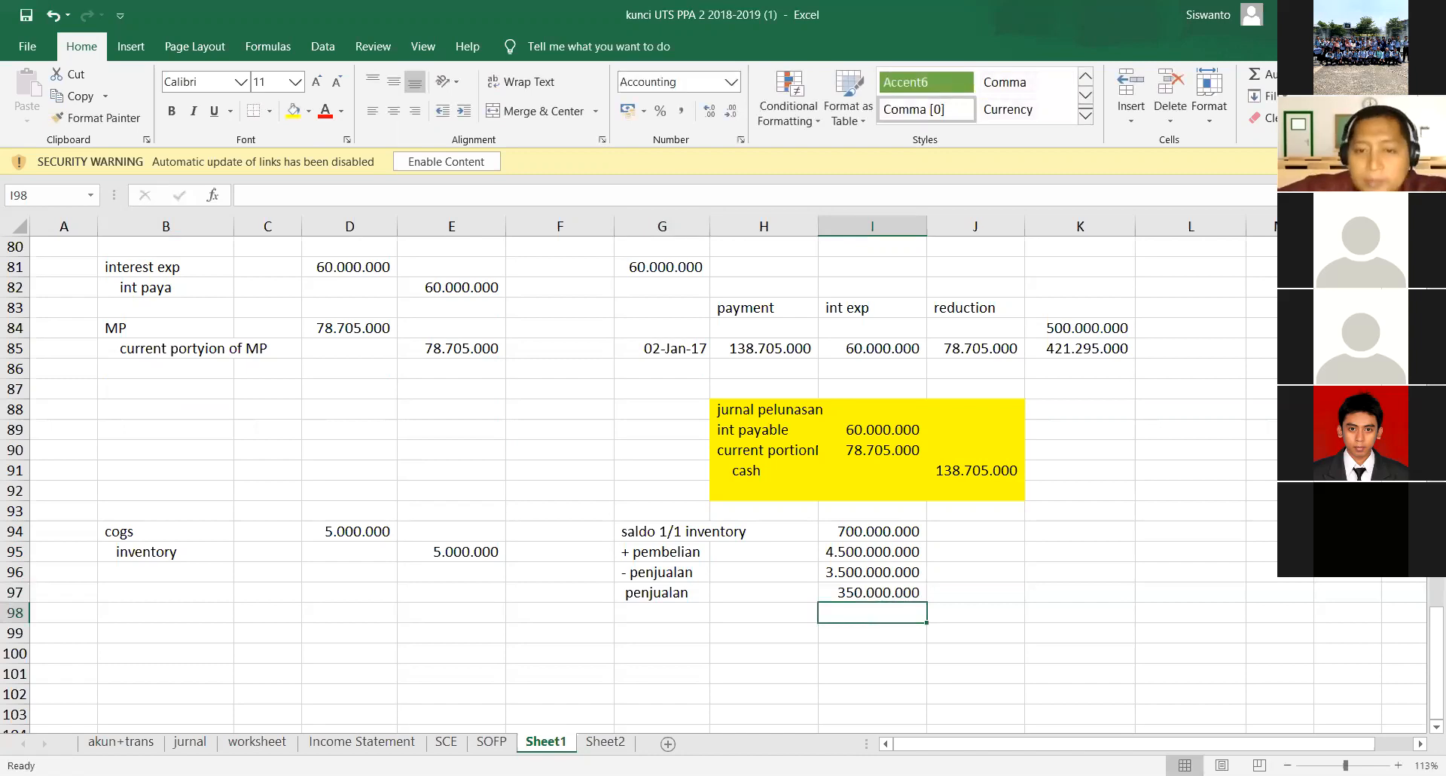
- Make the two sales amounts in I96 and I97 negative: -3.500.000.000 and -350.000.000
key(Up)
key(Up)
key(F2)
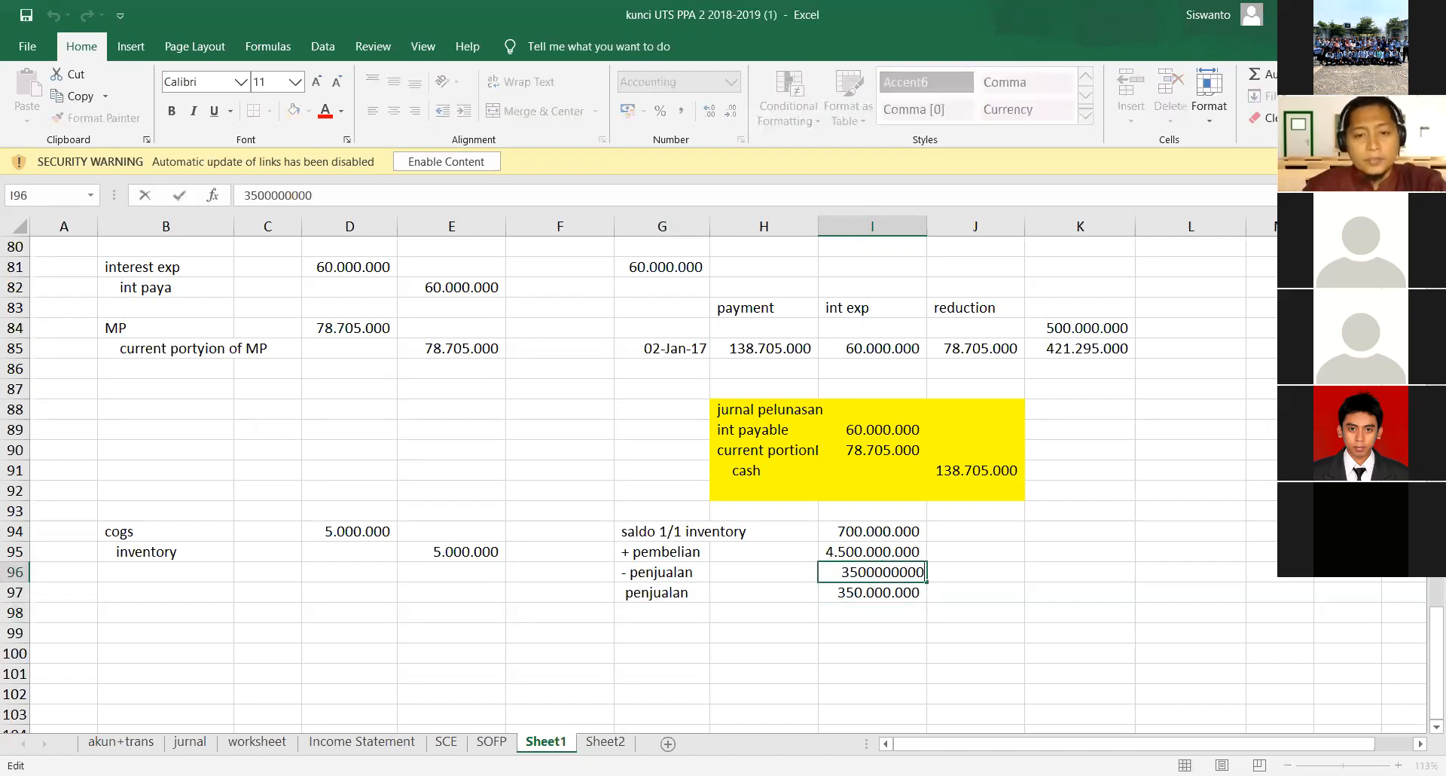
text(-)
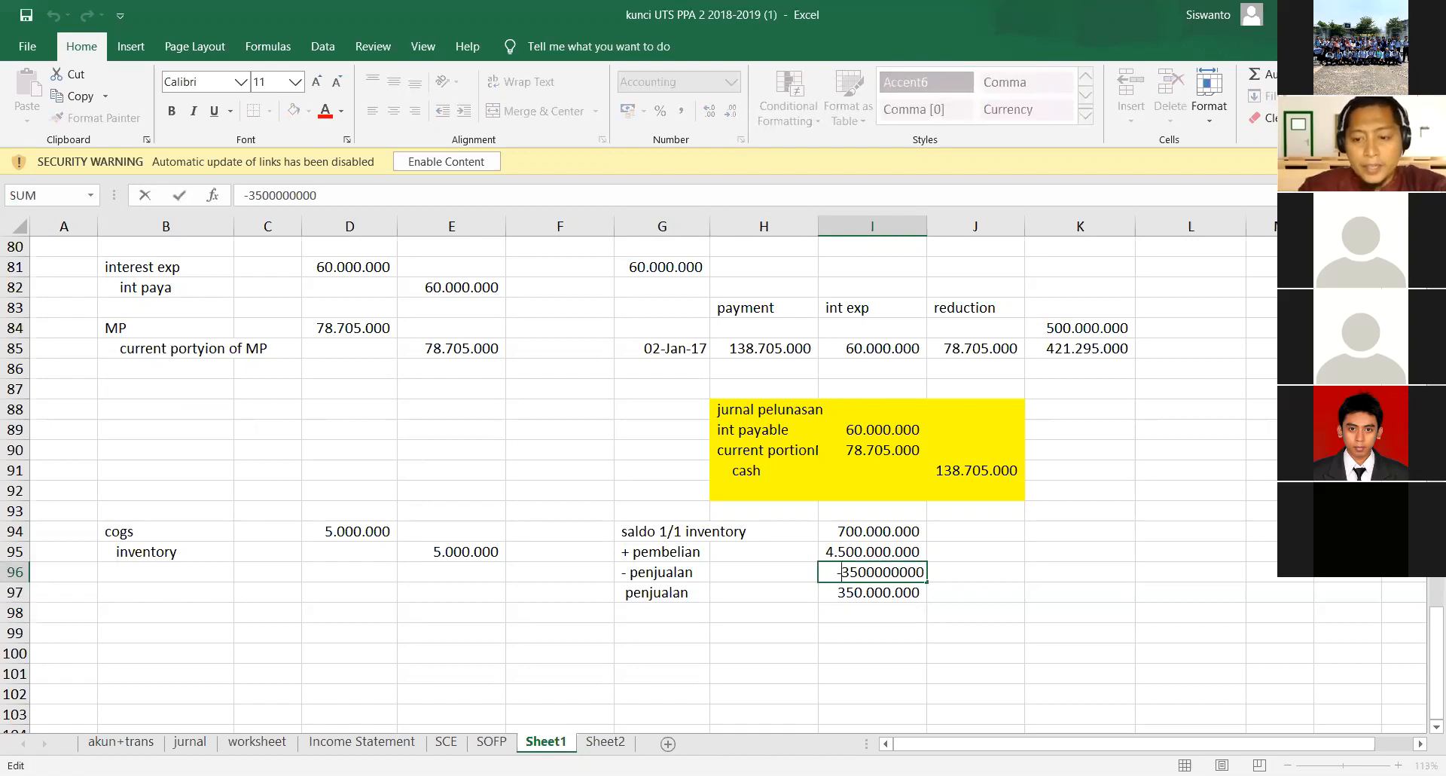
key(Return)
key(F2)
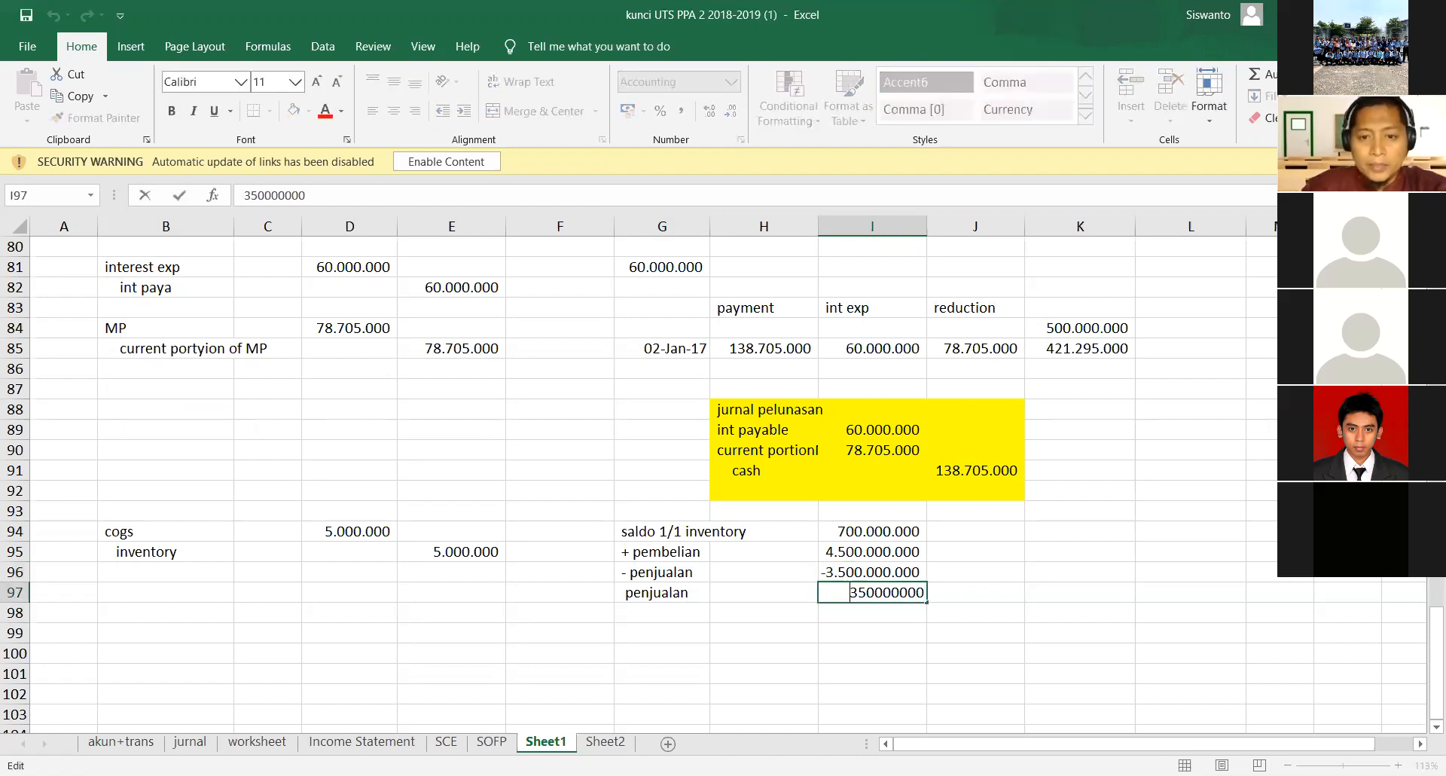
text(-)
key(Return)
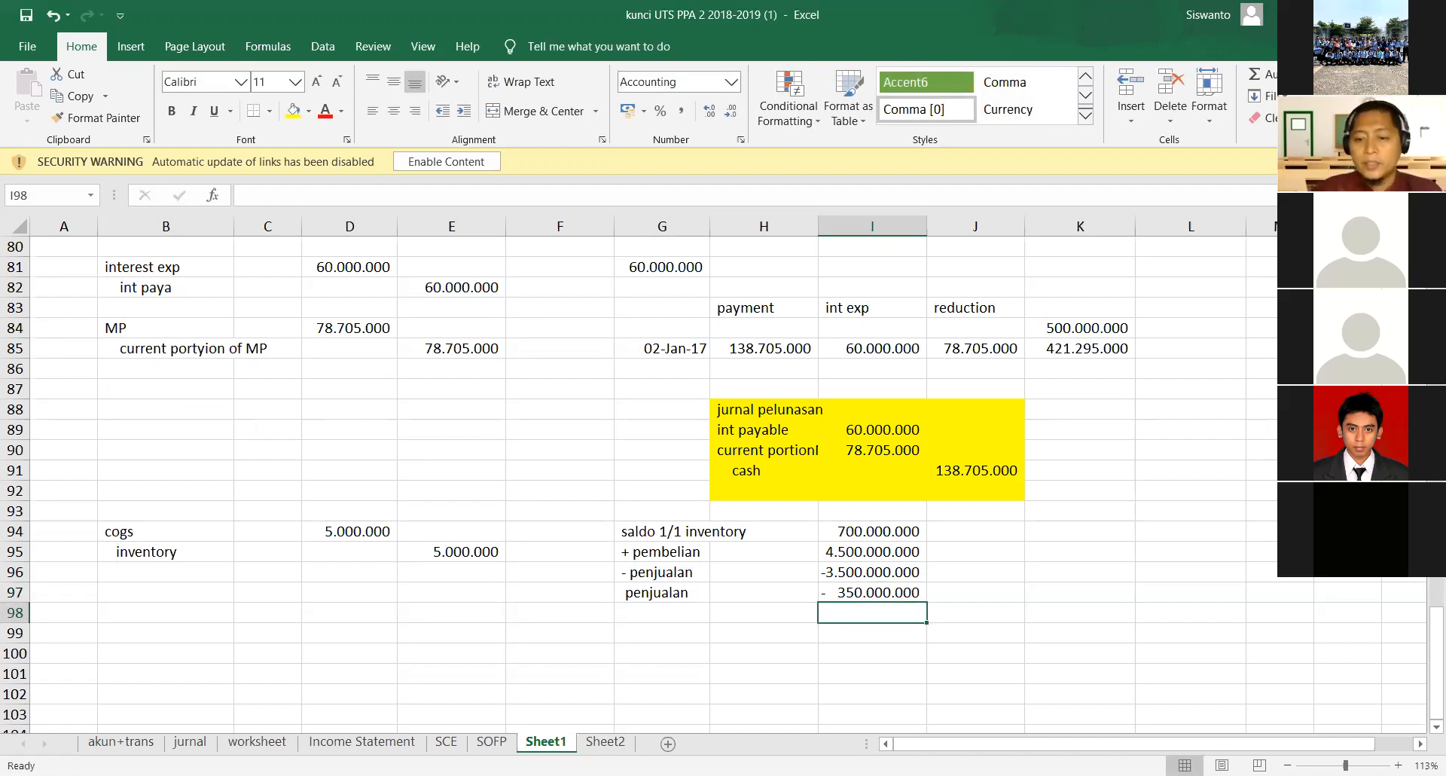
- Total the inventory movements in I98 with the formula =SUM(I94:I97)
key(Right)
key(Down)
key(Up)
key(Left)
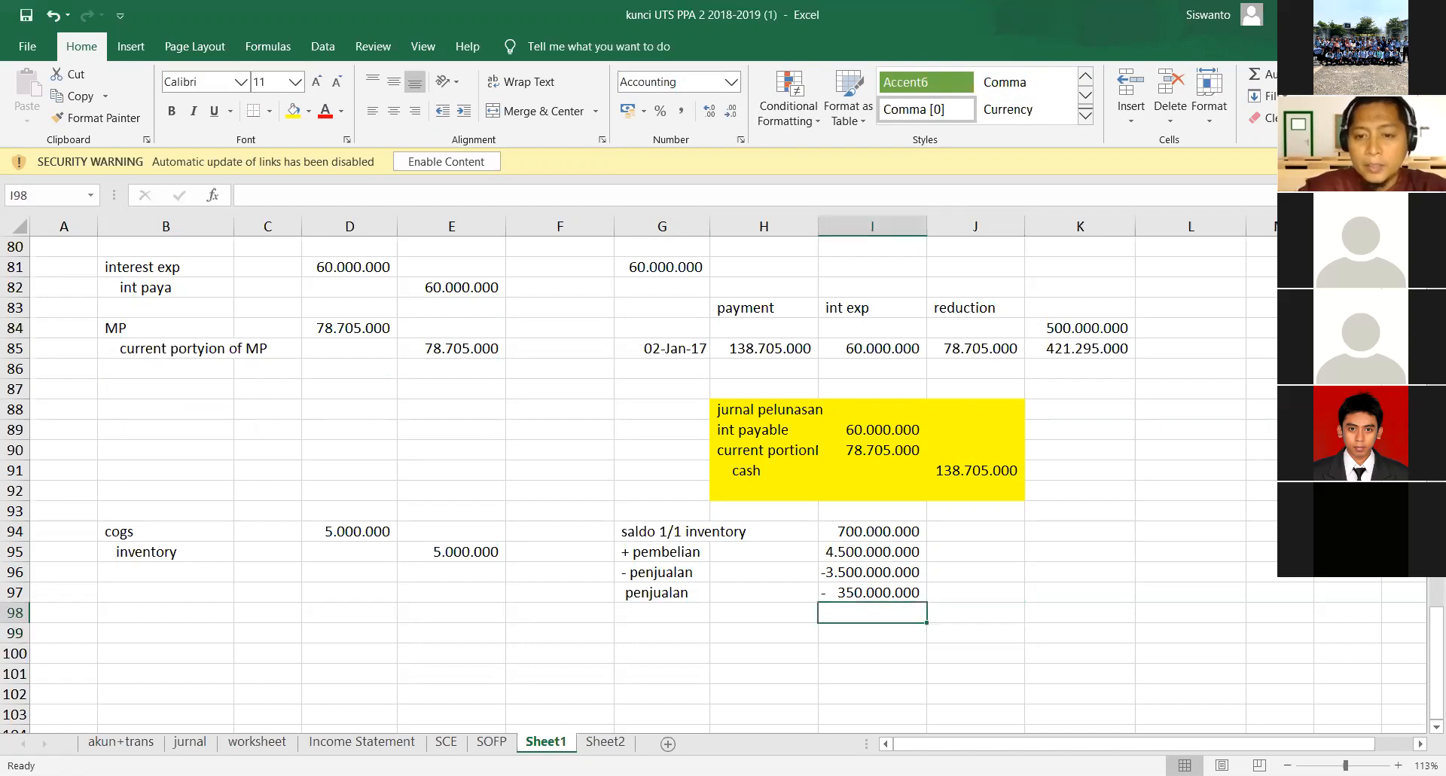
text(=SUM())
key(Return)
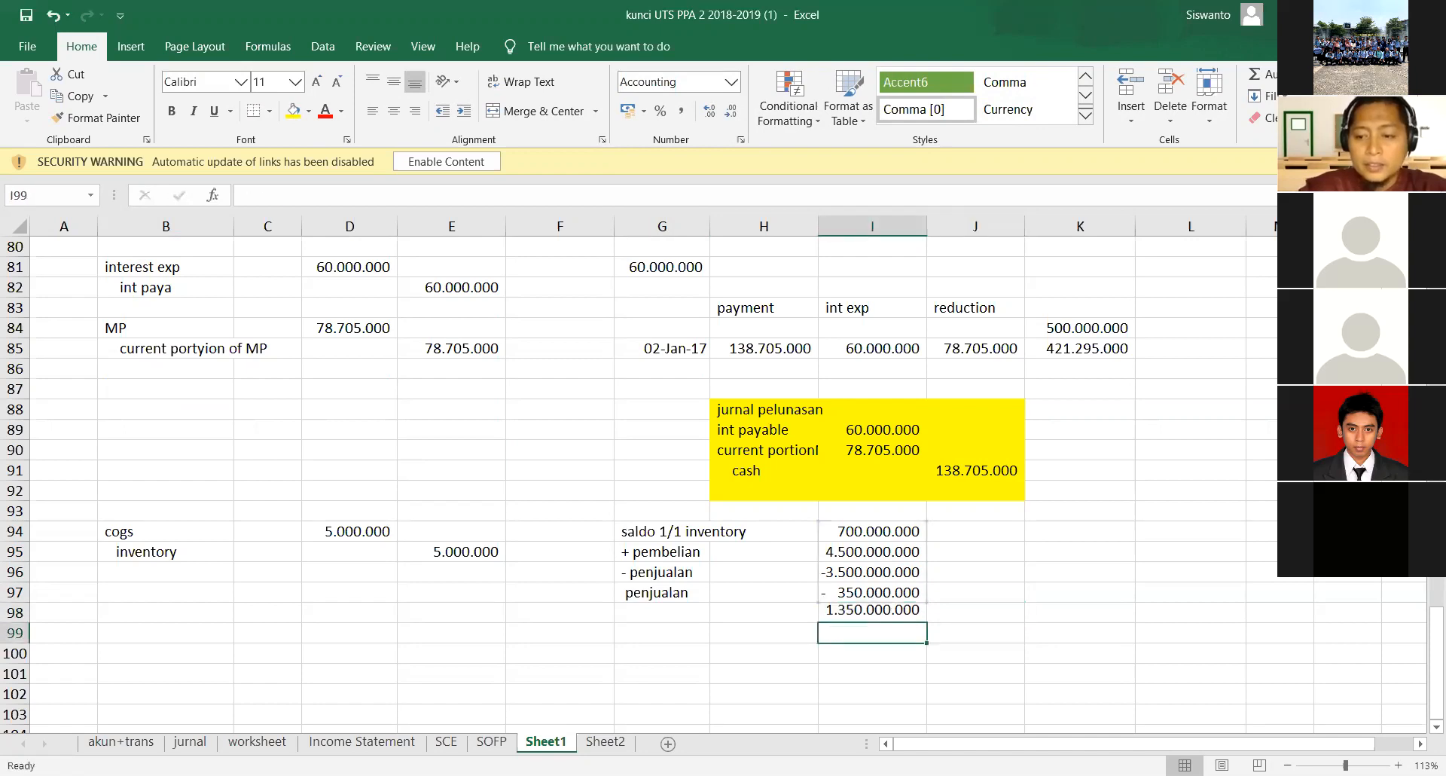
- Make the inventory total in I98 bold and fit column I's width to its contents
key(Up)
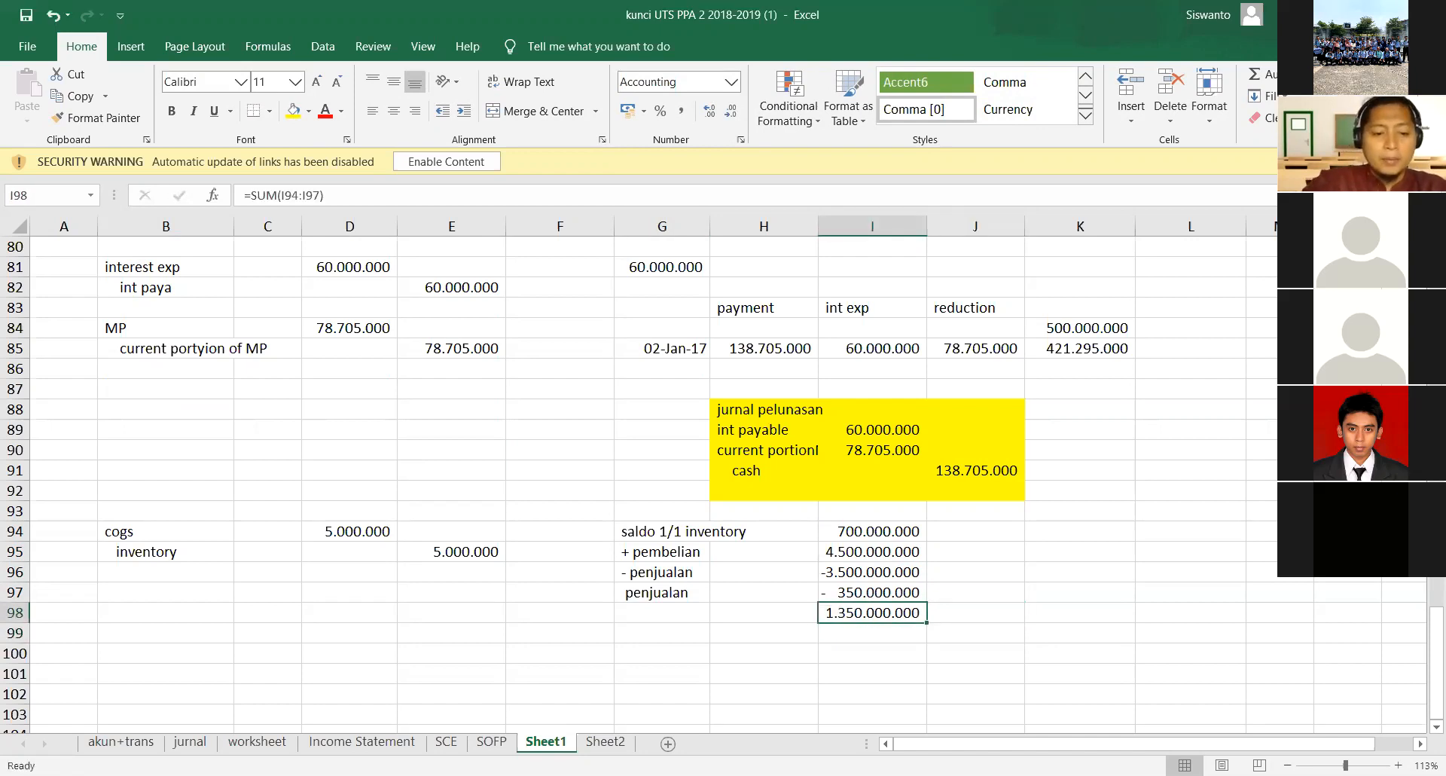
key(ctrl+b)
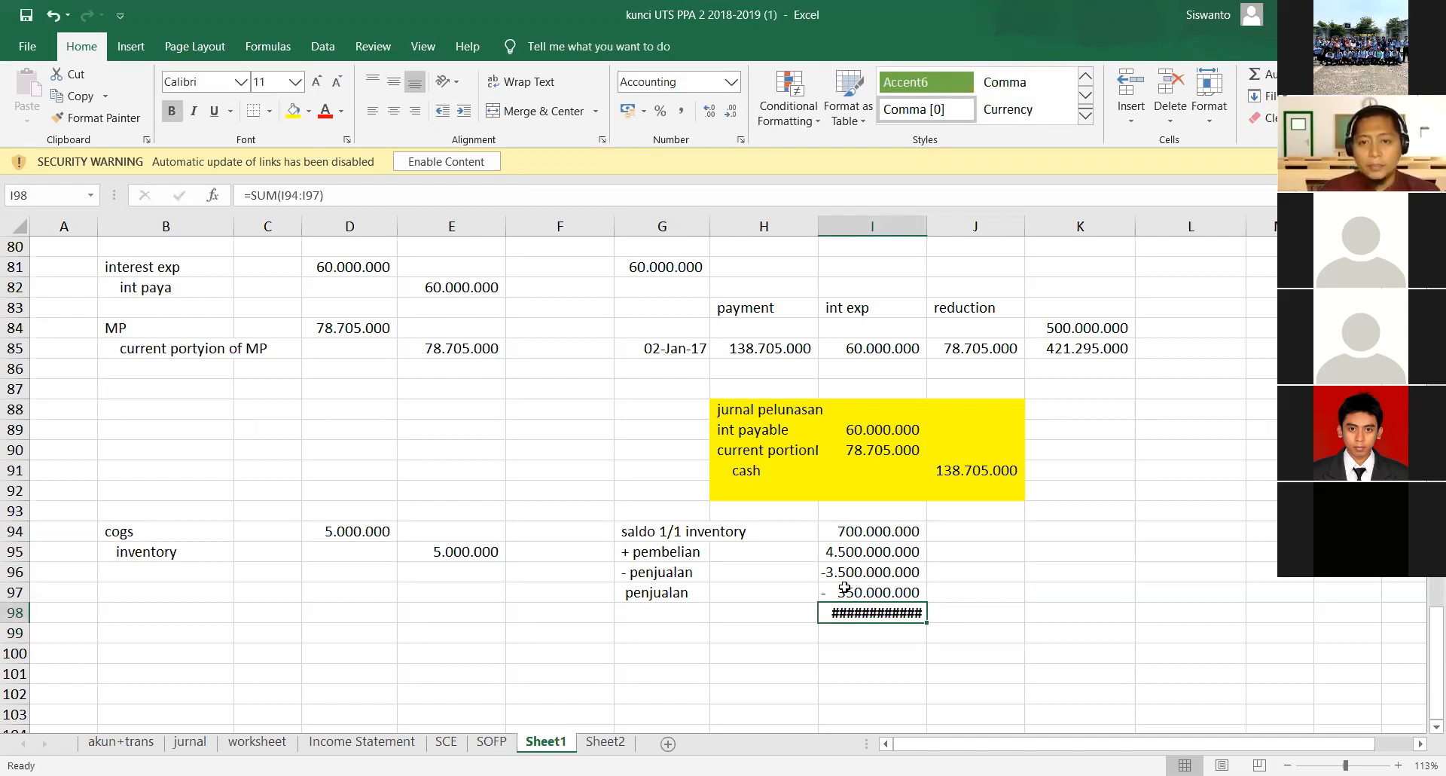
double_click(926, 229)
- Label the inventory total row by entering "saldo 31/12 inventory" in G98
click(682, 614)
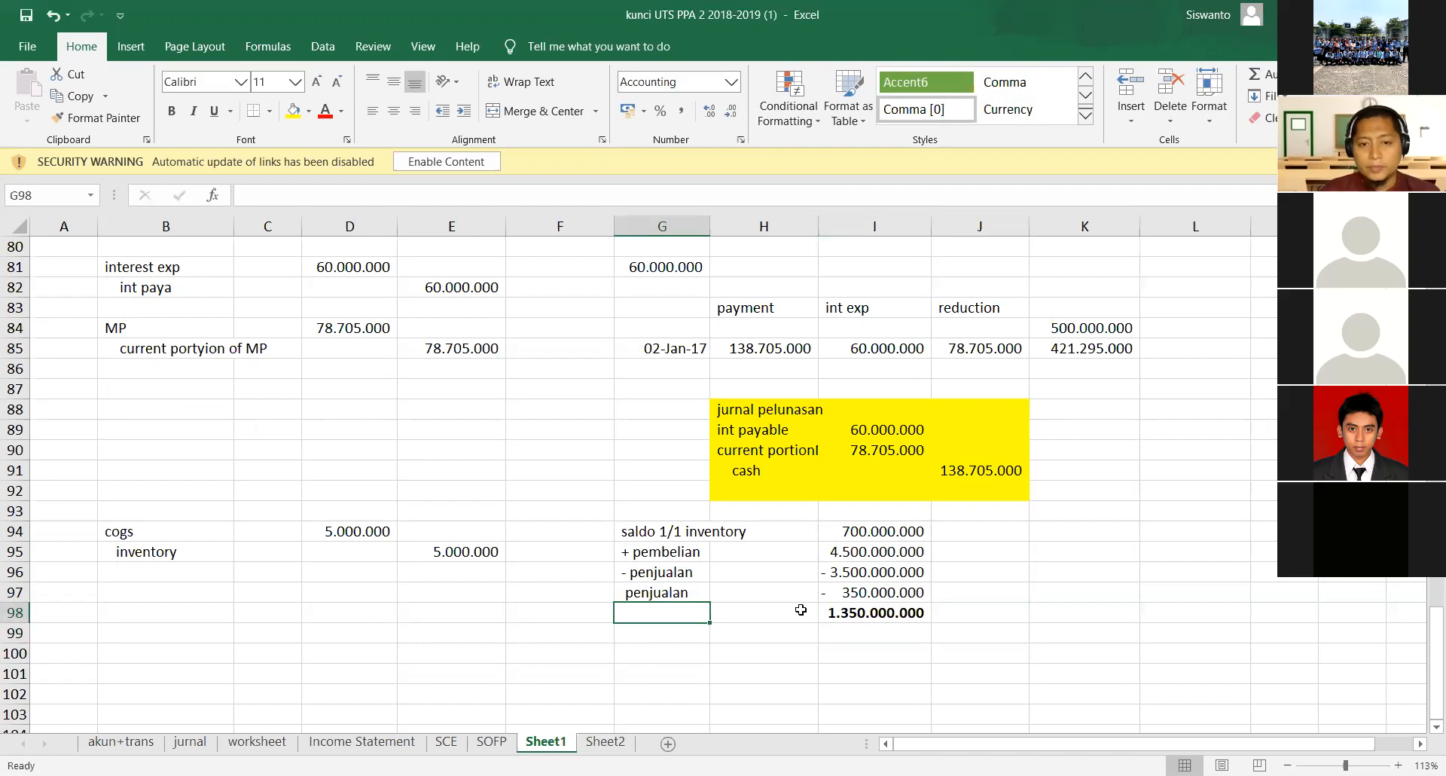
click(858, 610)
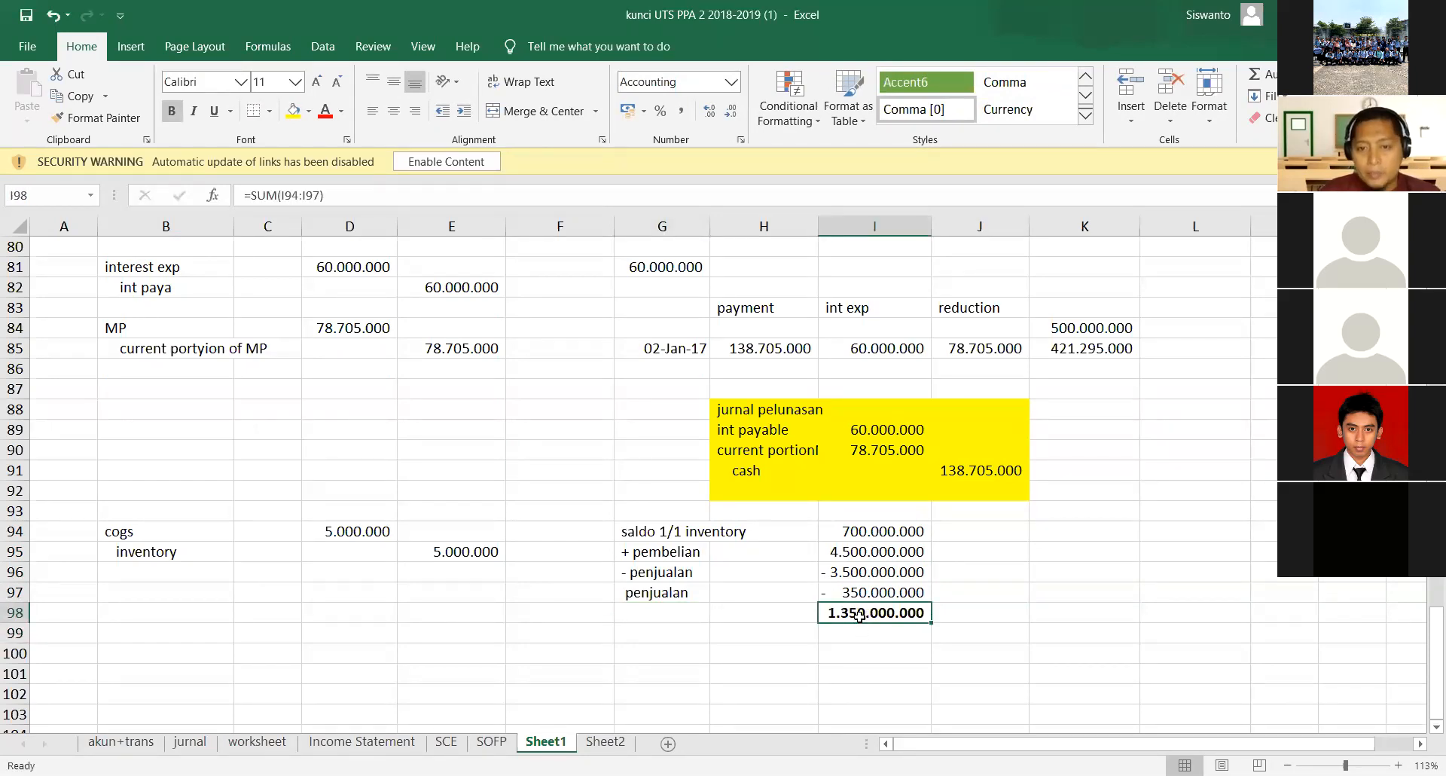
click(670, 614)
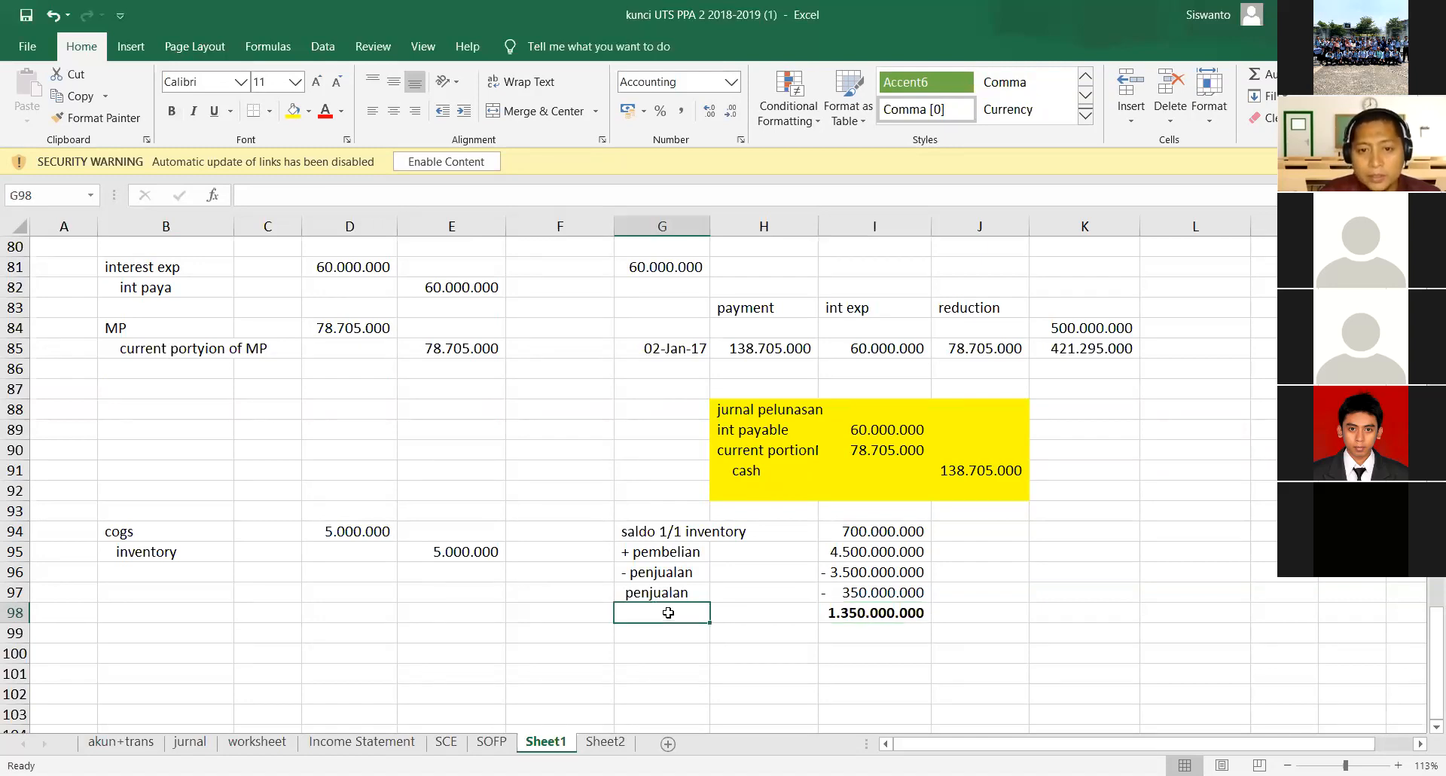
text(saldi)
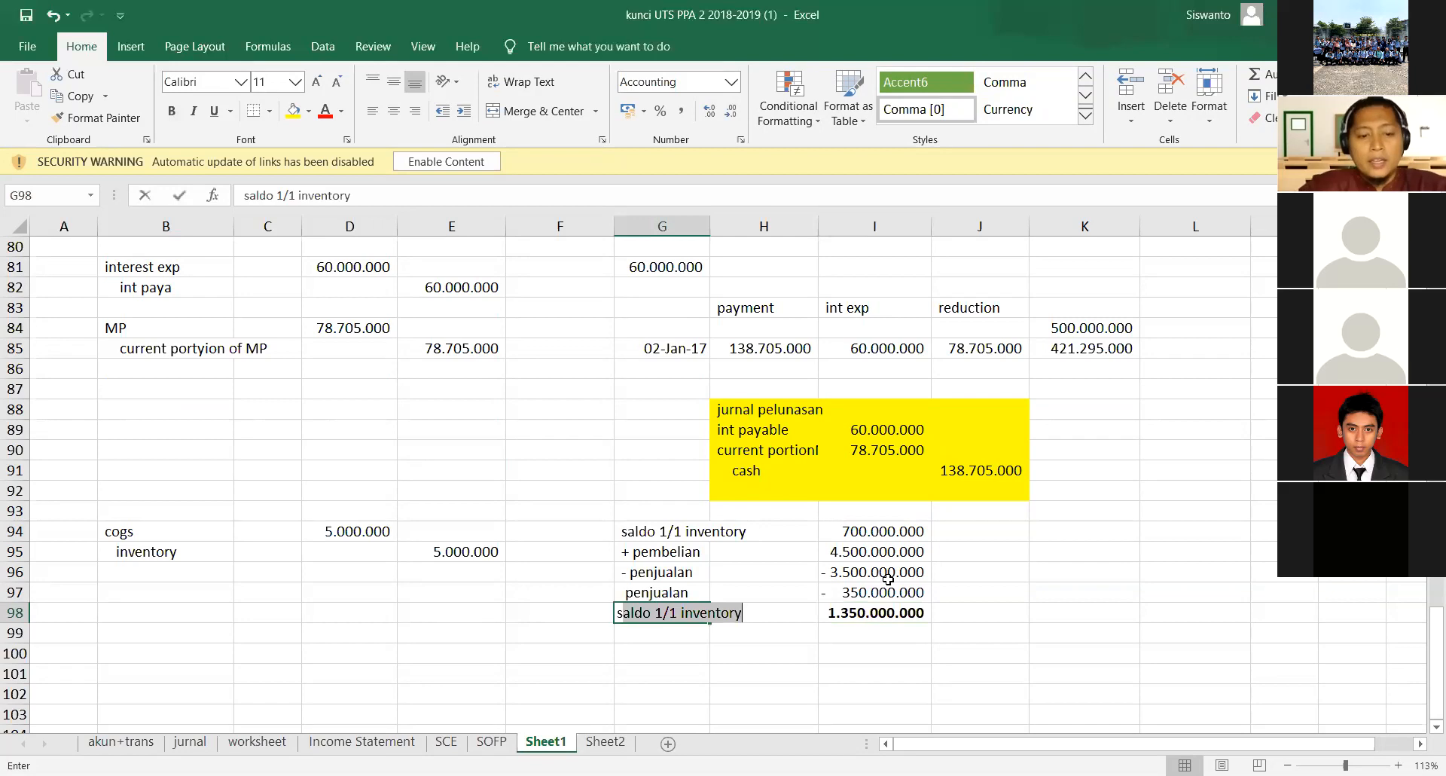
key(BackSpace)
text(o 31)
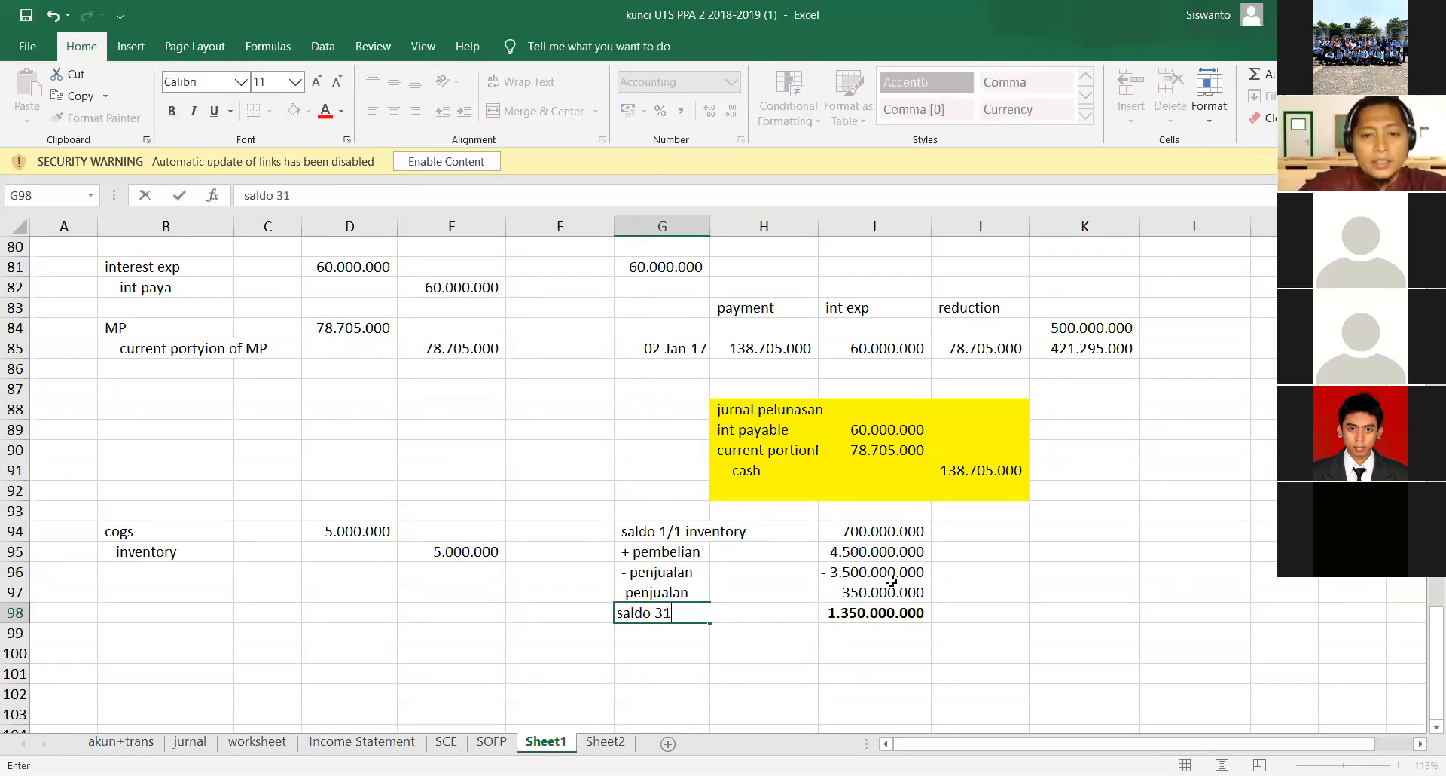
text(/12 i)
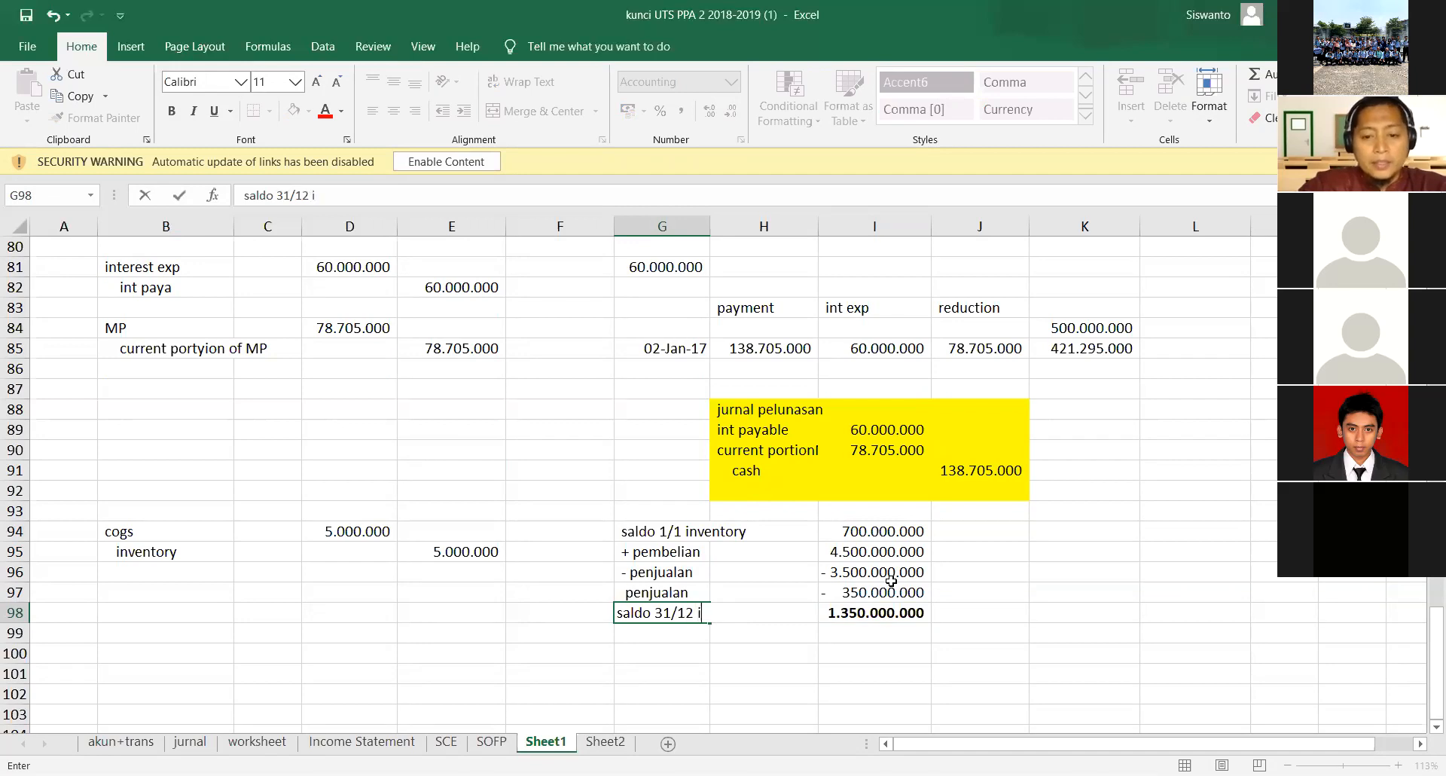
text(nventory)
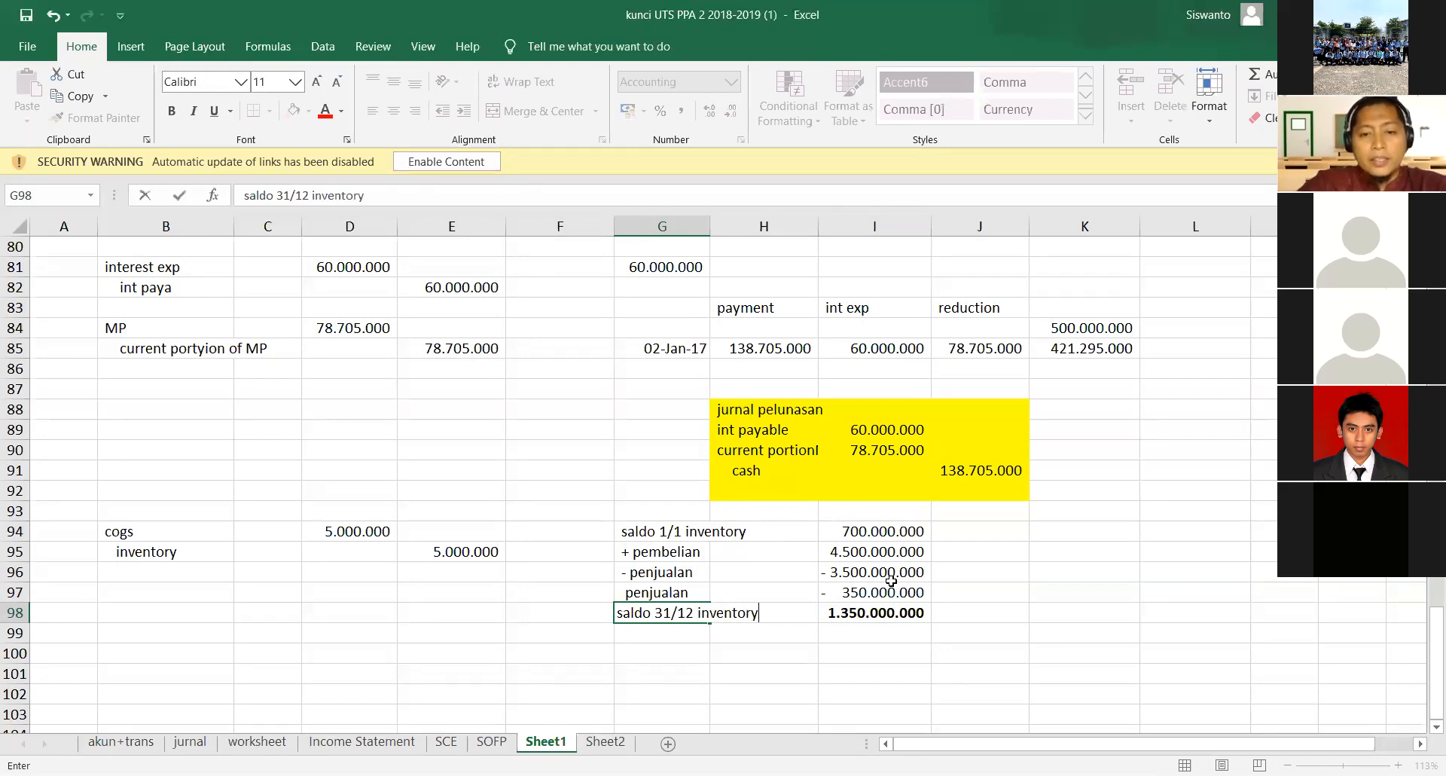
key(Return)
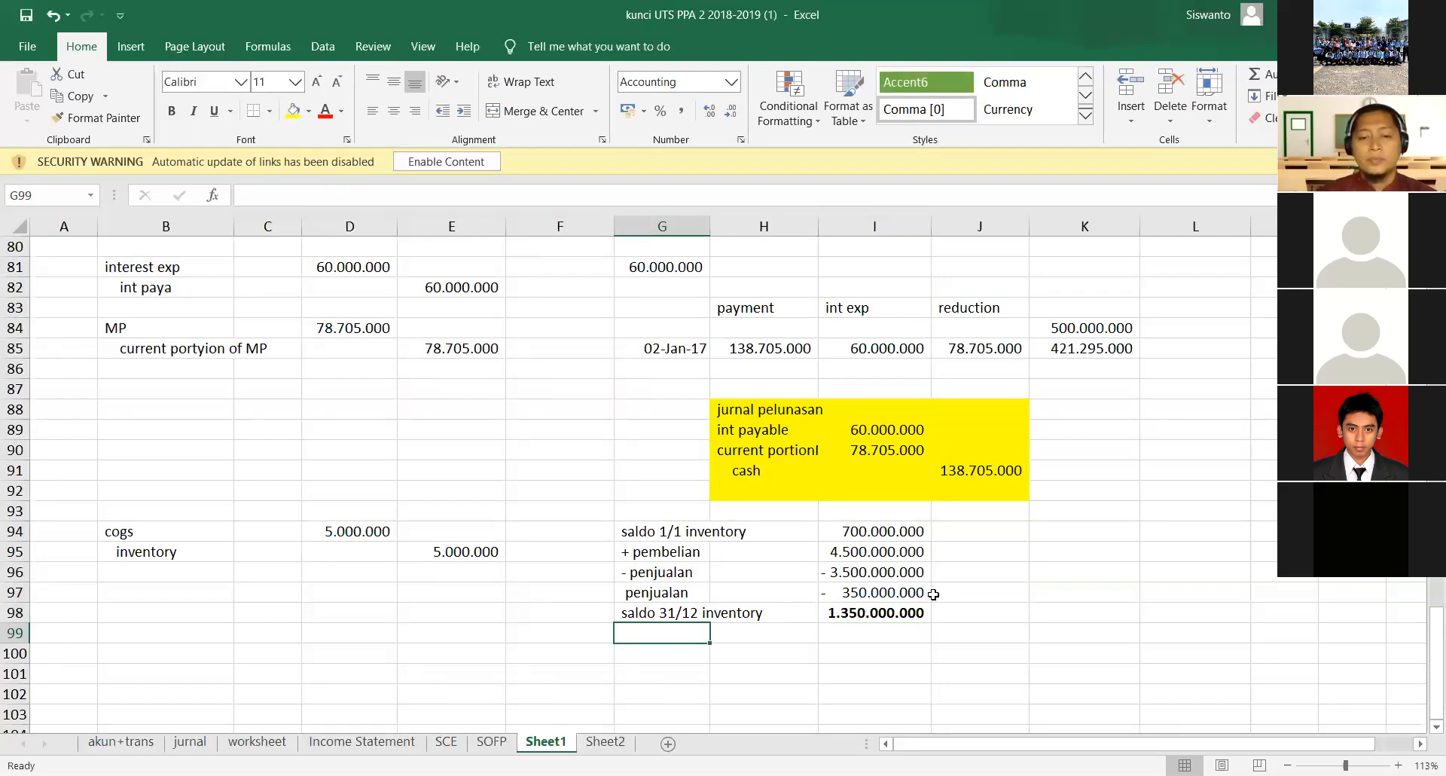
- Add the label "perhit fisik inv" in G99 for the physical inventory count
text(secr)
key(BackSpace)
key(BackSpace)
key(BackSpace)
key(BackSpace)
text(perhit fisik)
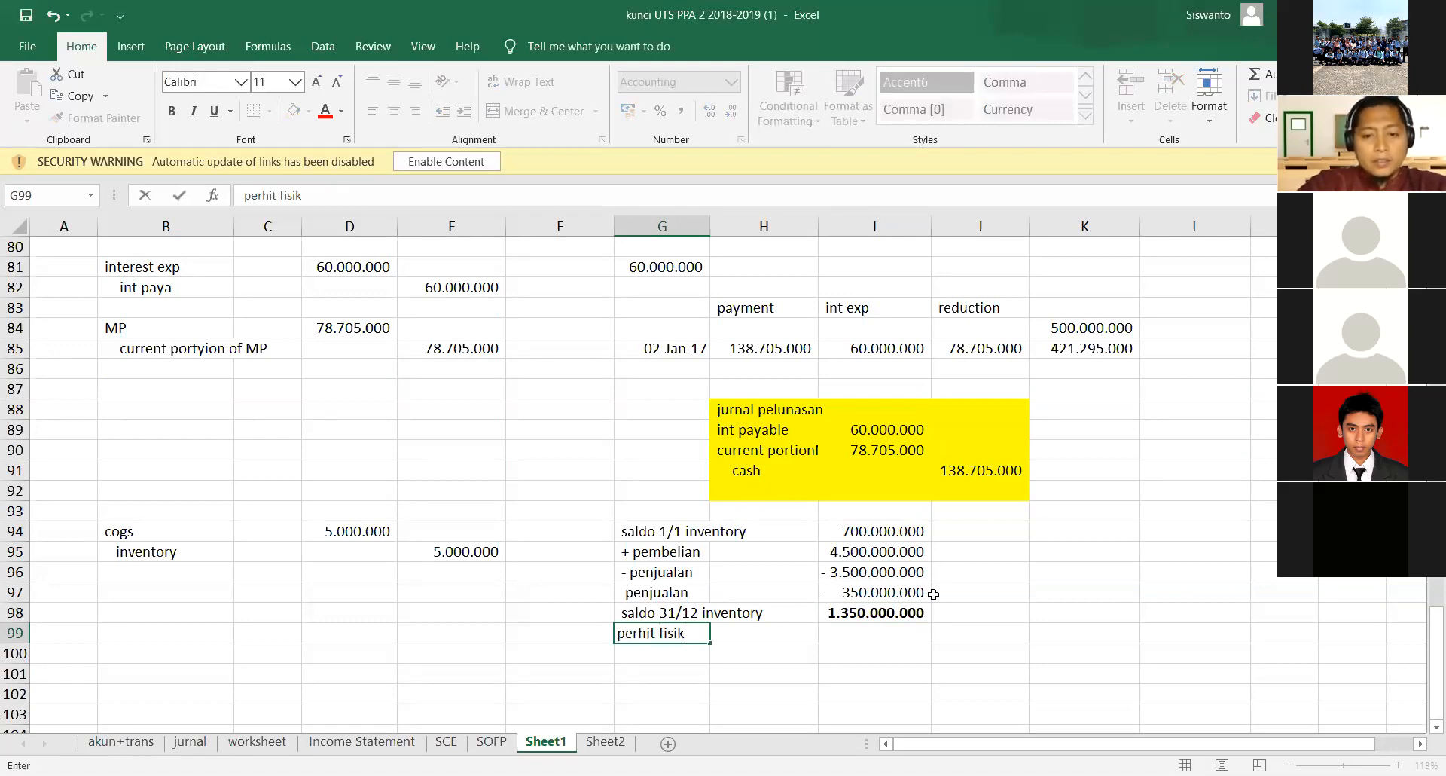
text( inv)
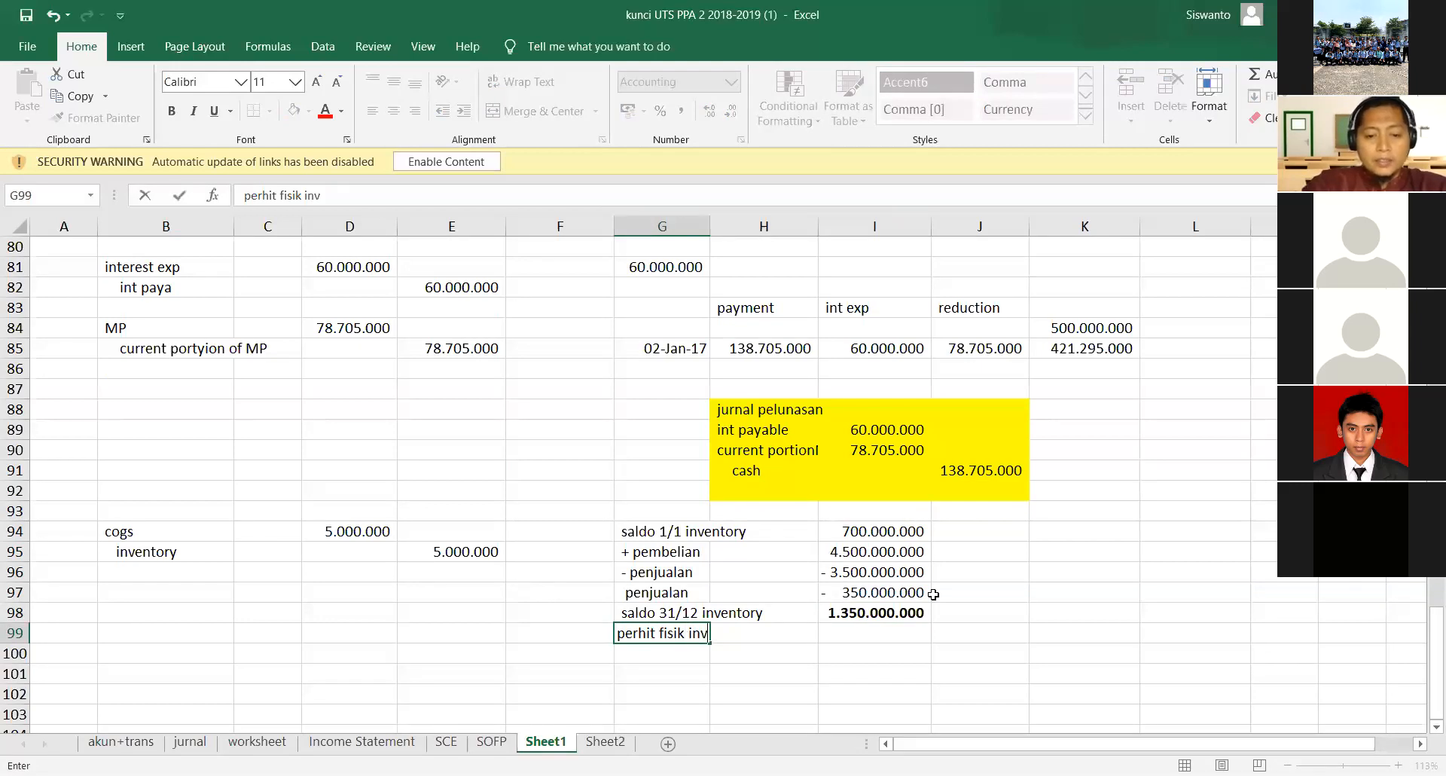
key(Return)
- Enter the physical count amount 1.345.000.000 in I99
key(Right)
key(Right)
key(Up)
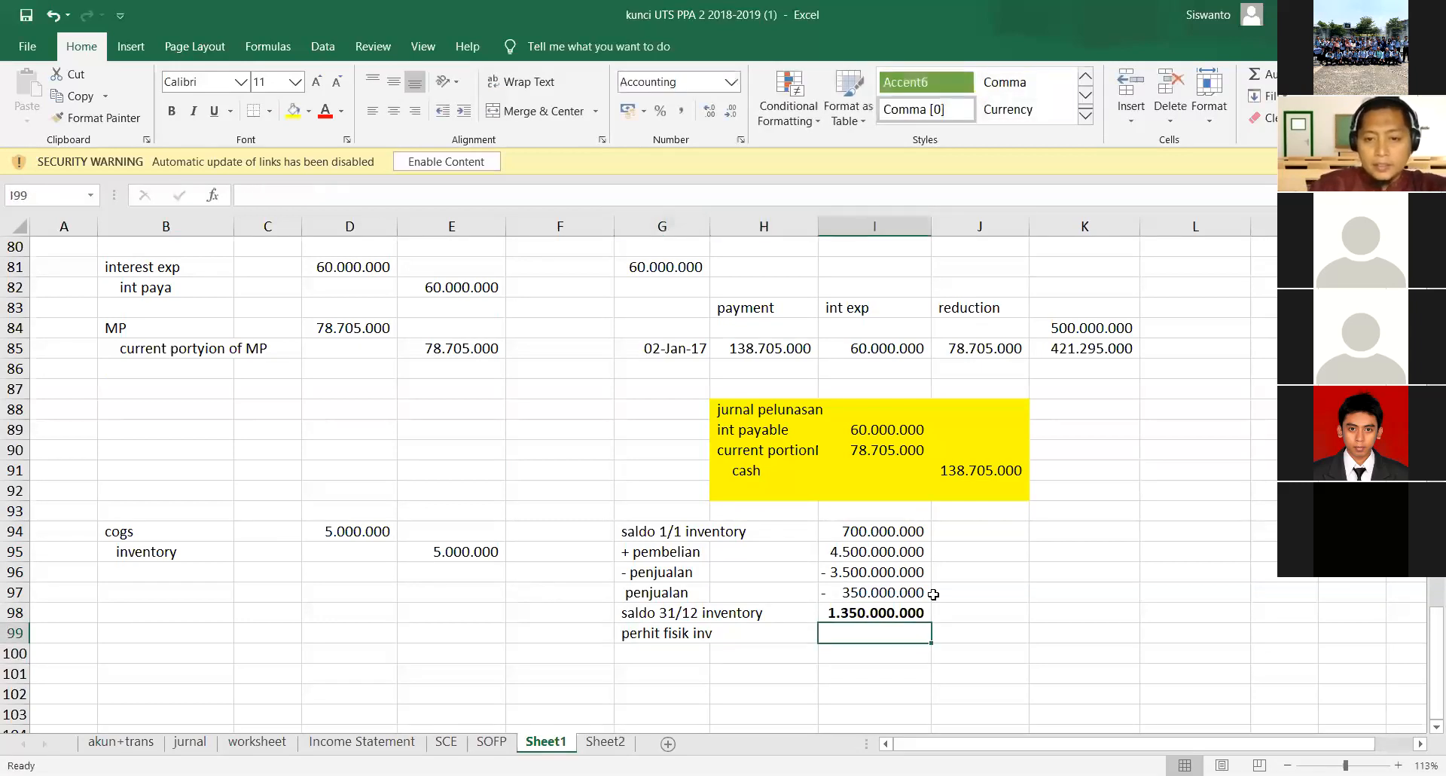
text(1)
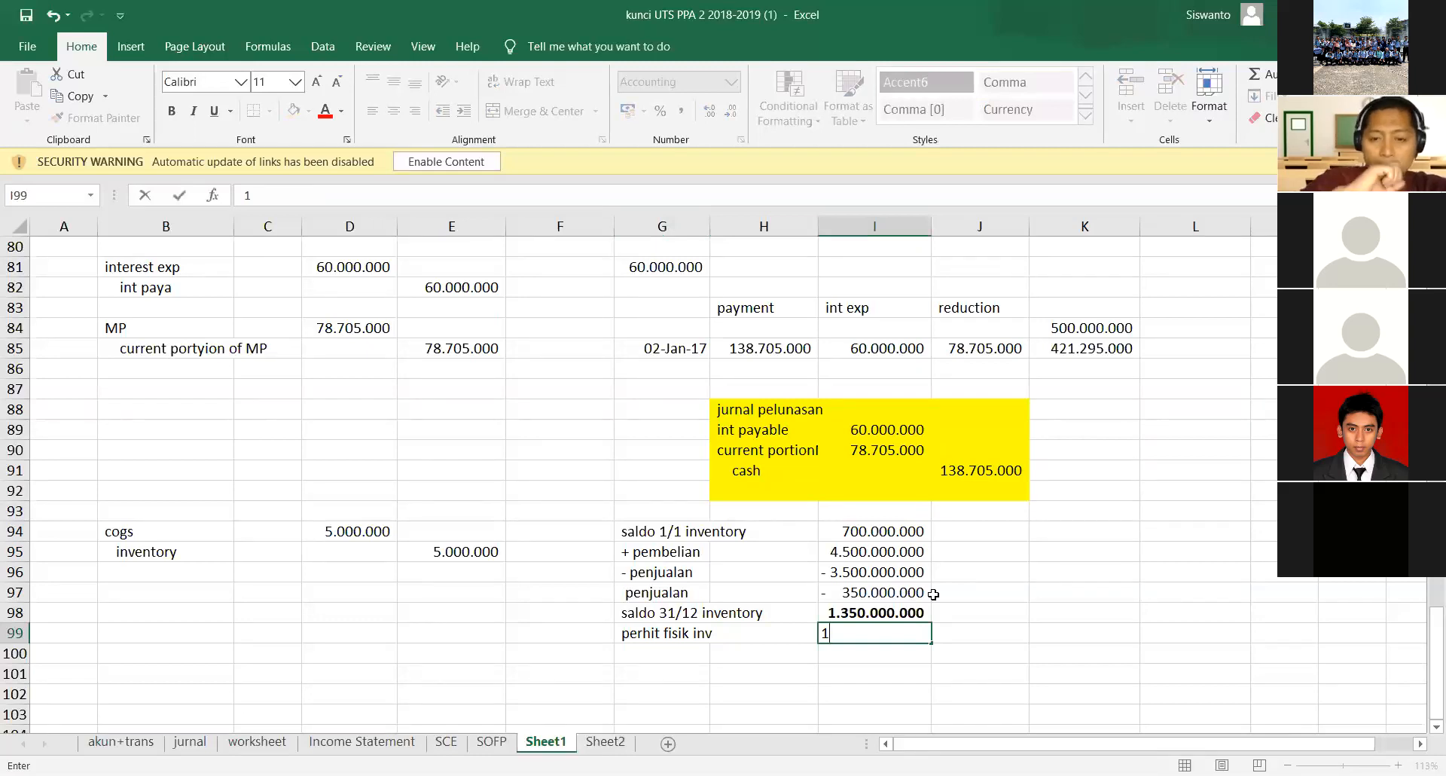
text(.34)
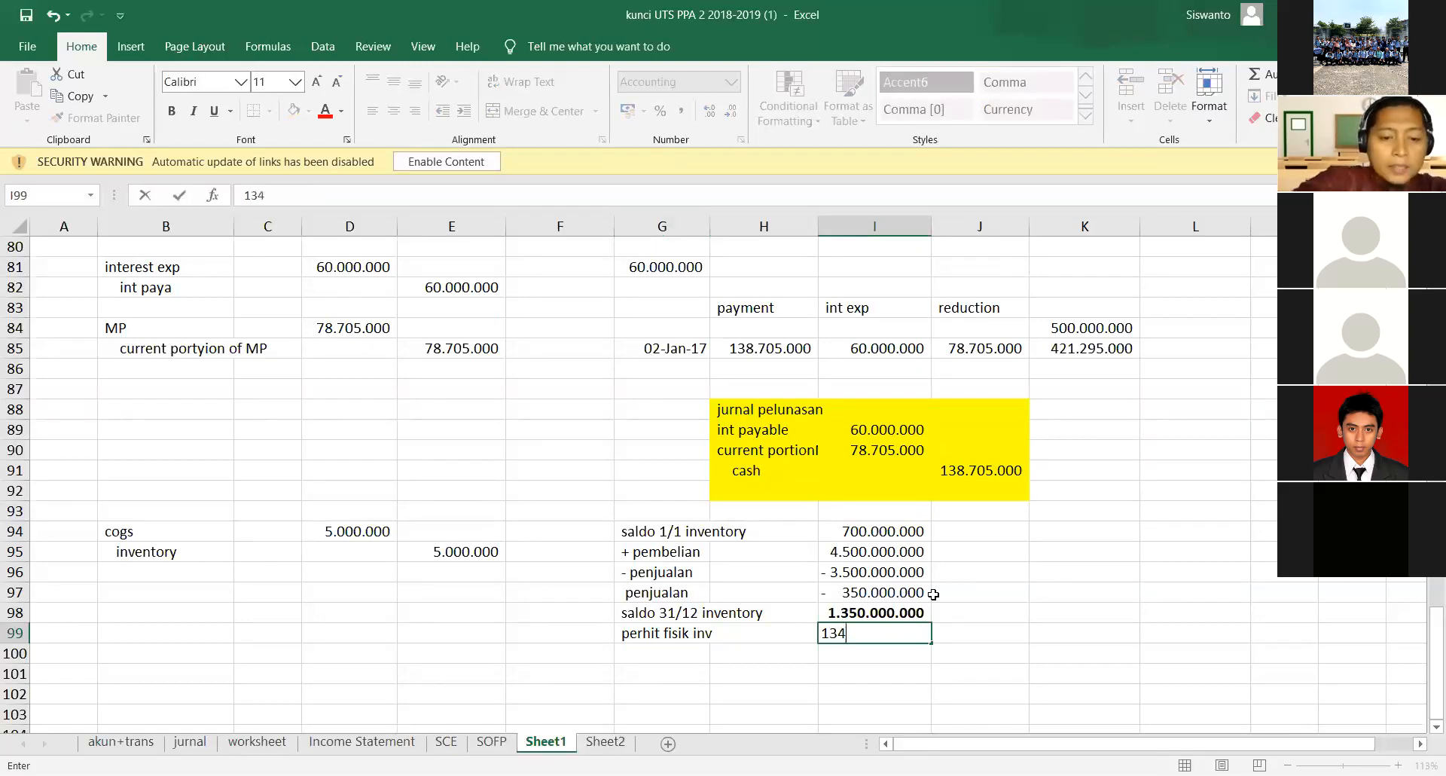
text(5.000.0000000)
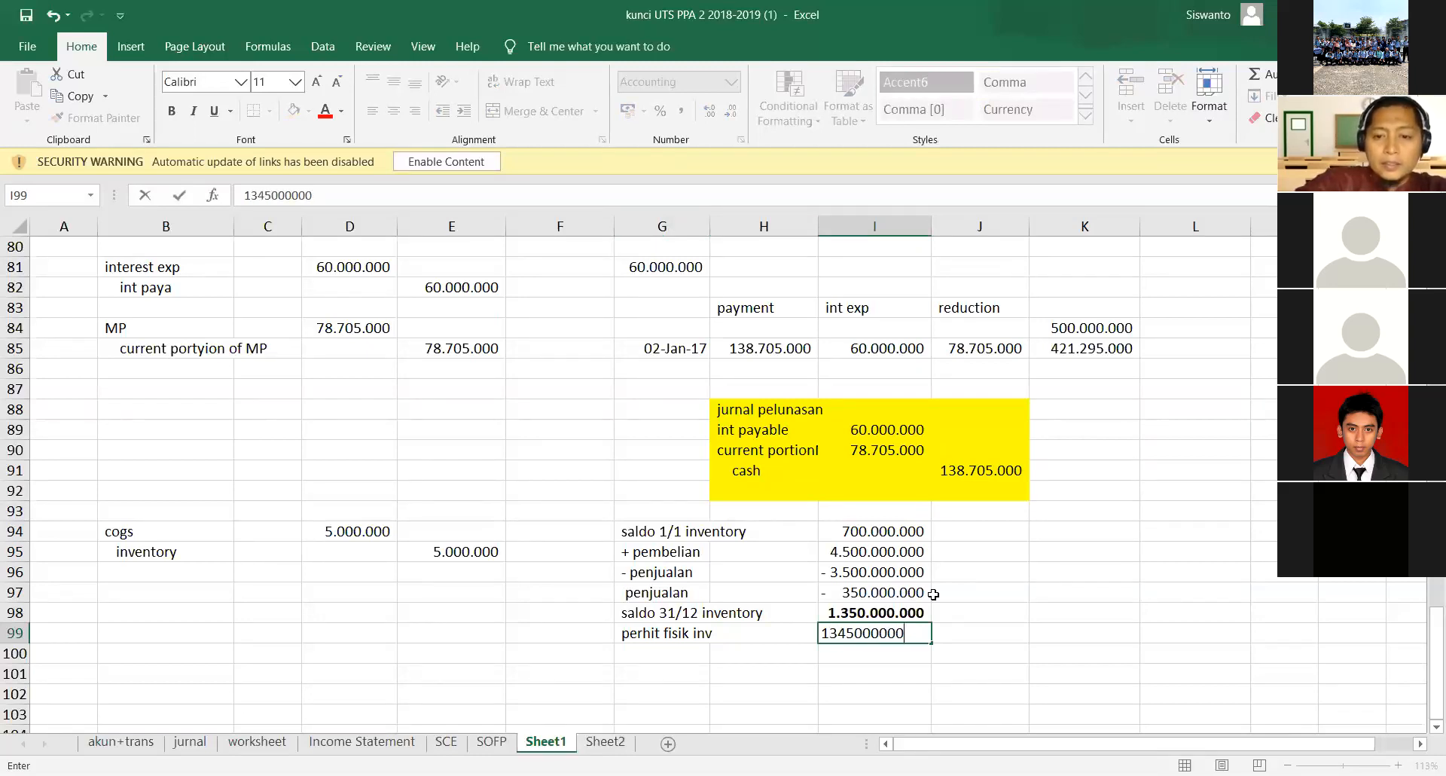
key(Return)
- Compute the difference between the book balance and the physical count in I100 with the formula =I98-I99
text(=)
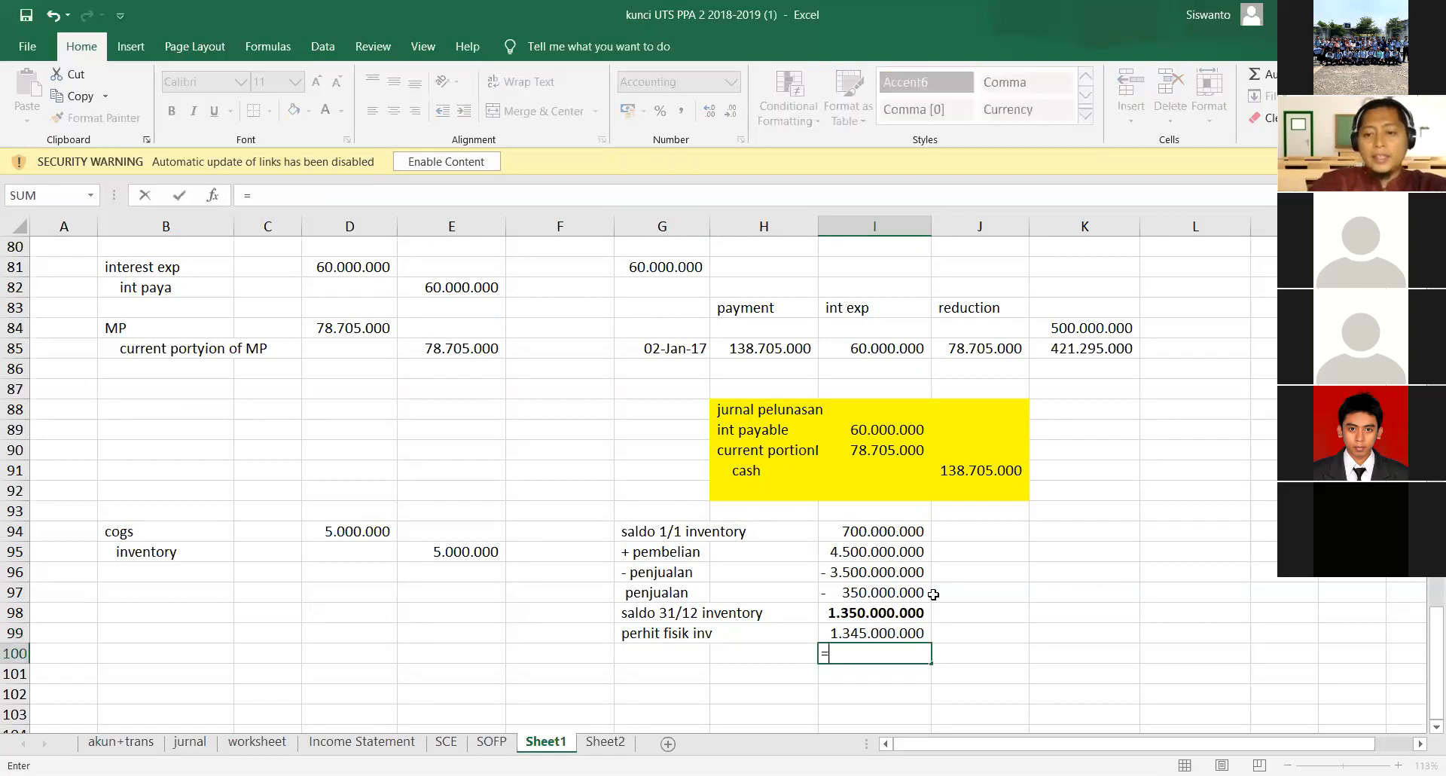
key(Up)
key(Up)
text(-)
key(Up)
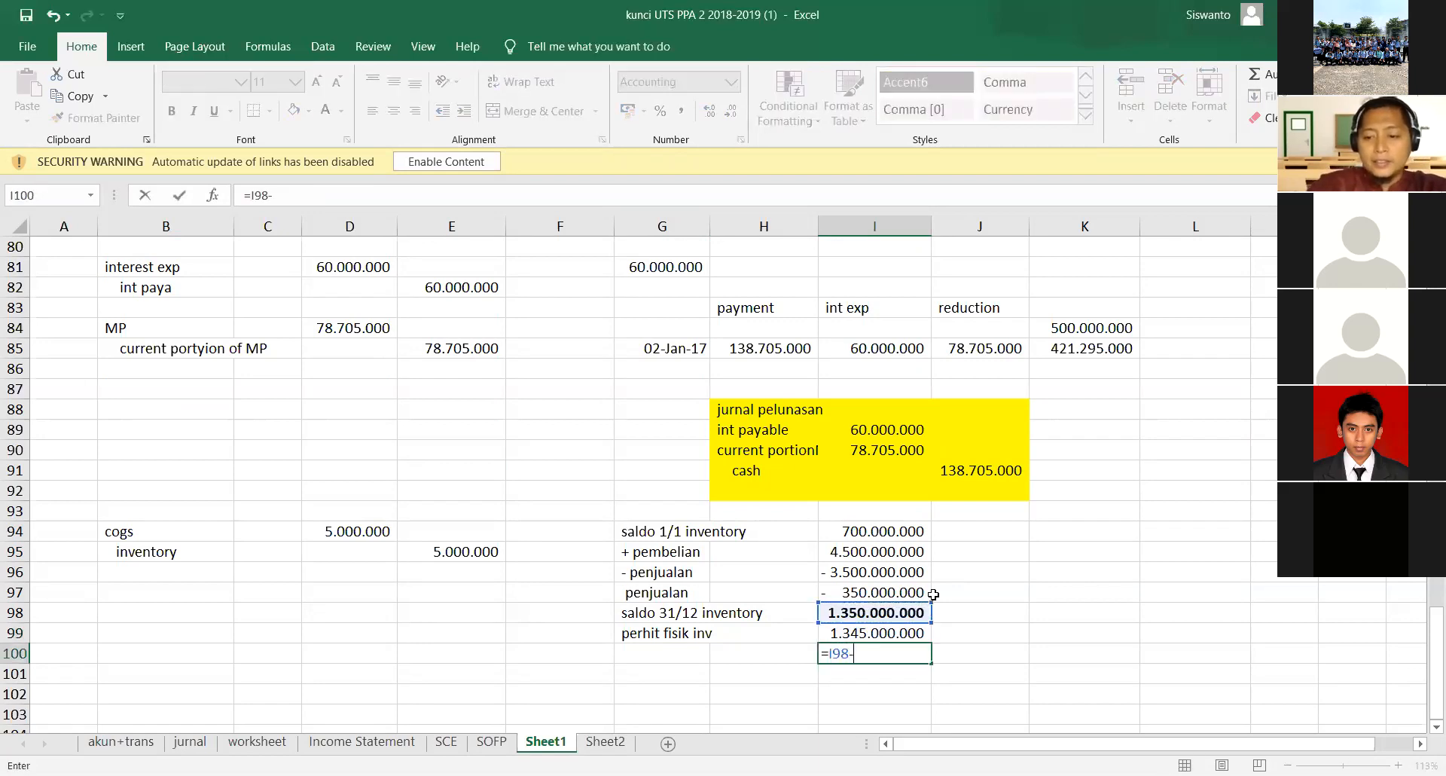
key(Return)
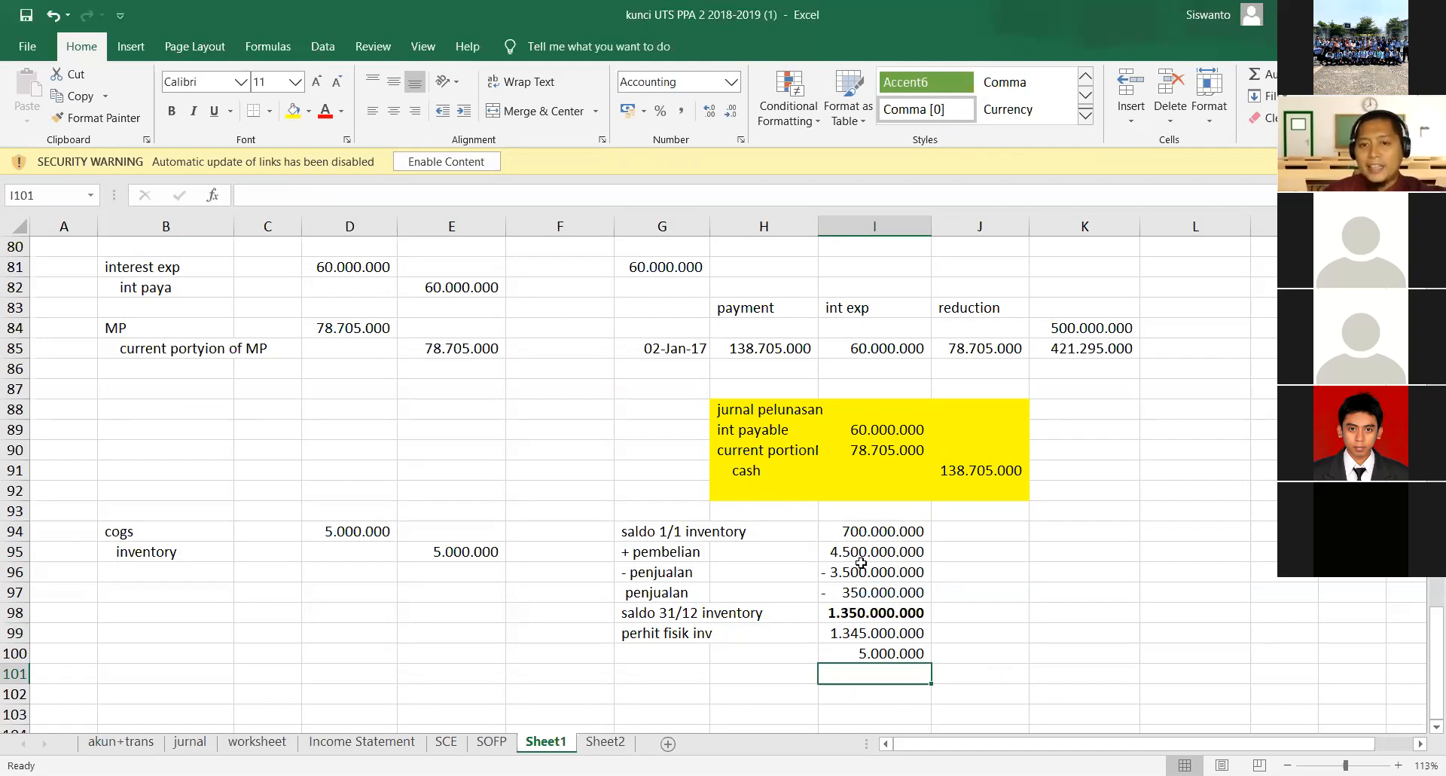
- Review the inventory calculation in G94:I100 and compare its difference with the cogs and inventory adjusting entry in rows 94 and 95
drag(652, 531, 840, 612)
click(840, 611)
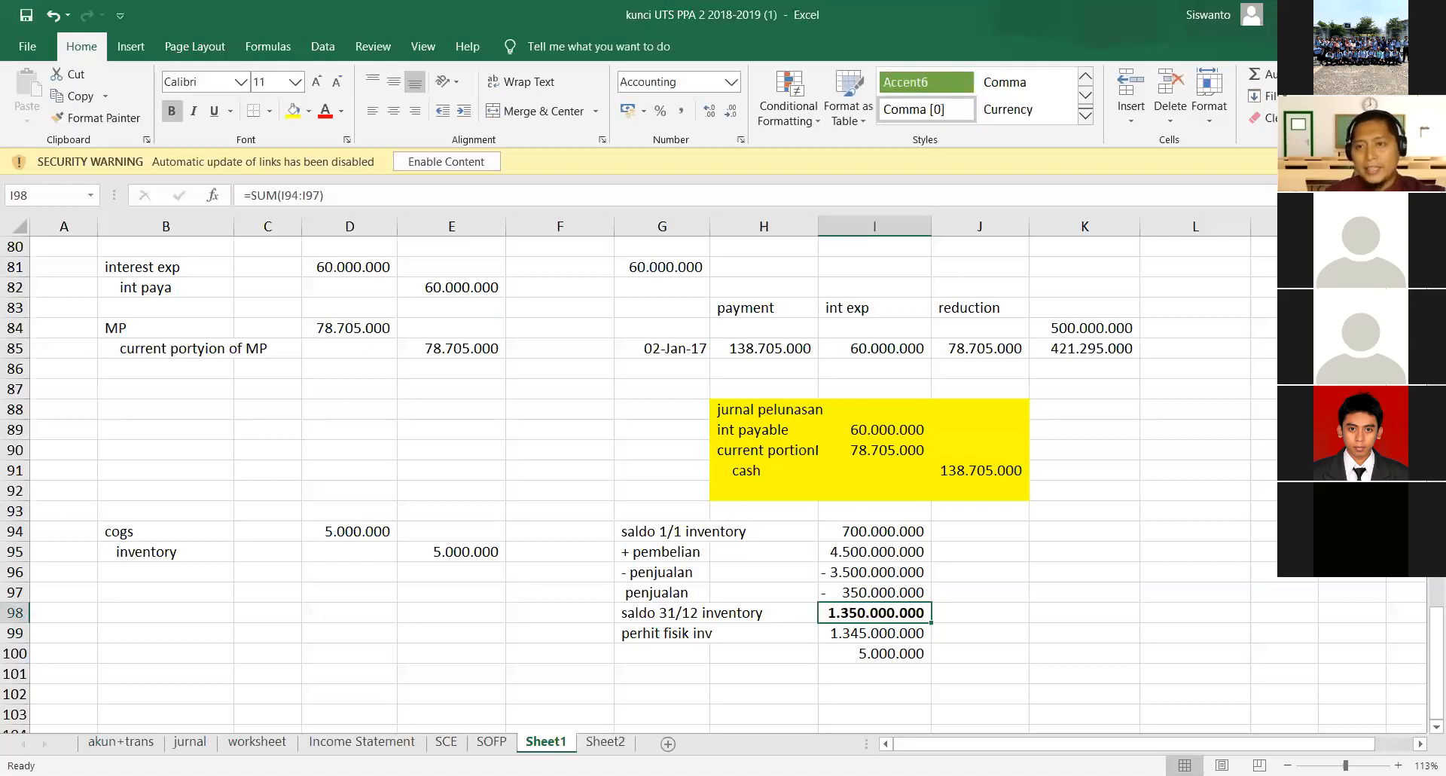
key(Right)
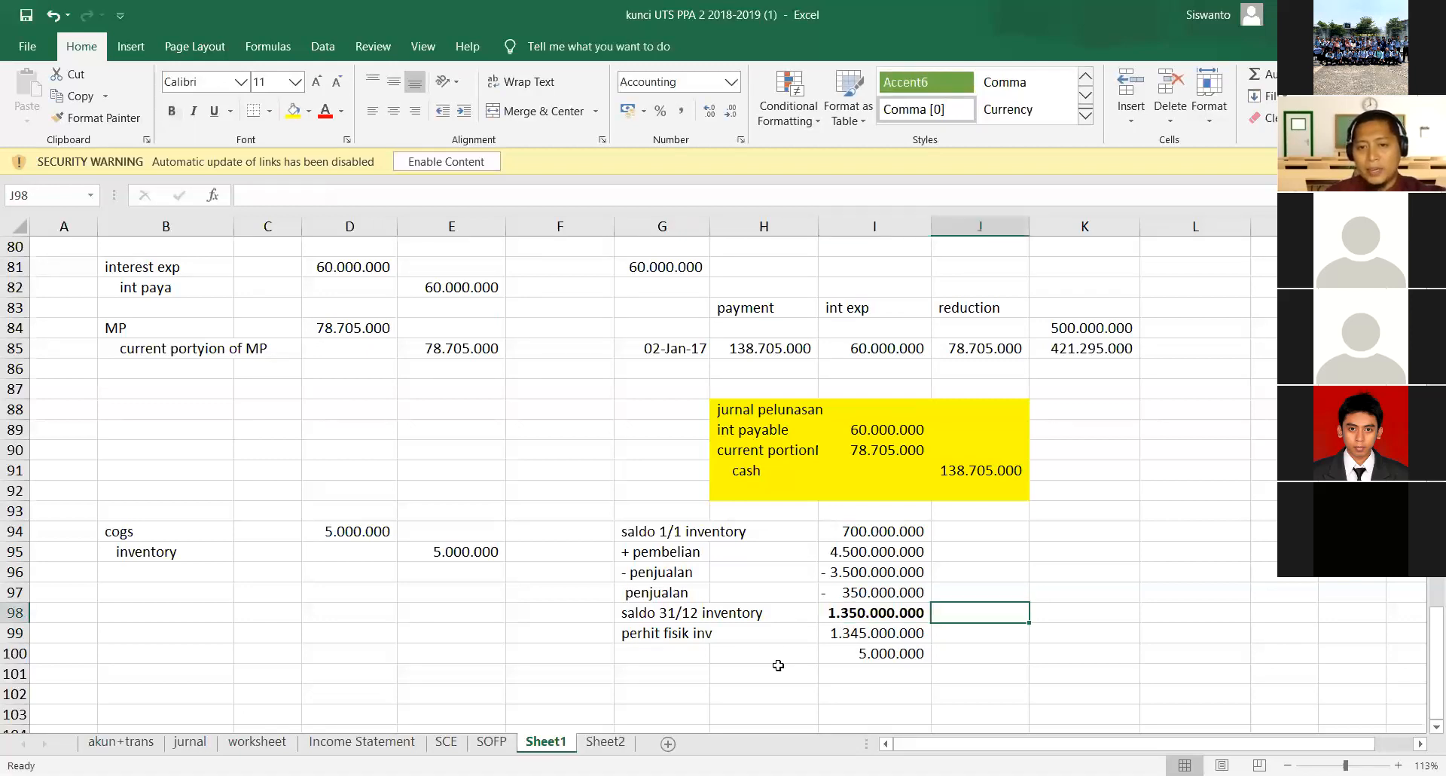
drag(667, 634, 891, 636)
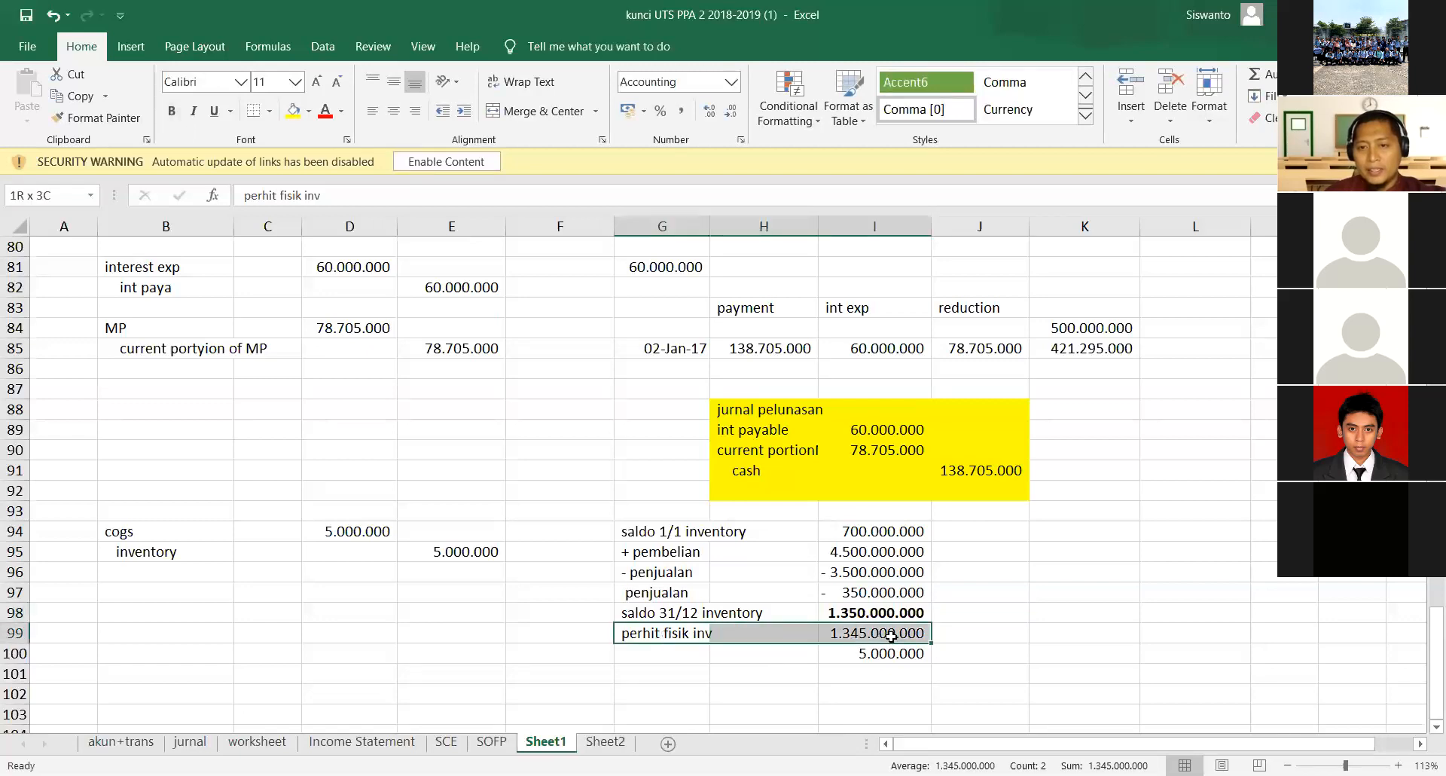
drag(891, 636, 891, 637)
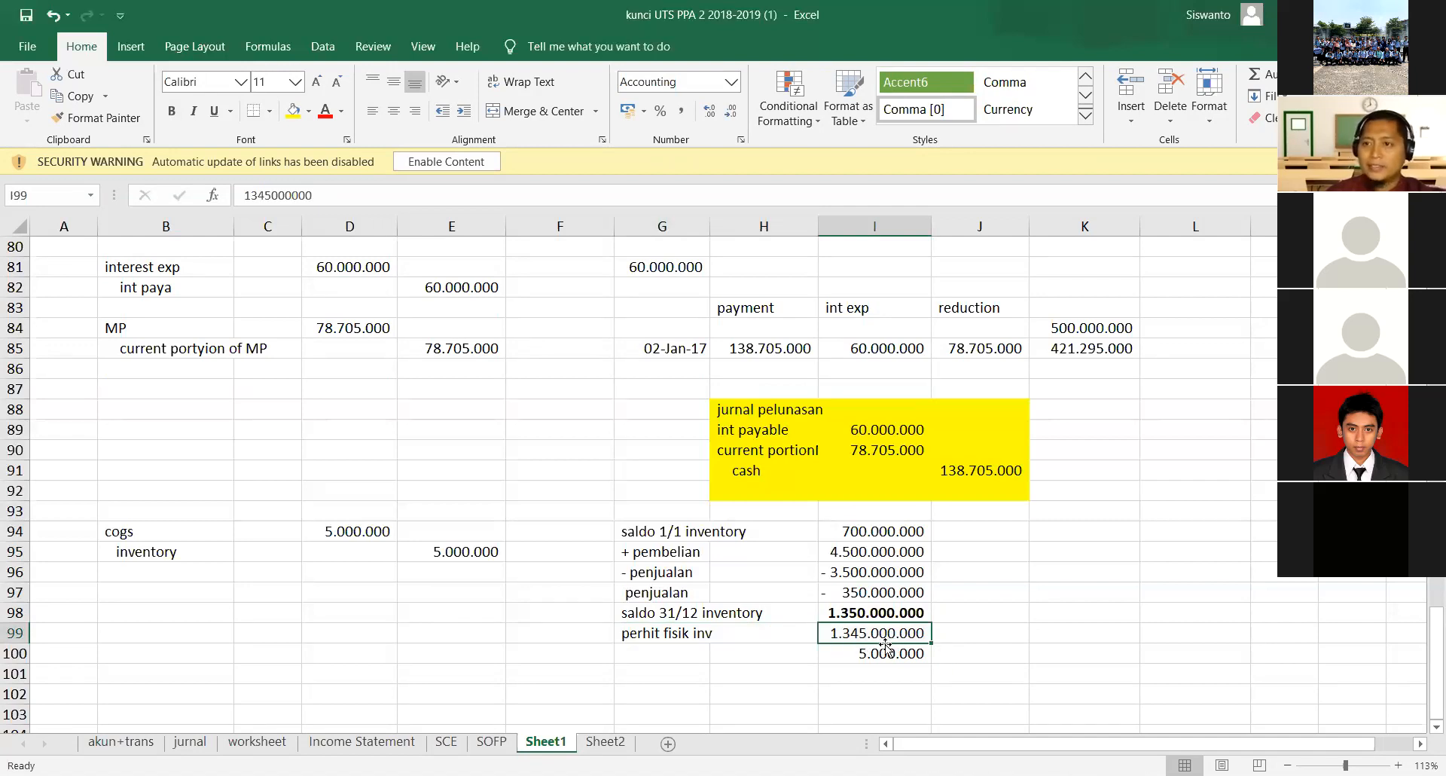
click(648, 613)
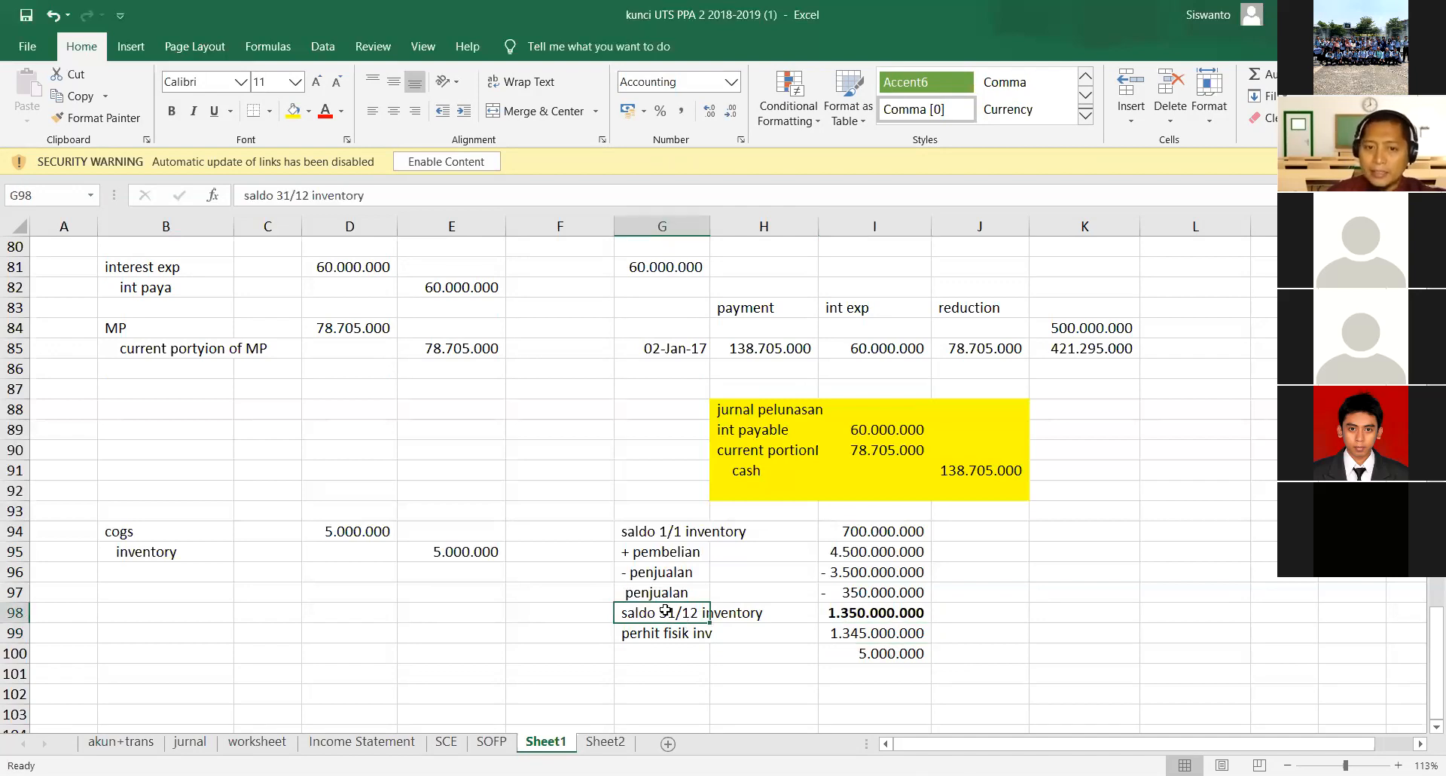
click(853, 614)
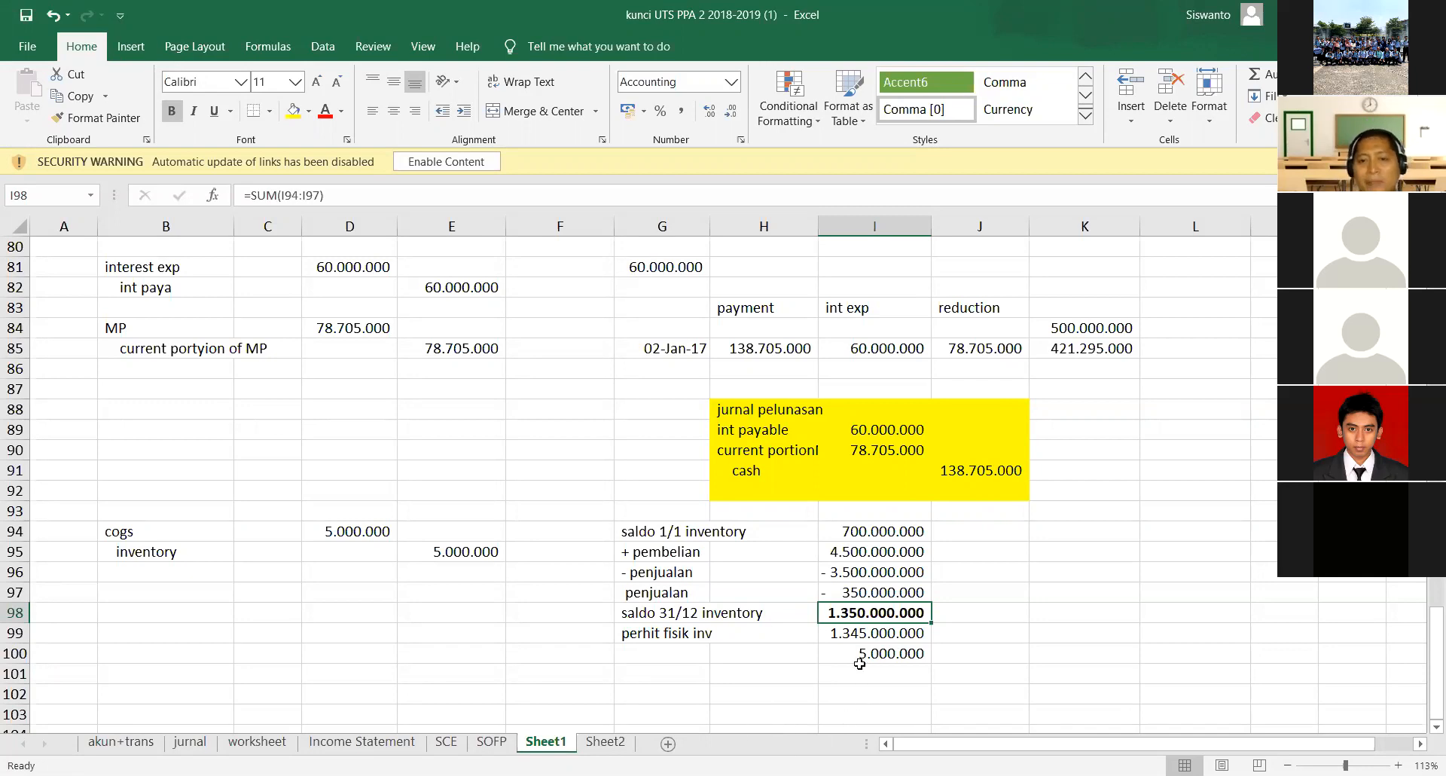
click(863, 635)
click(871, 656)
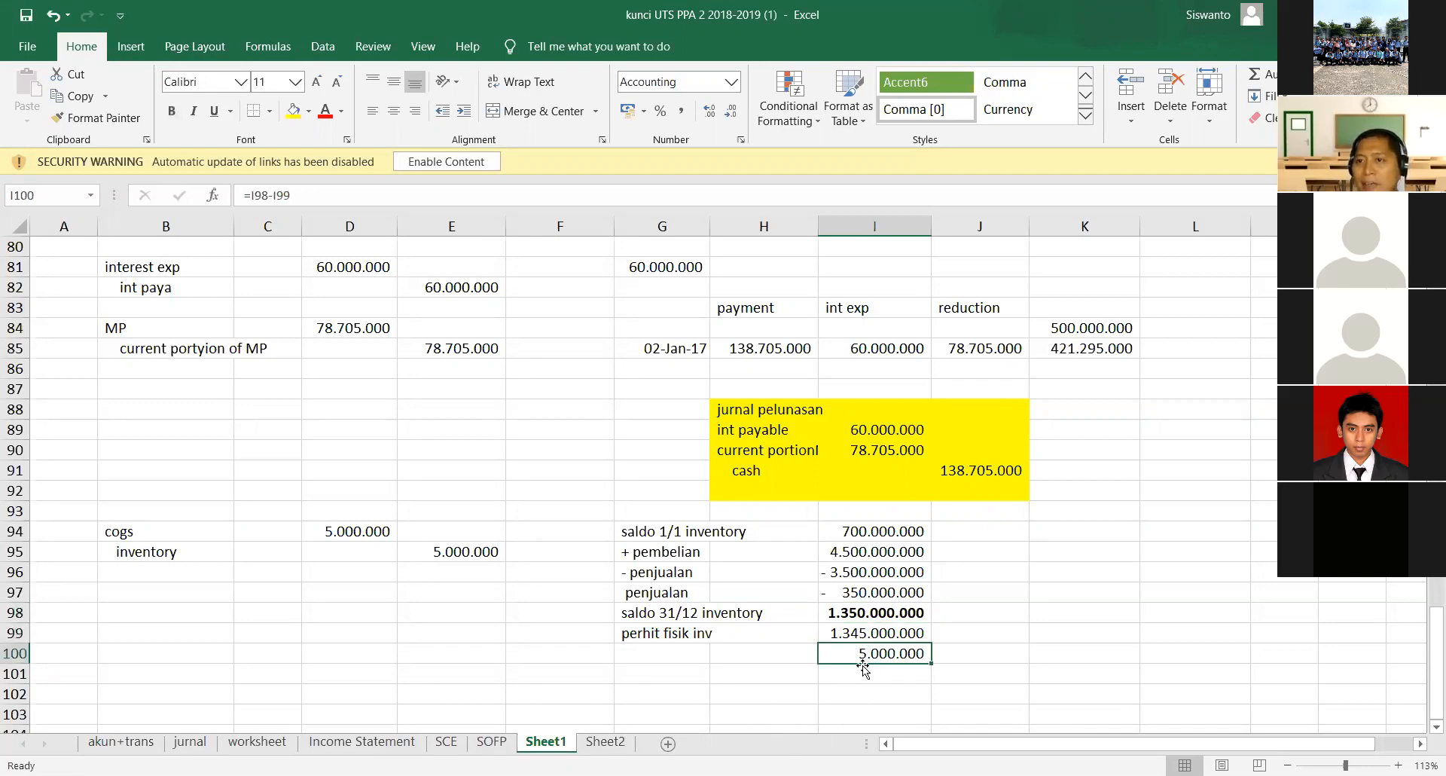
drag(167, 533, 448, 556)
click(420, 612)
- Go to the empty cell B102 below the inventory entry and switch to the exam PDF in Nitro Pro to check the adjustment notes
scroll(445, 633, down, 1)
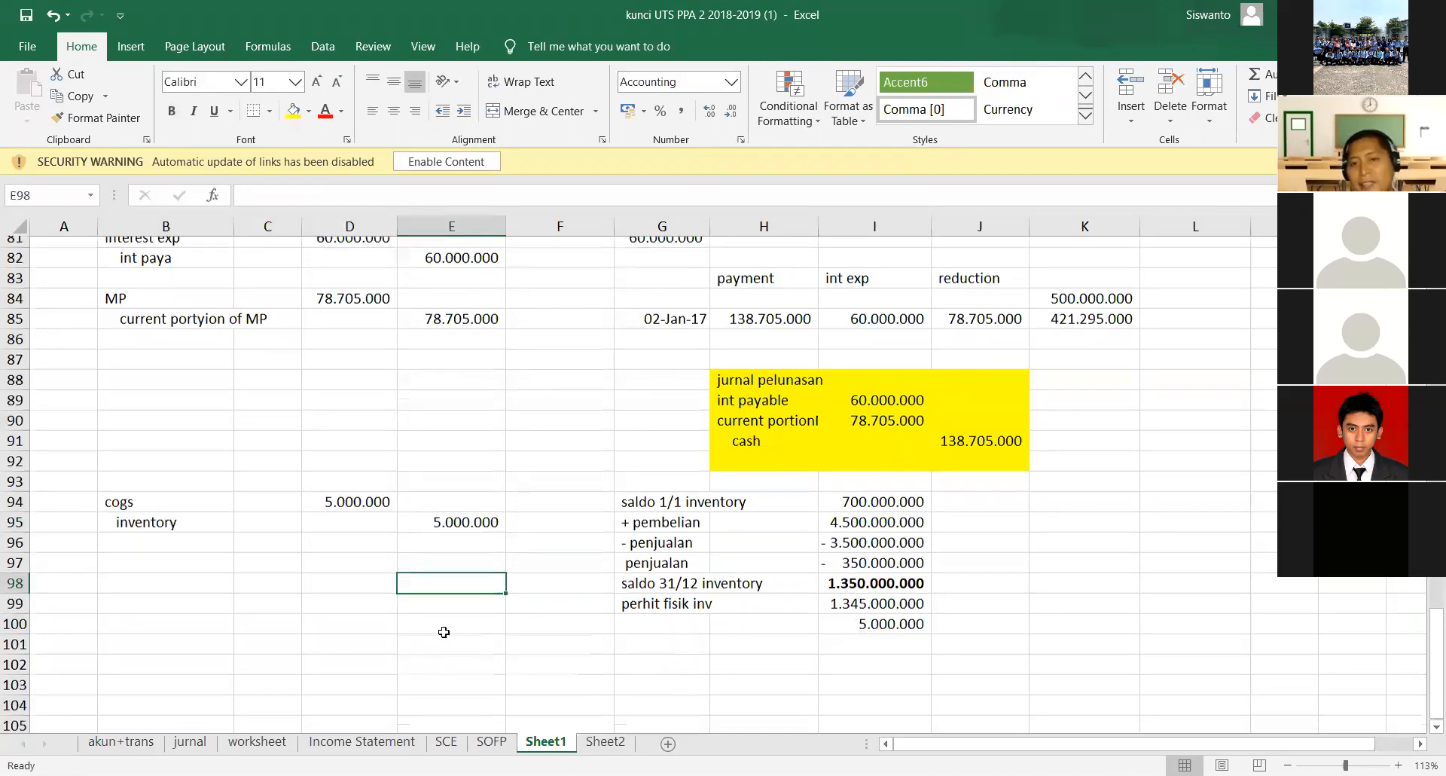
scroll(445, 633, down, 2)
scroll(443, 632, up, 1)
scroll(443, 631, down, 2)
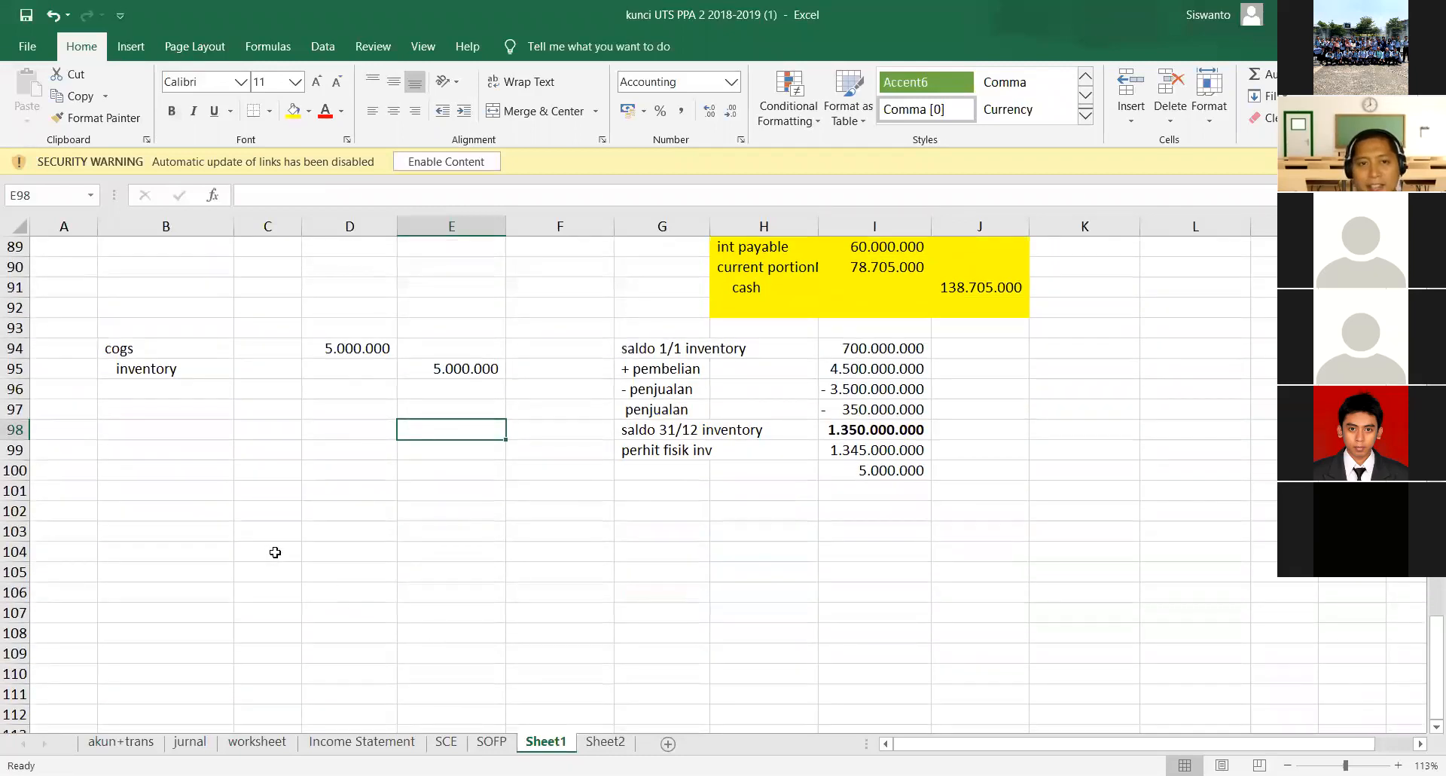
click(130, 514)
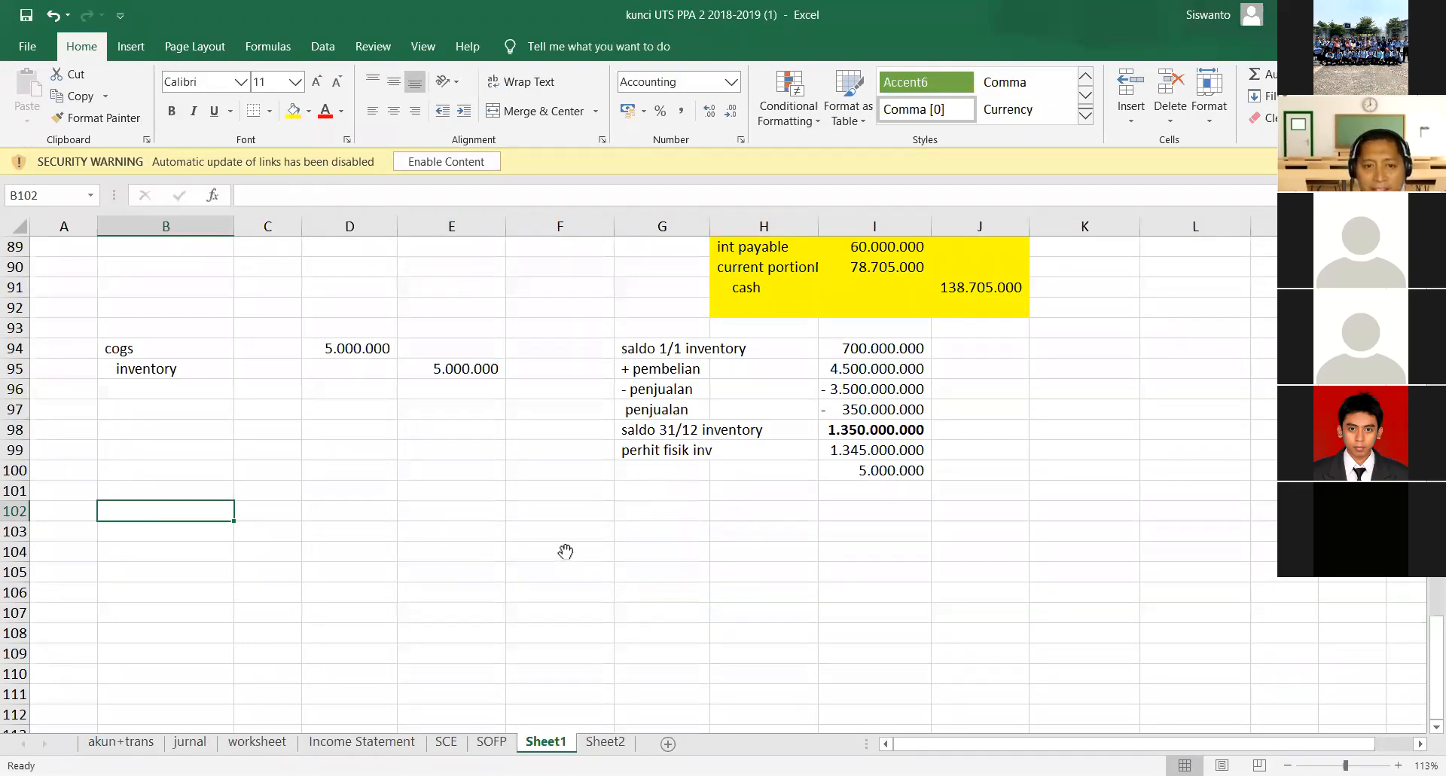
key(alt+Tab)
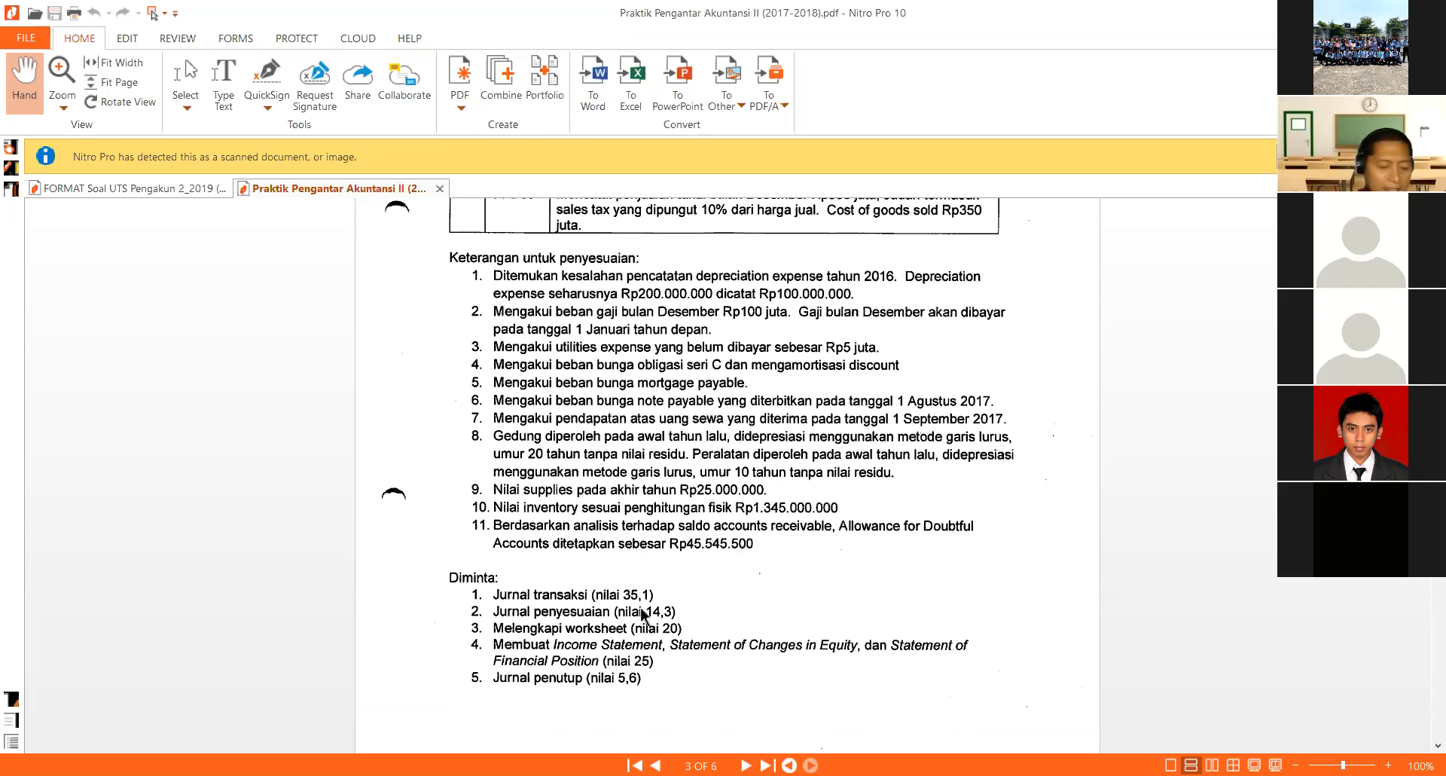
click(714, 774)
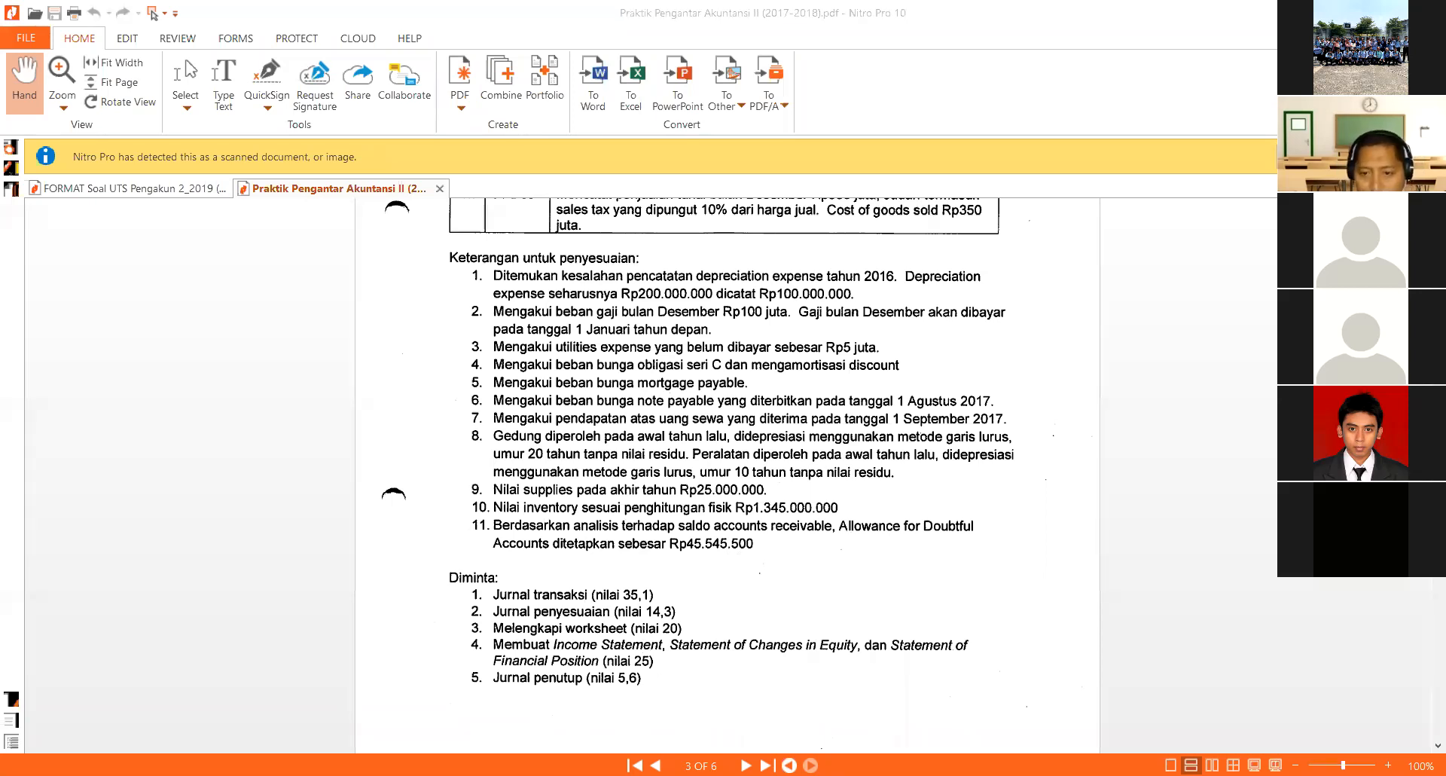
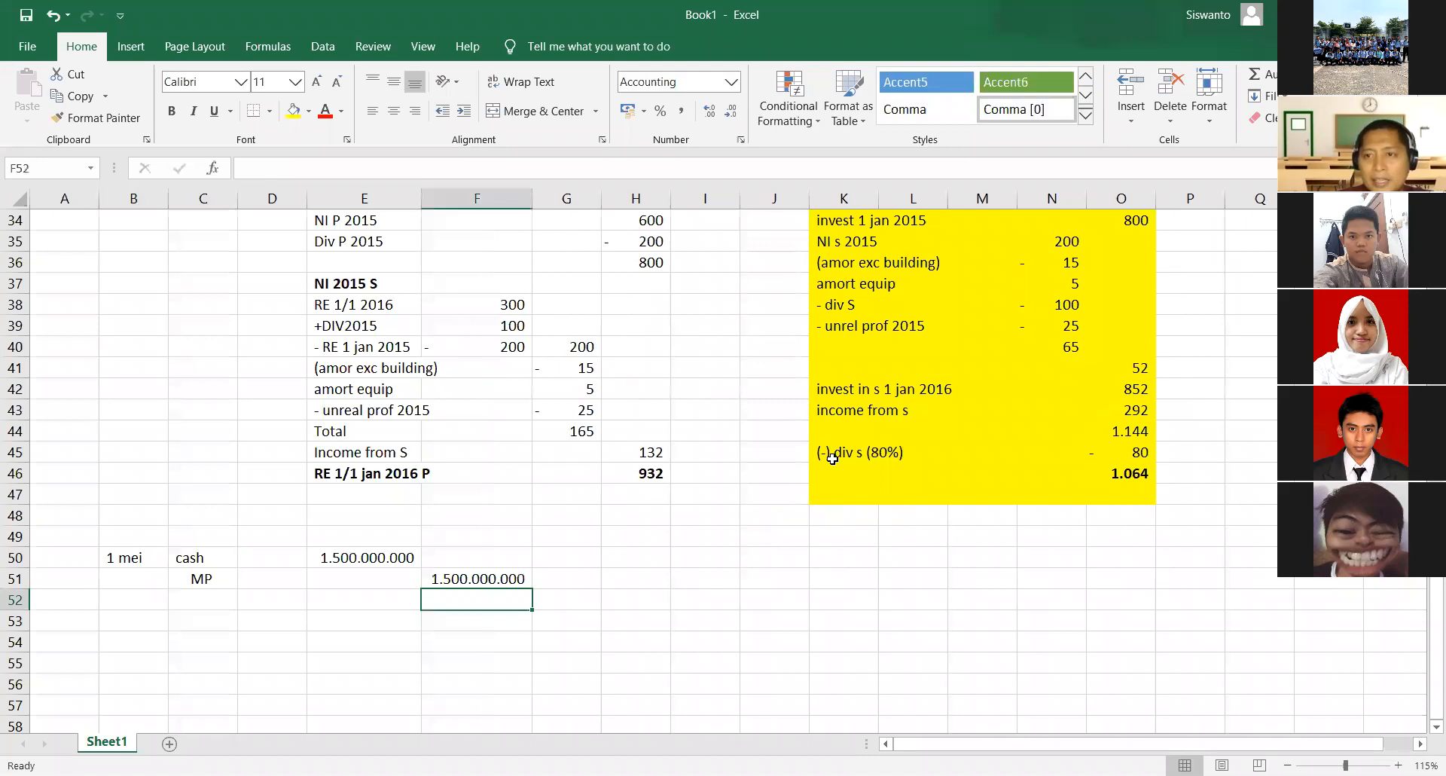
- Enter the date 31 des in B53, leaving one blank row below the 1 mei cash and MP entry
click(149, 623)
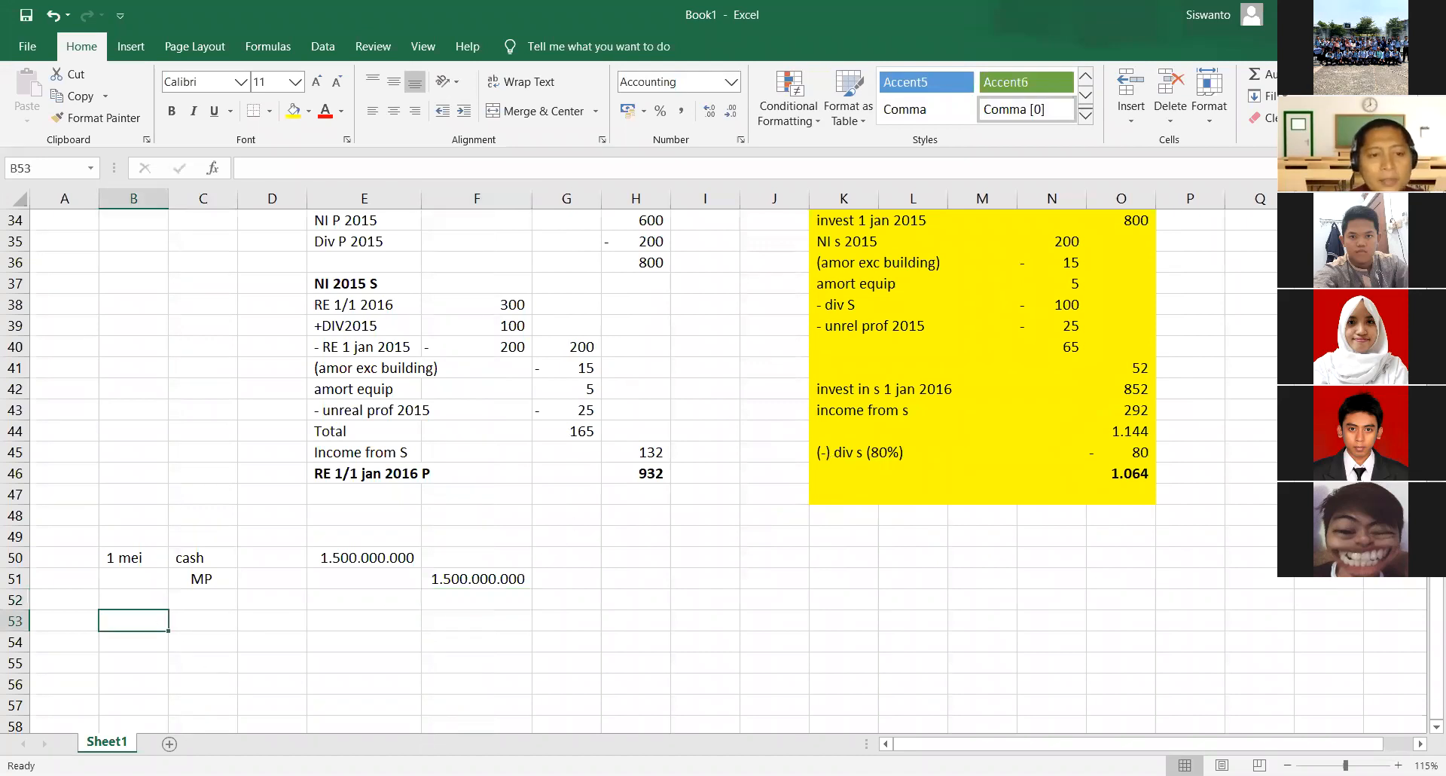
text(31 des)
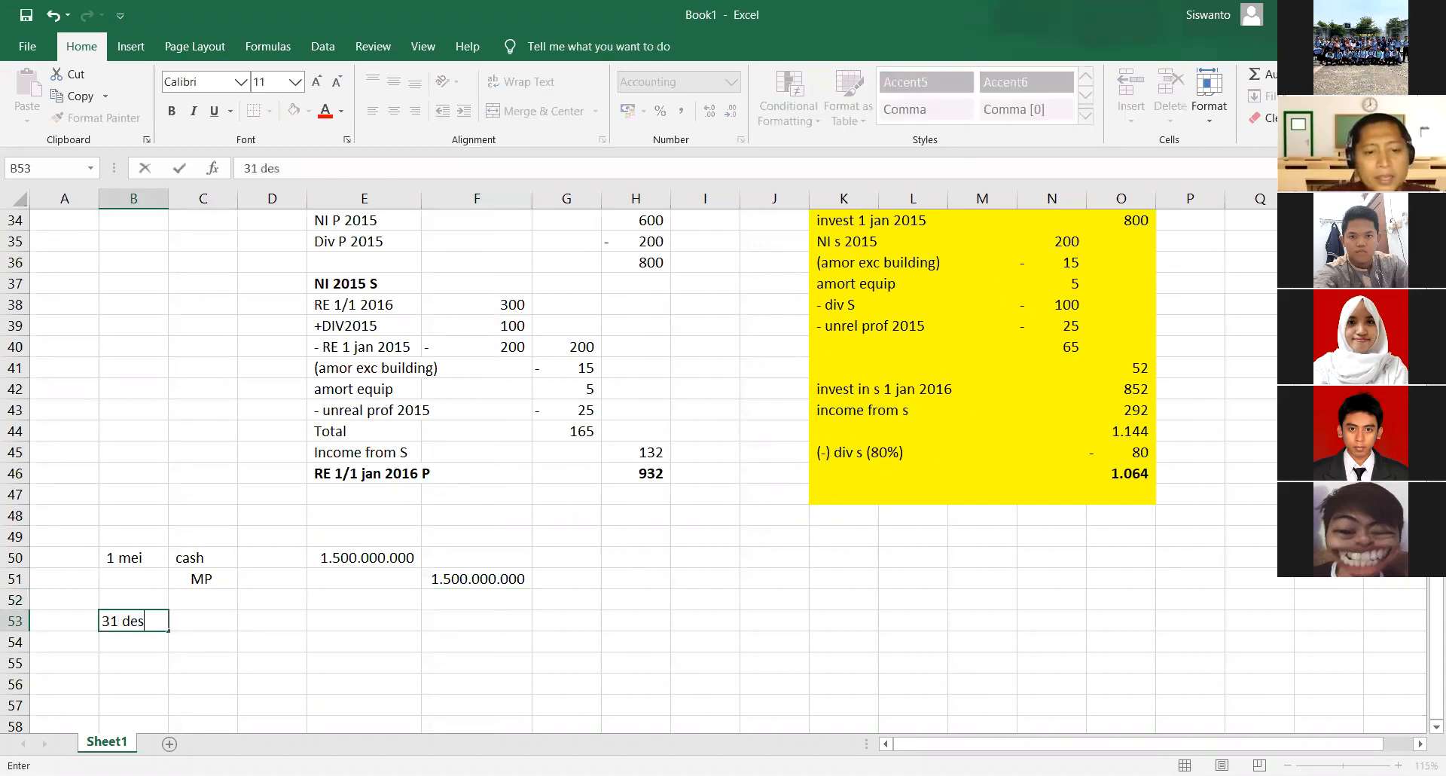
key(Return)
- Enter the debit account int exp in C53 and the indented credit account int payable in C54
key(Right)
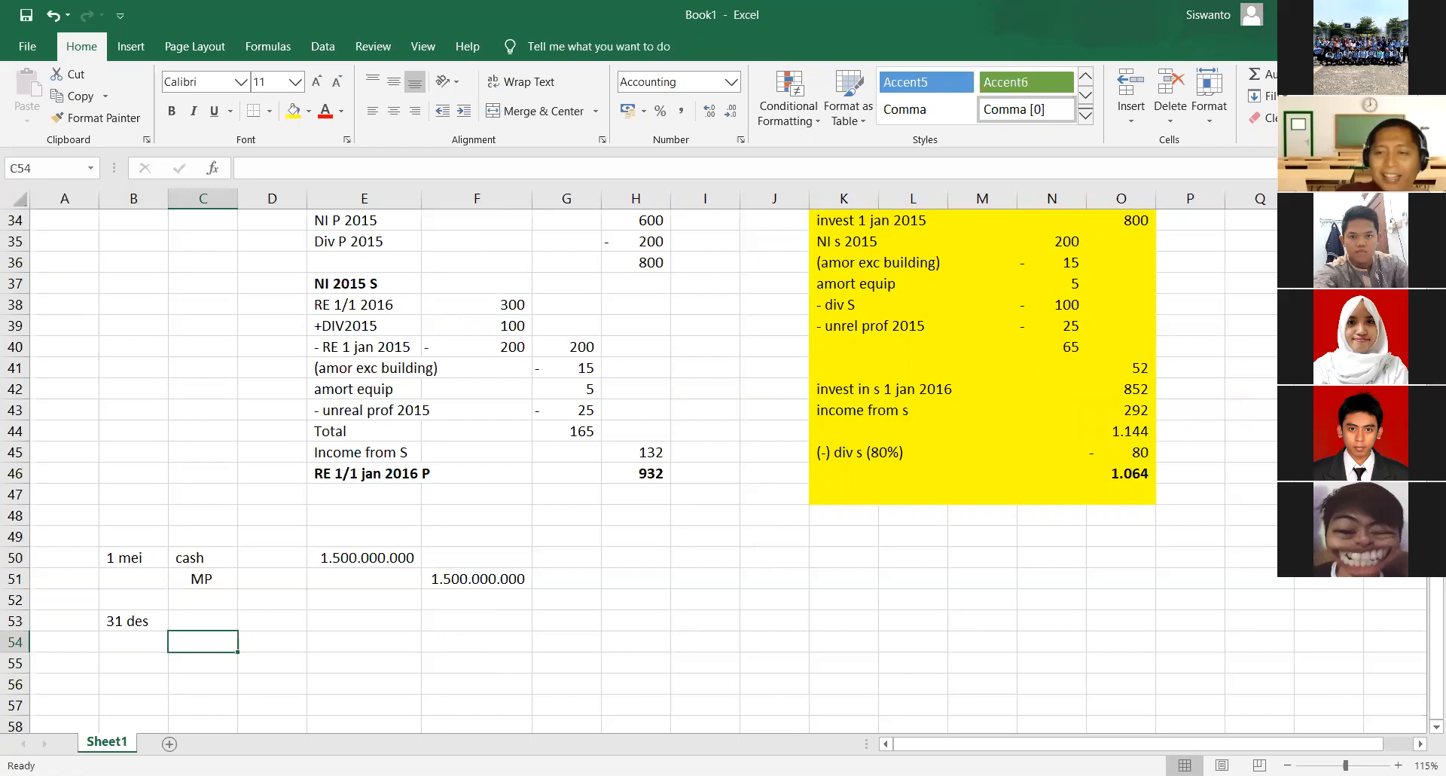
key(Right)
key(Right)
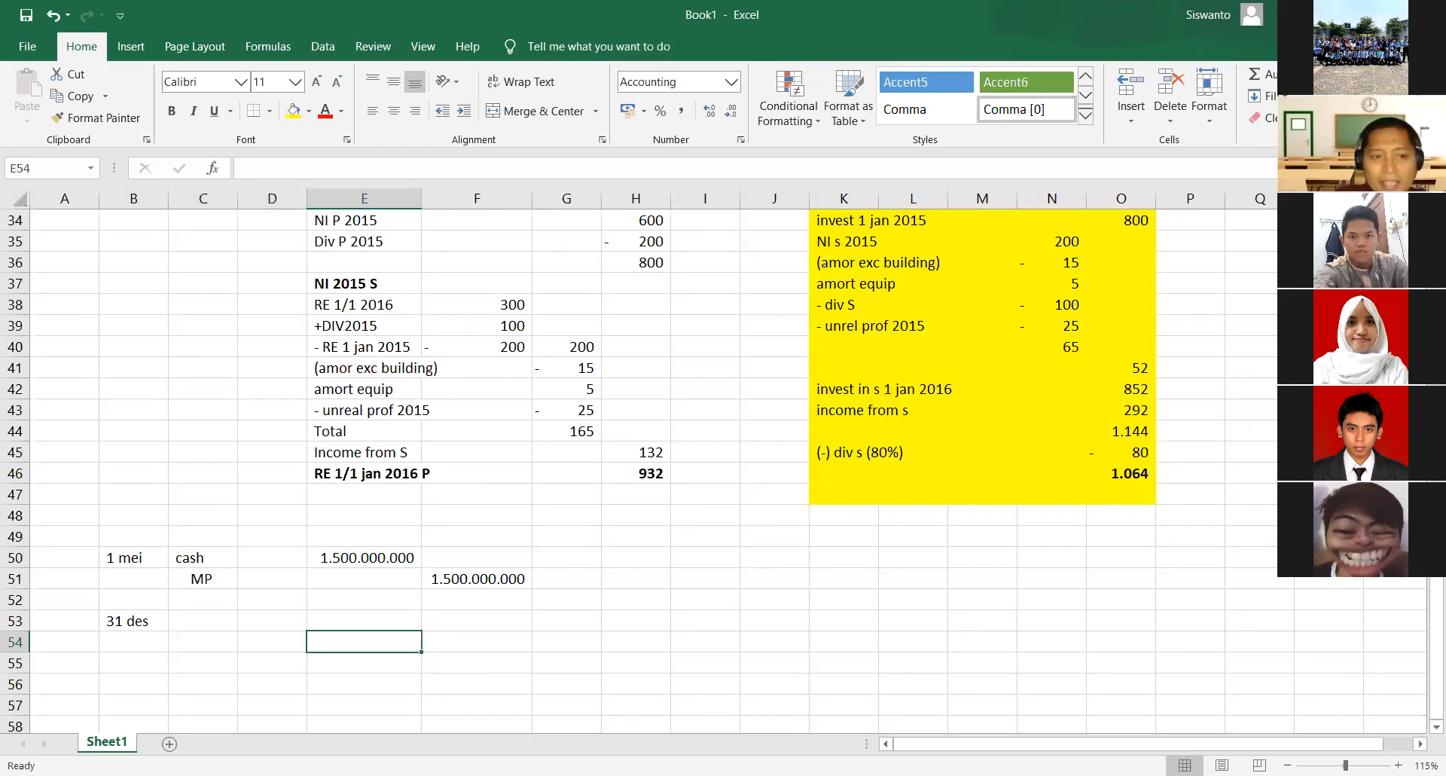
key(Left)
key(Left)
key(Up)
text(int)
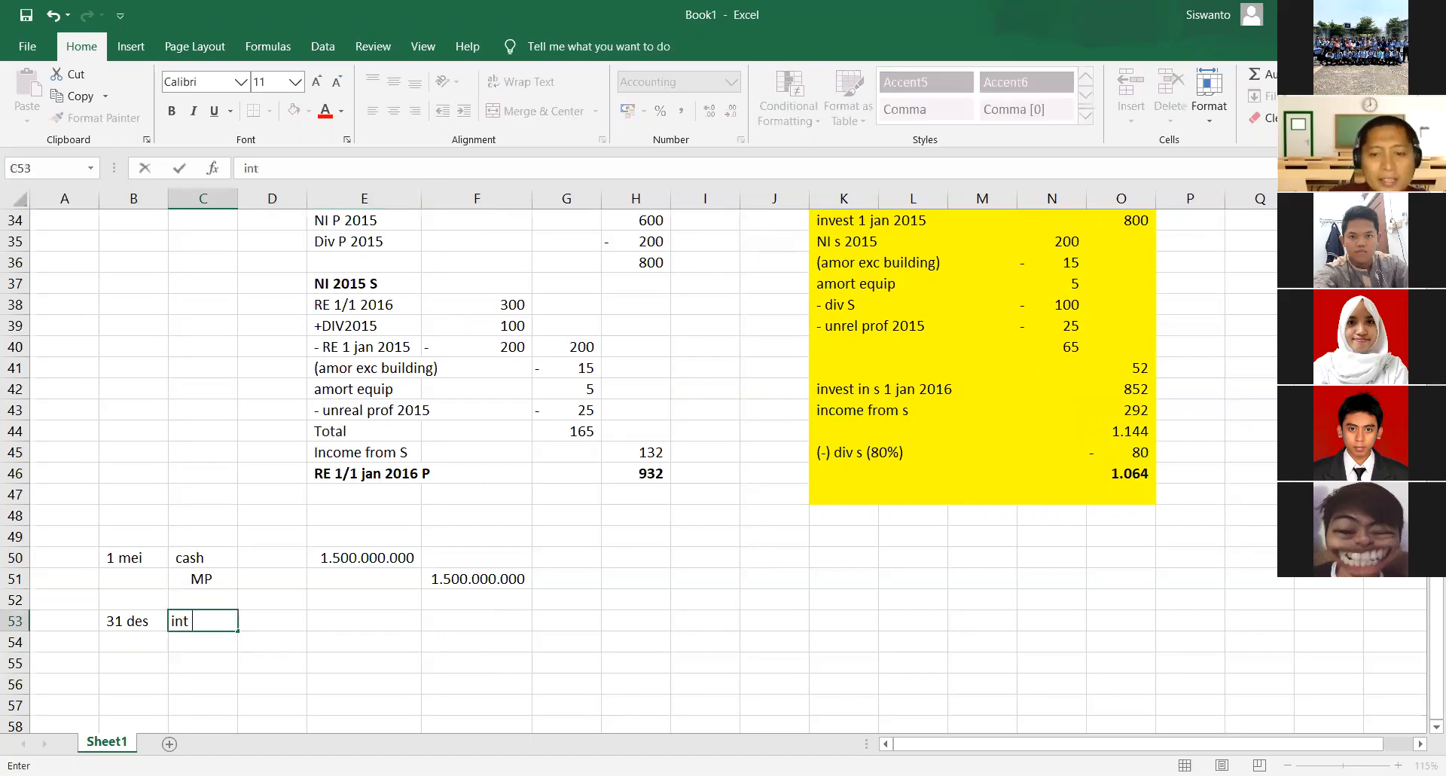
text( exp)
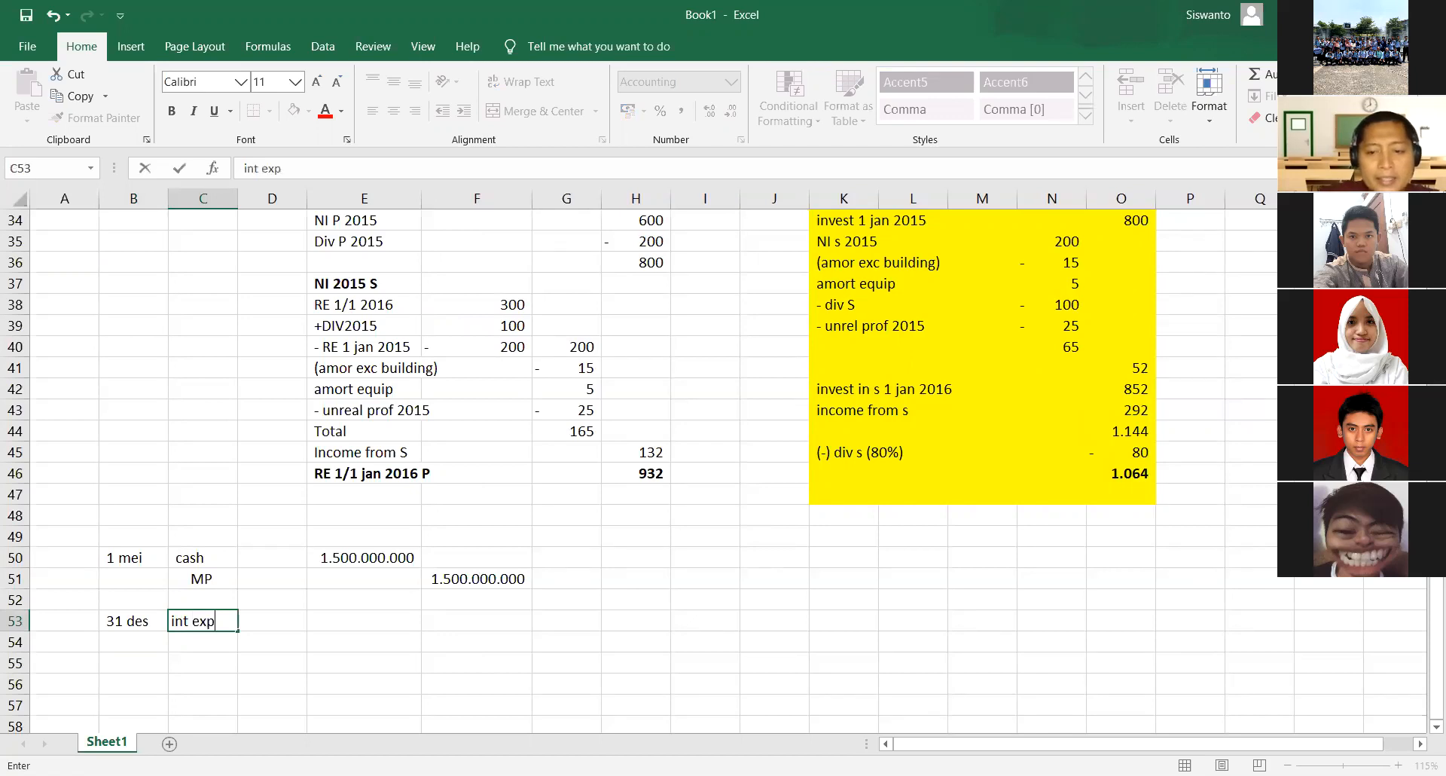
key(Return)
text(int payable)
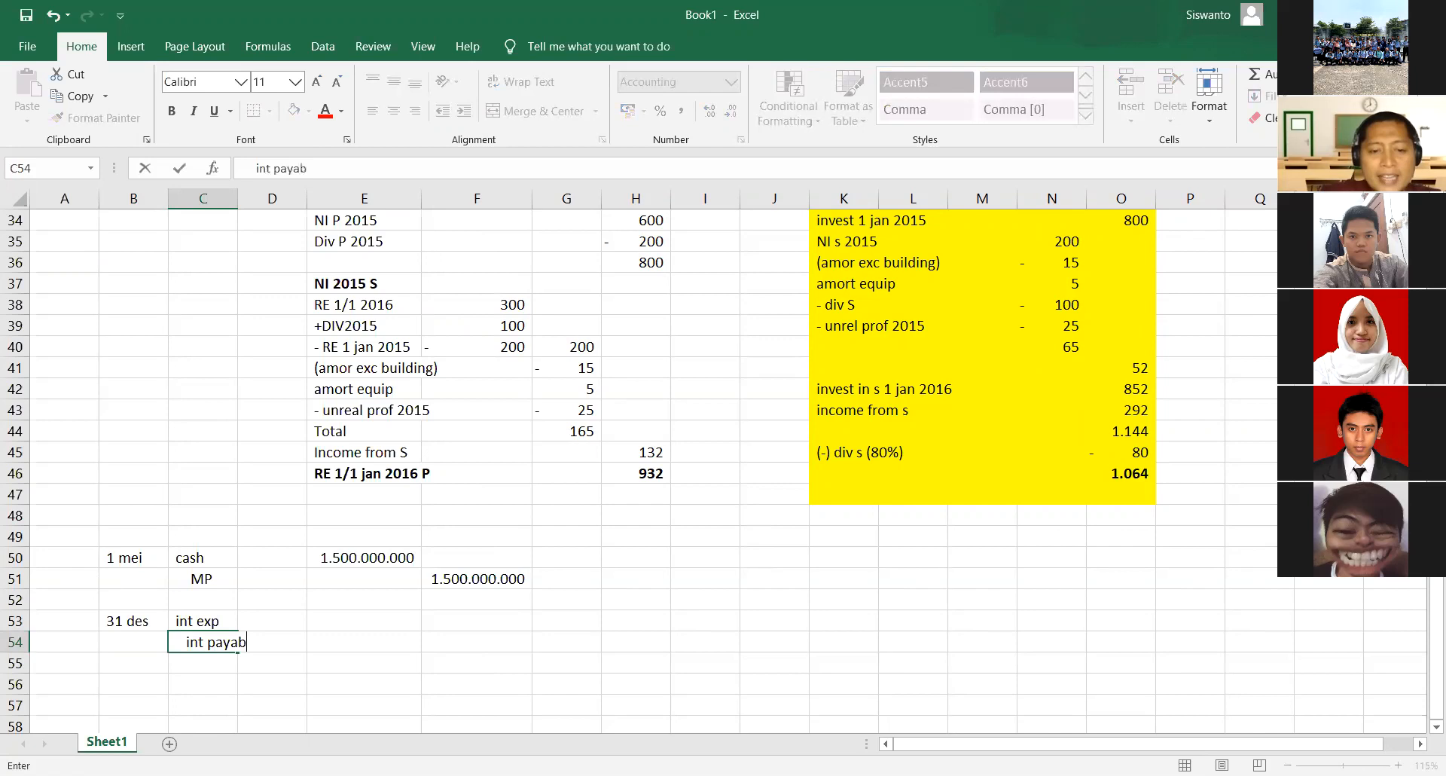
key(Return)
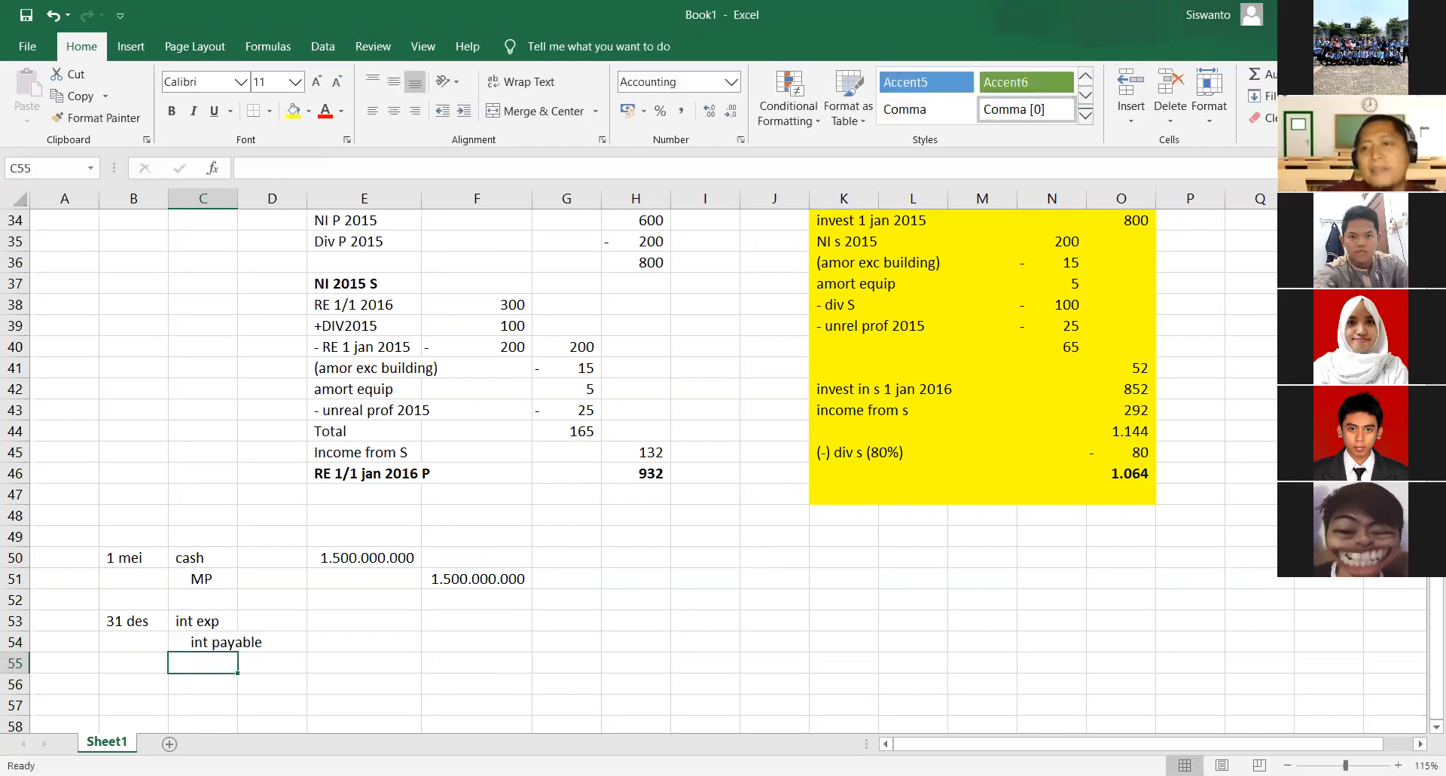
- Compute the eight-month interest expense at 7% in E53 with the formula =7%*F51*8/12
key(Up)
key(Right)
key(Right)
key(Up)
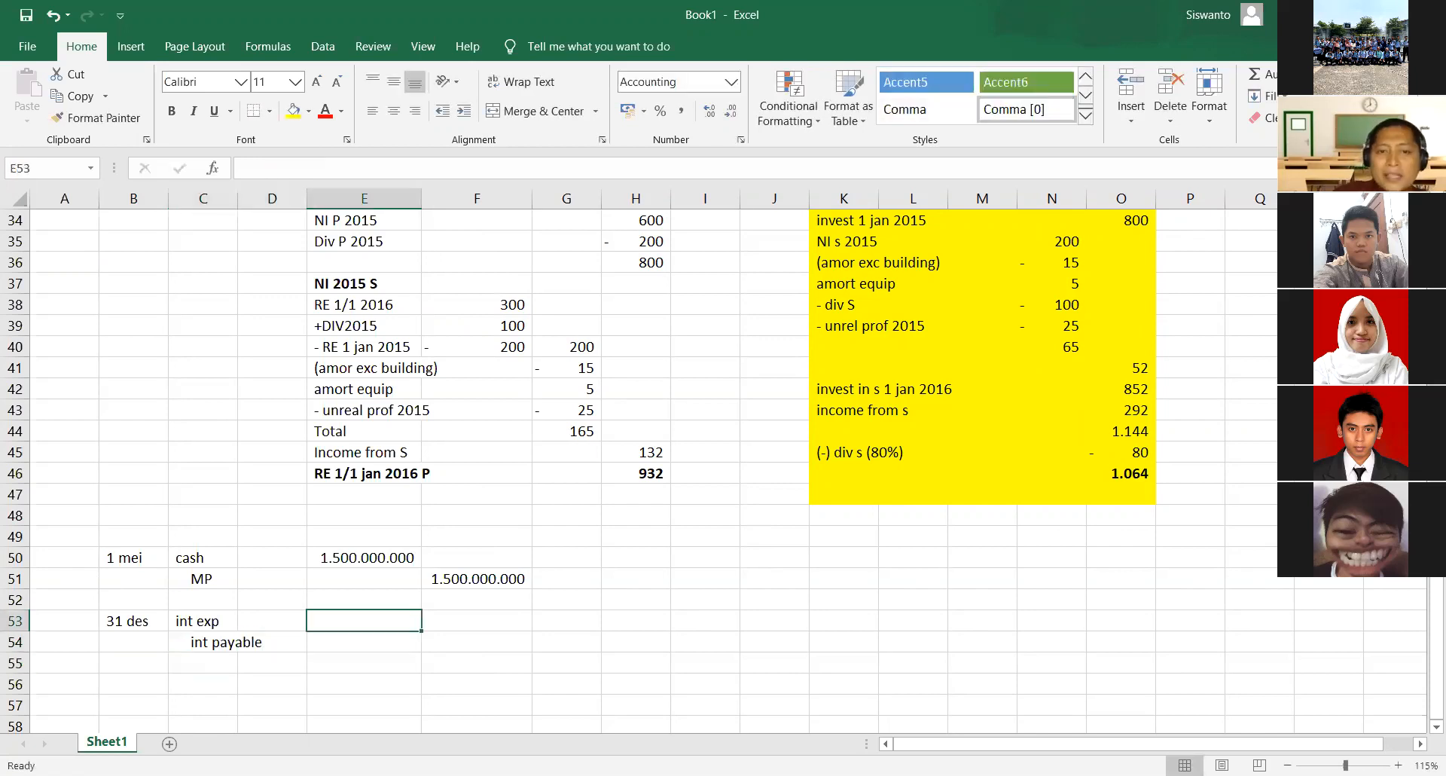
text(=7)
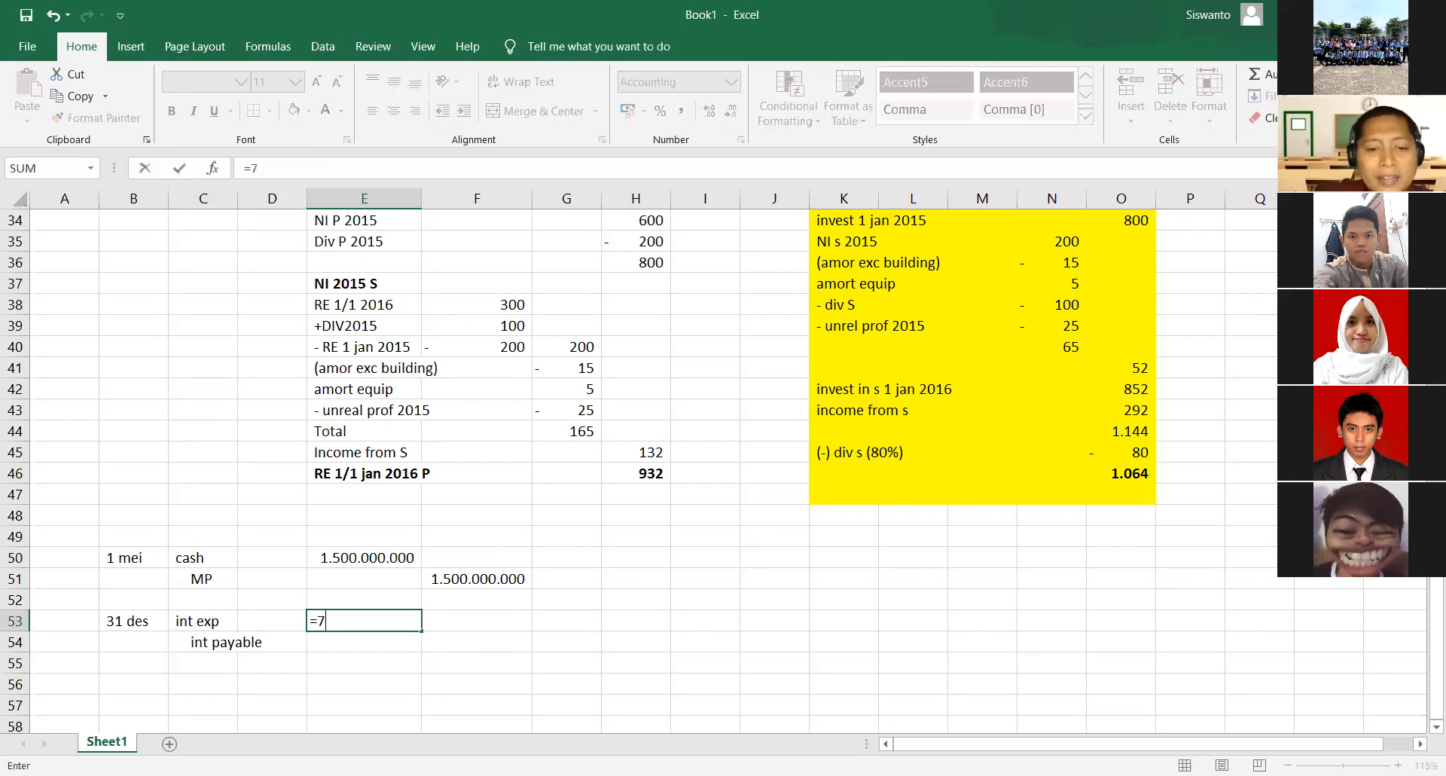
text(%*)
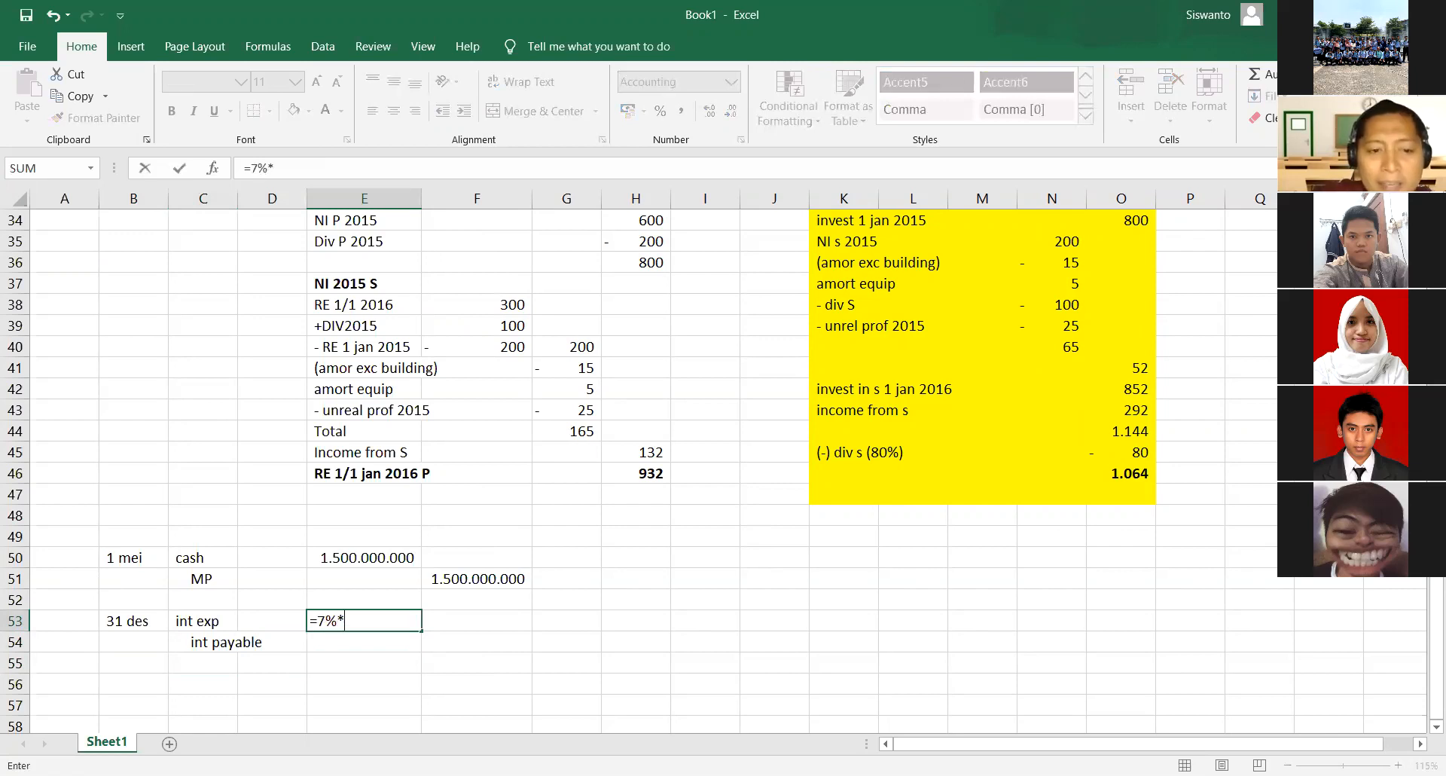
key(Right)
key(Up)
key(Up)
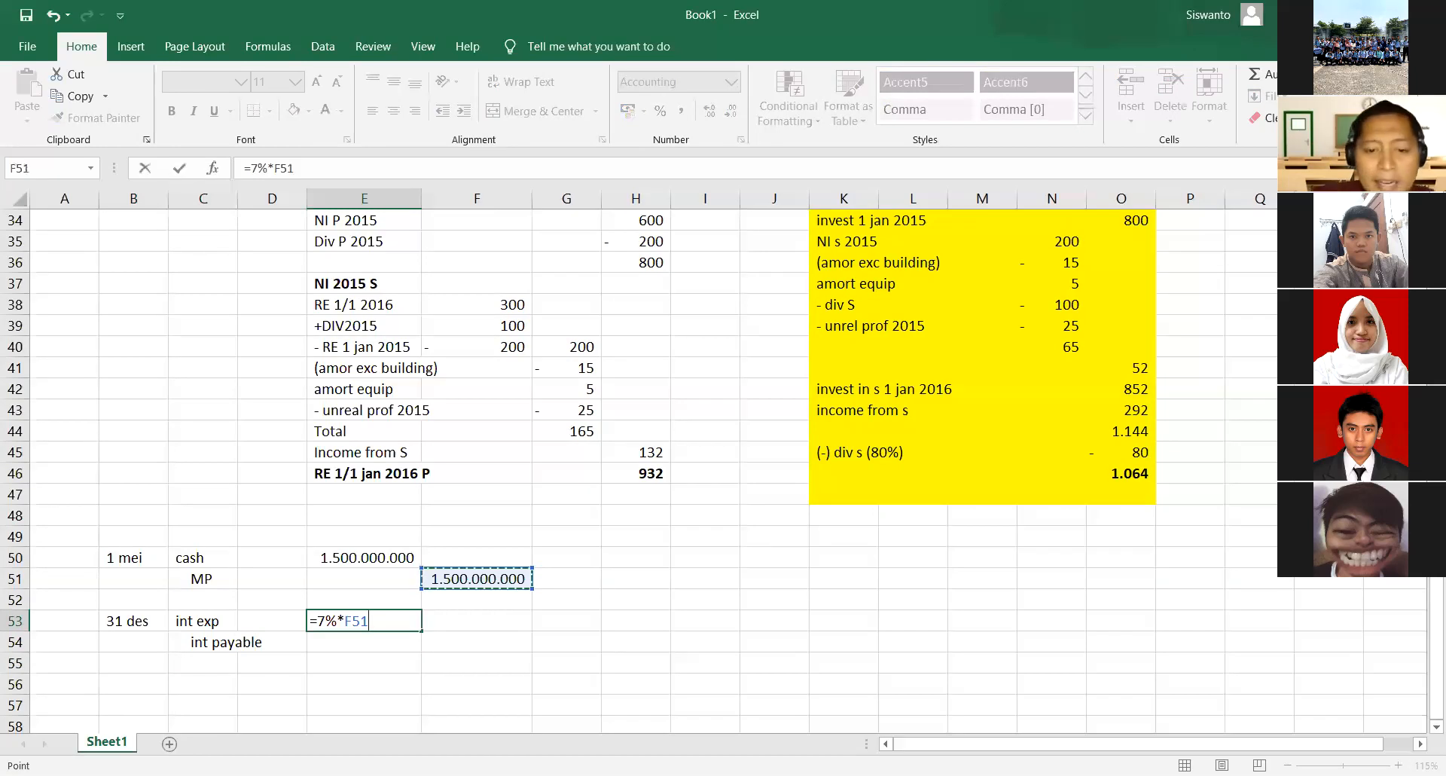
text(*8/12)
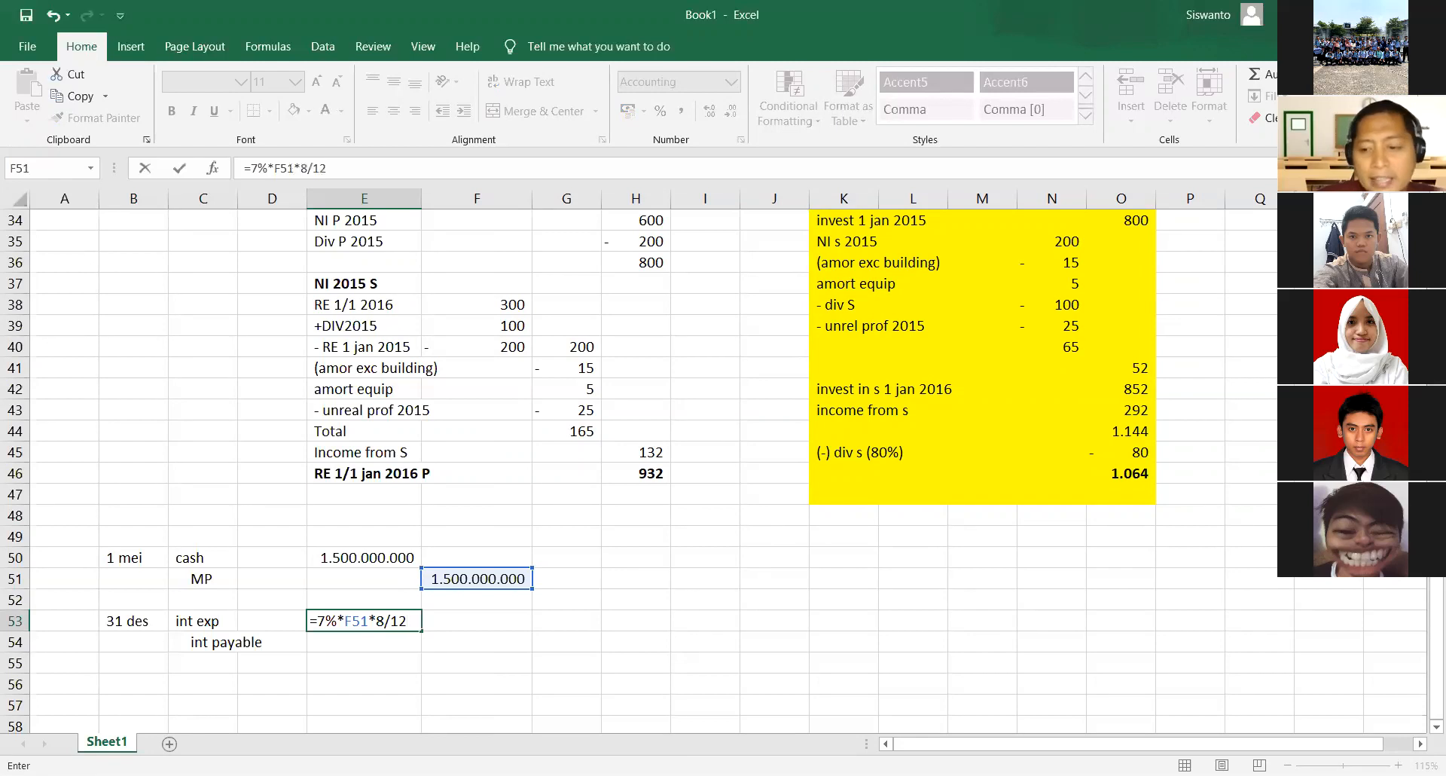
key(Return)
- Link the int payable credit amount in F54 to the interest expense with =E53
key(Right)
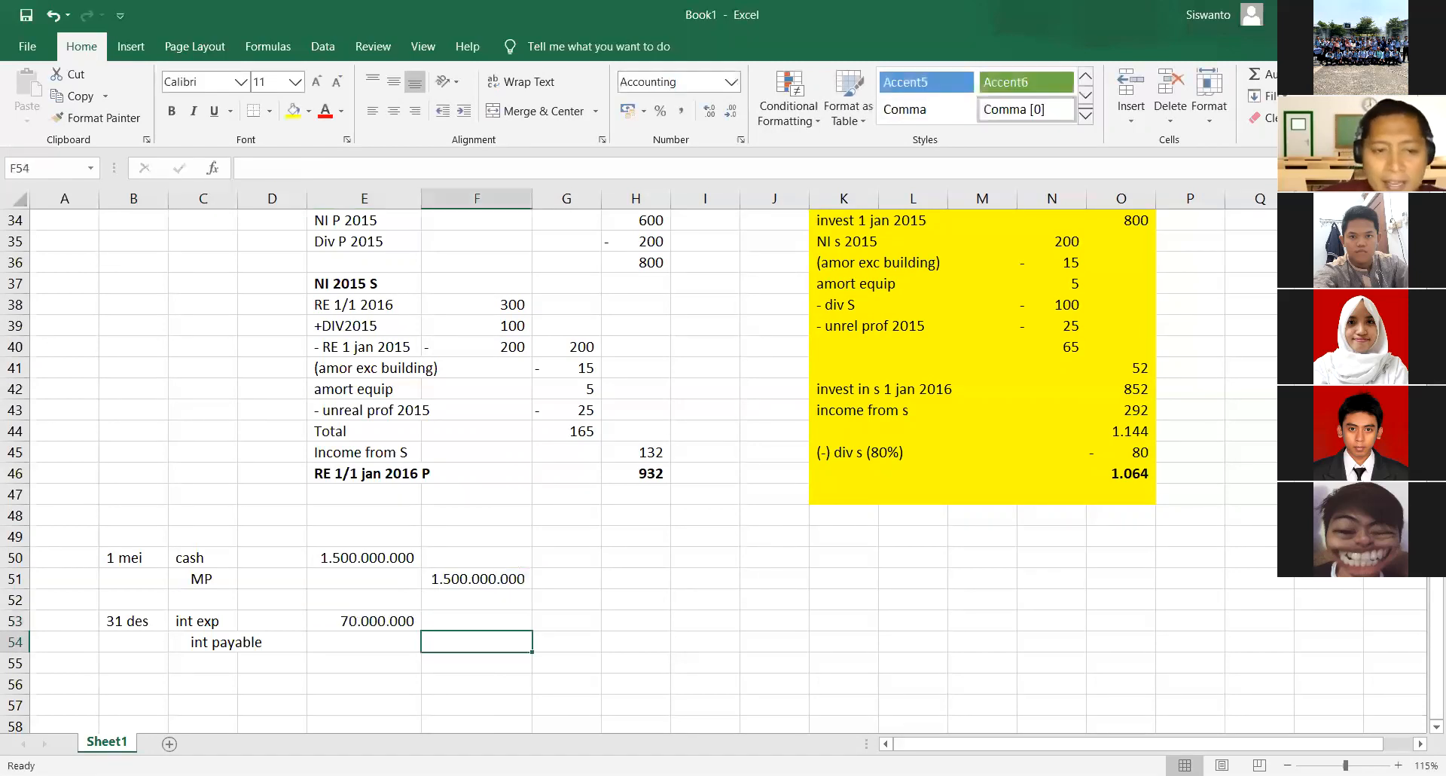
text(=)
key(Up)
key(Left)
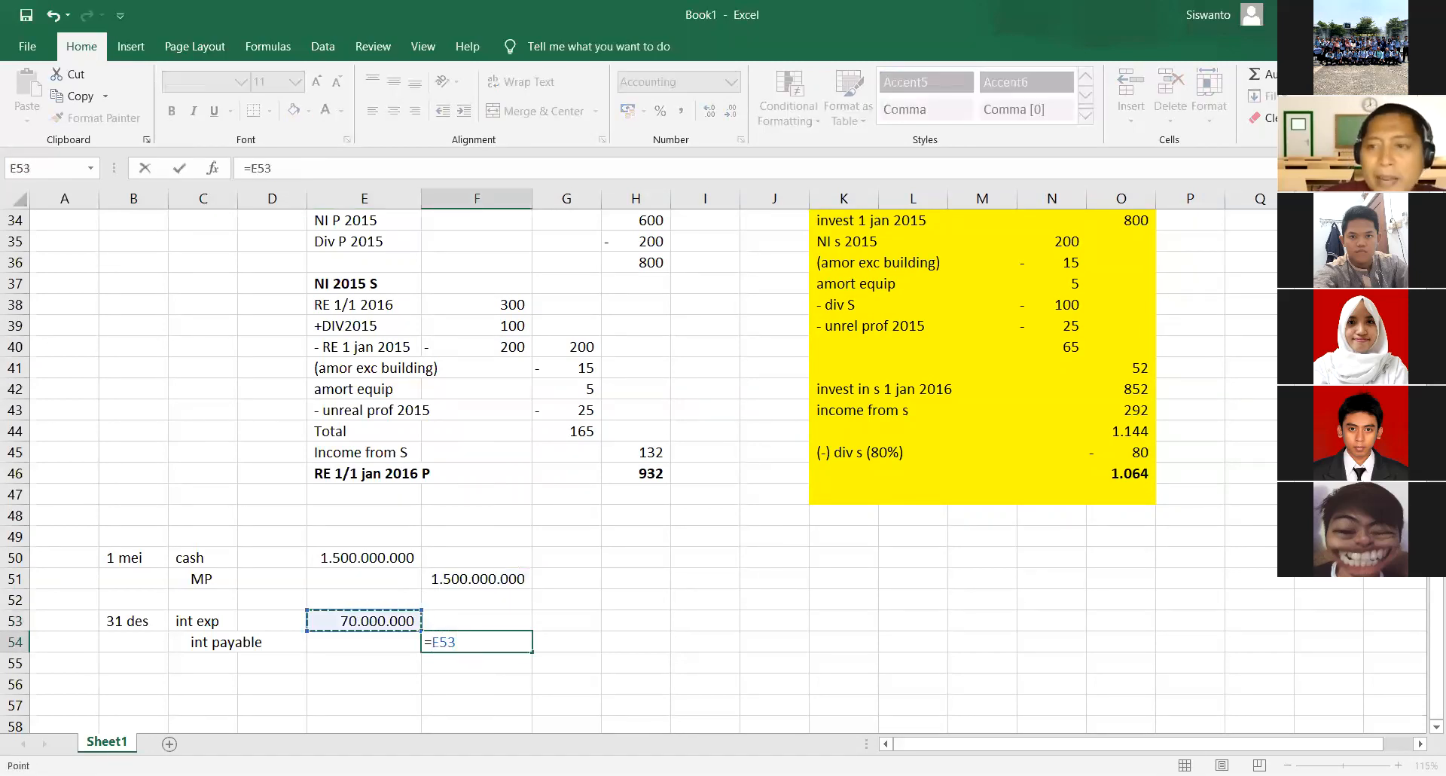
key(Return)
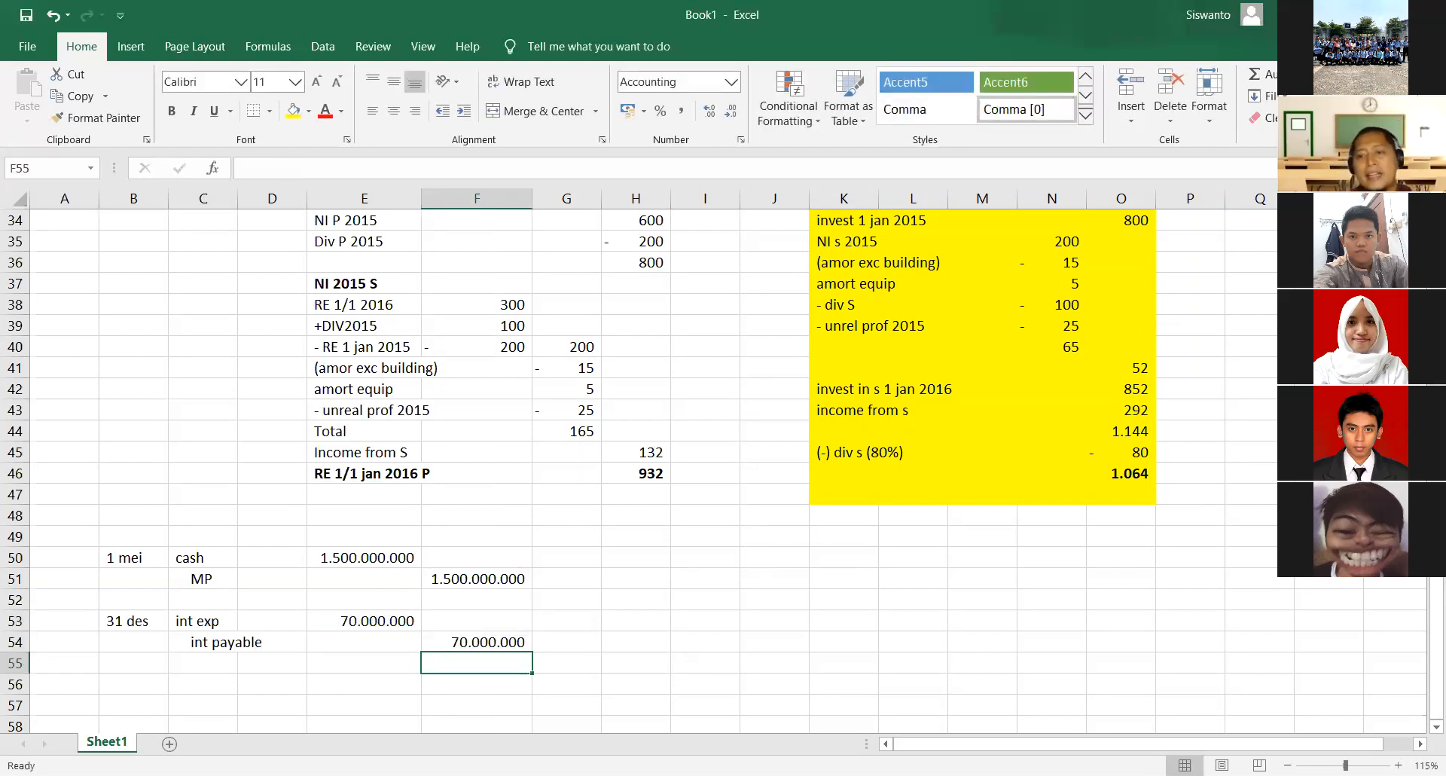
- Enter the debit account MP in C56, leaving one blank row below the interest entry
key(Left)
key(Left)
key(Down)
key(Down)
key(Down)
key(Down)
key(Down)
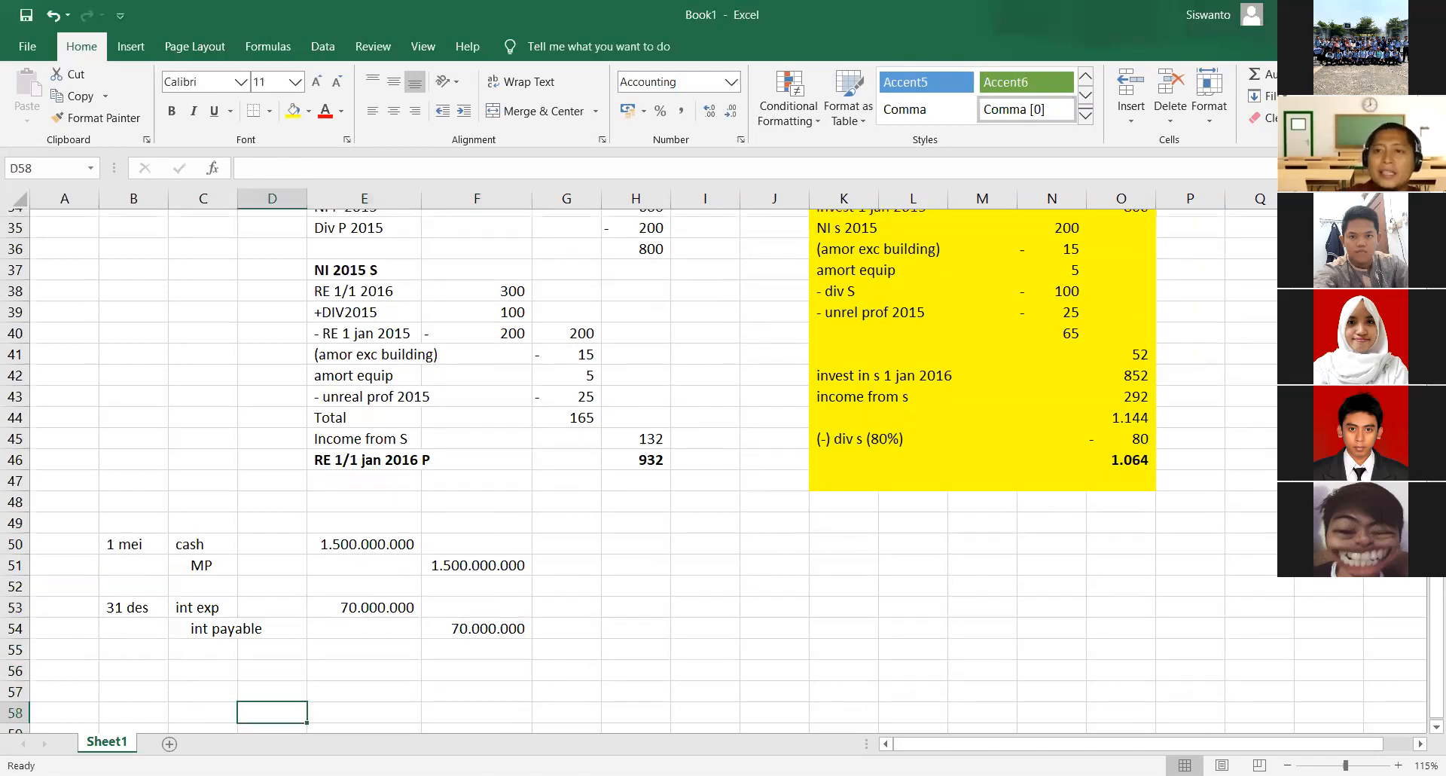
key(Down)
key(Up)
key(Up)
key(Up)
key(Up)
key(Left)
key(Up)
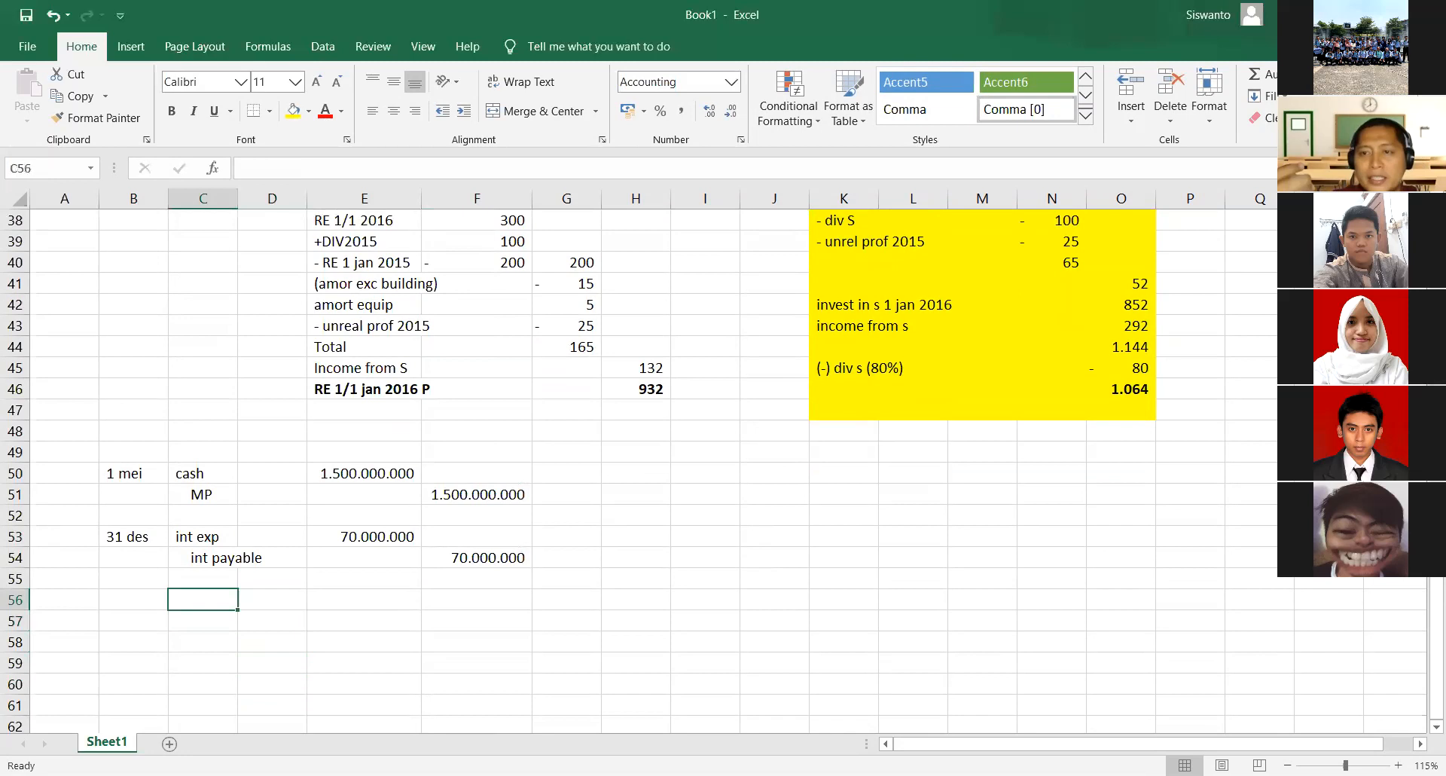
text(MP)
key(Return)
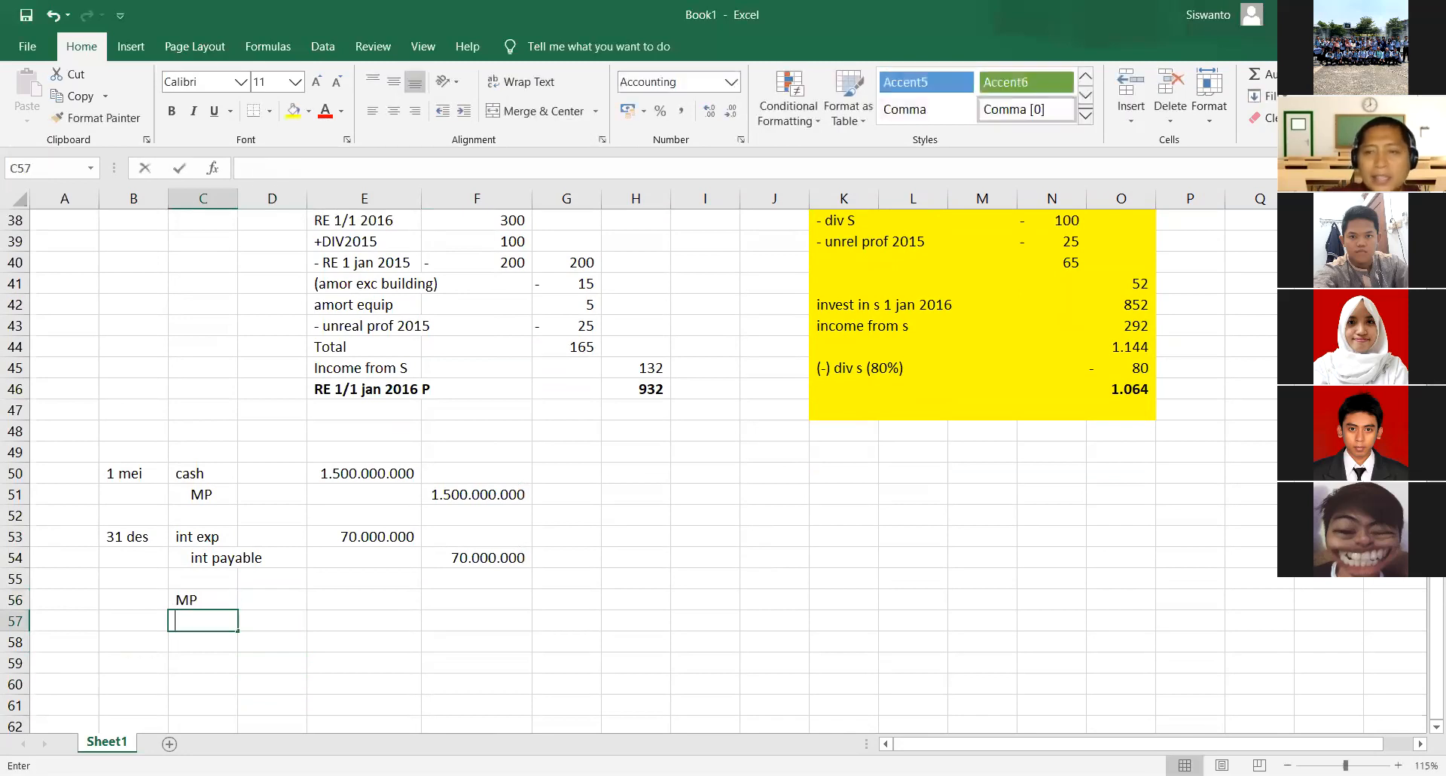
- Enter the indented credit account cuurent portion of mp in C57 and select the MP debit amount cell E56
text(cuurent)
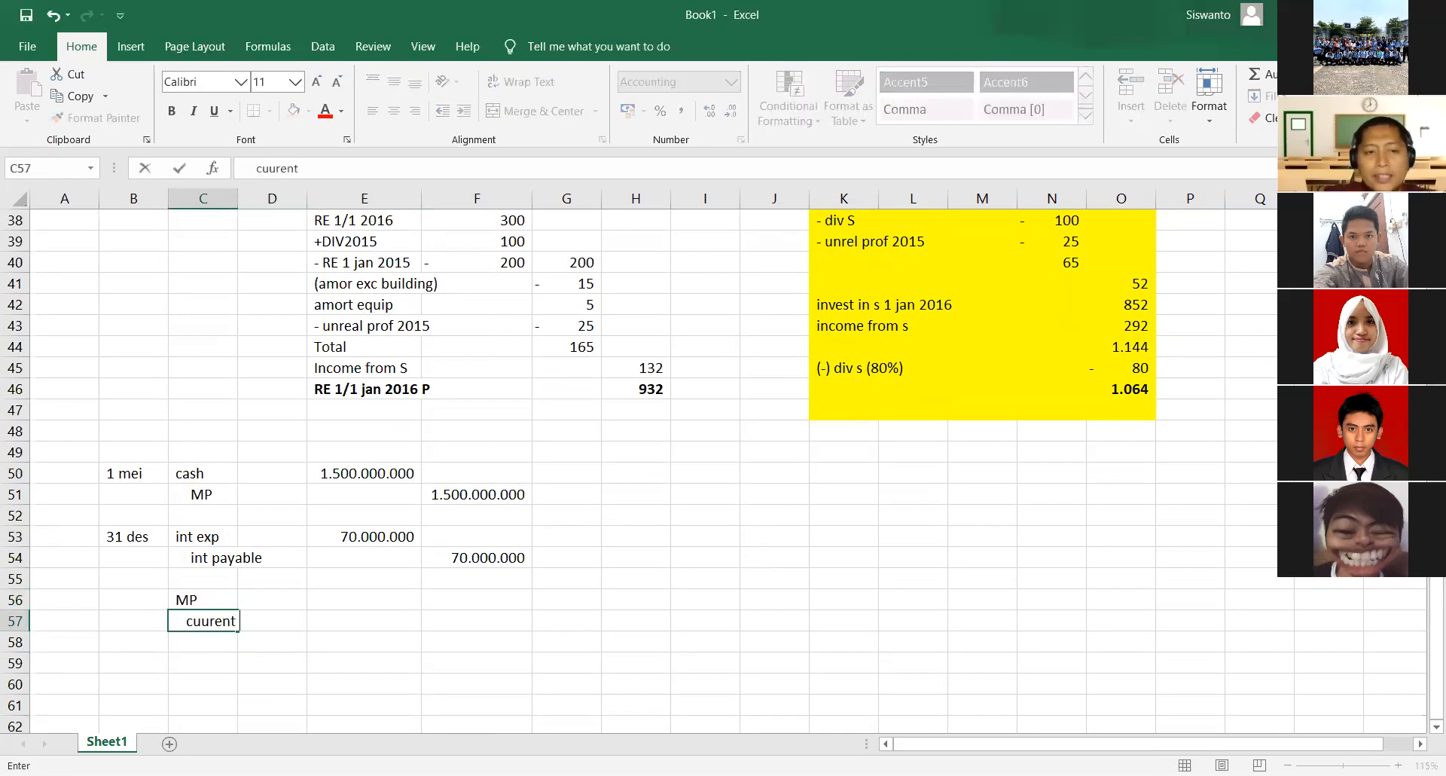
text( portio)
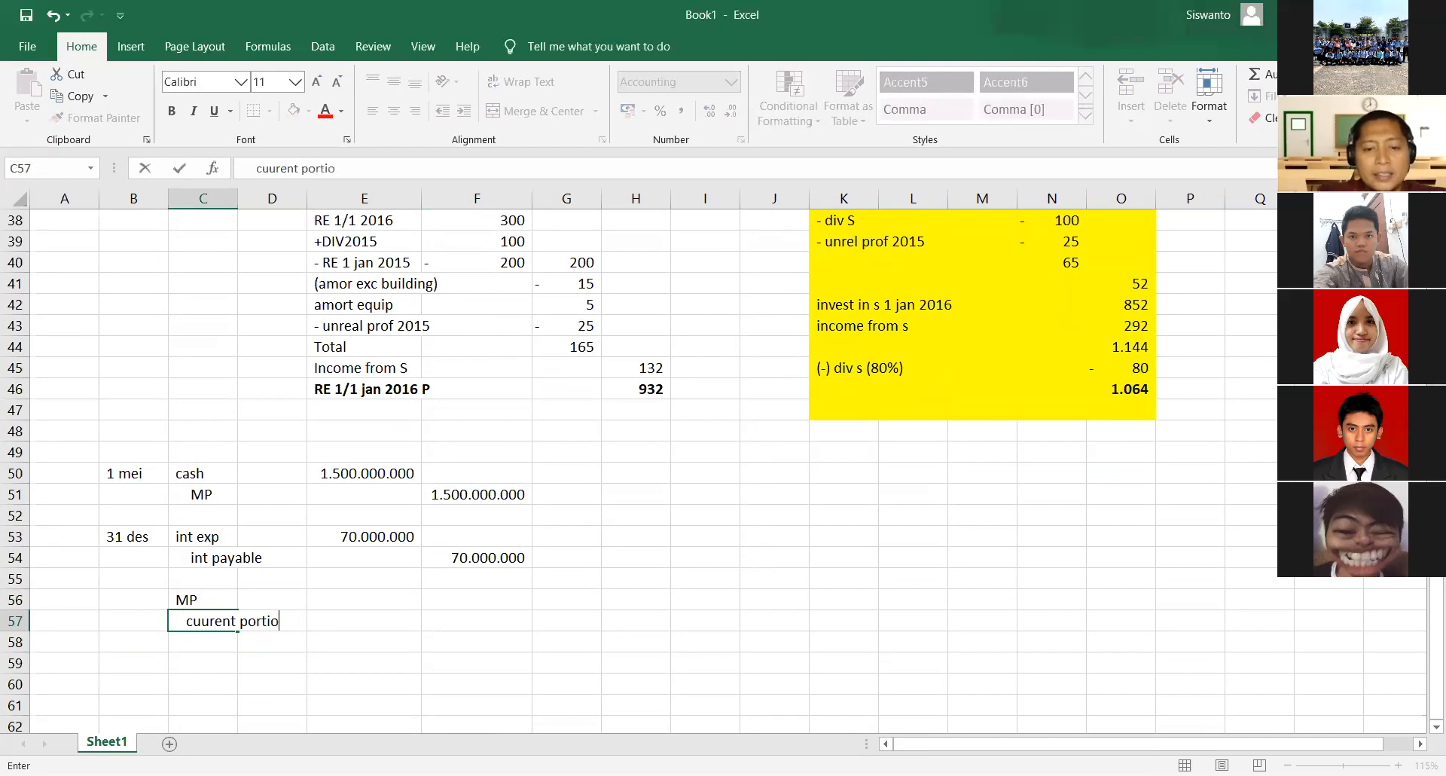
text(n of mp)
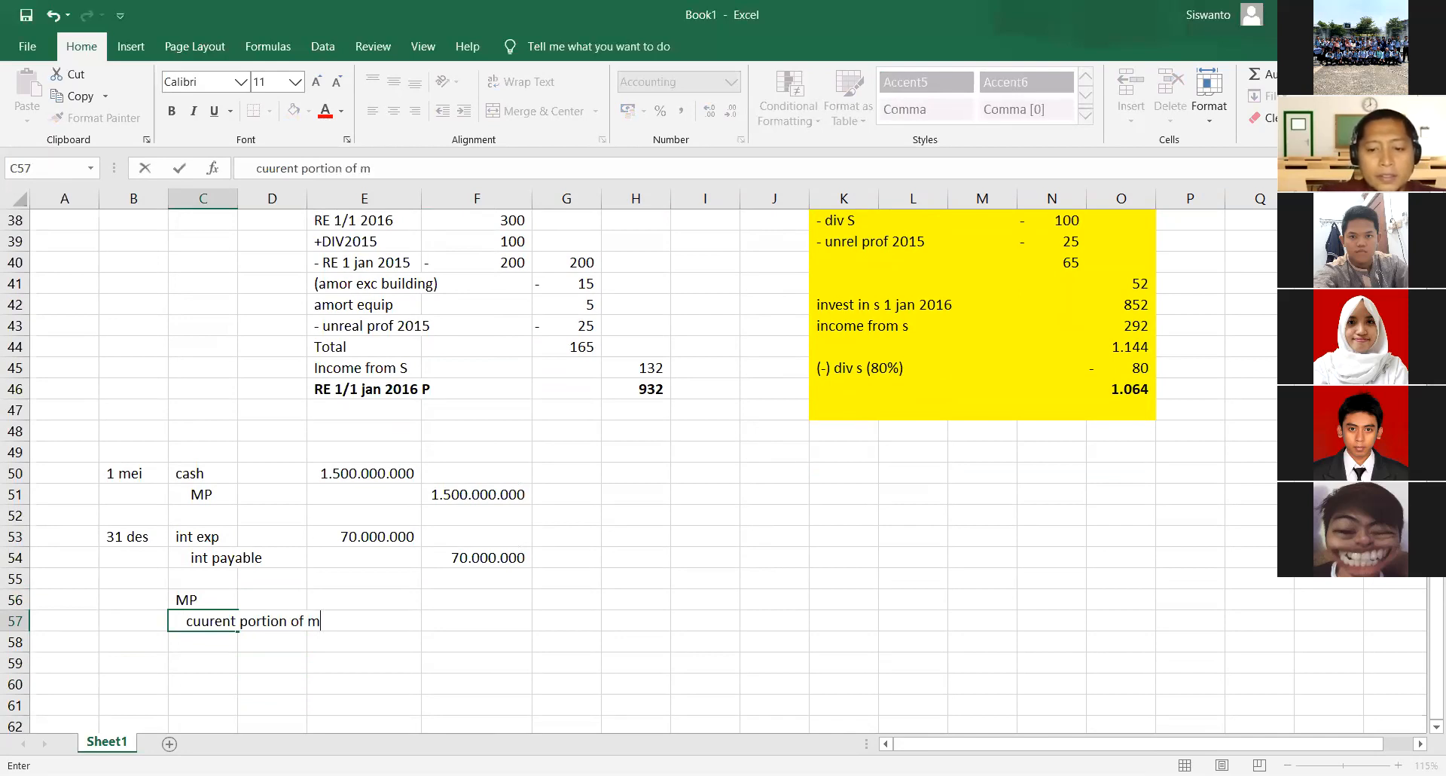
key(Return)
key(Up)
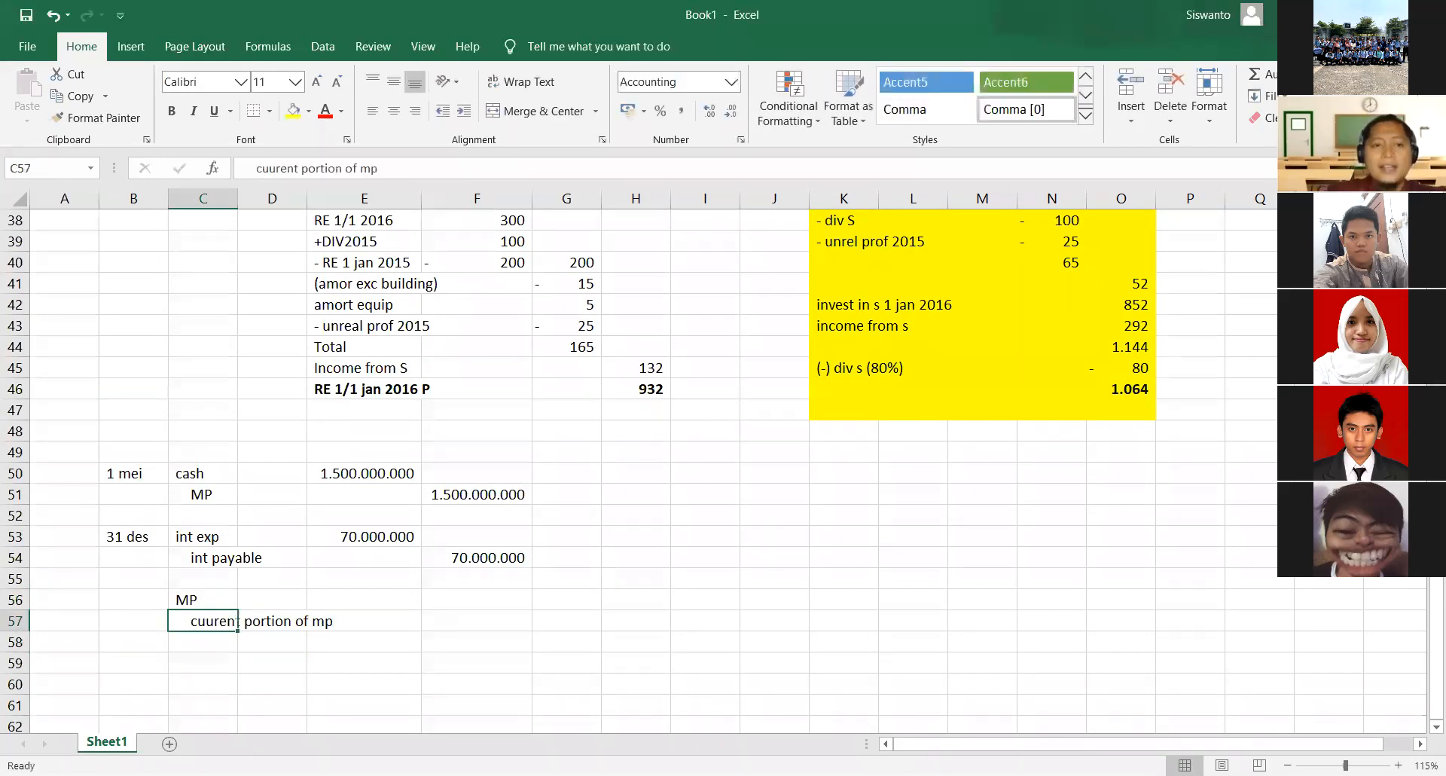
key(Up)
key(Right)
key(Right)
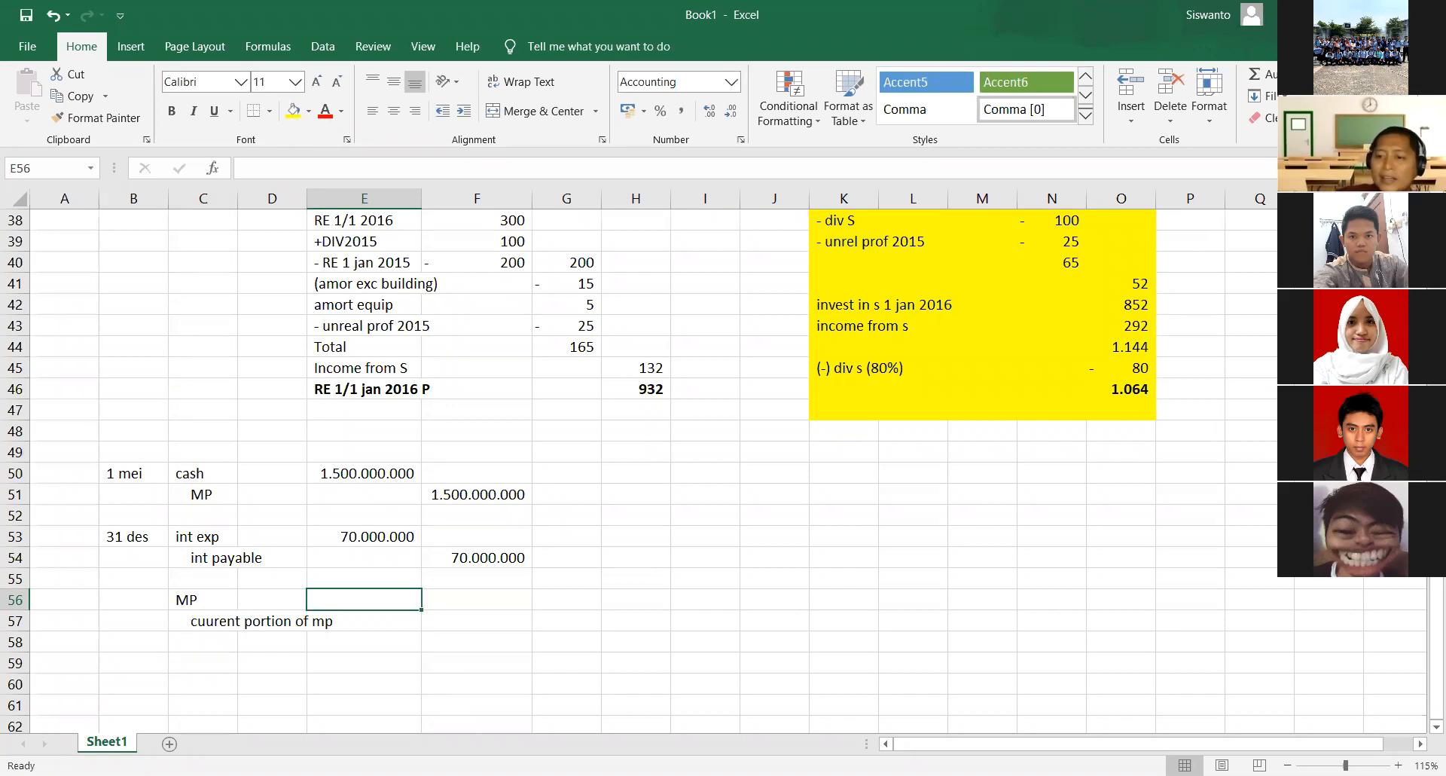
key(Right)
key(Right)
key(Down)
key(Up)
key(Up)
key(Up)
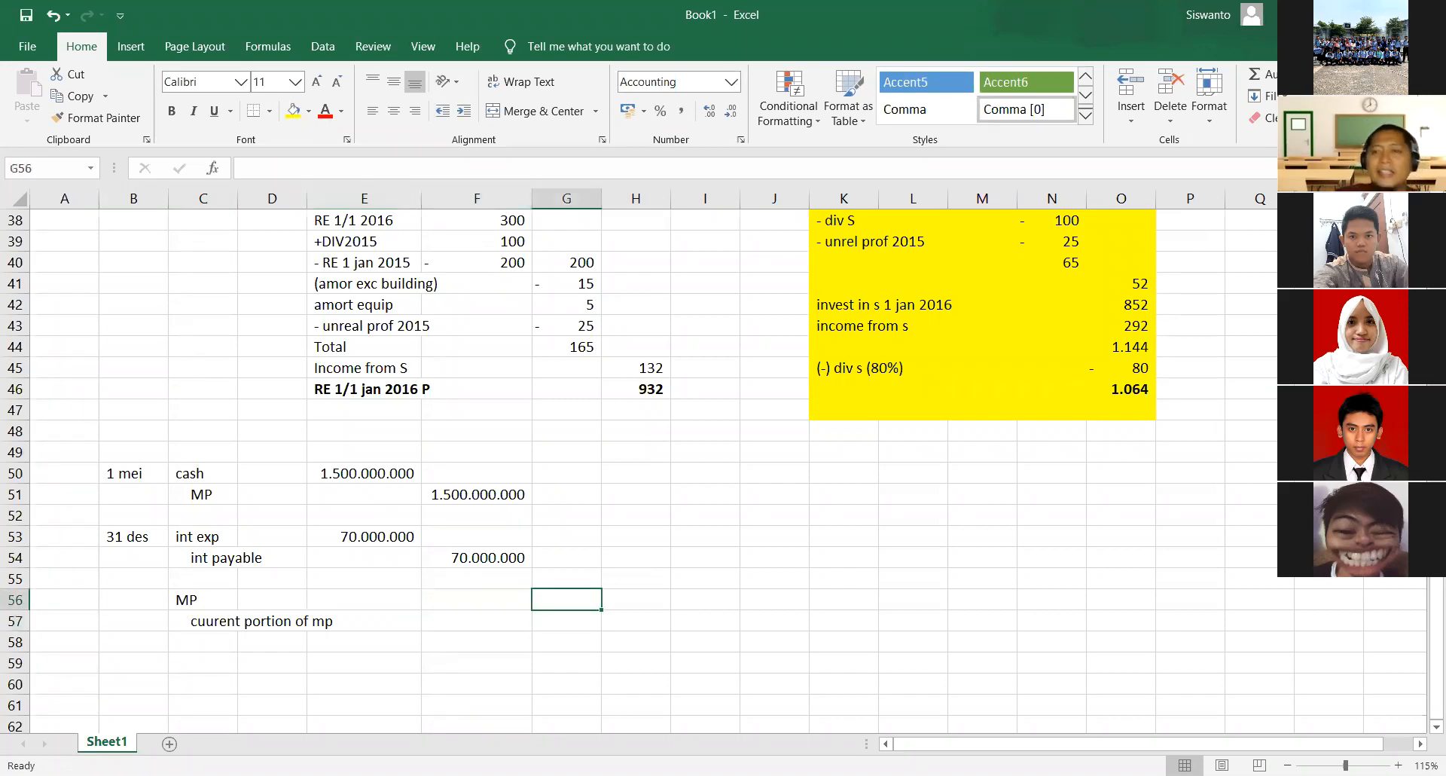
key(Down)
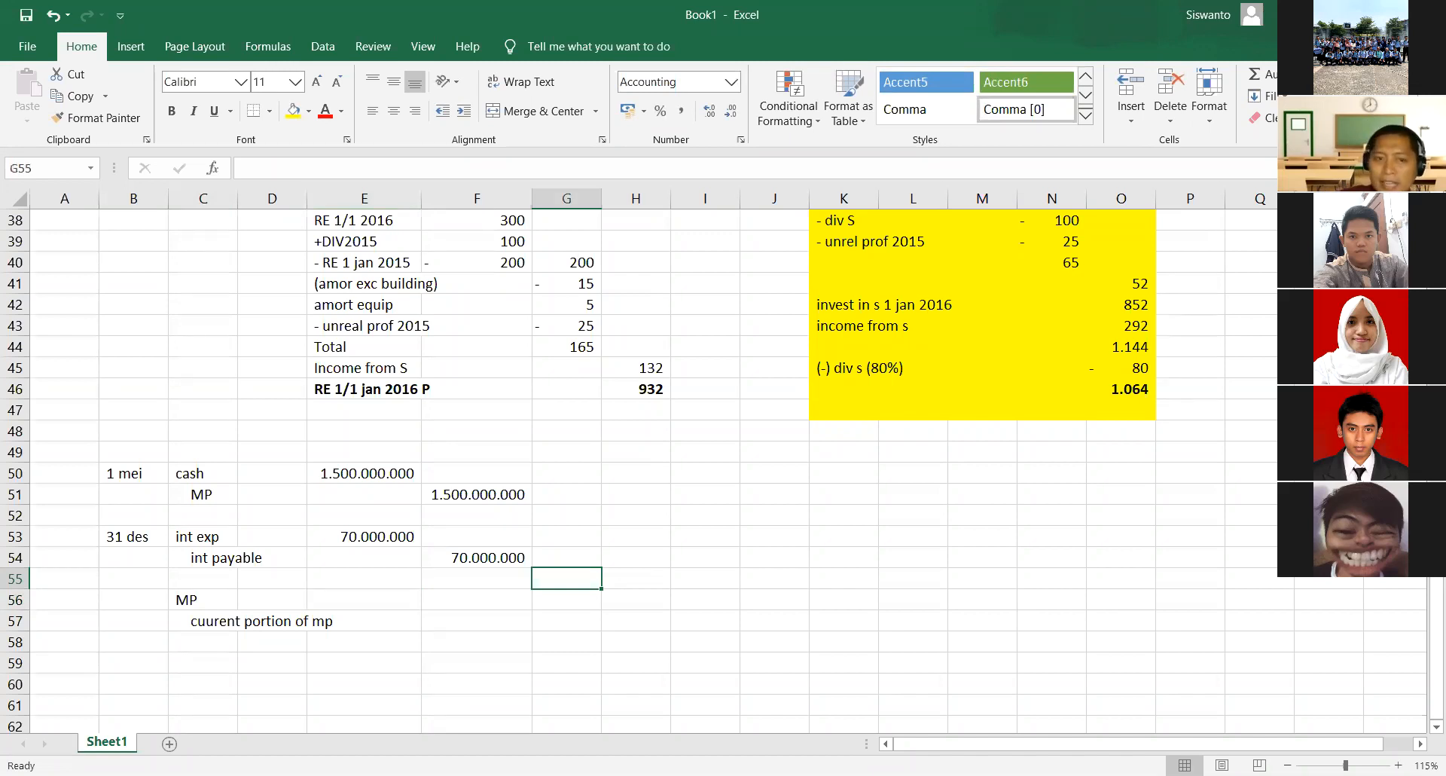
key(Left)
key(Left)
key(Down)
text(-)
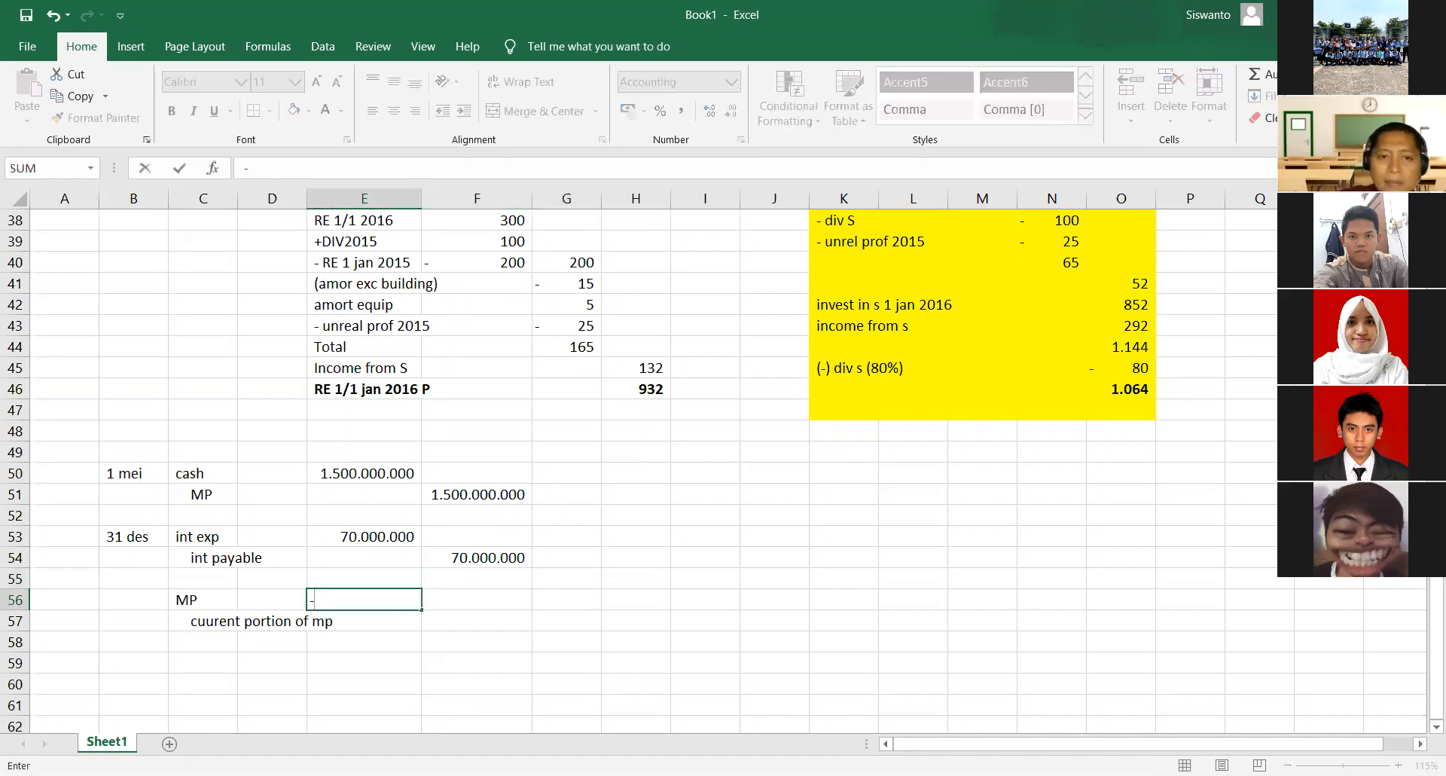
key(BackSpace)
text(=)
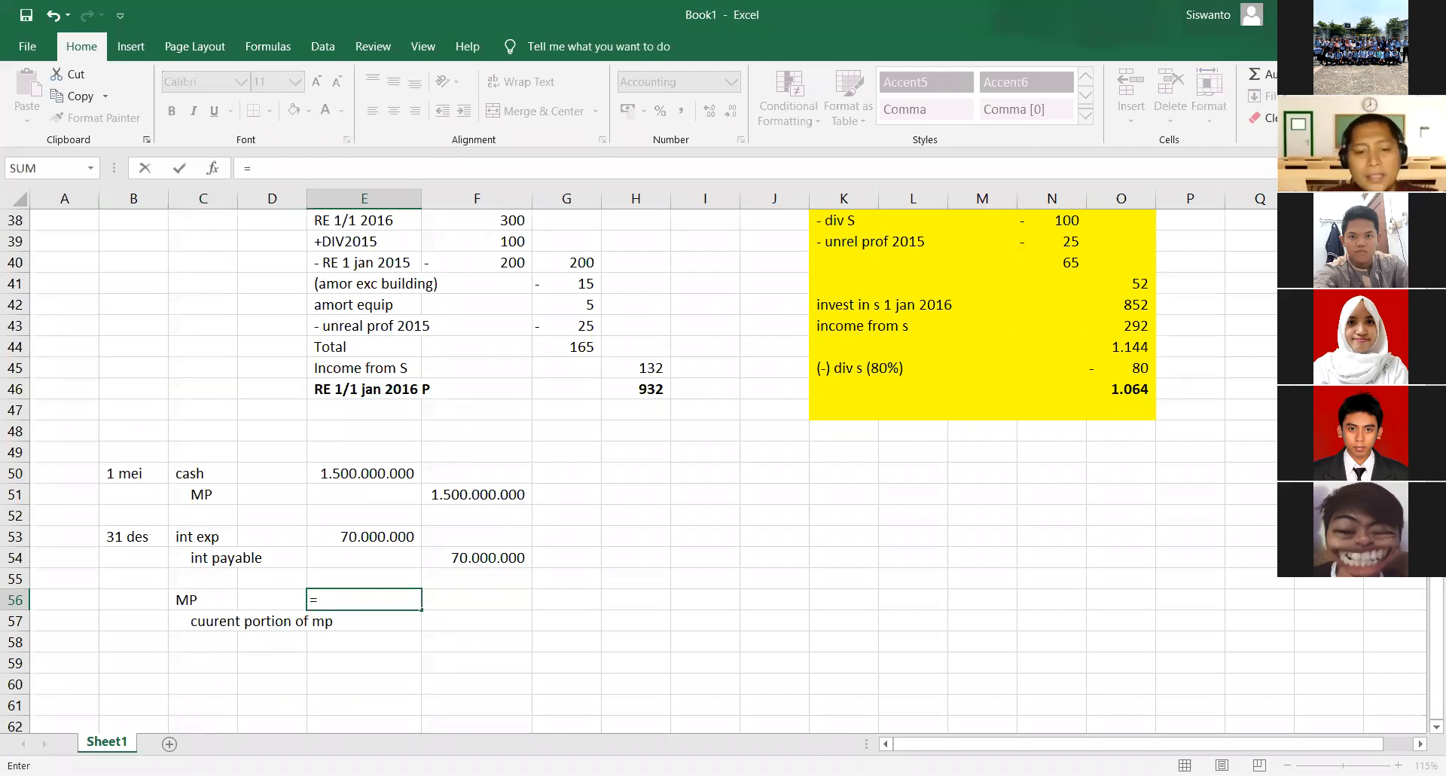
key(alt+Tab)
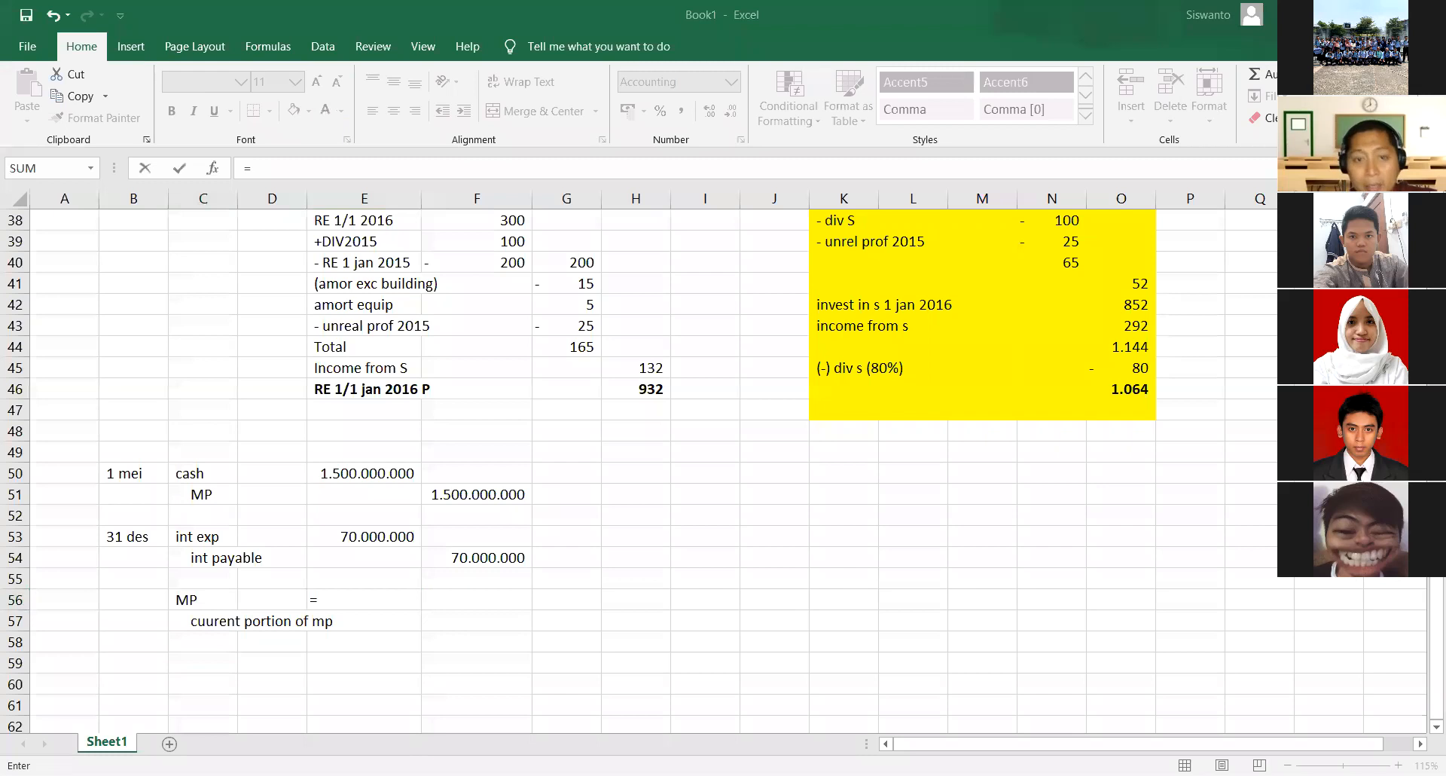
key(alt+Tab)
text(213566)
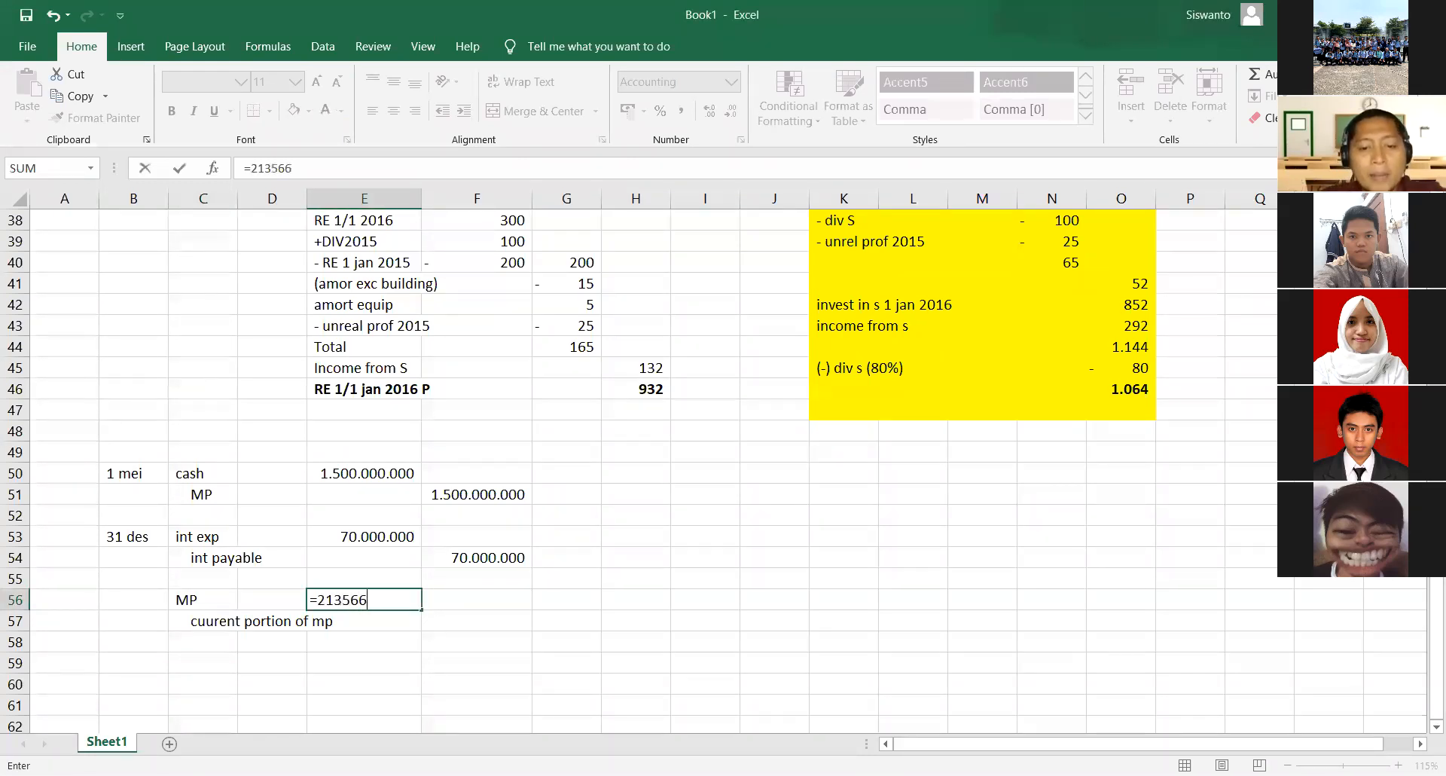
text(240000-)
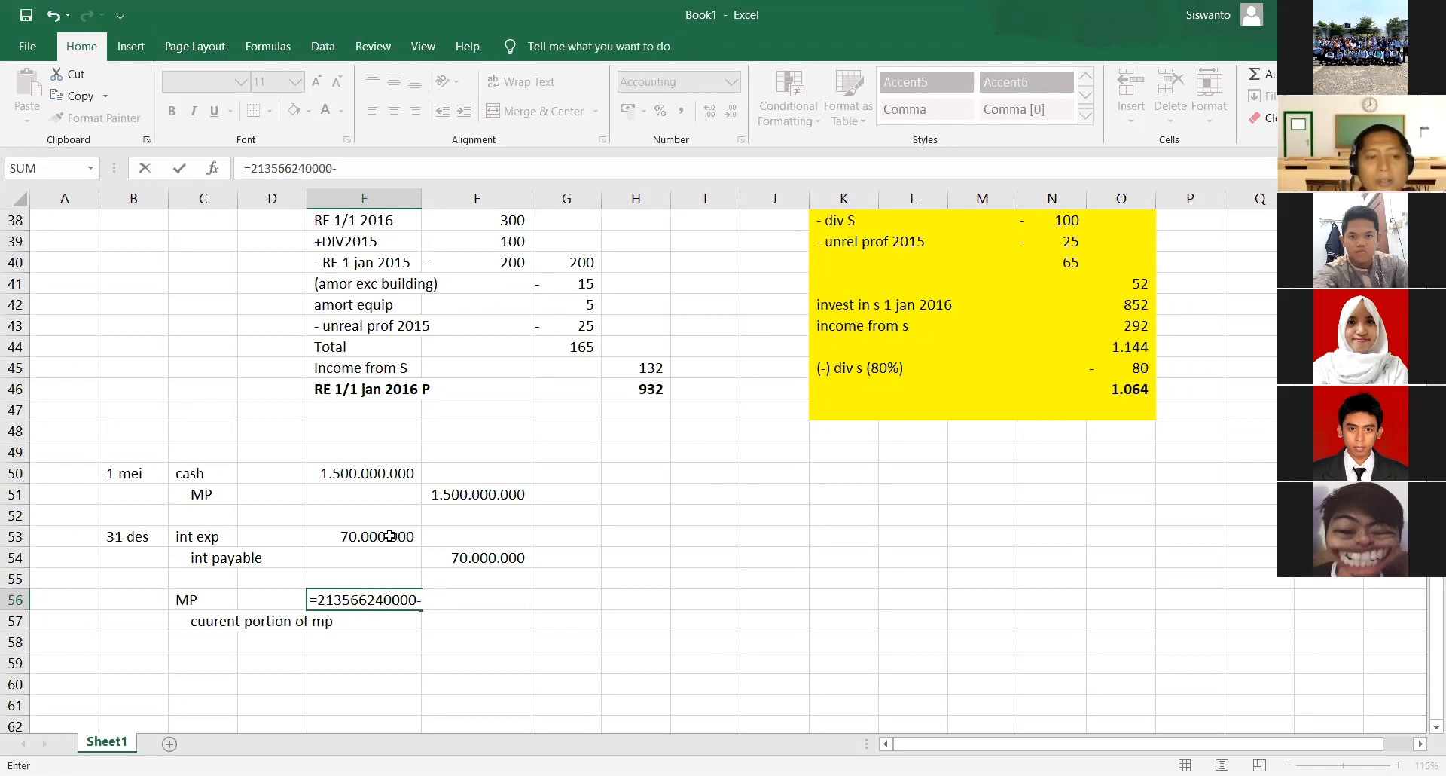
text(()
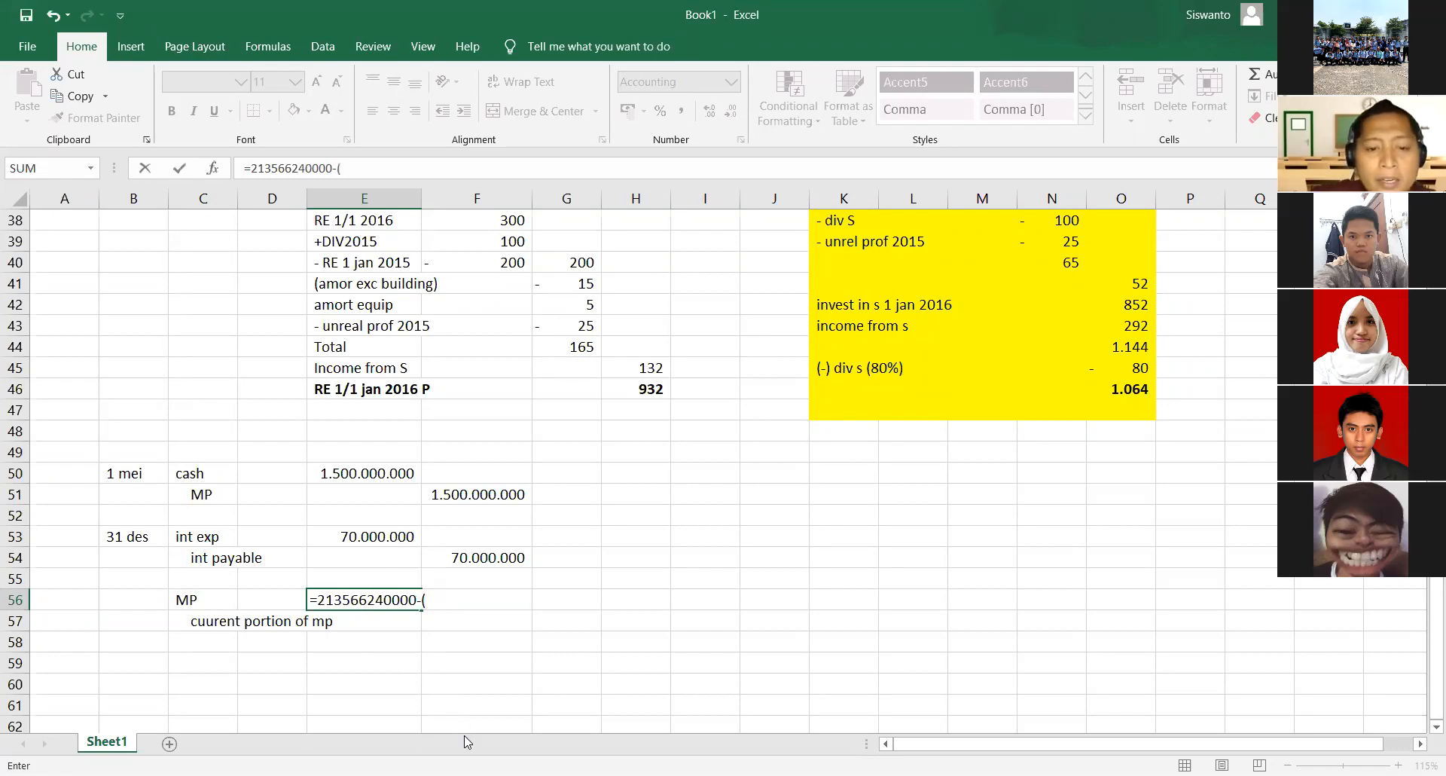
text(7%)
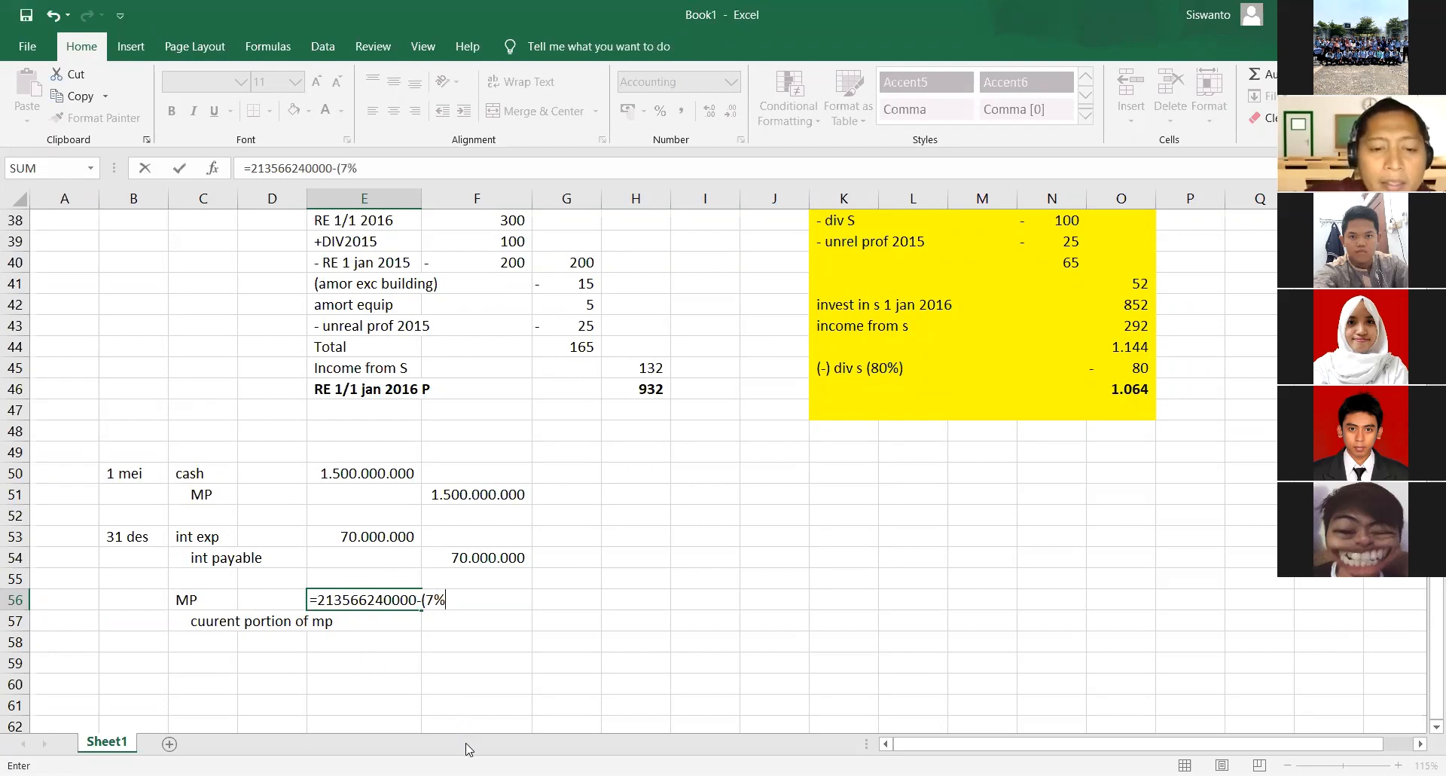
text(*)
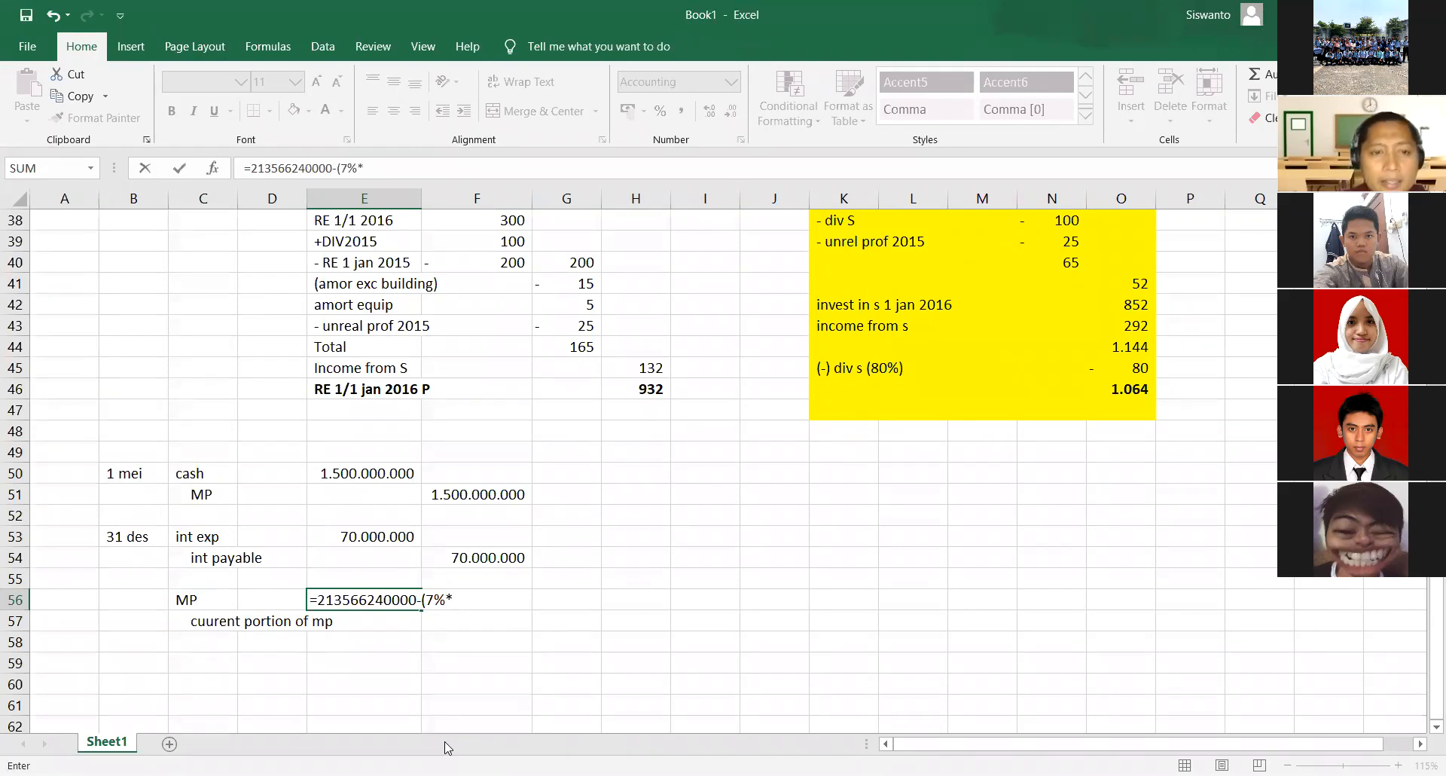
click(496, 505)
text())
key(Return)
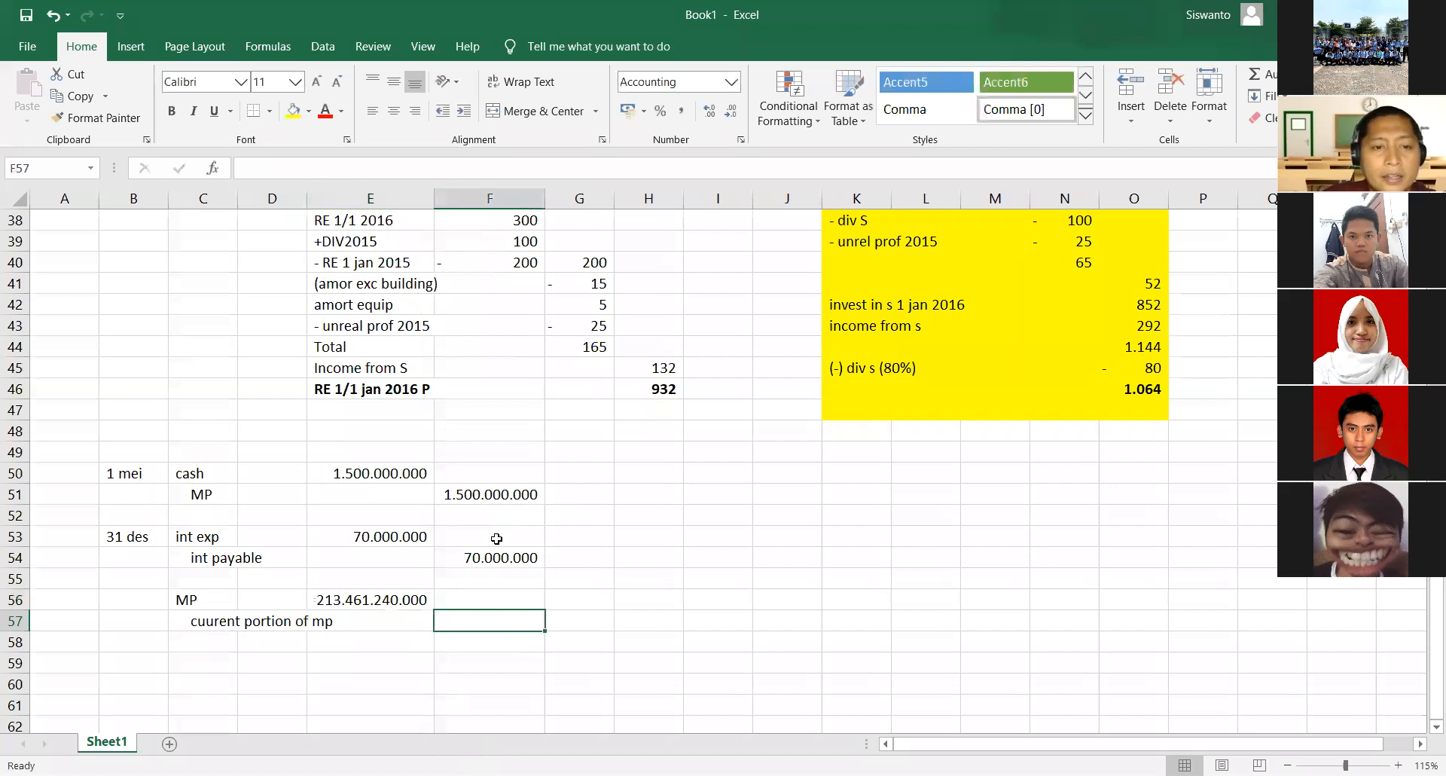
key(Up)
key(F2)
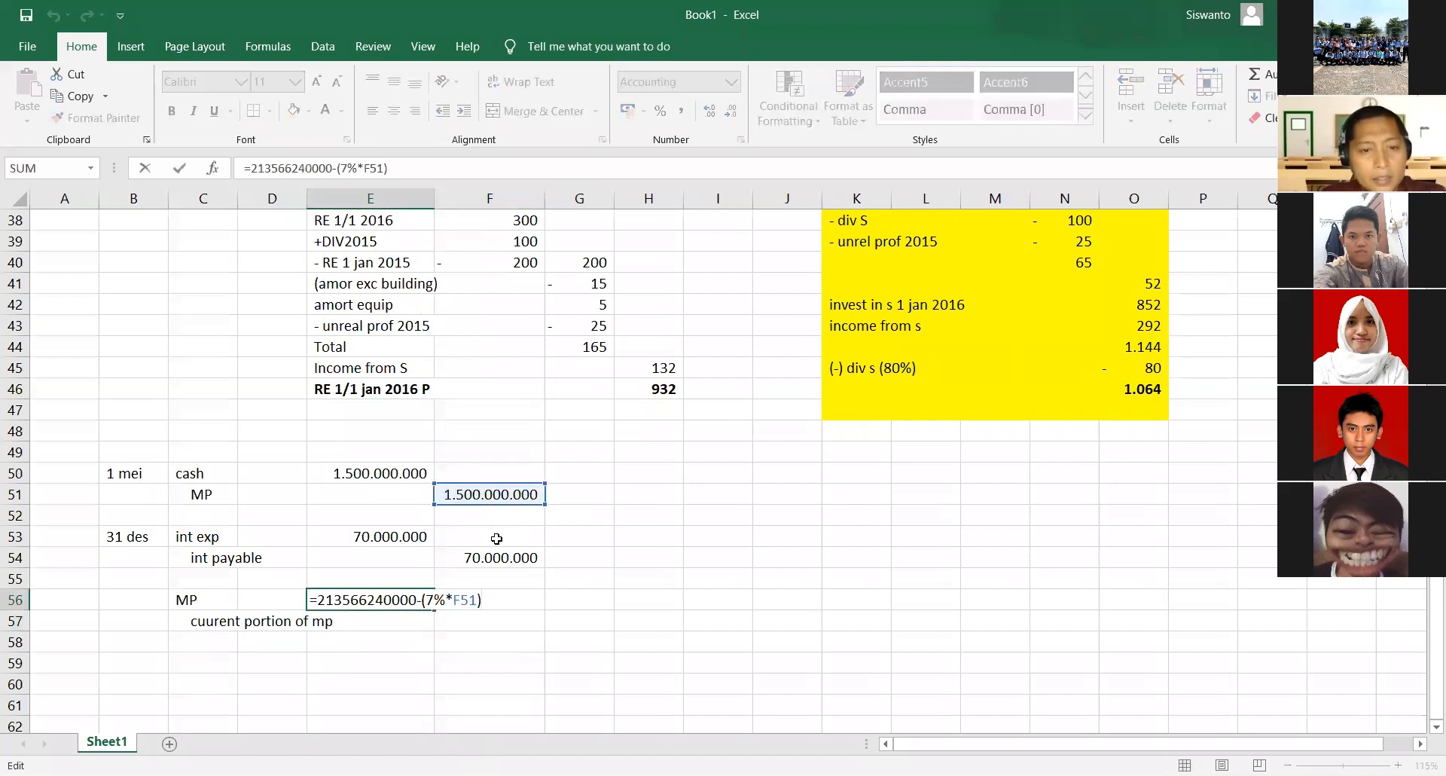
key(Left)
key(Left)
key(BackSpace)
key(BackSpace)
key(Return)
key(Up)
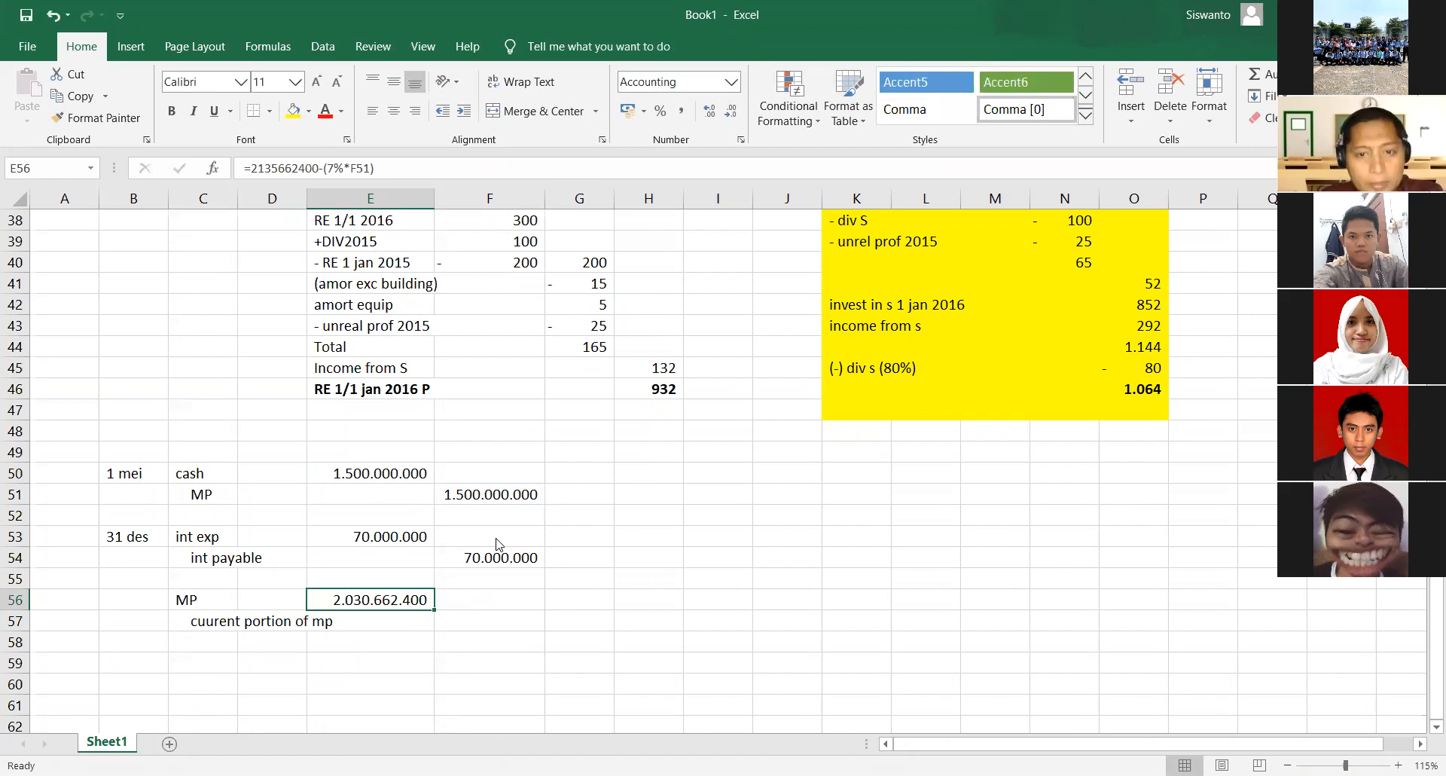
key(alt+Tab)
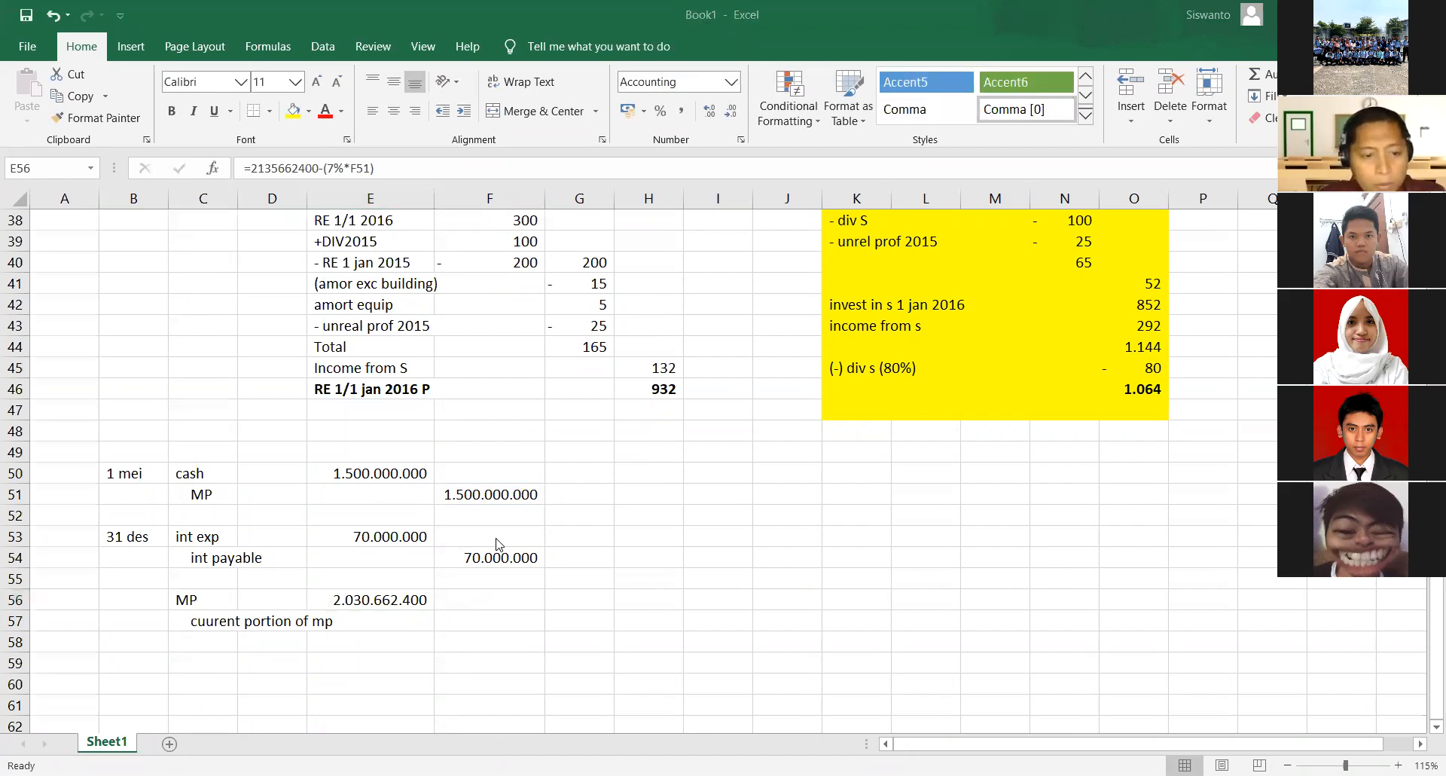
key(alt+Tab)
key(F2)
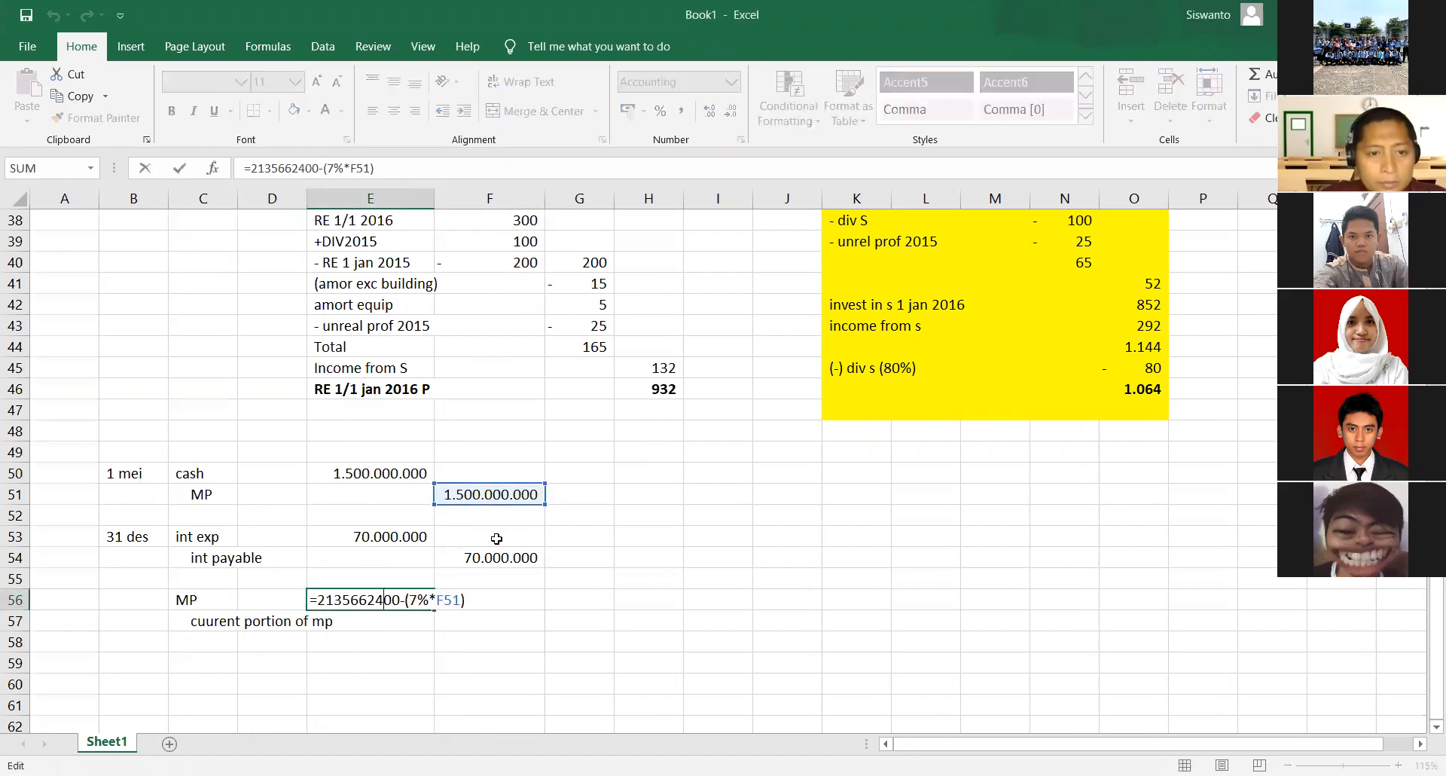
key(Delete)
key(Return)
- Link the current portion credit amount in F57 to the MP debit with =E56
key(Right)
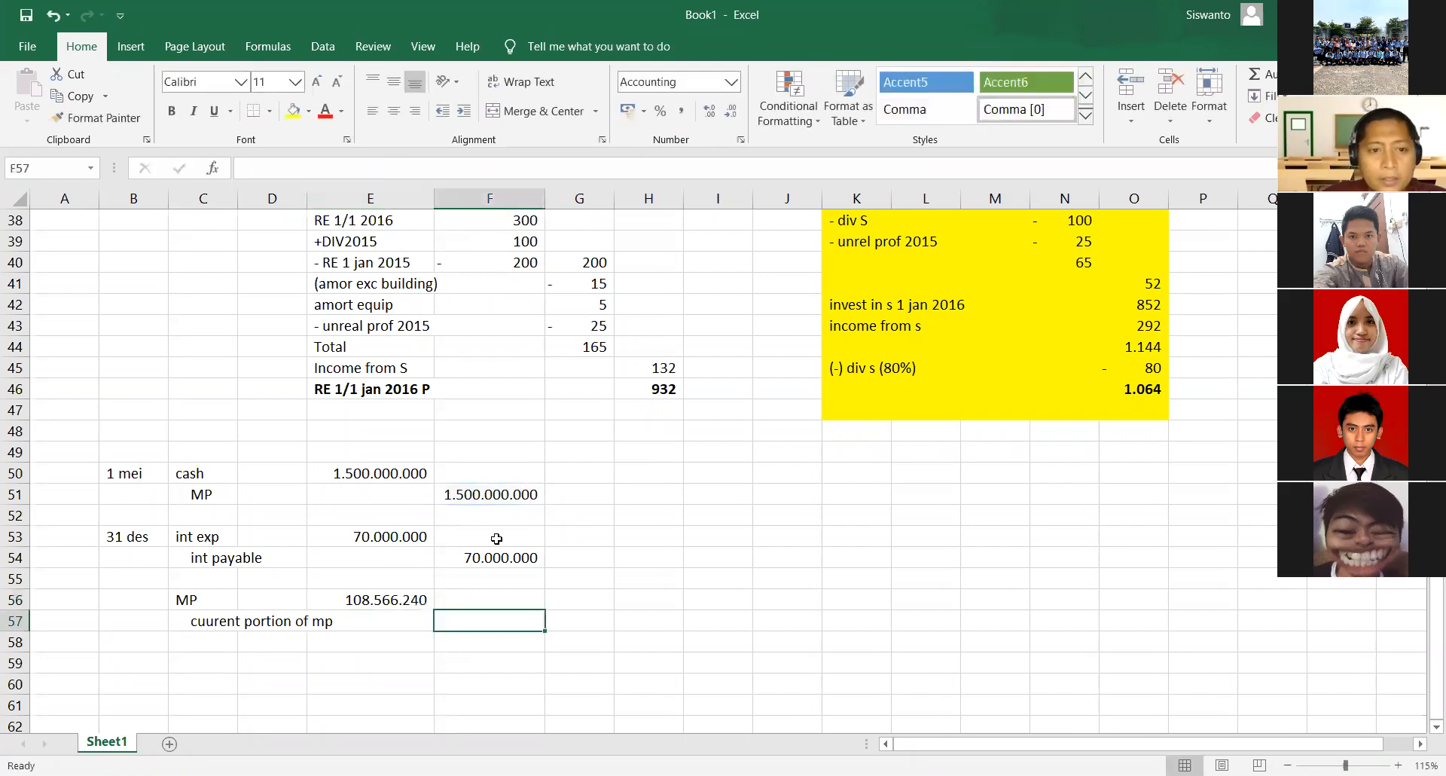
text(=E56)
key(Return)
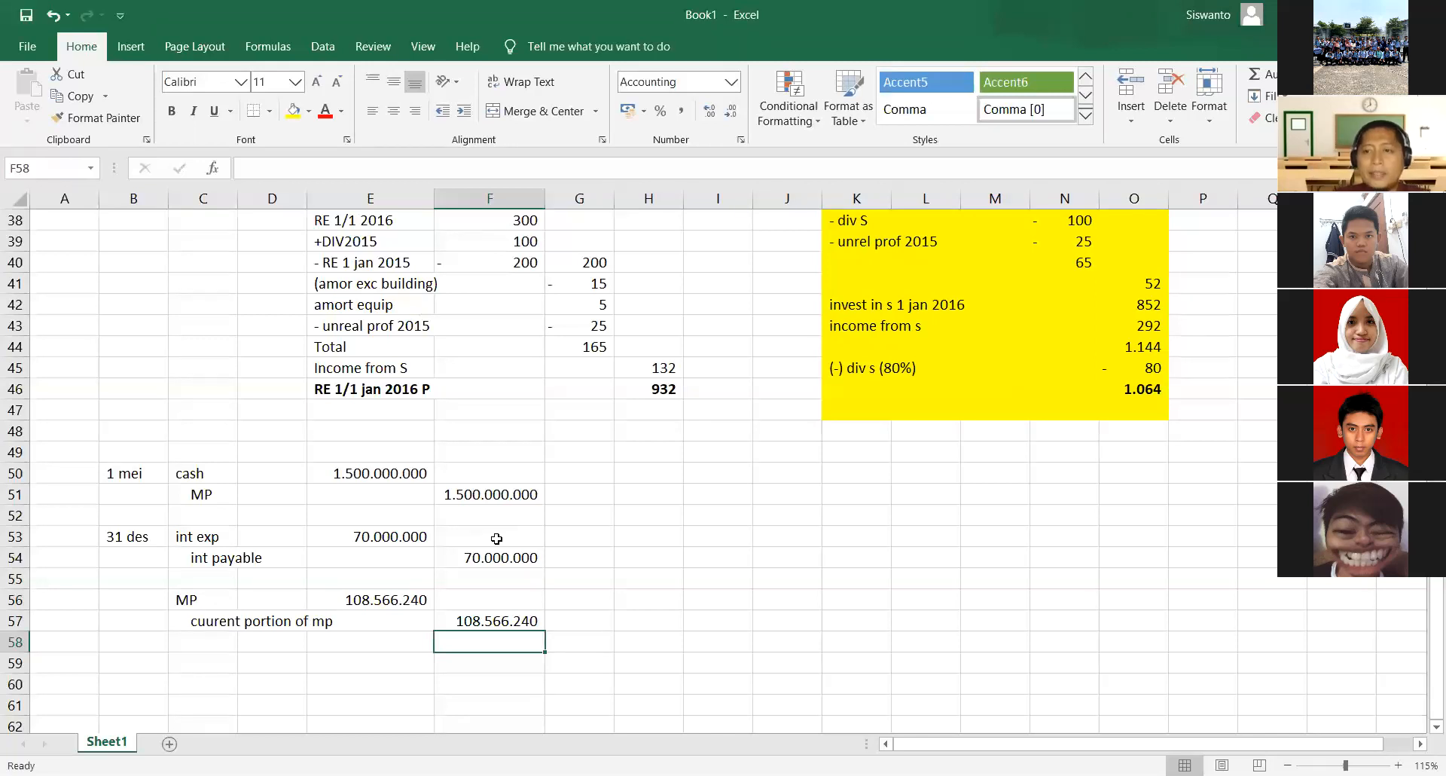
- Start a payment schedule beside the entries with the header tagl in H52 and the date 1 mei 2018 in H53
key(Right)
key(Up)
key(Up)
key(Up)
key(Up)
key(Up)
key(Right)
key(Up)
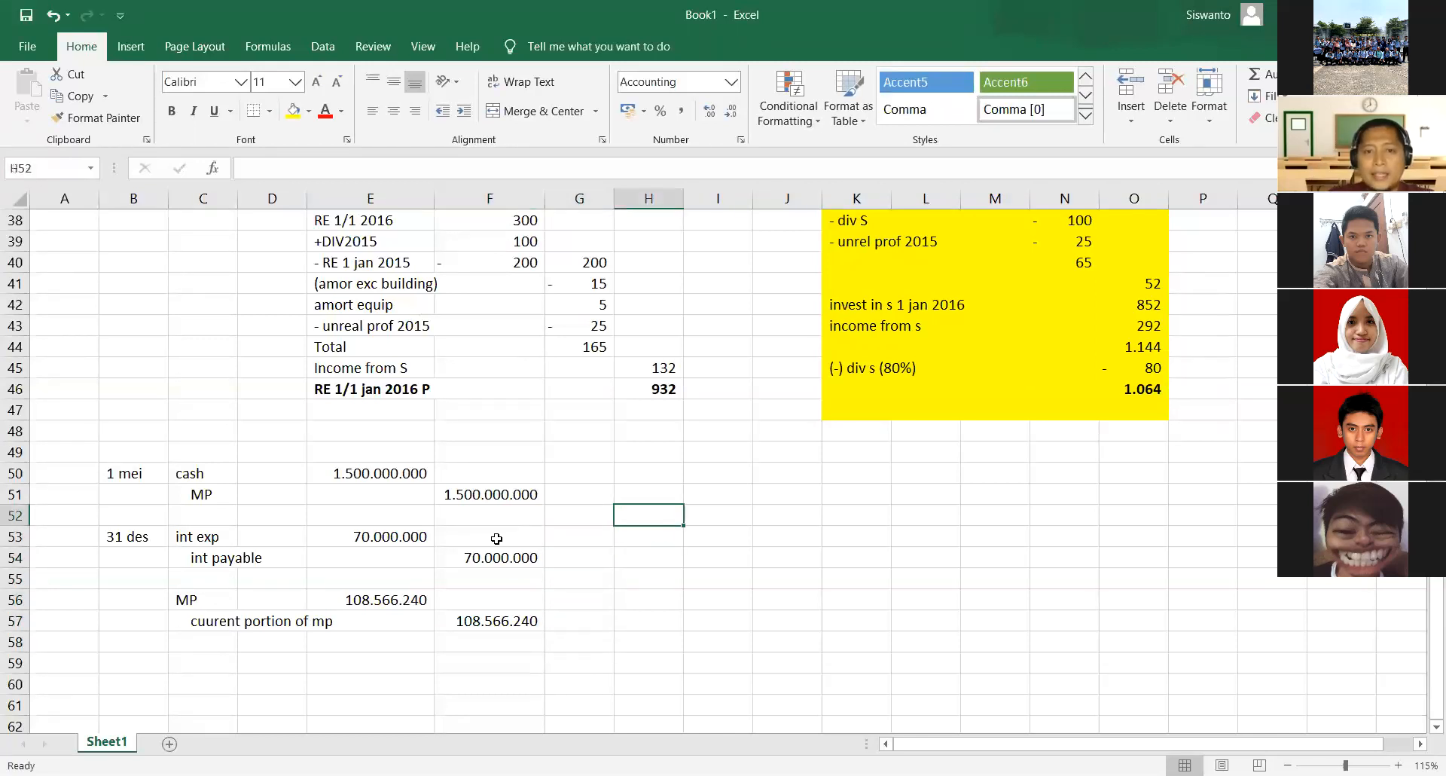
text(tabg)
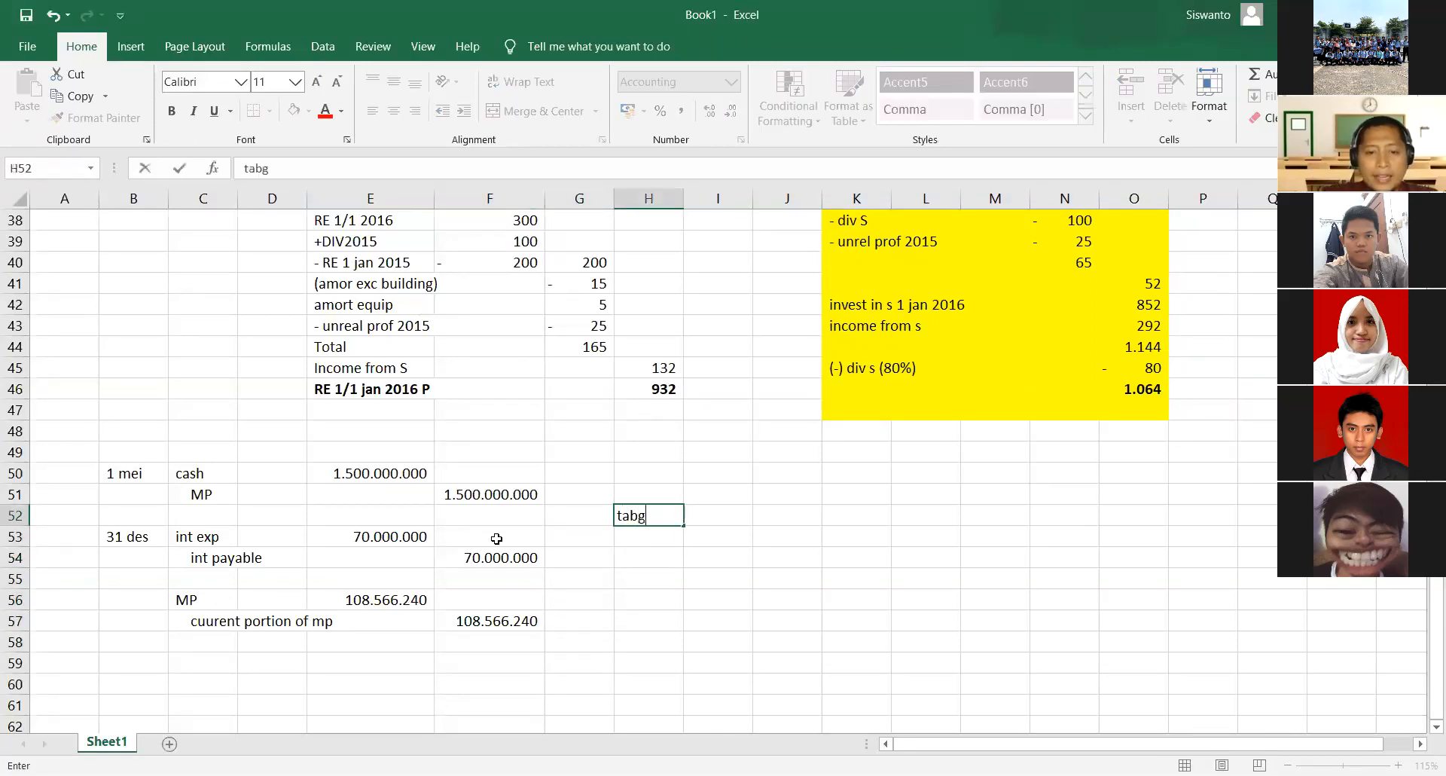
key(BackSpace)
key(BackSpace)
text(gl)
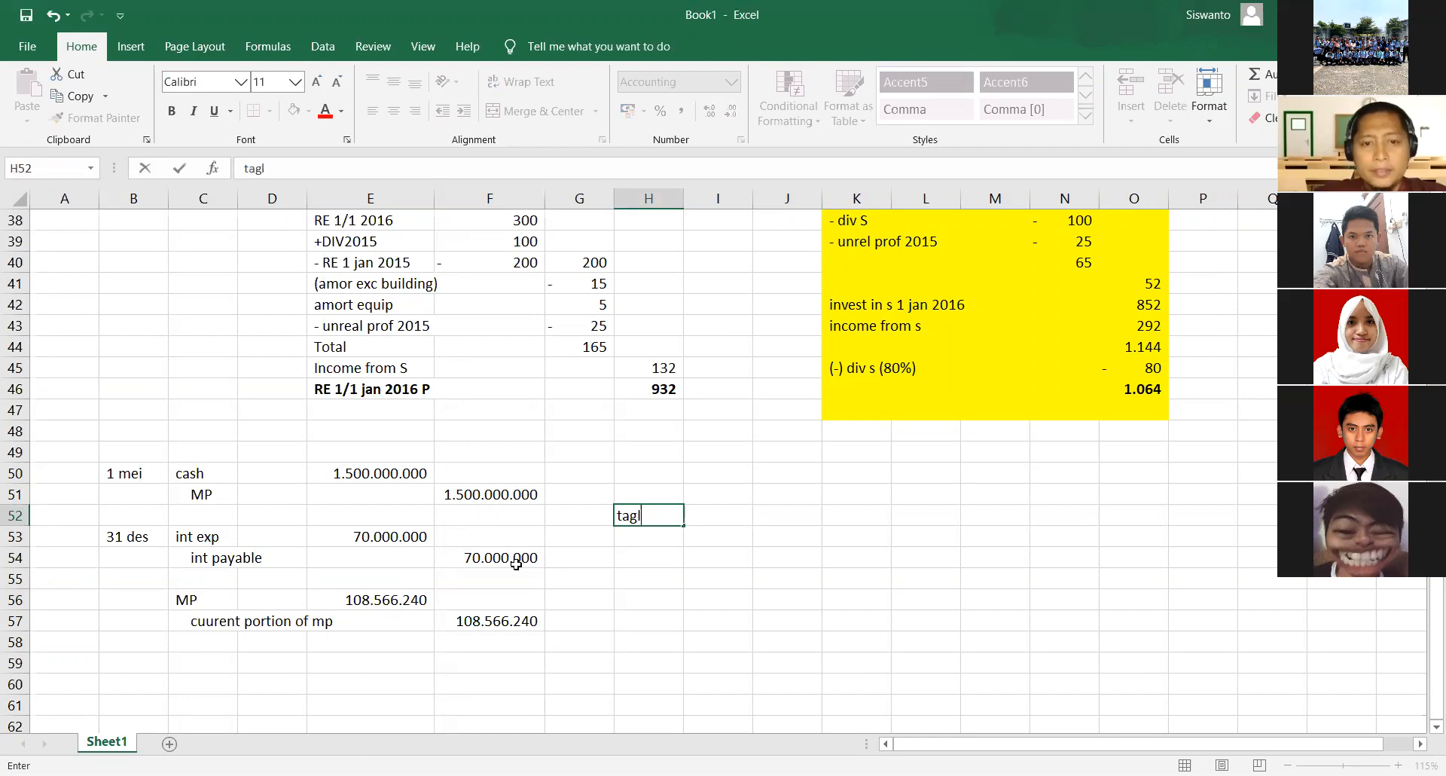
key(Return)
text(1 me)
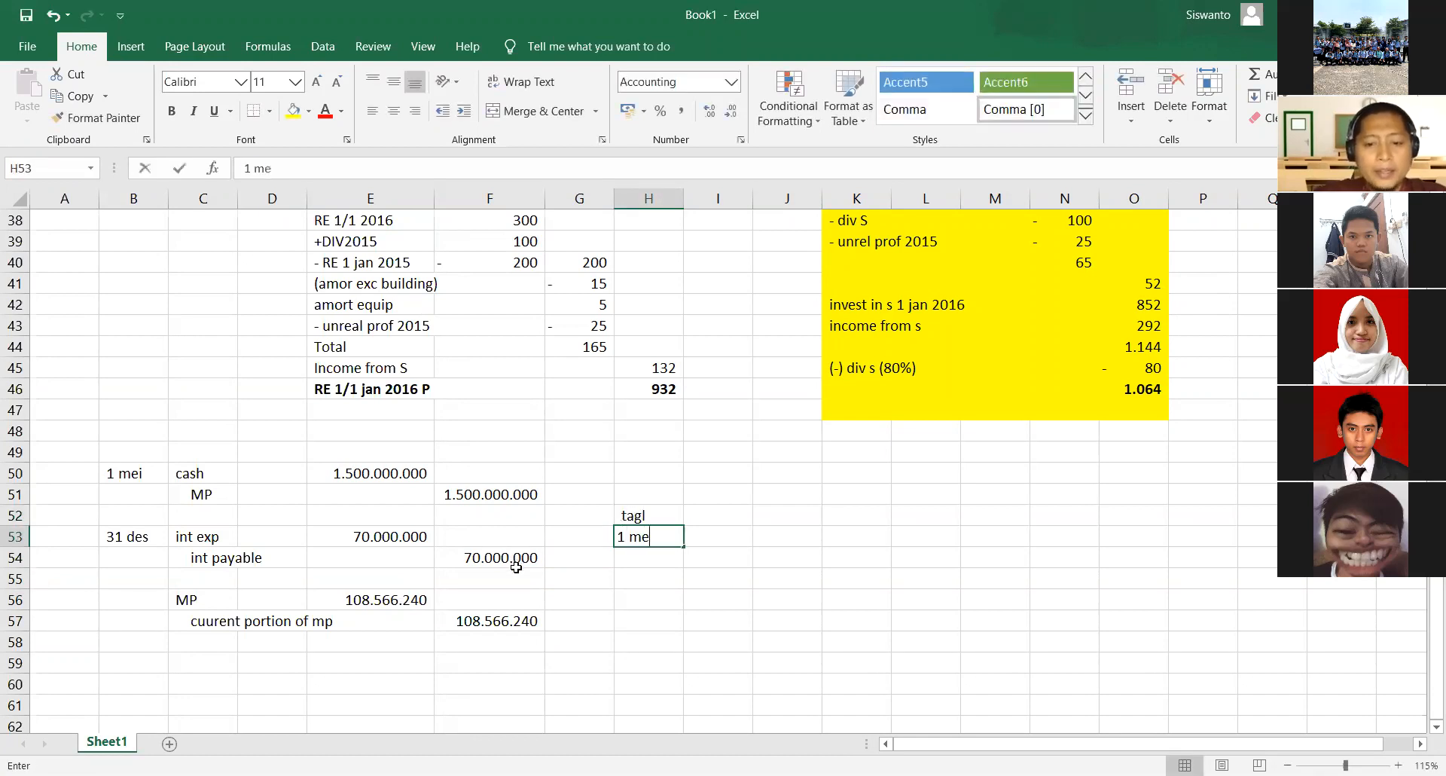
text(i 2018)
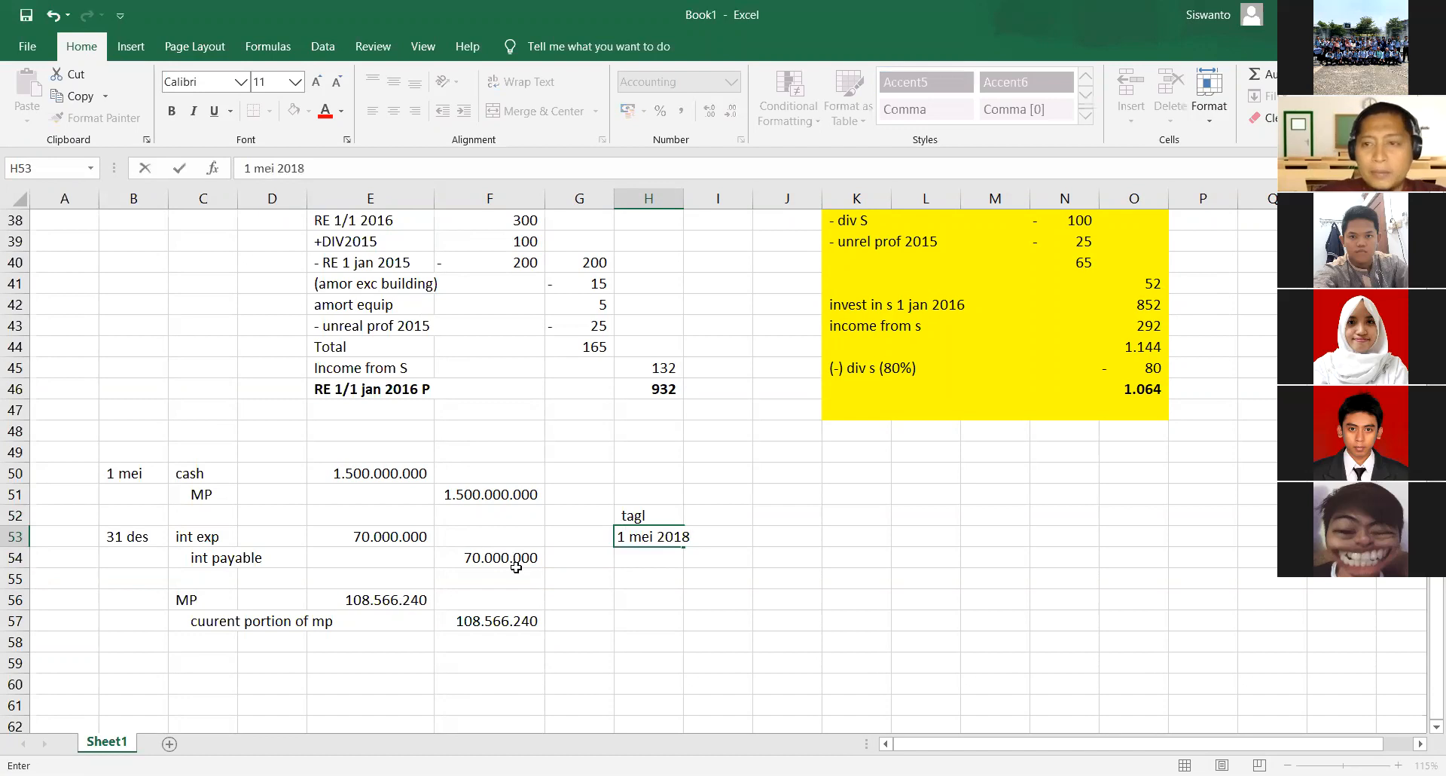
key(Tab)
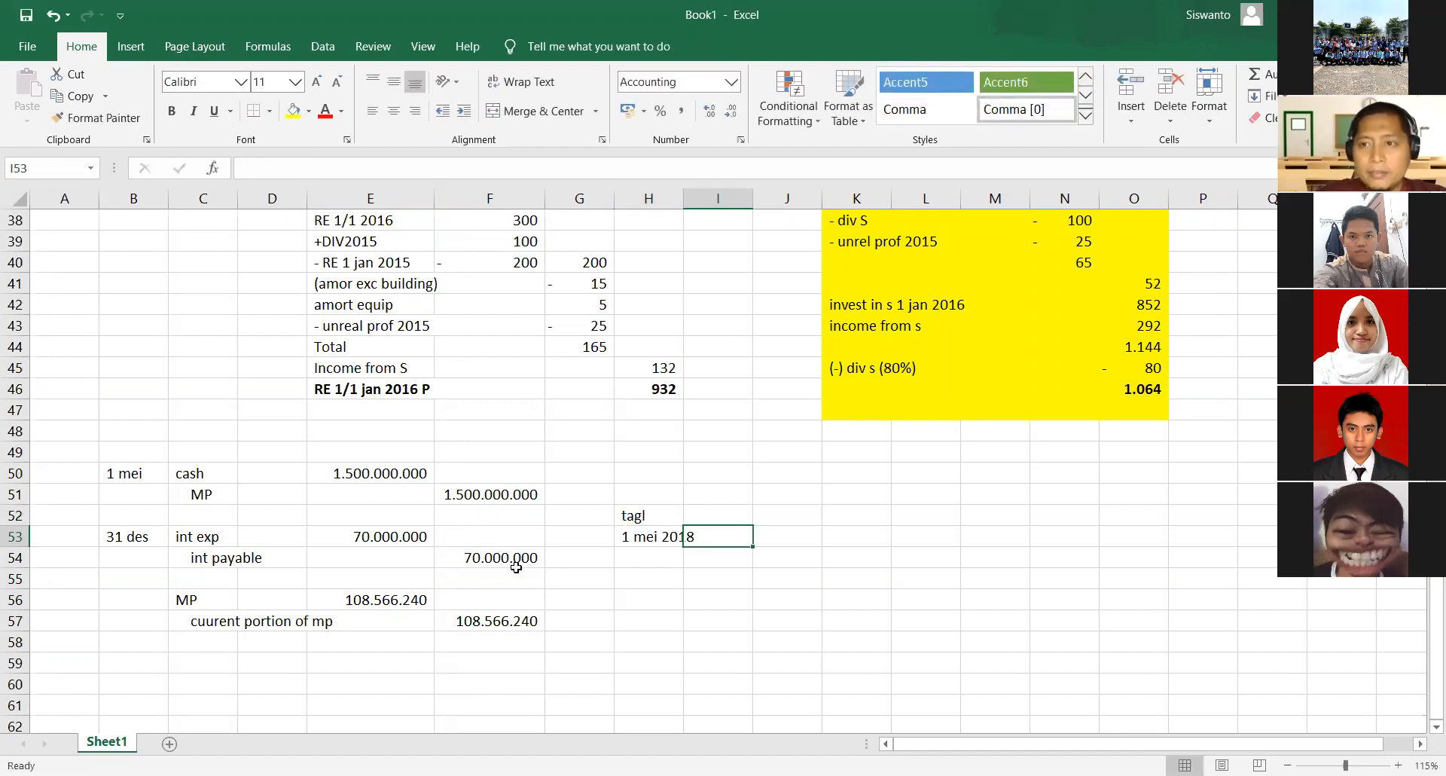
- Add the column header payment in I52, beside the tagl header
key(Up)
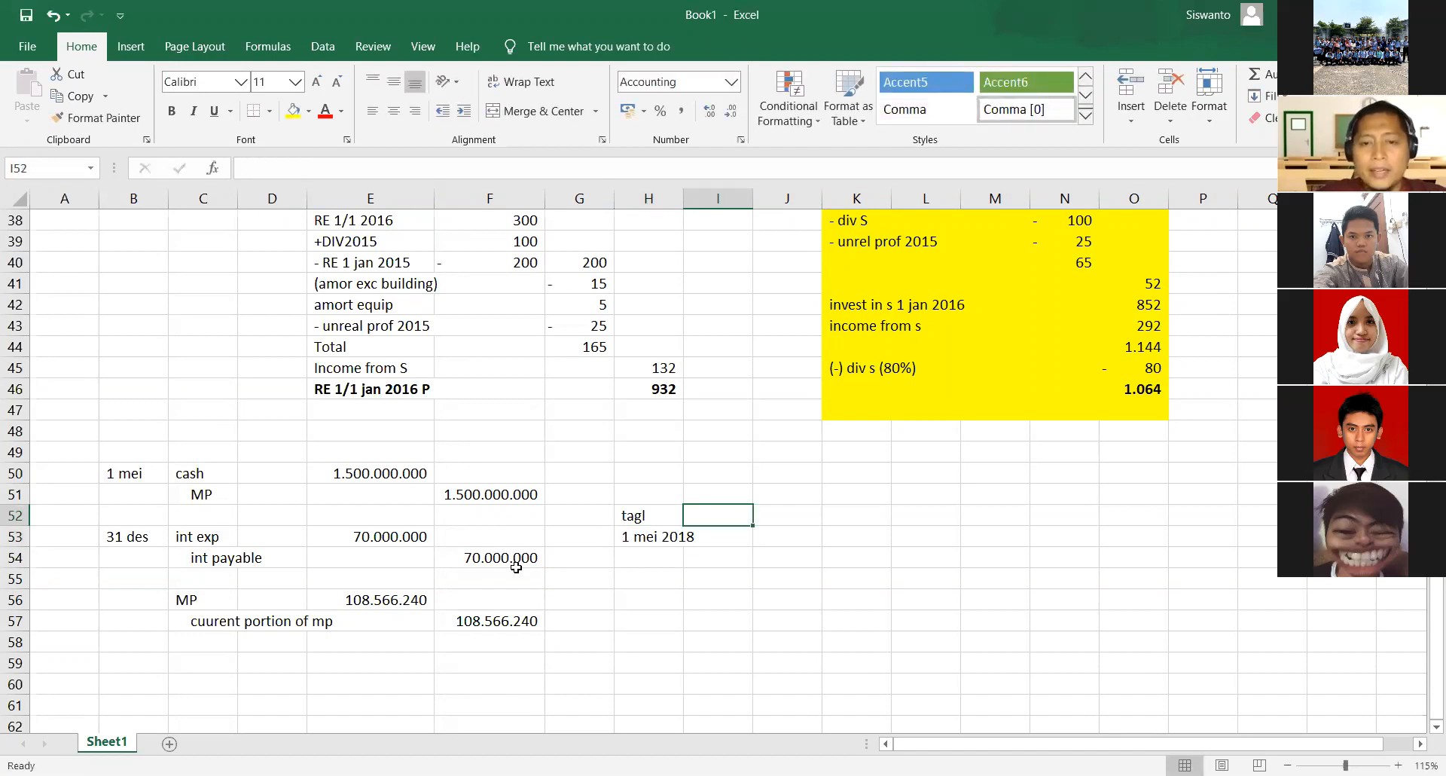
text(payment)
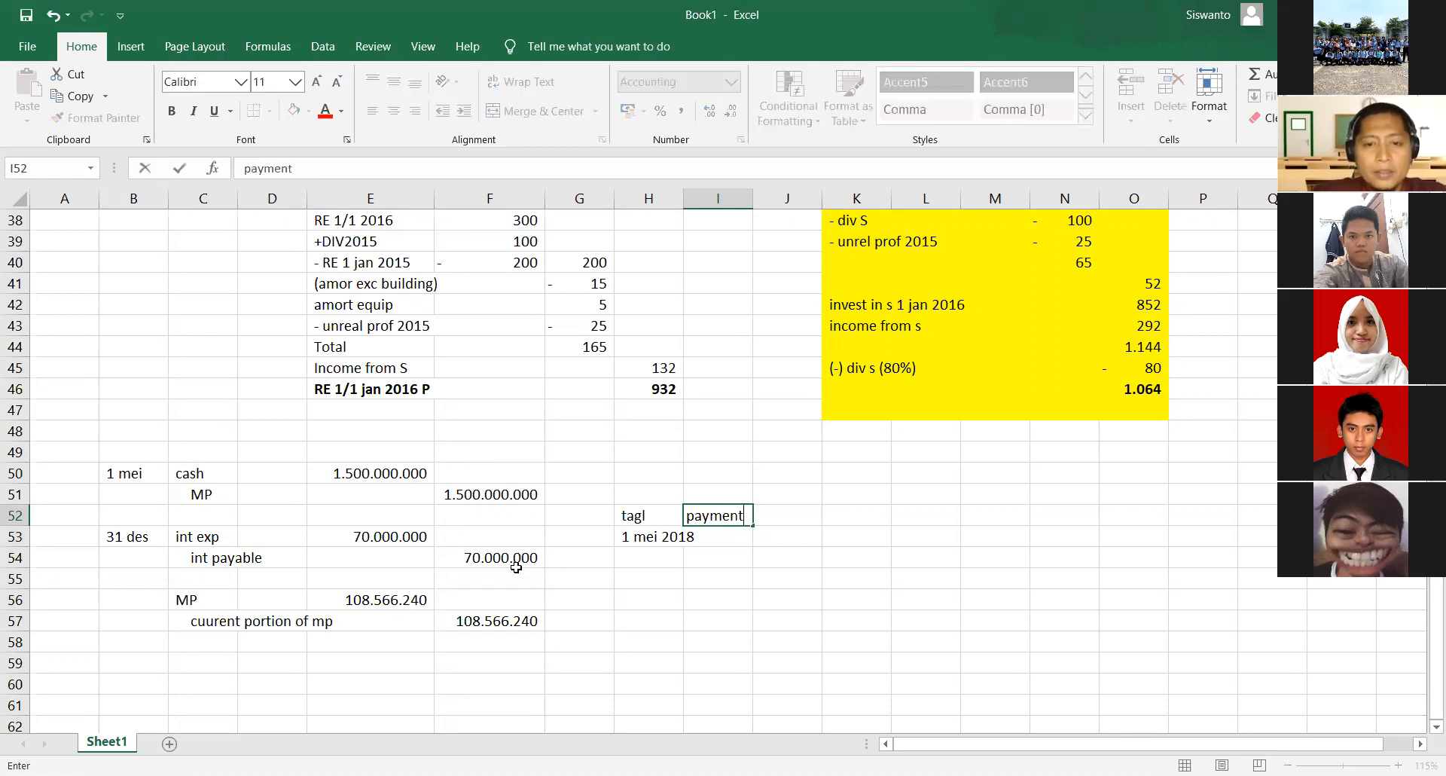
key(Return)
- Copy the MP debit formula from E56 into the payment cell I53
key(Left)
key(Left)
key(Down)
key(Down)
key(Down)
key(Left)
key(Down)
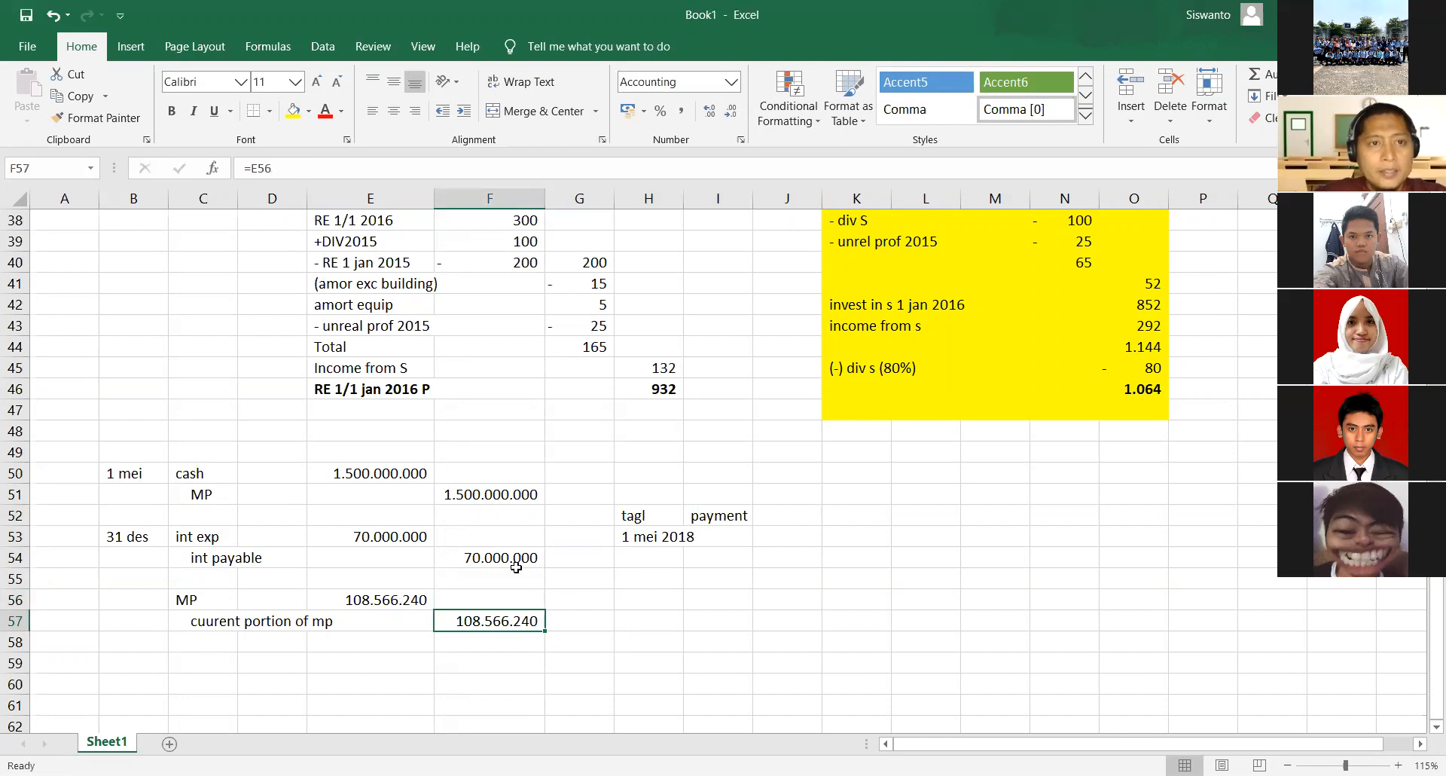
key(Left)
key(Up)
key(ctrl+c)
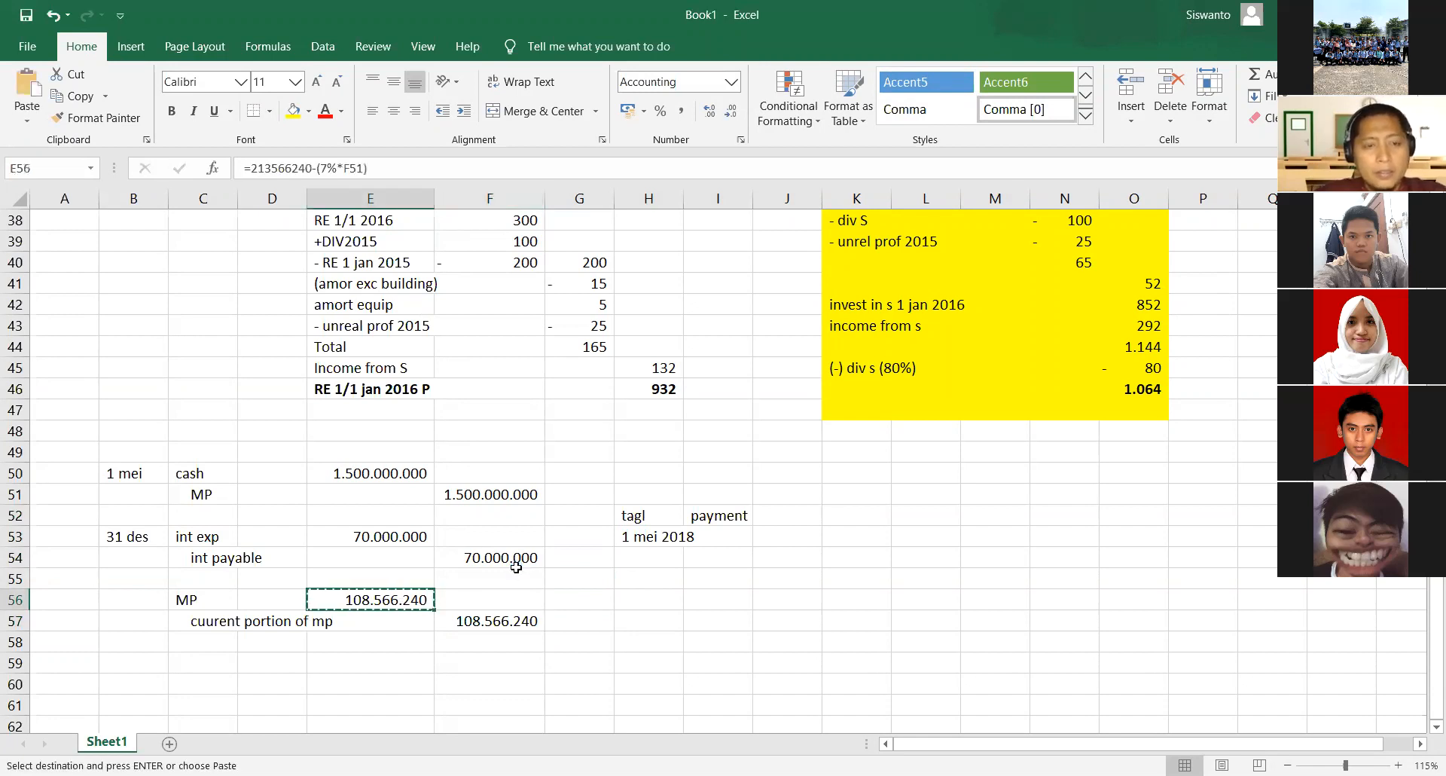
key(Right)
key(Right)
key(Right)
key(Right)
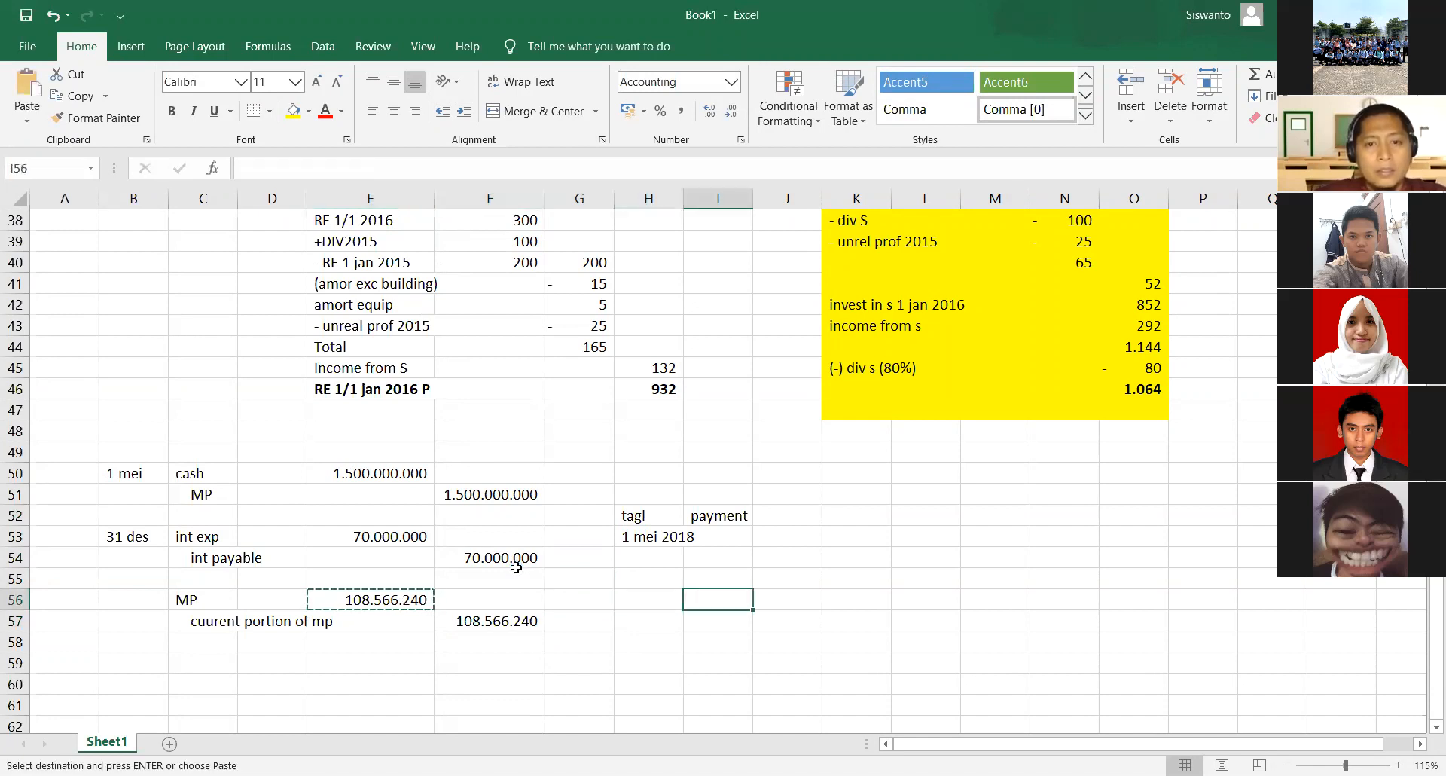
key(Up)
key(Up)
key(Up)
key(ctrl+v)
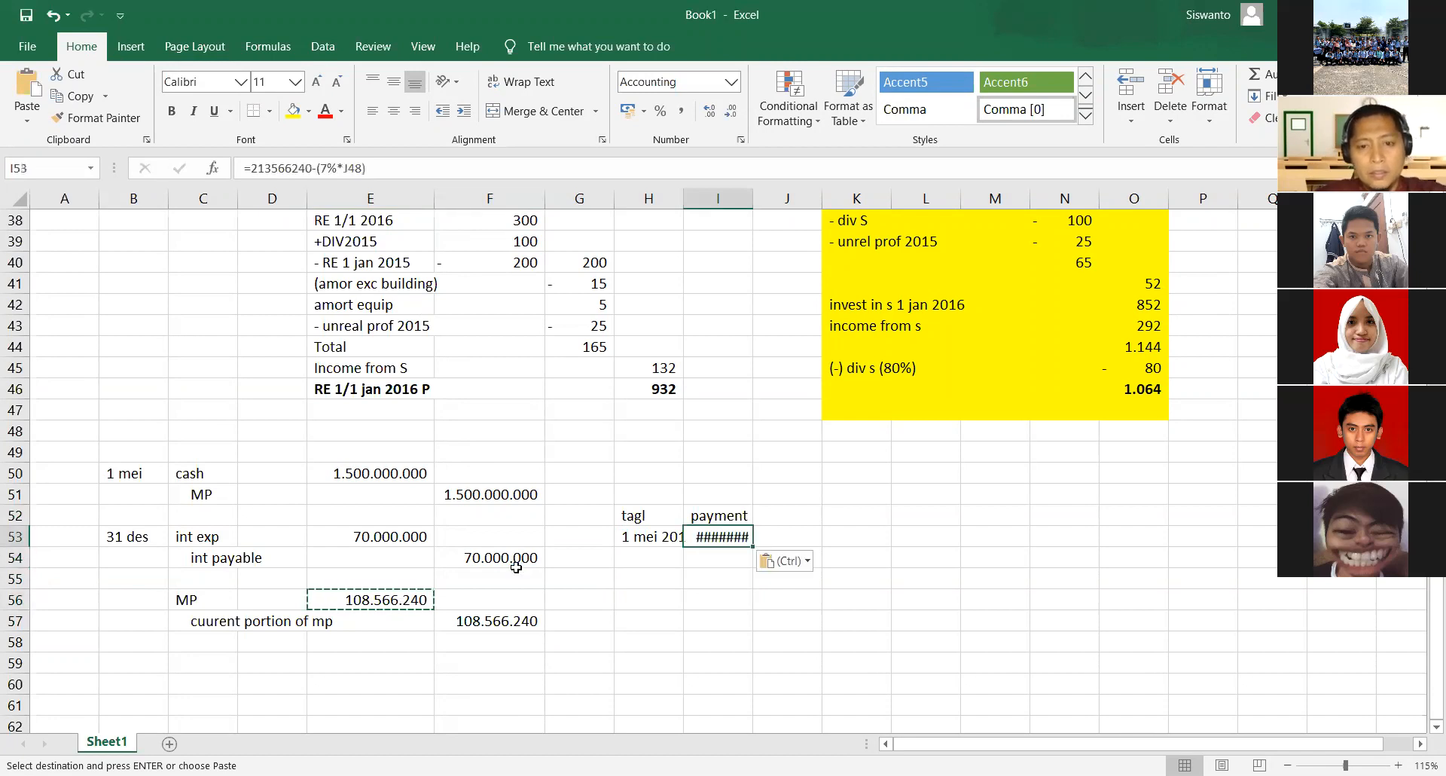
- Remove the interest deduction from the I53 formula, leaving only the instalment =213566240
key(F2)
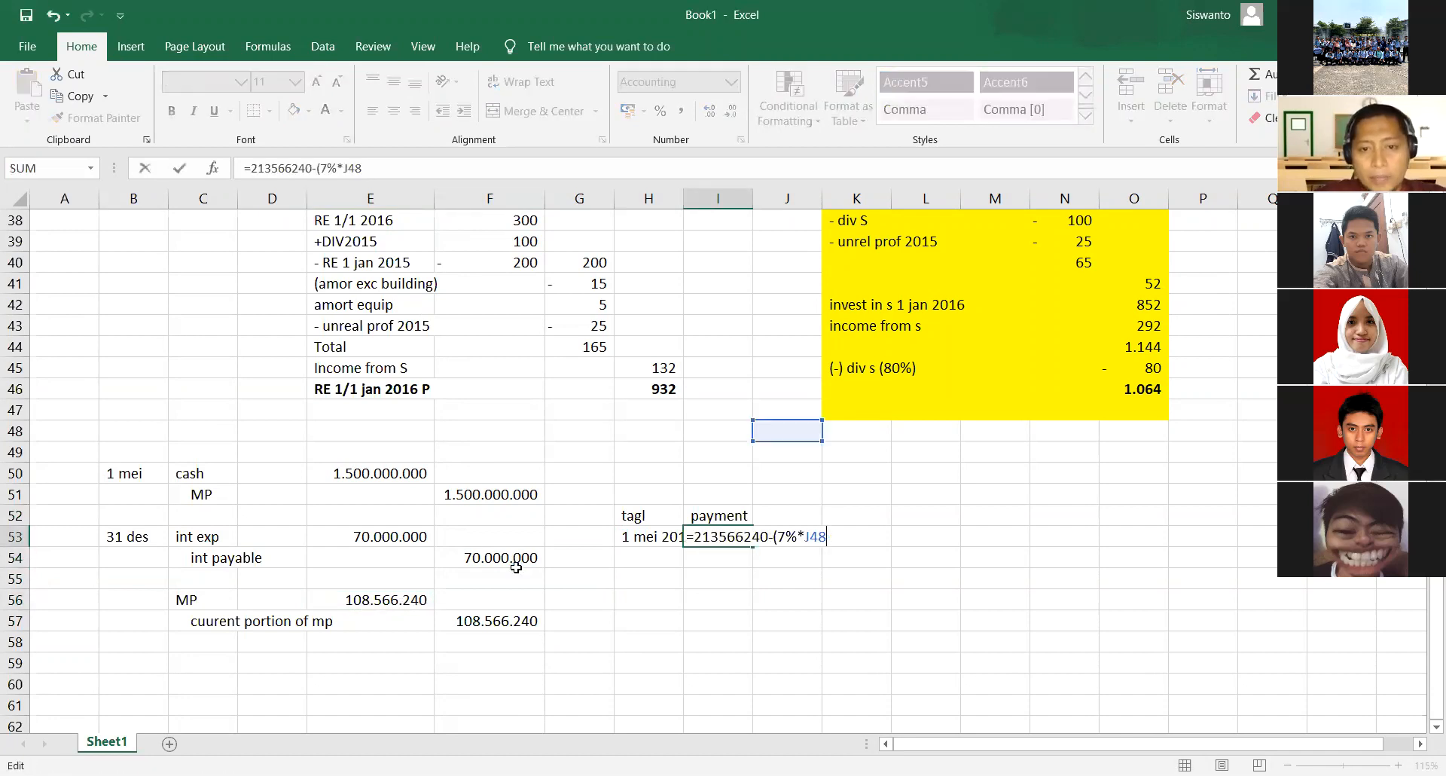
key(BackSpace)
key(BackSpace)
key(BackSpace)
key(BackSpace)
key(BackSpace)
key(BackSpace)
key(BackSpace)
key(BackSpace)
key(BackSpace)
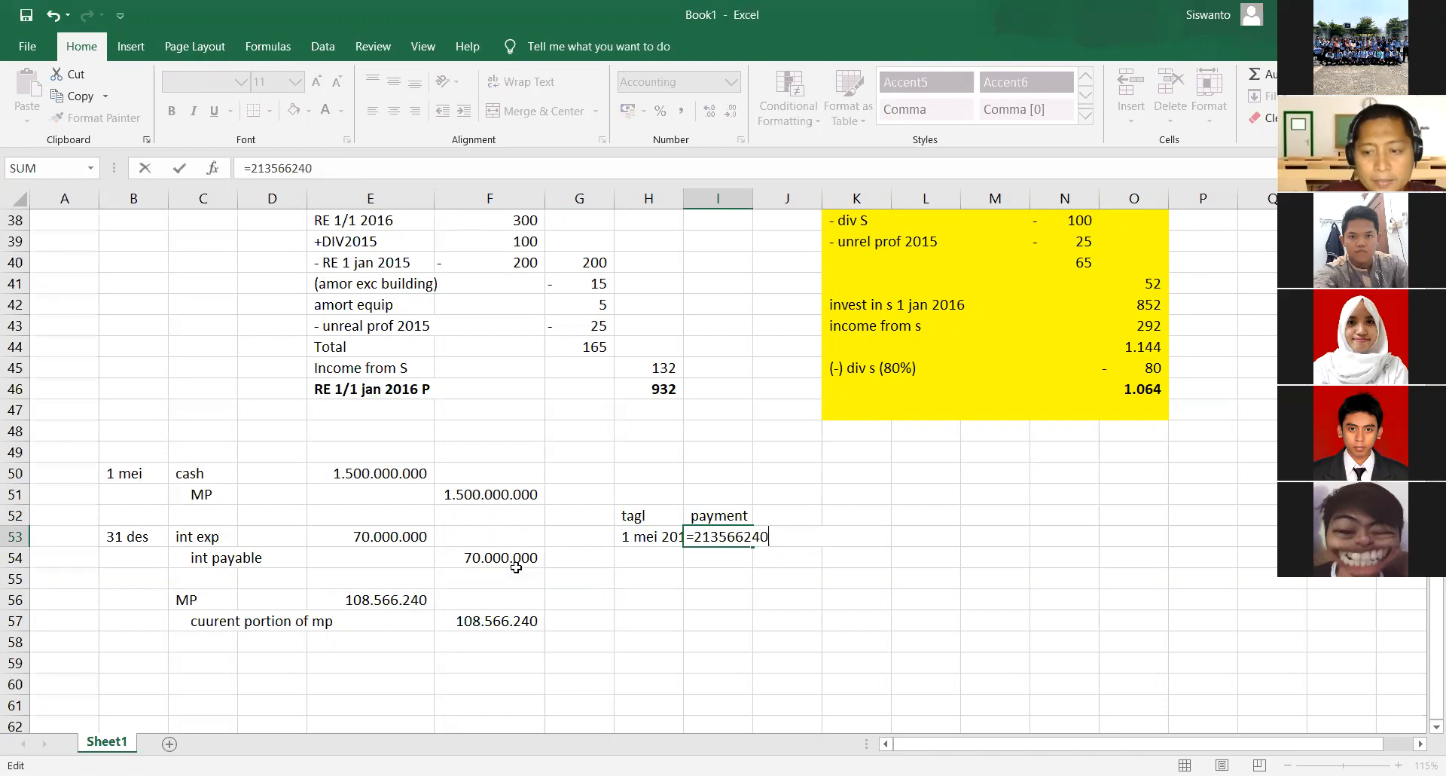
key(Return)
- Add the column header int exp in J52, after the payment header
key(Up)
key(Up)
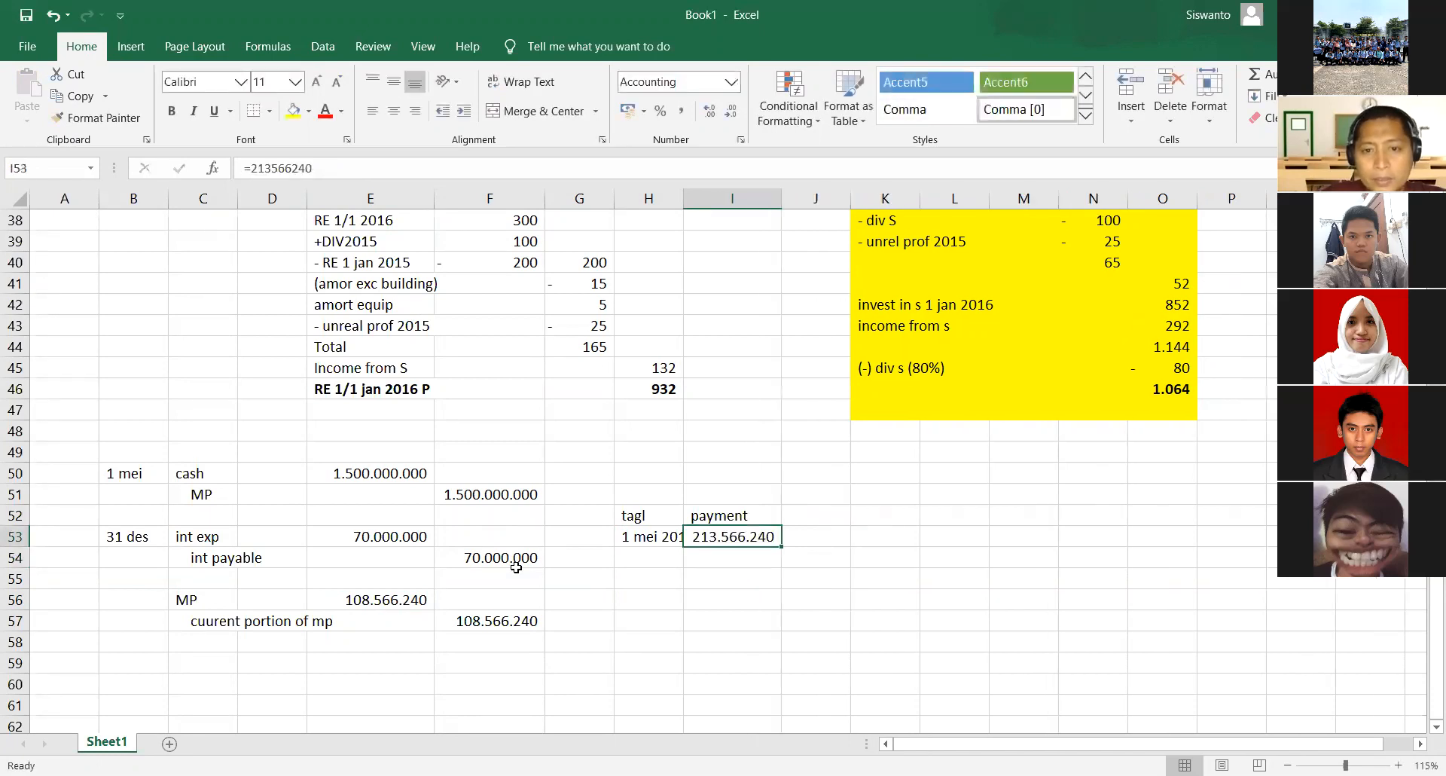
key(Right)
text(int)
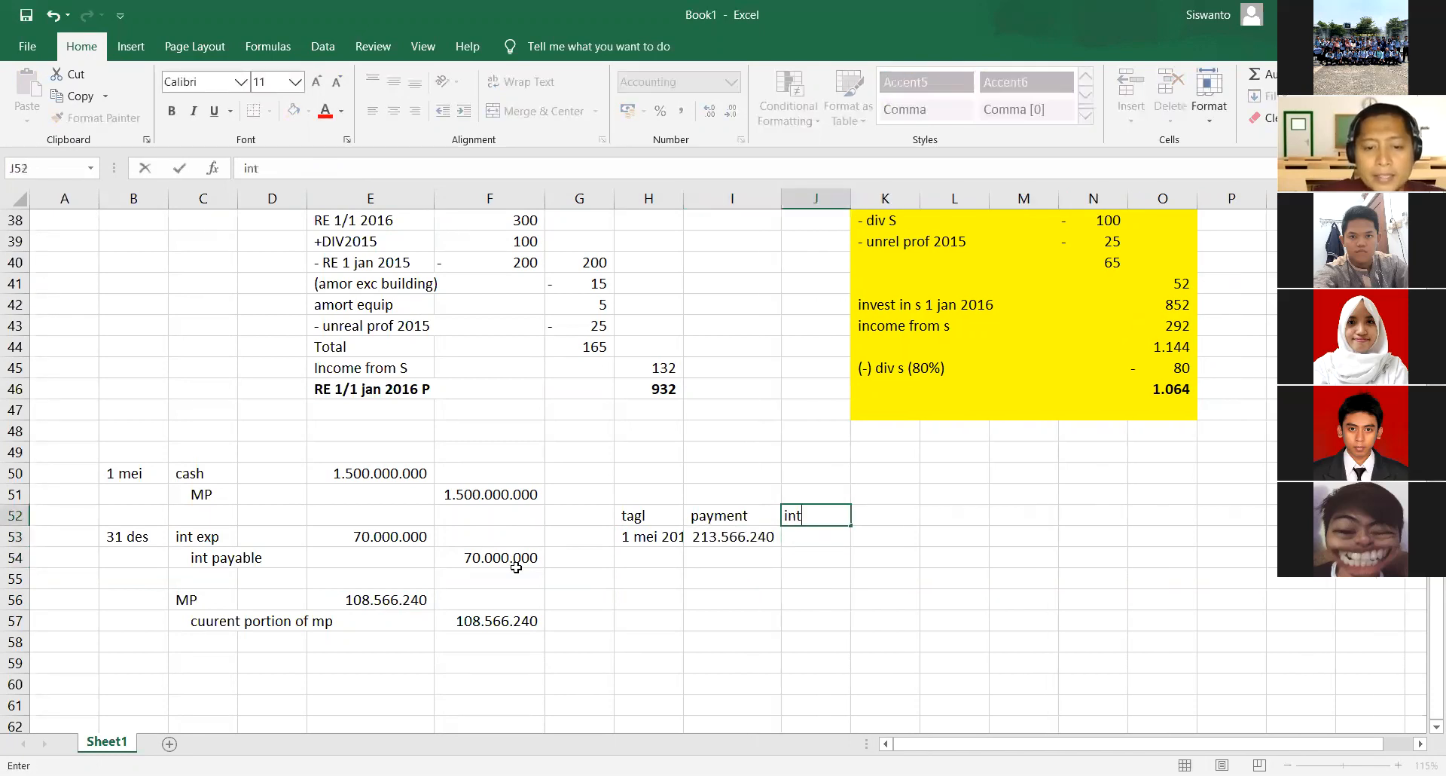
text( exp)
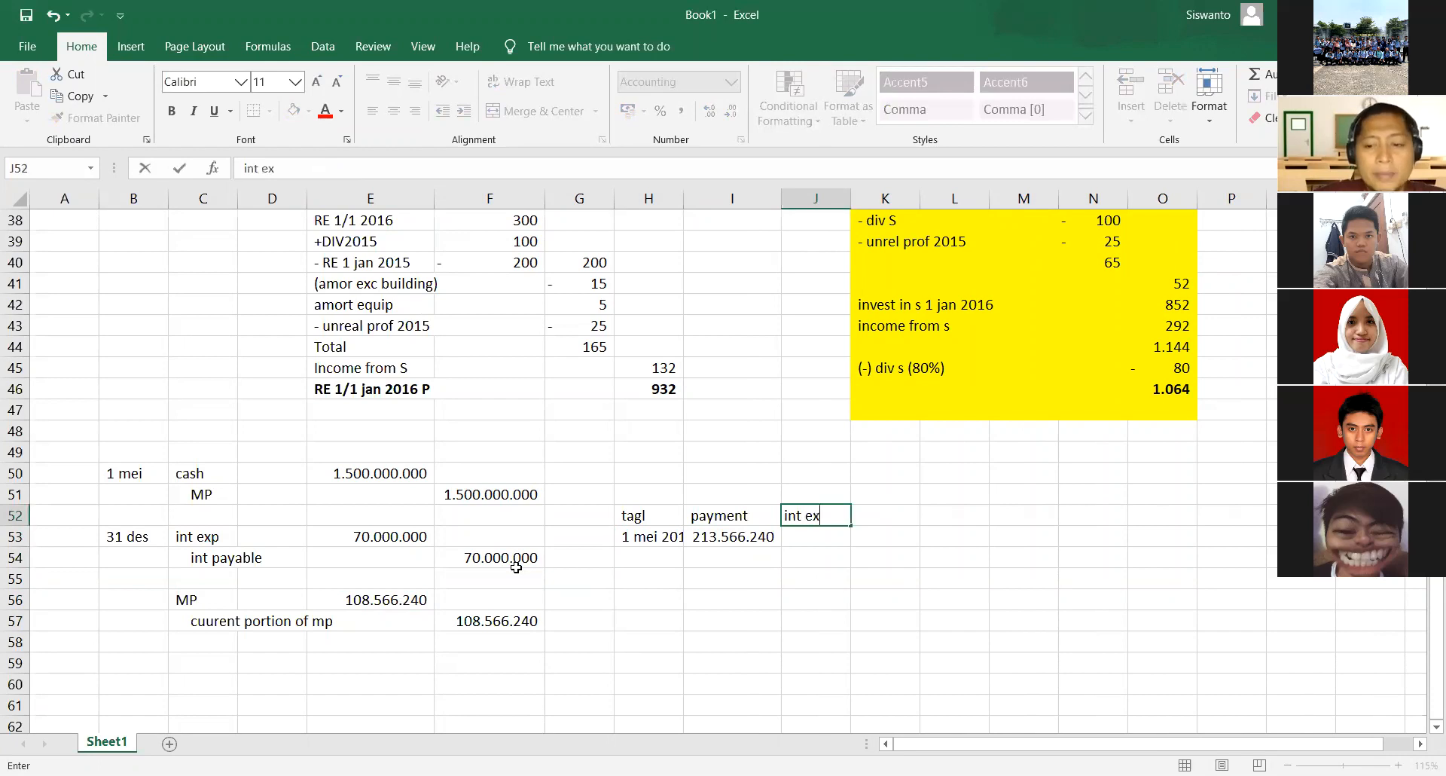
key(Return)
- Move the payment amount from I53 down to I54, leaving the 1 mei 2018 row without a payment
key(Up)
key(Left)
key(Left)
key(Down)
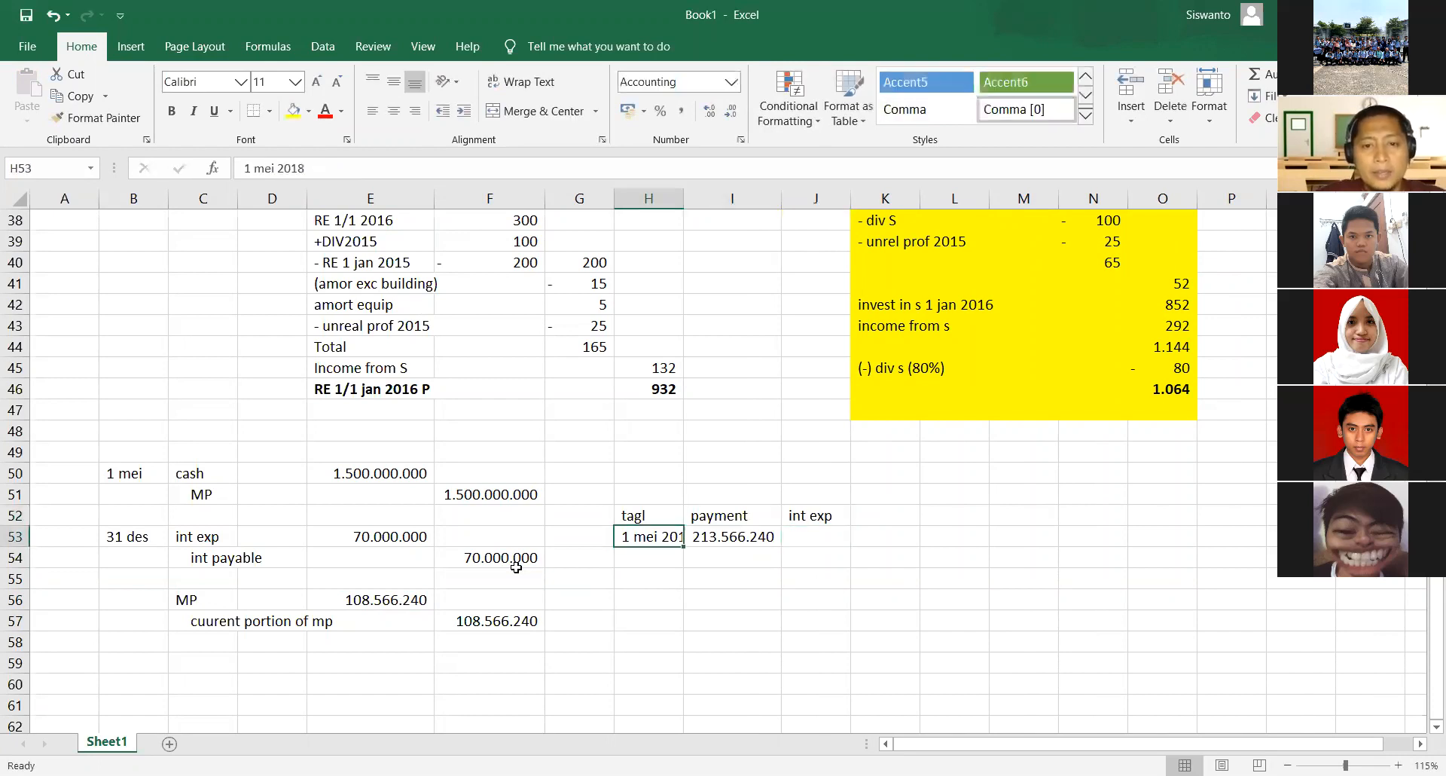
key(Right)
key(ctrl+x)
key(Down)
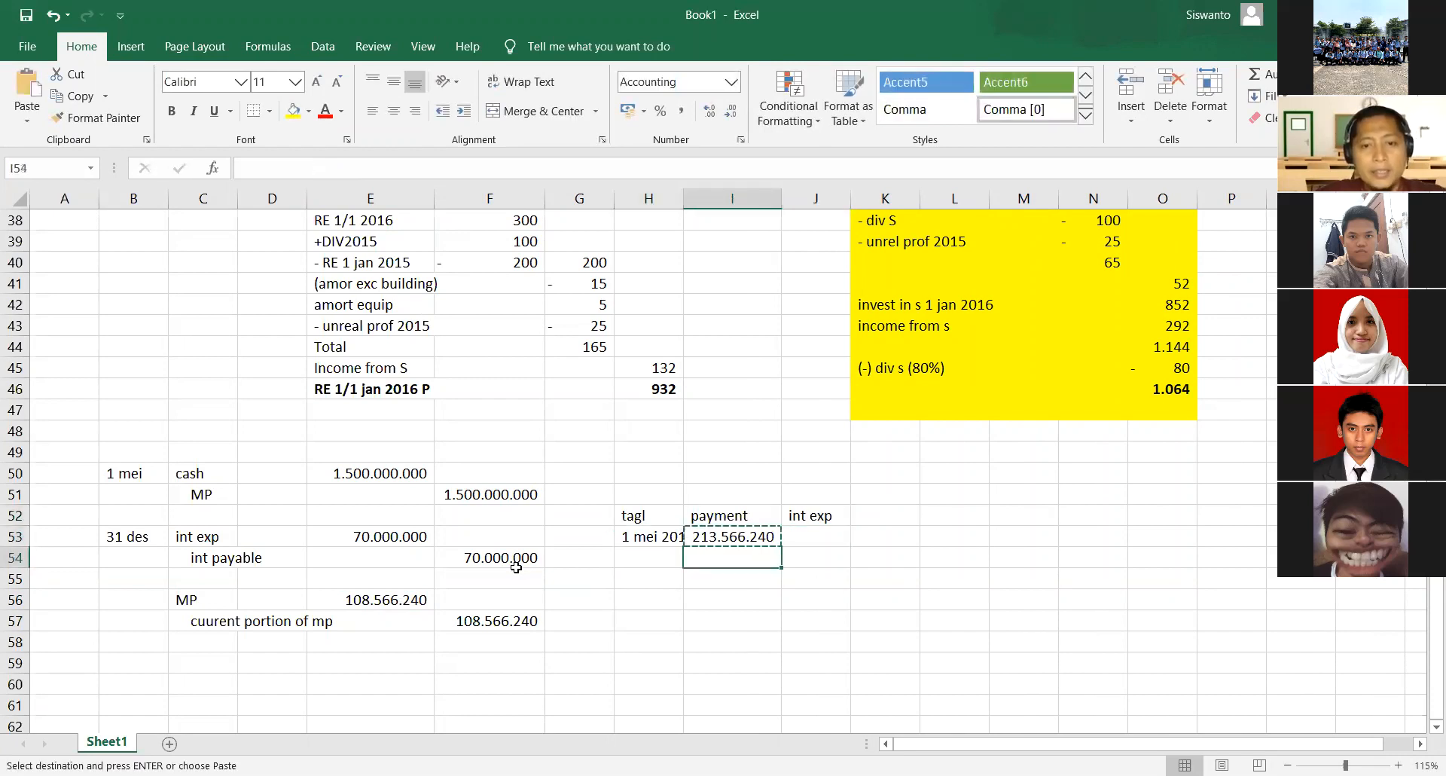
key(ctrl+v)
- Copy the date from H53 into H54 and change it to 1 mei 2019
key(Left)
key(Up)
key(ctrl+c)
key(Down)
key(ctrl+v)
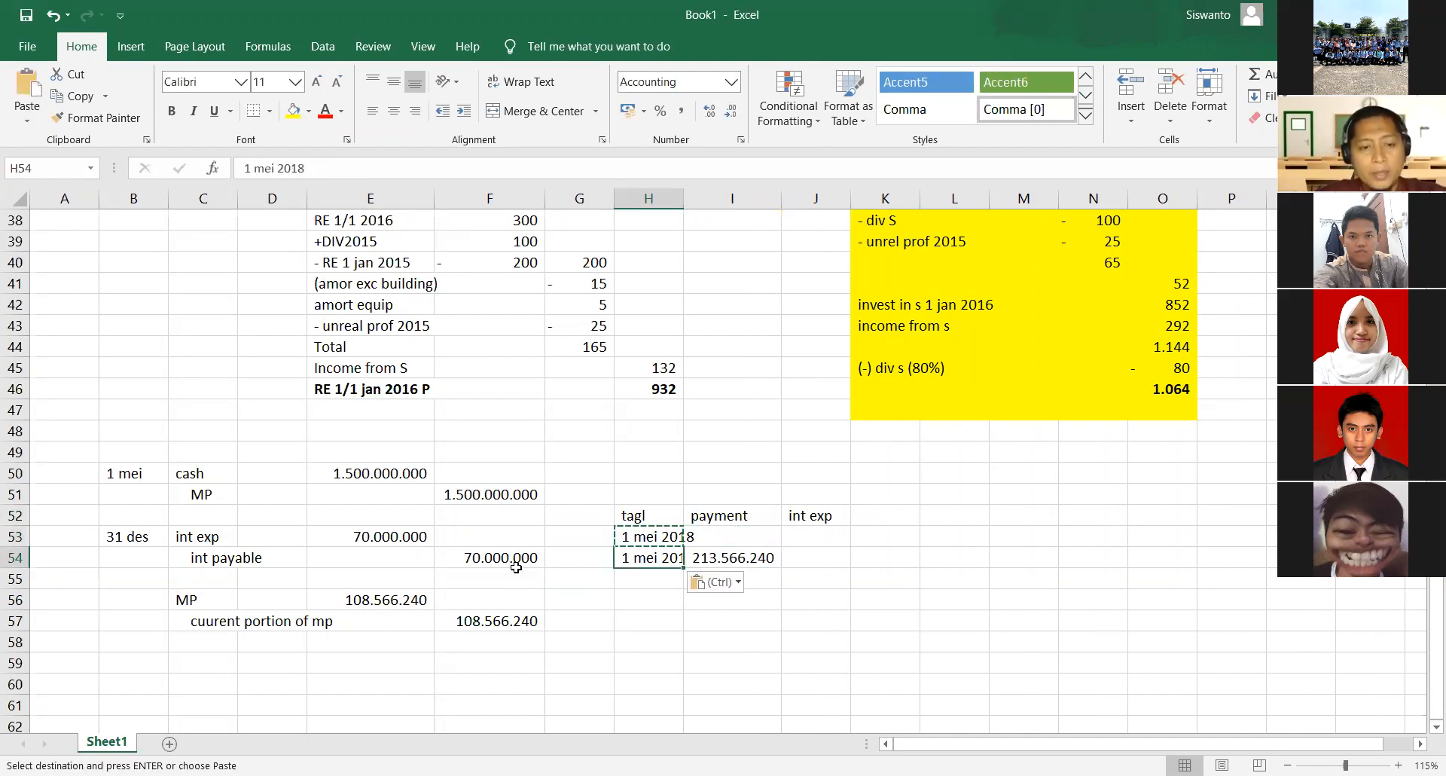
key(F2)
key(BackSpace)
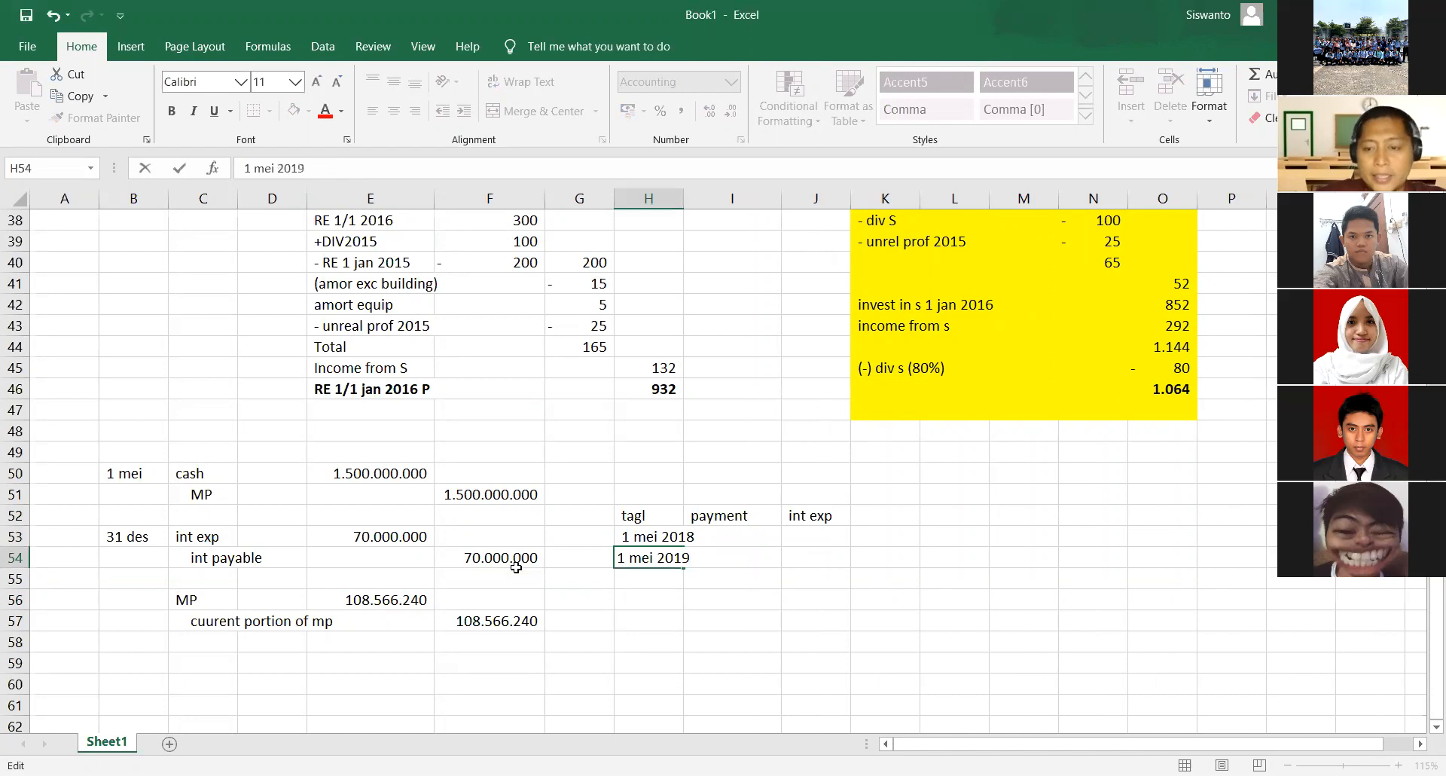
key(Return)
- Add the column headers reduction in K52 and balance in L52 to complete the schedule's header row
key(Up)
key(Right)
key(Right)
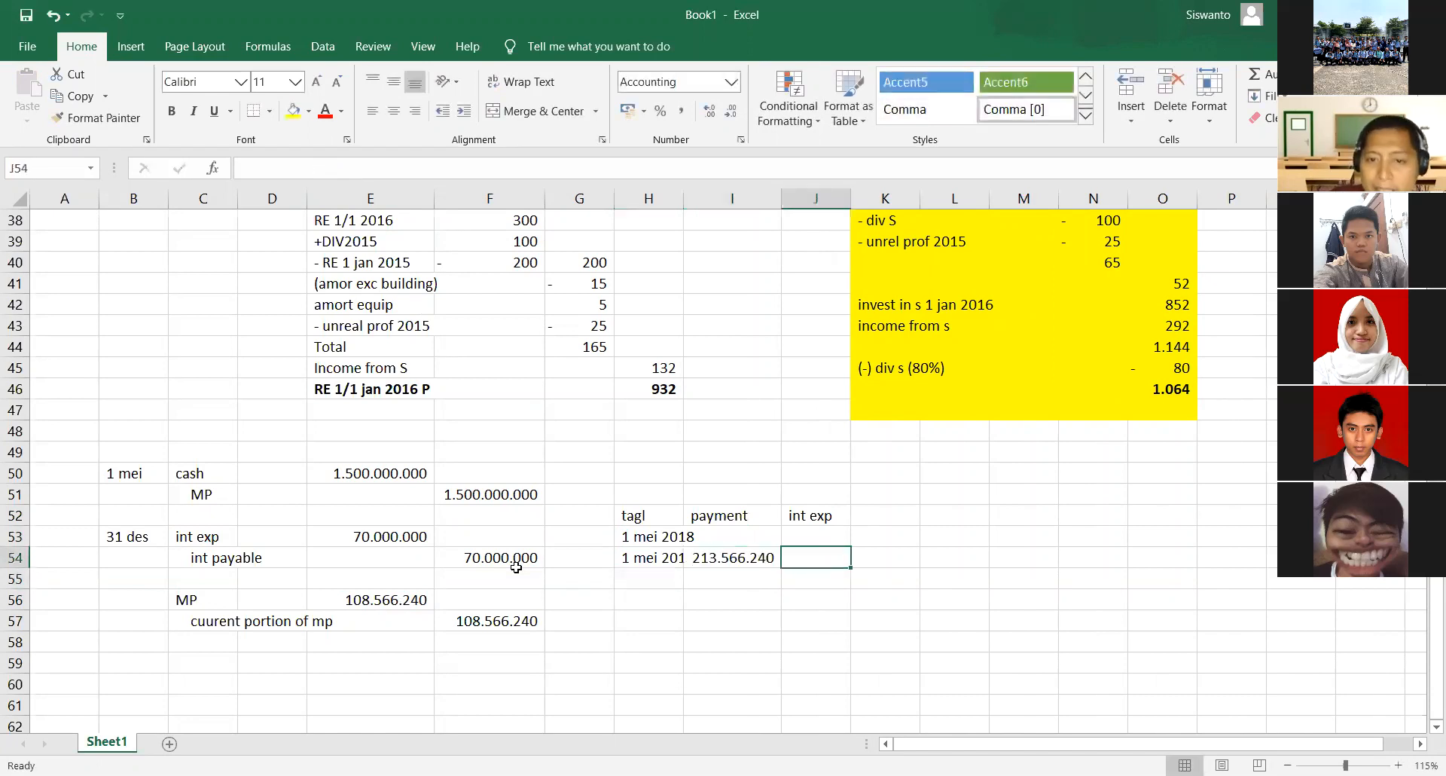
key(Up)
key(Down)
key(Up)
key(Up)
key(Up)
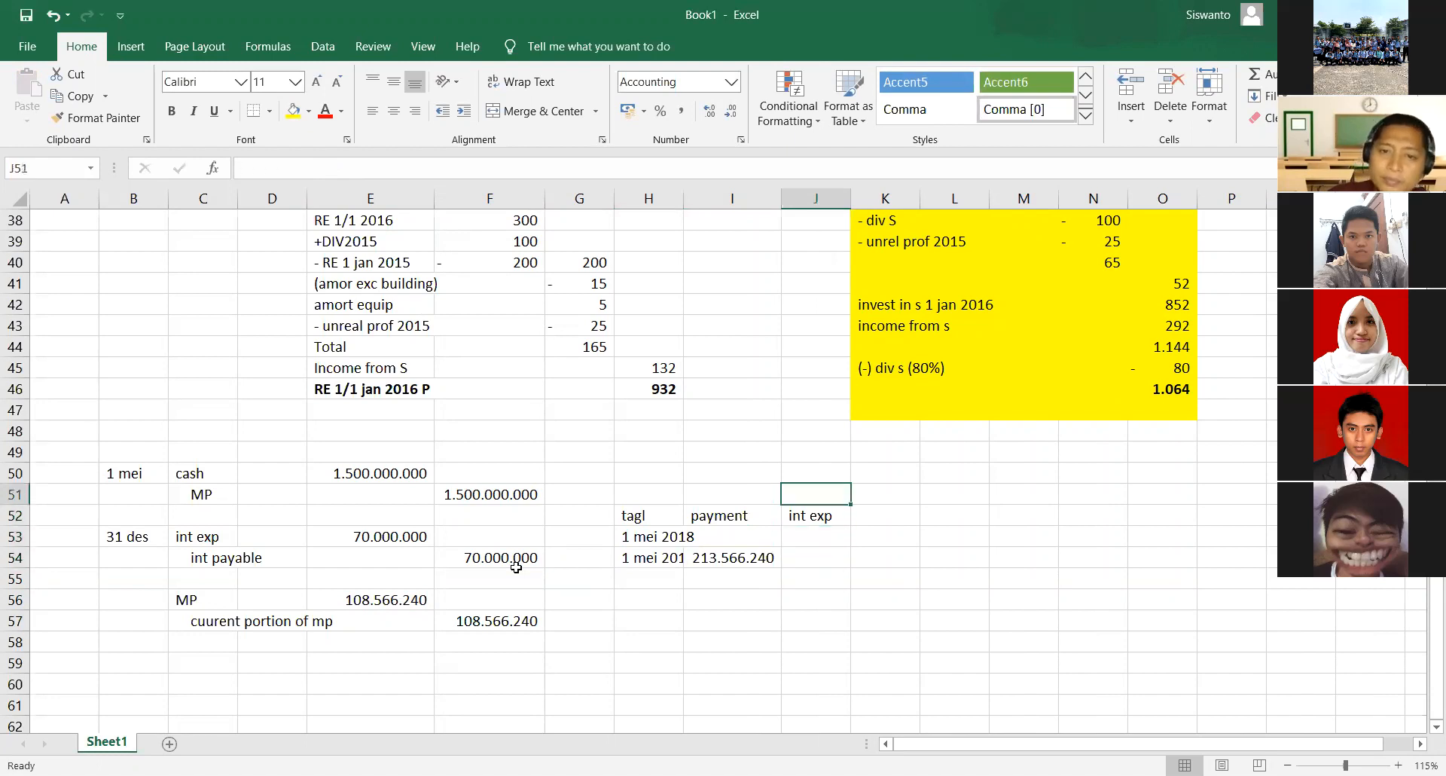
key(Down)
key(Right)
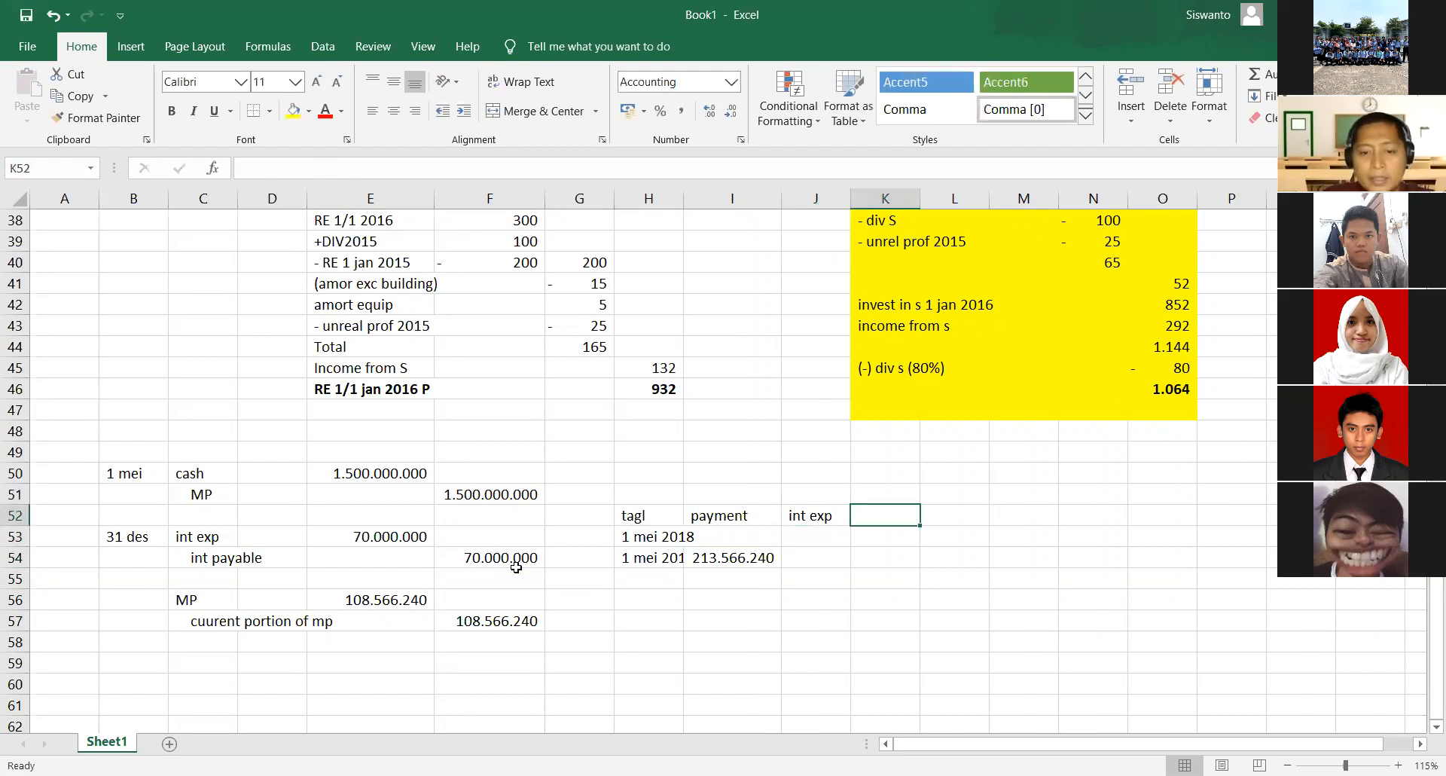
text(reduc)
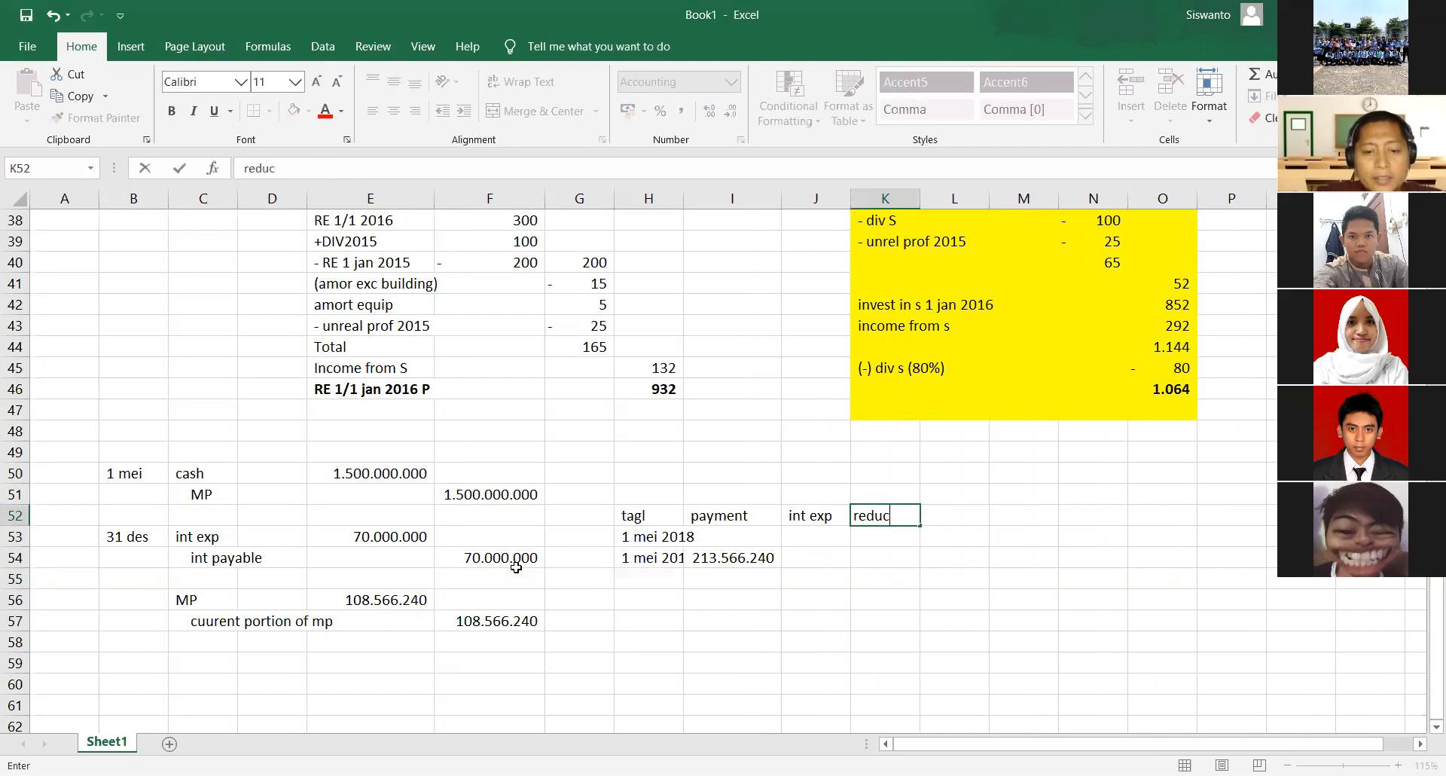
text(tion)
key(Right)
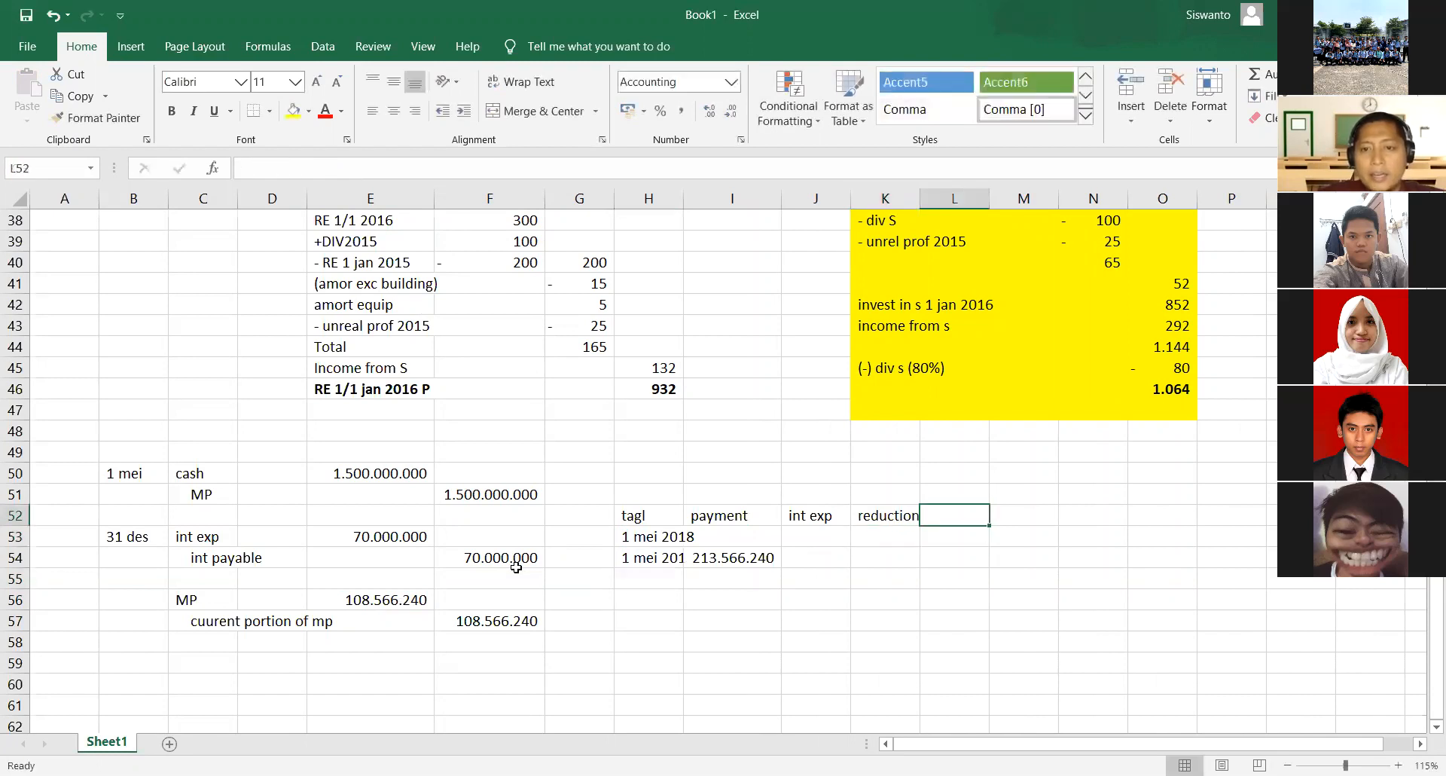
text(balance)
key(Return)
- Fill the balance for the 1 mei 2018 row in L53 with a reference to the mortgage payable amount, =F51
key(Down)
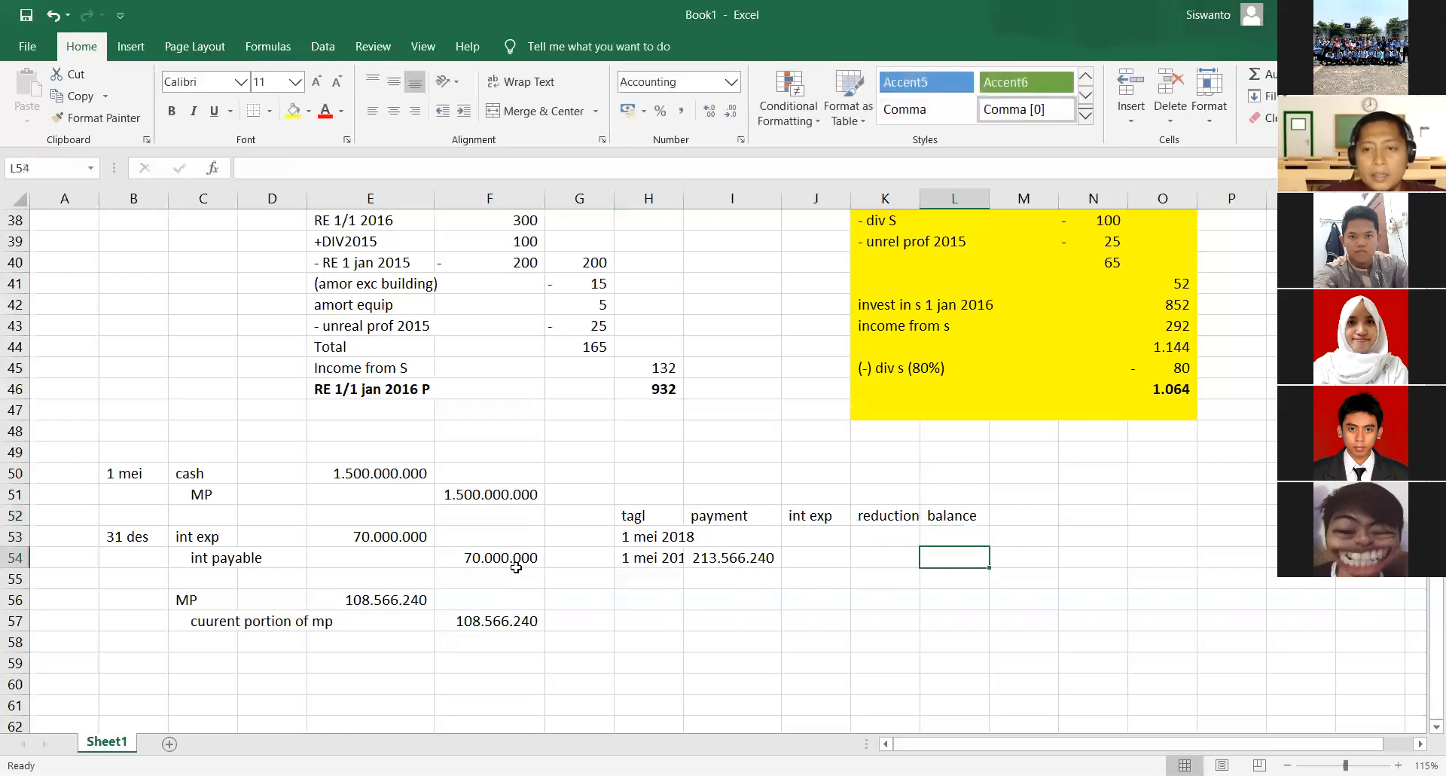
key(Up)
key(BackSpace)
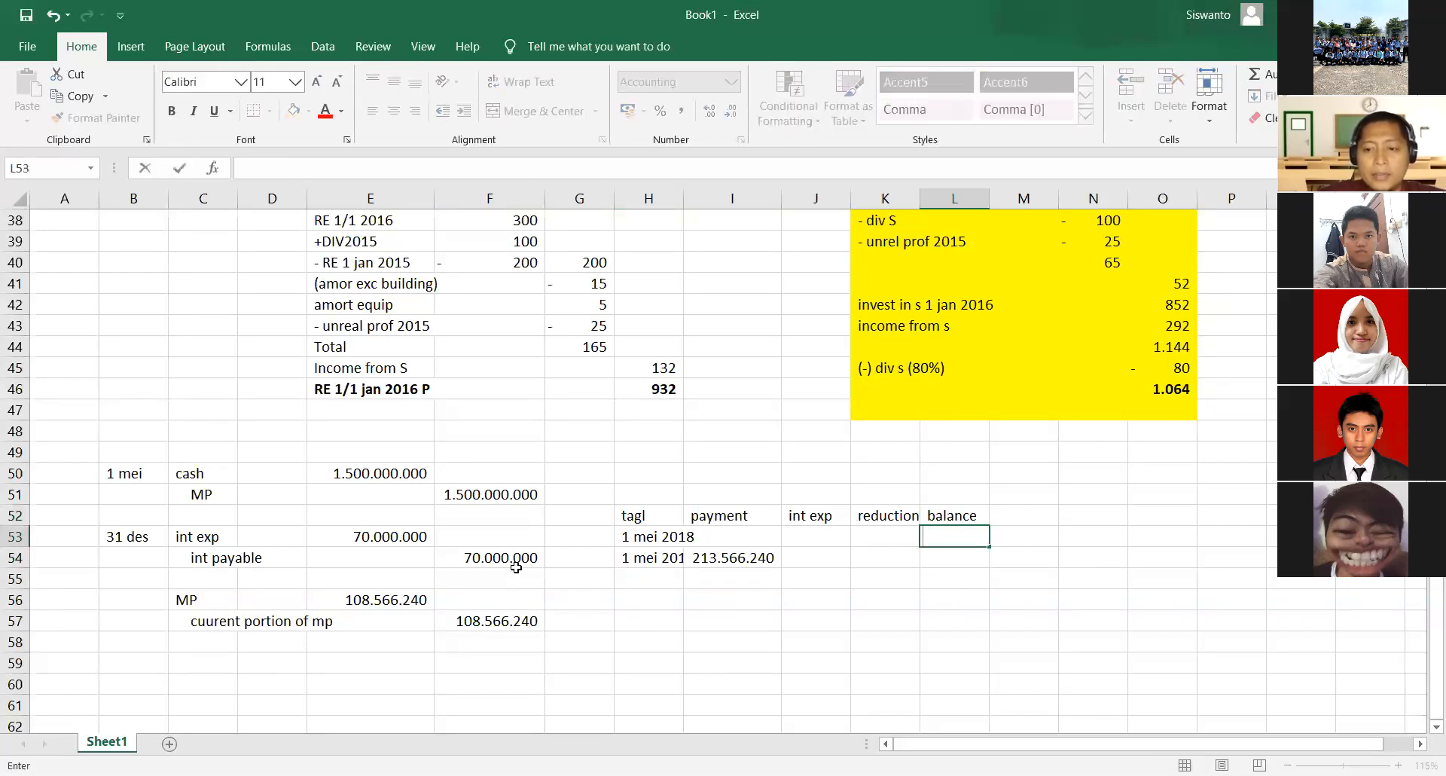
text(=)
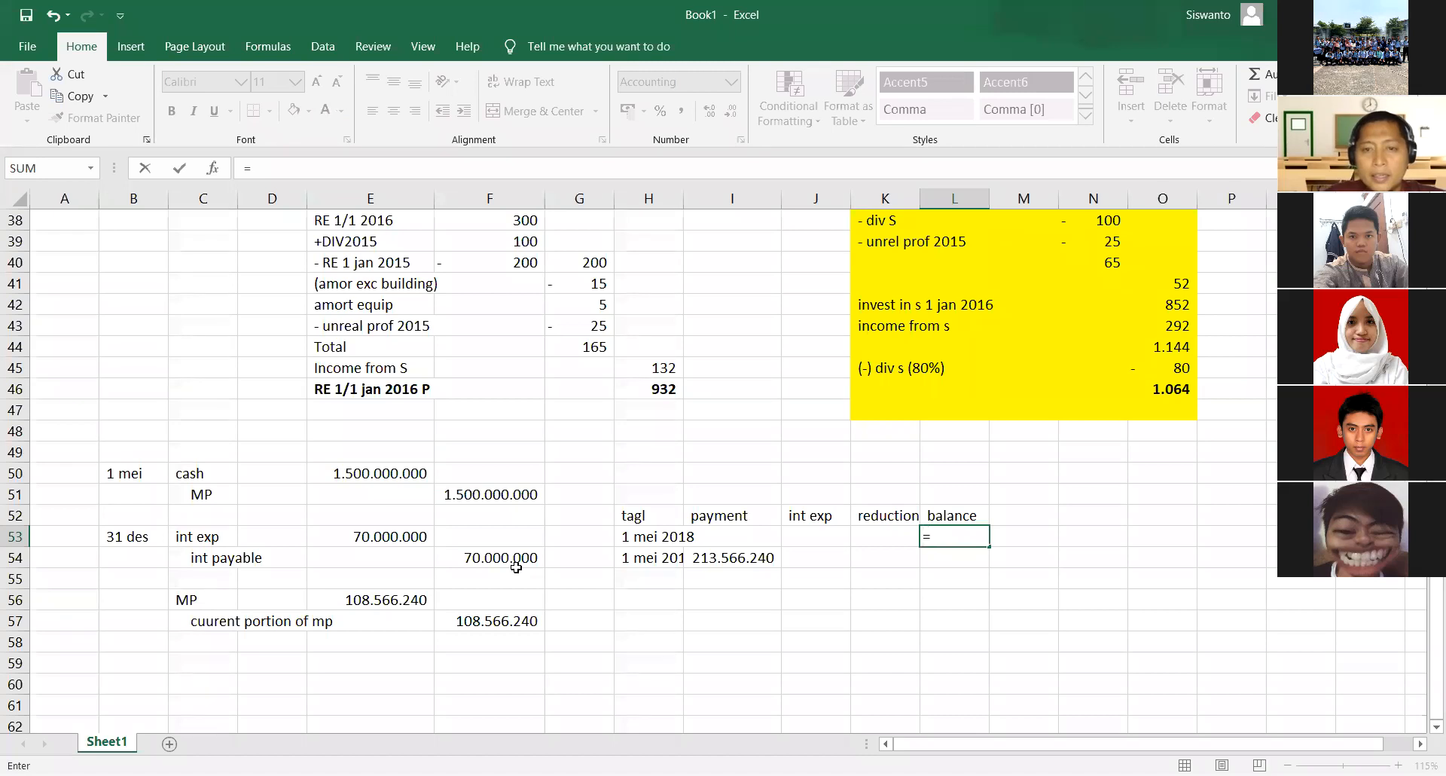
click(484, 494)
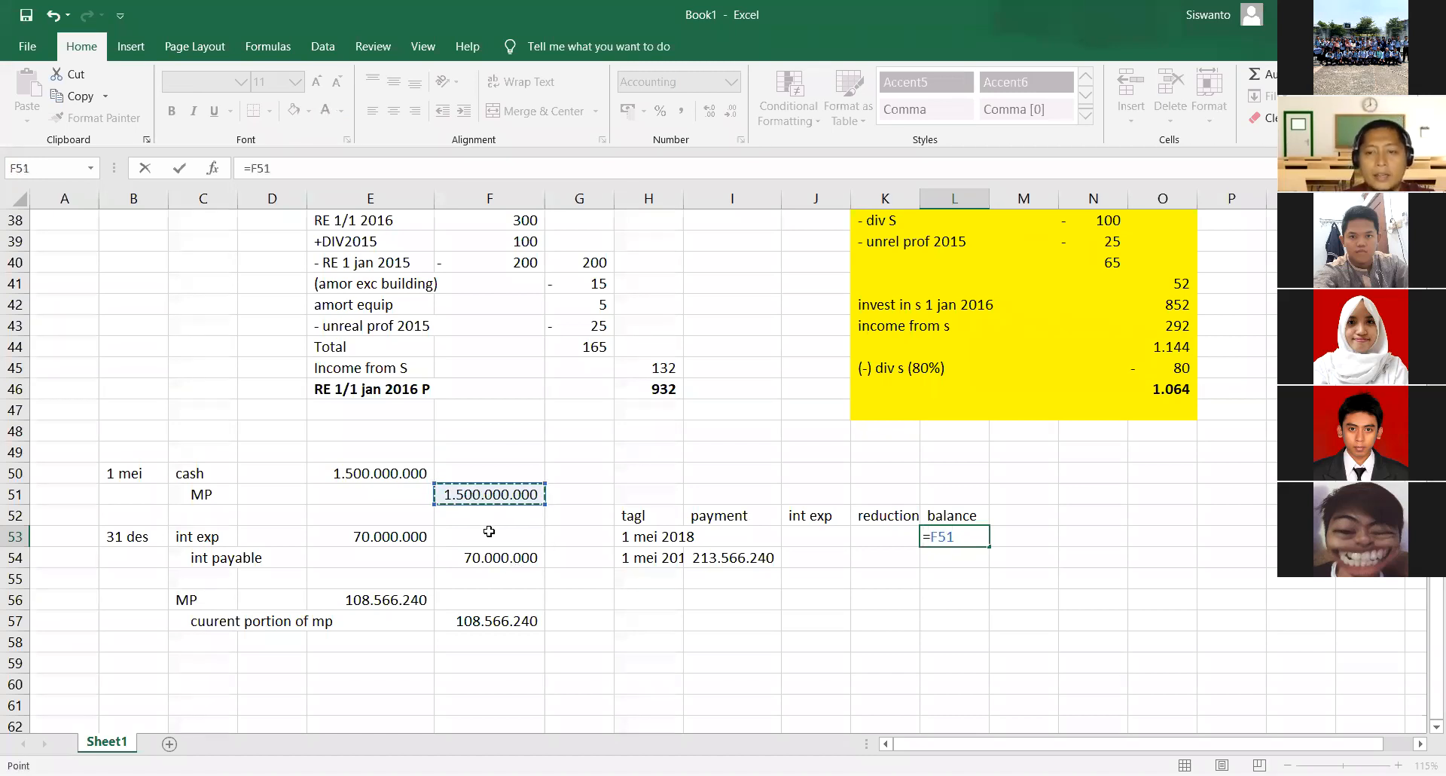
key(Return)
- Calculate the 1 mei 2019 interest expense in J54 with =7%*L53 and check the formula
key(Left)
key(Left)
text(=)
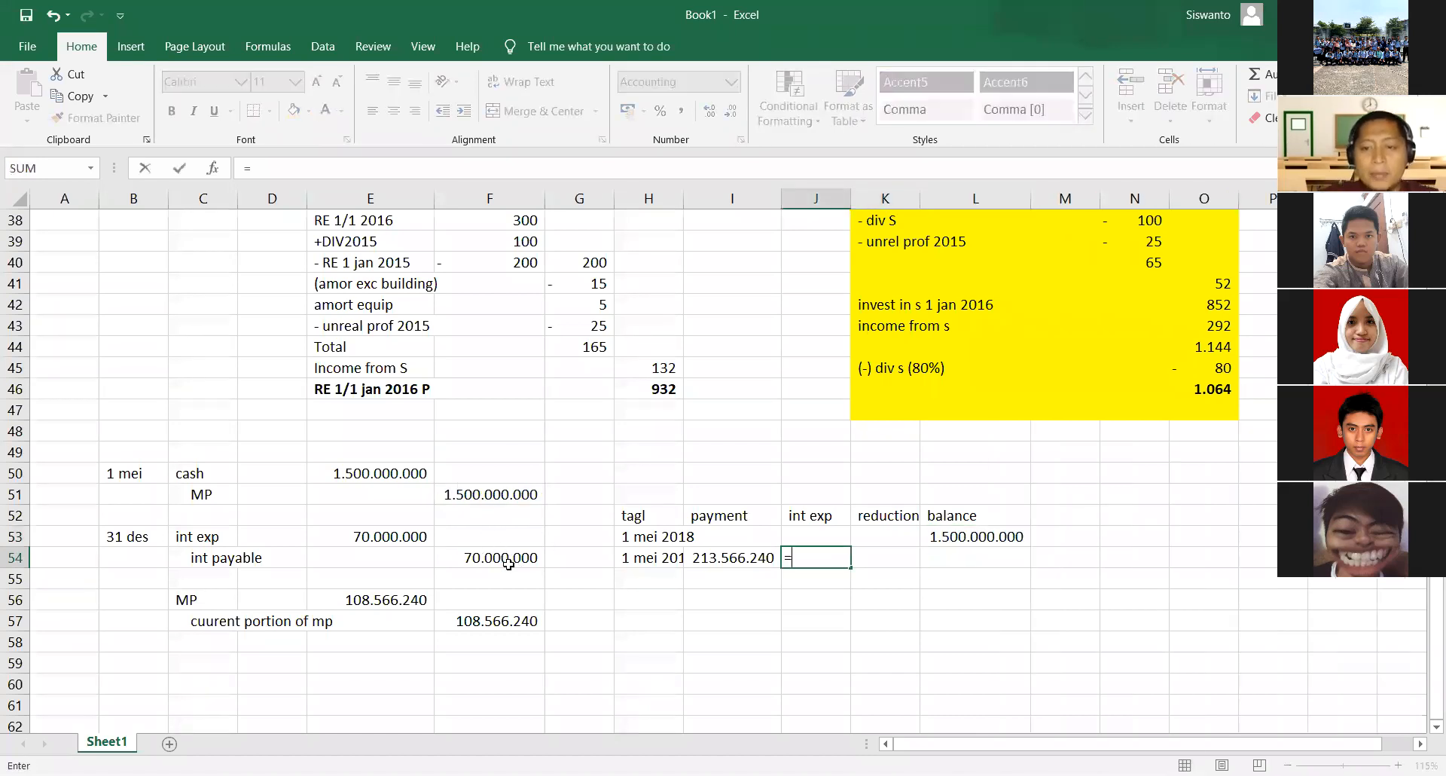
text(7%*)
key(Up)
key(Right)
key(Right)
key(Return)
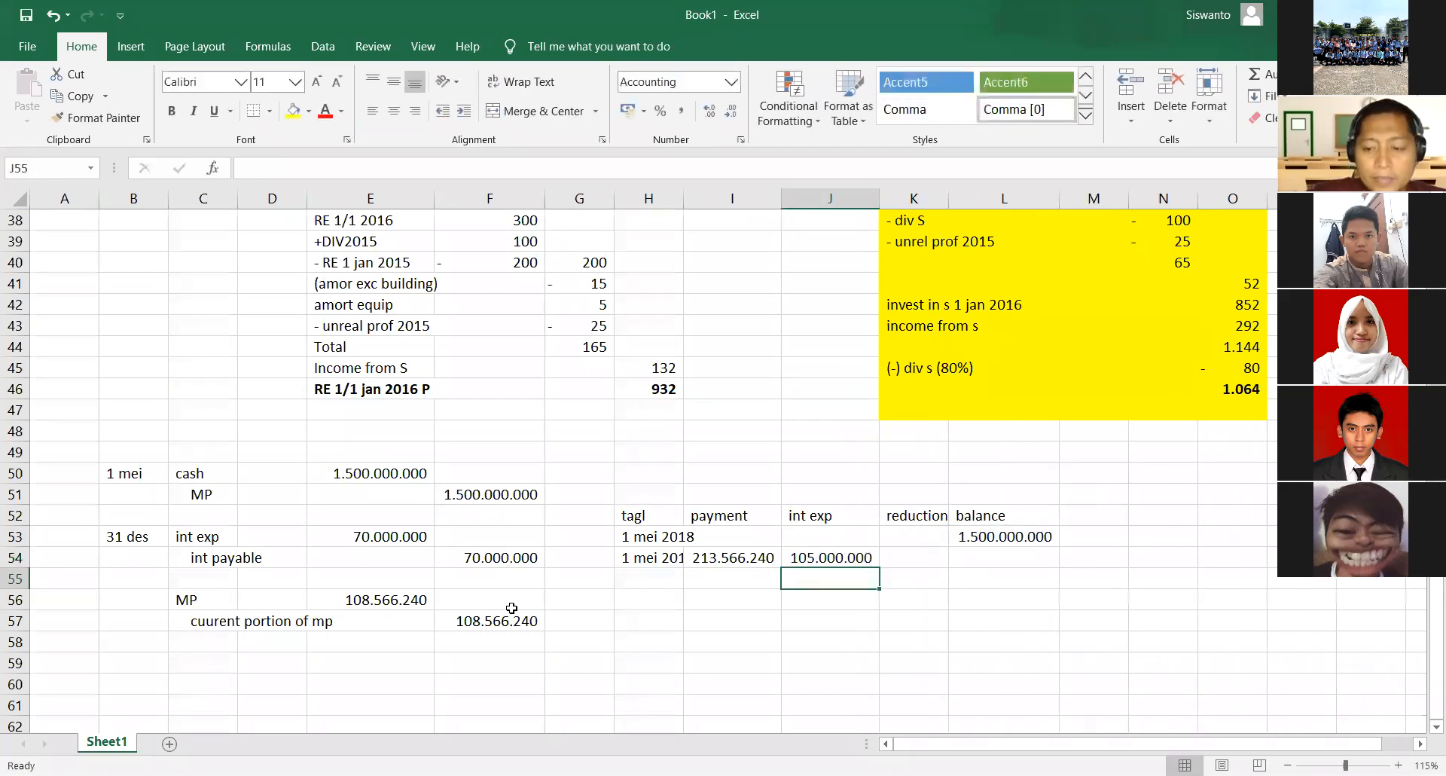
key(Up)
key(F2)
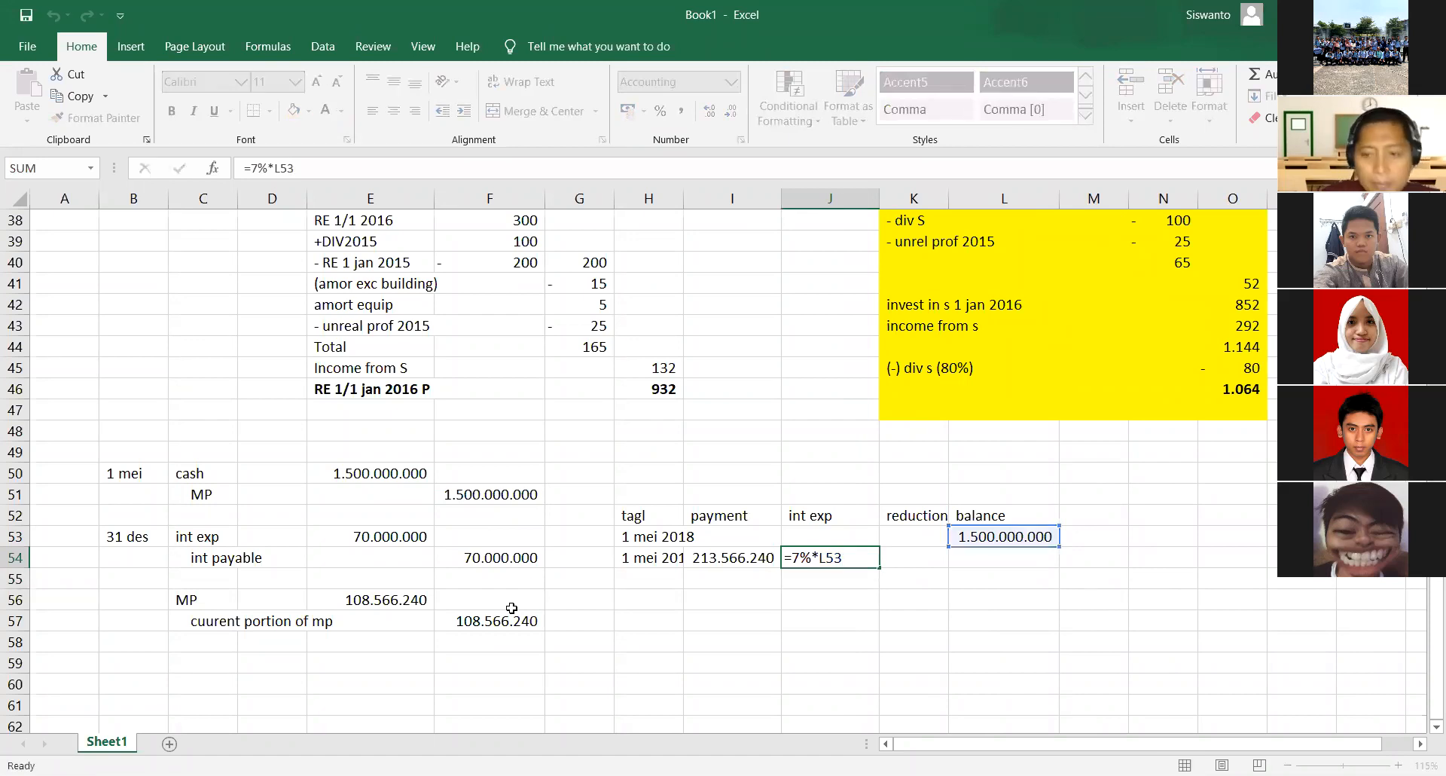
- Calculate the 1 mei 2019 reduction in K54 as payment minus interest, =I54-J54
key(Tab)
text(=)
key(Left)
key(Left)
text(-)
key(Left)
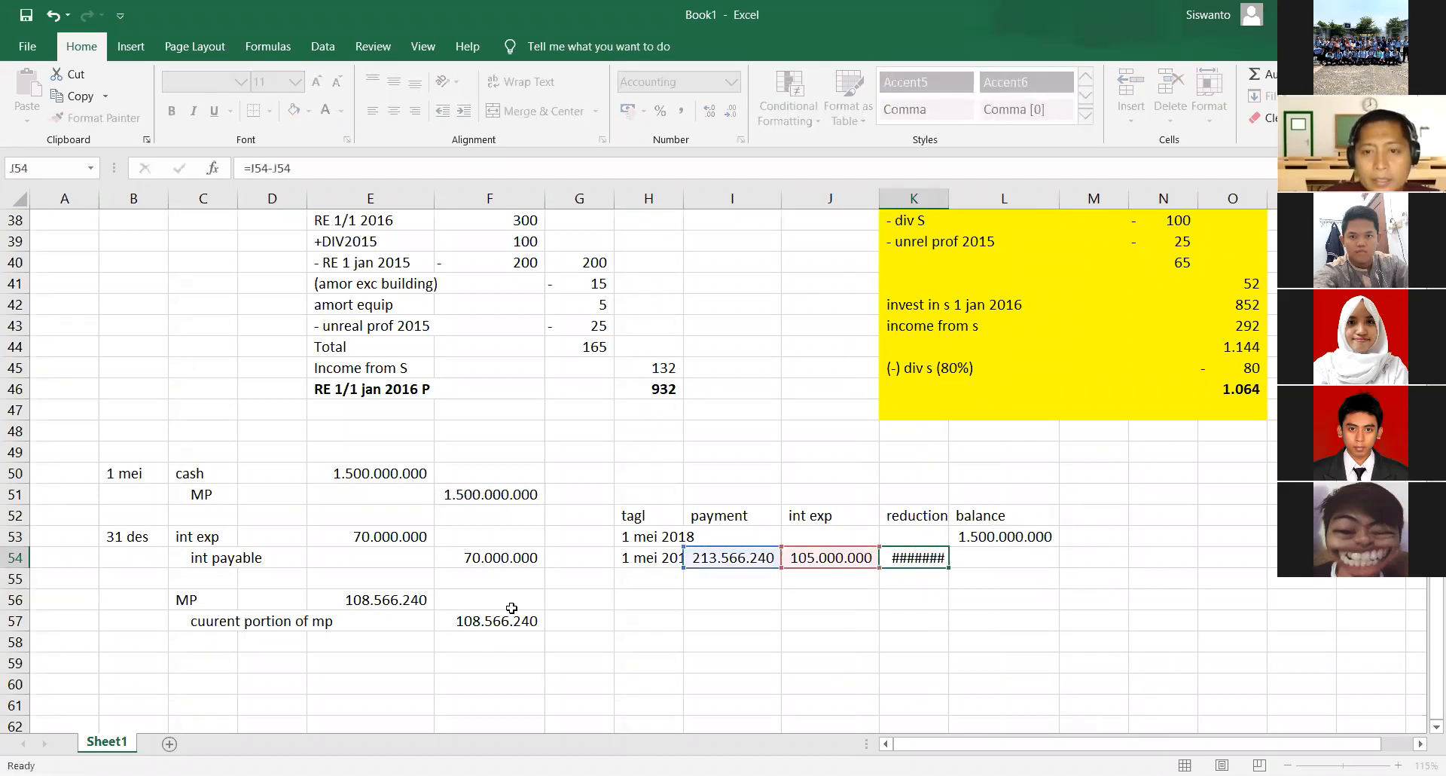
key(Tab)
- Calculate the 1 mei 2019 balance in L54 as the previous balance minus the reduction, =L53-K54
text(=)
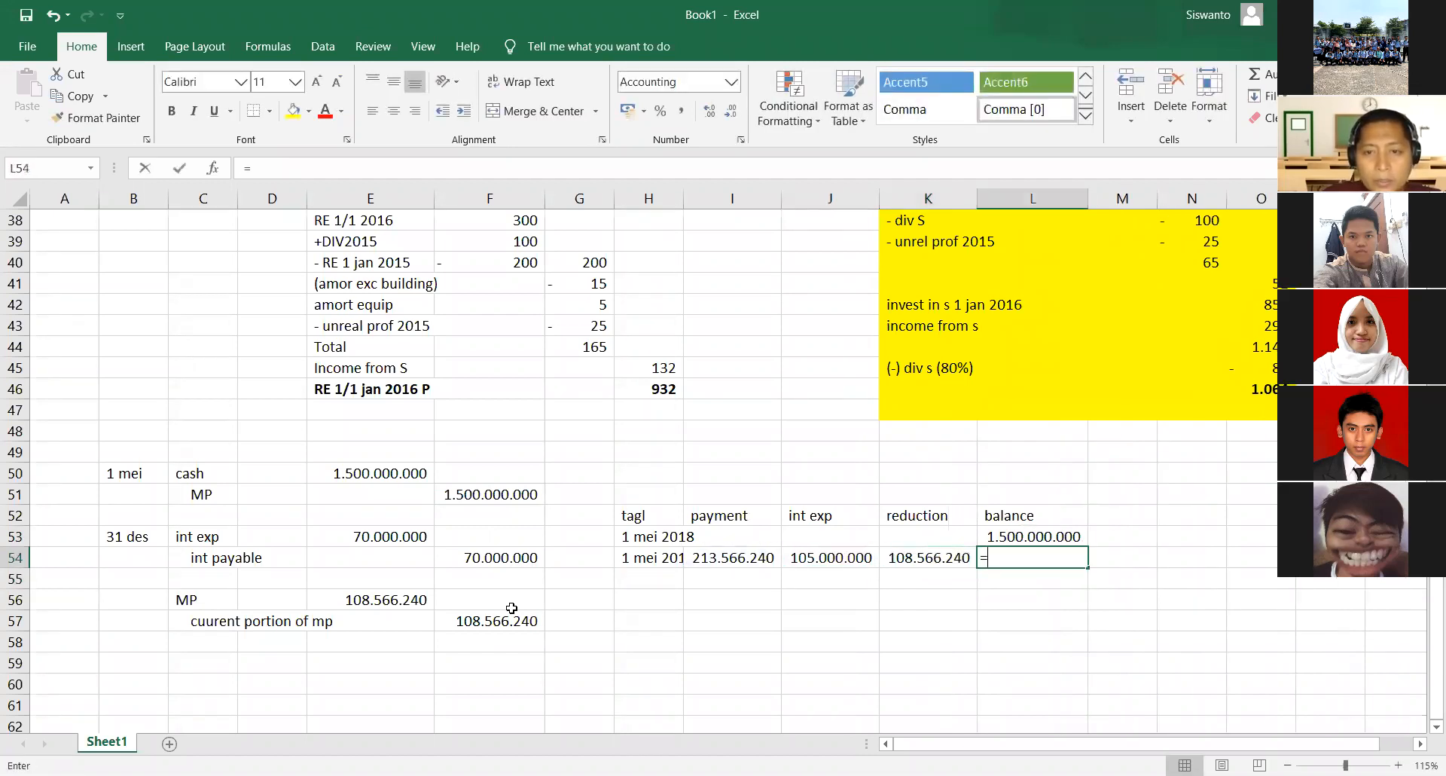
key(Up)
text(-)
key(Left)
key(Return)
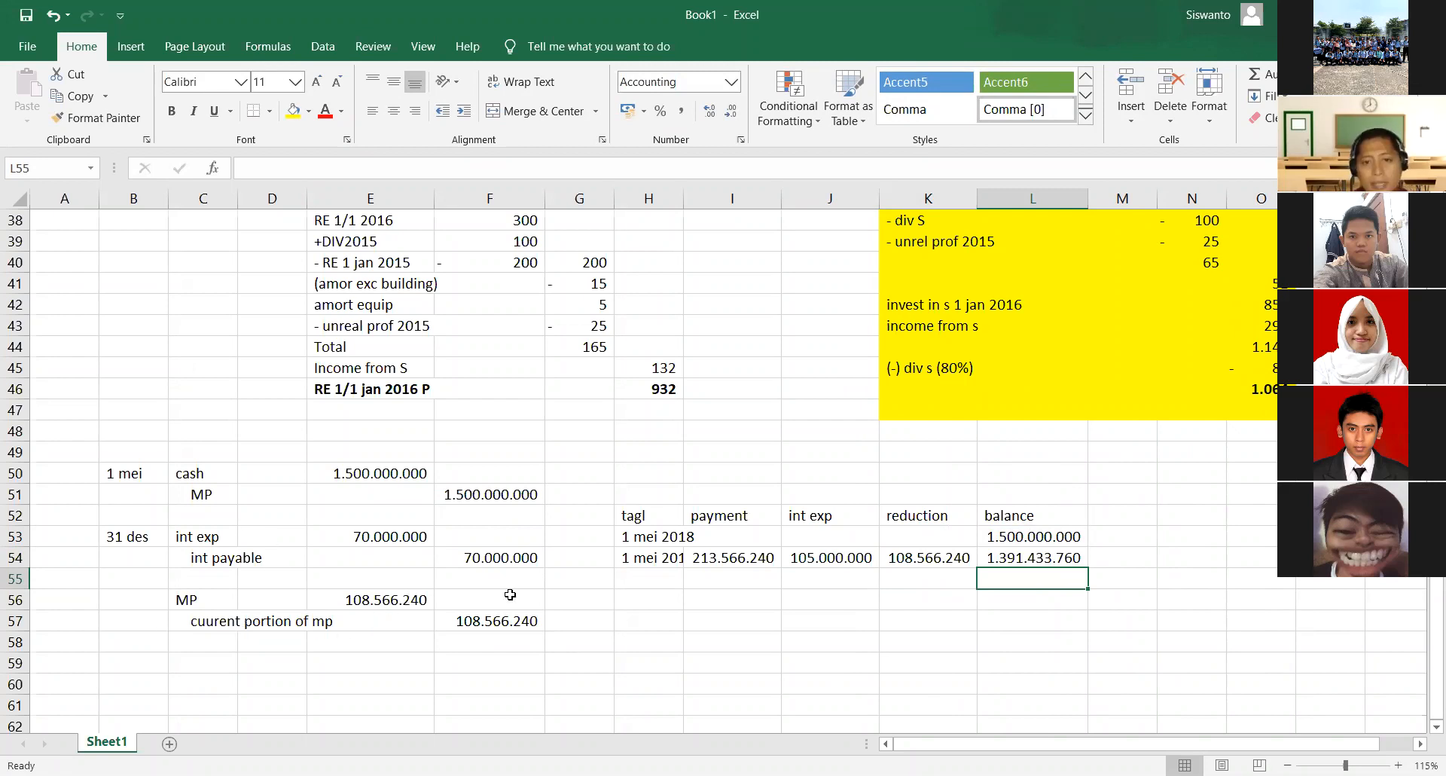
click(925, 556)
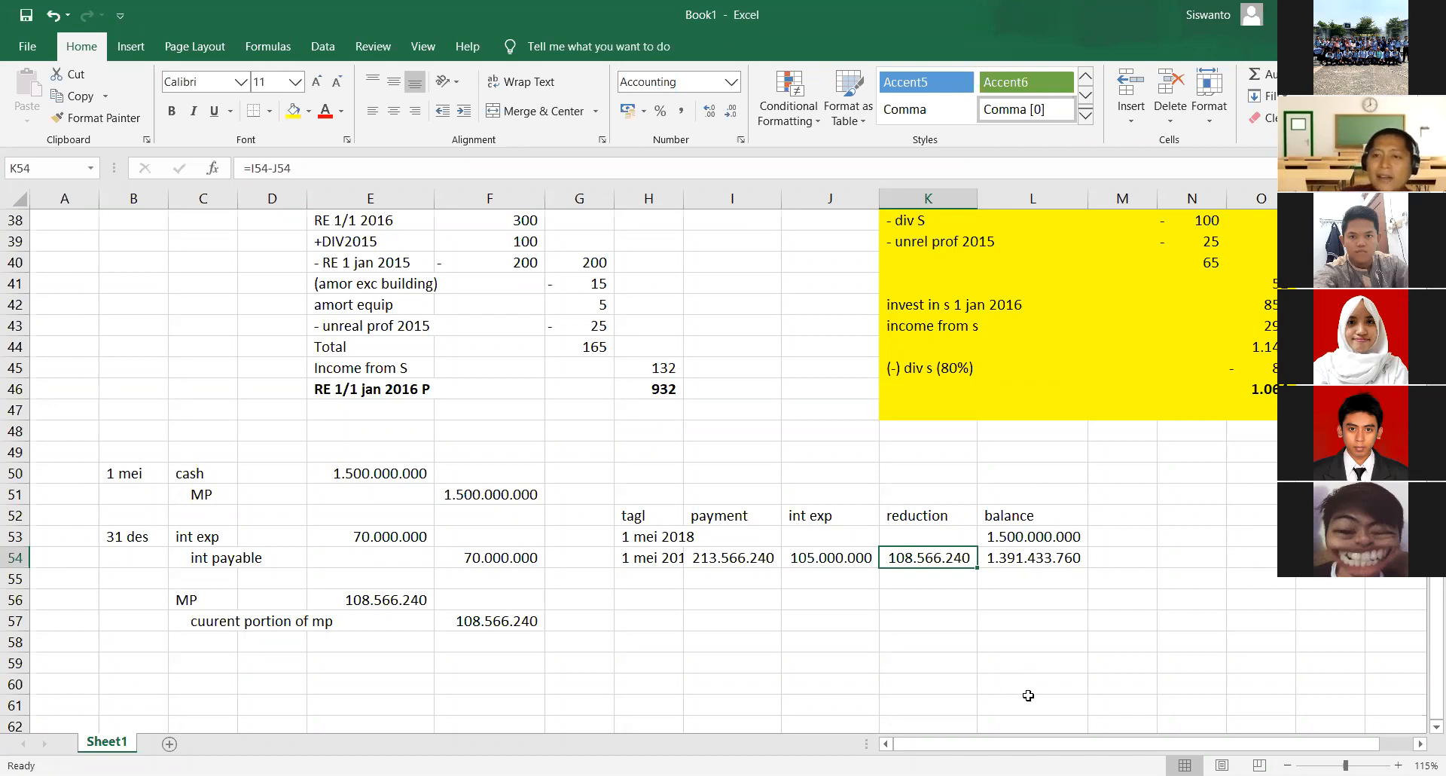
click(1041, 539)
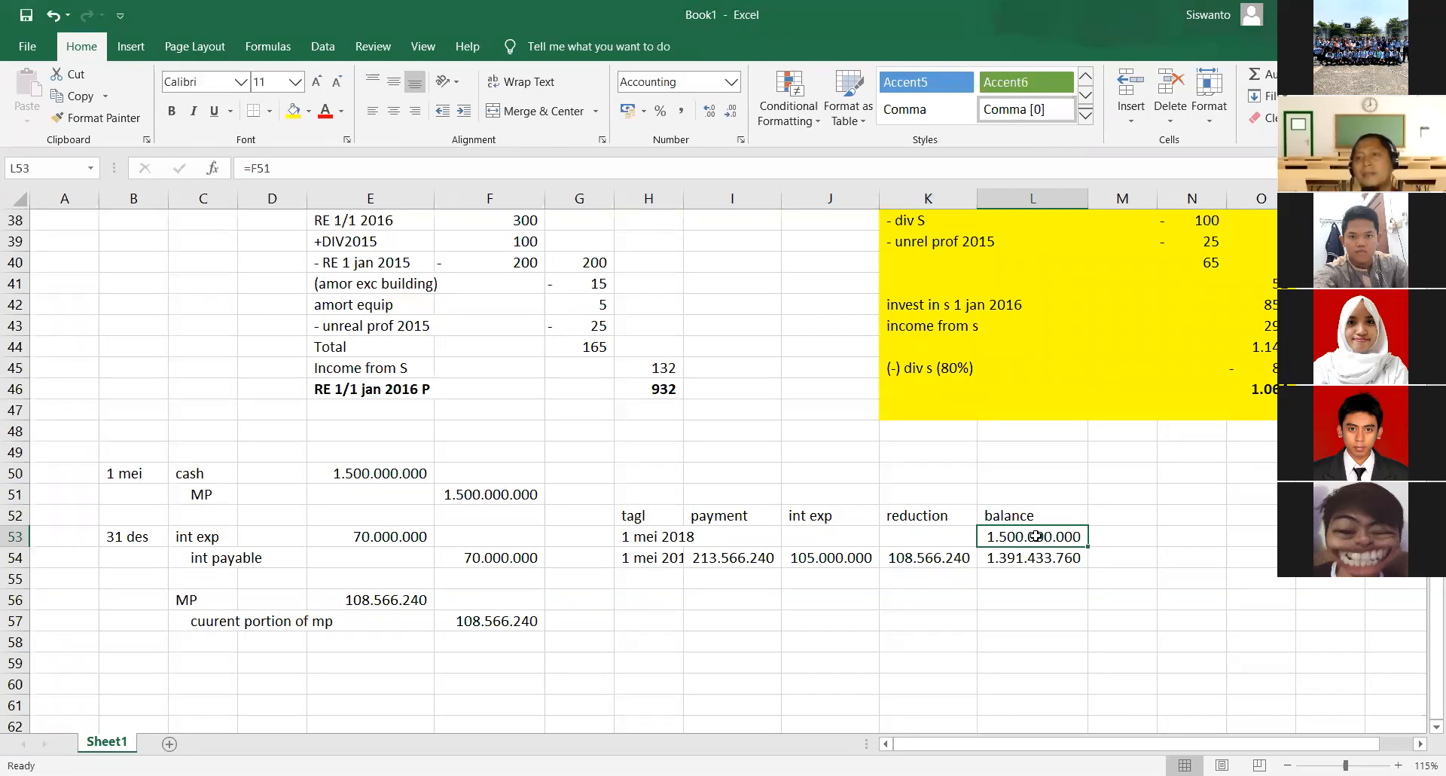
click(958, 553)
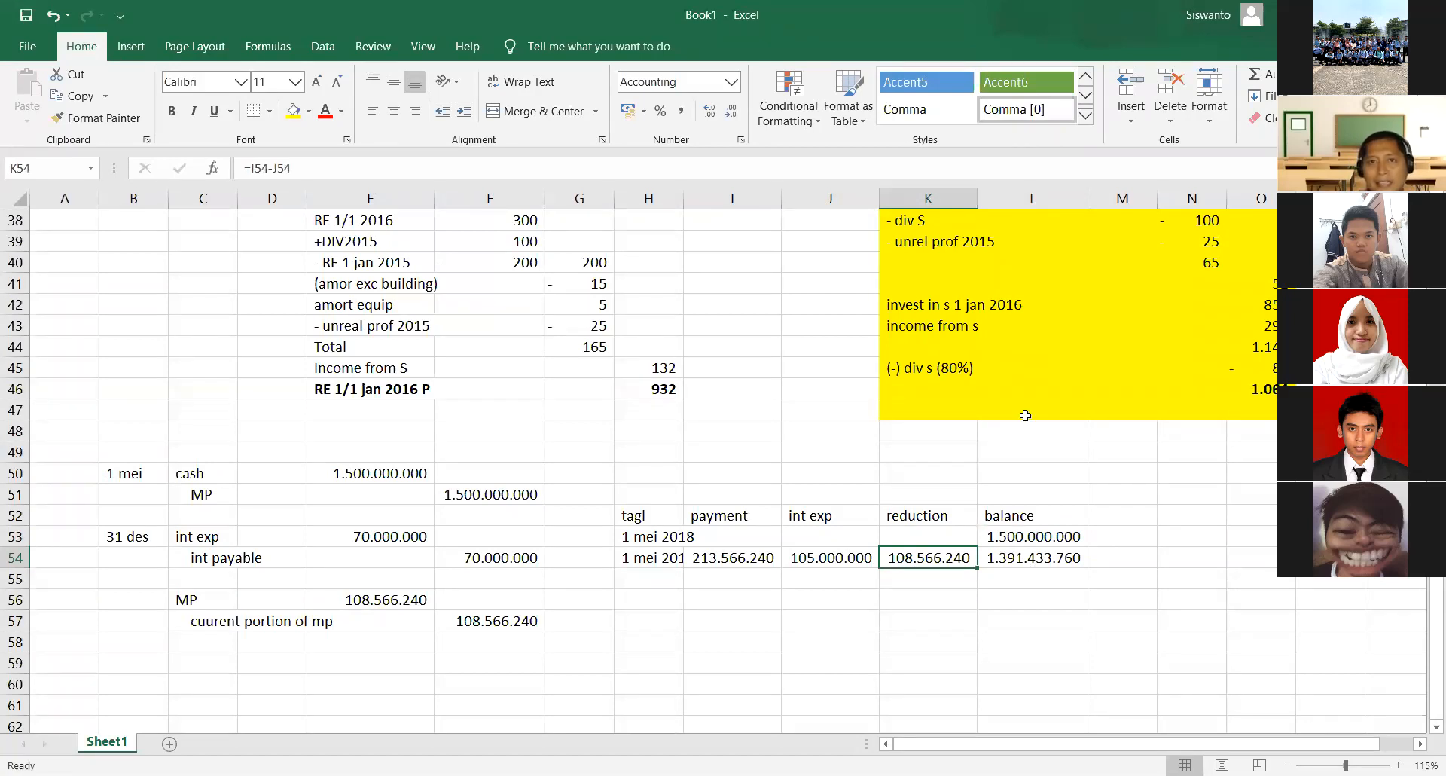
- Switch to the answer PDF in the browser, circle the Mortgage Payable and Current Portion of Mortgage Payable amounts in red, and link them with a curve
key(alt+Tab)
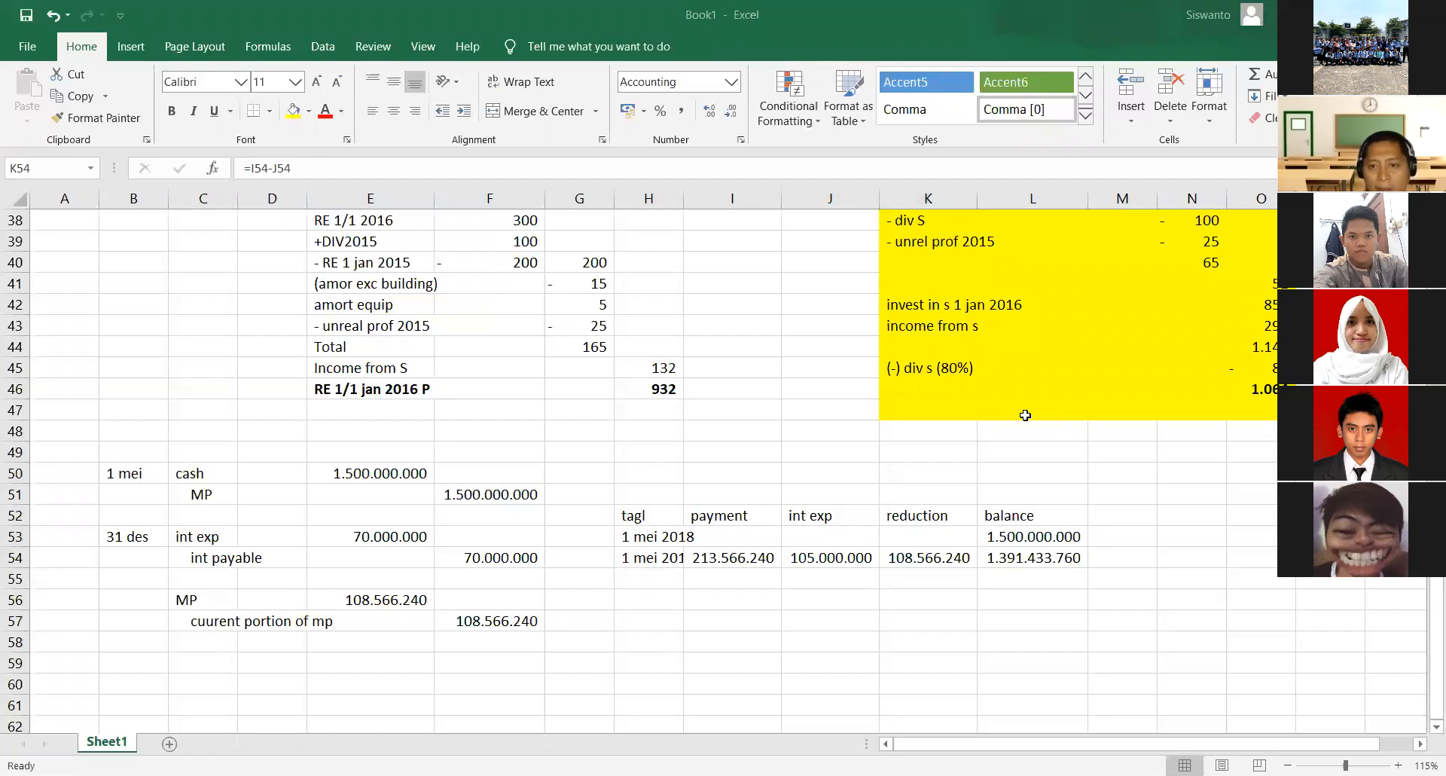
scroll(610, 512, up, 6)
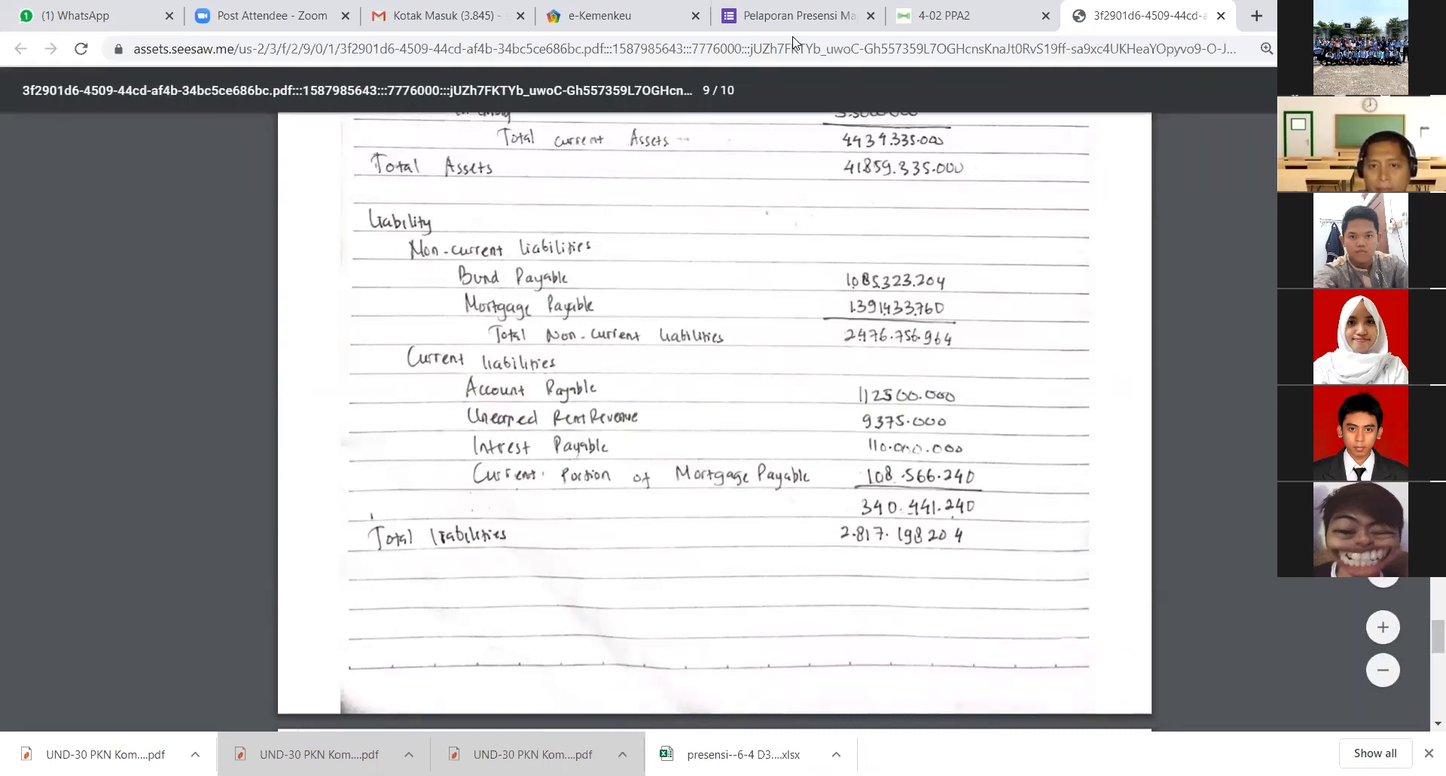
mouse_move(845, 293)
mouse_down()
mouse_move(838, 316)
mouse_move(961, 323)
mouse_move(950, 287)
mouse_move(850, 286)
mouse_up()
mouse_move(893, 456)
mouse_down()
mouse_move(858, 461)
mouse_move(906, 493)
mouse_move(995, 491)
mouse_move(934, 446)
mouse_up()
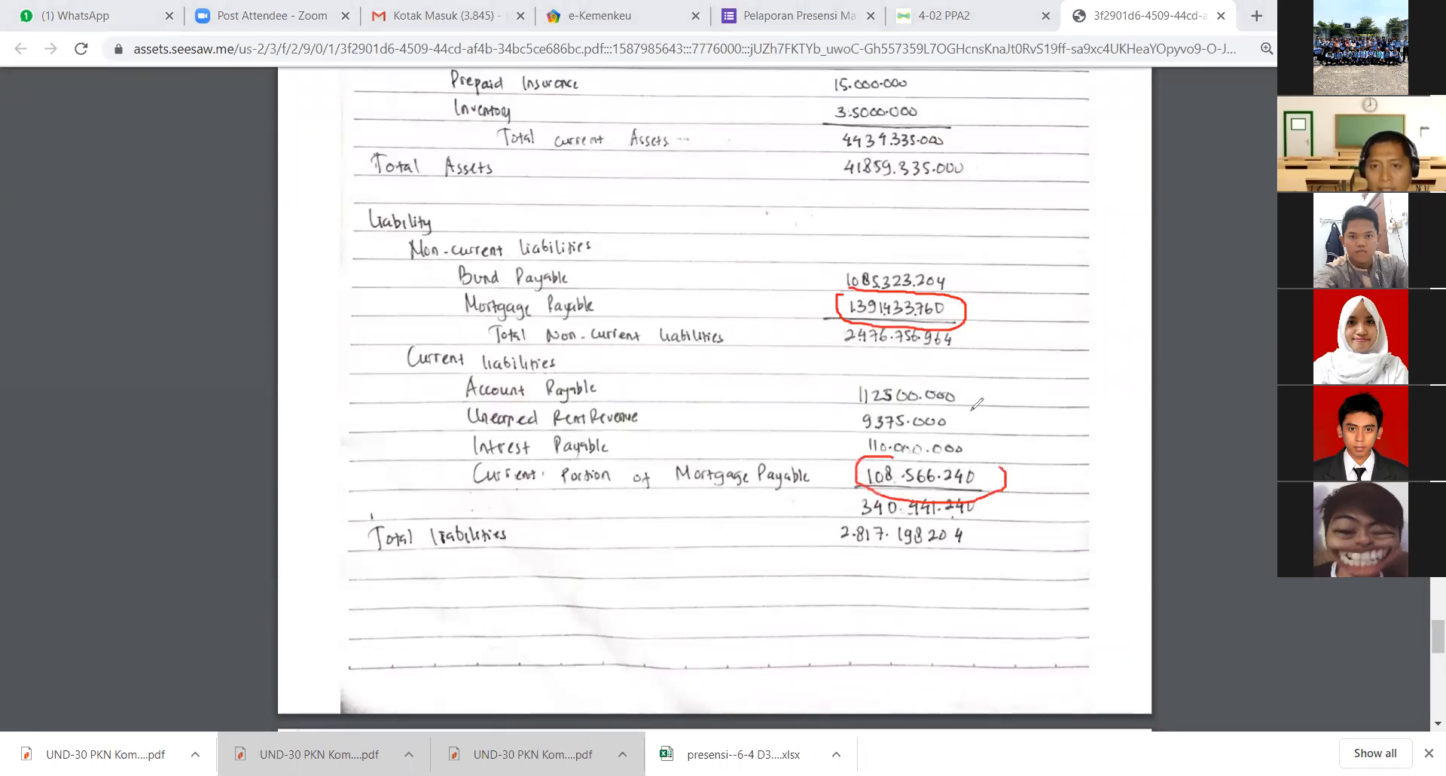
mouse_move(966, 315)
mouse_down()
mouse_move(1027, 435)
mouse_move(999, 462)
mouse_up()
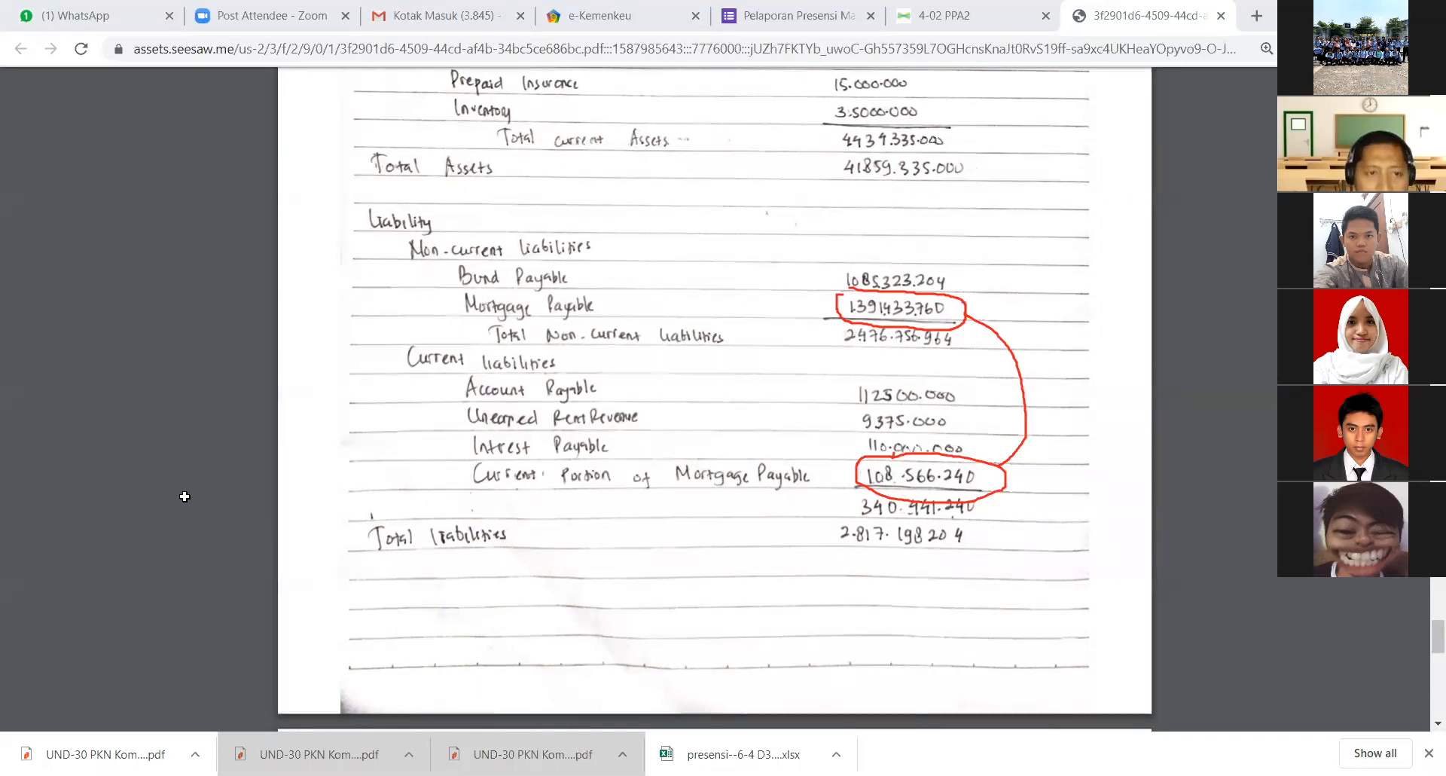
- Switch back to the Excel workbook and examine the 31 des interest accrual and the current portion entry in rows 53 to 57
key(alt+Tab)
click(188, 469)
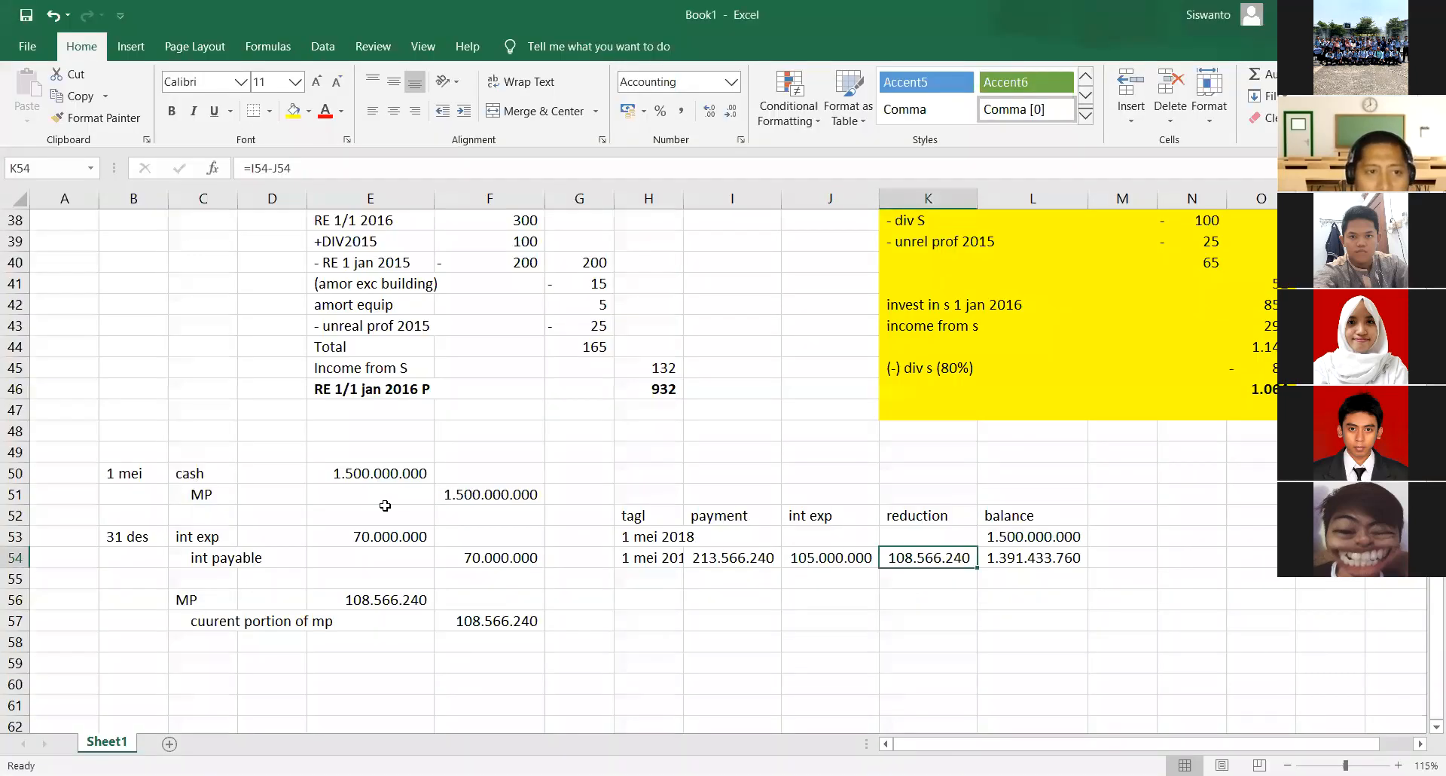
drag(128, 537, 473, 552)
click(473, 551)
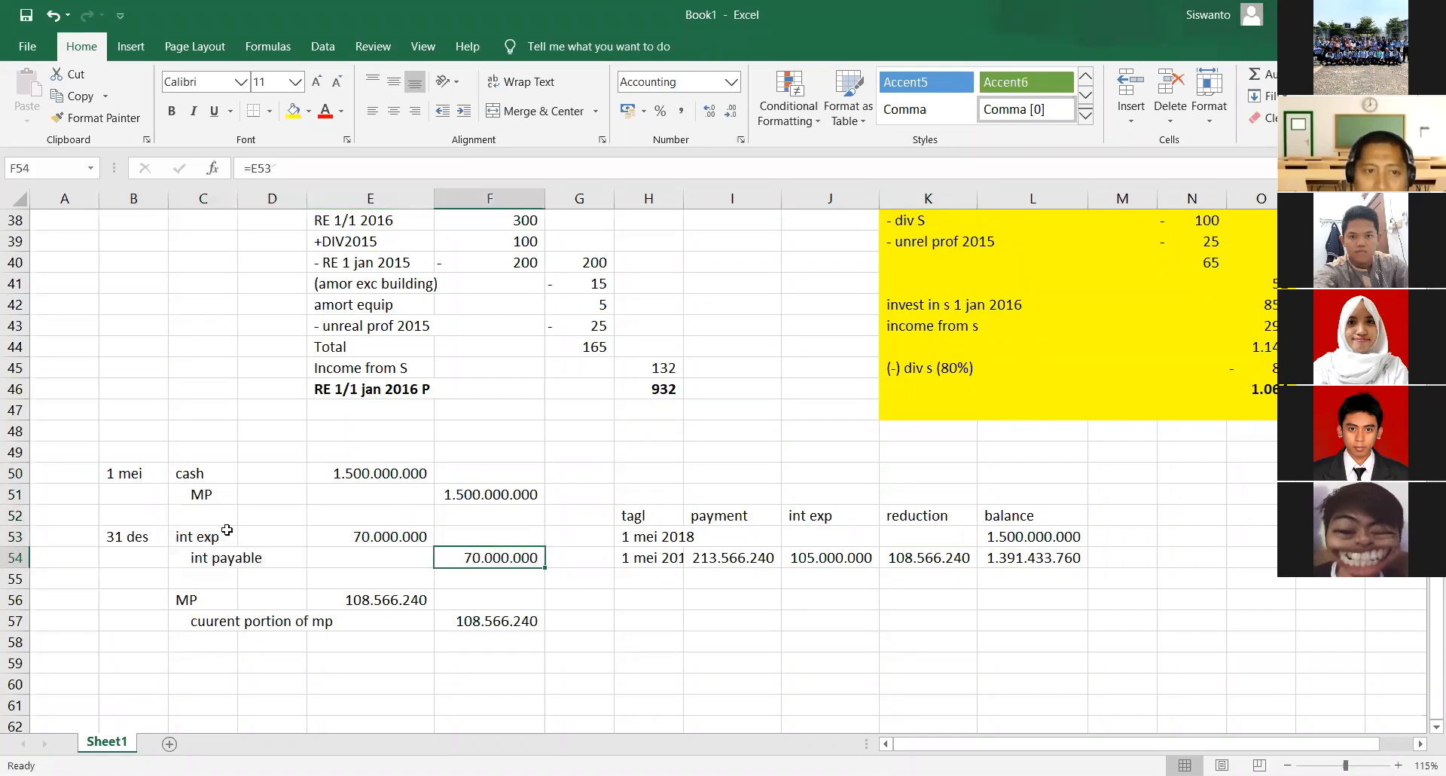
click(217, 540)
drag(217, 540, 230, 558)
drag(392, 559, 465, 559)
click(228, 537)
click(465, 560)
drag(219, 598, 245, 624)
drag(252, 623, 475, 604)
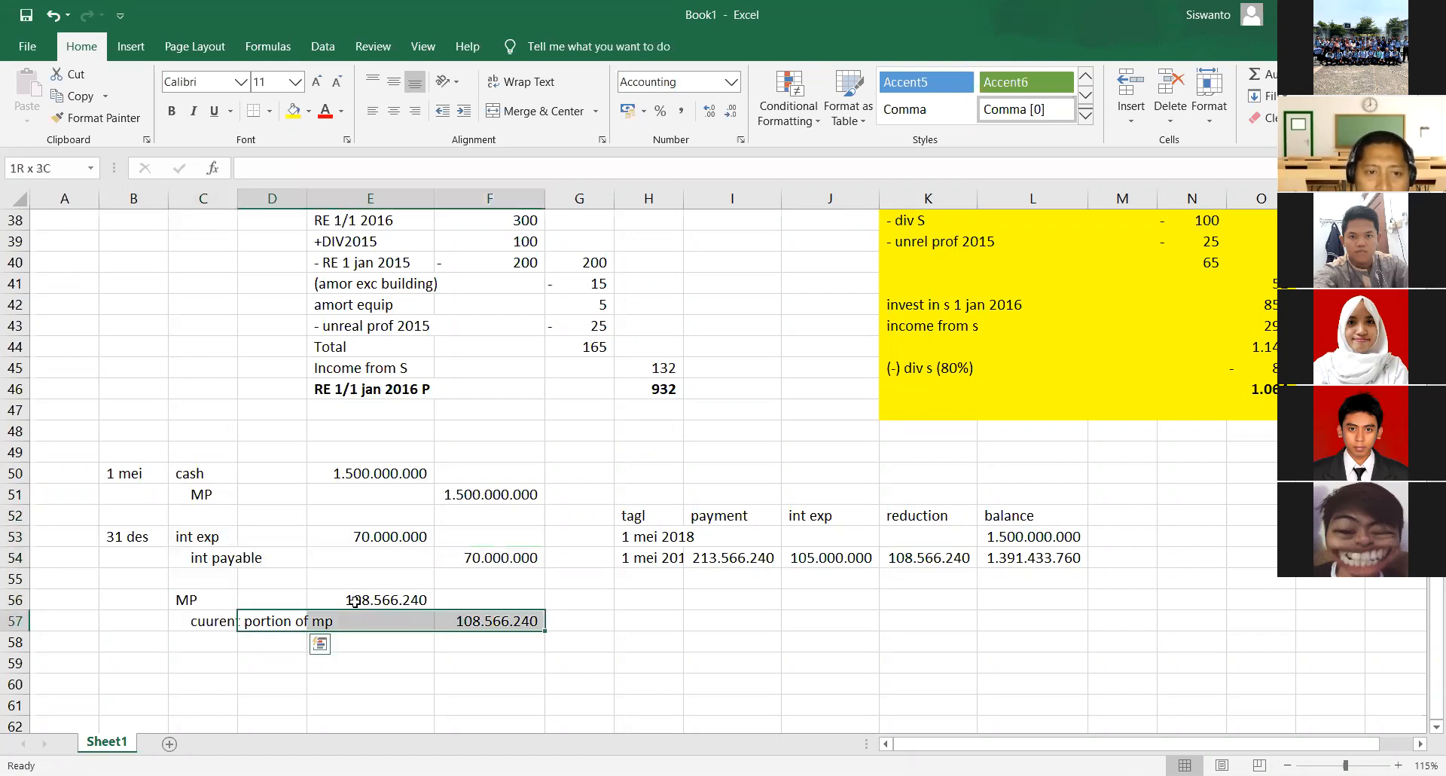
- Highlight the MP and current portion journal entry in C56:F57 with yellow fill
drag(208, 599, 479, 622)
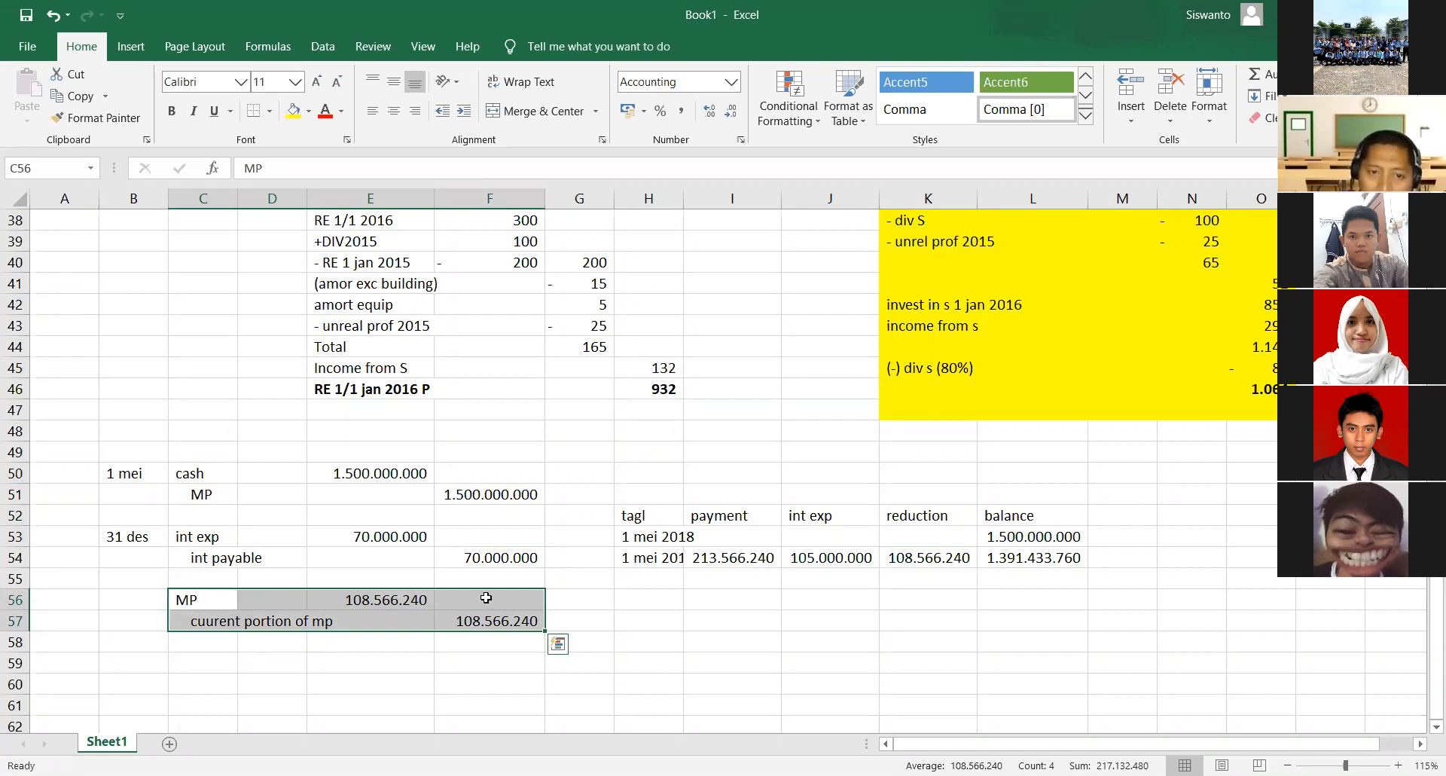
right_click(486, 598)
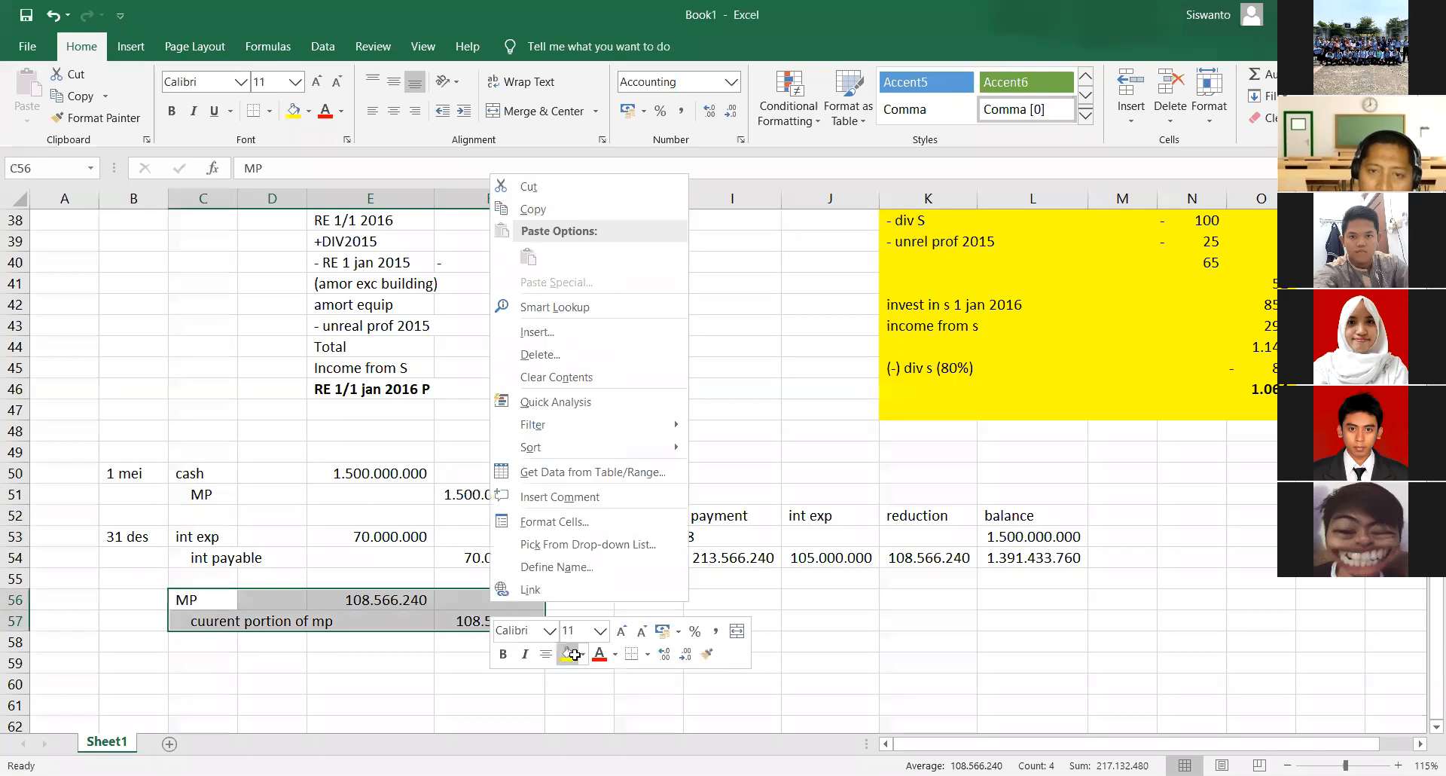
click(832, 642)
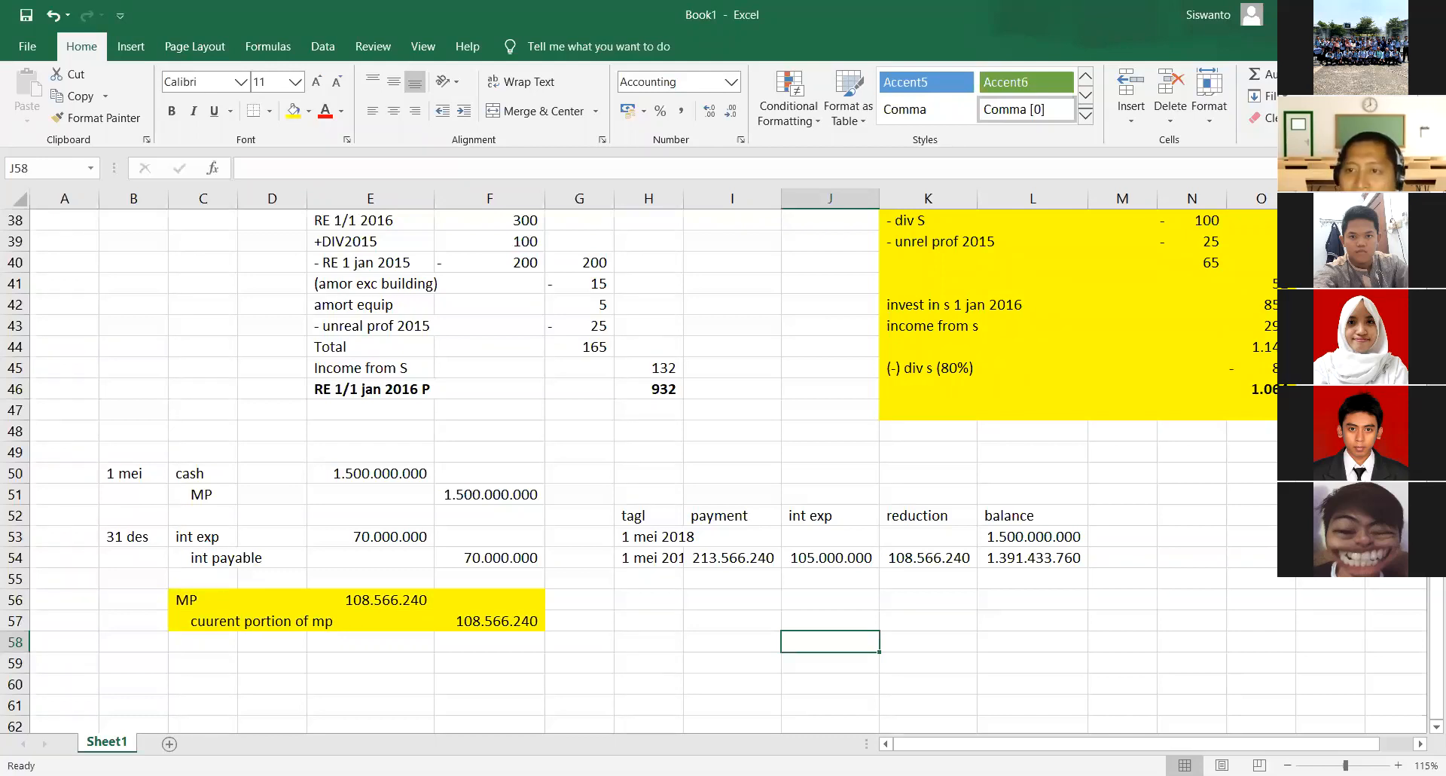
- Examine how the schedule's payment, interest expense, reduction and opening balance relate to each other in rows 53 and 54
click(925, 559)
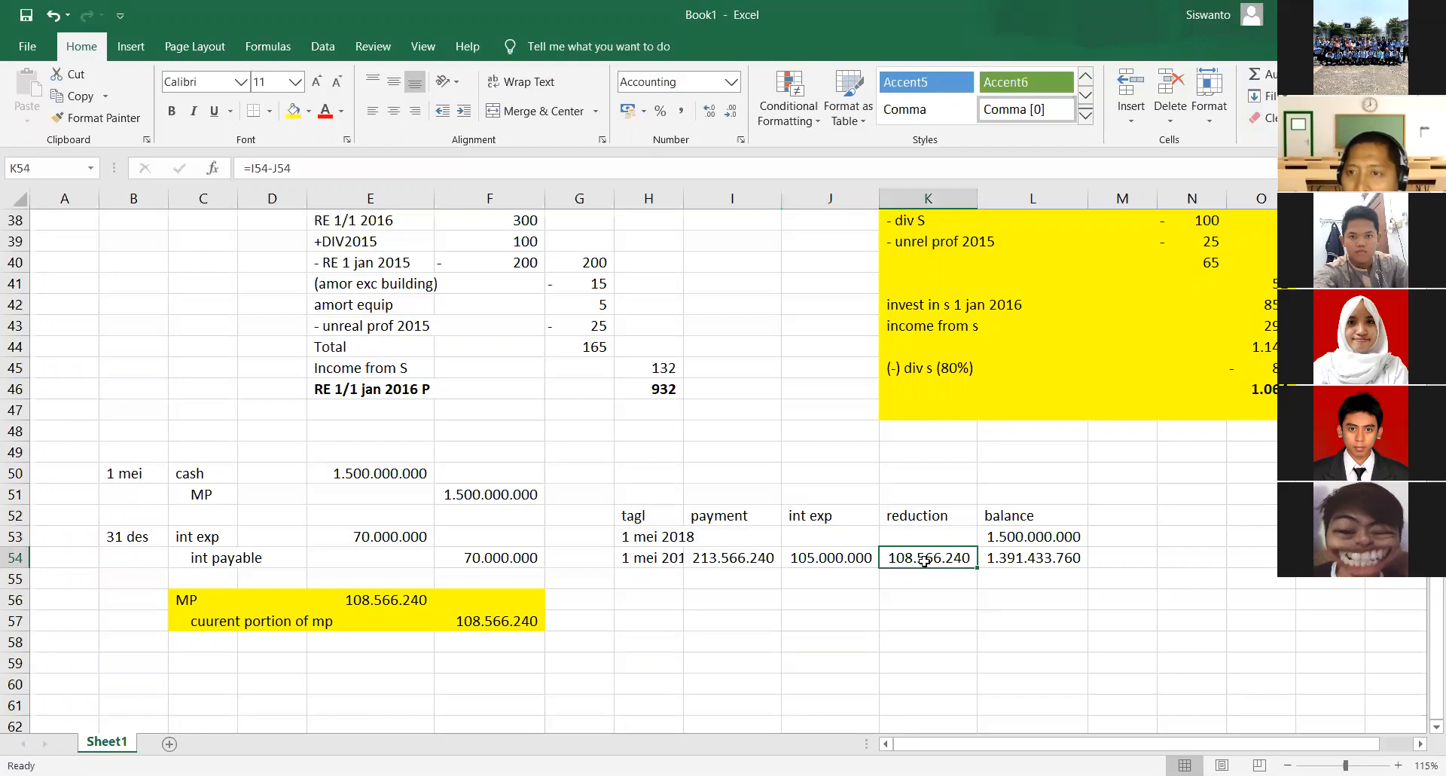
click(717, 560)
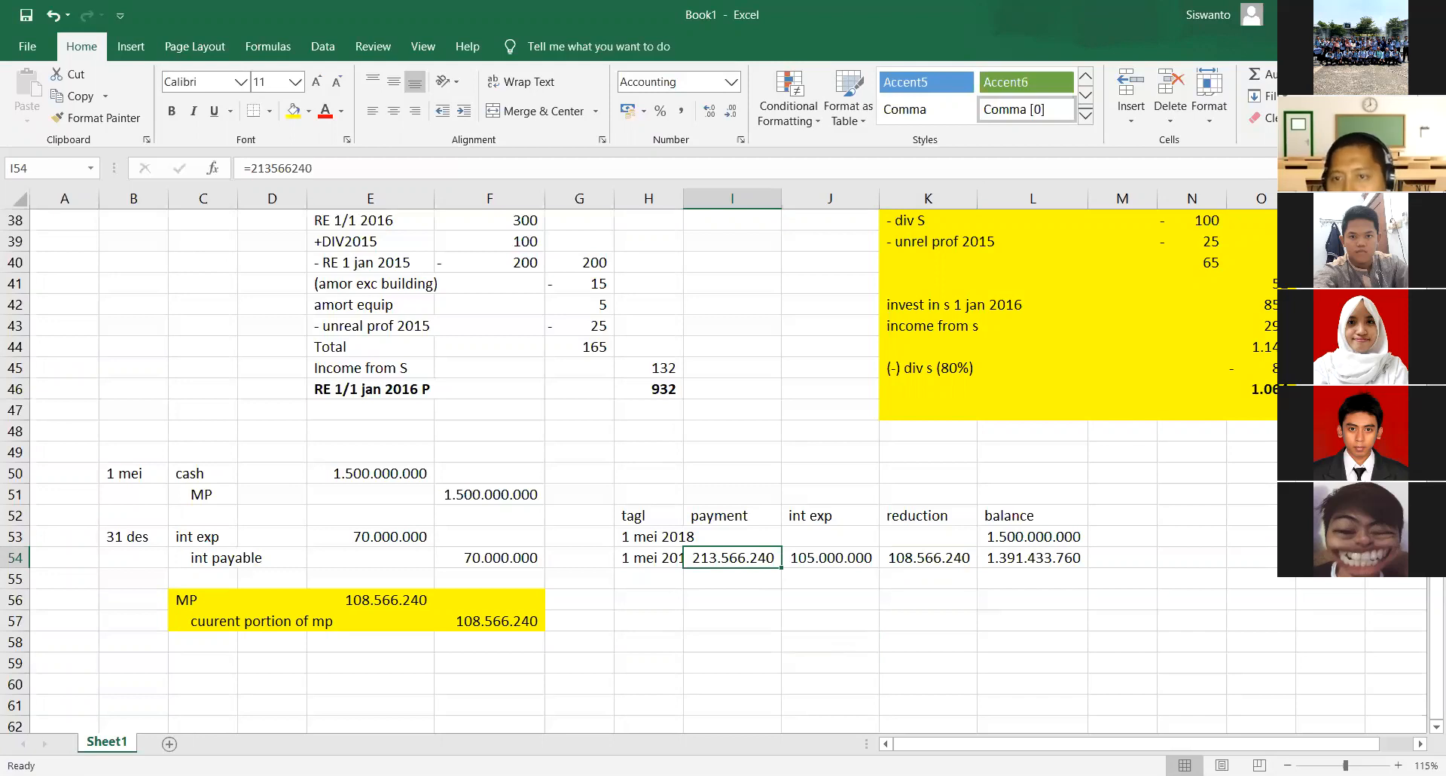
click(819, 556)
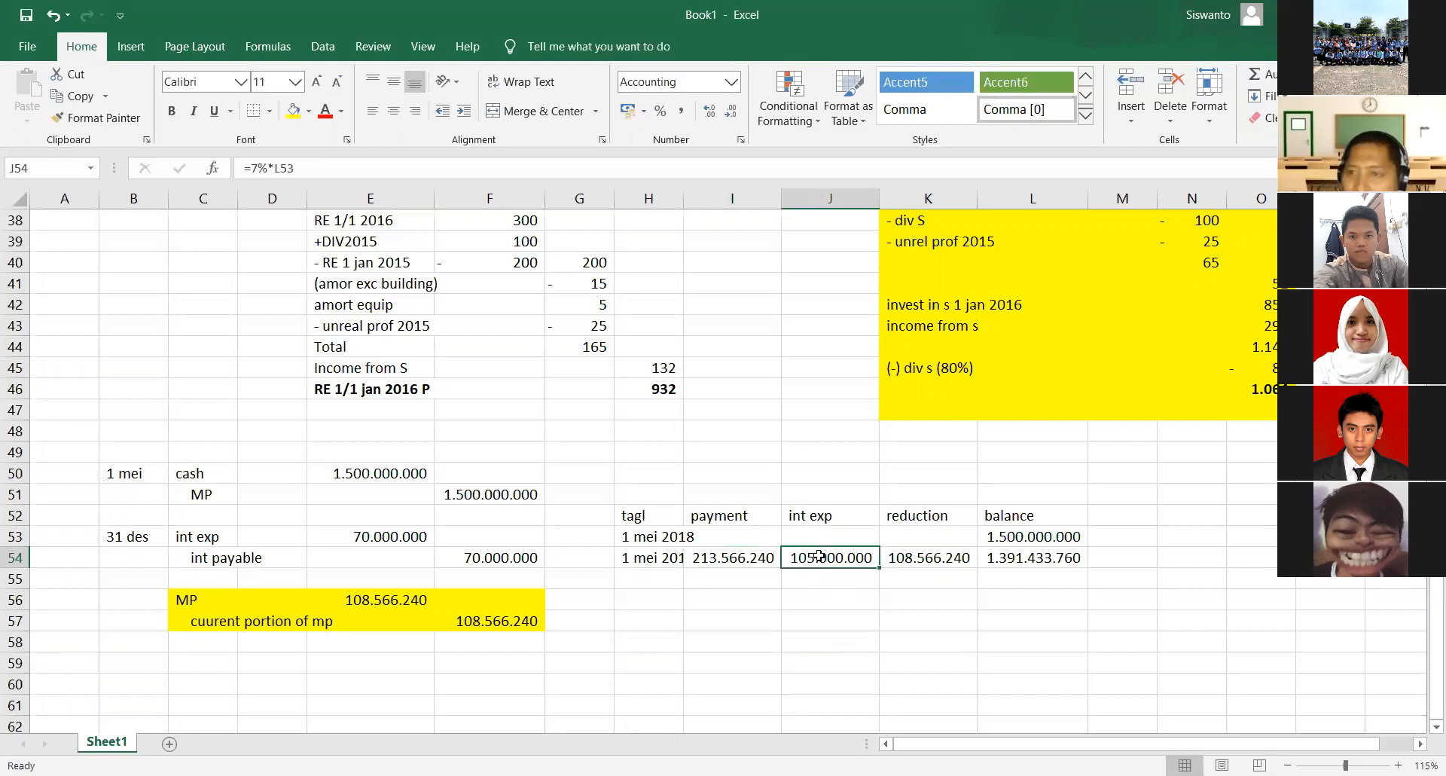
click(927, 562)
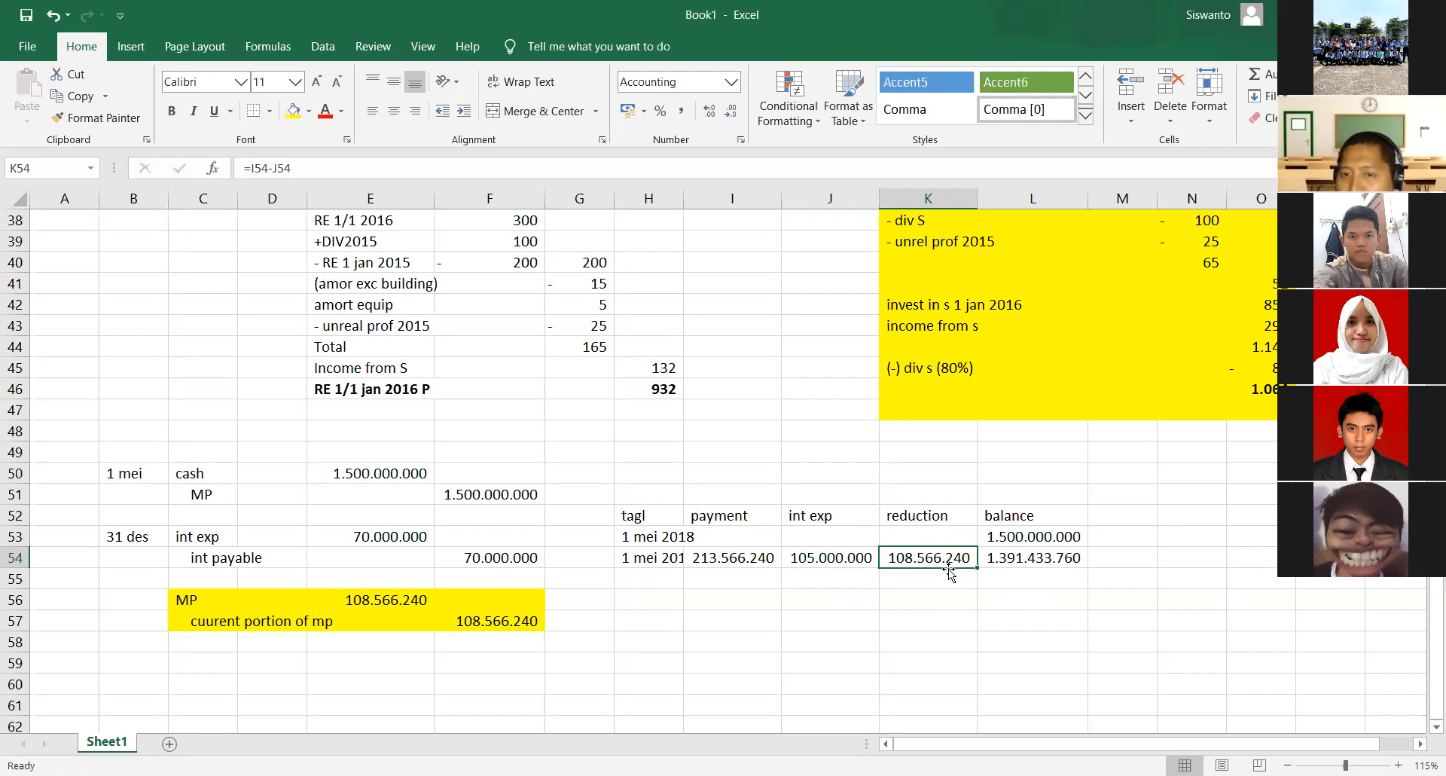
click(1015, 533)
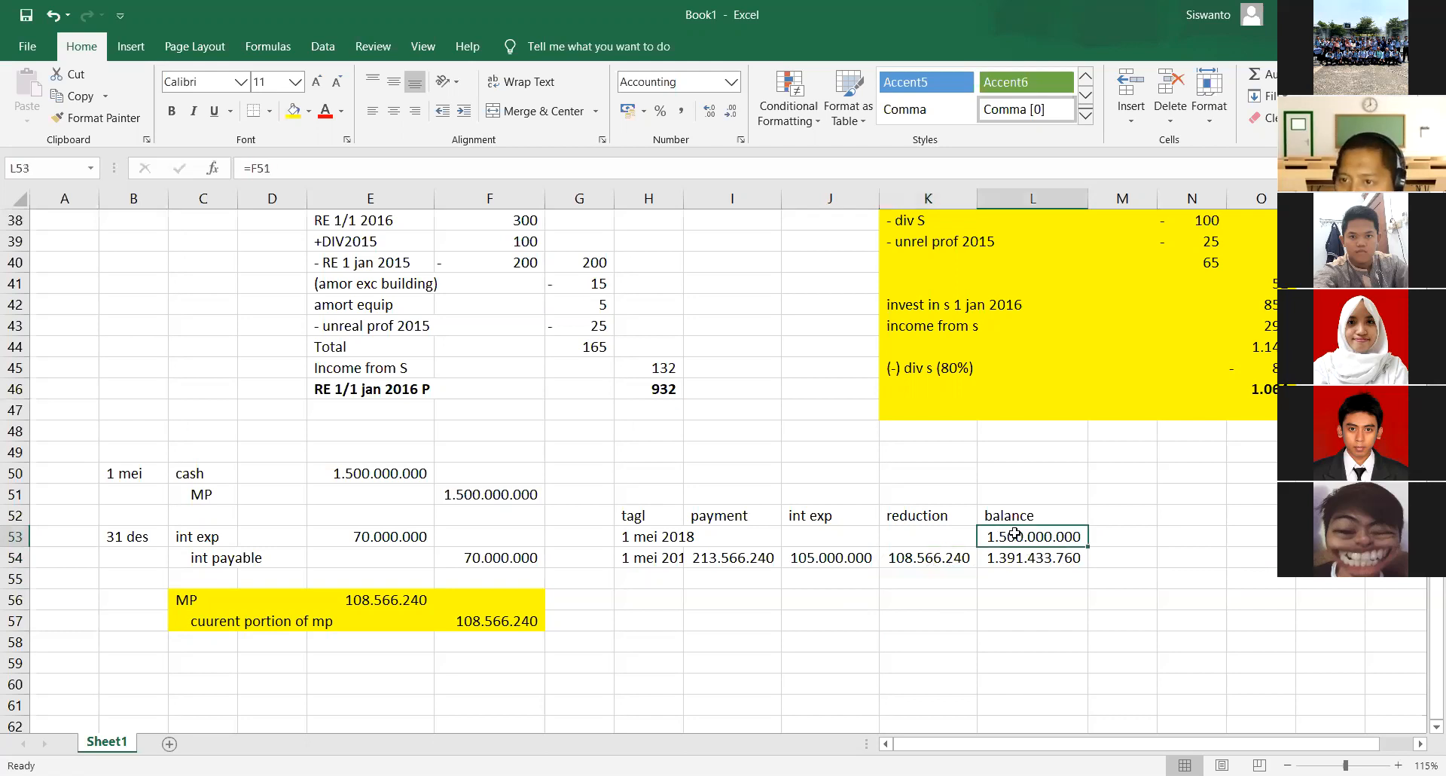
click(924, 559)
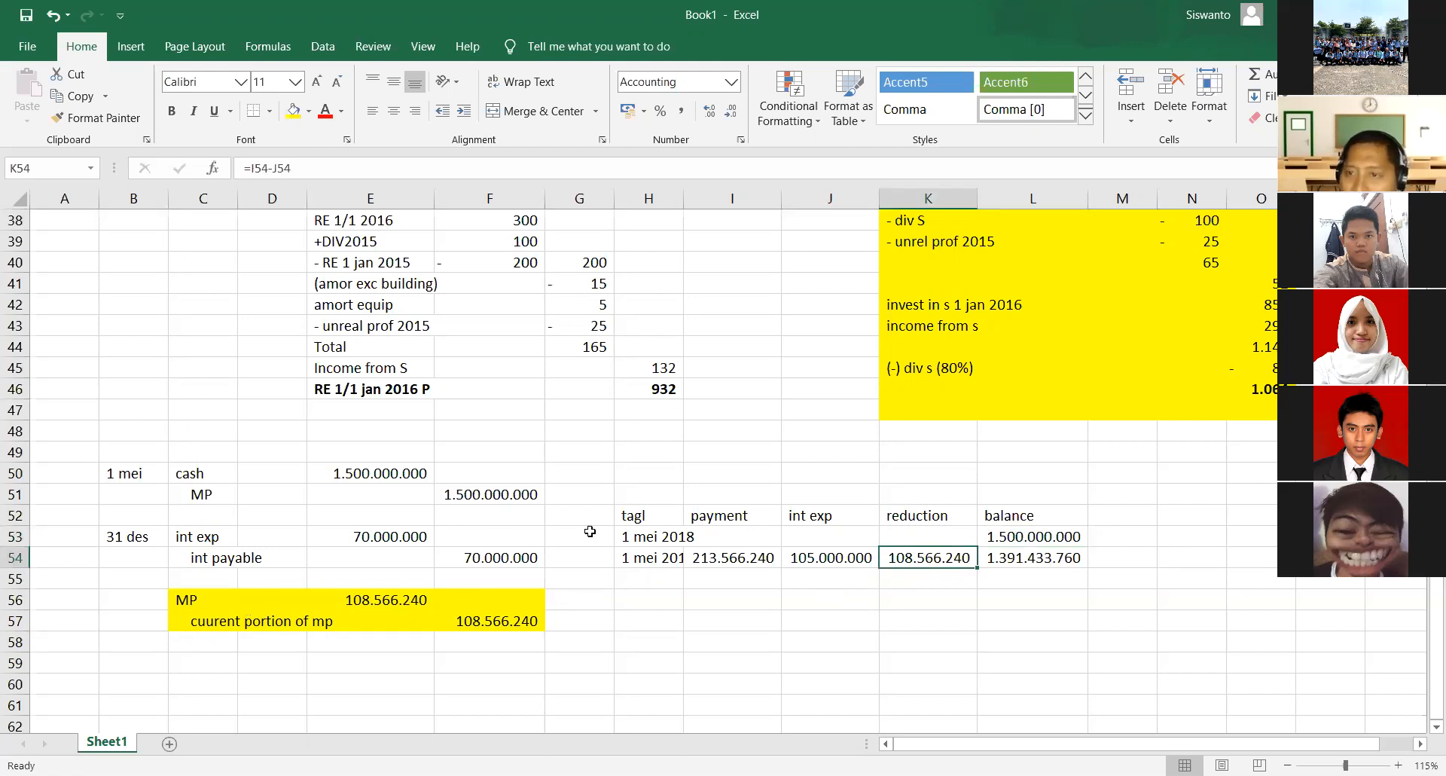
click(1034, 535)
- Examine the highlighted MP and current portion entry, its formulas and the 31 des date it belongs to
click(366, 601)
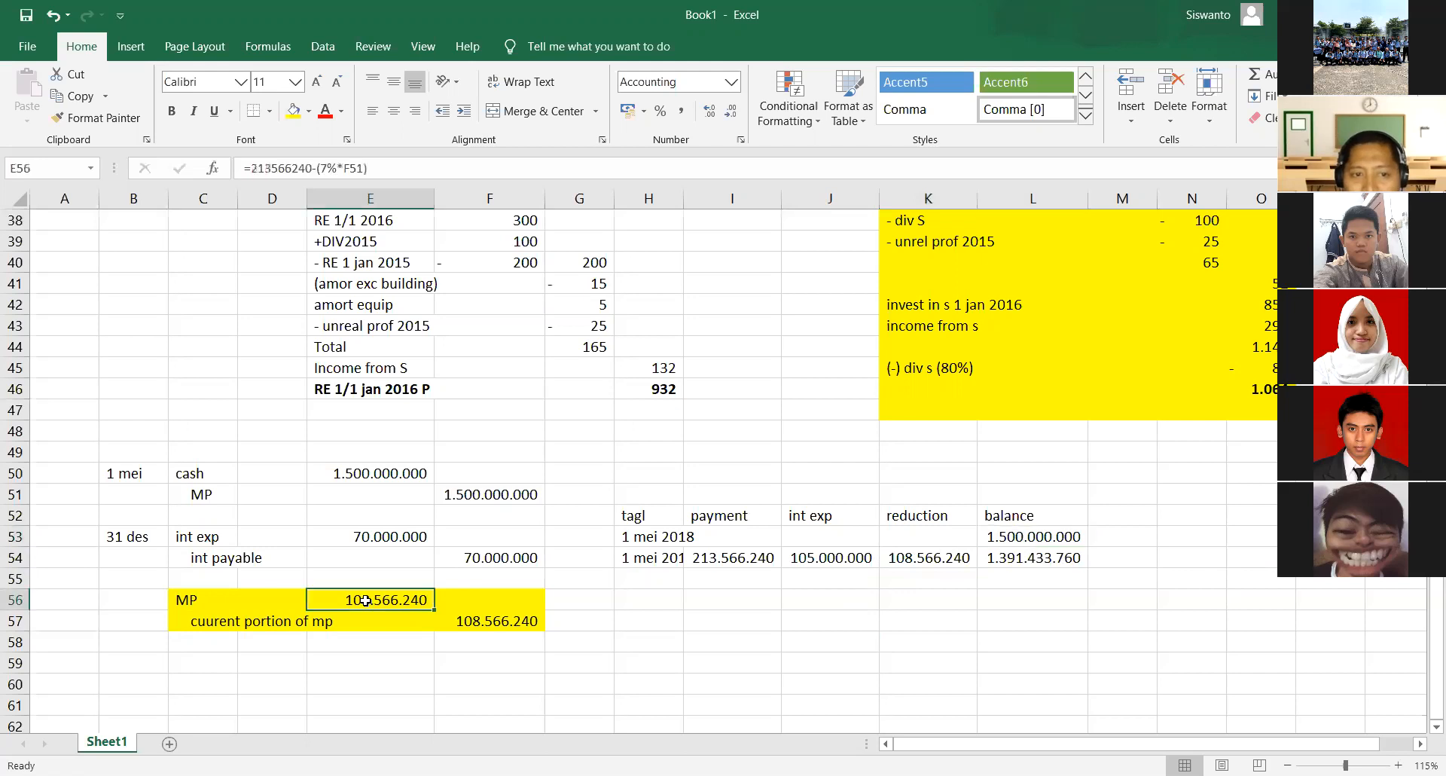
click(197, 600)
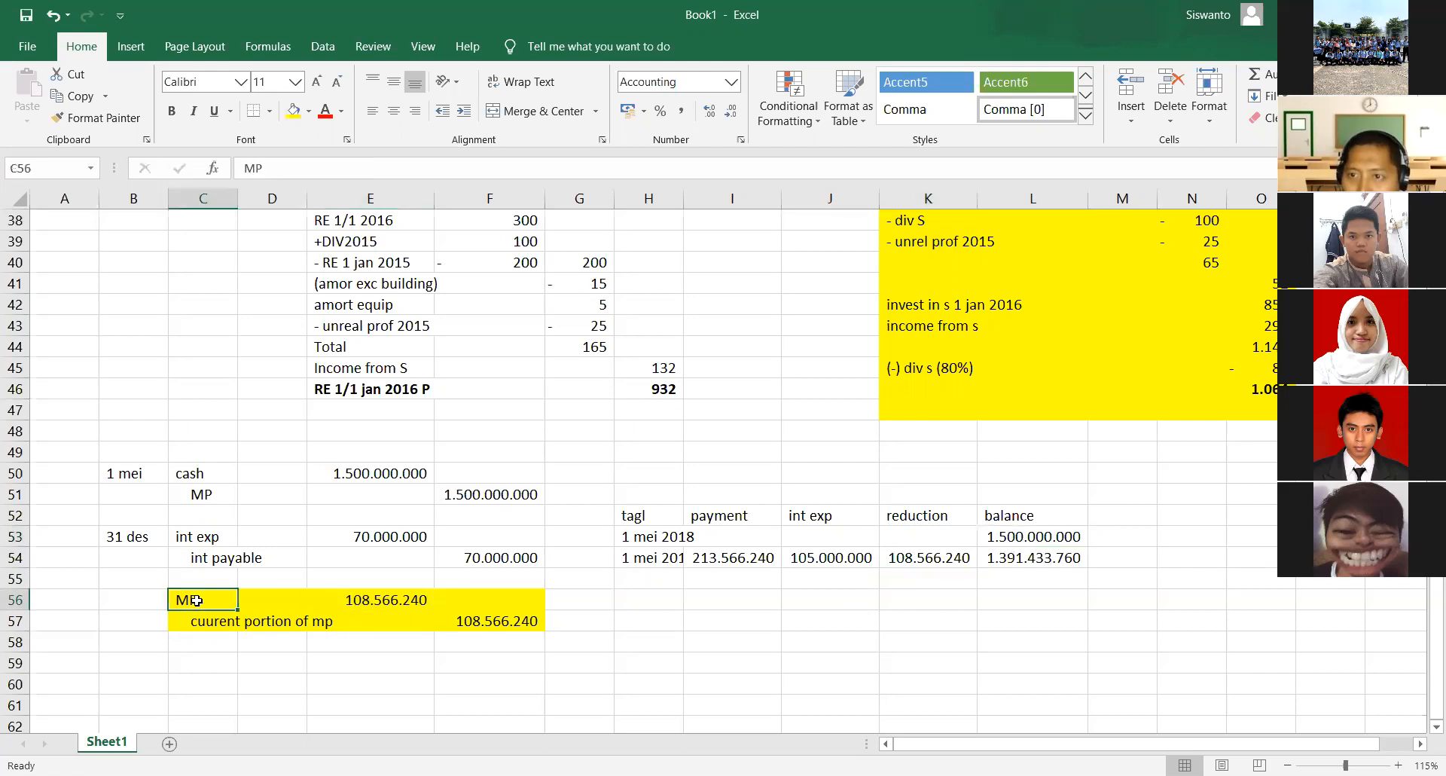
click(387, 603)
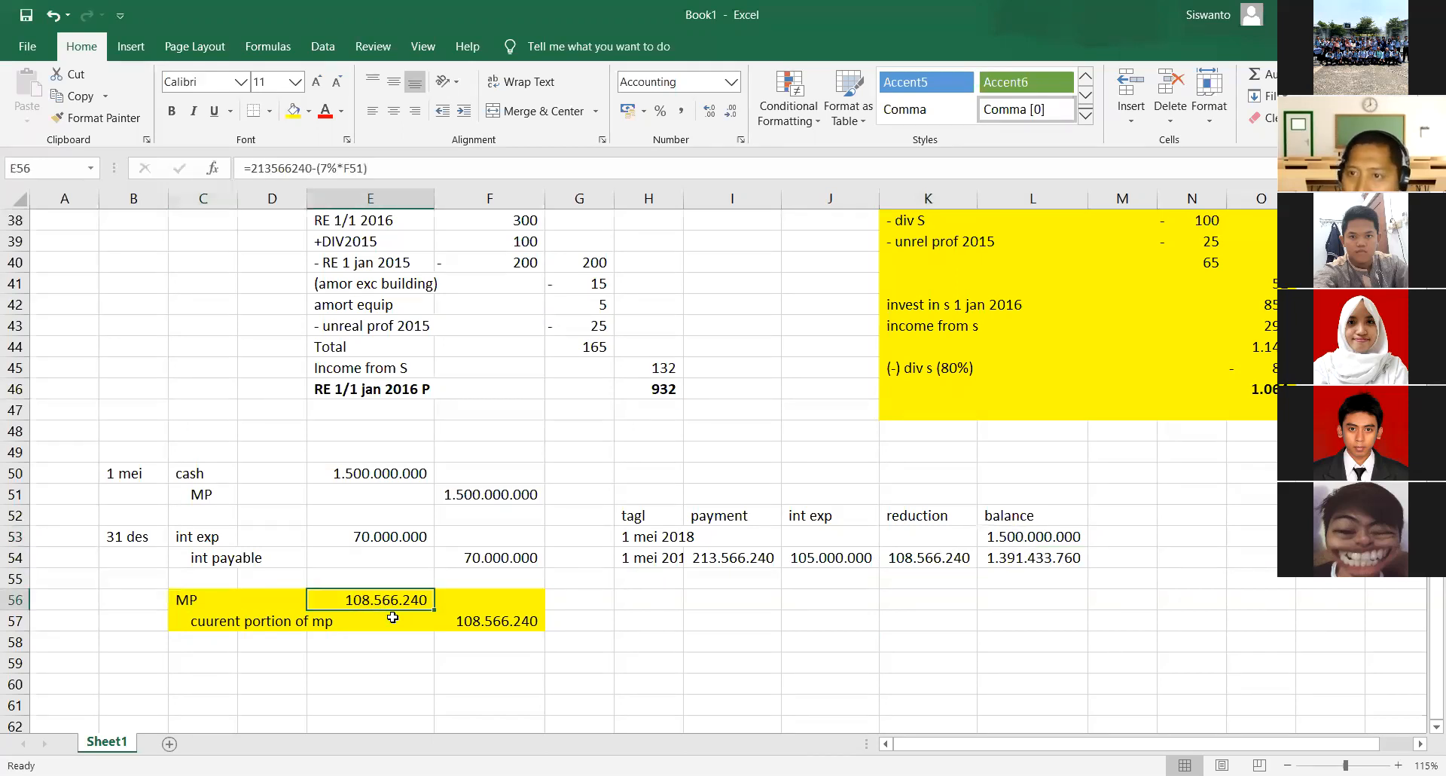
click(192, 622)
click(110, 541)
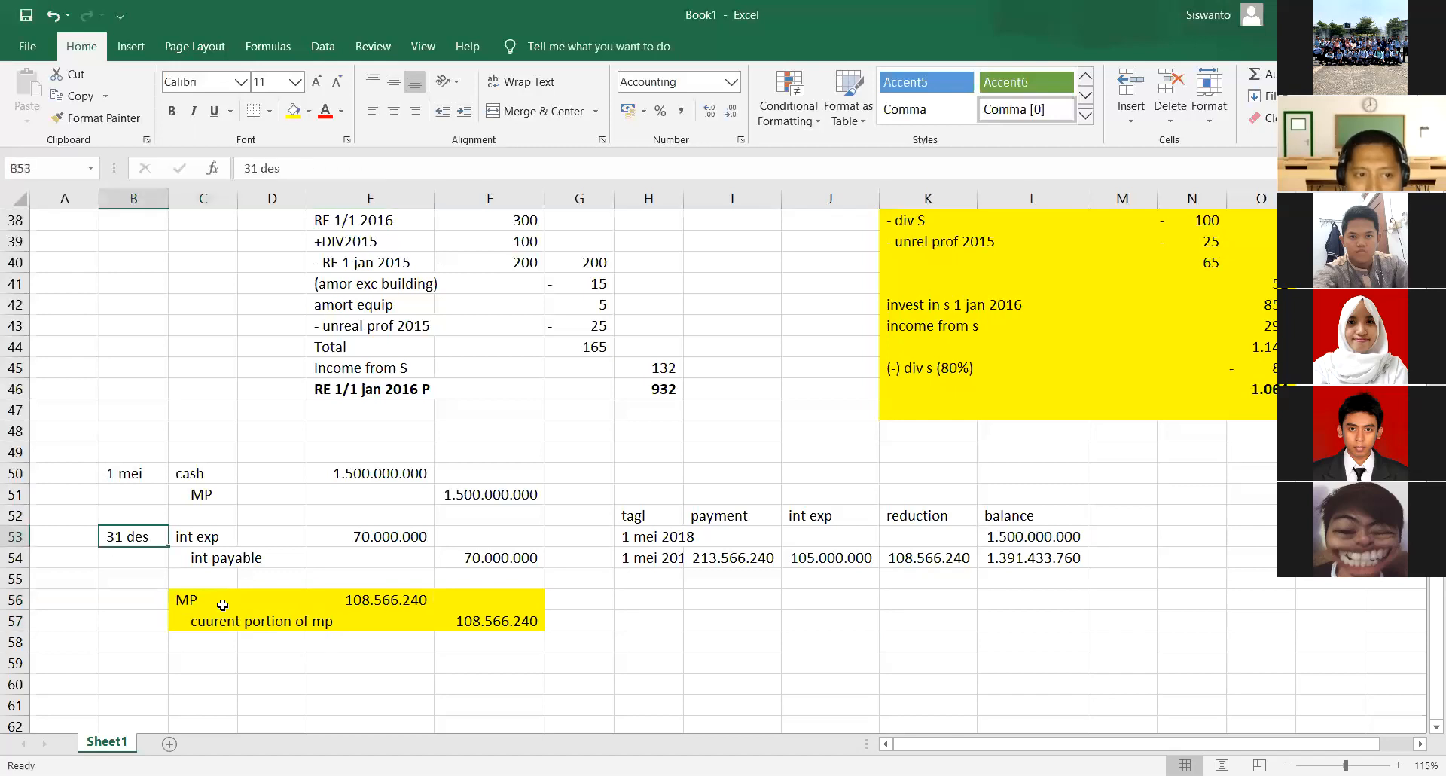
click(220, 621)
click(497, 622)
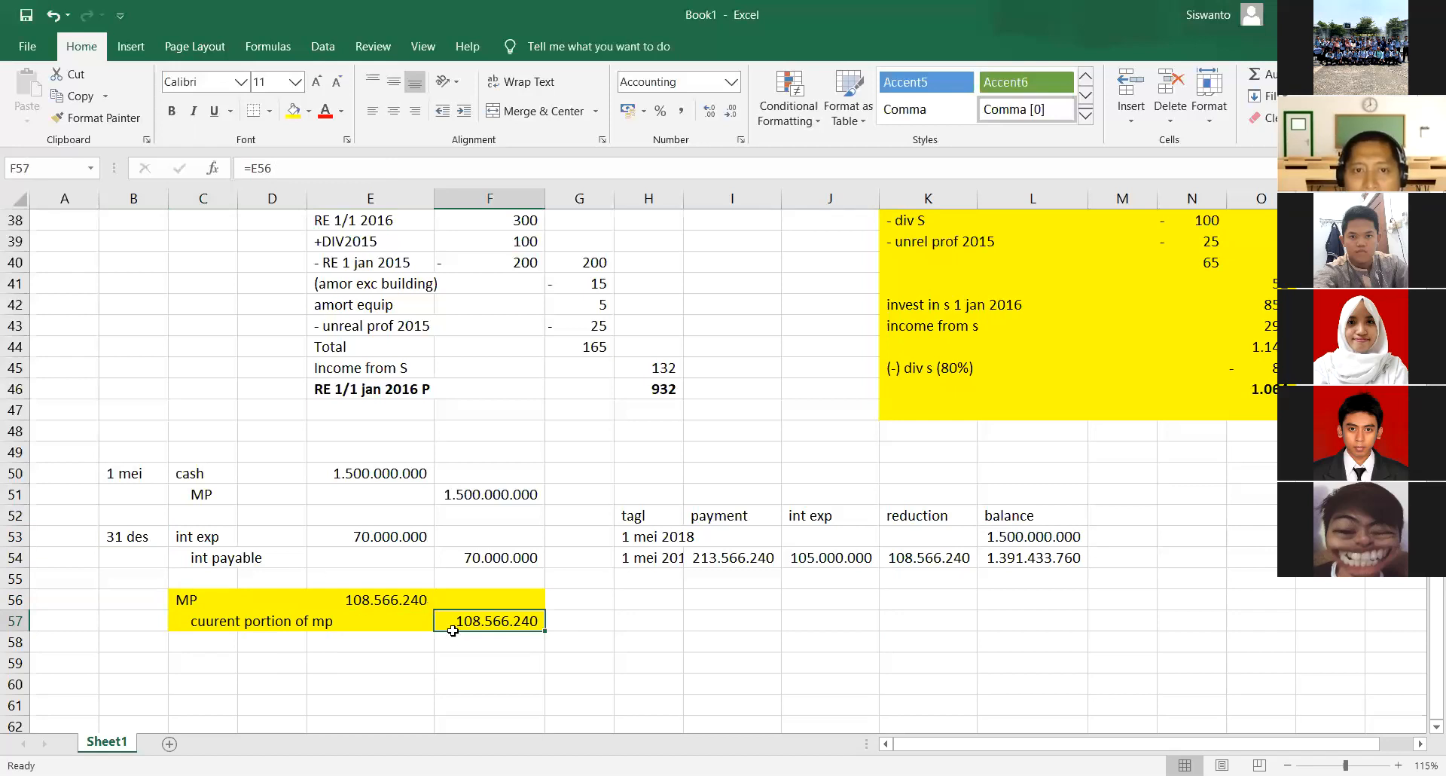
- Switch to the answer PDF in the browser, circle and link the Mortgage Payable and Current Portion of Mortgage Payable amounts, and write 1,5 beside them
key(alt+Tab)
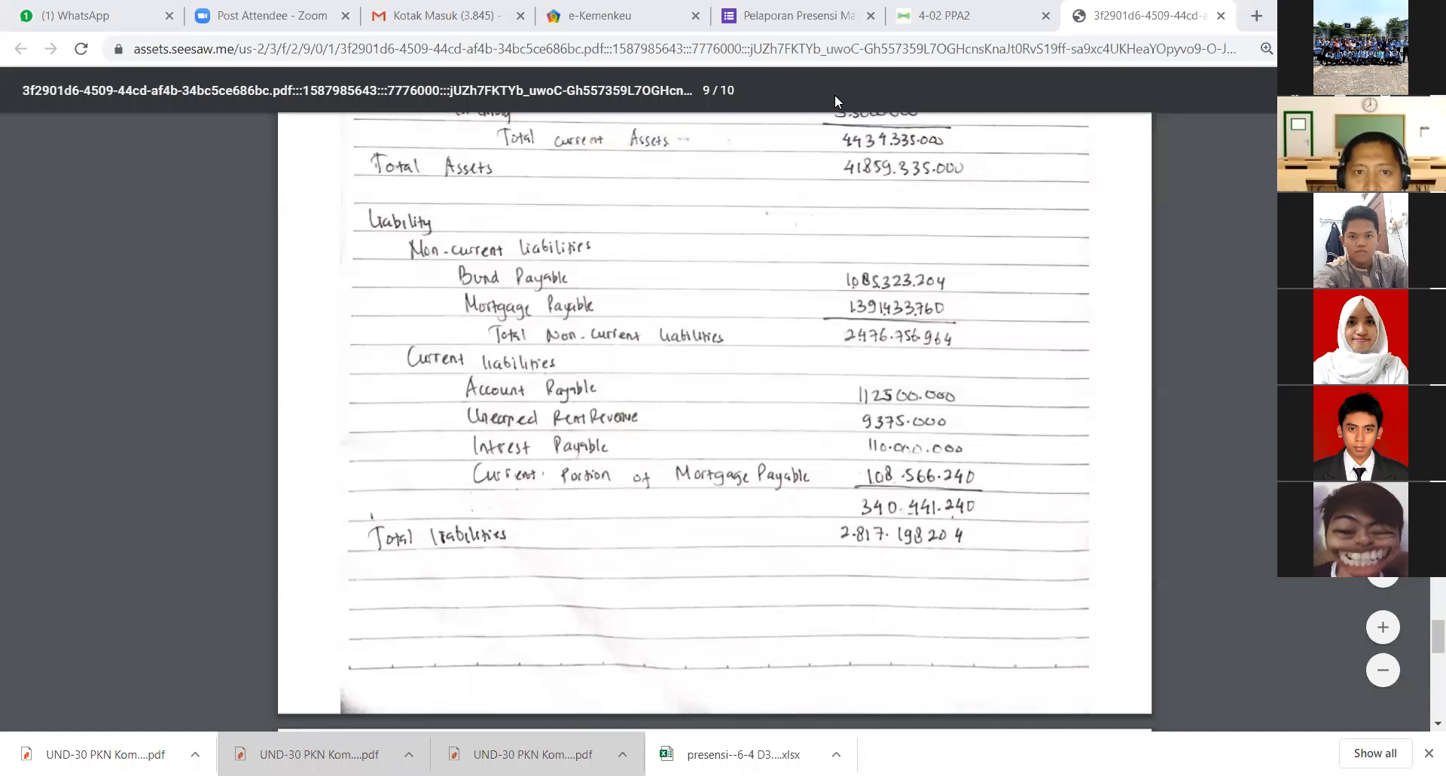
mouse_move(873, 460)
mouse_down()
mouse_move(861, 474)
mouse_move(955, 496)
mouse_move(1000, 475)
mouse_move(913, 458)
mouse_up()
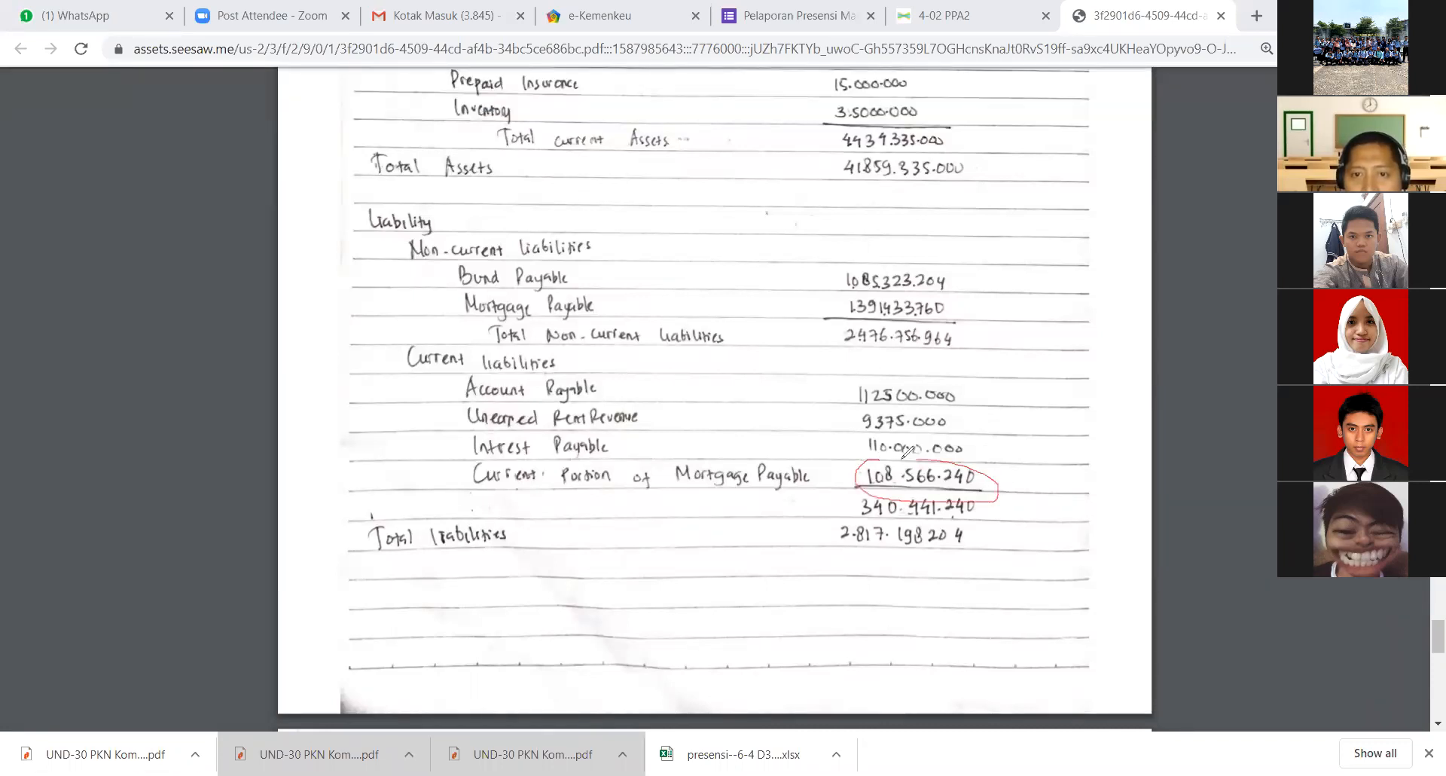
mouse_move(910, 294)
mouse_down()
mouse_move(854, 296)
mouse_move(866, 324)
mouse_move(966, 315)
mouse_move(961, 293)
mouse_move(917, 283)
mouse_move(993, 488)
mouse_up()
mouse_move(1078, 350)
mouse_down()
mouse_move(1078, 388)
mouse_move(1107, 376)
mouse_move(1106, 393)
mouse_move(1135, 352)
mouse_up()
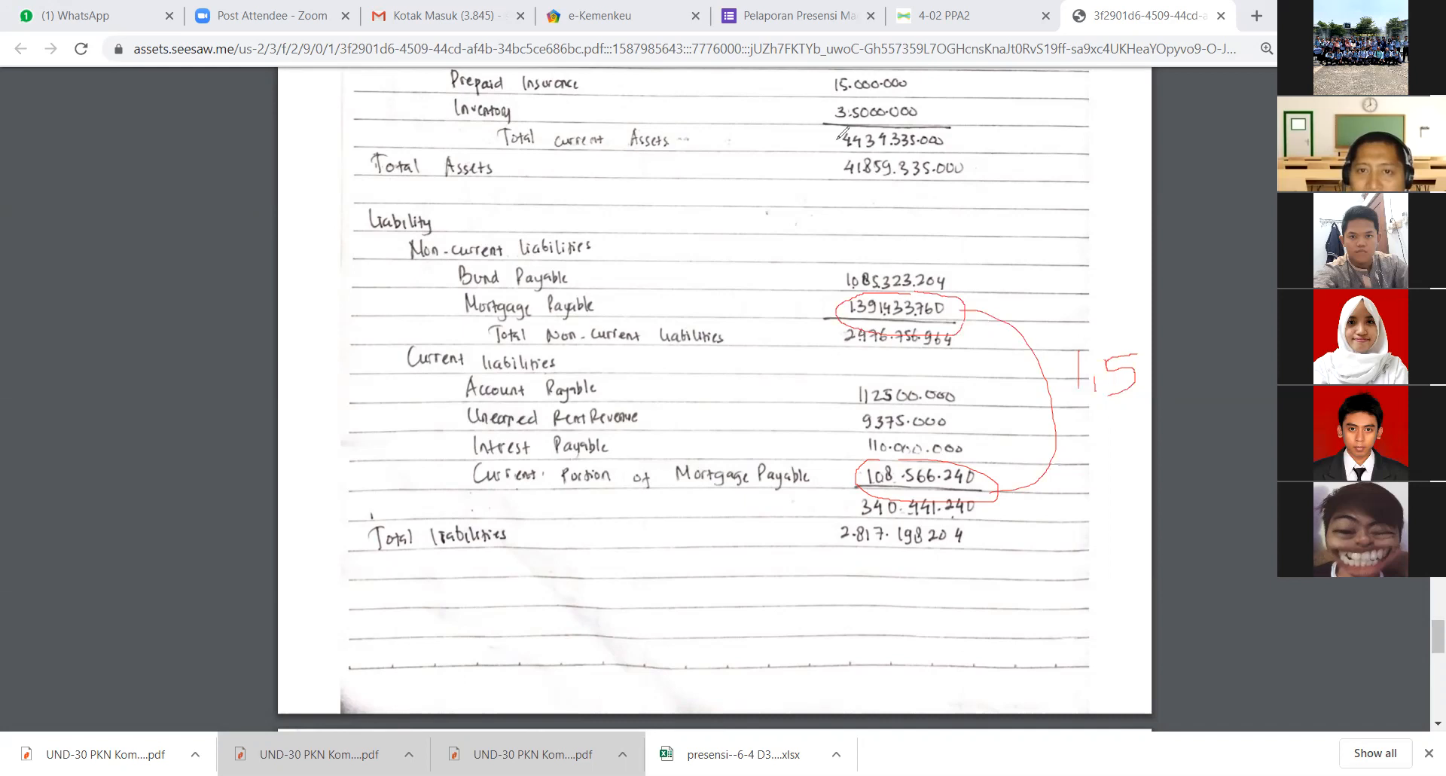
mouse_move(1020, 286)
mouse_down()
mouse_move(1046, 309)
mouse_move(1043, 366)
mouse_up()
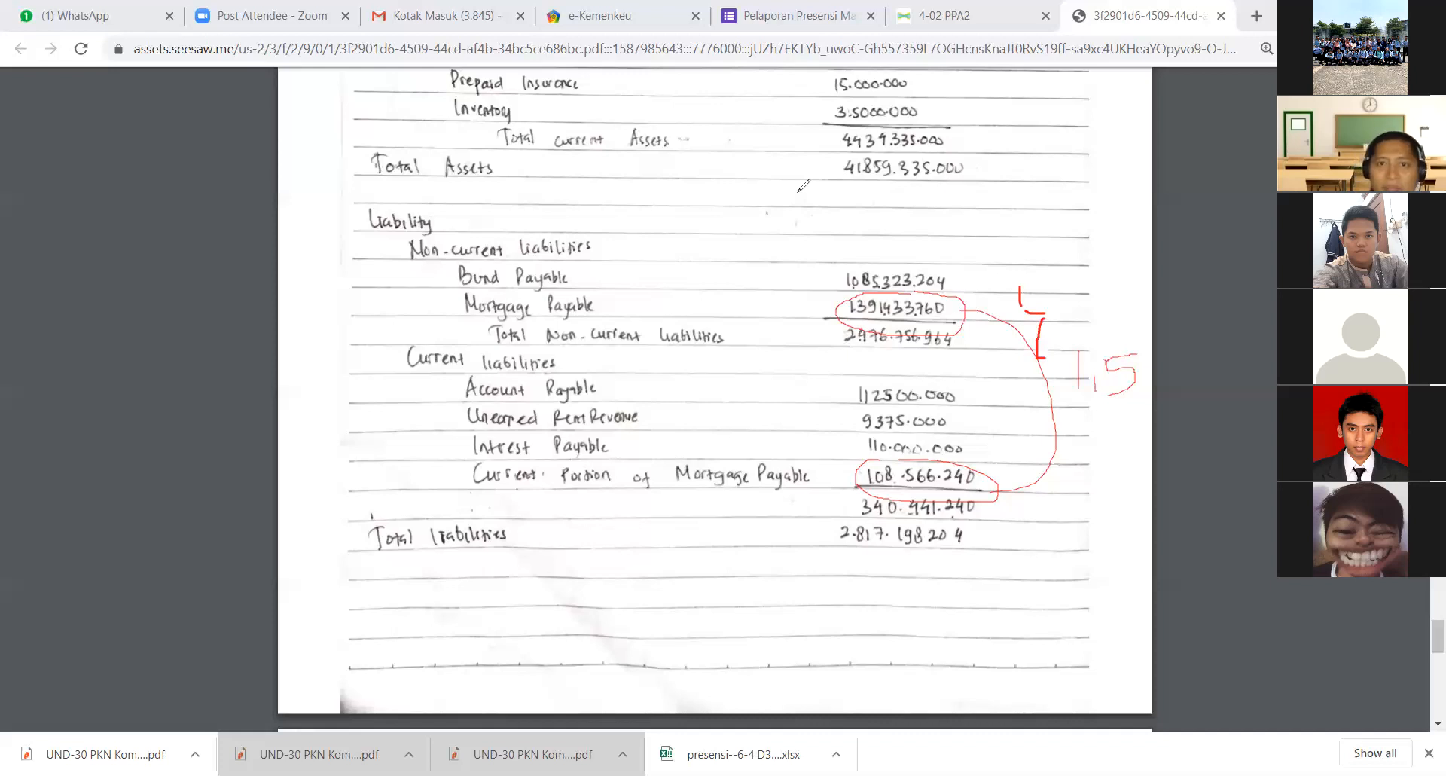
- Erase the red marks around the mortgage payable amounts and go on to the Equity section of the answer PDF
mouse_move(852, 400)
mouse_down()
mouse_move(1103, 272)
mouse_move(1068, 313)
mouse_move(1033, 298)
mouse_up()
mouse_move(1133, 374)
mouse_down()
mouse_move(1101, 326)
mouse_move(950, 509)
mouse_move(839, 470)
mouse_up()
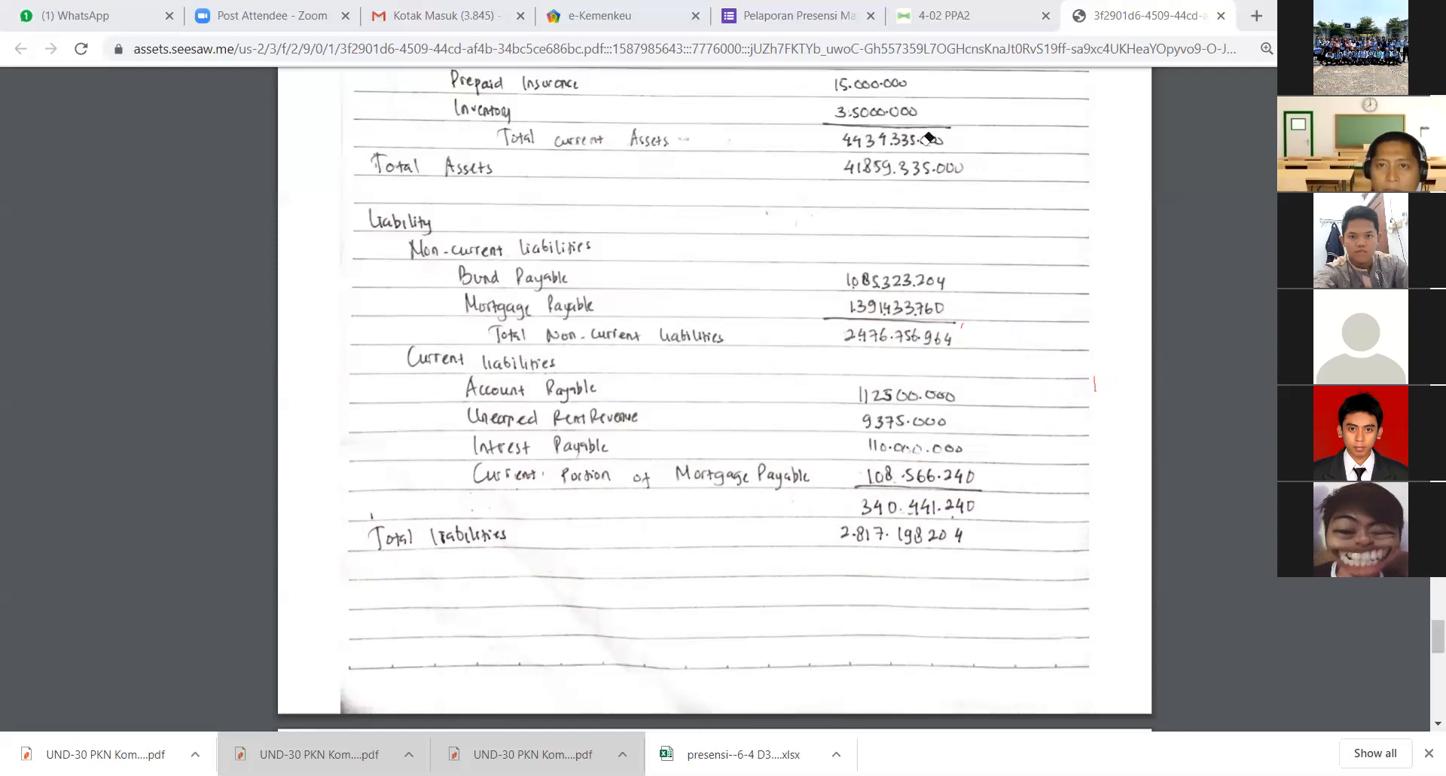
scroll(738, 384, down, 5)
scroll(688, 430, down, 4)
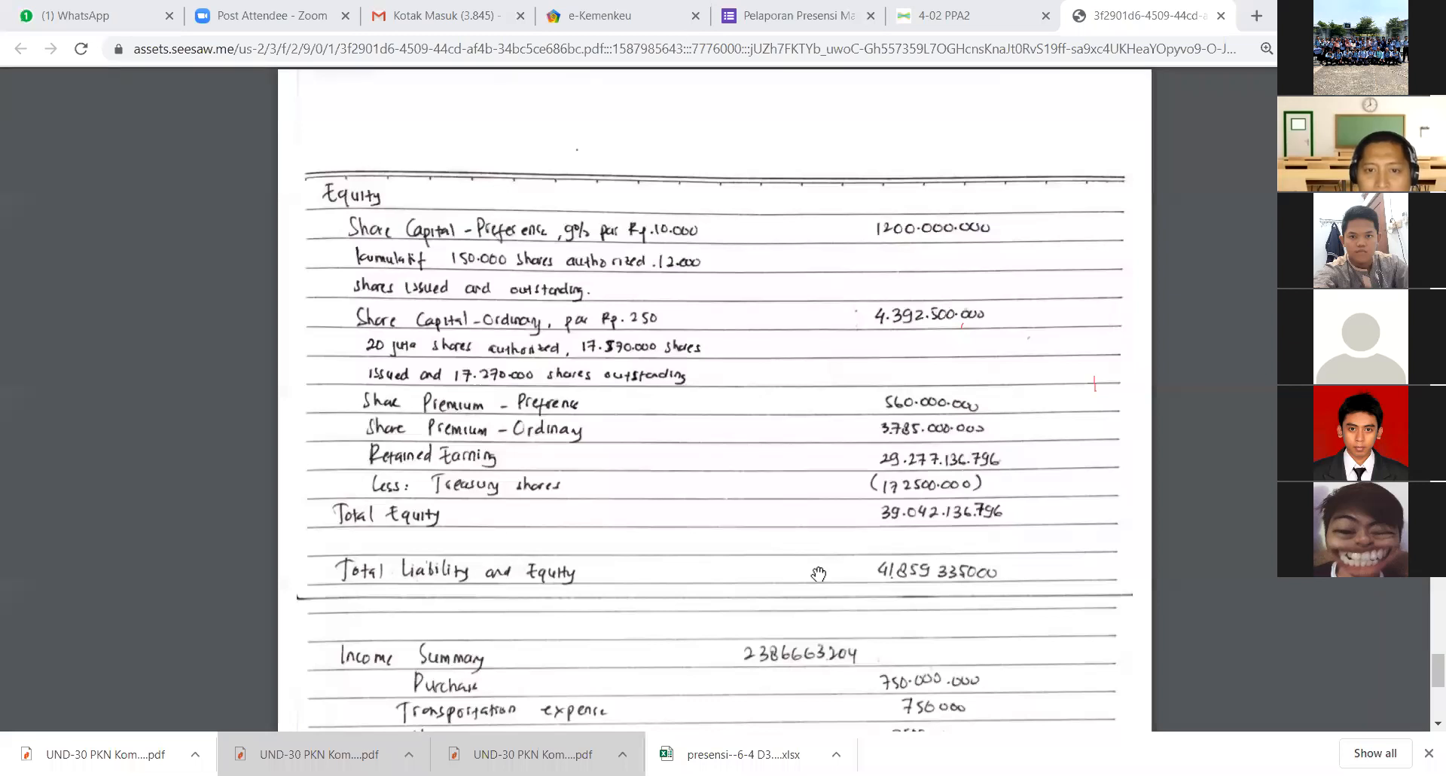
- Switch to the exam PDF in Nitro Pro and review the 2018 share and dividend transactions and the share capital accounts in the trial balance
key(alt+Tab)
scroll(814, 569, down, 3)
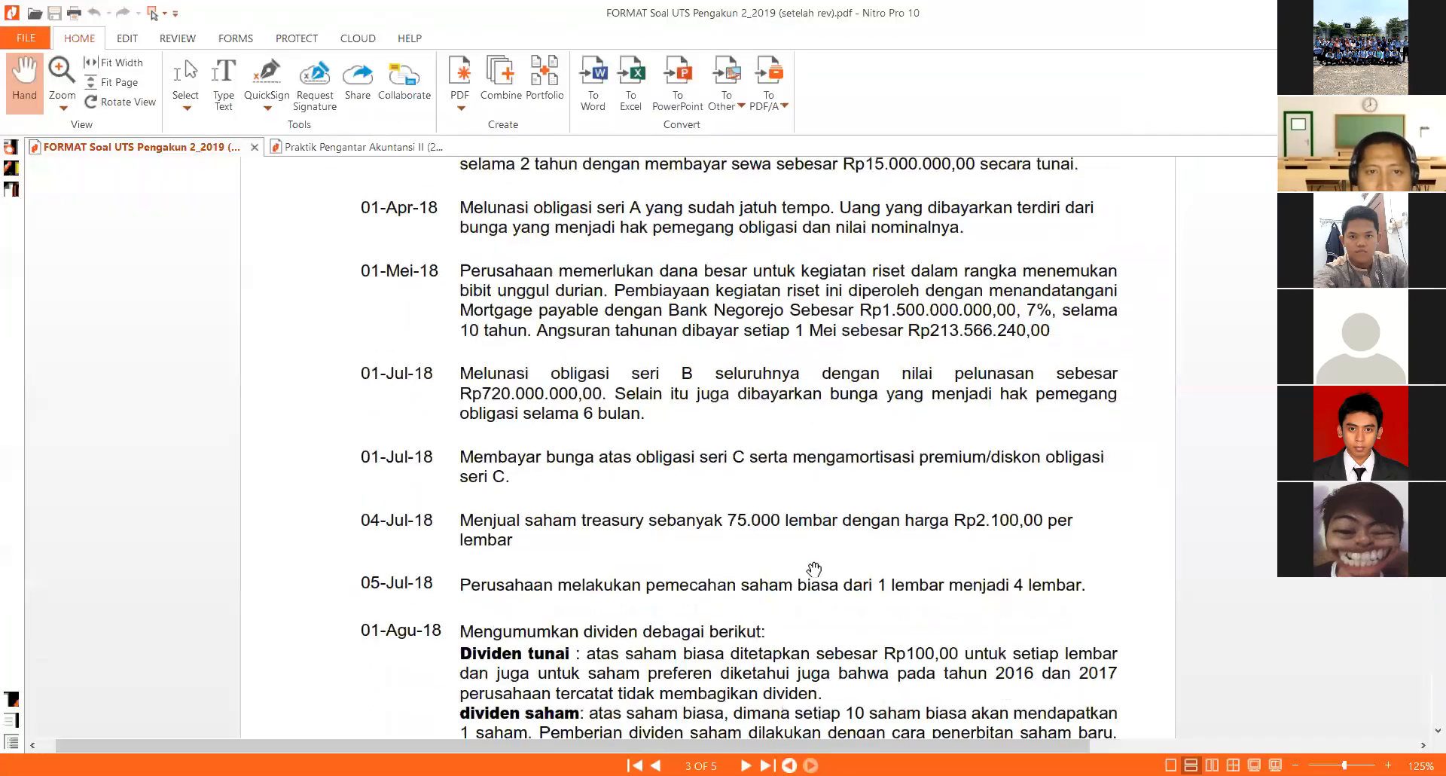
scroll(576, 377, down, 2)
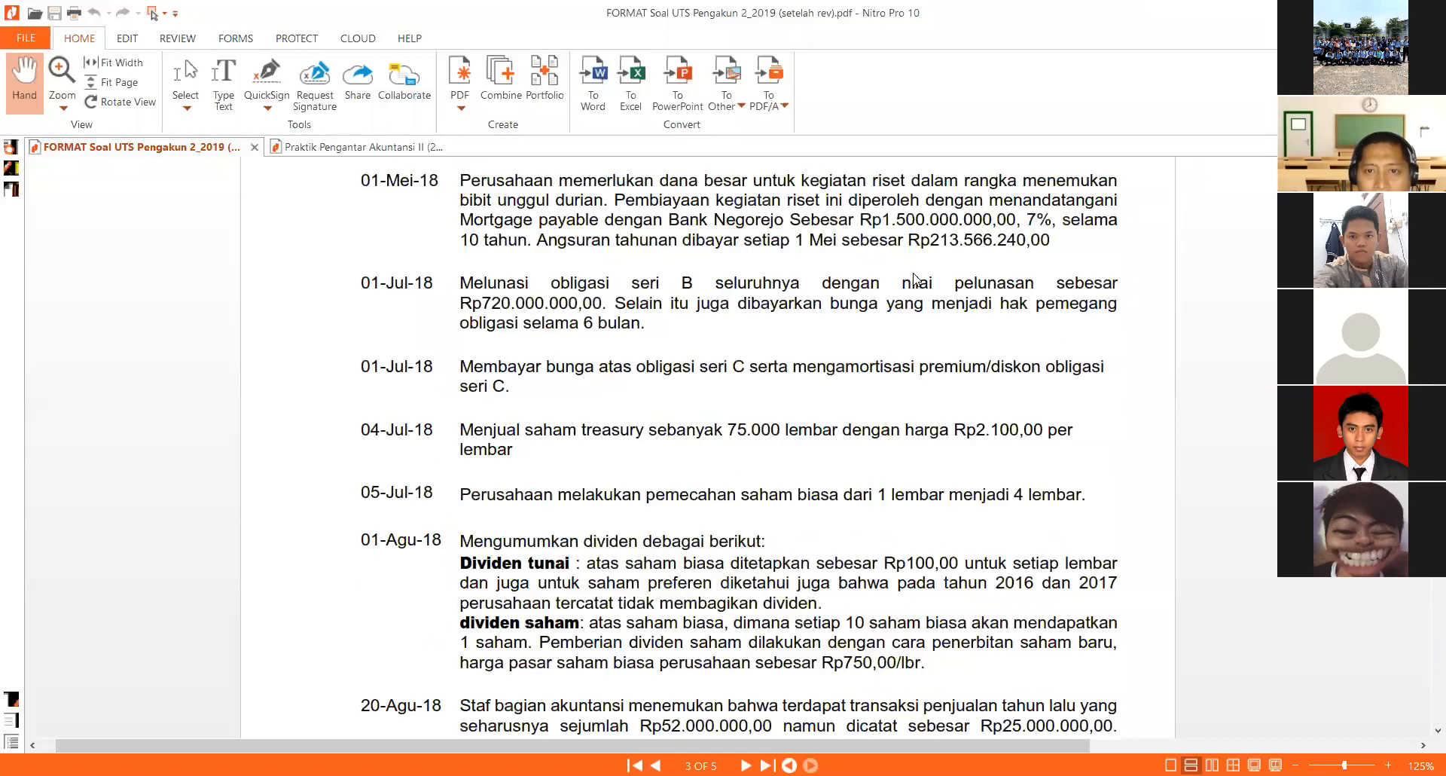
scroll(891, 380, down, 3)
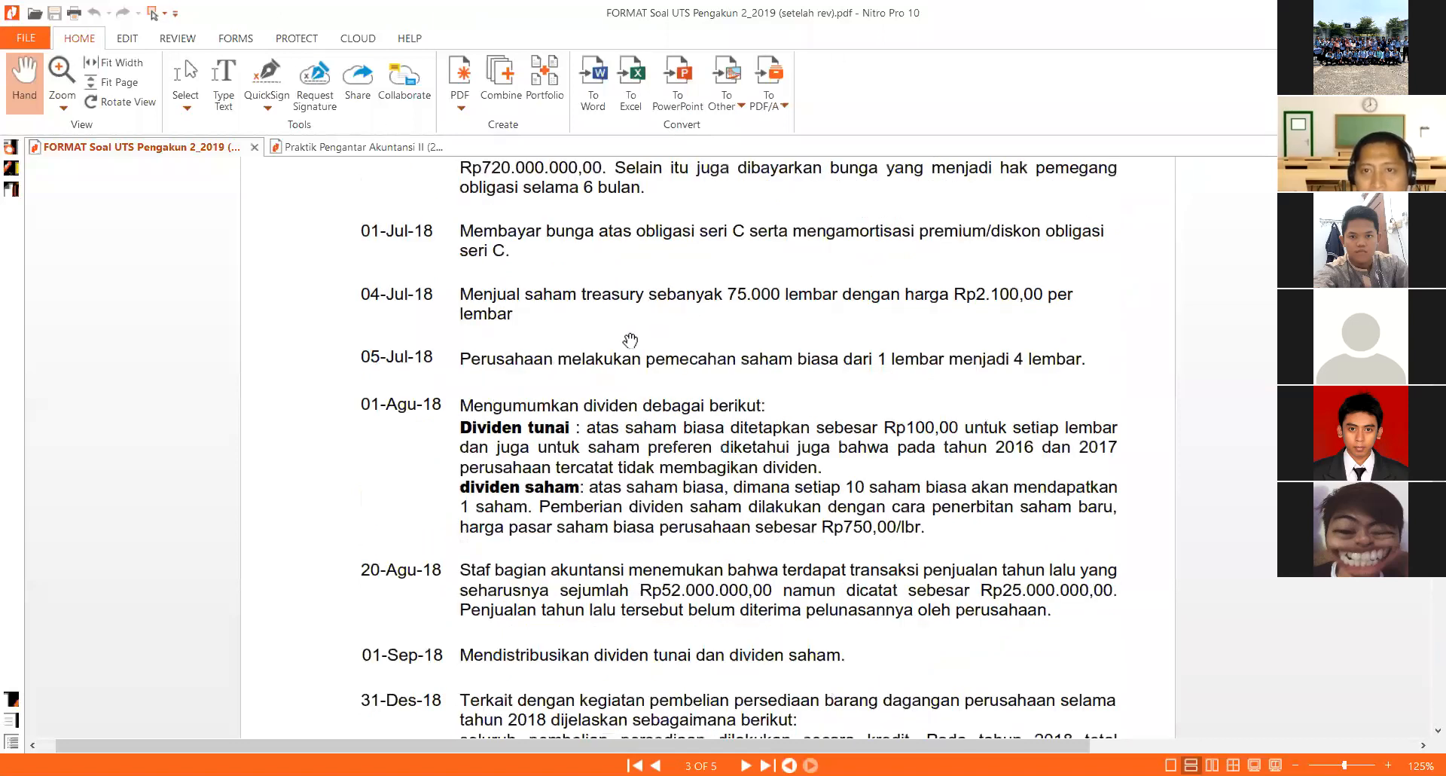
scroll(498, 343, up, 15)
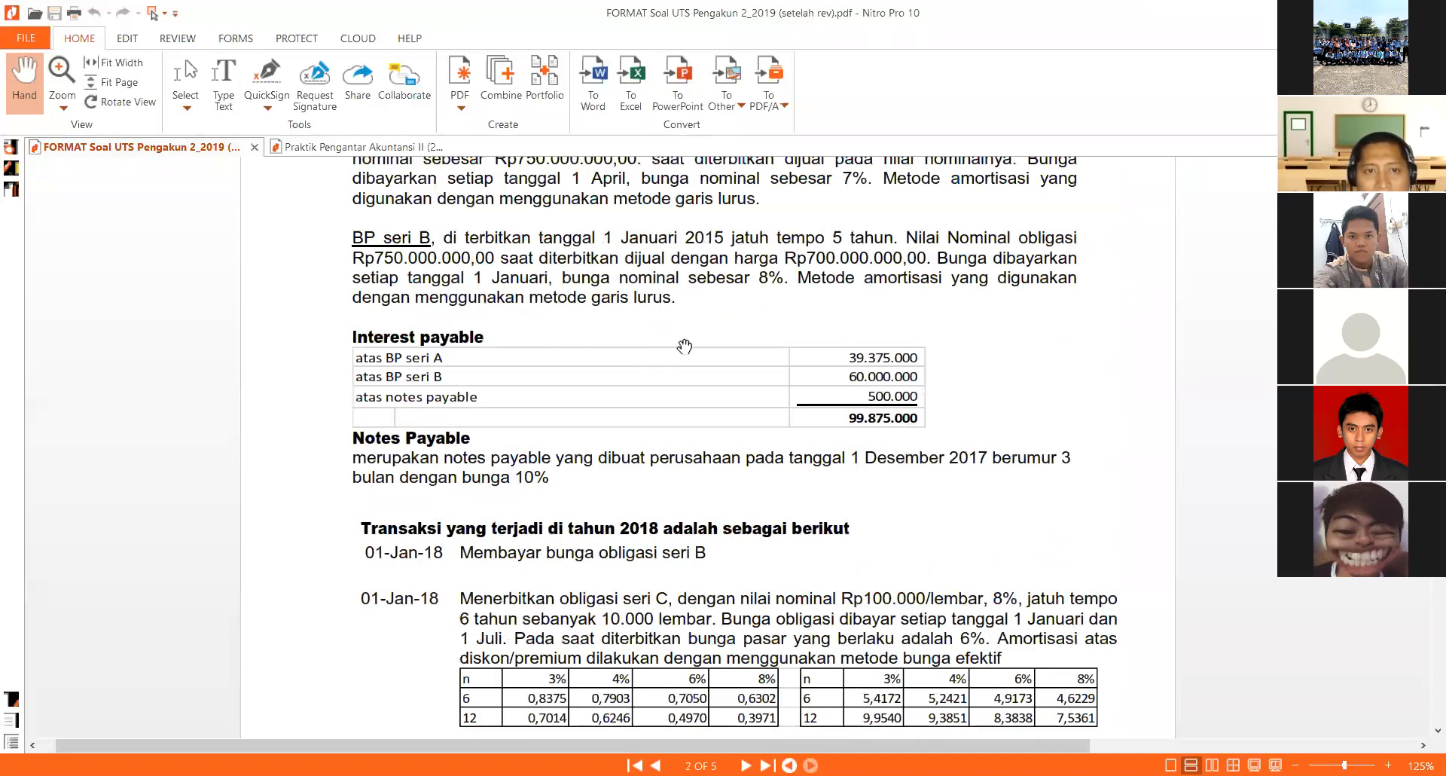
scroll(684, 346, up, 12)
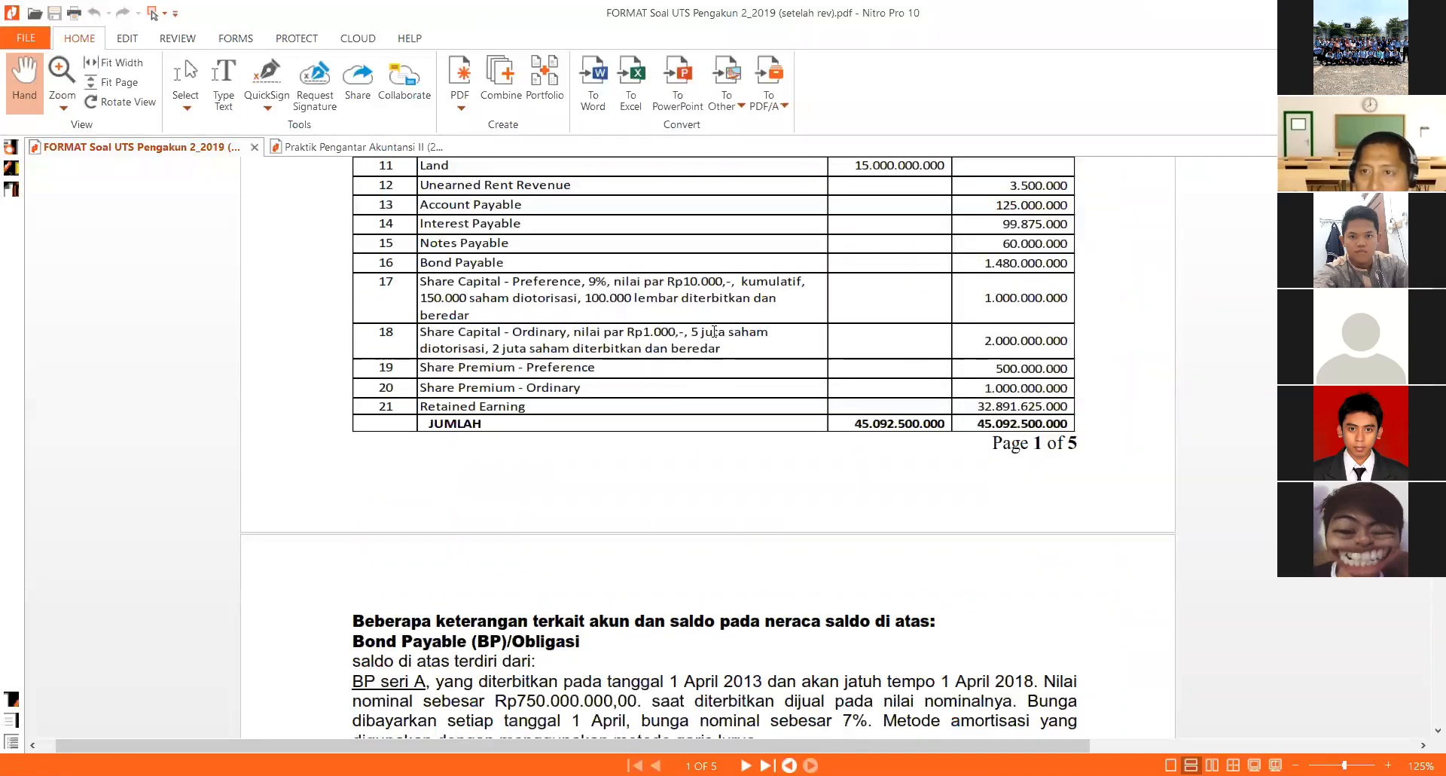
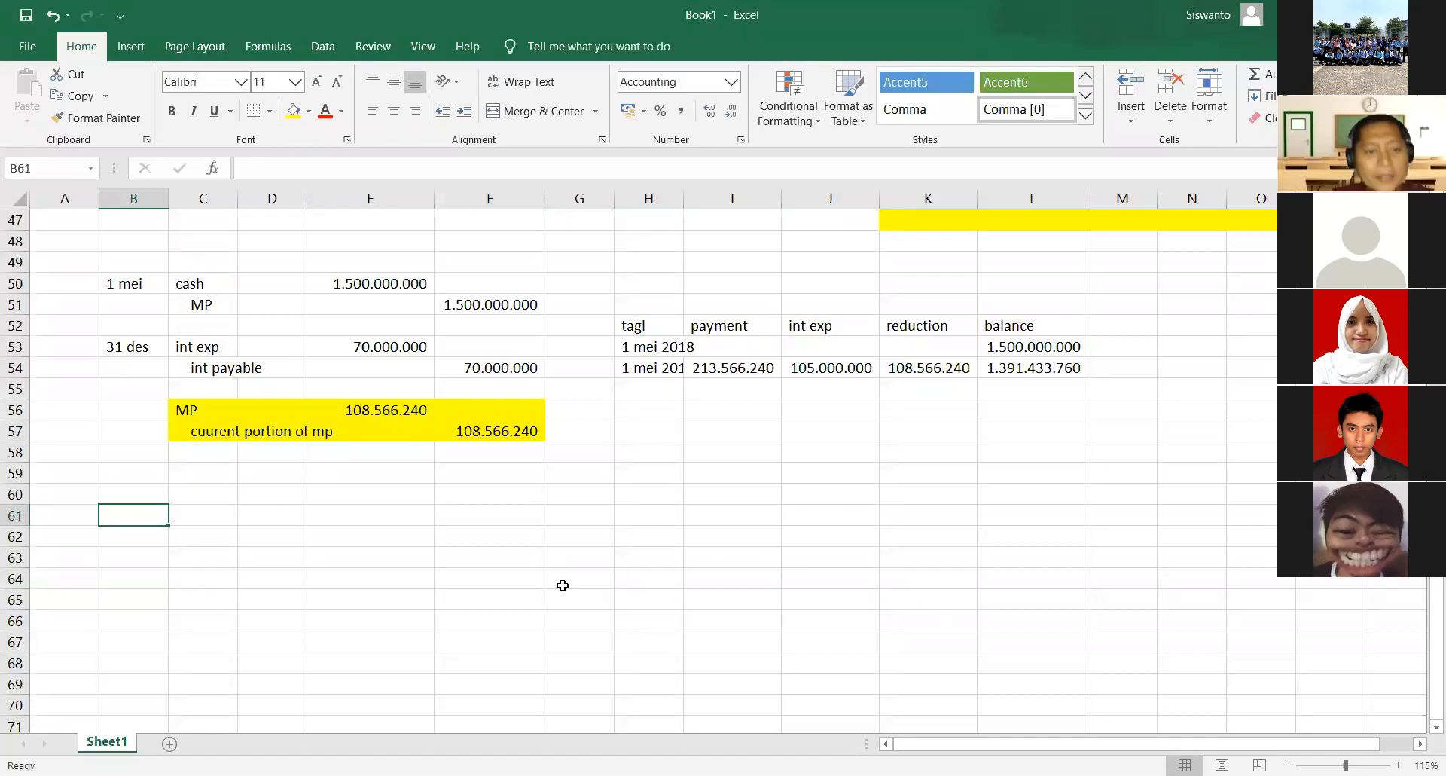
- Start a journal entry in row 61 dated 1 feb 2018, with TS as the debit account and indented cash as the credit account below
text(1 feb 2018)
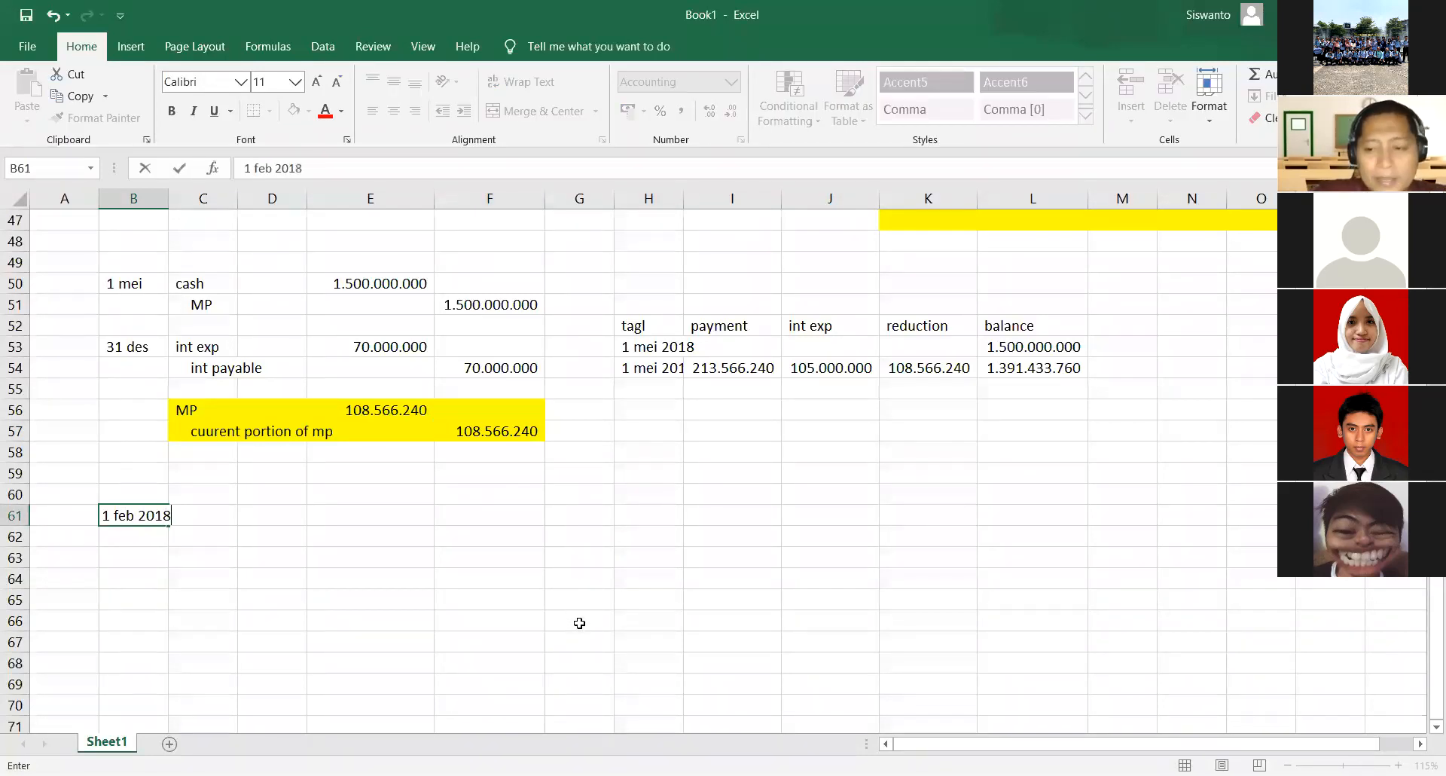
key(Tab)
key(Tab)
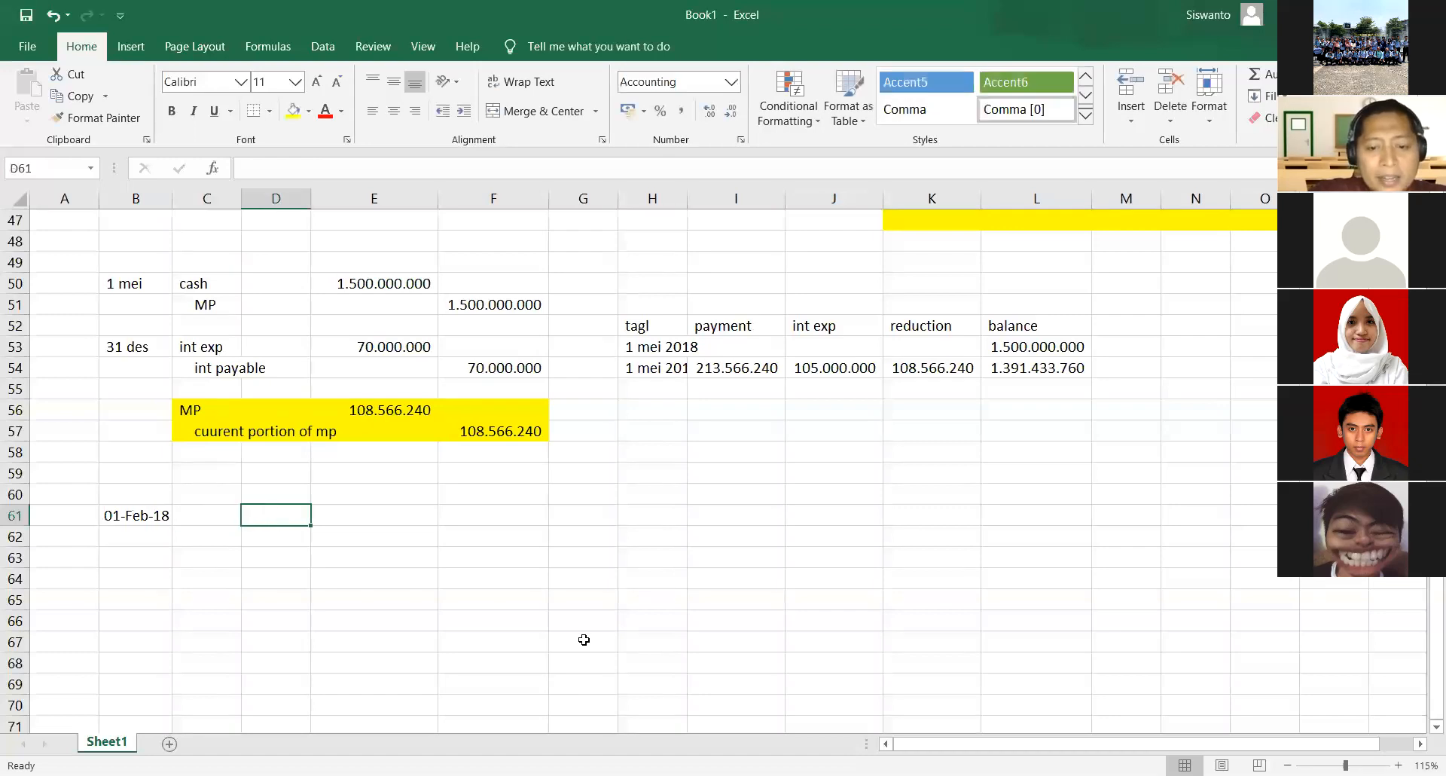
key(Left)
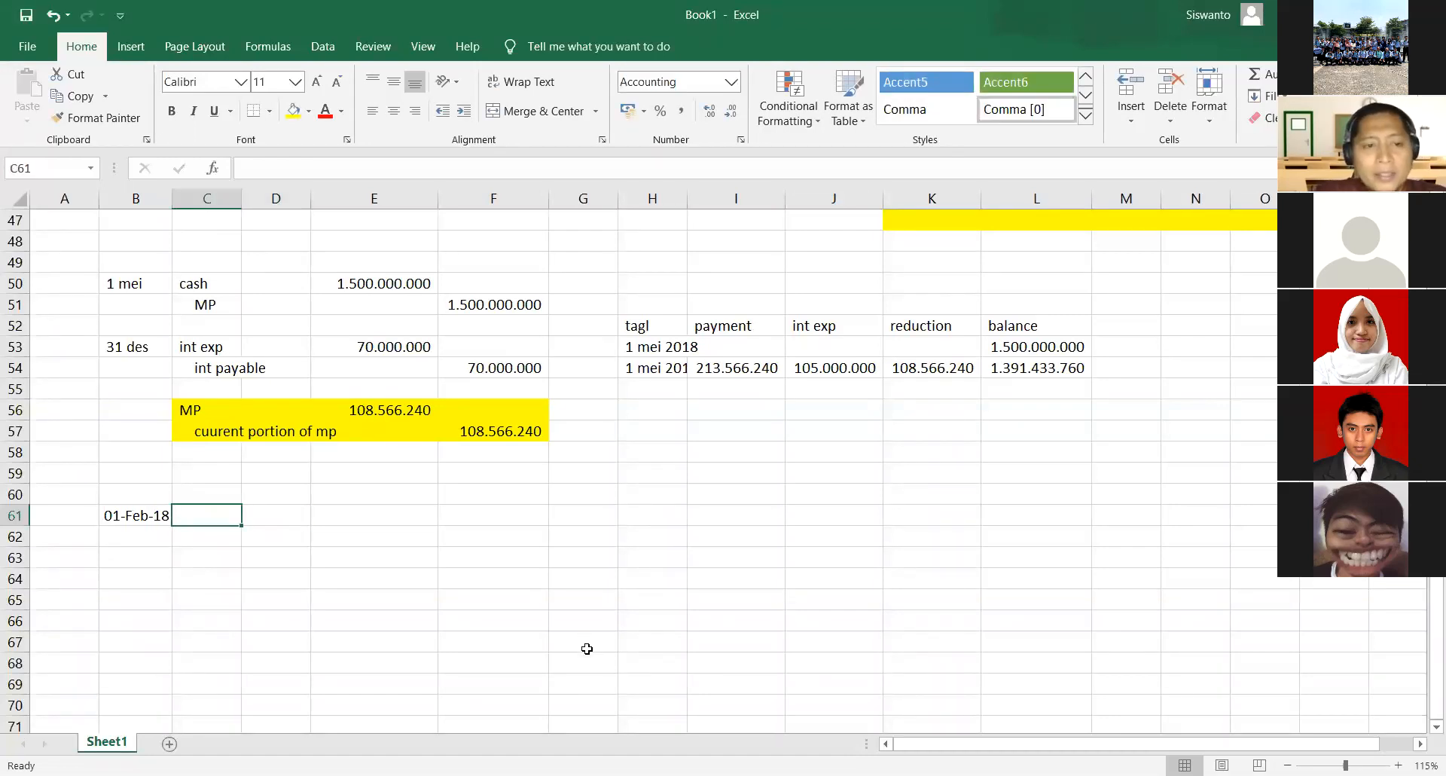
text(TS)
key(Return)
text(cas)
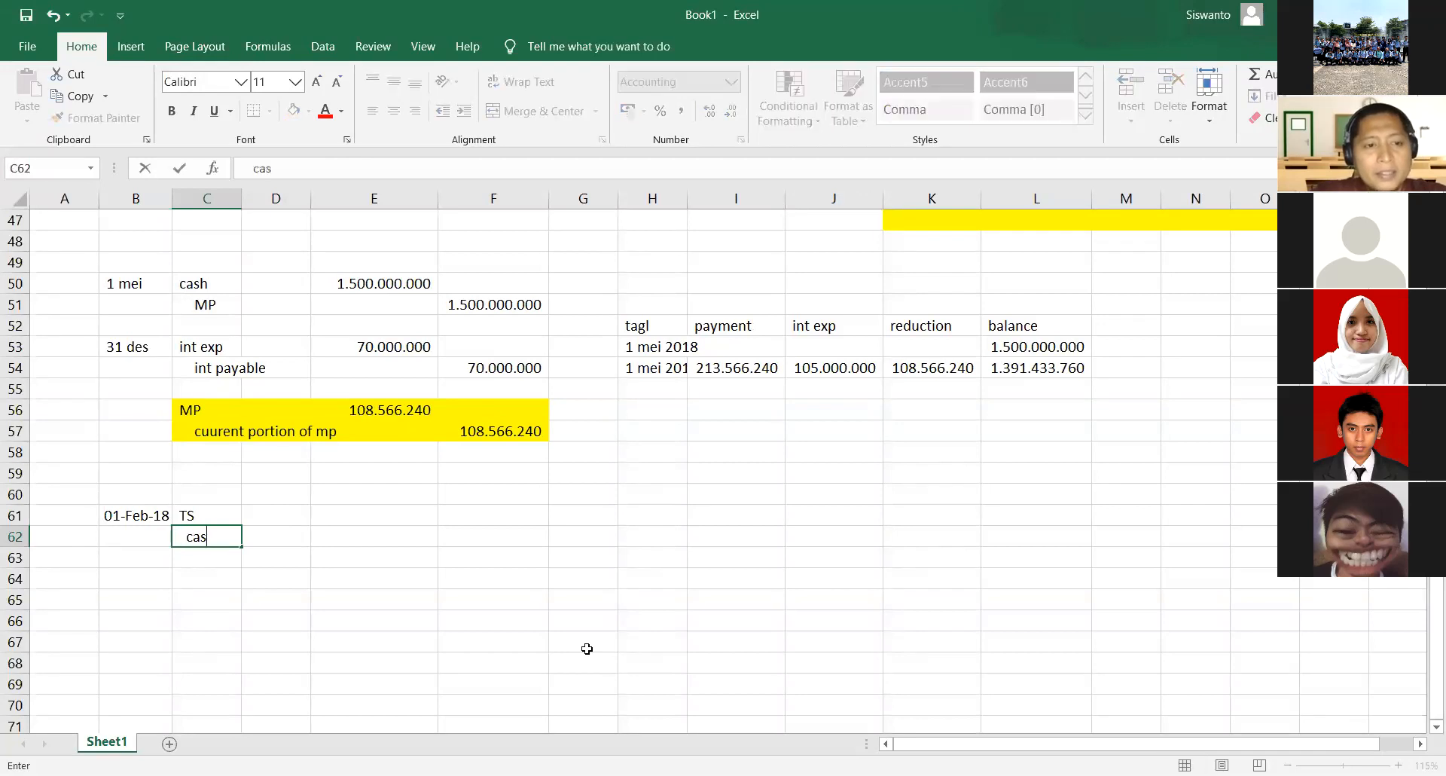
text(h)
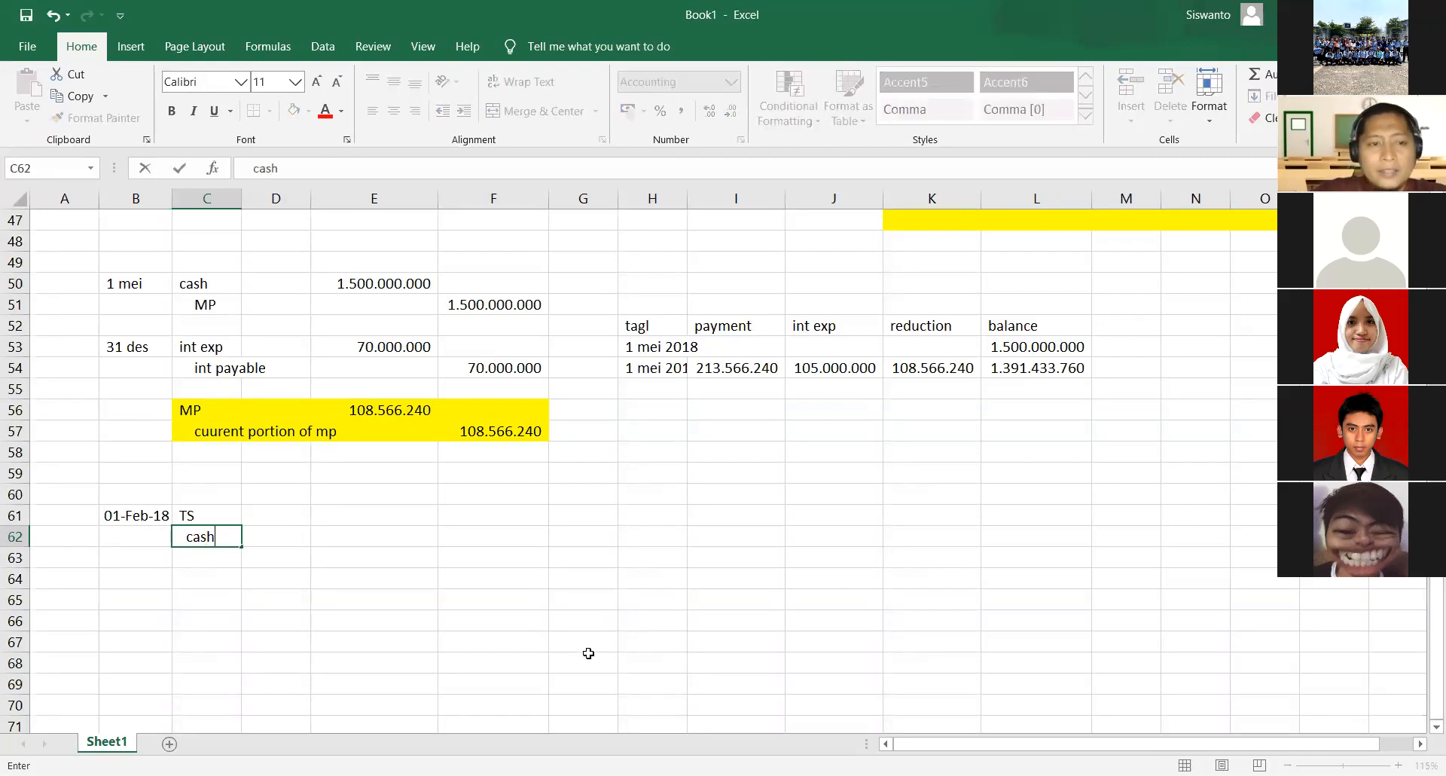
- Enter the TS debit in E61 as 200000*2300 and set the cash credit in F62 equal to E61
key(Up)
key(Right)
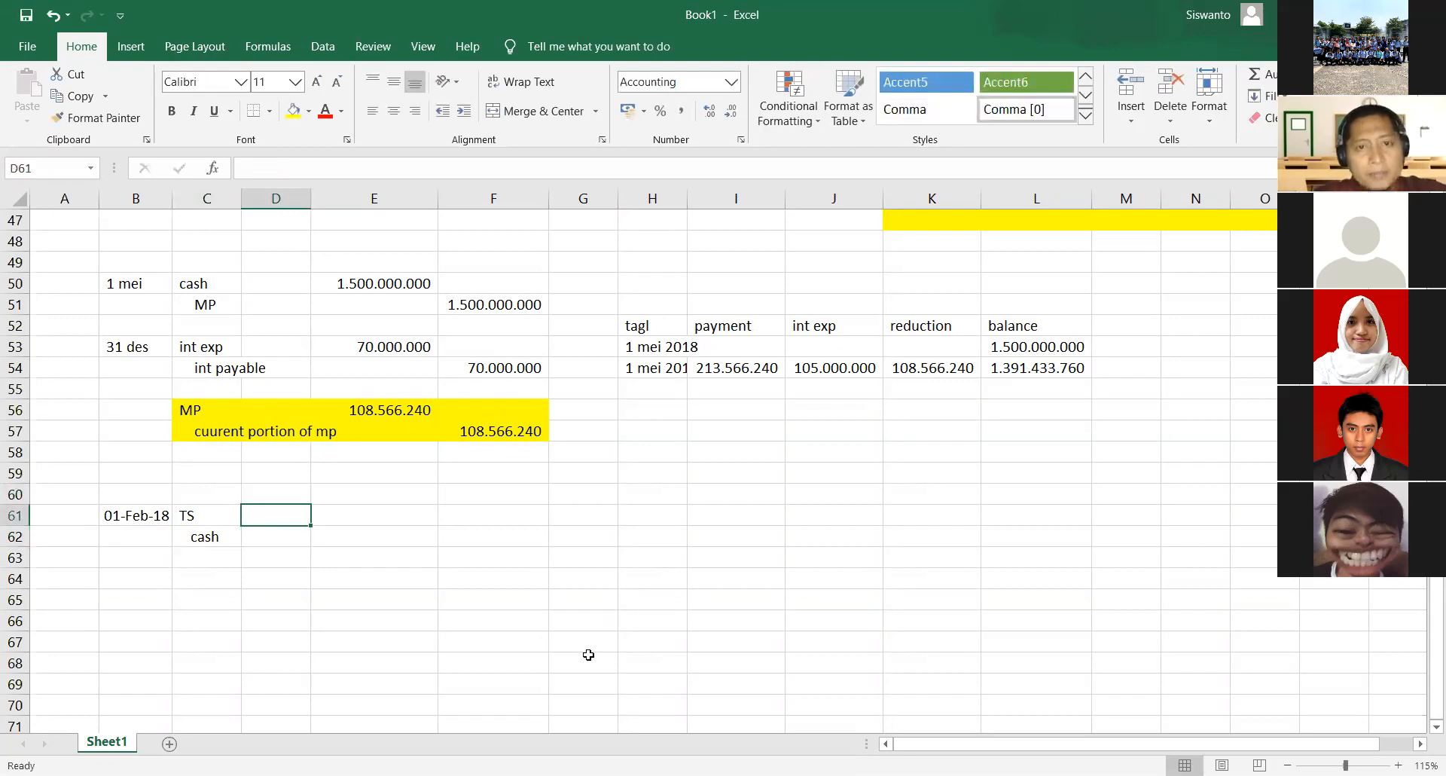
key(alt+Tab)
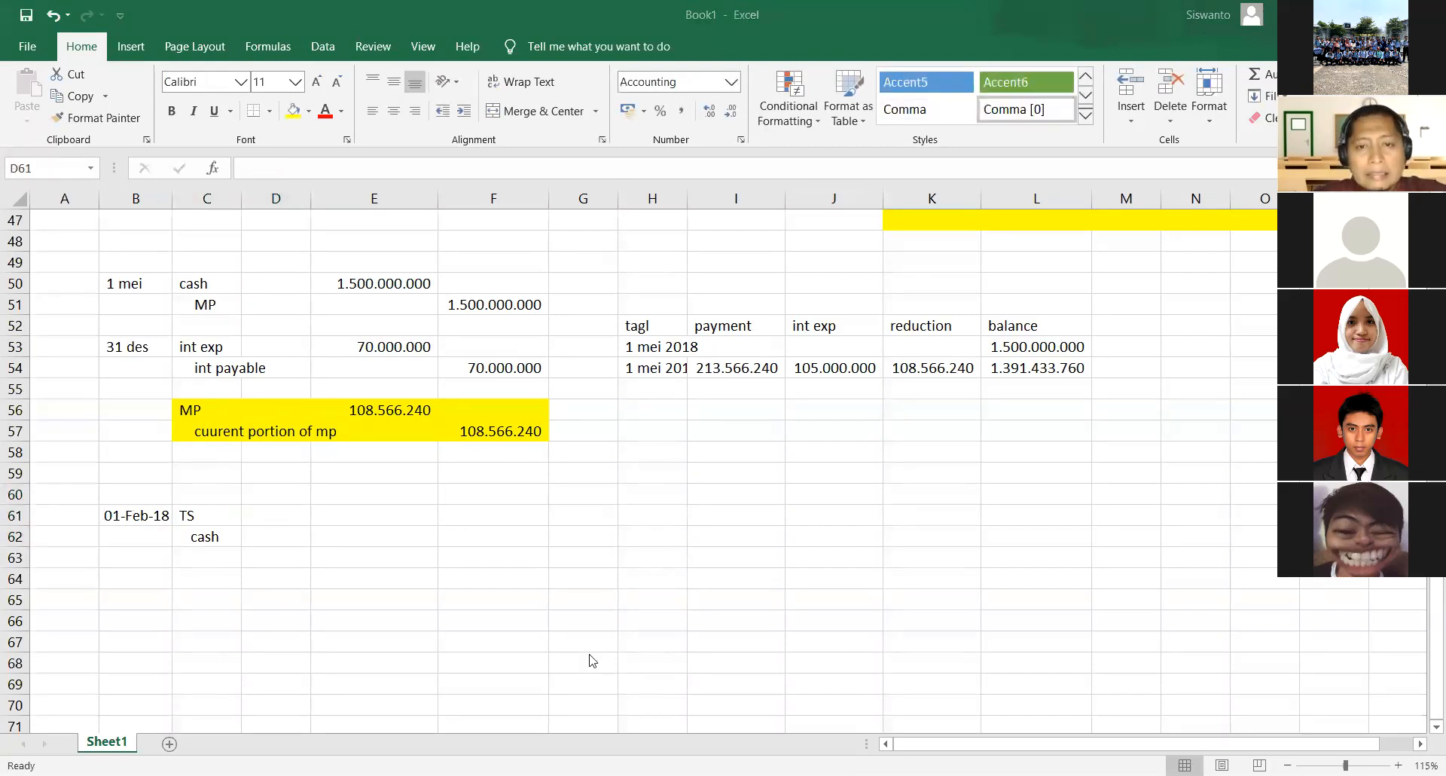
key(alt+Tab)
key(Right)
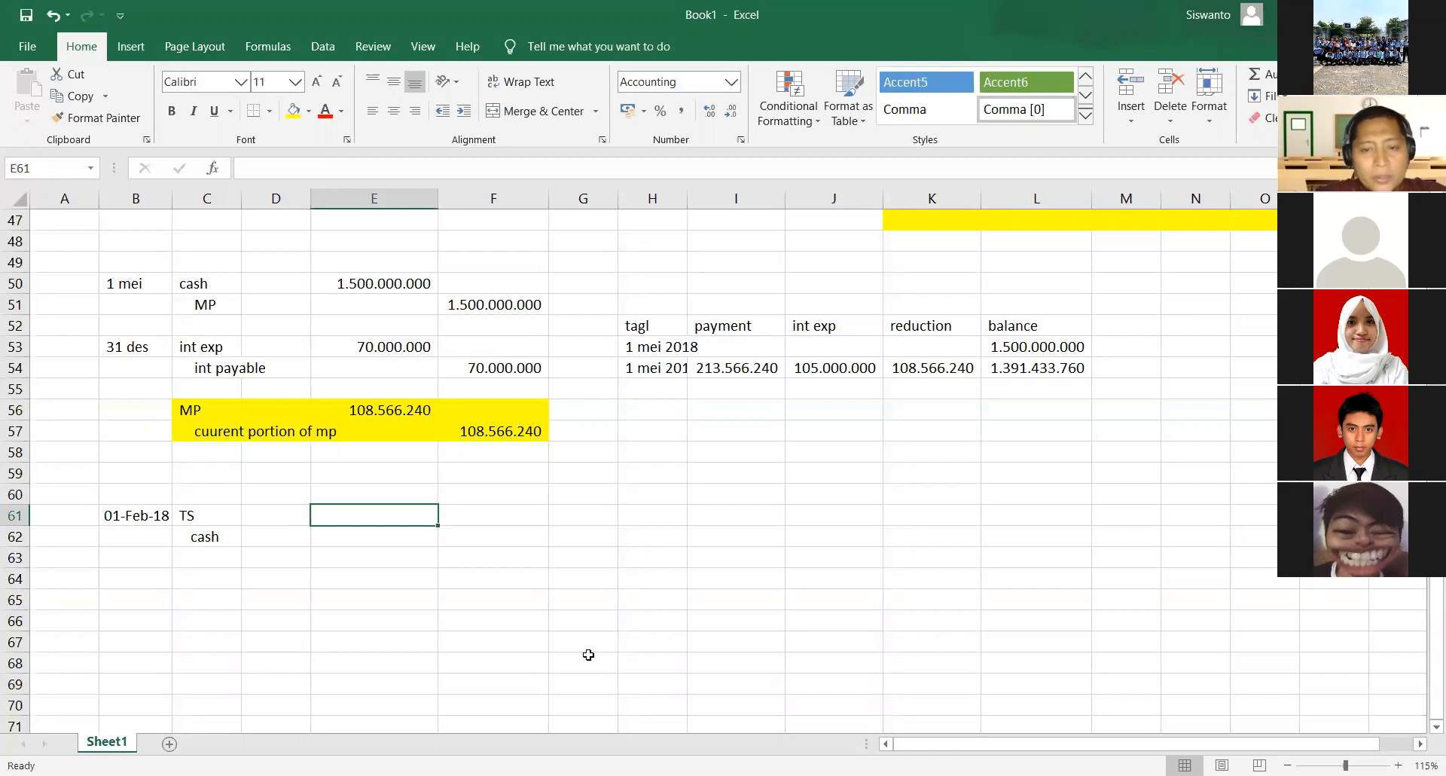
text(=200000)
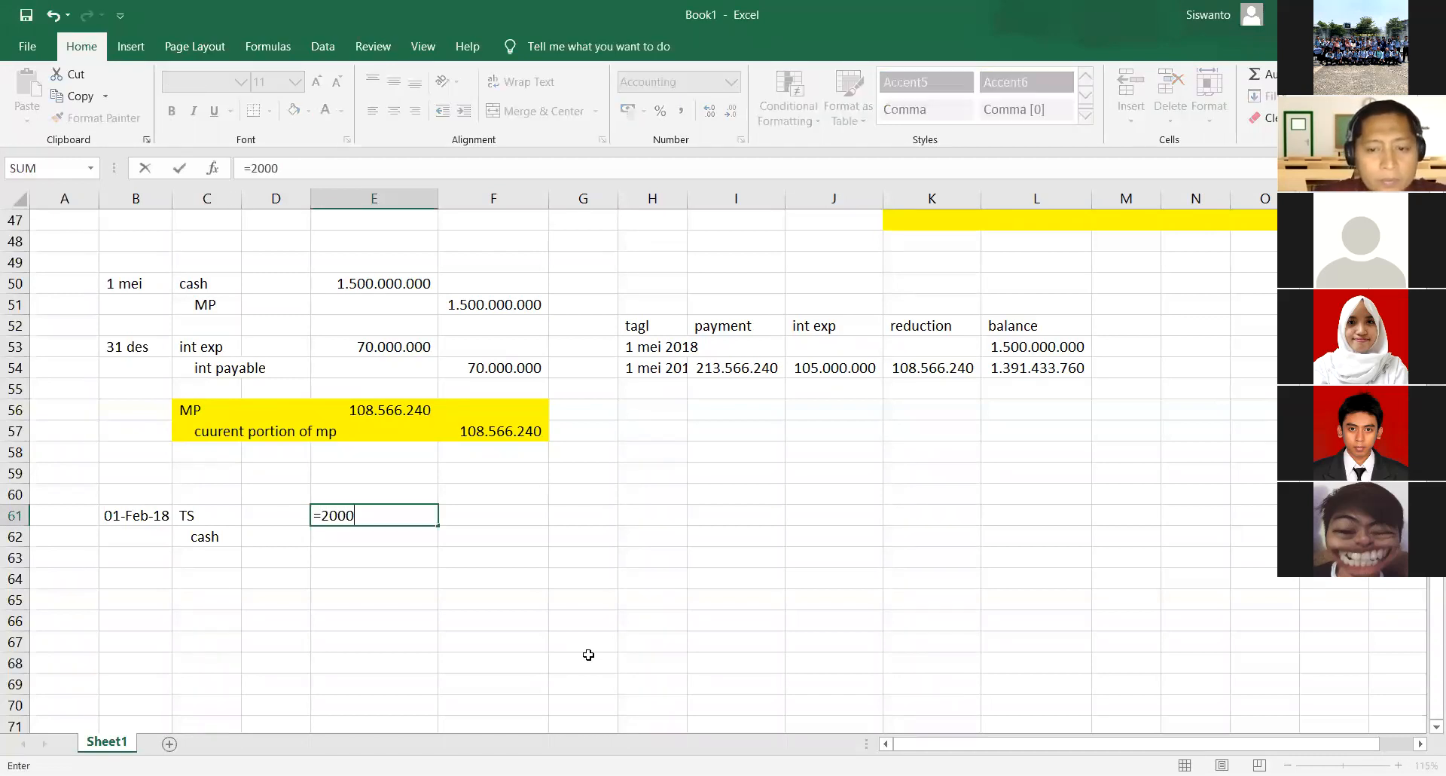
text(*2300)
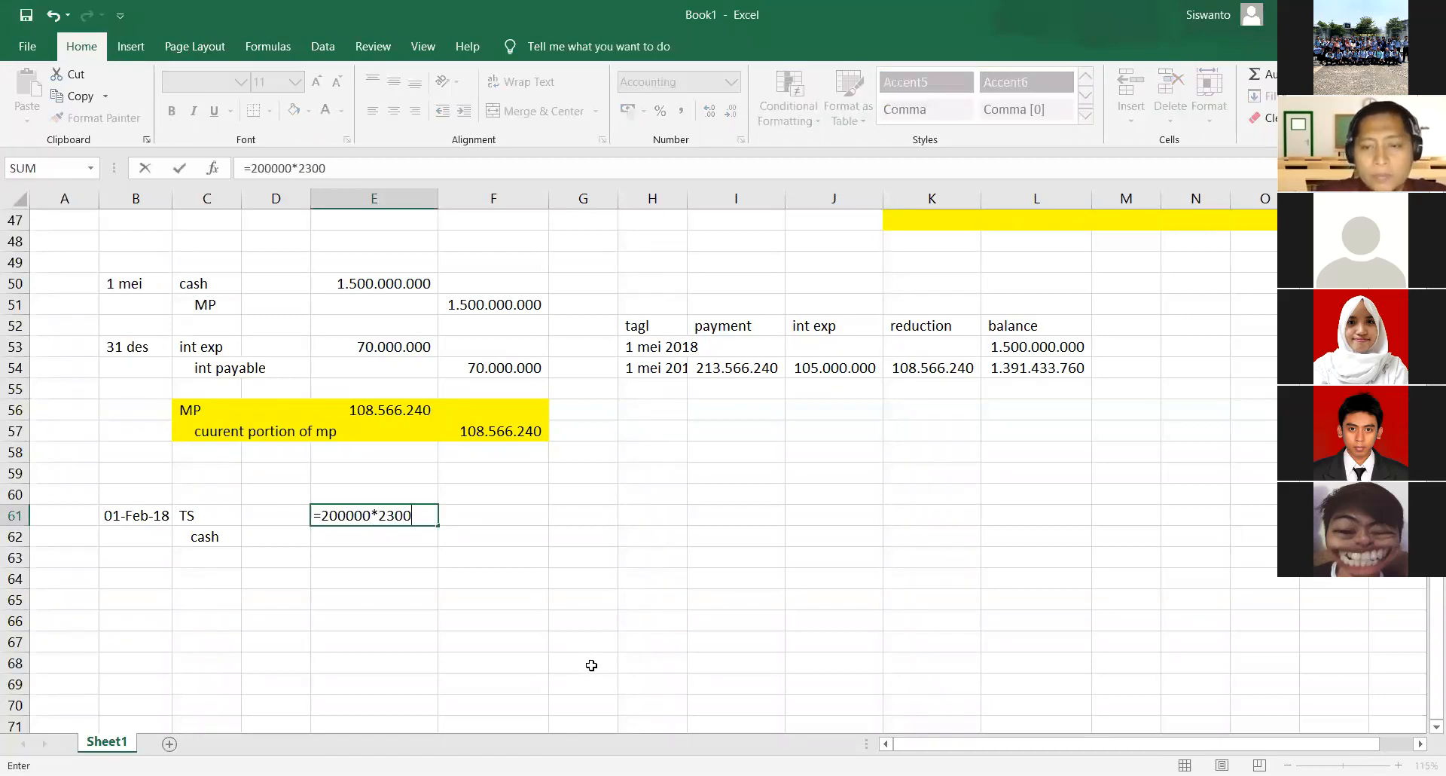
key(Return)
key(Right)
text(=e61)
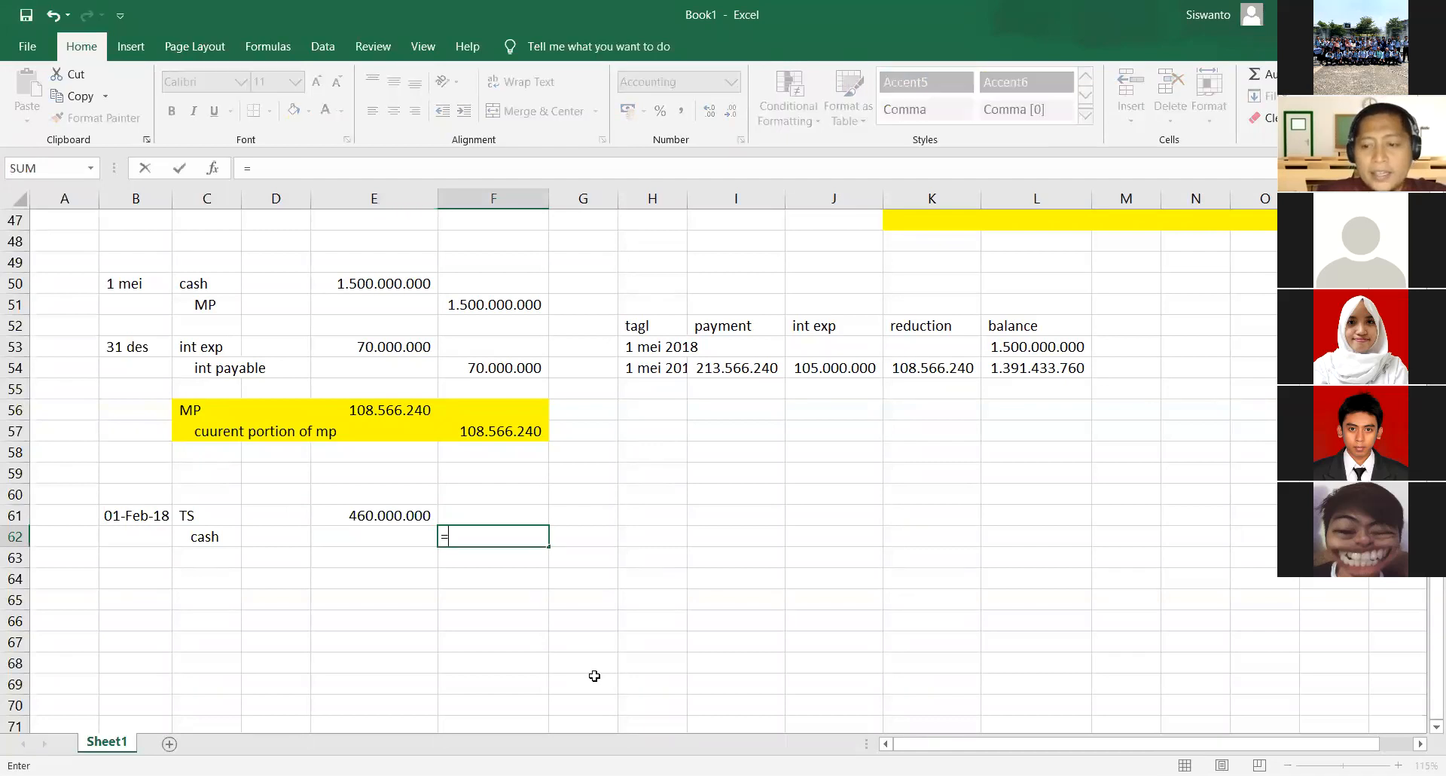
key(Return)
- Start a treasury share note beside the entry, with the label TS in H61 and the quantity 200000 in I61
key(Right)
key(Up)
key(Up)
key(Right)
text(TS)
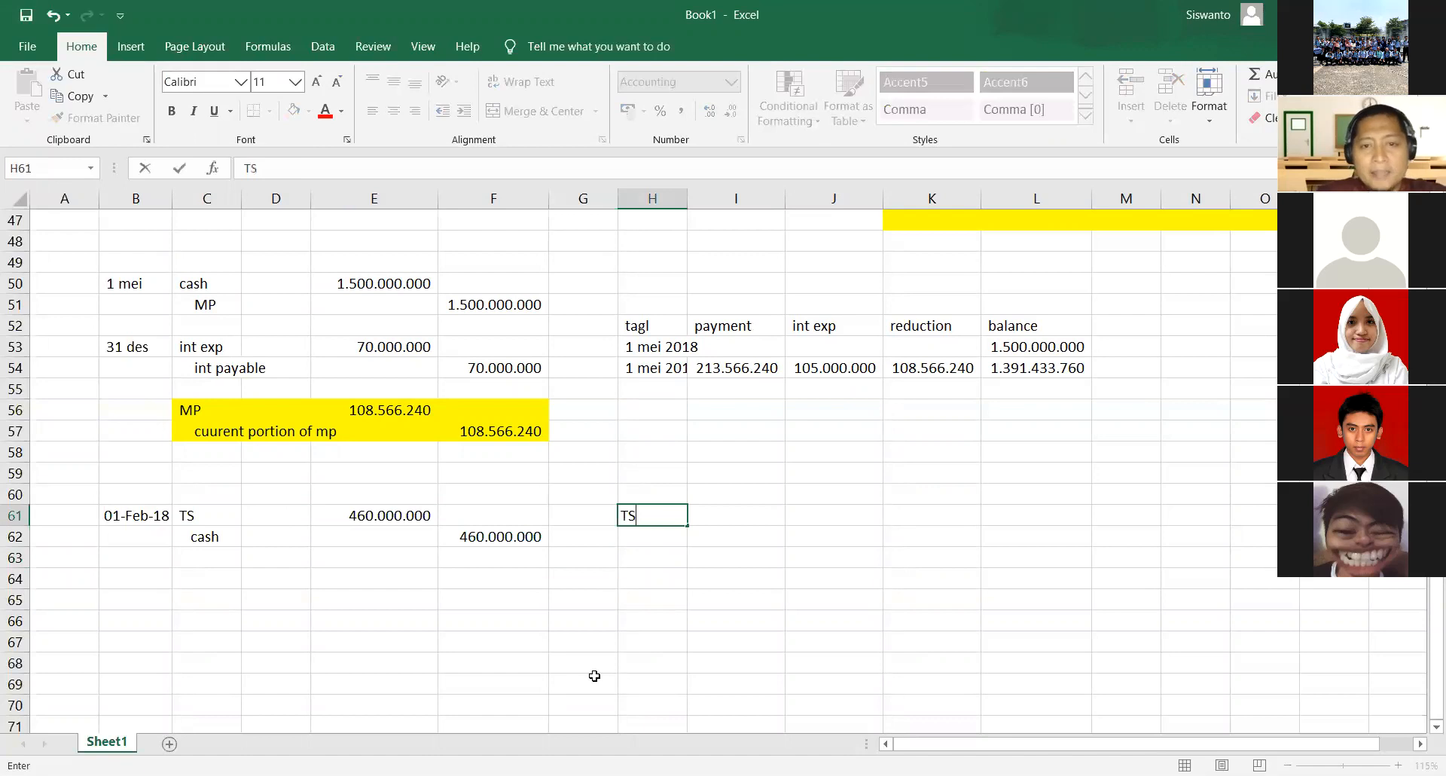
key(Right)
text(200000)
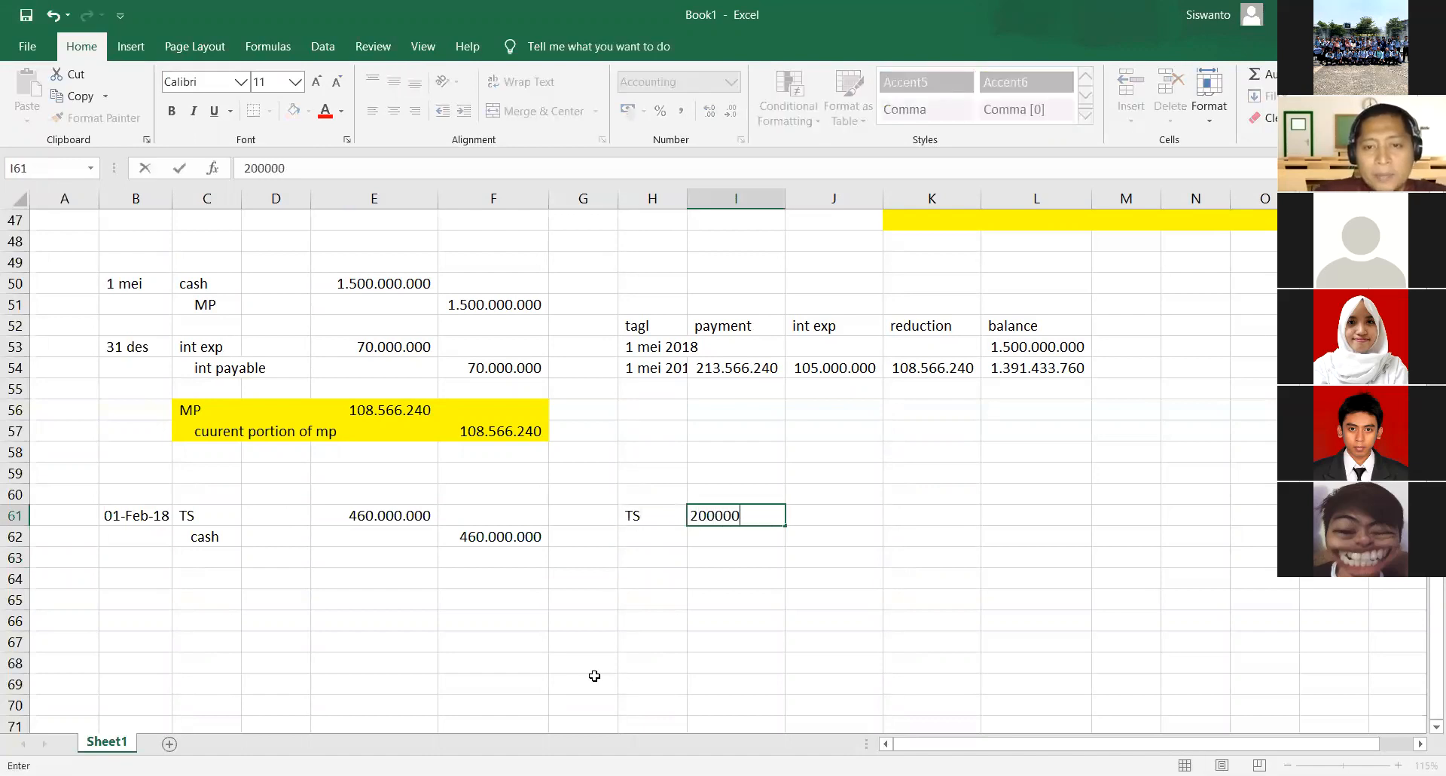
key(Return)
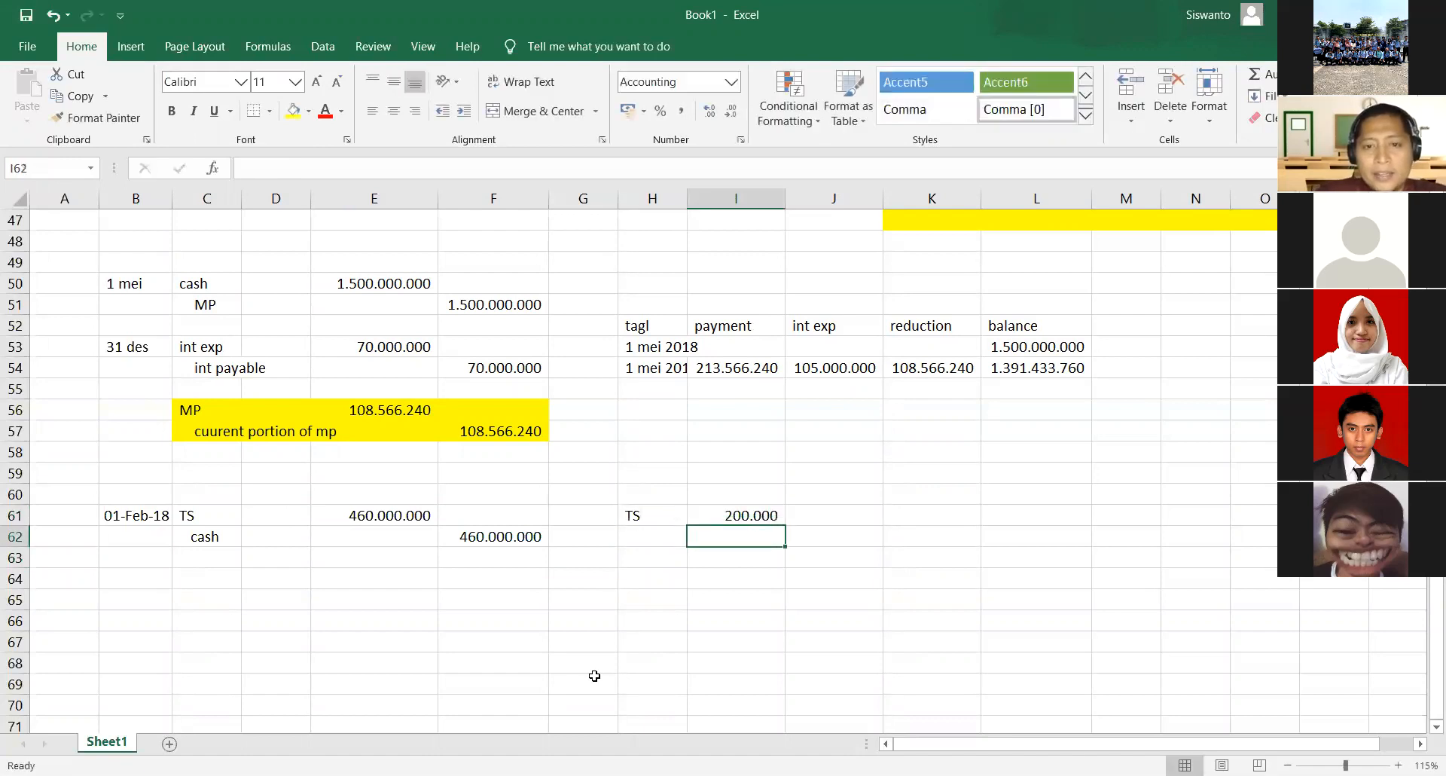
- Add the label cost in H62 and the price 2300 in I62 under the TS quantity
key(Left)
text(cost)
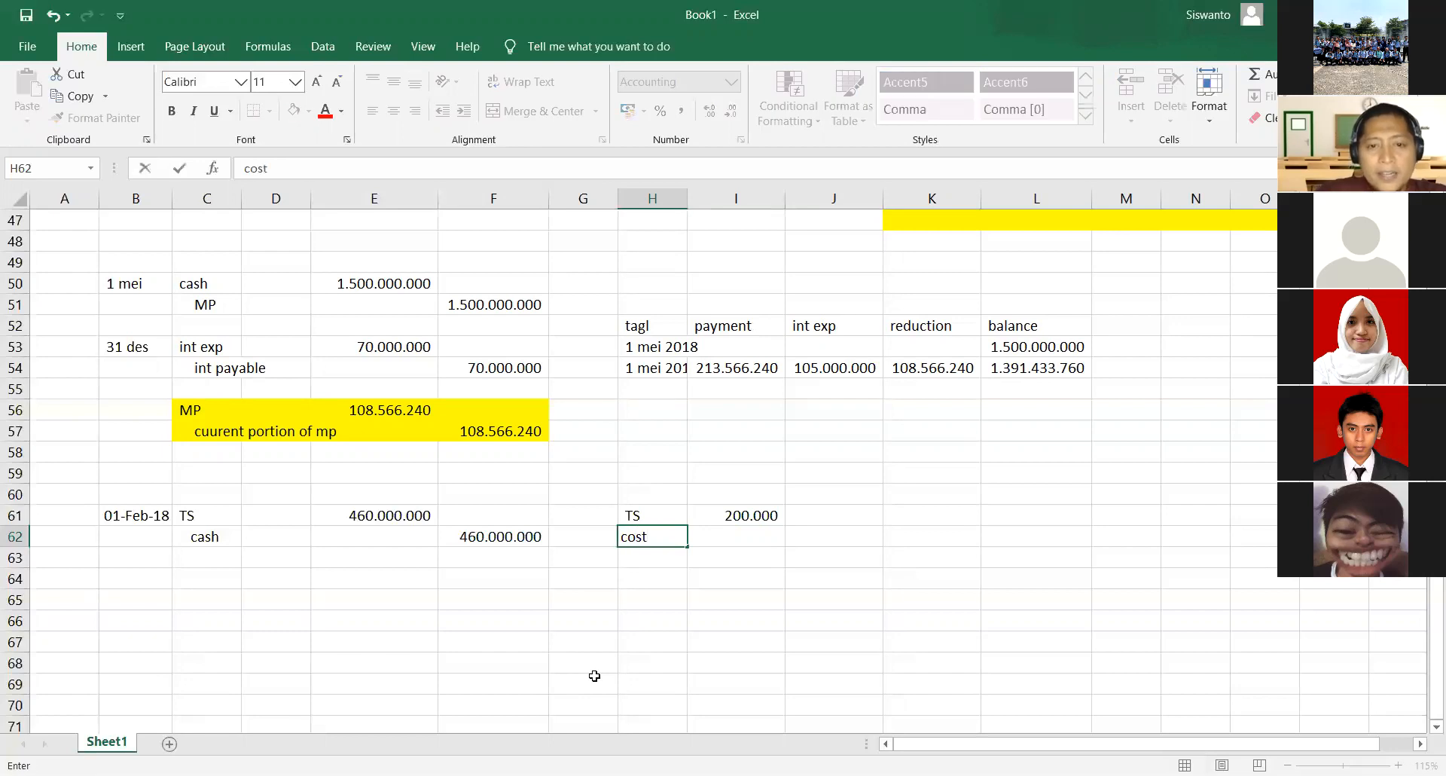
key(Tab)
text(2300)
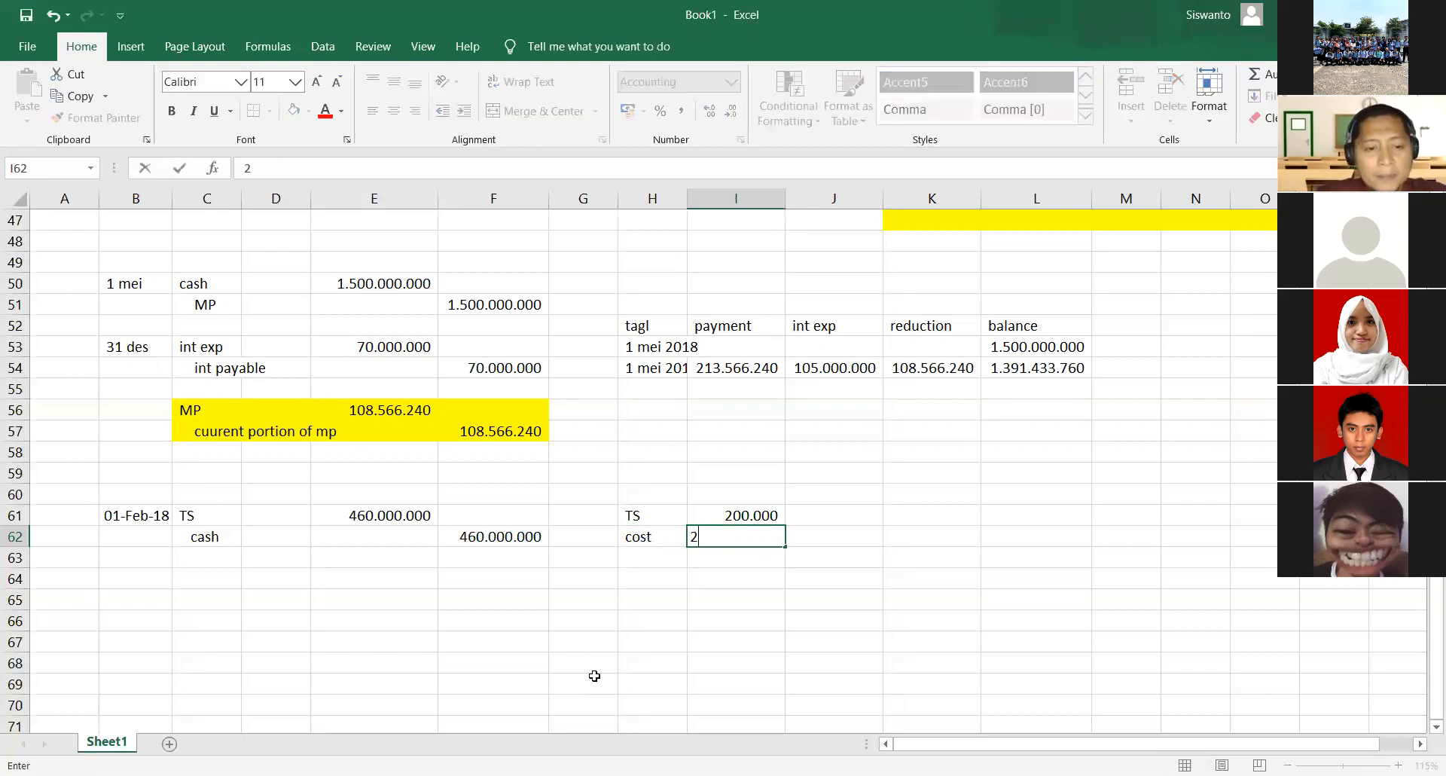
key(Return)
key(Up)
key(Up)
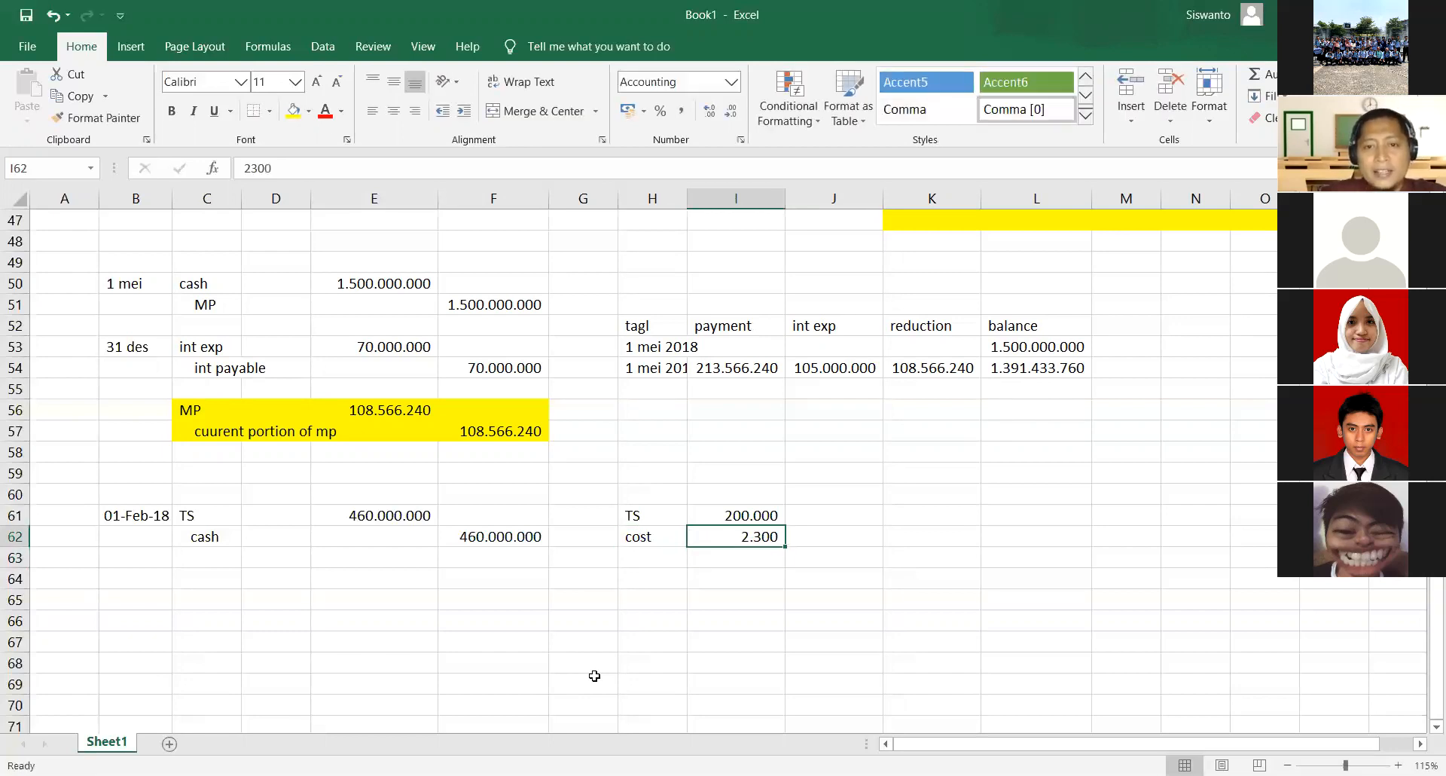
- Switch to the exam PDF in Nitro Pro and read the 01-Feb-18 and 15-Mar-18 treasury share transactions
key(Down)
key(Down)
key(Left)
key(Left)
key(Left)
key(Left)
key(Left)
key(Left)
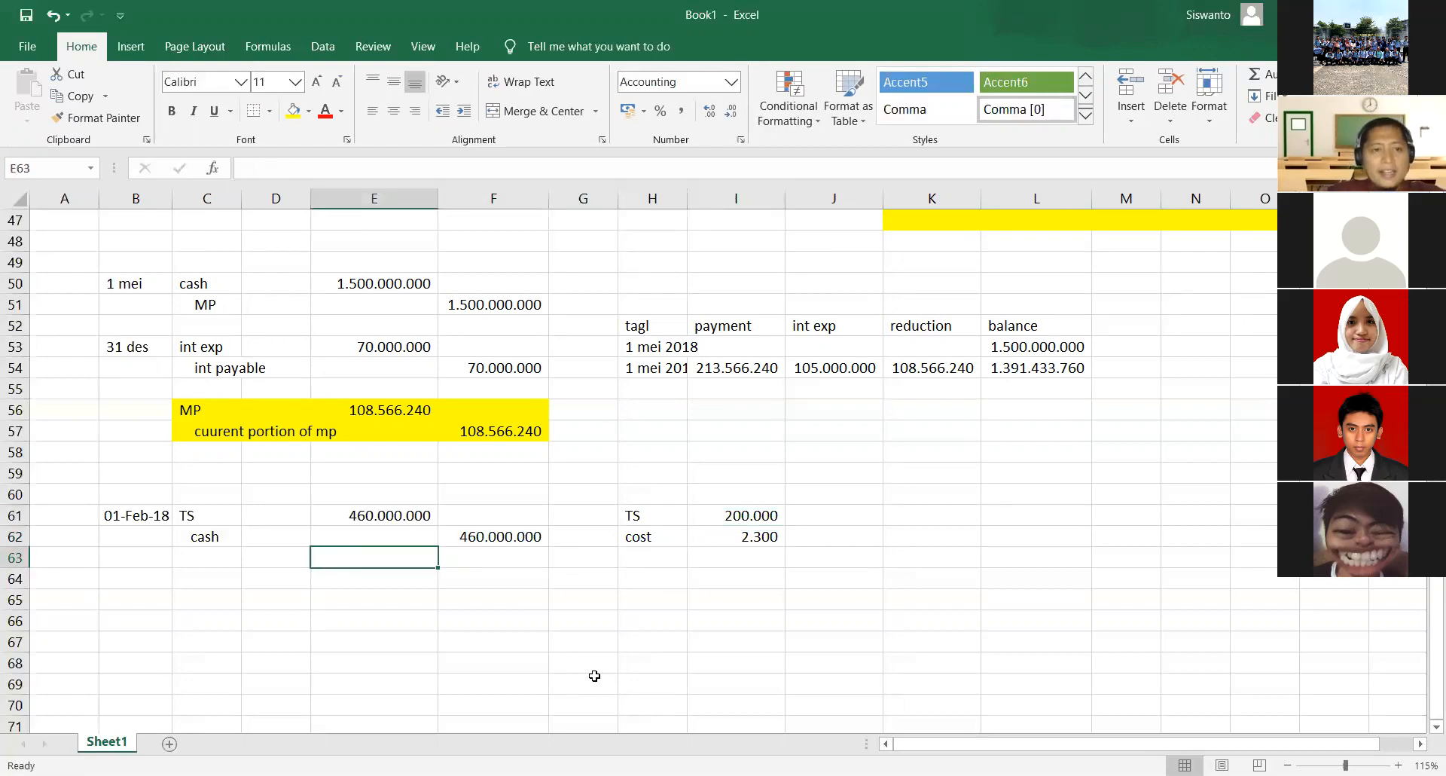
key(Down)
key(Left)
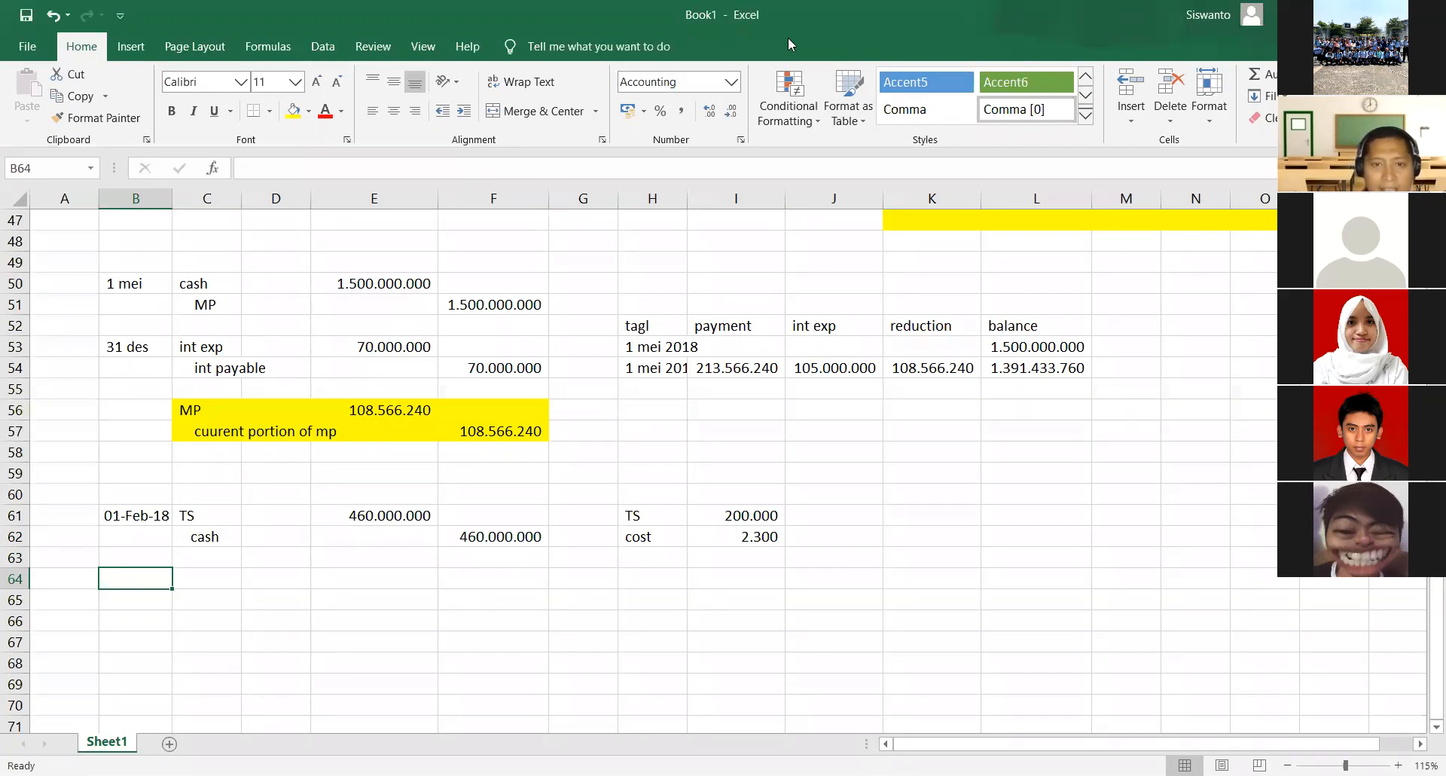
key(alt+Tab)
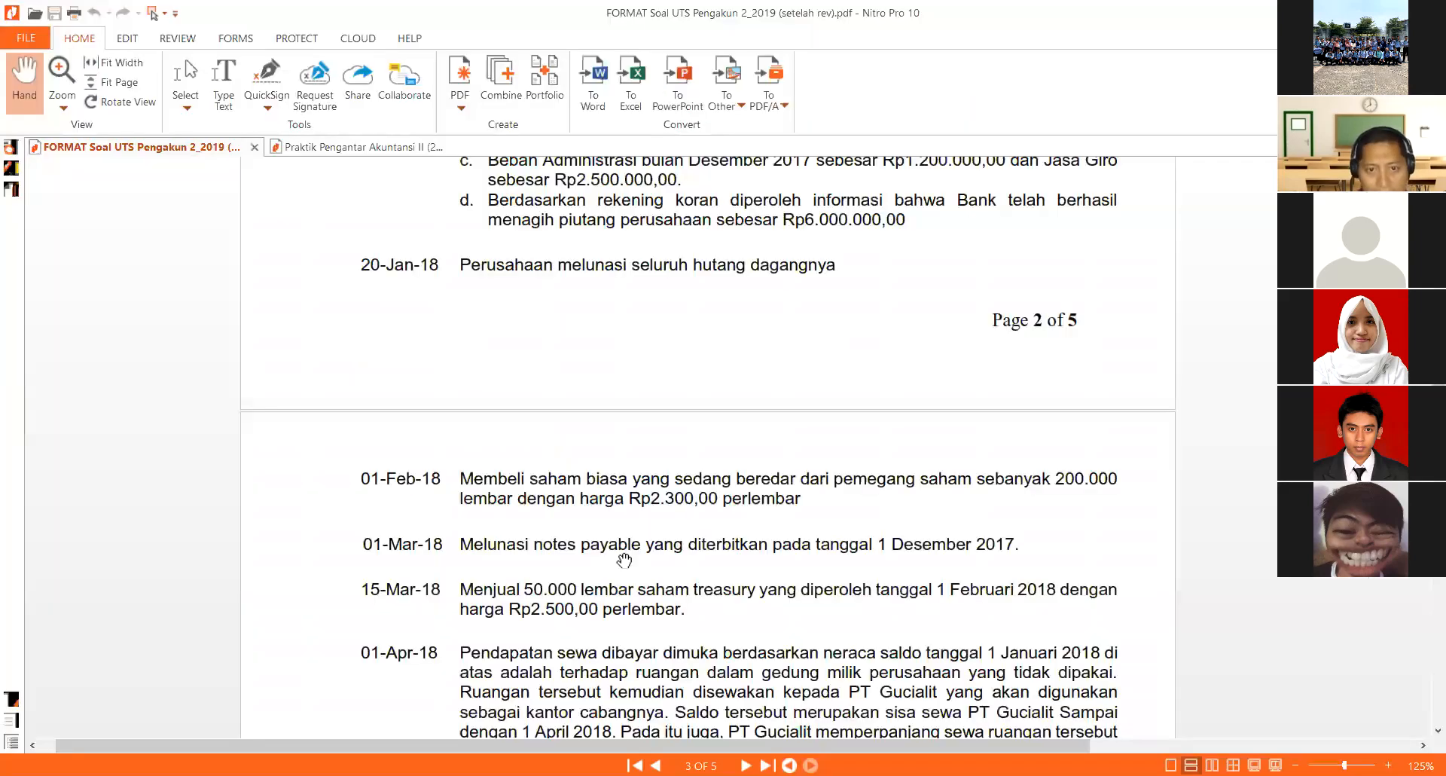
scroll(600, 601, down, 1)
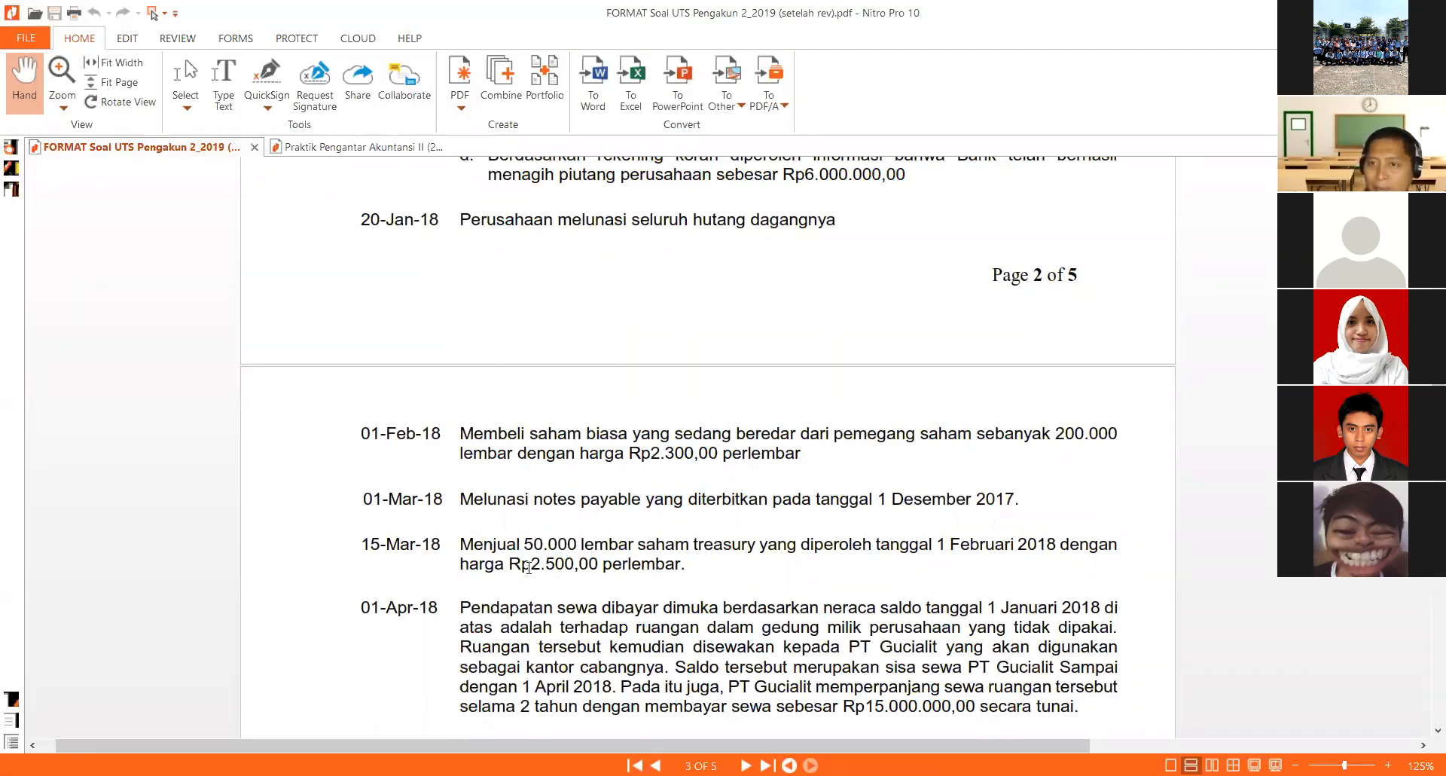
click(656, 111)
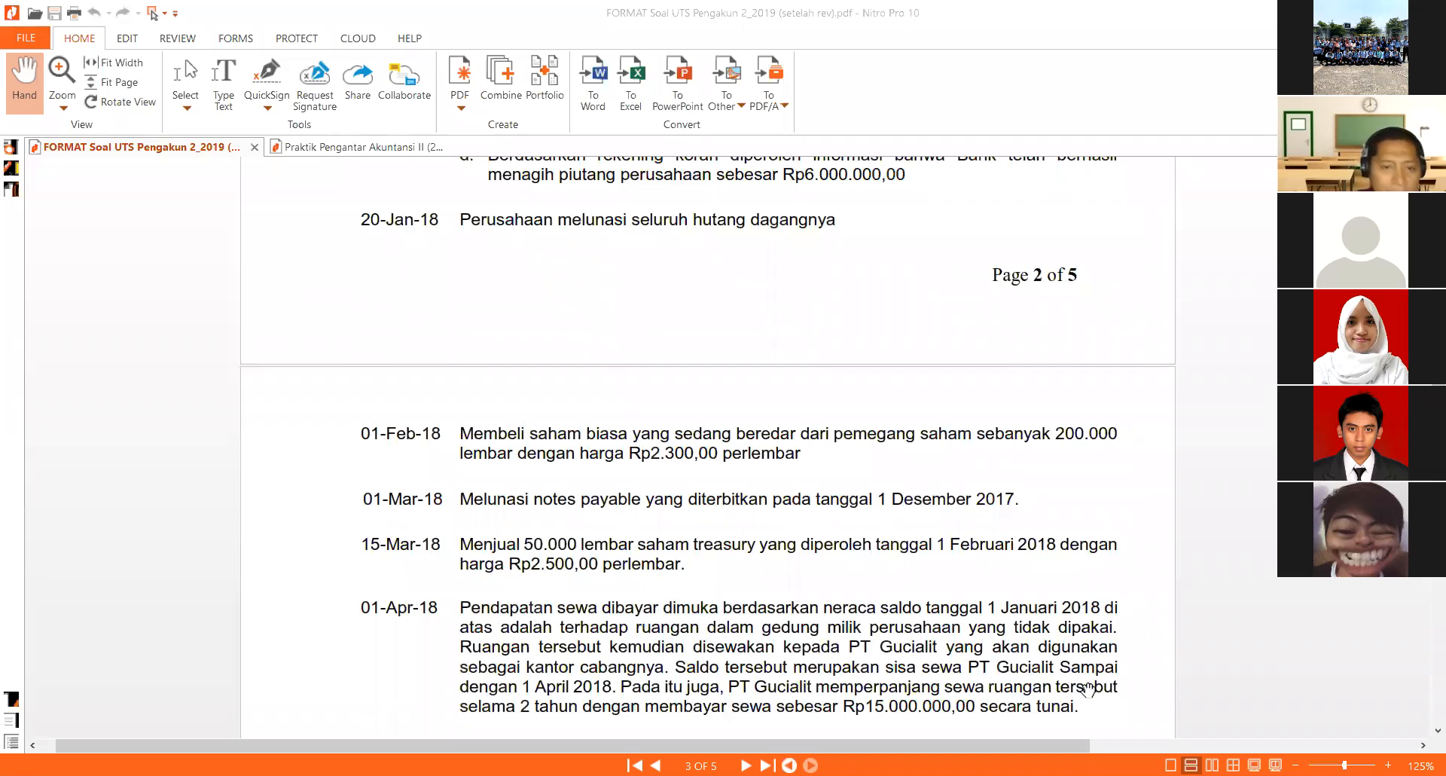
- Switch back to Excel, move the 200.000 TS quantity to J61, and label it lembar in K61
key(alt+Tab)
click(766, 515)
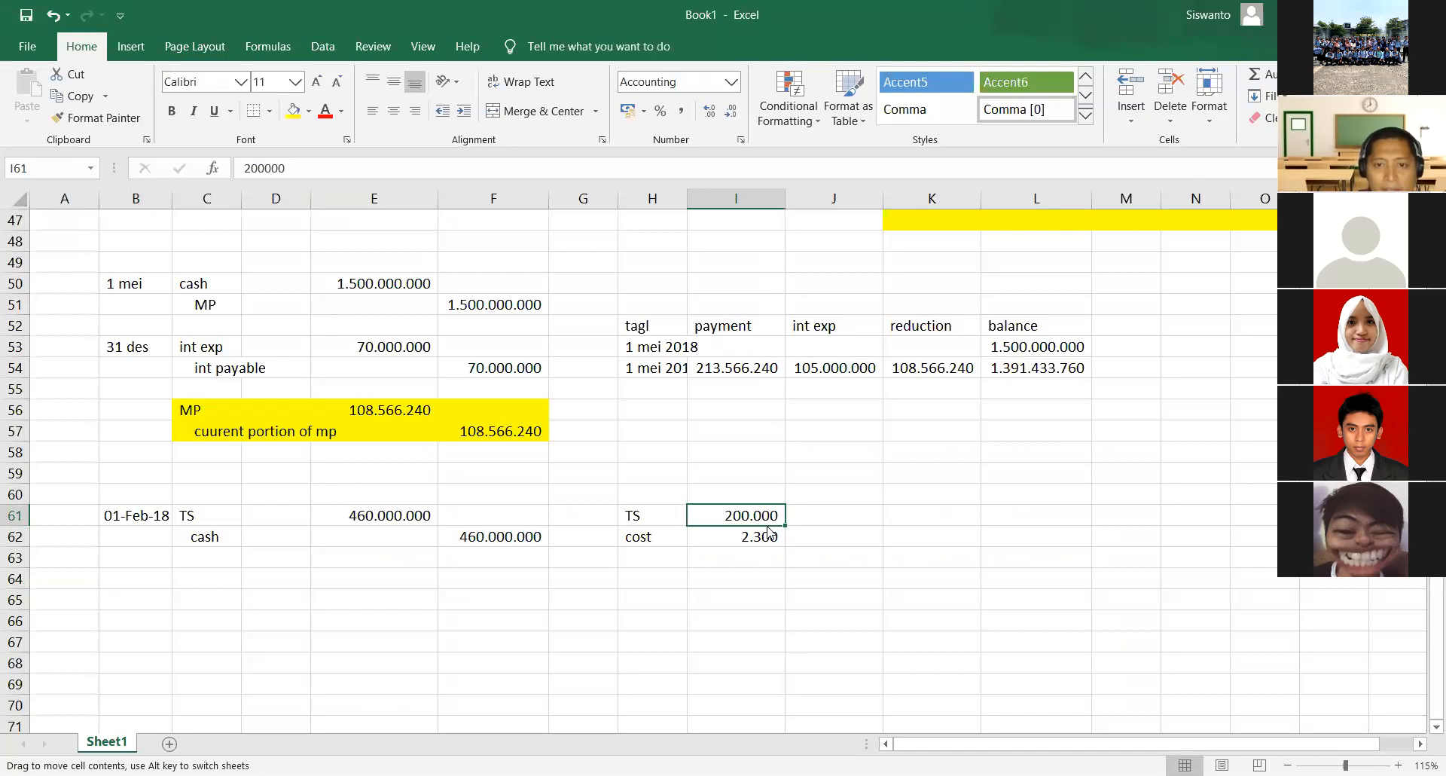
drag(769, 532, 866, 532)
click(932, 515)
text(lemb)
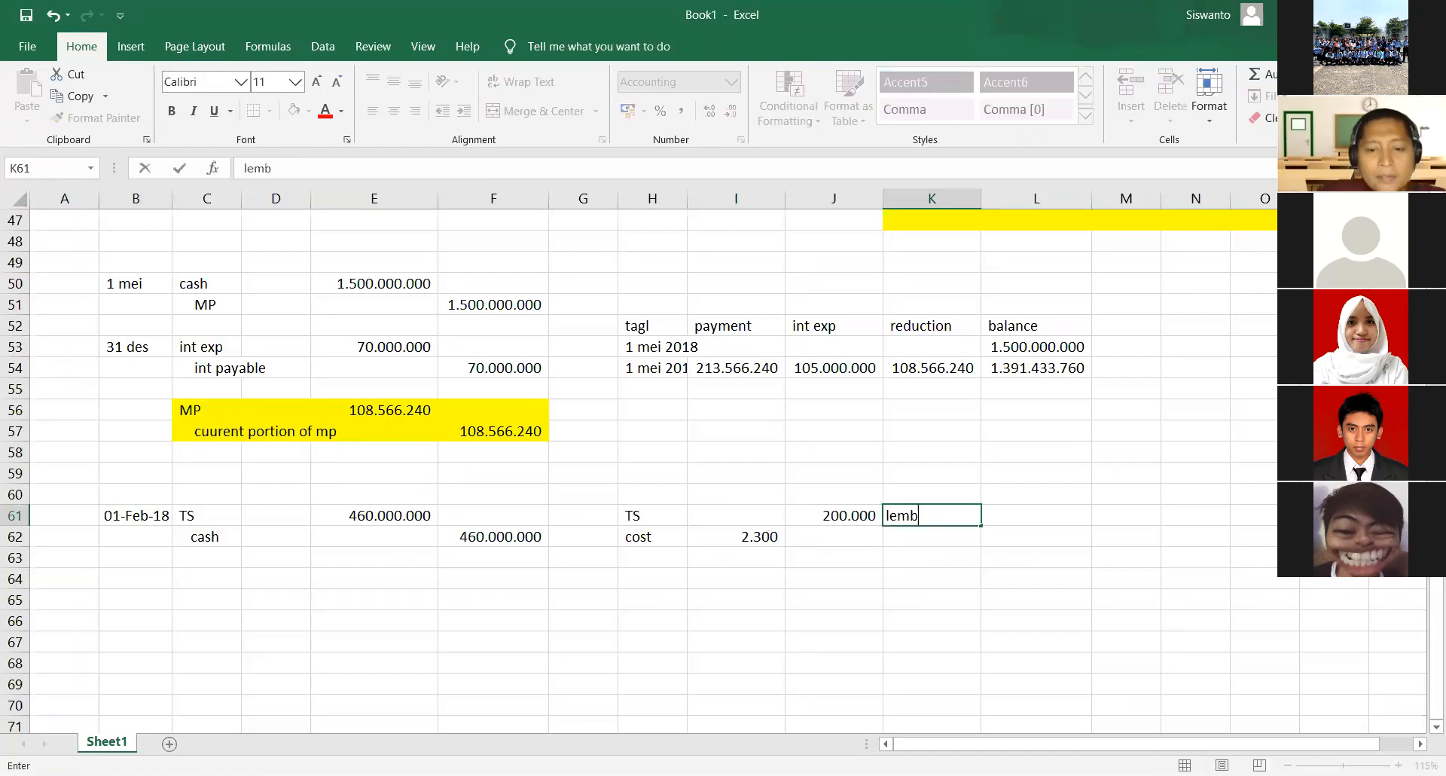
text(ar)
key(Return)
key(Down)
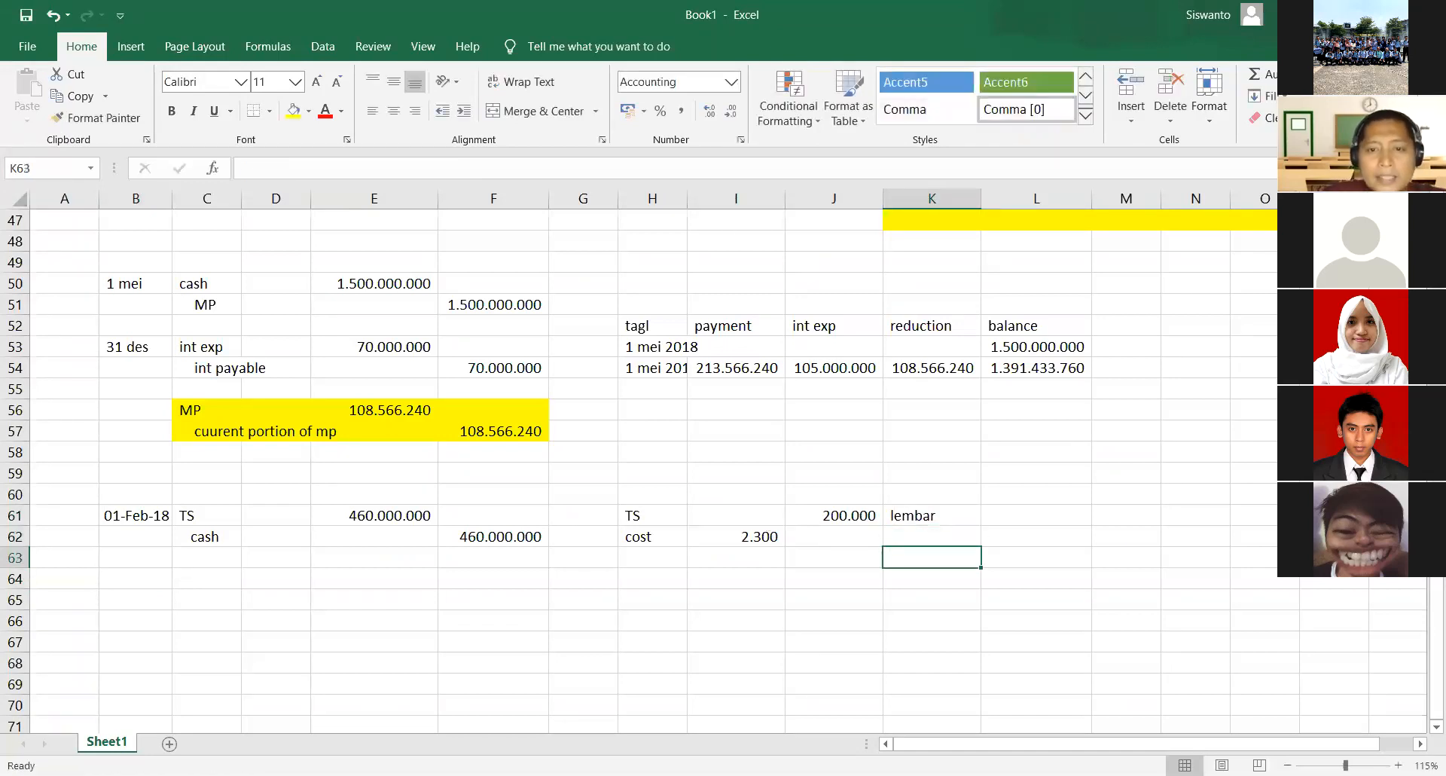
- Record the sold treasury shares as -50000 in J63 and label them lembar in K63
key(Left)
text(-5)
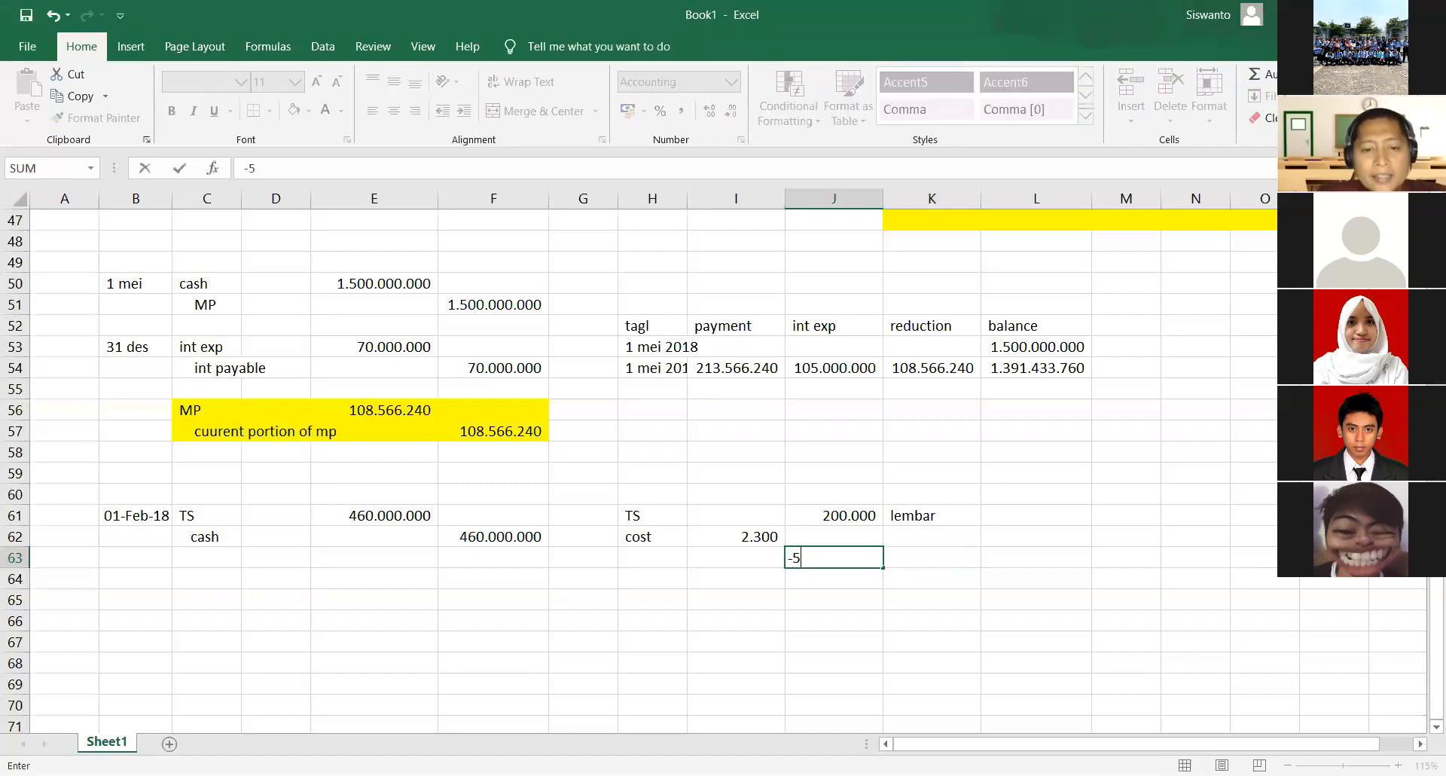
text(0000)
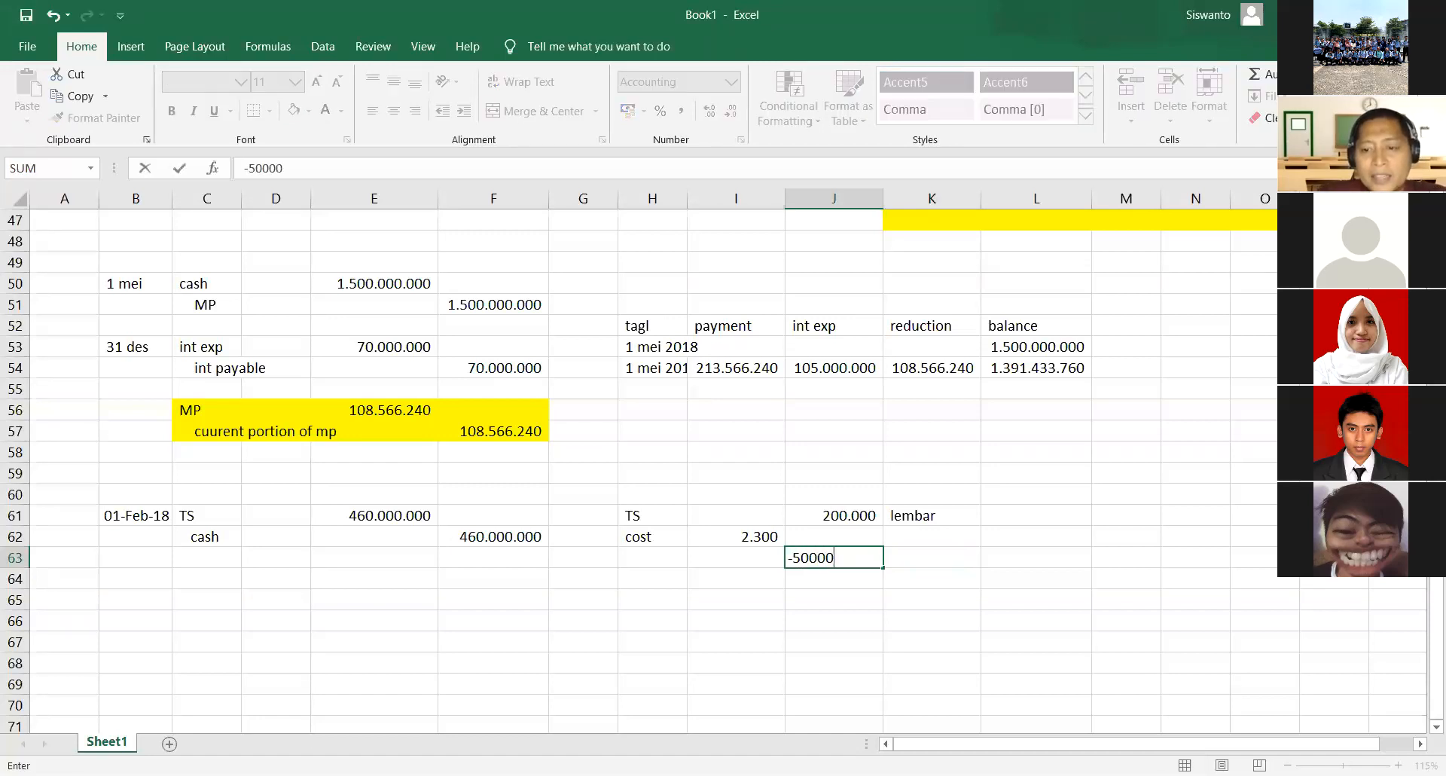
key(Return)
key(Right)
key(Up)
text(lembar)
key(Return)
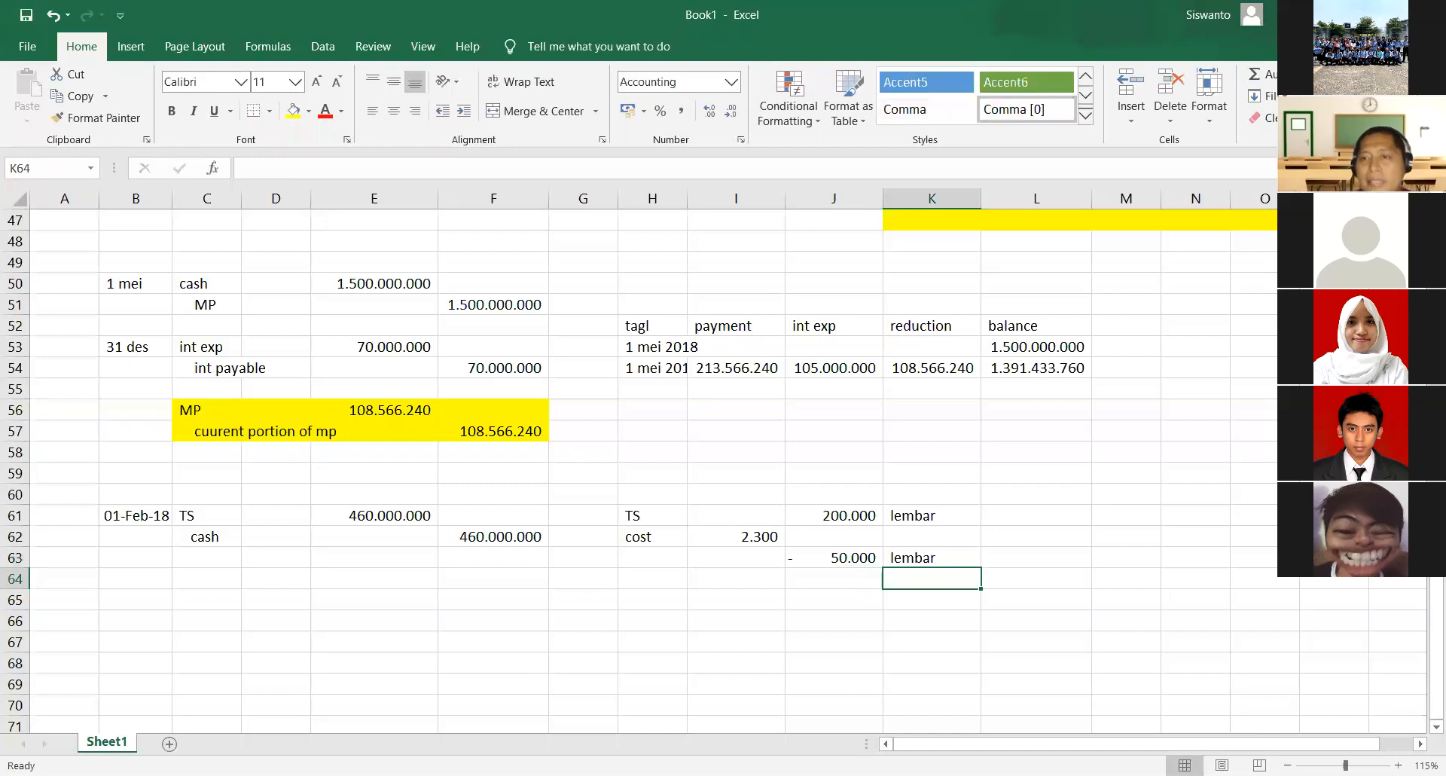
- Switch to the exam PDF in Nitro Pro and look through the transactions from 15-Mar-18 to 05-Jul-18 for further treasury share sales
click(841, 579)
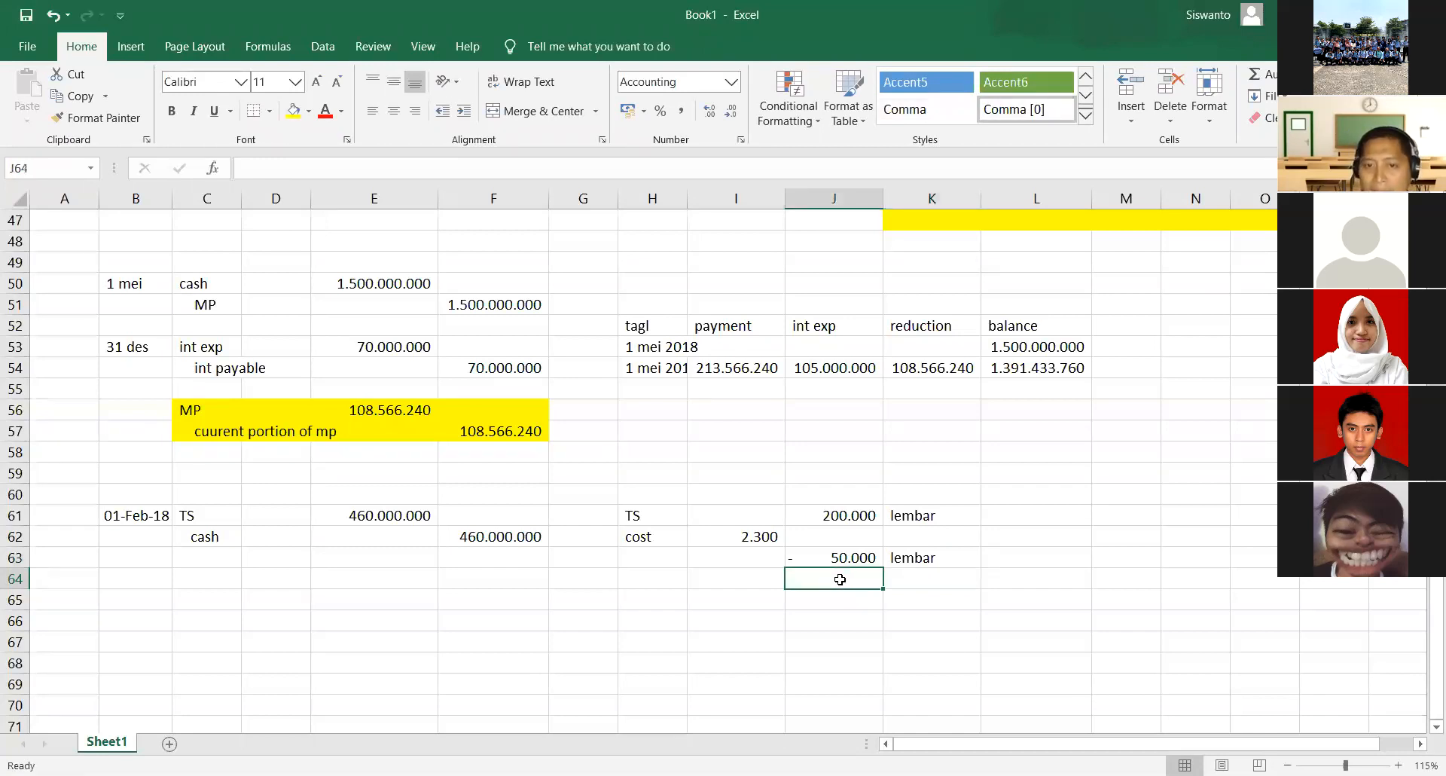
click(727, 33)
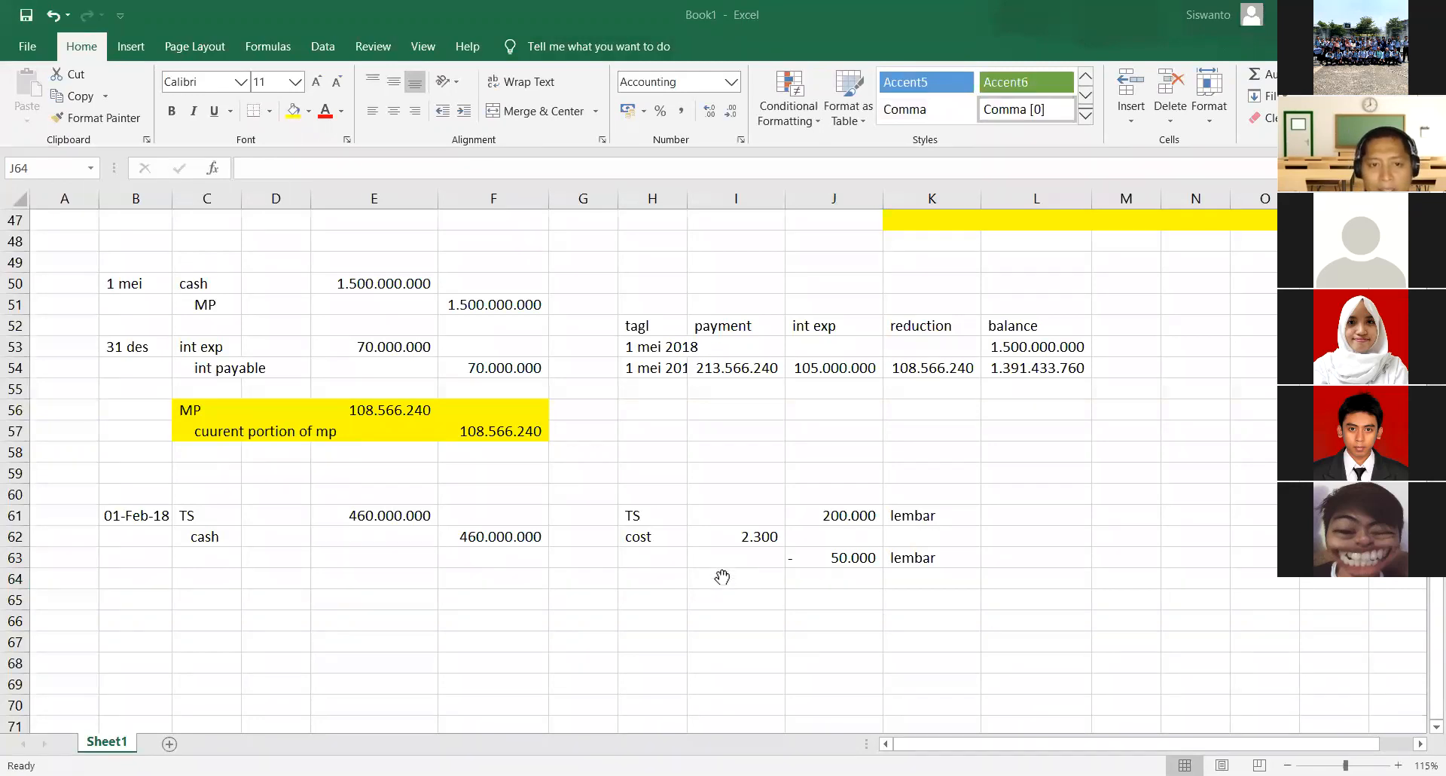
double_click(531, 554)
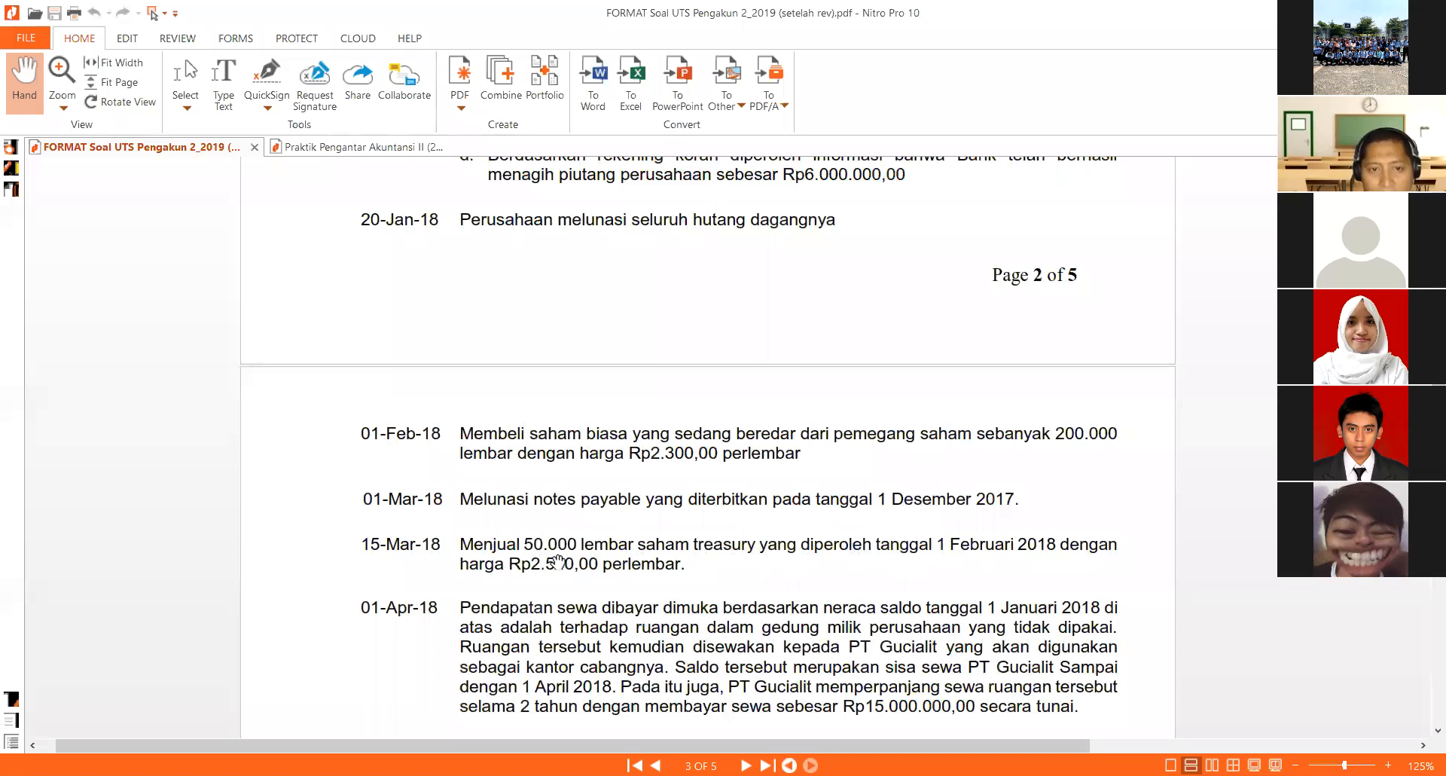
scroll(558, 562, down, 3)
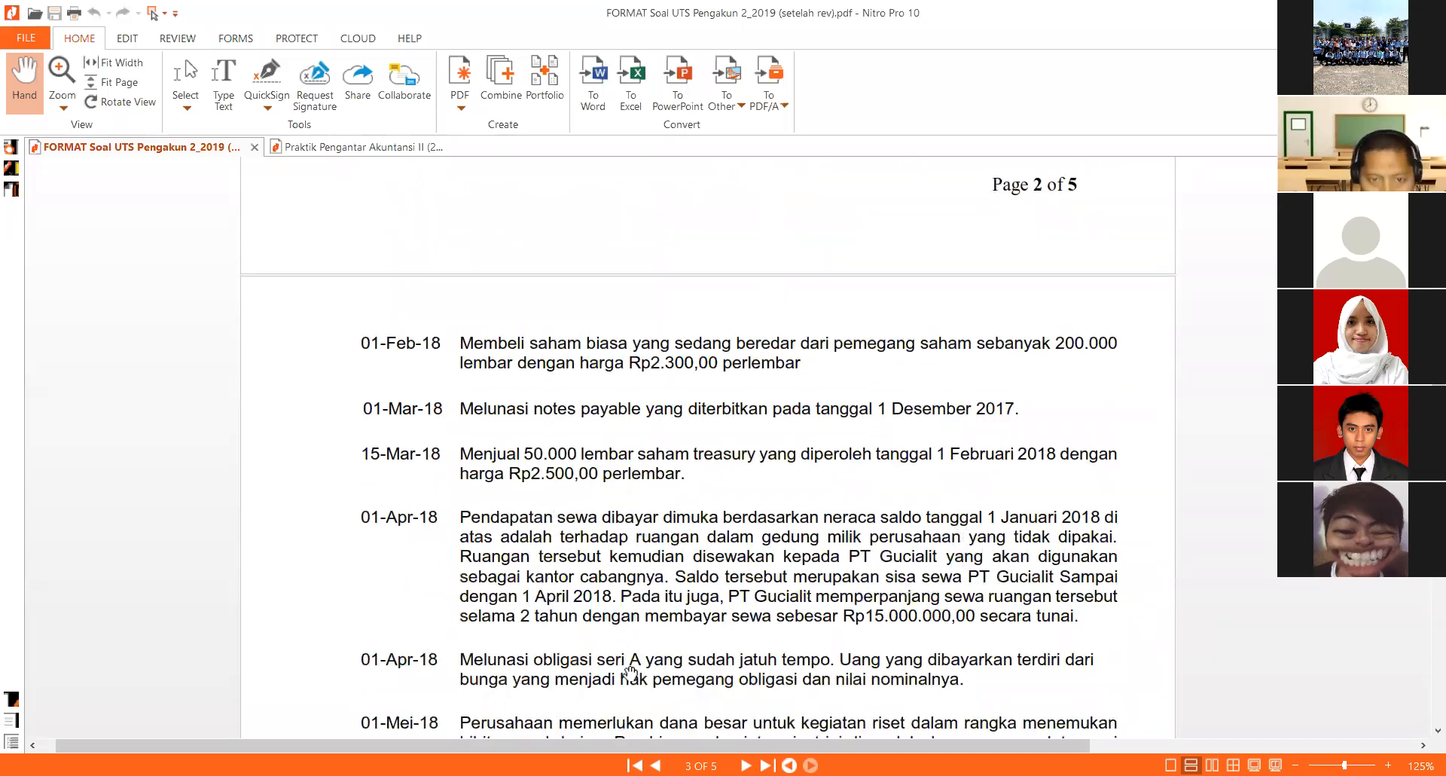
scroll(908, 652, down, 3)
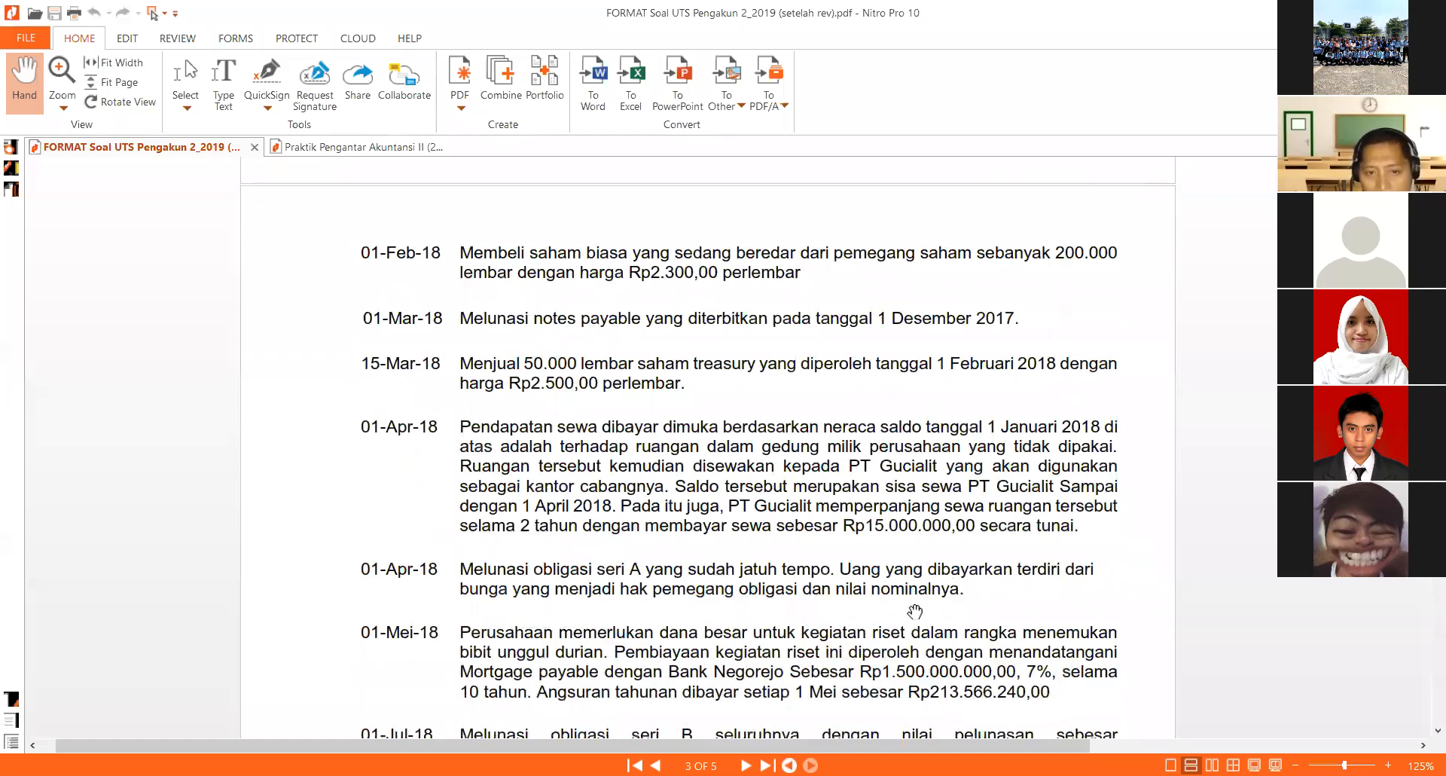
scroll(914, 611, down, 1)
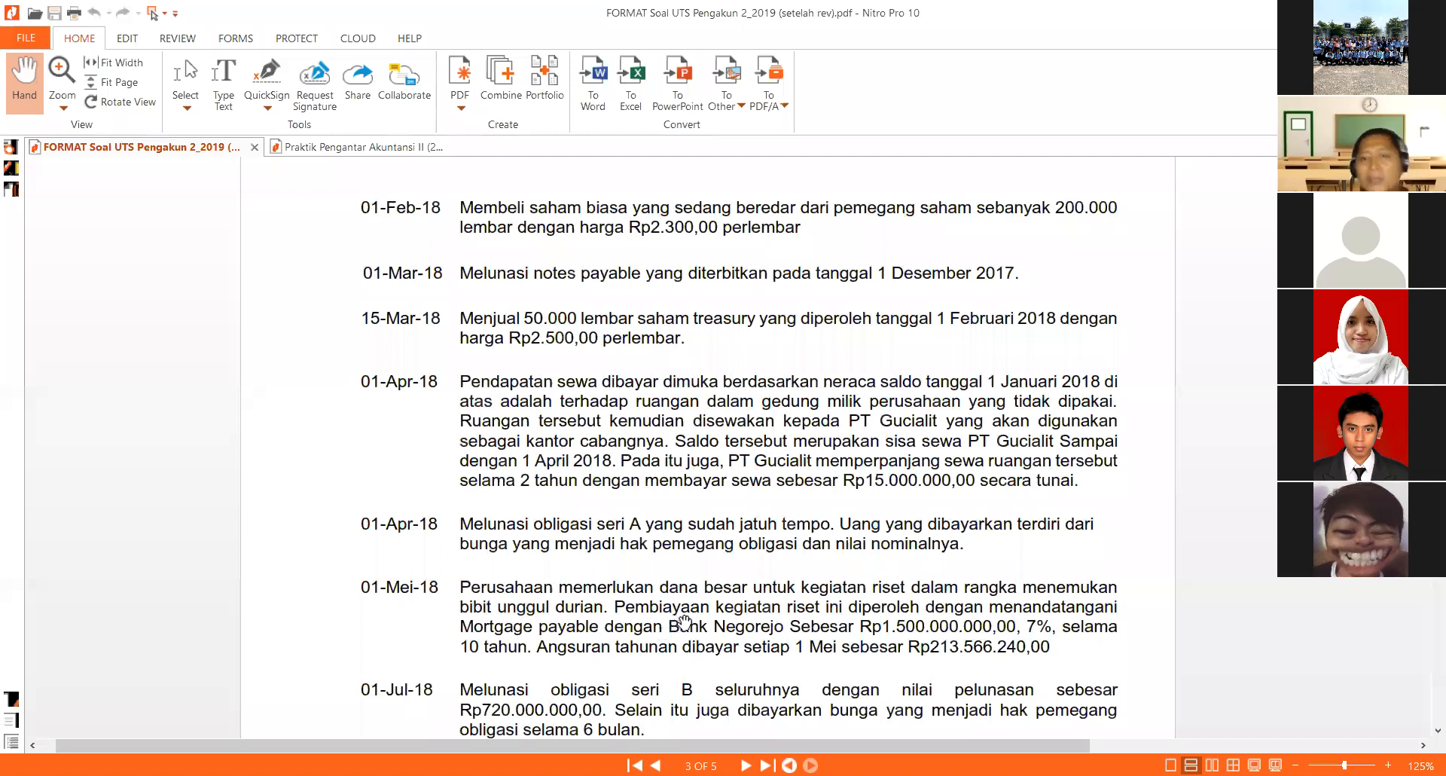
scroll(693, 625, down, 4)
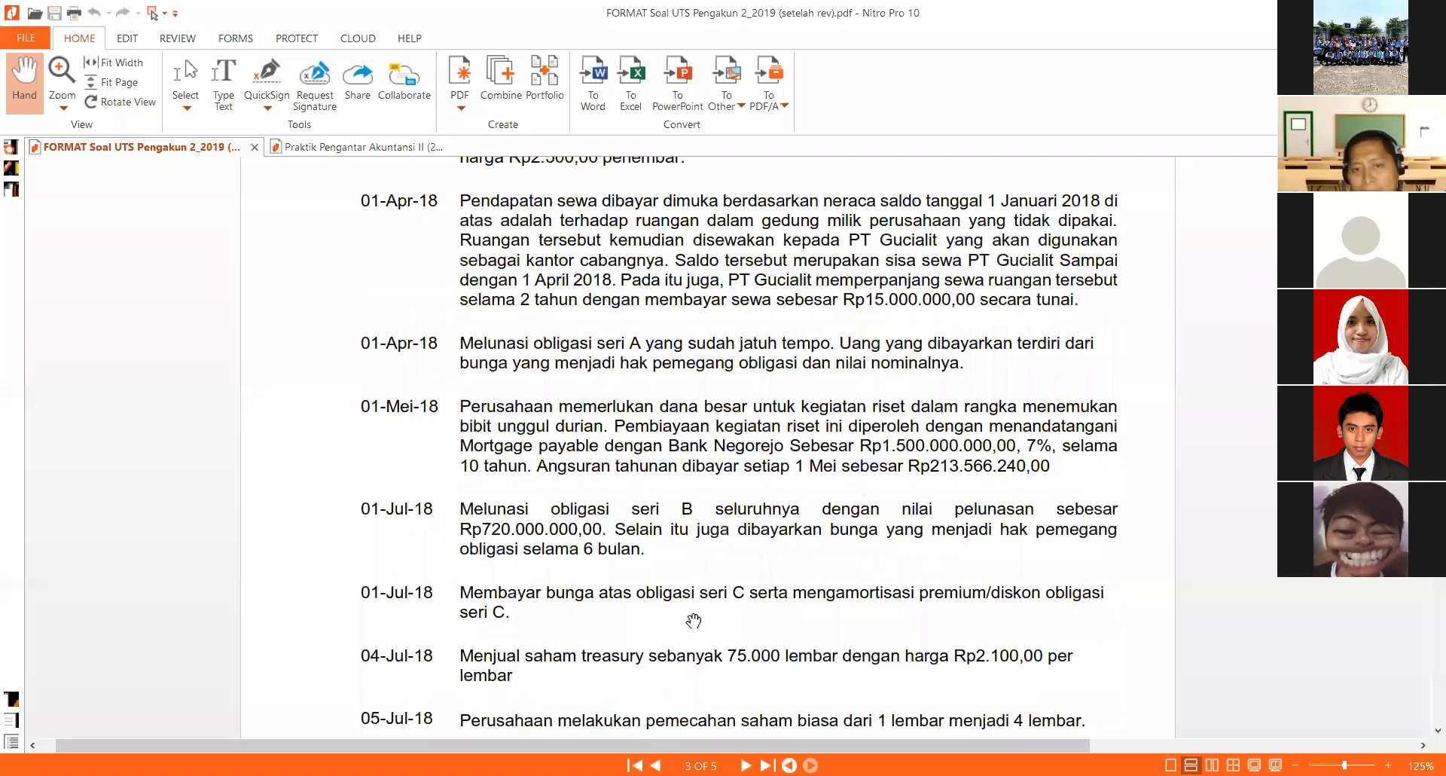
- Switch back to Excel, record the second treasury share sale as -75000 in J64, and label it lembar in K64
scroll(633, 60, down, 1)
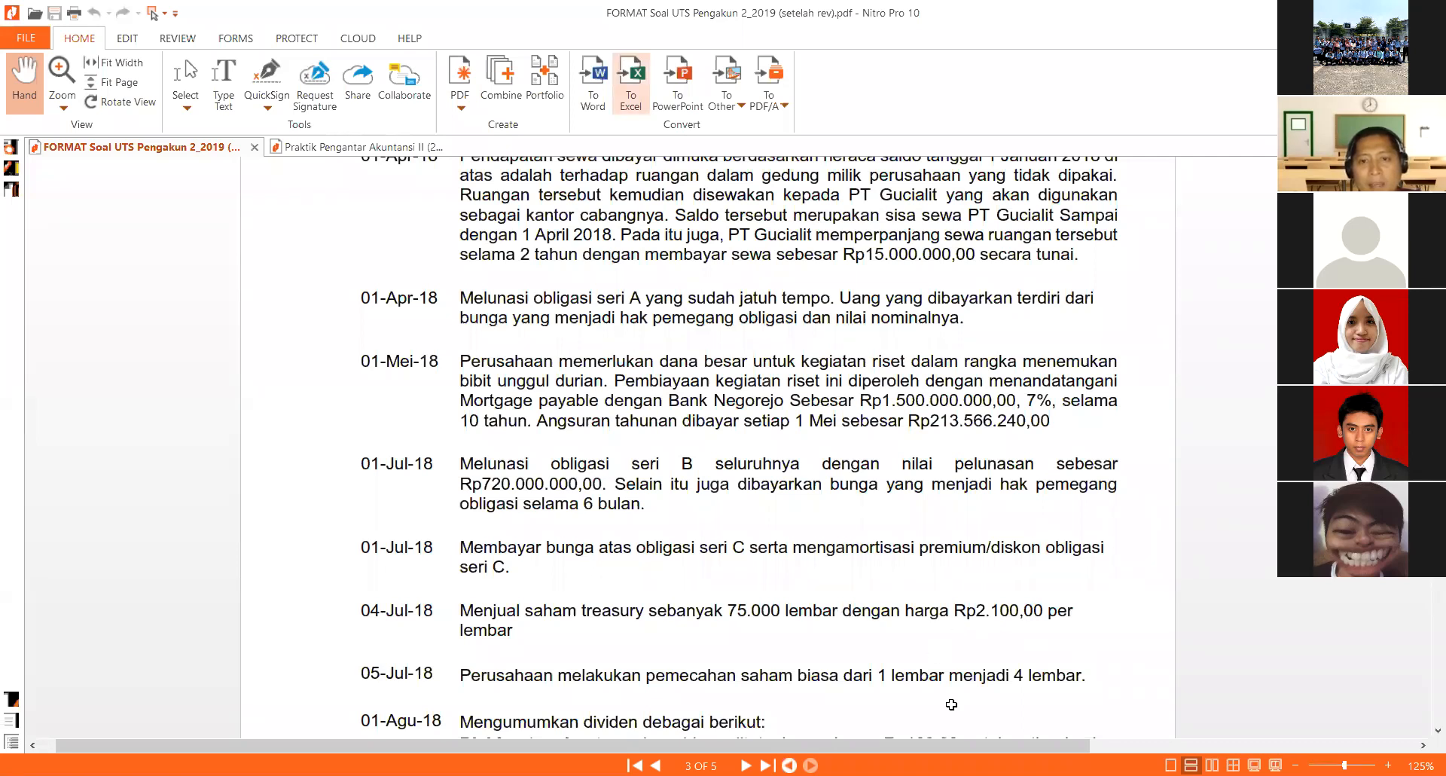
click(951, 775)
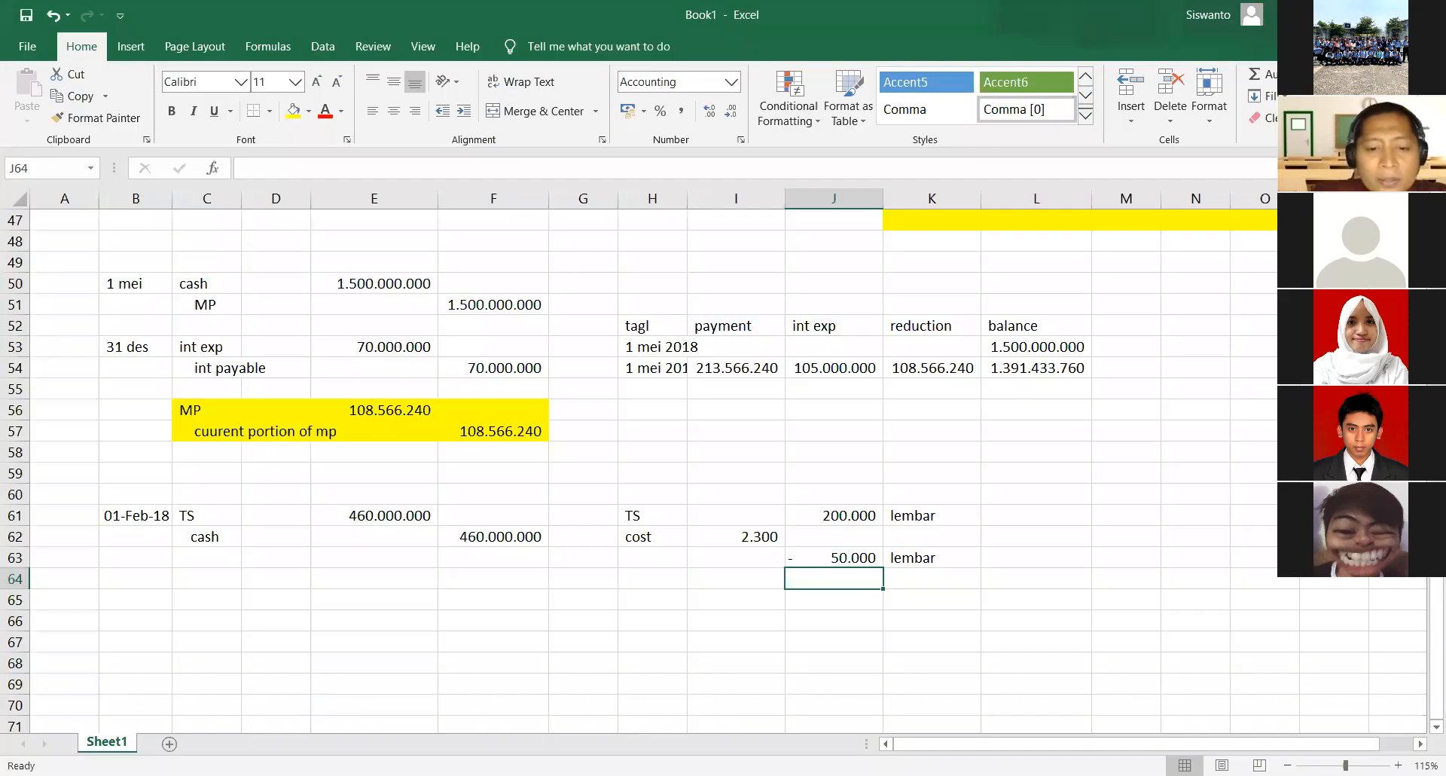
text(- 75.)
text(000)
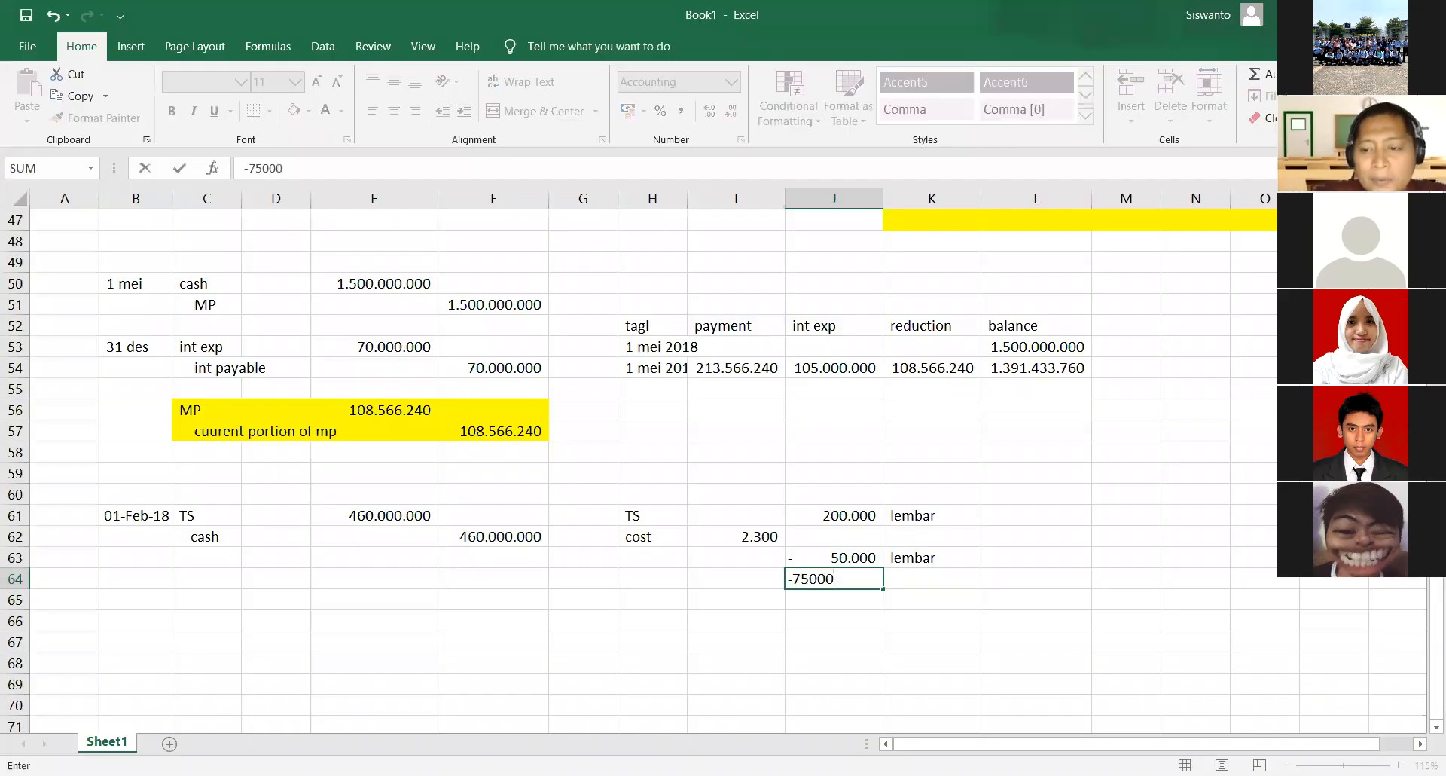
key(Return)
key(Right)
key(Up)
key(Up)
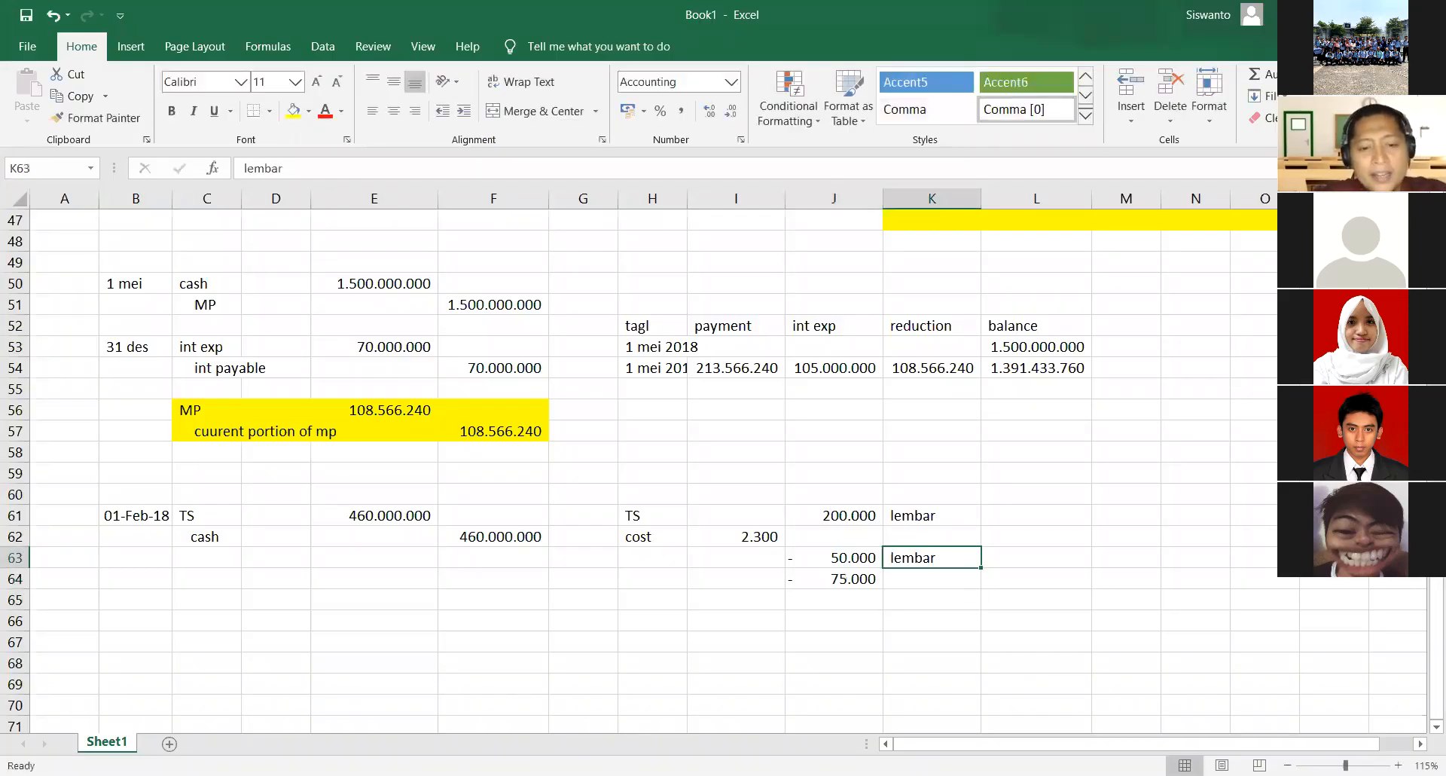
key(ctrl+c)
key(Down)
key(ctrl+v)
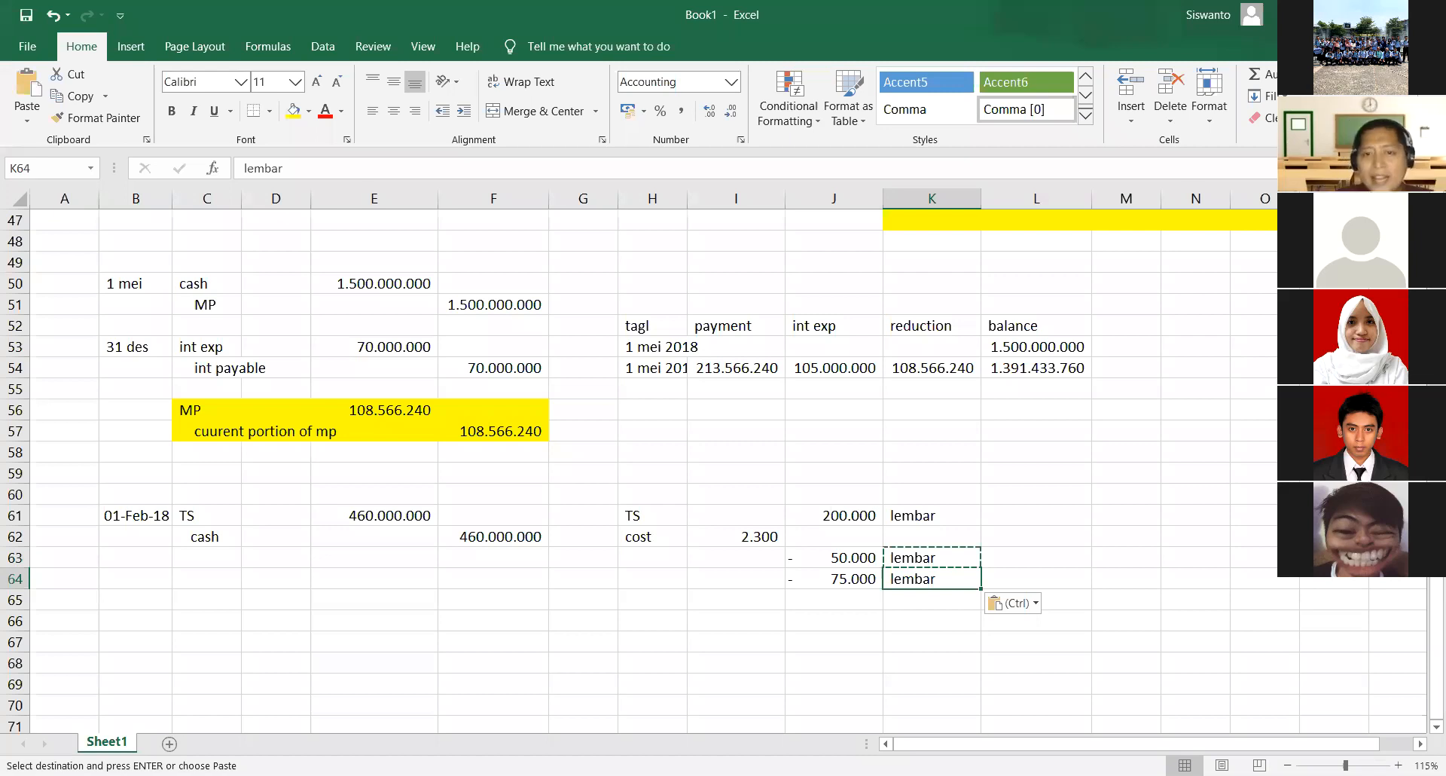
- Calculate the remaining treasury shares in J65 by summing J61:J64
key(Down)
key(Left)
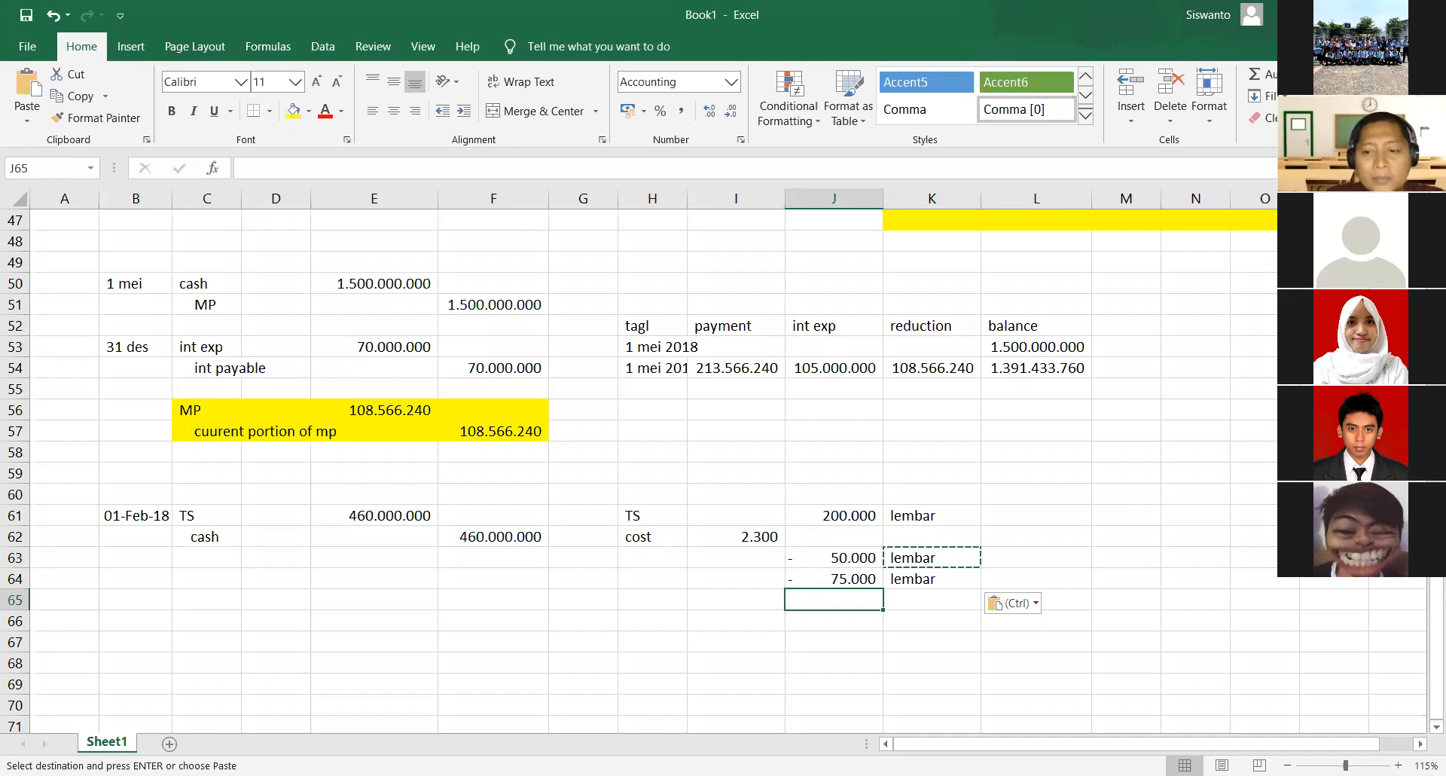
key(alt+equal)
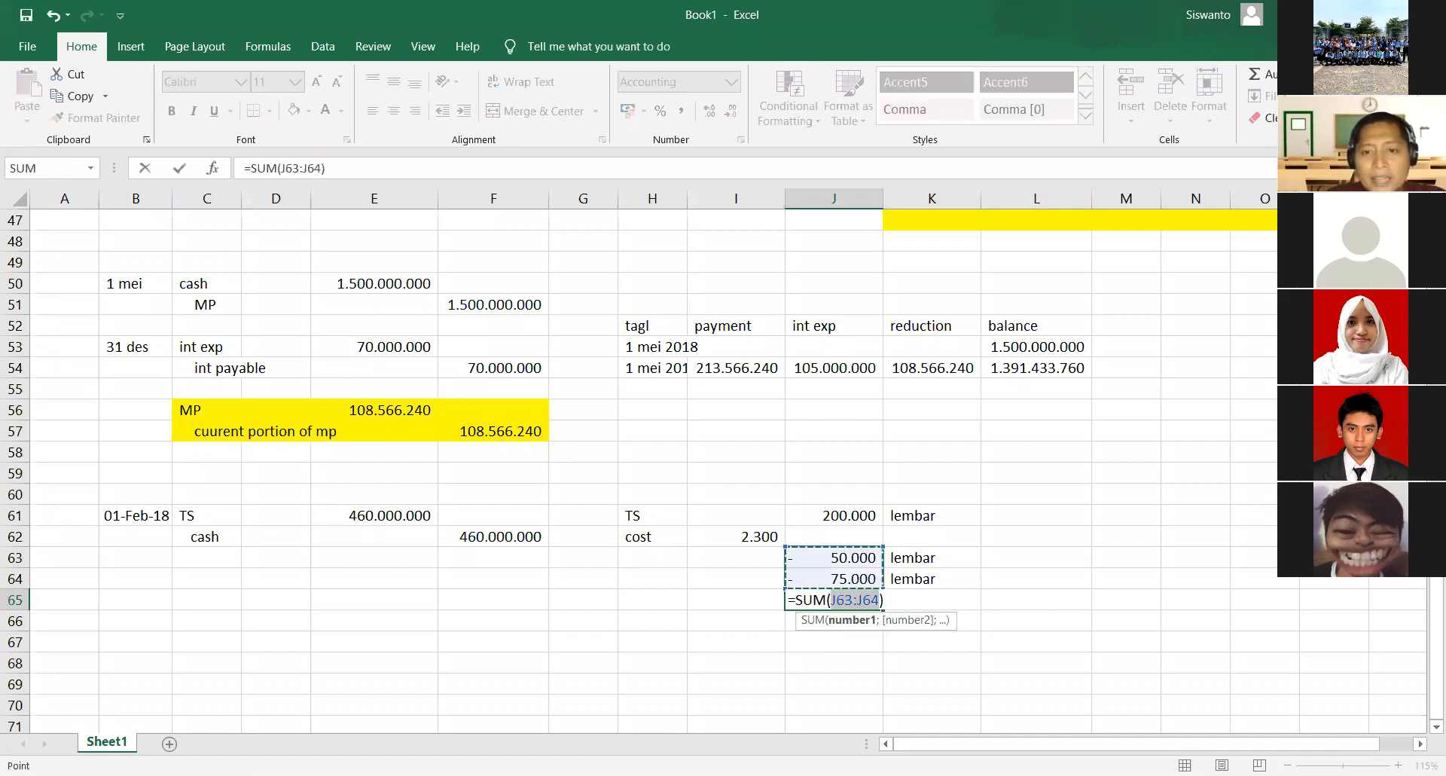
key(Up)
key(shift+Up)
key(shift+Up)
key(shift+Up)
key(ctrl+Return)
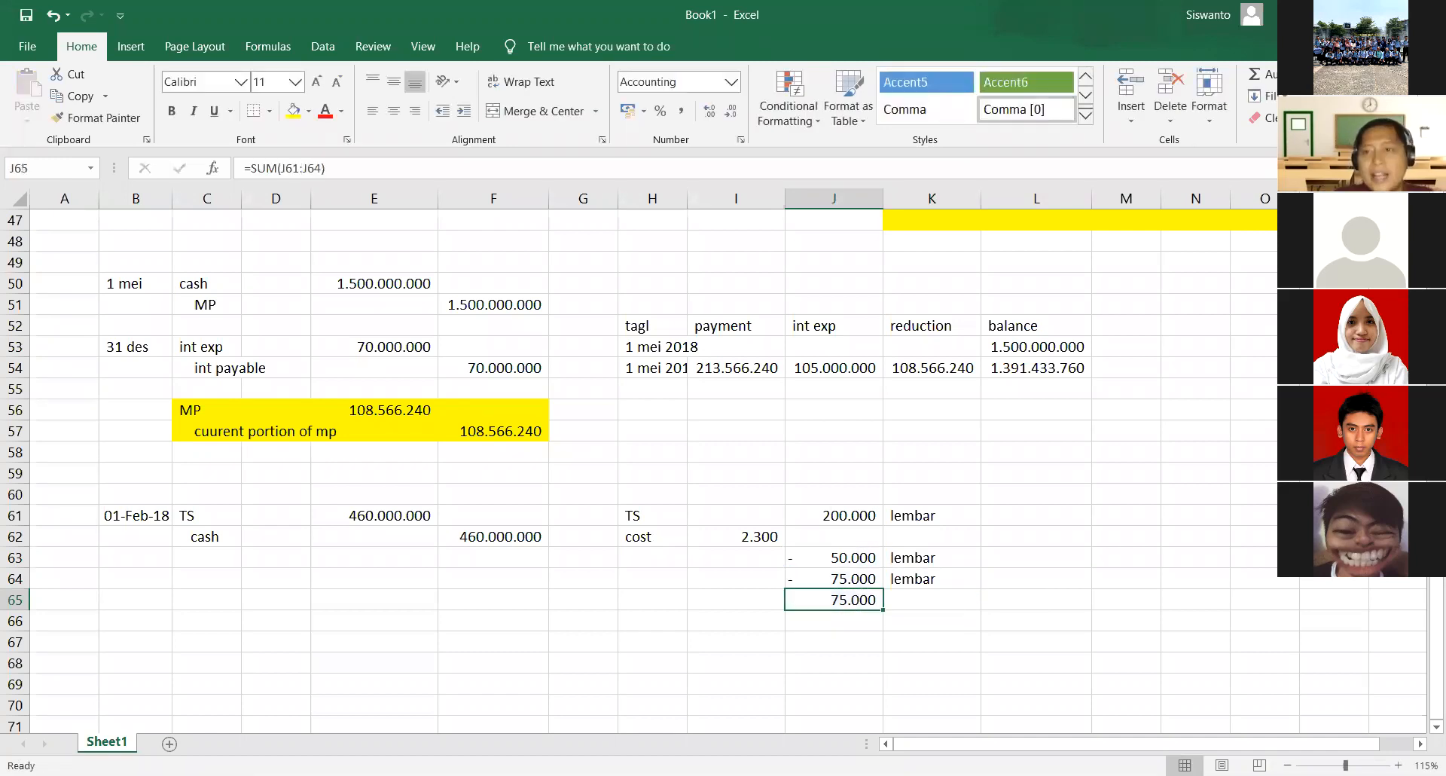
- Label the remaining share quantity "sisa shm TS" in H65 and copy the lembar unit from K64 to K65
click(653, 599)
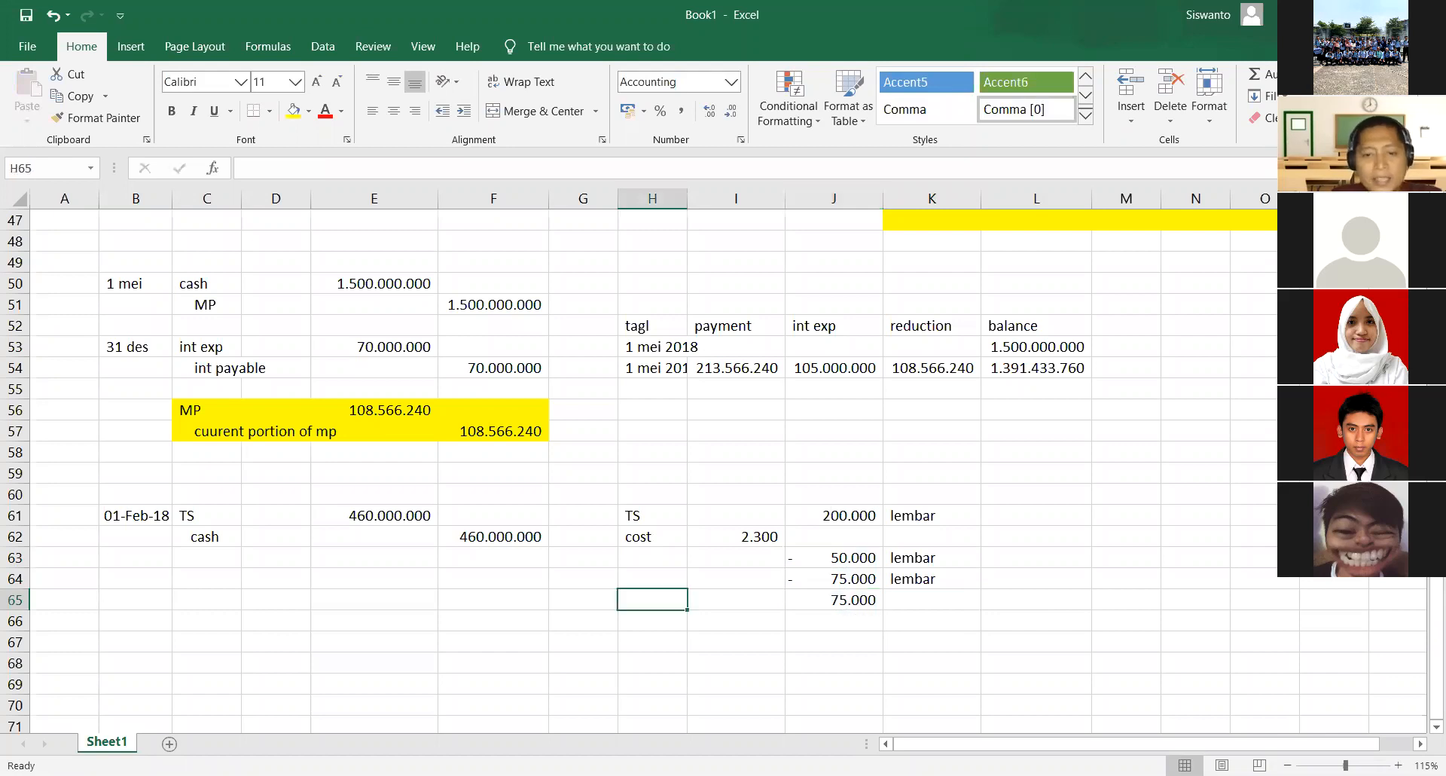
text(sisa shm TS)
click(875, 600)
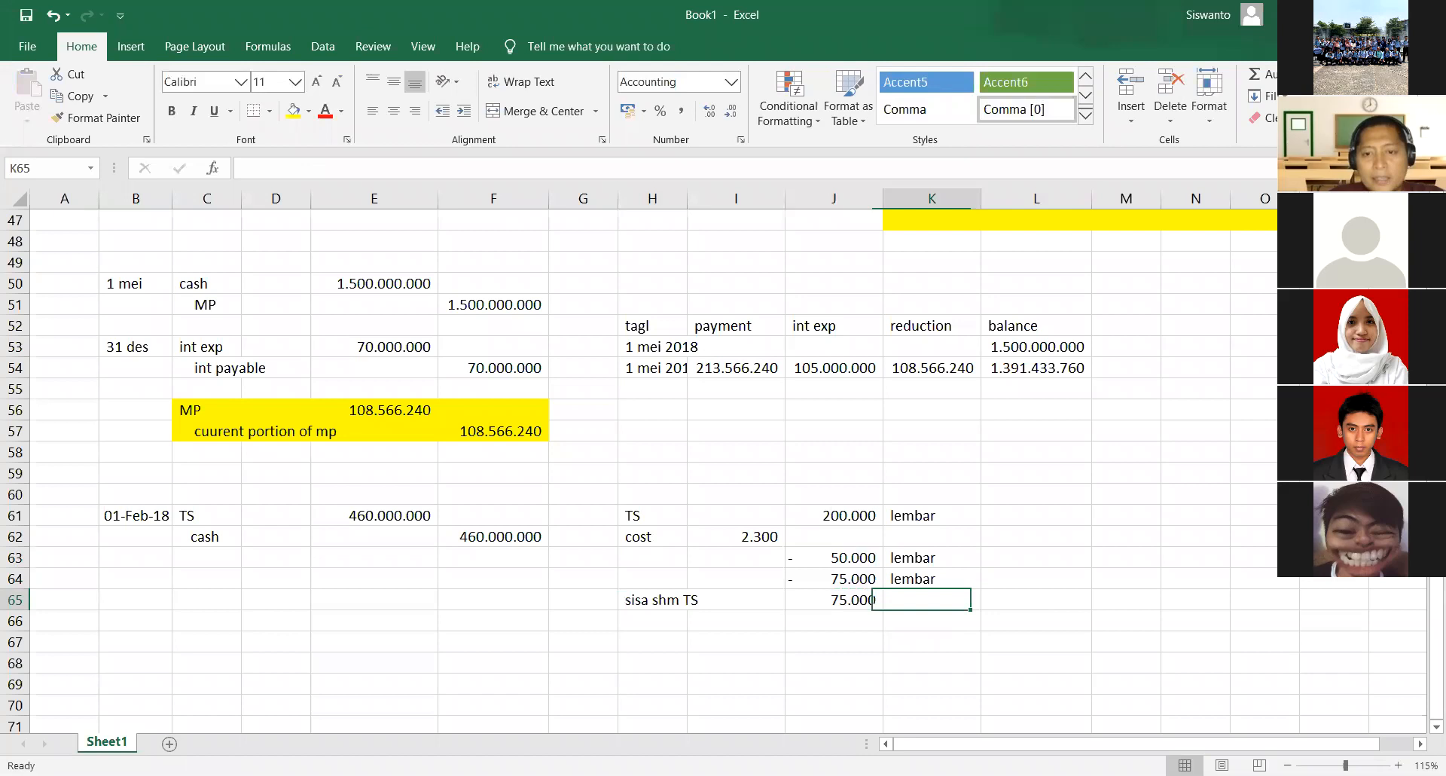
key(Up)
key(ctrl+c)
key(Down)
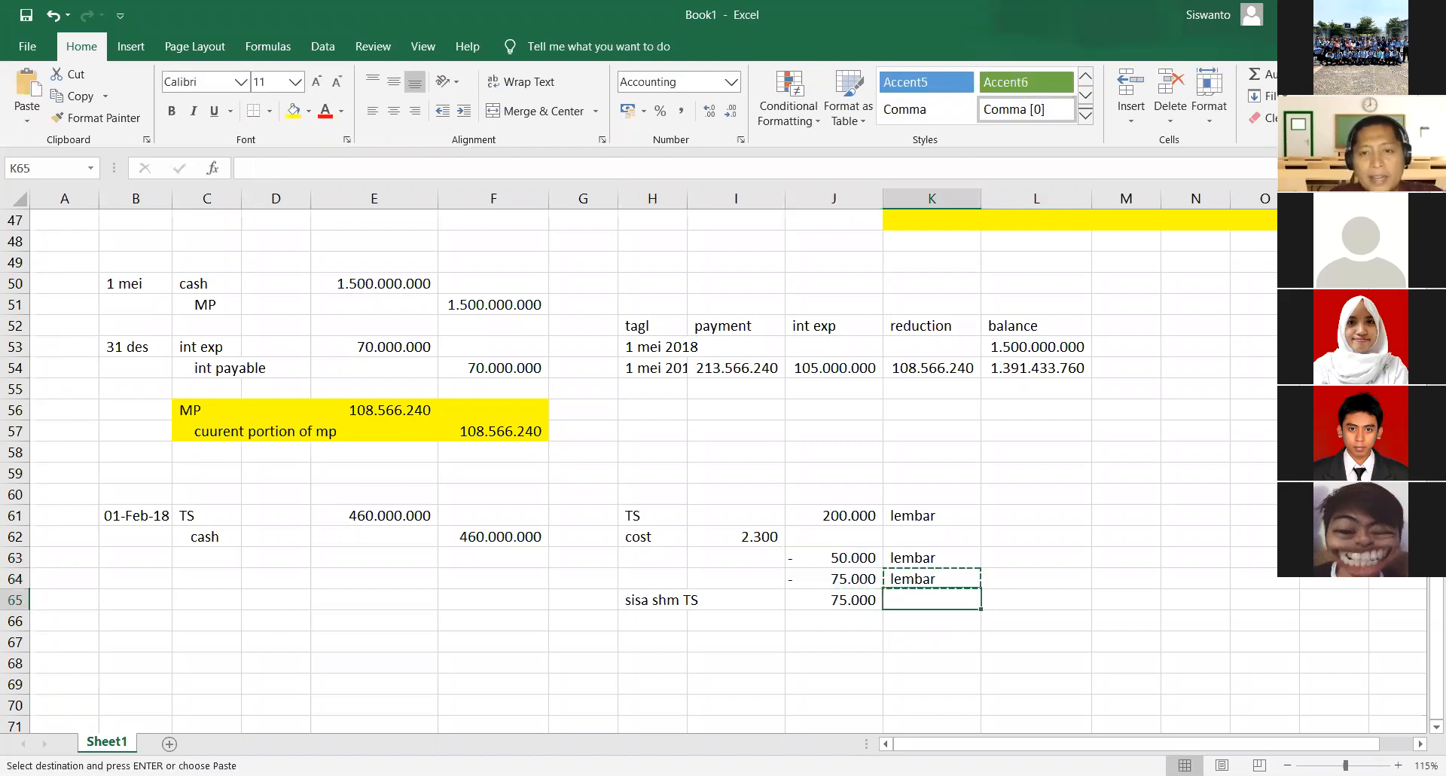
key(ctrl+v)
key(Left)
key(Left)
key(Left)
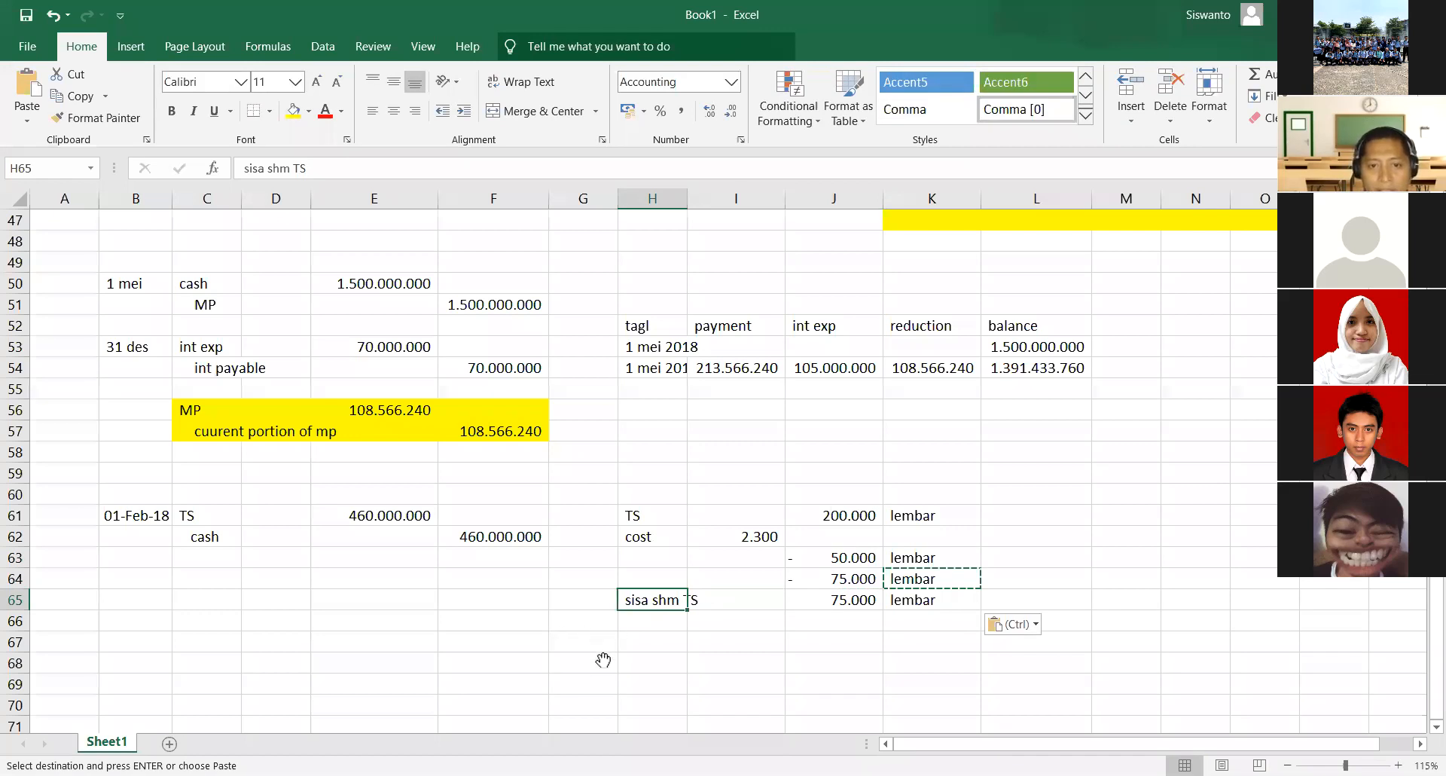
- Switch to the exam PDF in Nitro Pro and look through the transactions from the 05-Jul-18 stock split to 31-Des-18
key(alt+Tab)
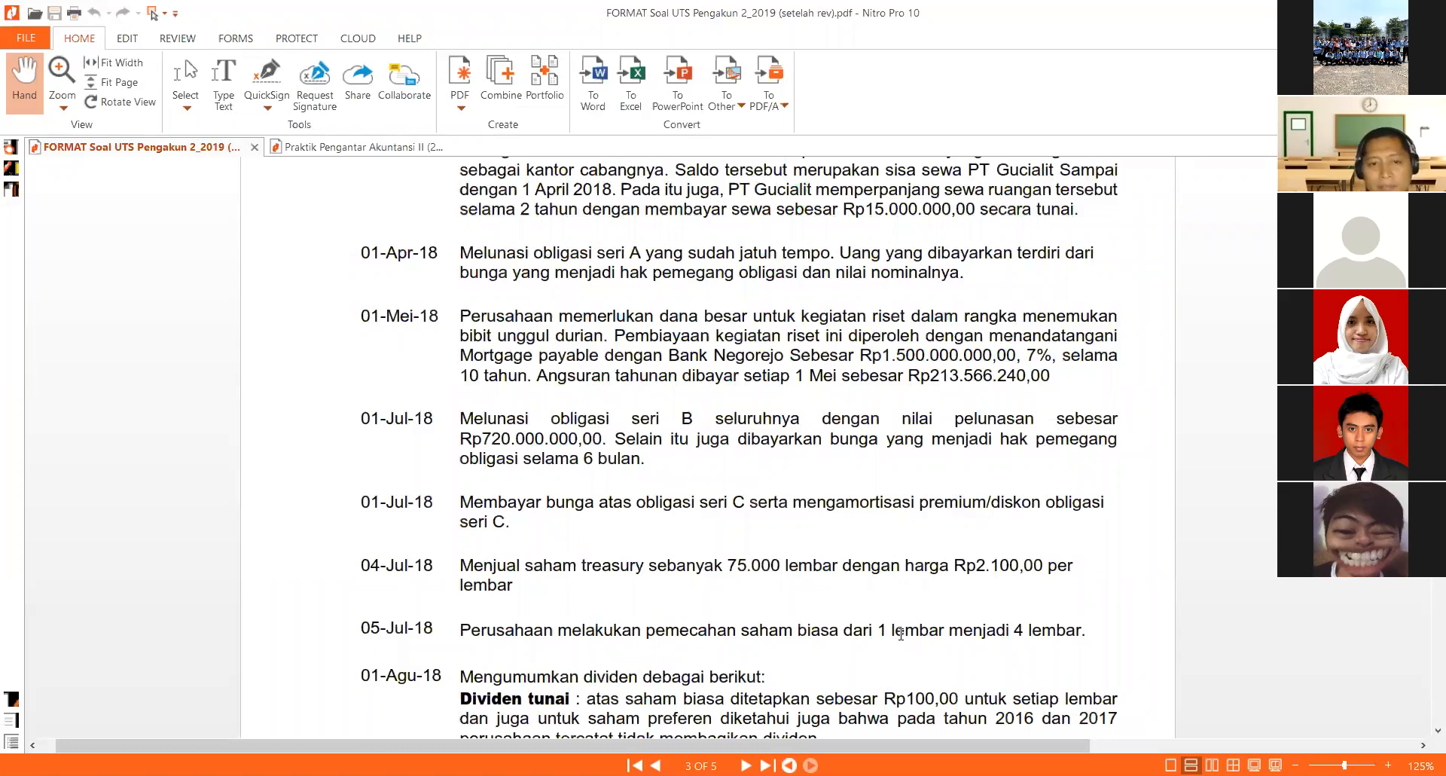
scroll(874, 629, down, 3)
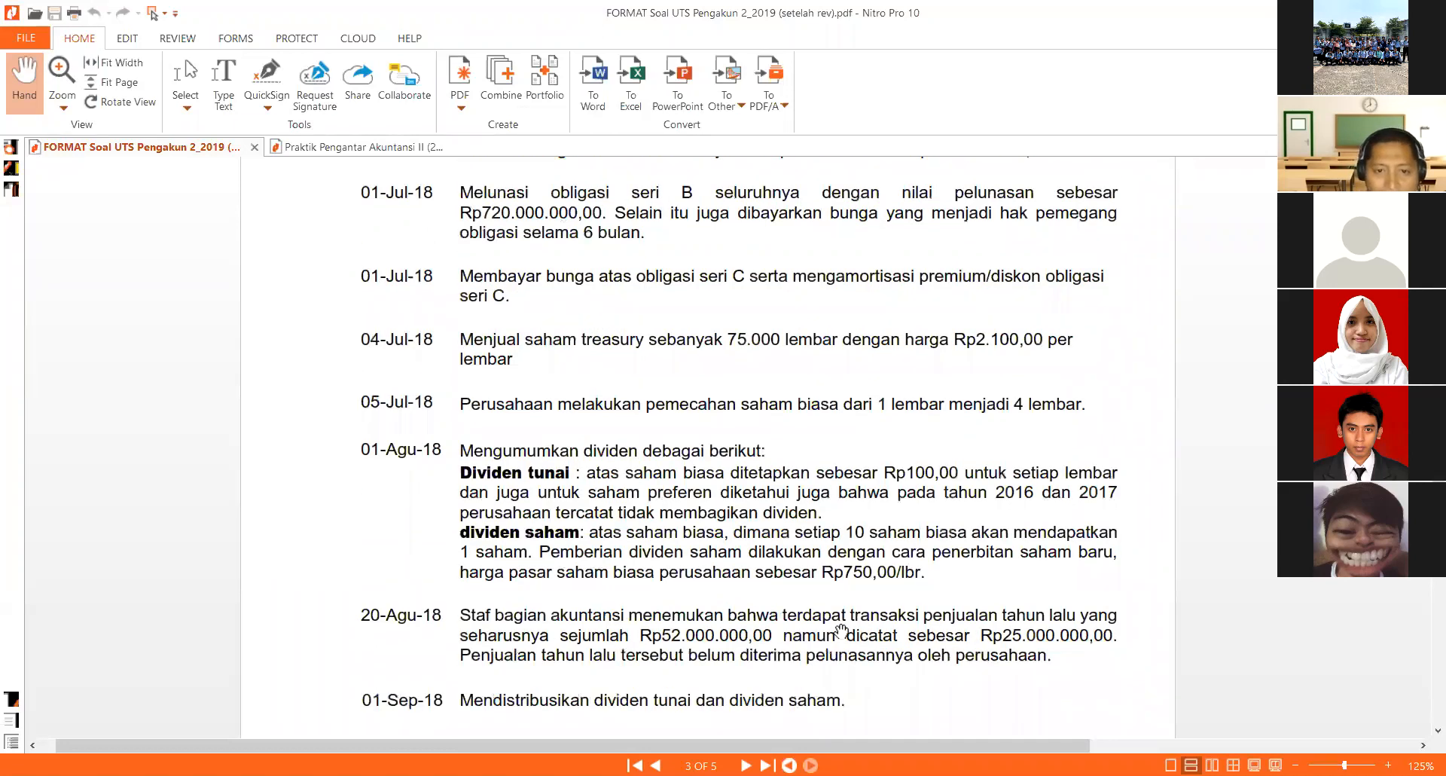
scroll(720, 618, down, 6)
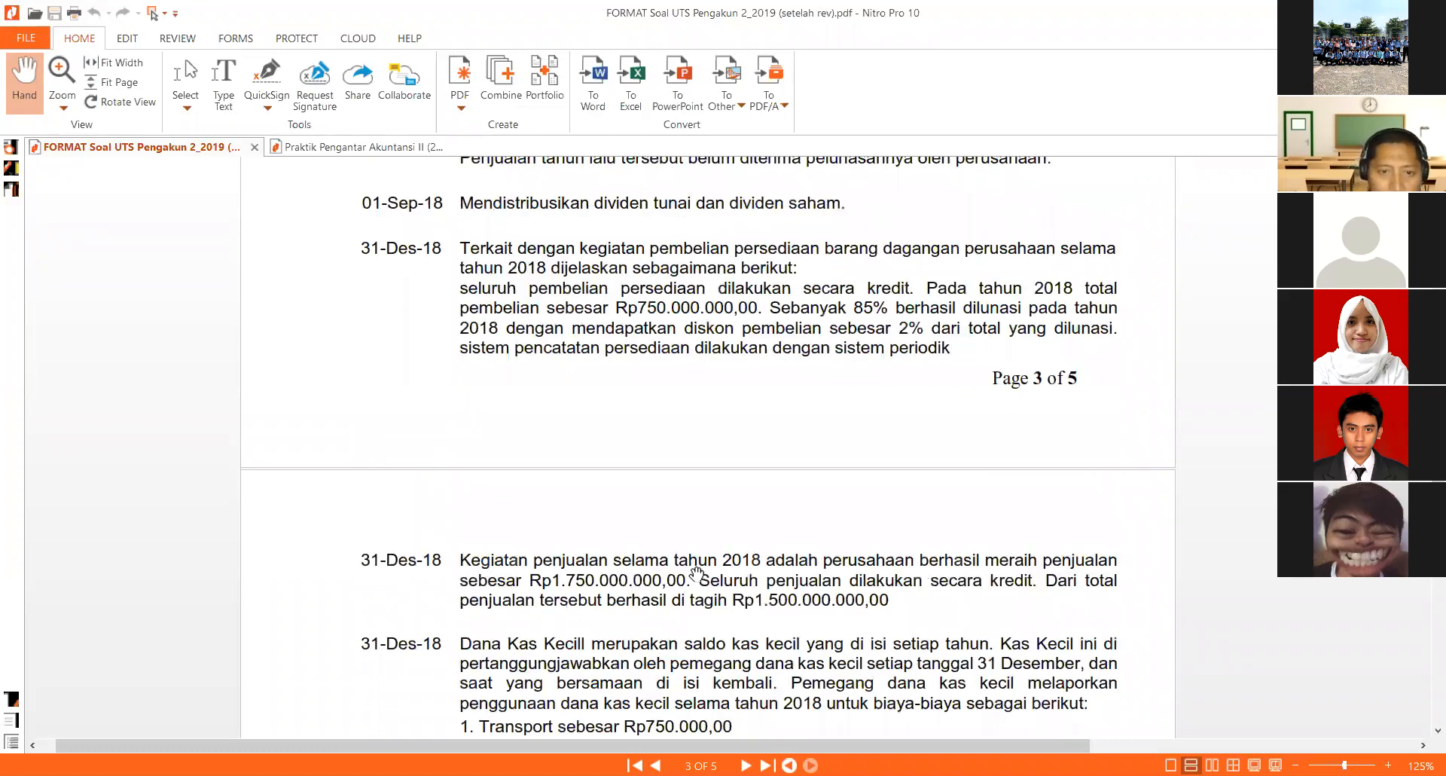
scroll(698, 569, down, 2)
scroll(697, 561, up, 3)
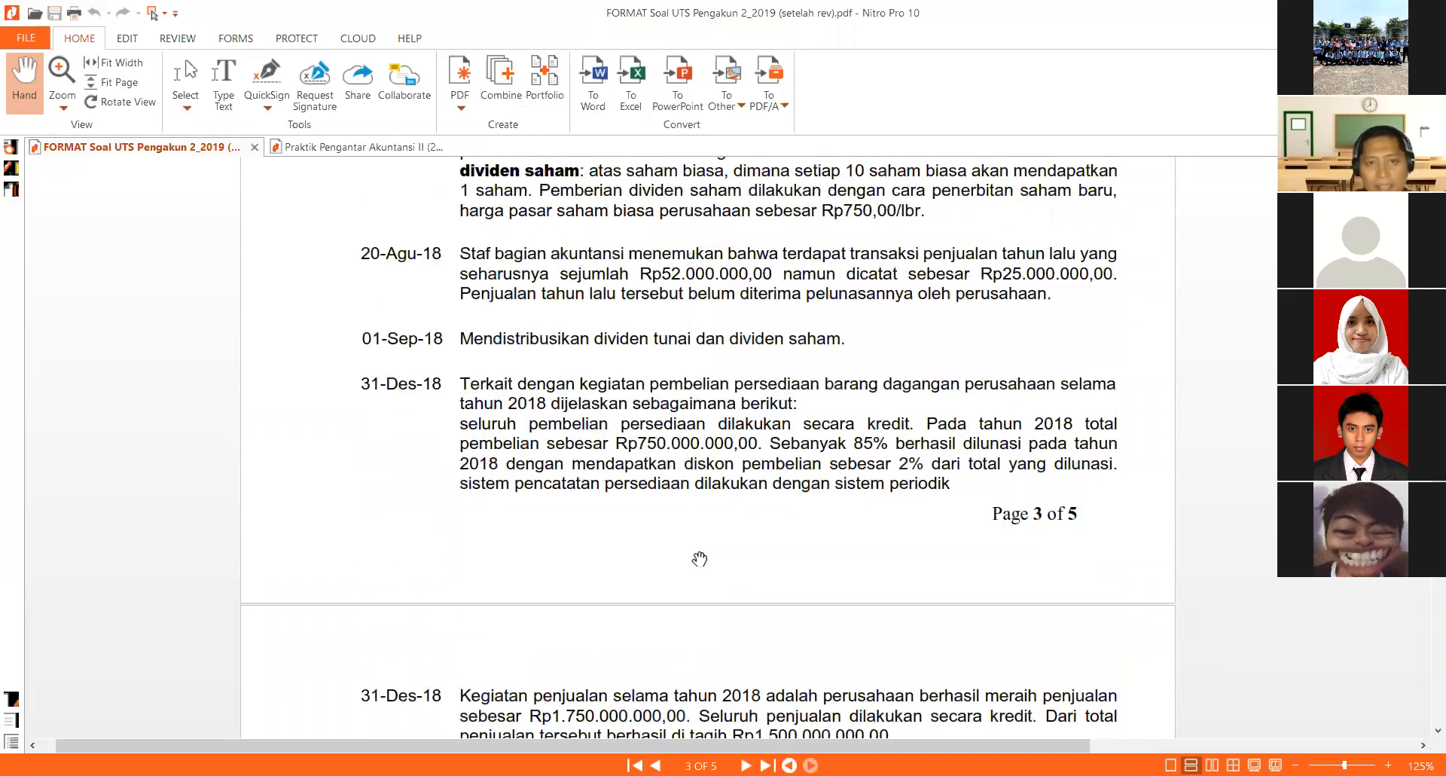
scroll(365, 385, up, 3)
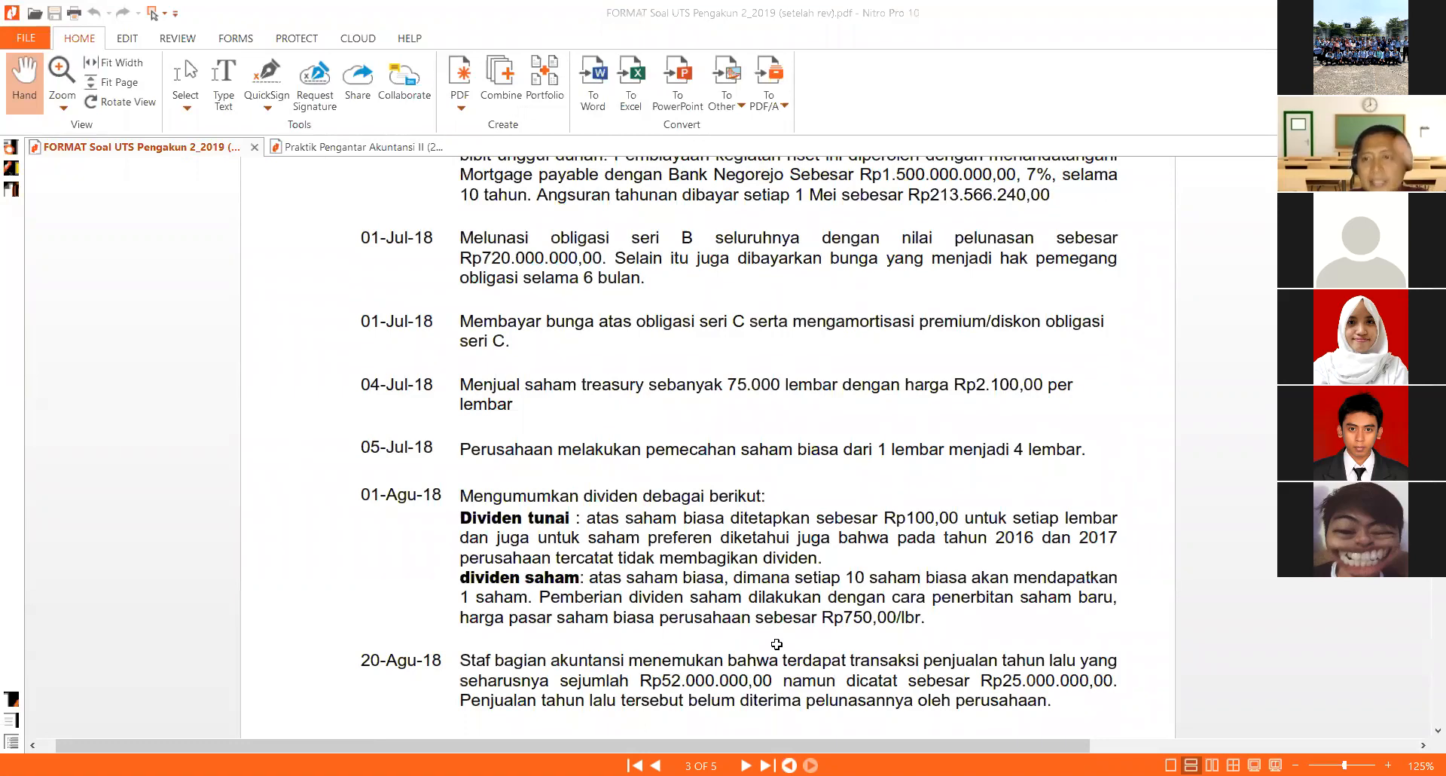
- Switch back to Excel and enter the label "posisi TS" in H67
key(alt+Tab)
click(651, 640)
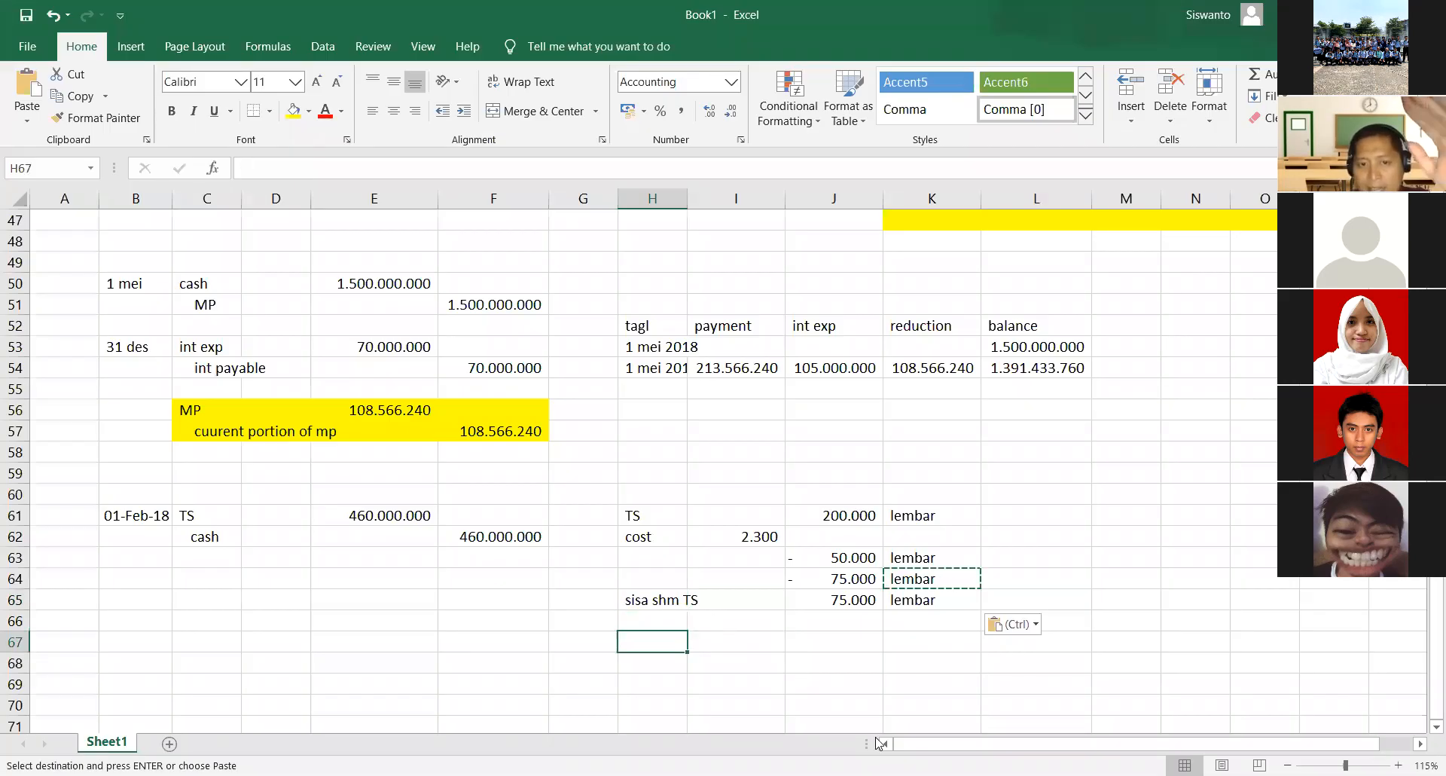
text(posisi )
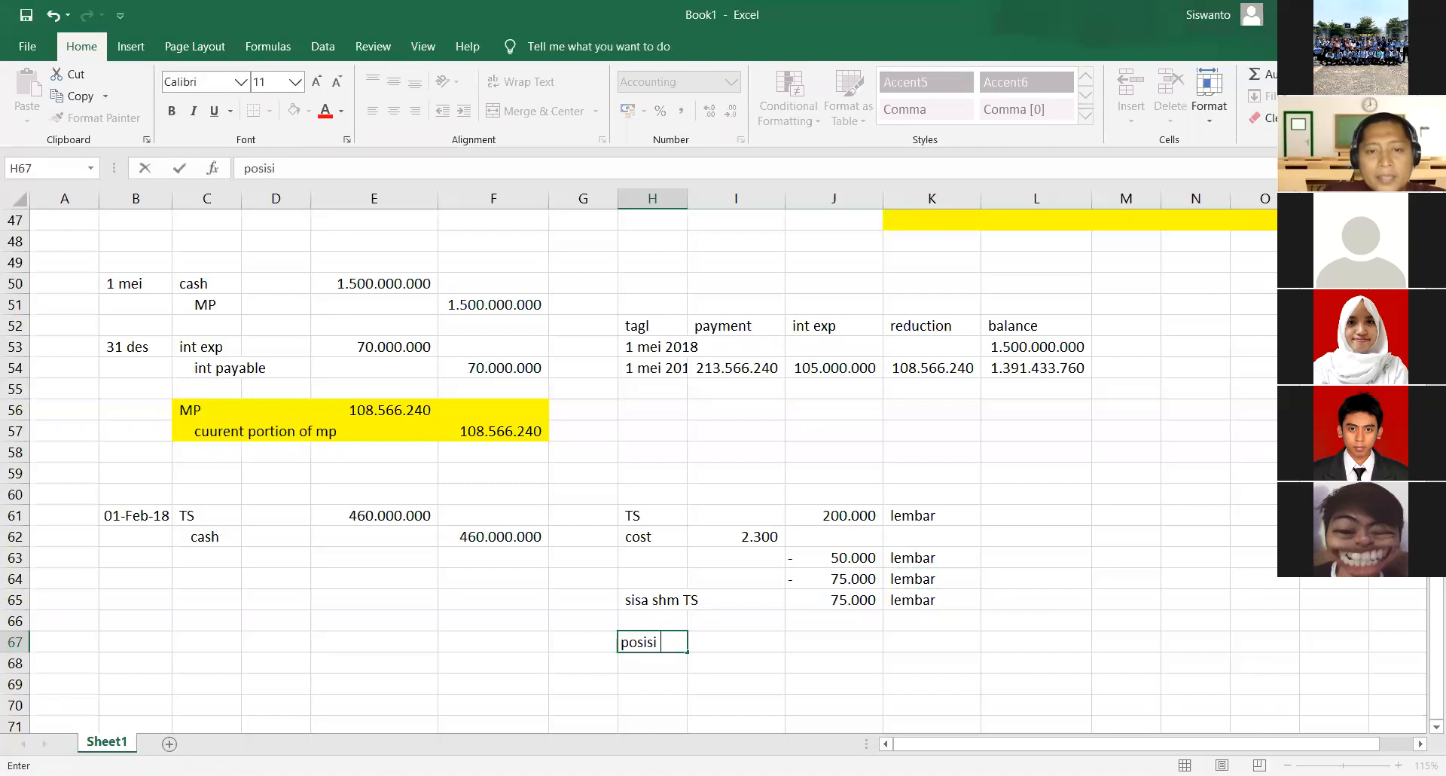
text(sgm treasr)
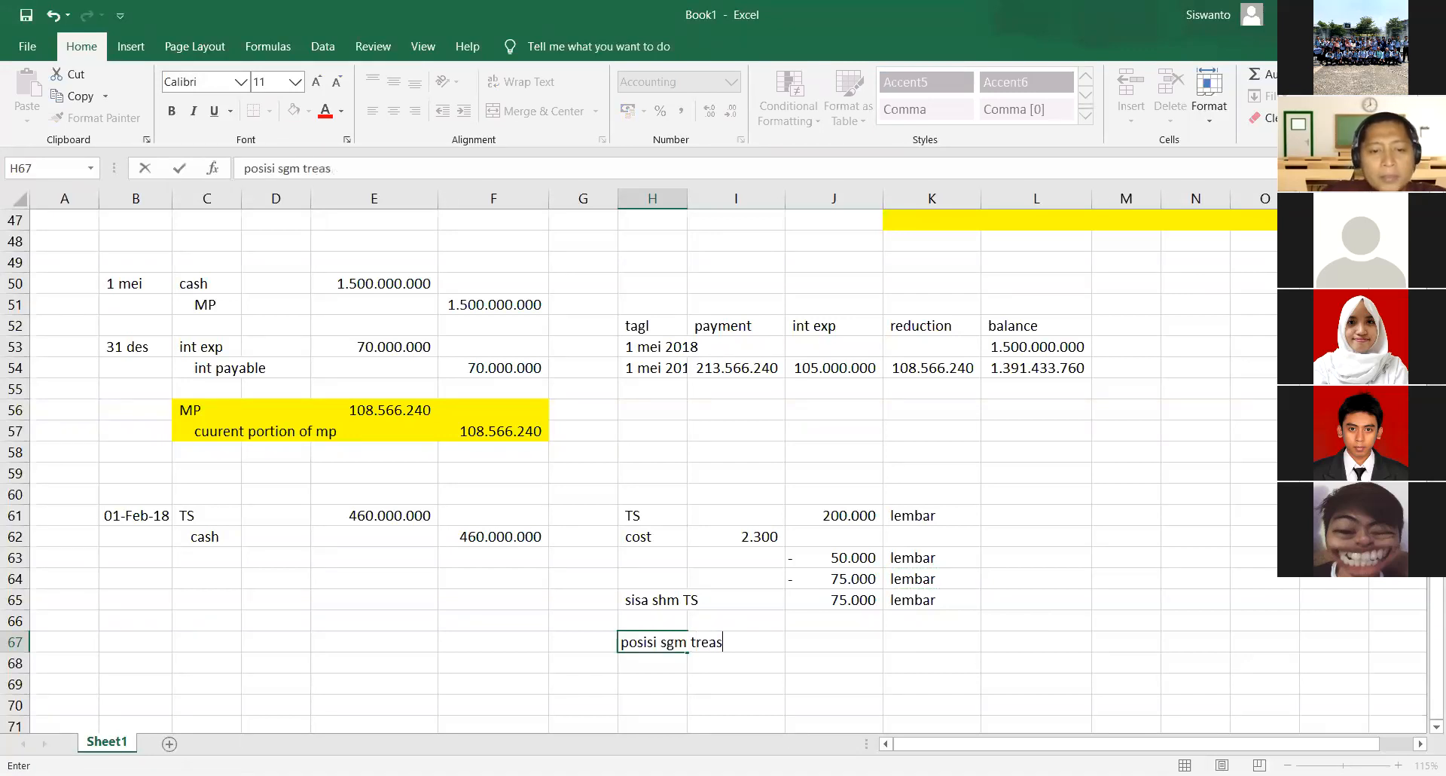
key(BackSpace)
key(BackSpace)
key(BackSpace)
key(BackSpace)
key(BackSpace)
key(BackSpace)
key(BackSpace)
key(BackSpace)
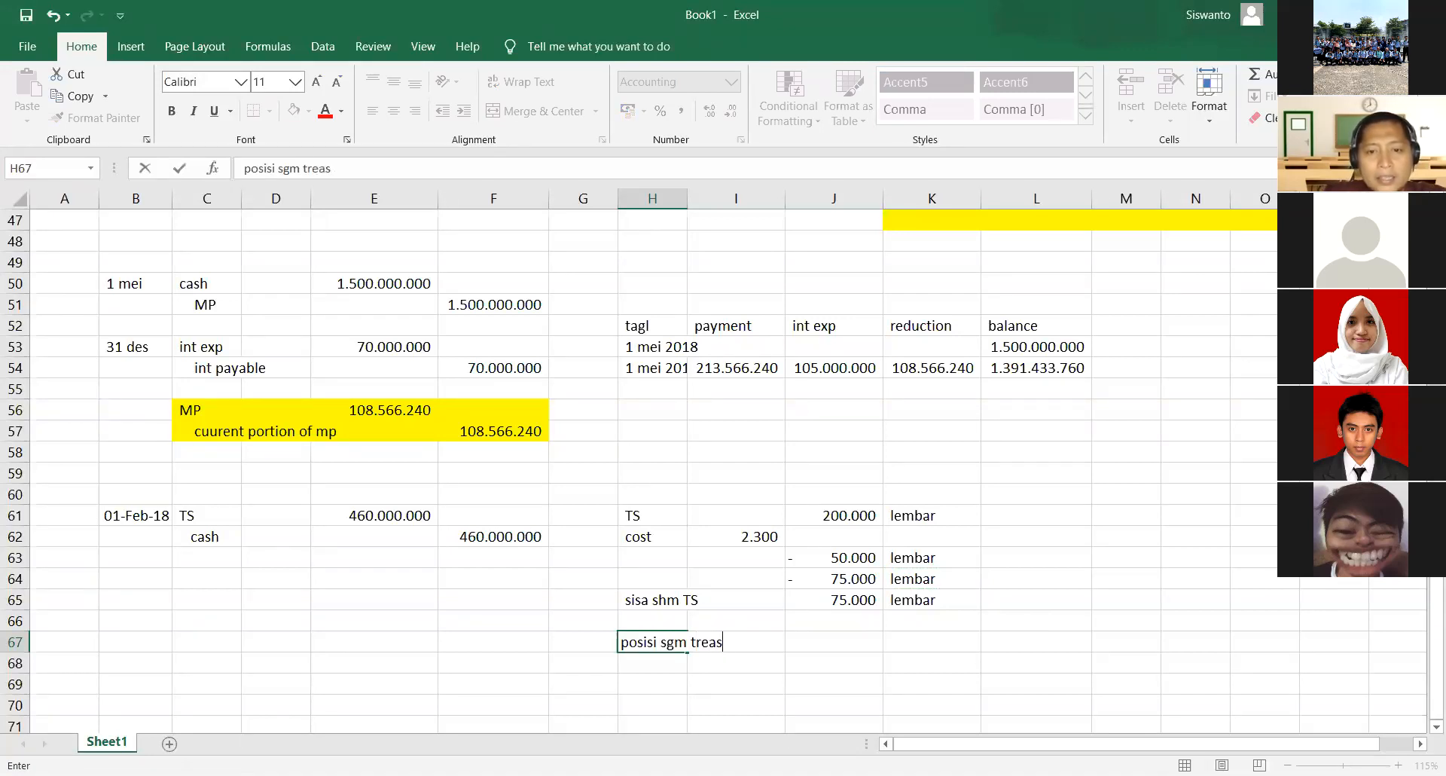
key(BackSpace)
key(BackSpace)
text(TS)
key(Return)
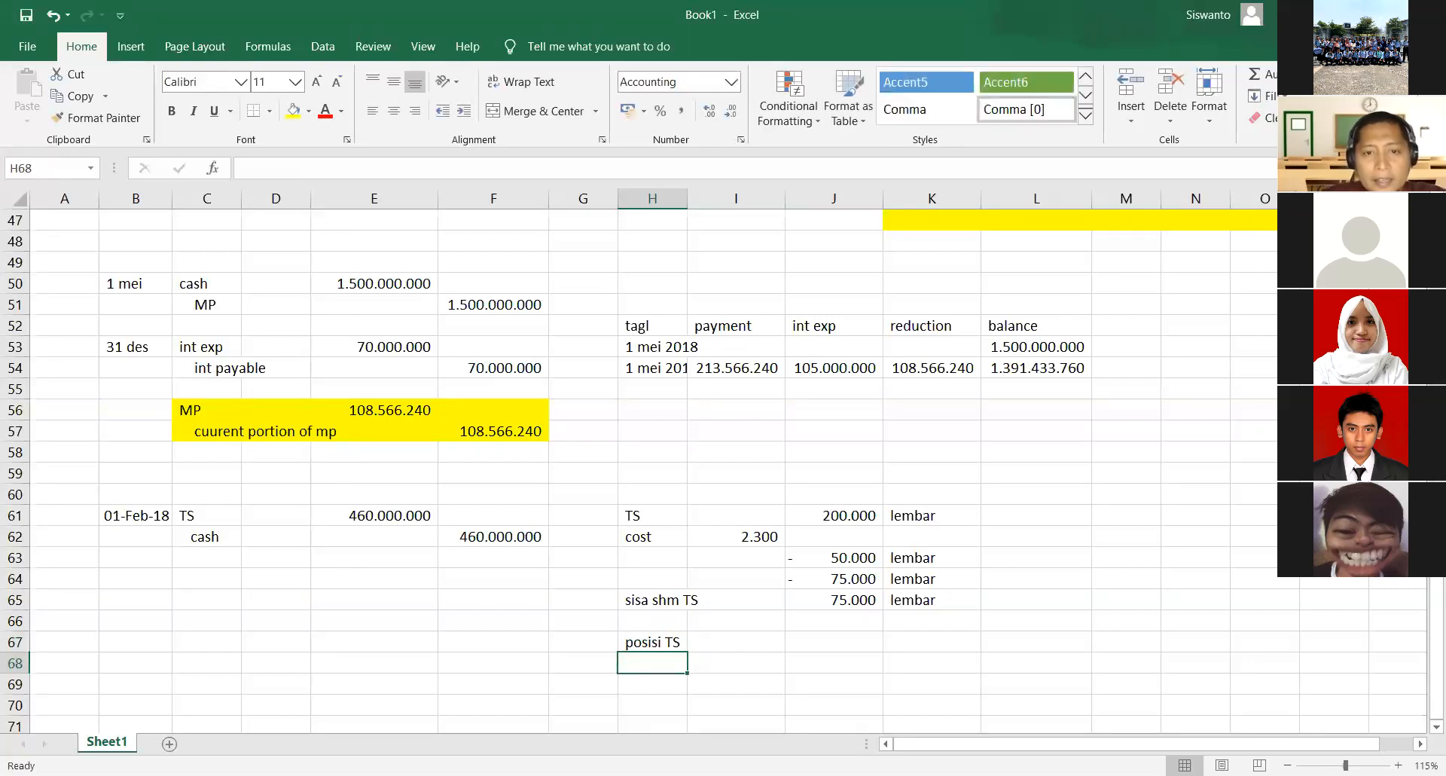
- Calculate the treasury share quantity after the 1-to-4 split in J67 with the formula =J65*4
key(Right)
key(Right)
key(Up)
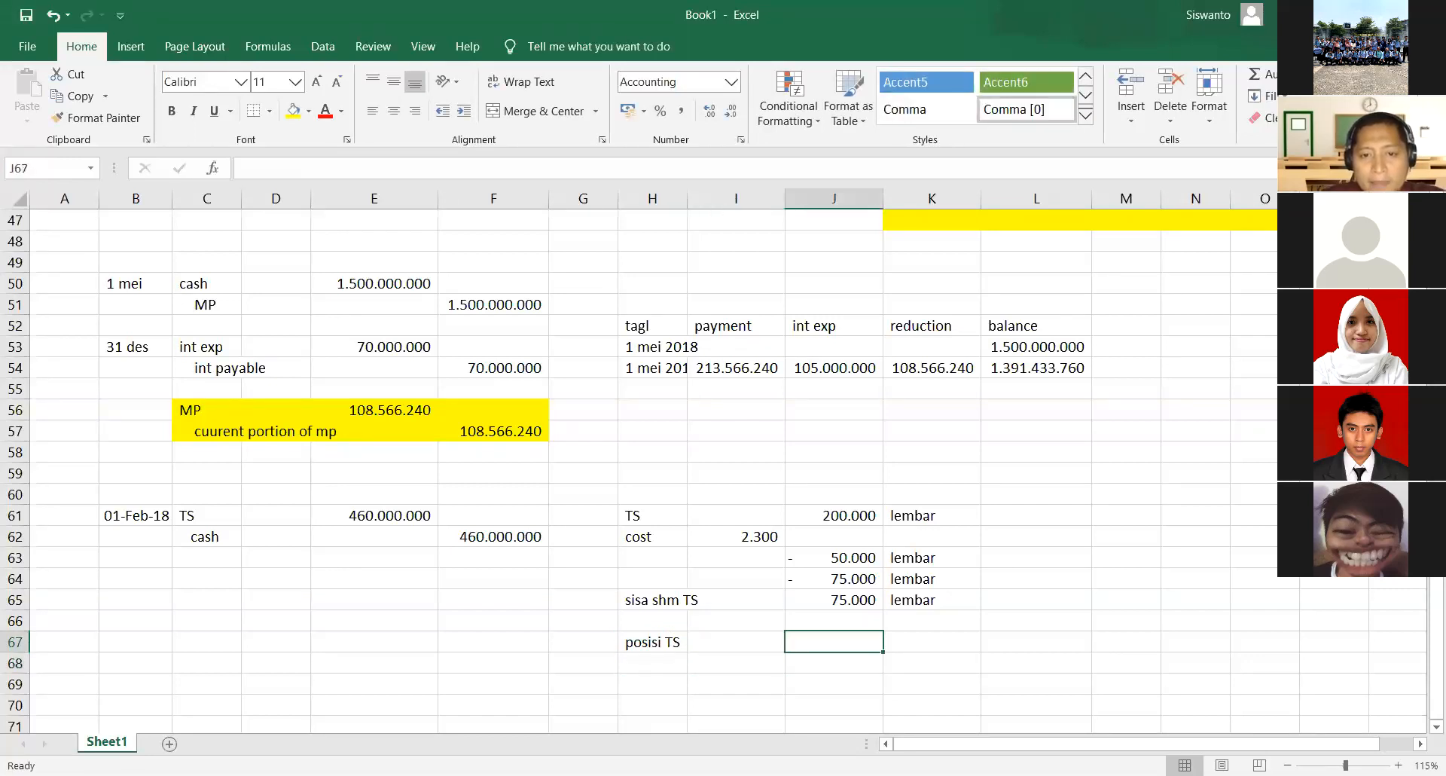
text(=)
key(Up)
key(Up)
key(Up)
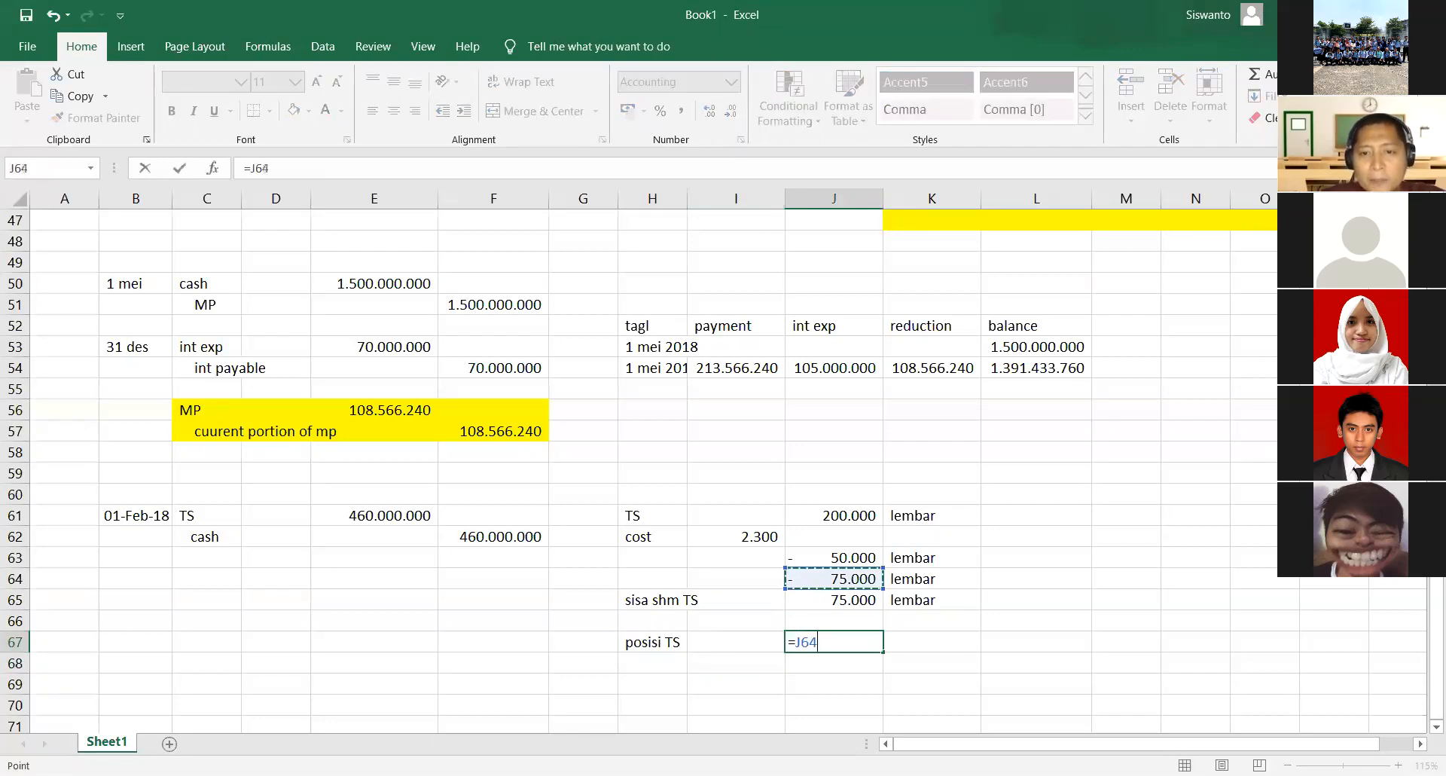
key(Down)
text(*4)
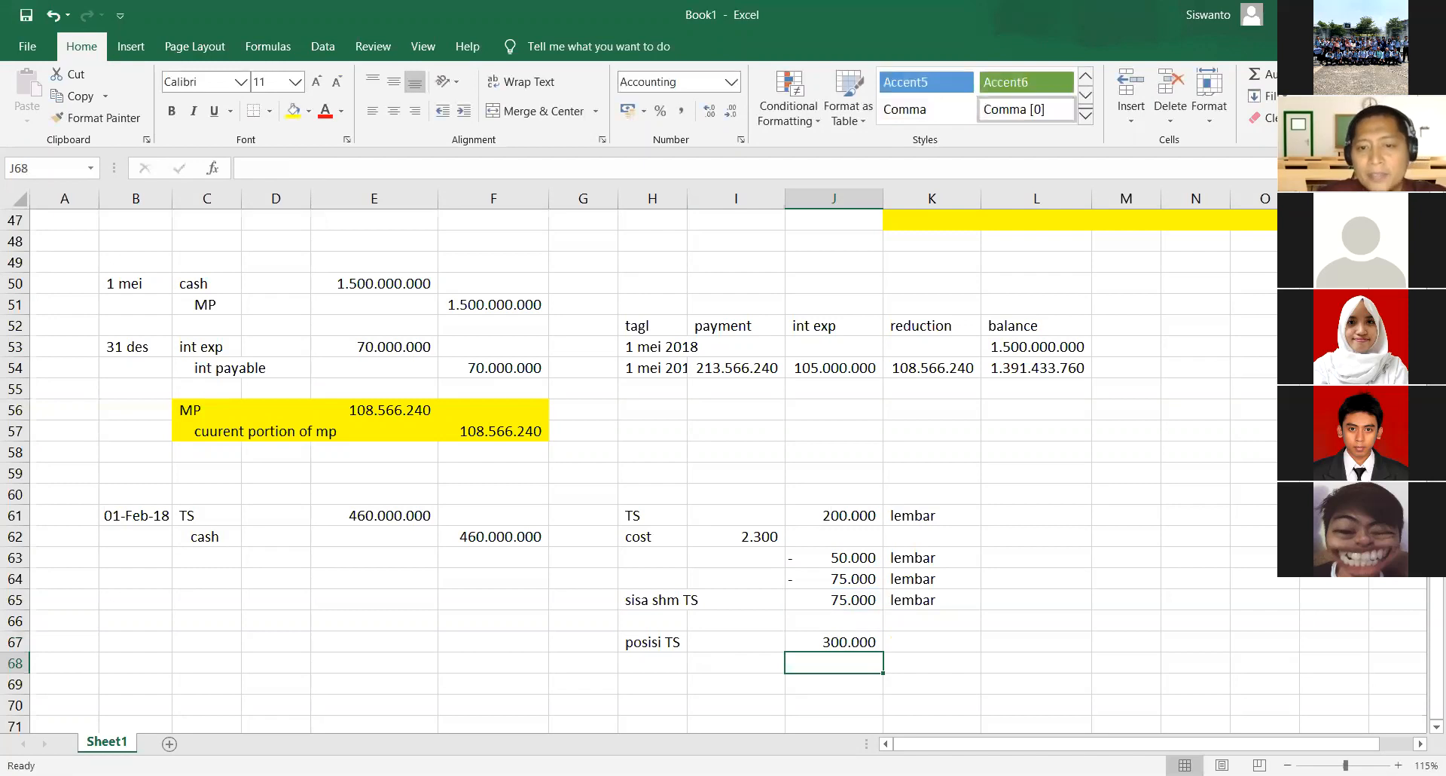
- Label the post-split treasury share quantity lembar in K67
key(Up)
key(Right)
text(lem)
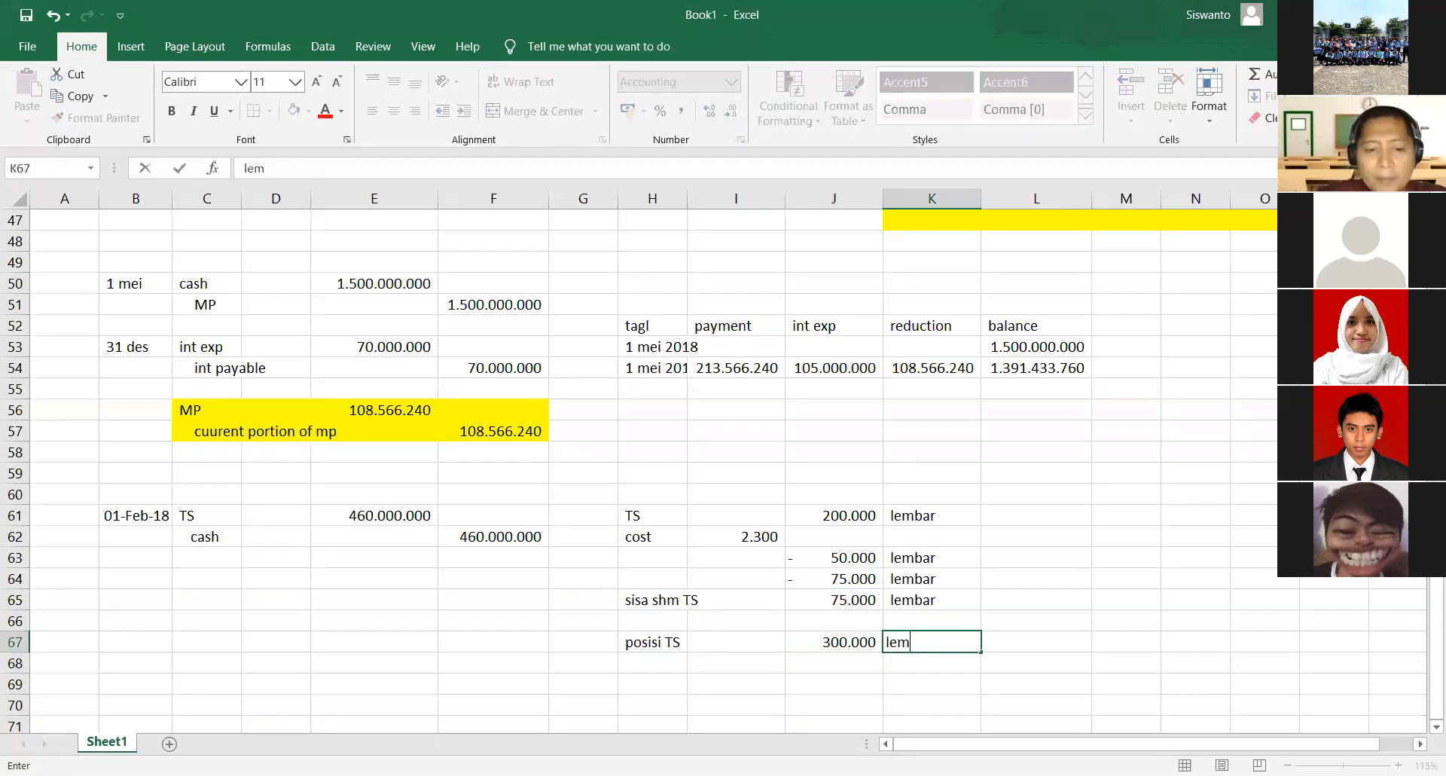
text(bar)
key(Return)
- Calculate the post-split cost per treasury share in J68 with the formula =I62/4
key(Left)
text(=)
key(Left)
key(Up)
key(Up)
key(Up)
key(Up)
key(Up)
key(Up)
key(Up)
key(Down)
text(/4)
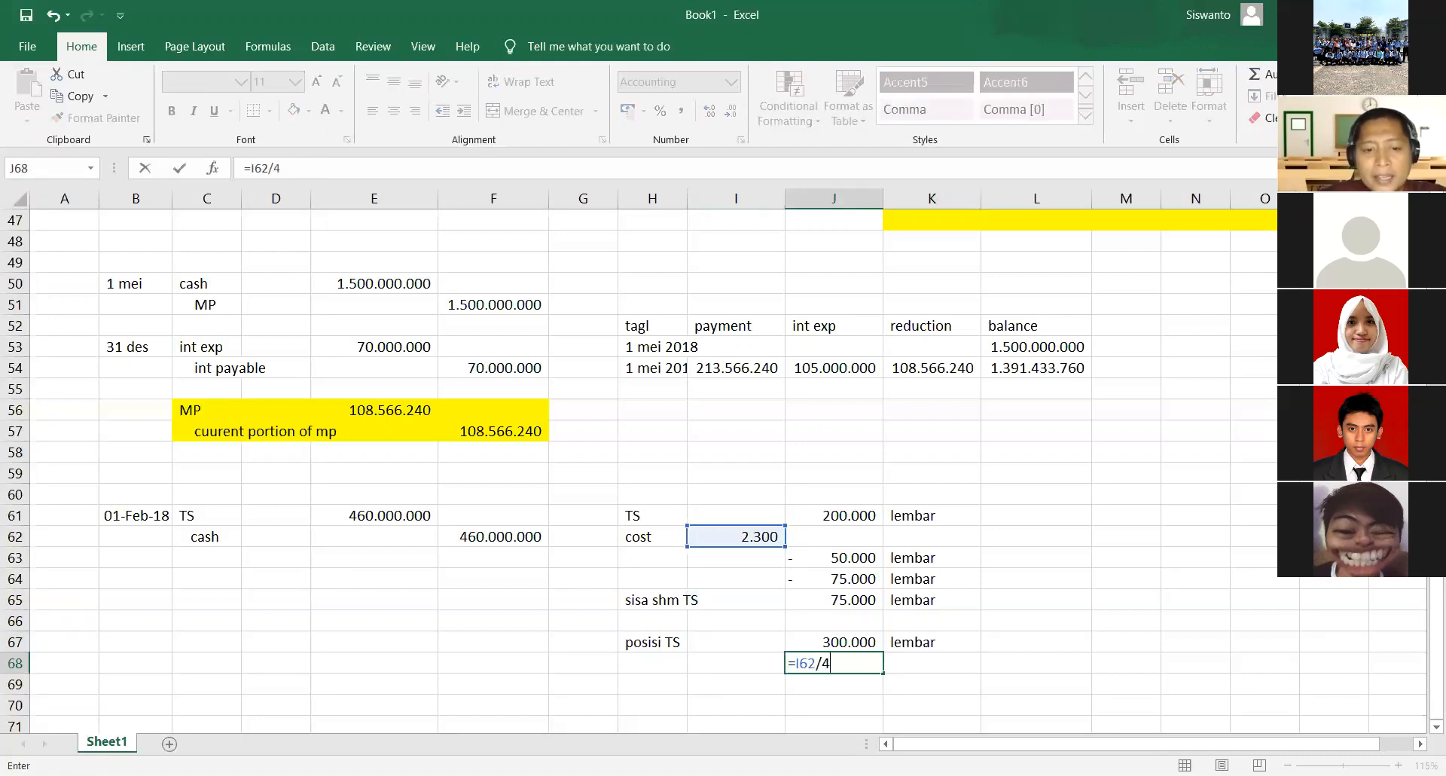
key(Return)
- Label the post-split per-share value "cost" in K68
key(Up)
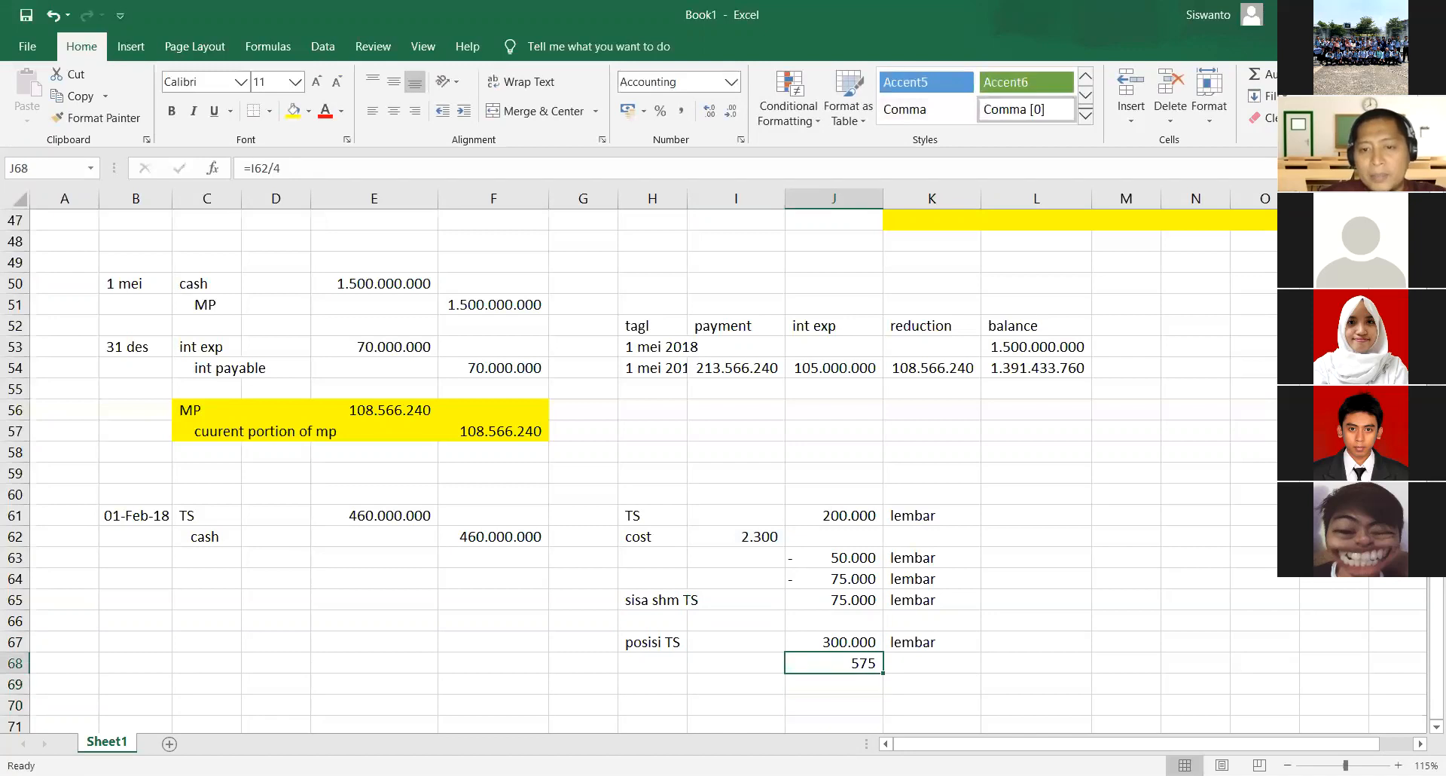
key(Right)
text(cost)
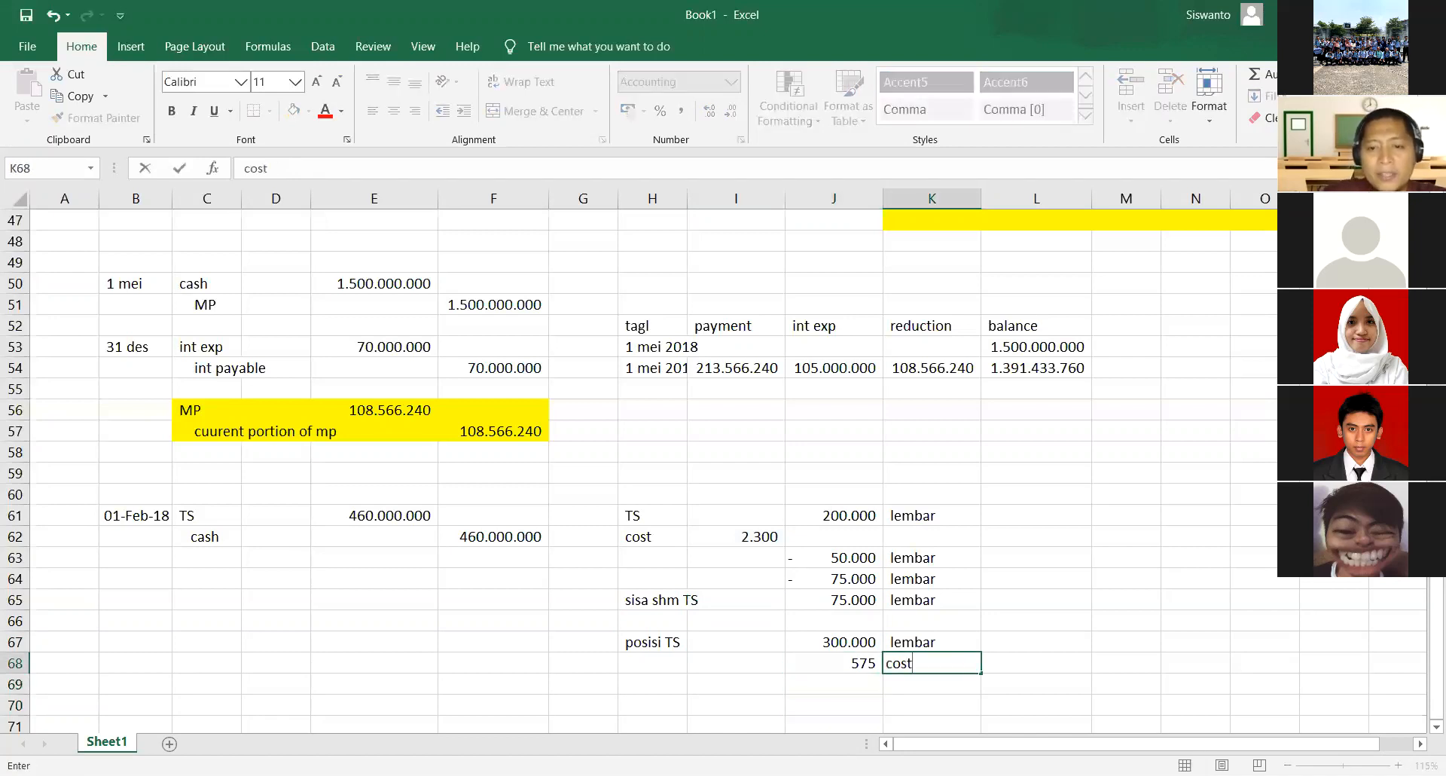
key(Return)
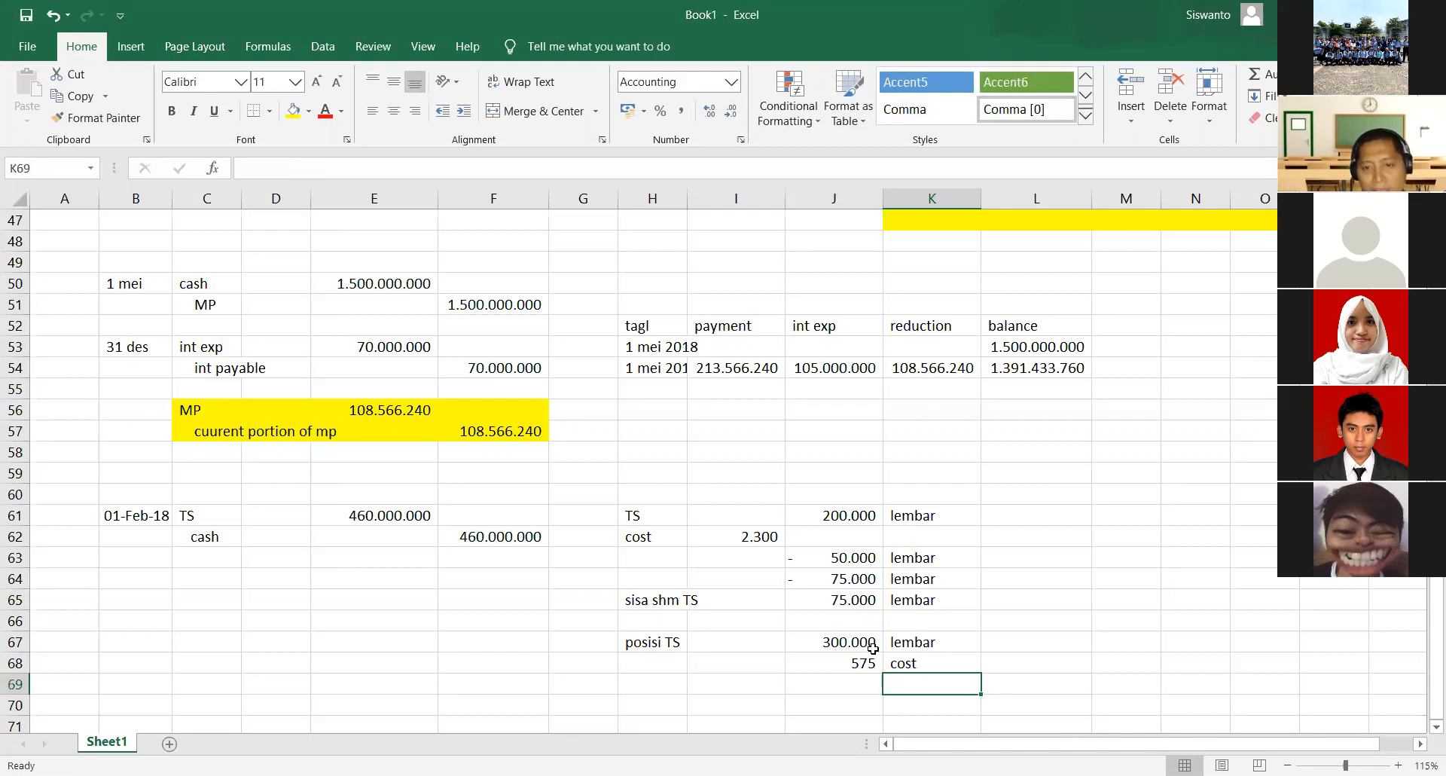
- Switch to the exam PDF in Nitro Pro and read the 01-Agu-18 dividend announcement and the transactions through 31-Des-18
click(847, 32)
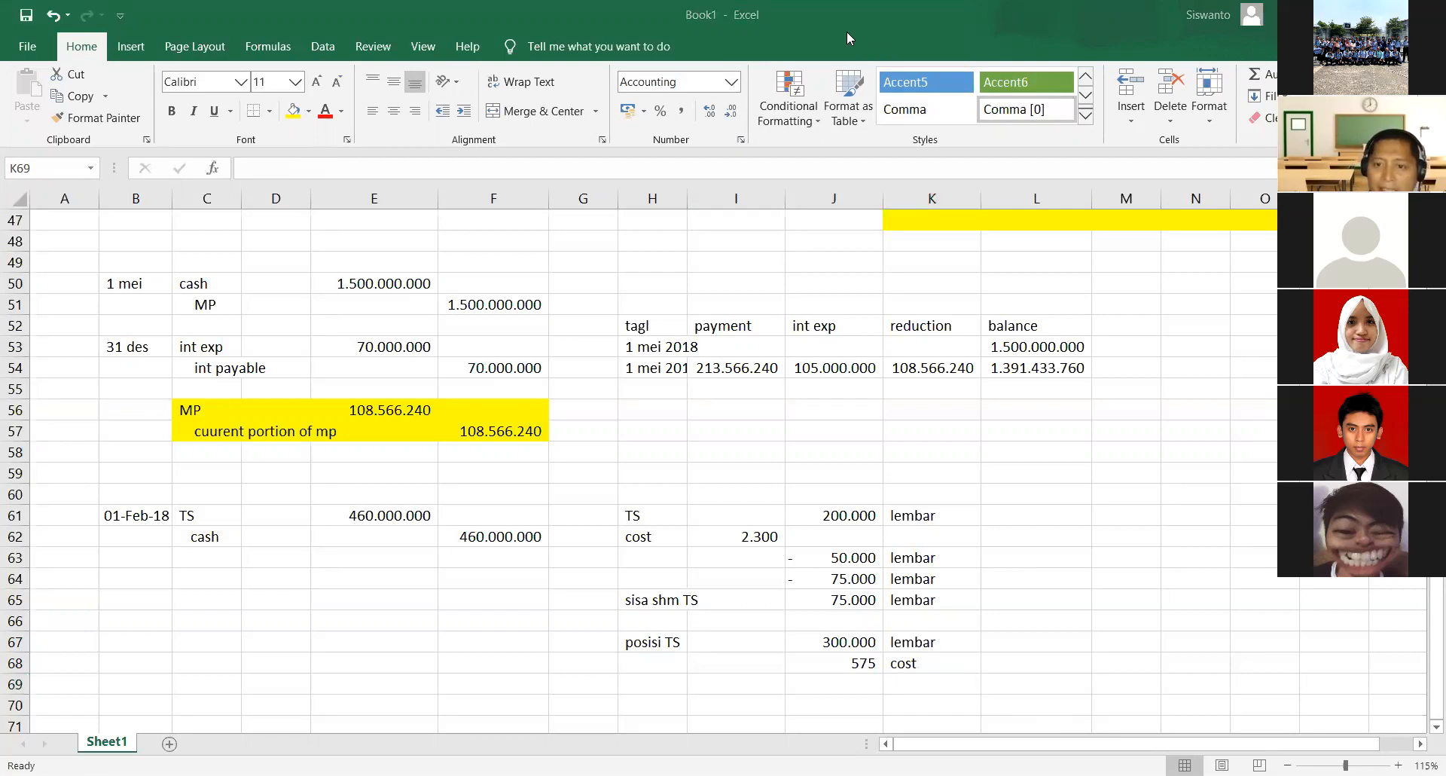
key(alt+Tab)
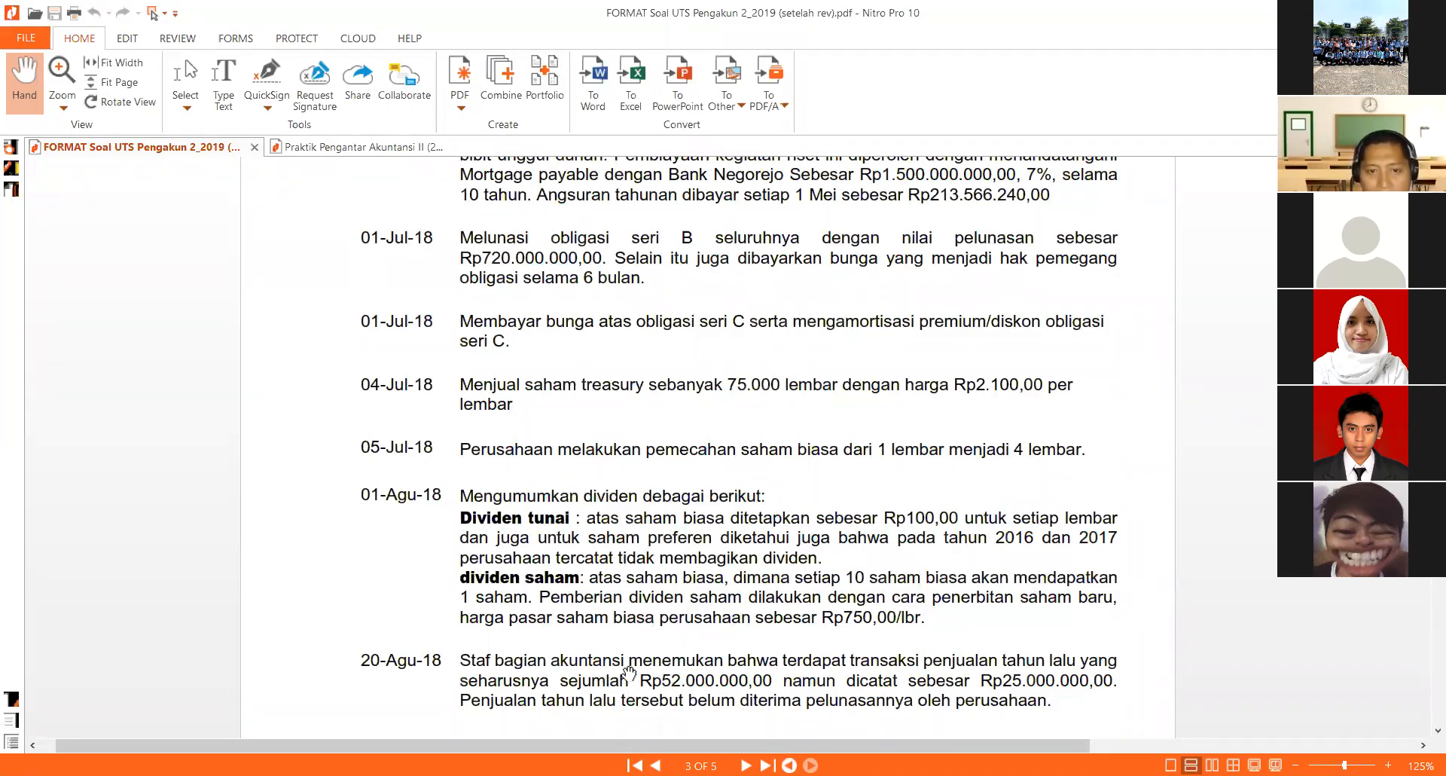
scroll(976, 660, down, 2)
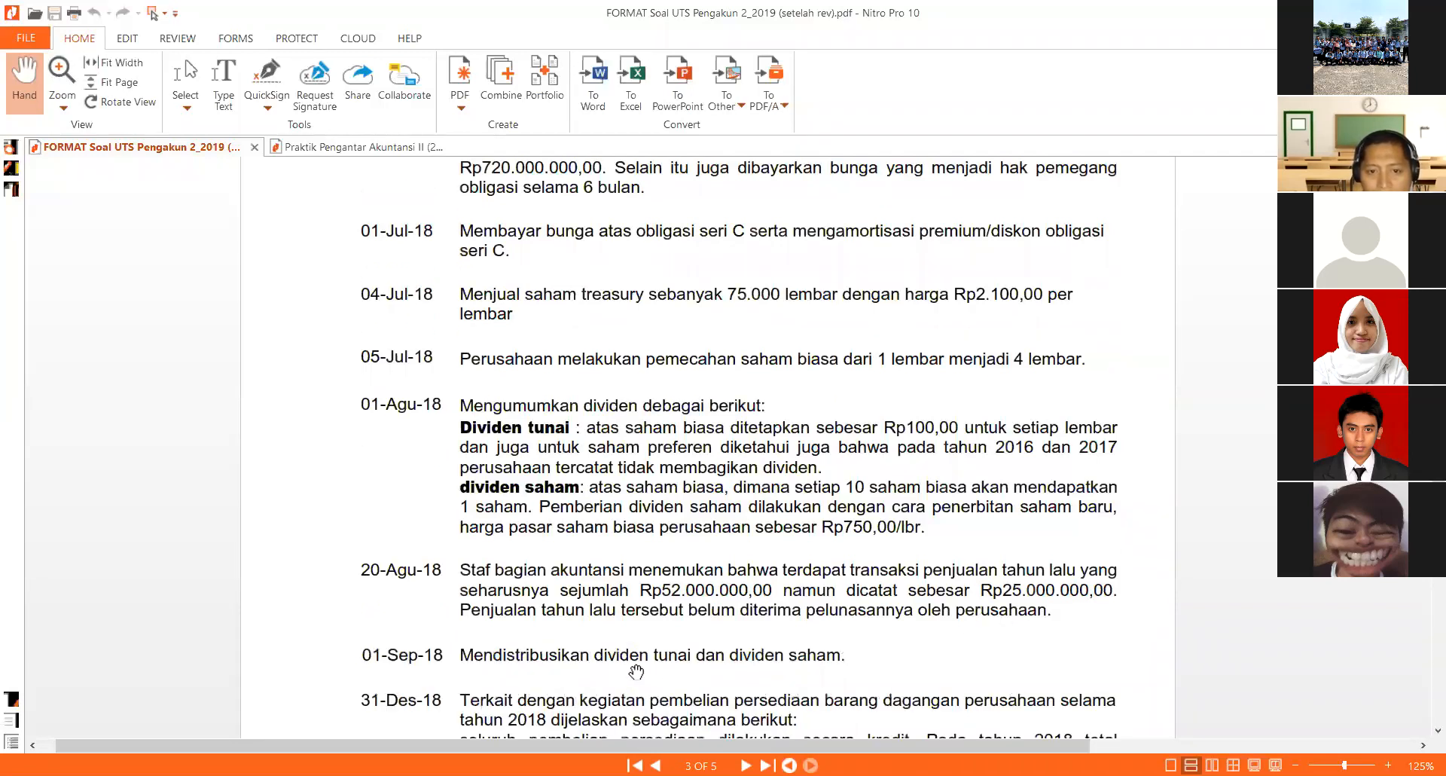
scroll(980, 614, down, 2)
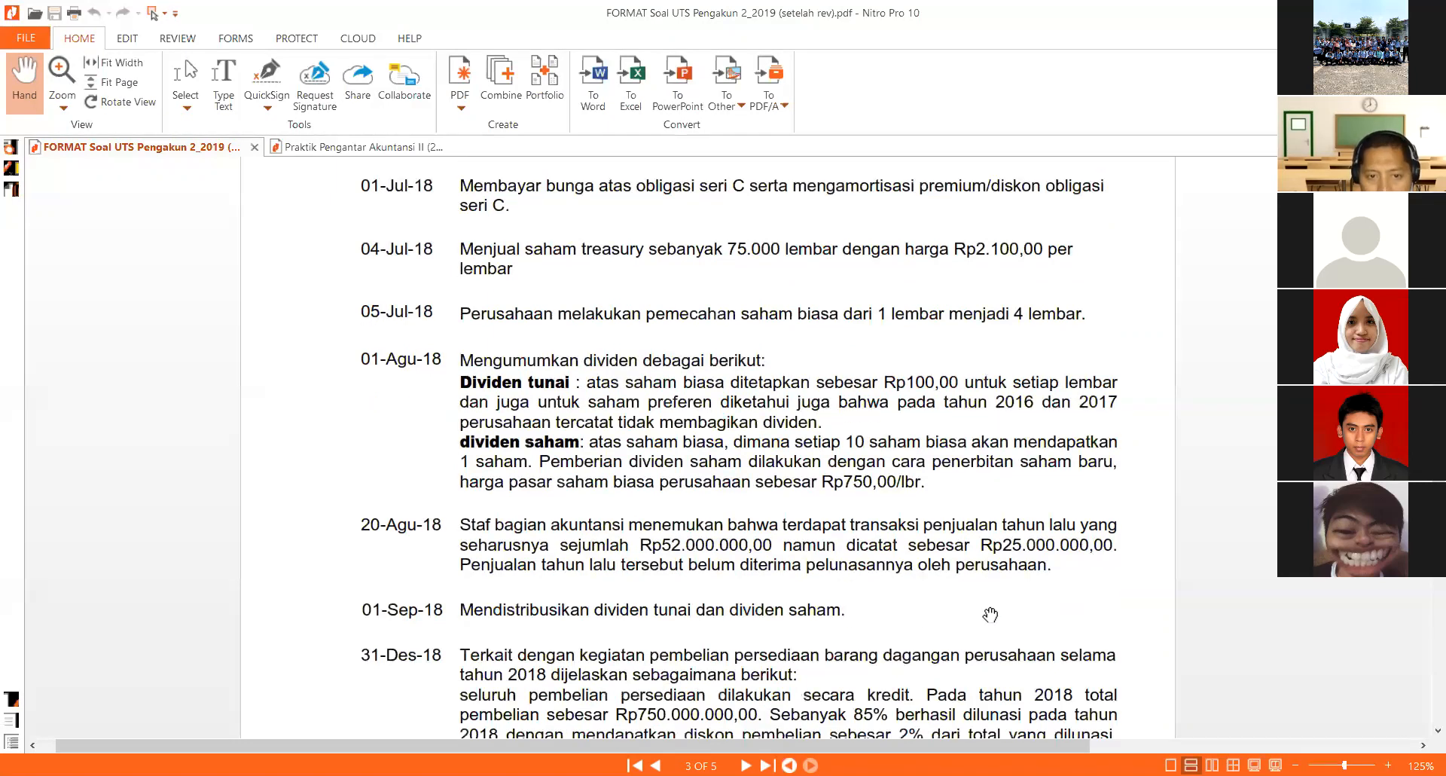
scroll(987, 613, down, 2)
scroll(787, 610, up, 1)
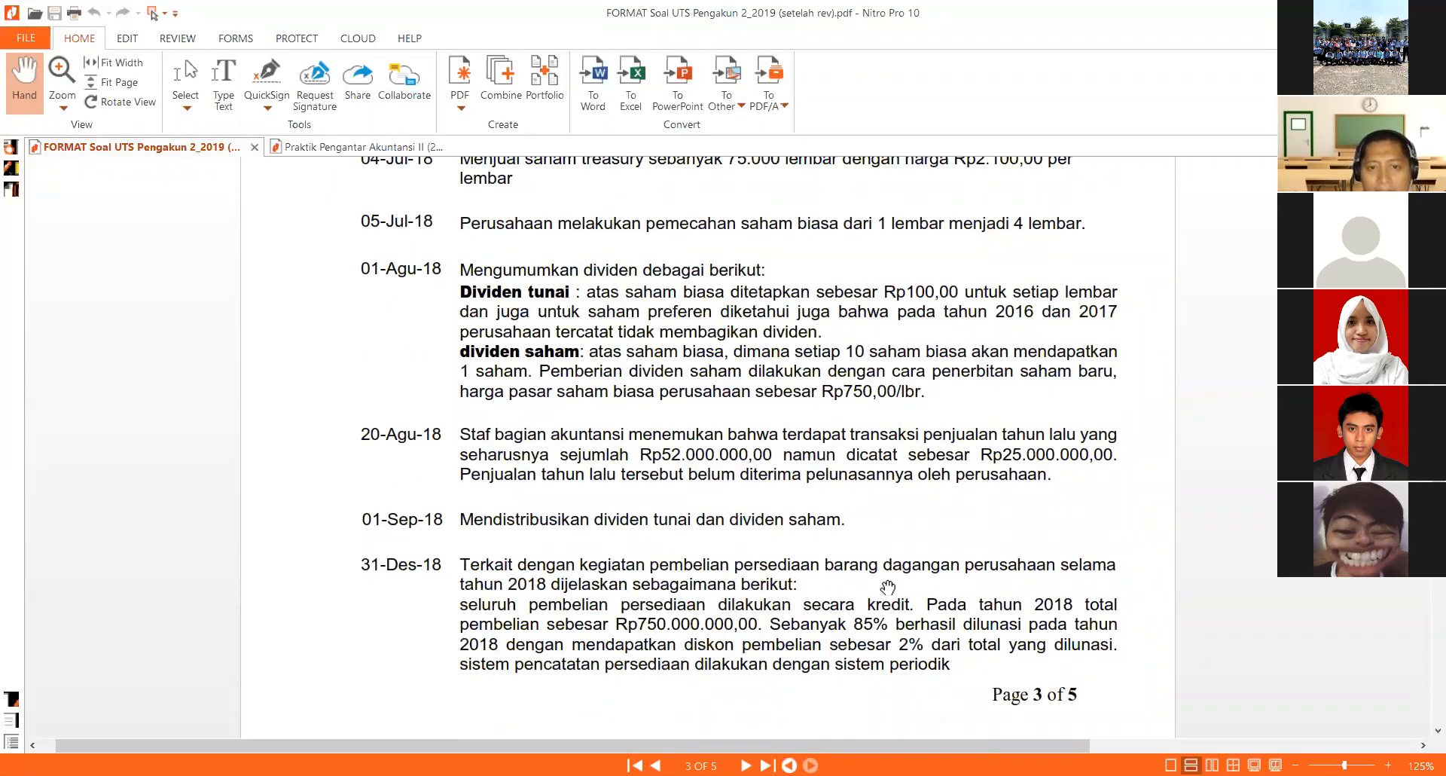
- Read the 31-Des-18 sales and petty cash transactions and the adjusting entry notes on page 4 of the exam PDF
scroll(888, 587, down, 4)
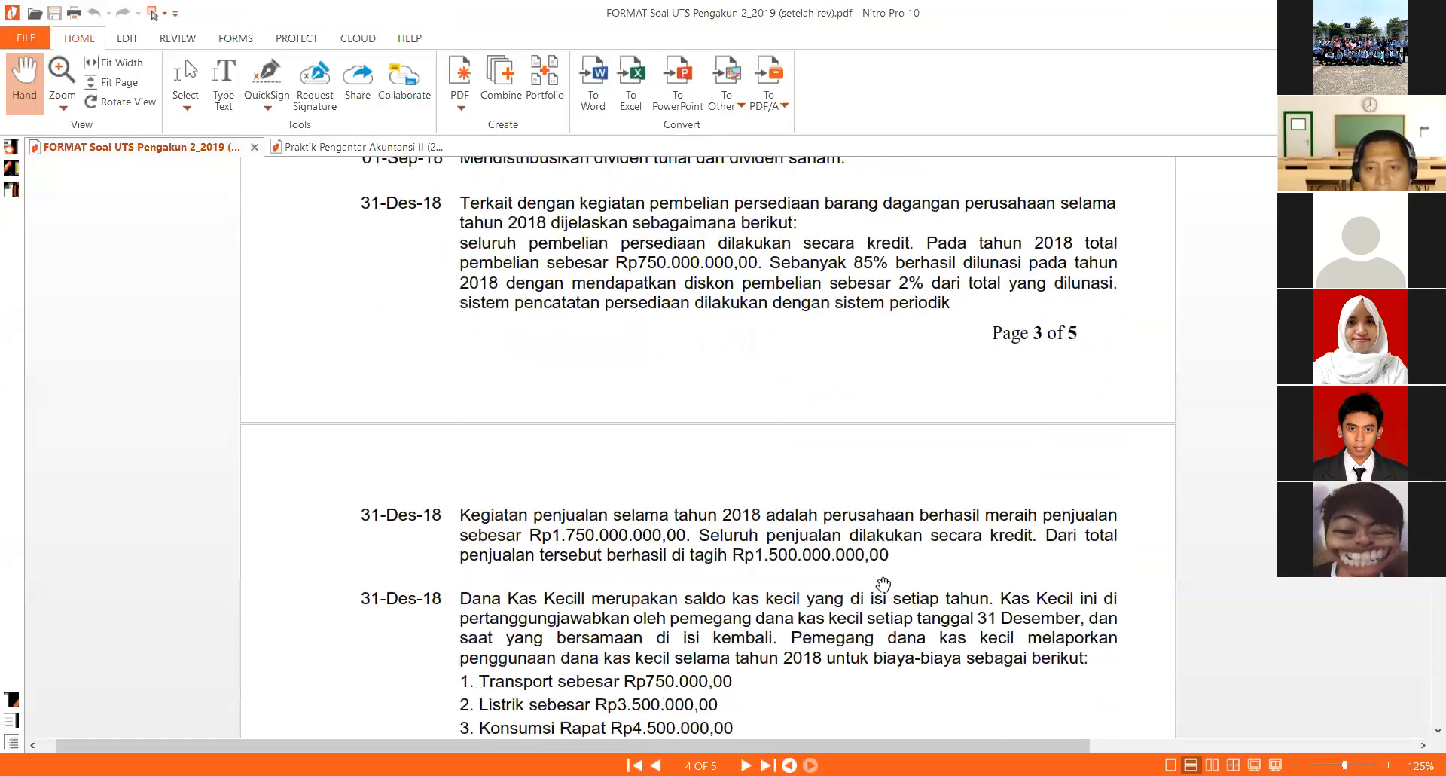
scroll(721, 552, down, 1)
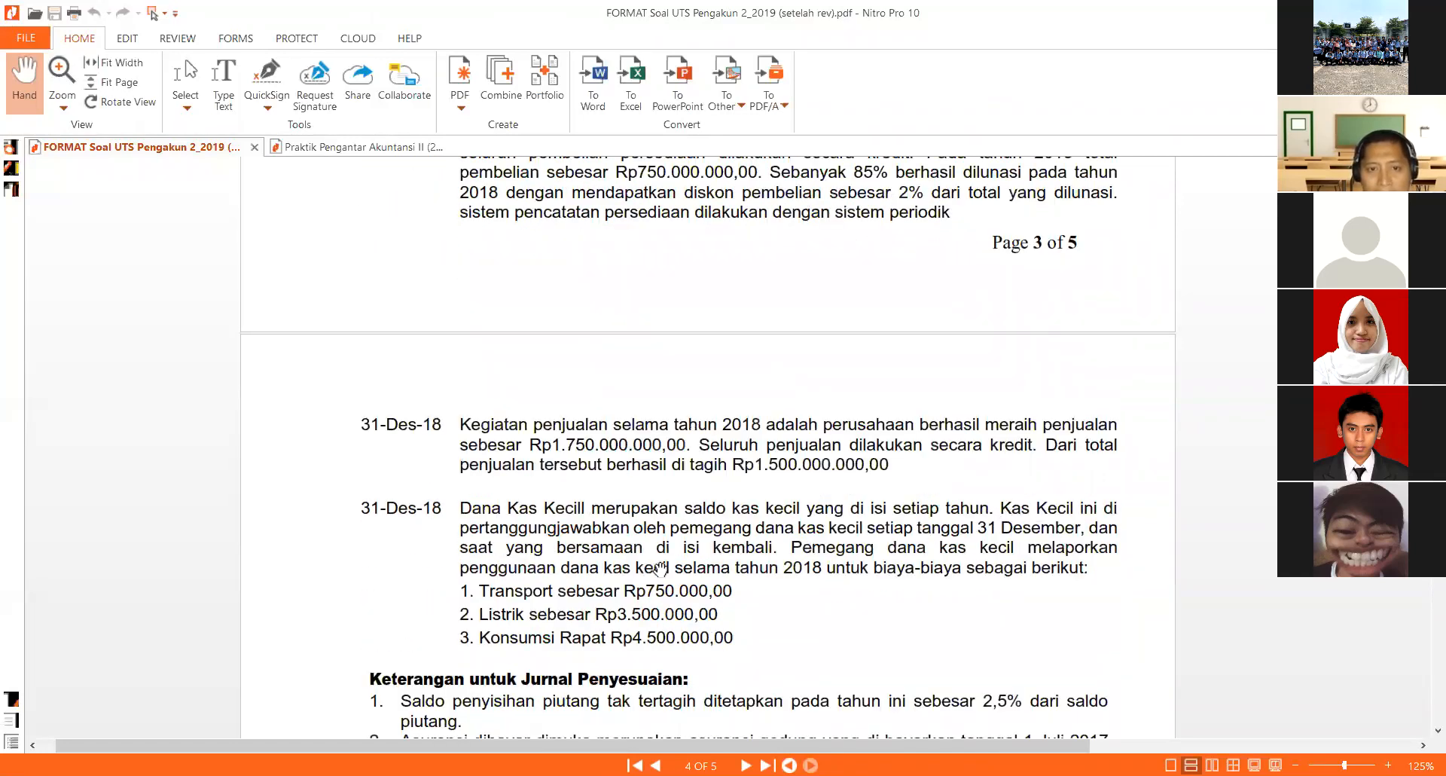
scroll(863, 574, down, 1)
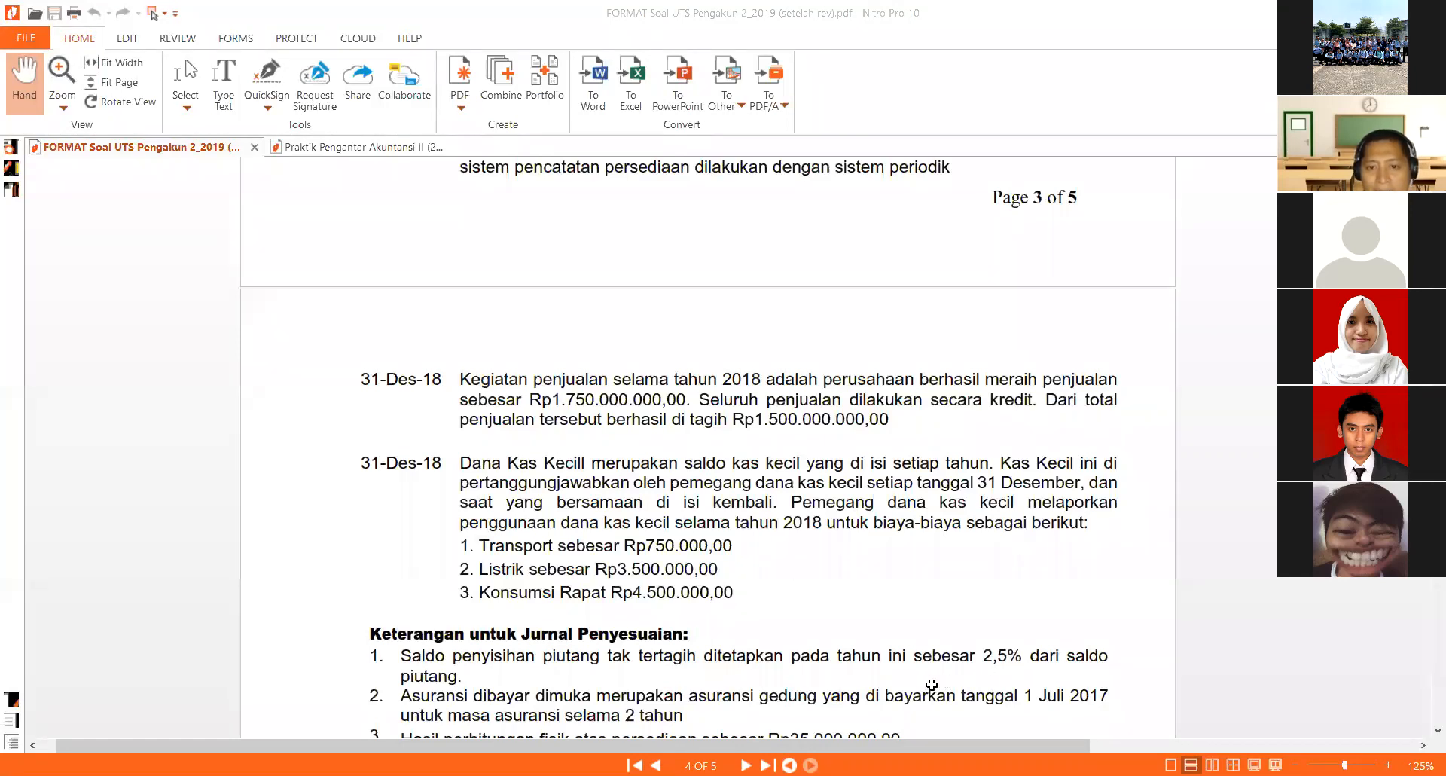
- Switch to the Excel workbook and calculate the total post-split treasury share cost in J69 with the formula =J67*J68
key(alt+Tab)
key(Left)
text(=)
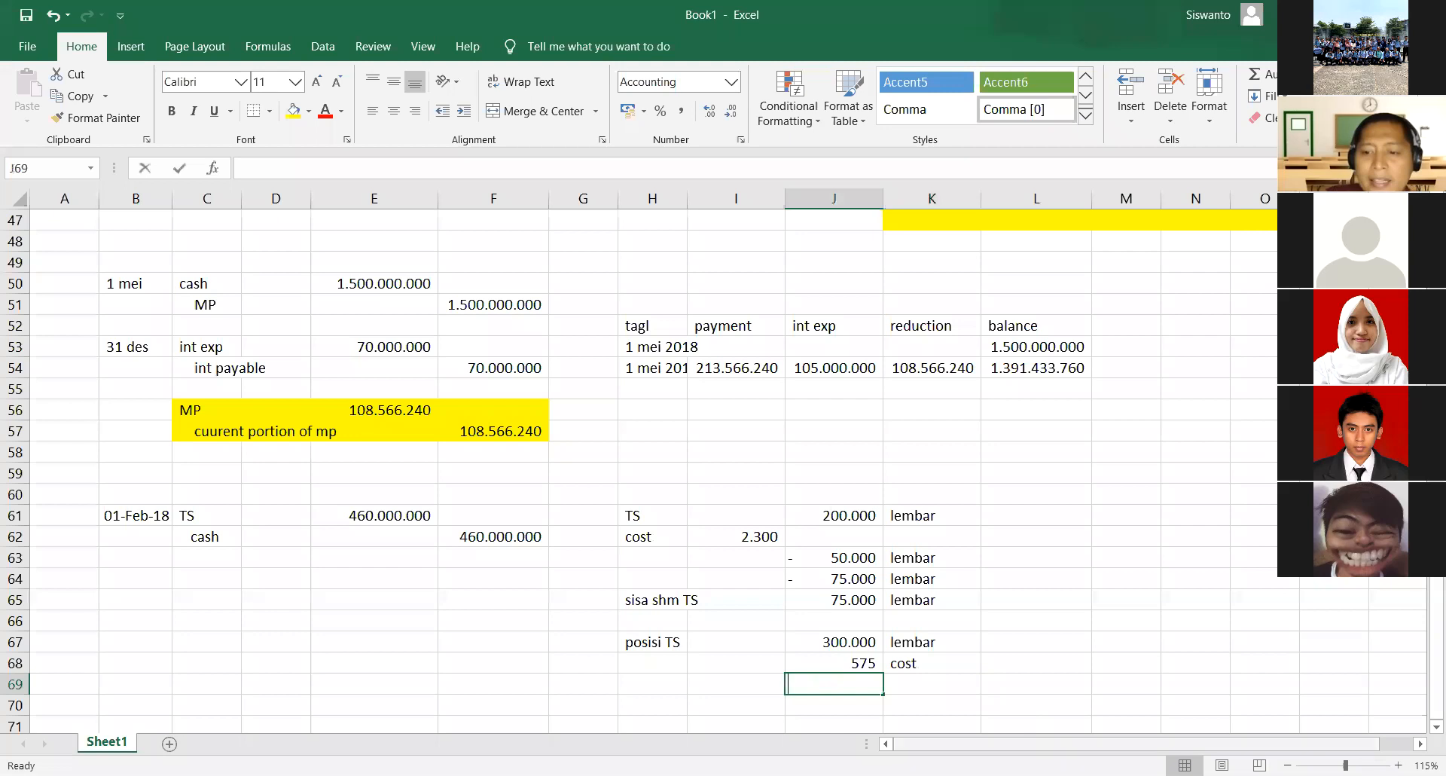
key(Up)
key(Up)
text(*)
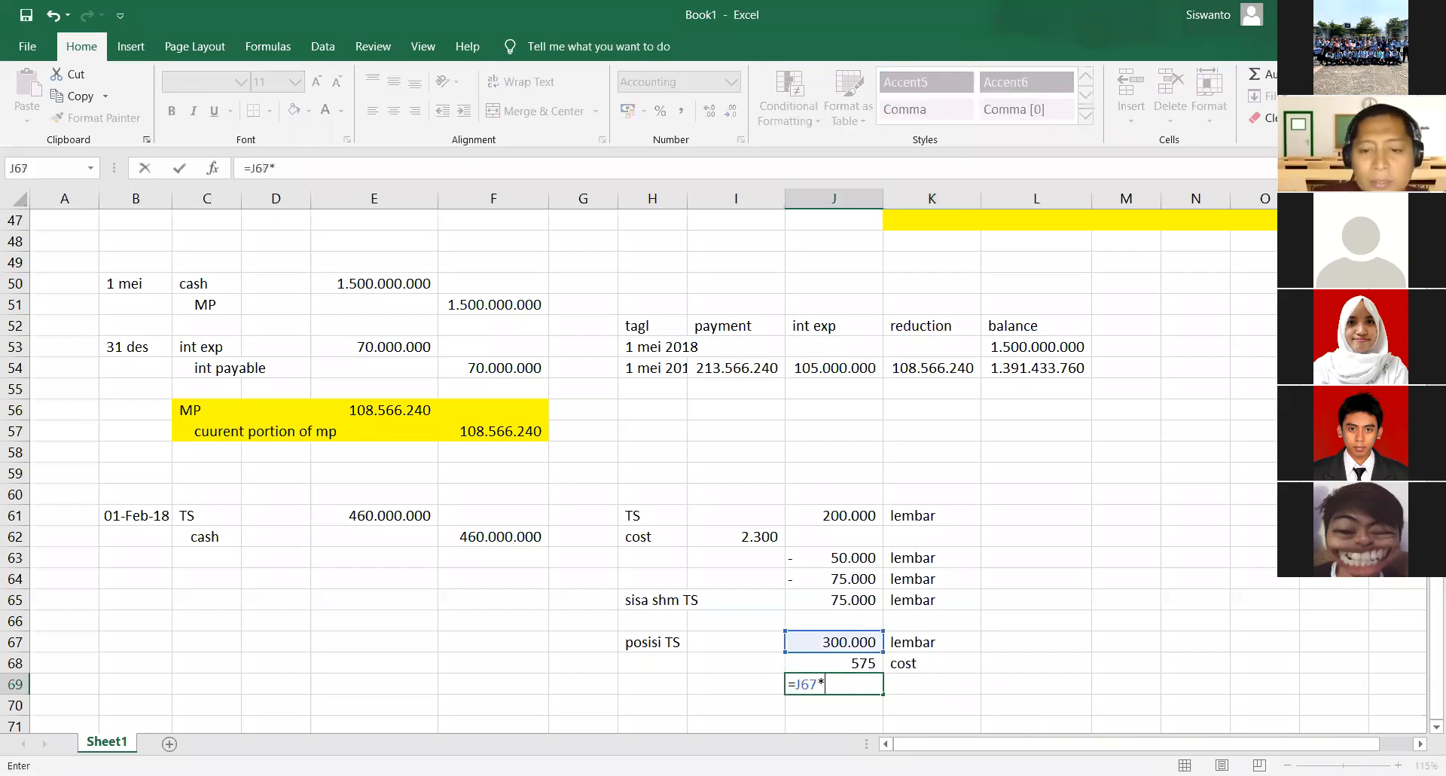
key(Up)
key(Return)
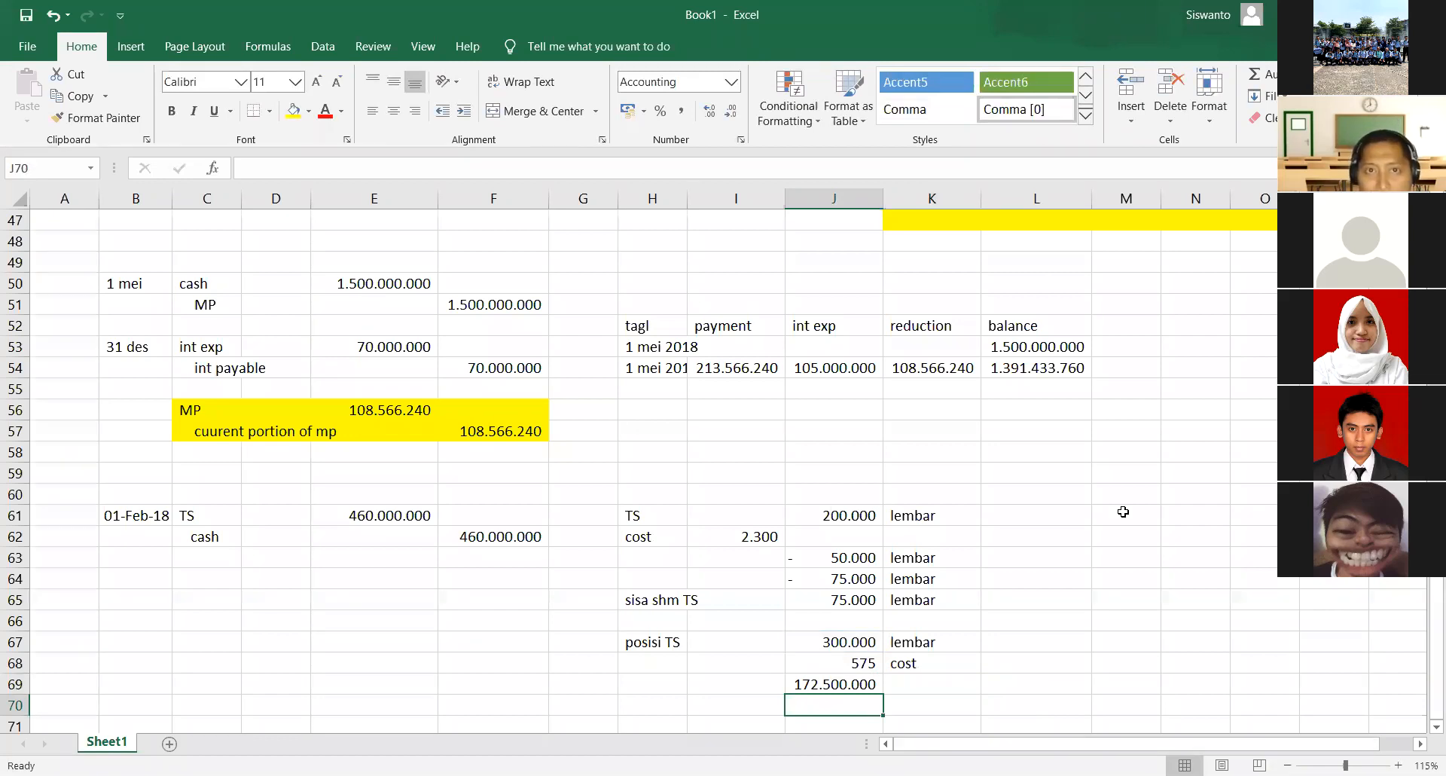
- Switch to the handwritten answer PDF in the browser, circle the treasury shares amount, and annotate that line with a circled note "(300000 (Rp 575))"
key(alt+Tab)
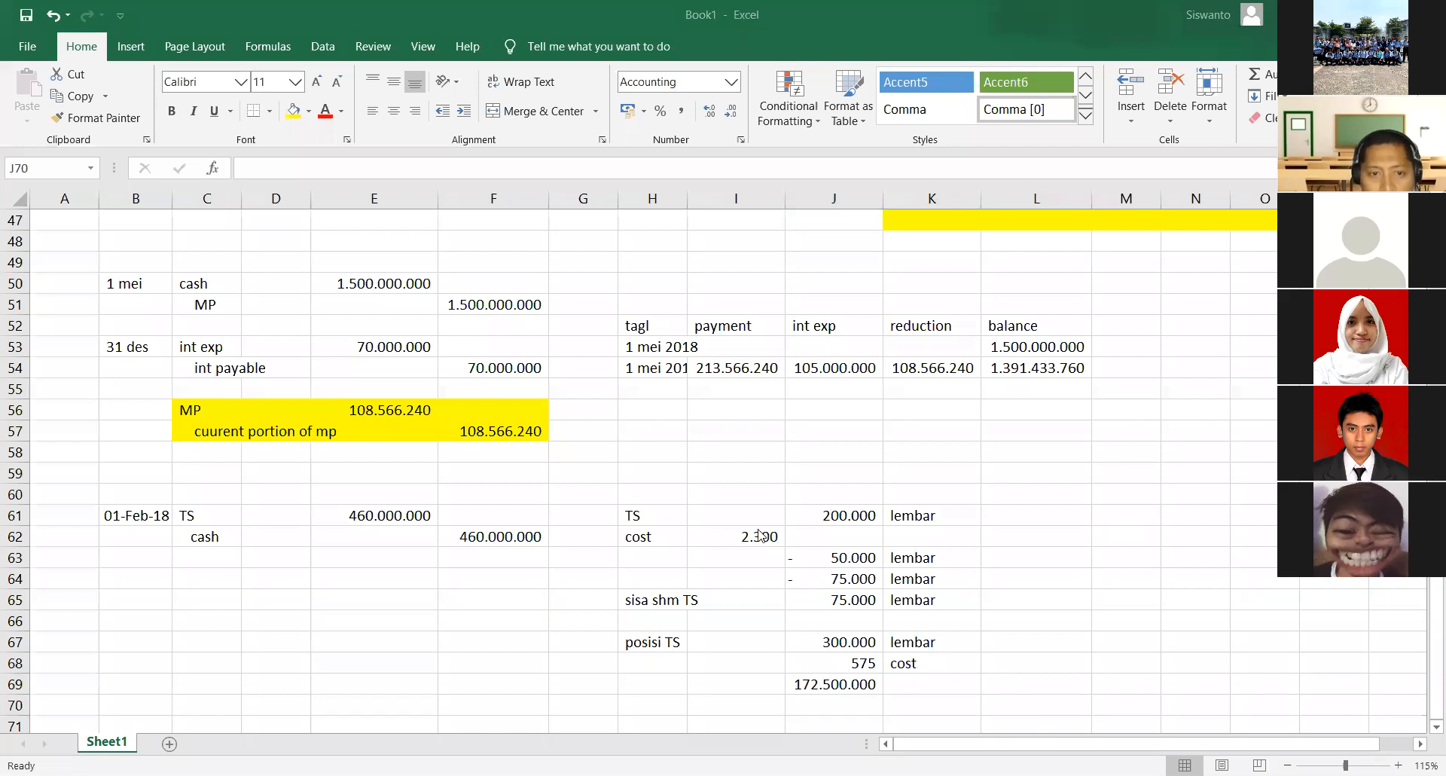
key(alt+Tab)
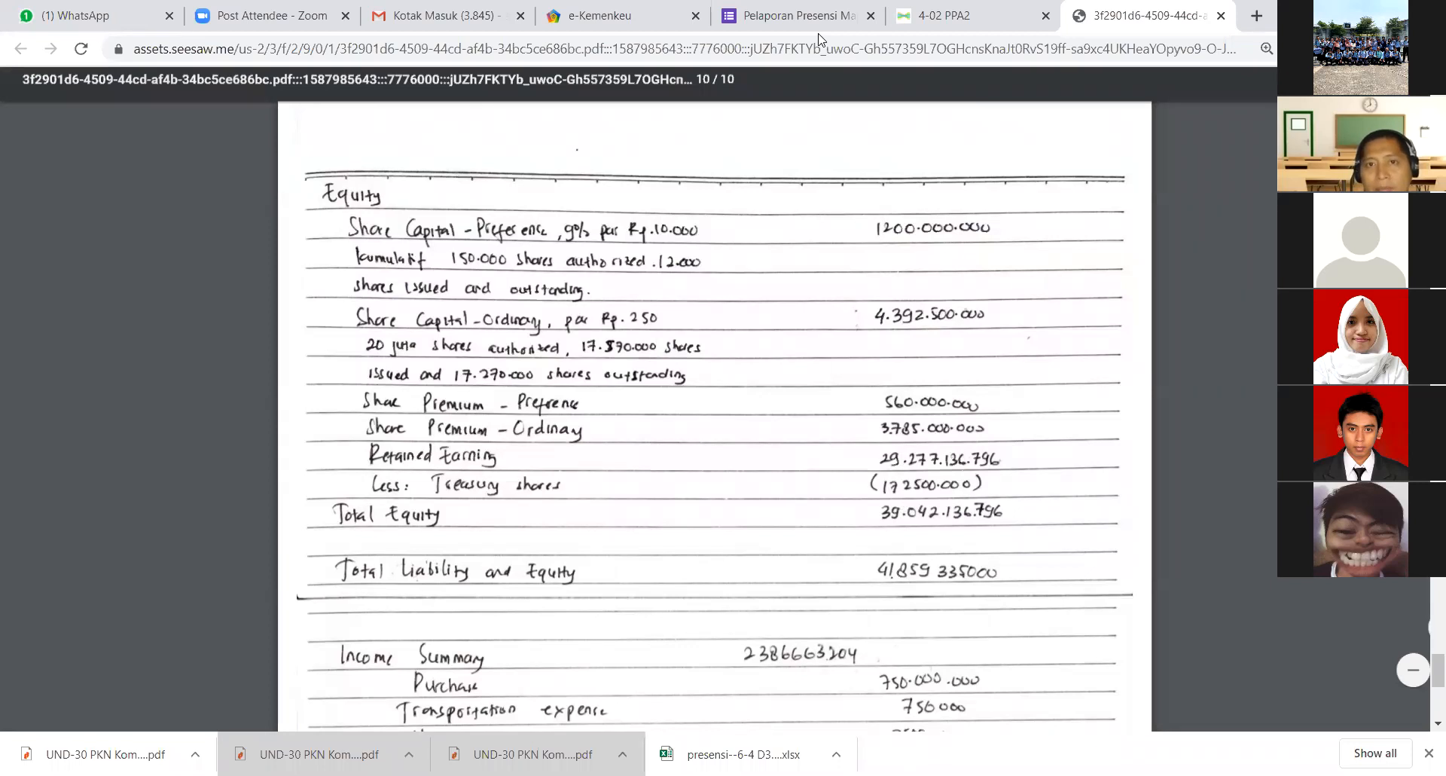
mouse_move(912, 467)
mouse_down()
mouse_move(998, 468)
mouse_move(907, 466)
mouse_up()
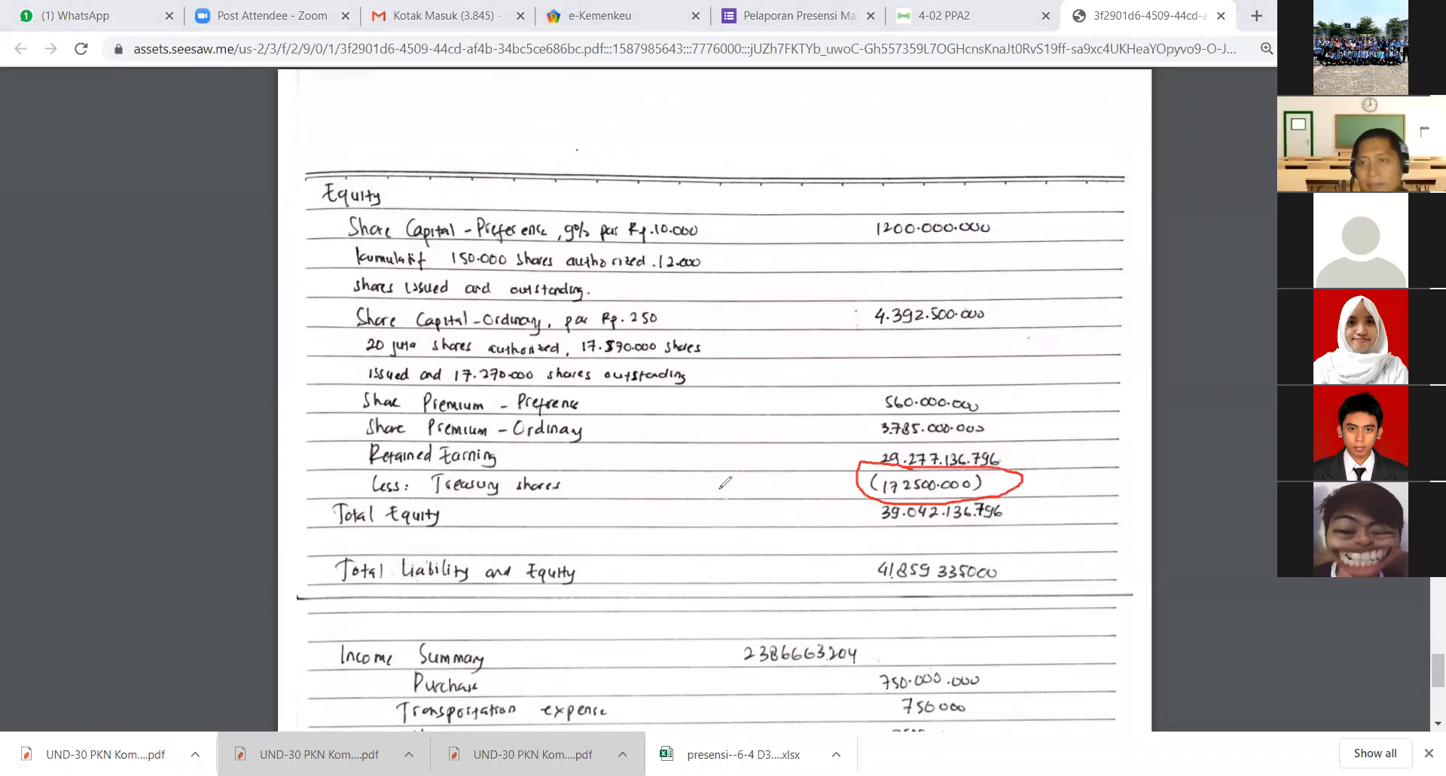
mouse_move(590, 474)
mouse_down()
mouse_move(586, 491)
mouse_move(614, 488)
mouse_move(603, 501)
mouse_move(630, 475)
mouse_move(663, 490)
mouse_move(675, 462)
mouse_move(684, 493)
mouse_up()
mouse_move(740, 473)
mouse_down()
mouse_move(737, 493)
mouse_move(705, 477)
mouse_move(754, 467)
mouse_move(729, 506)
mouse_move(775, 499)
mouse_move(780, 469)
mouse_move(791, 504)
mouse_move(812, 476)
mouse_move(808, 492)
mouse_move(829, 488)
mouse_move(821, 502)
mouse_up()
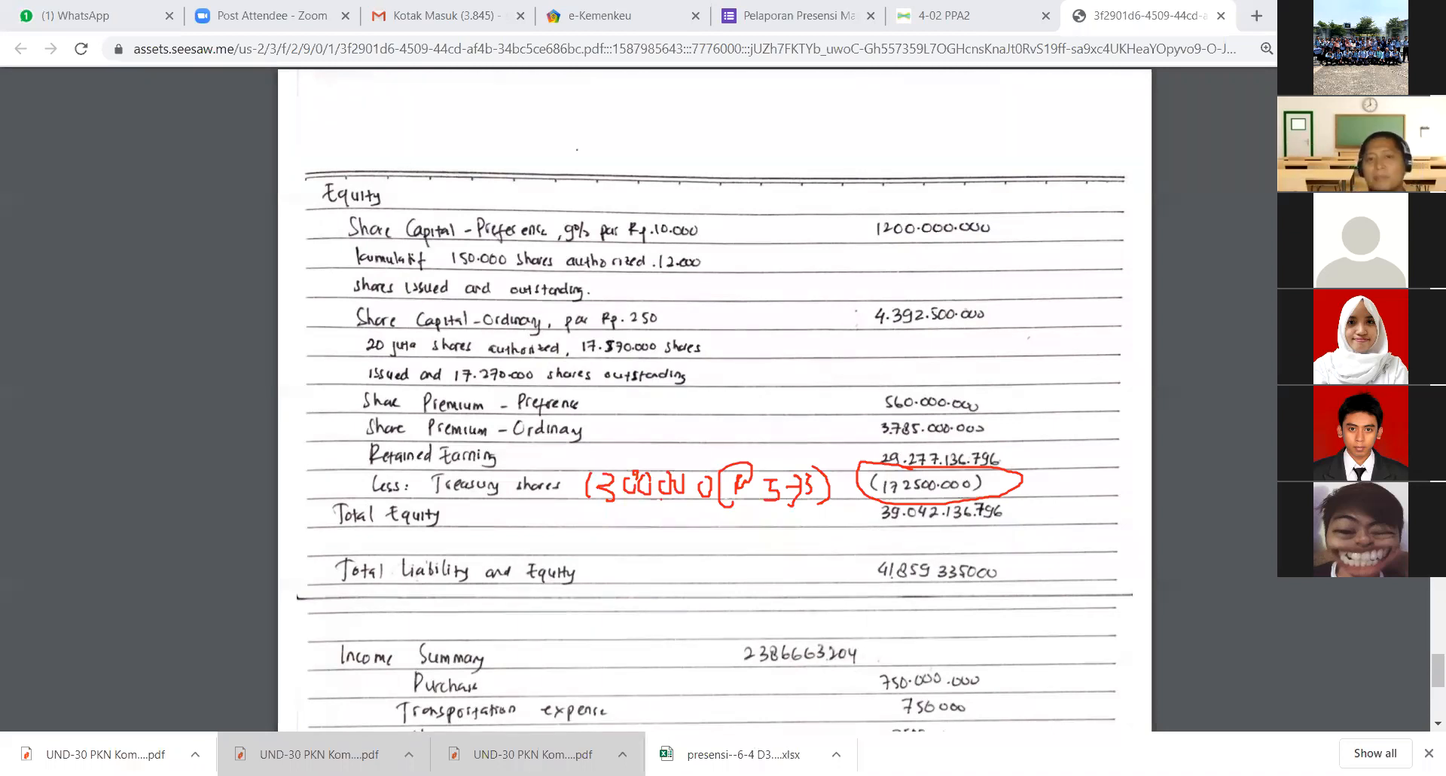
mouse_move(609, 439)
mouse_down()
mouse_move(538, 472)
mouse_move(780, 512)
mouse_move(829, 494)
mouse_move(569, 450)
mouse_up()
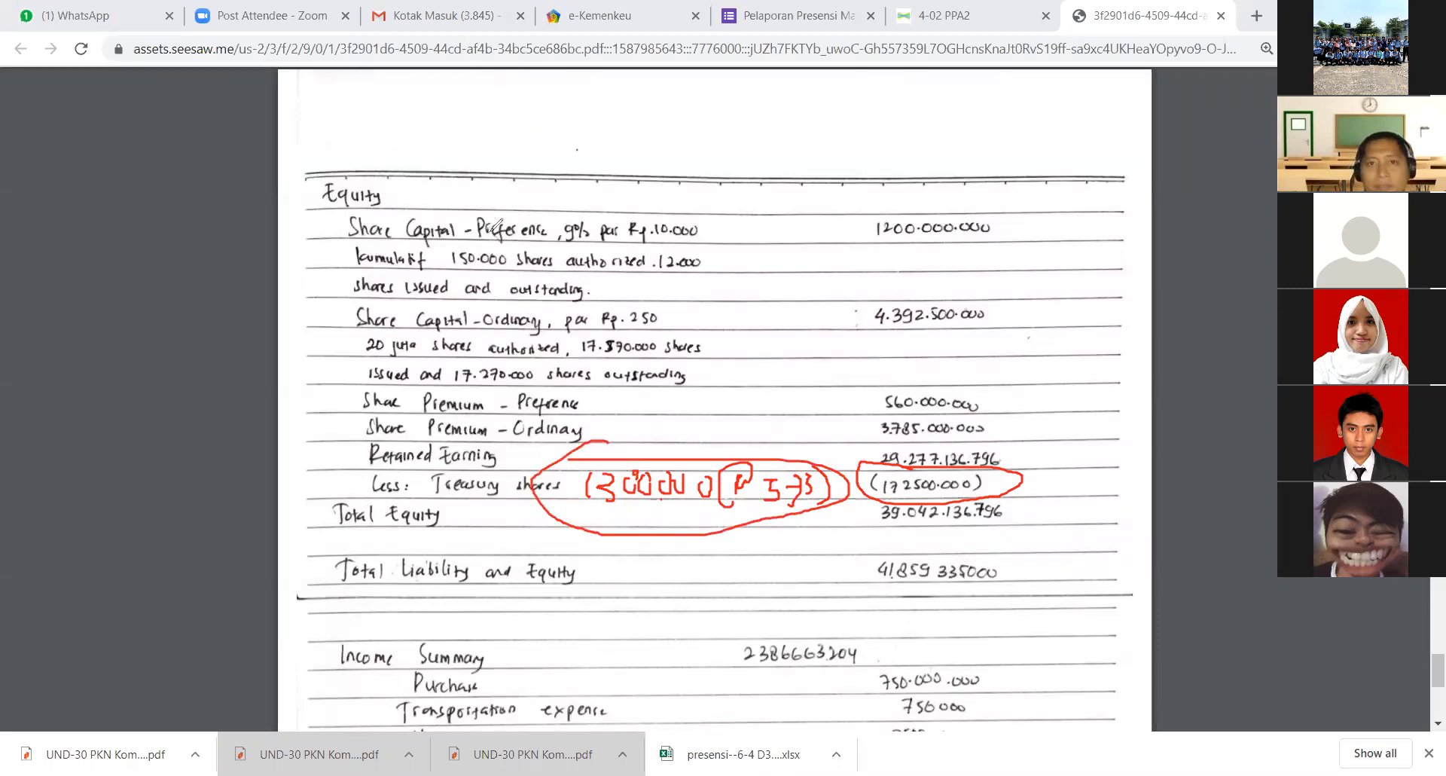
drag(595, 578, 637, 473)
mouse_move(568, 508)
mouse_down()
mouse_move(811, 478)
mouse_move(806, 495)
mouse_up()
click(942, 455)
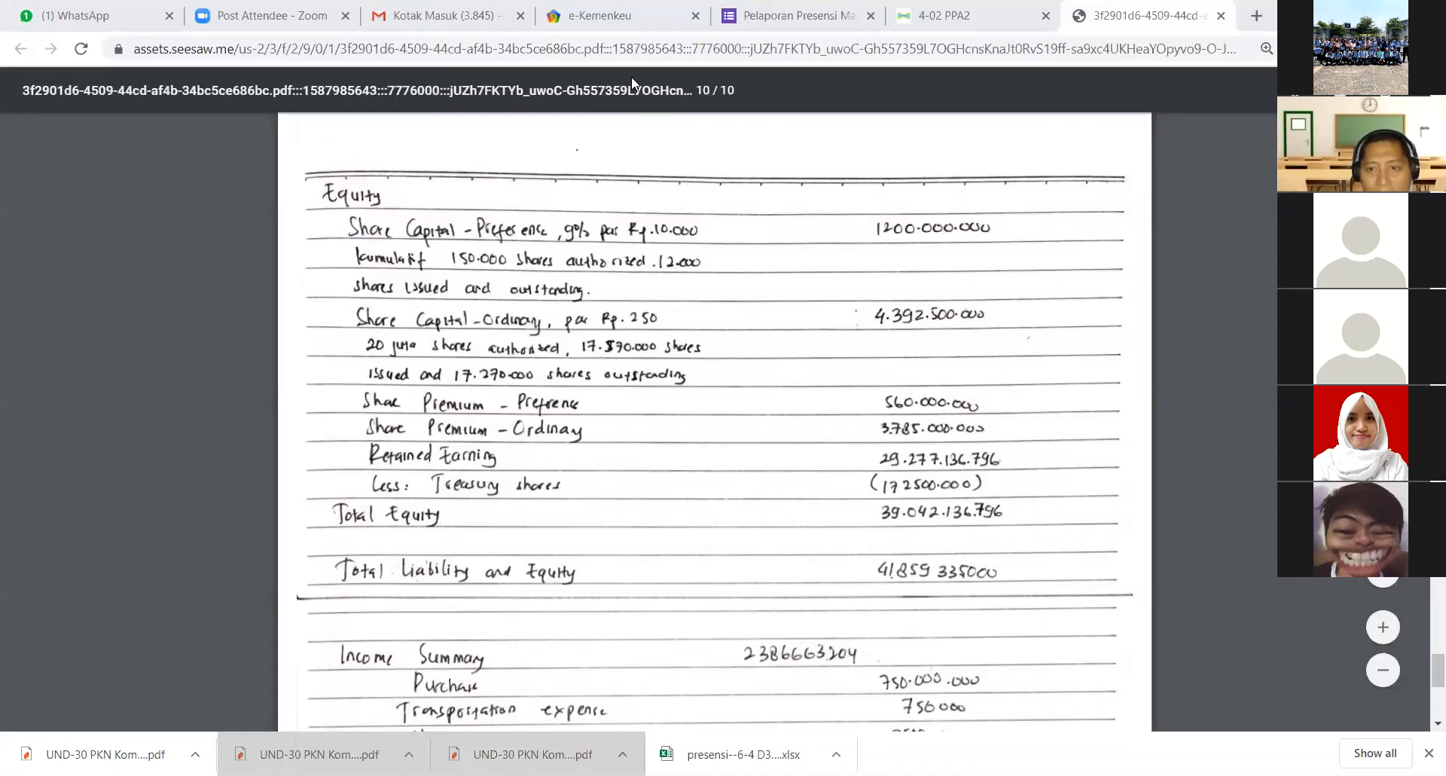
- Switch to the Praktik Pengantar Akuntansi II (2017-2018) PDF in Nitro Pro and read its adjustment notes and required tasks
key(alt+Tab)
click(354, 147)
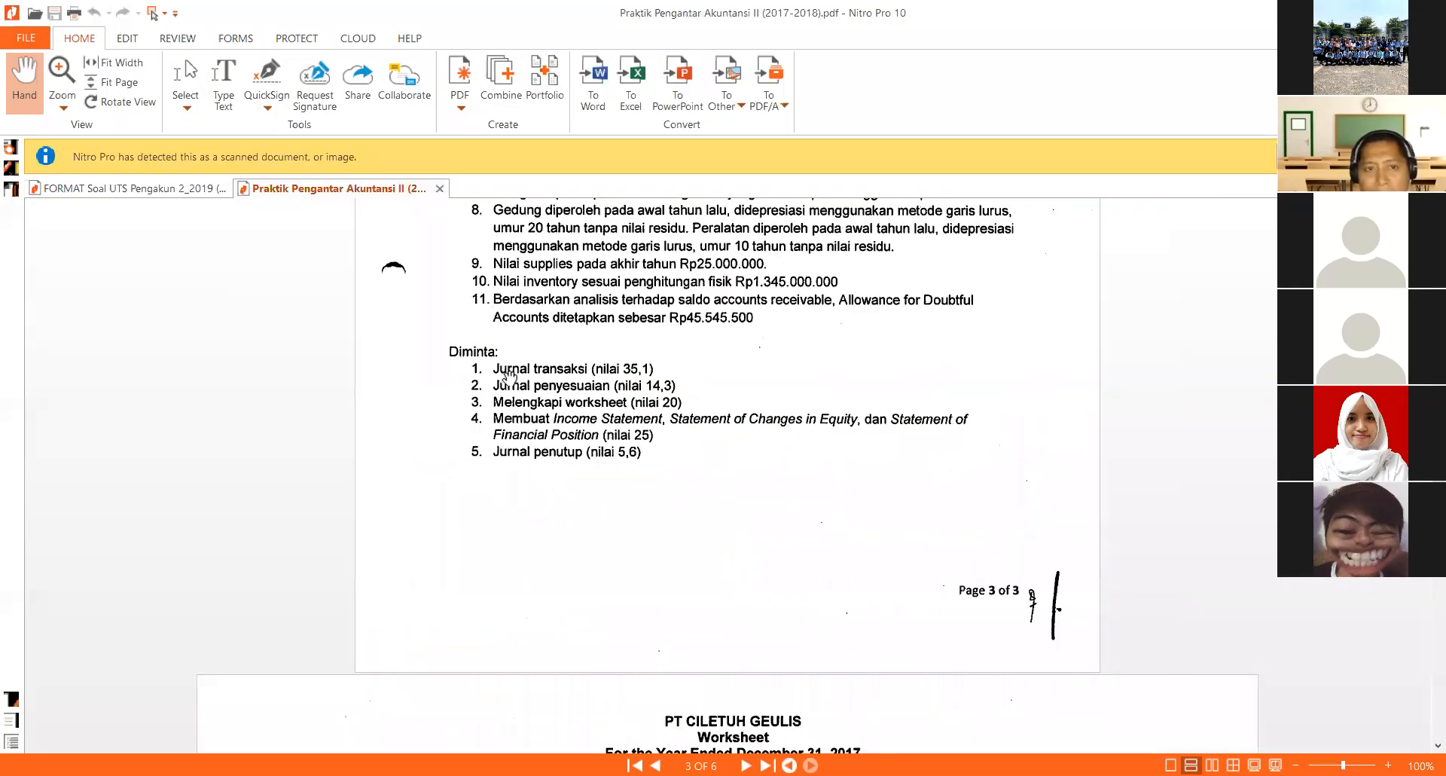
scroll(527, 413, up, 3)
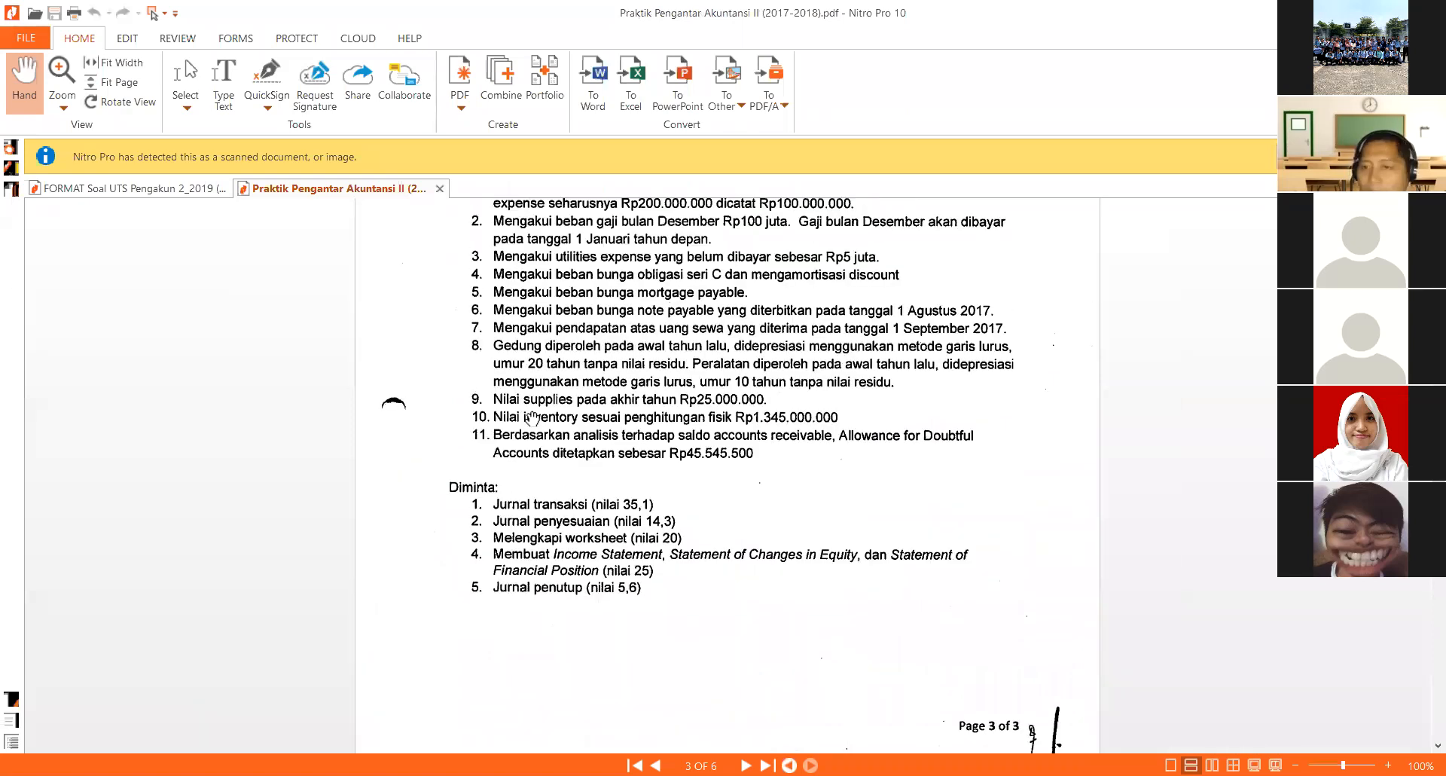
scroll(535, 416, up, 2)
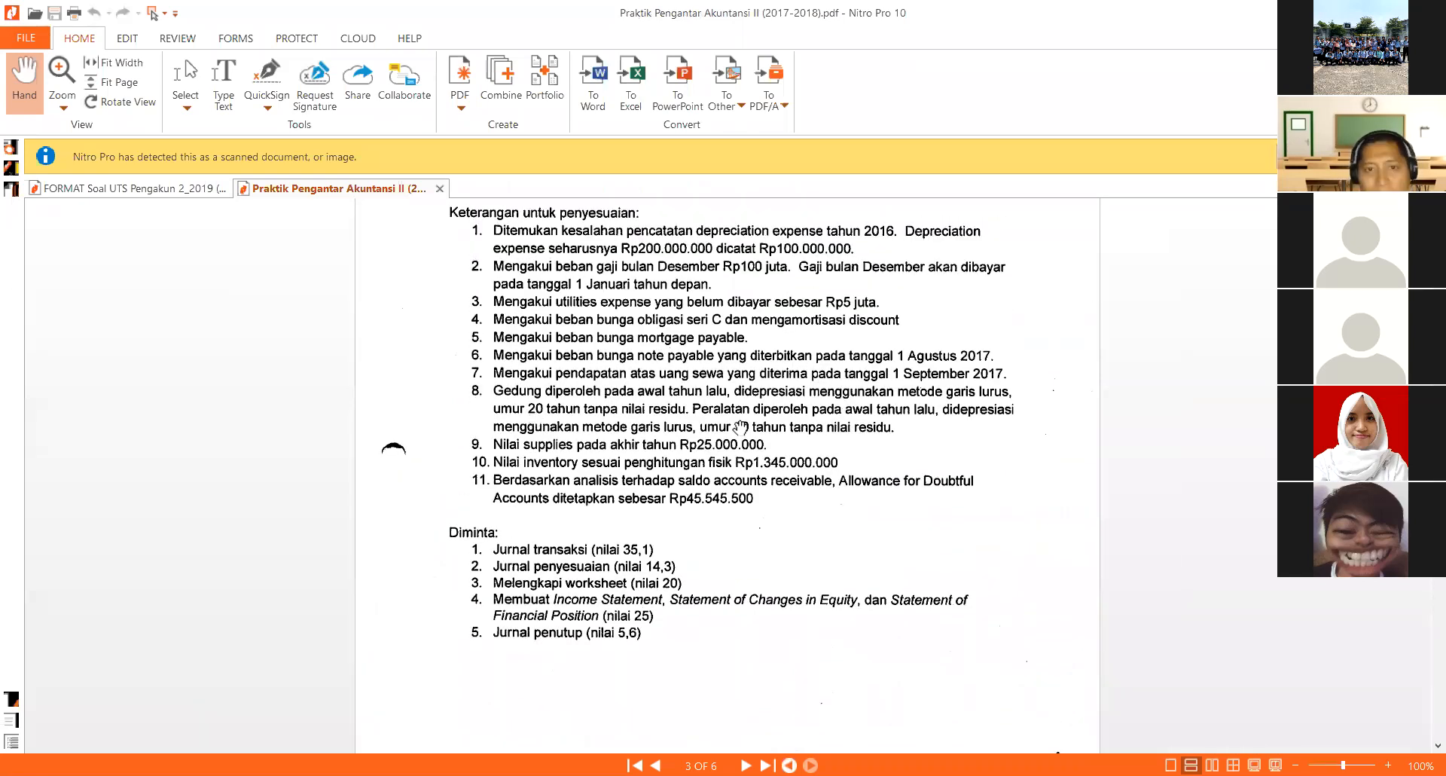